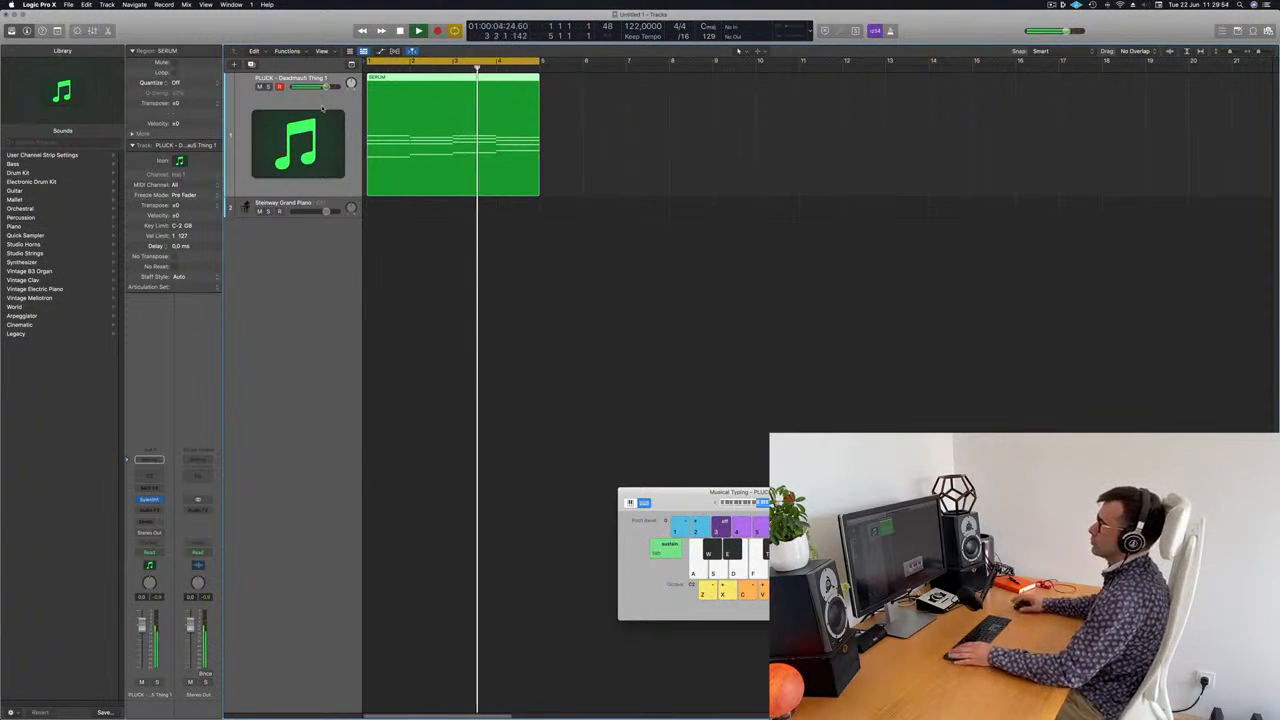
Stop playback and place a copy of the SERUM region at bar 15 on the same pluck track
{"action": "key", "text": "space"}
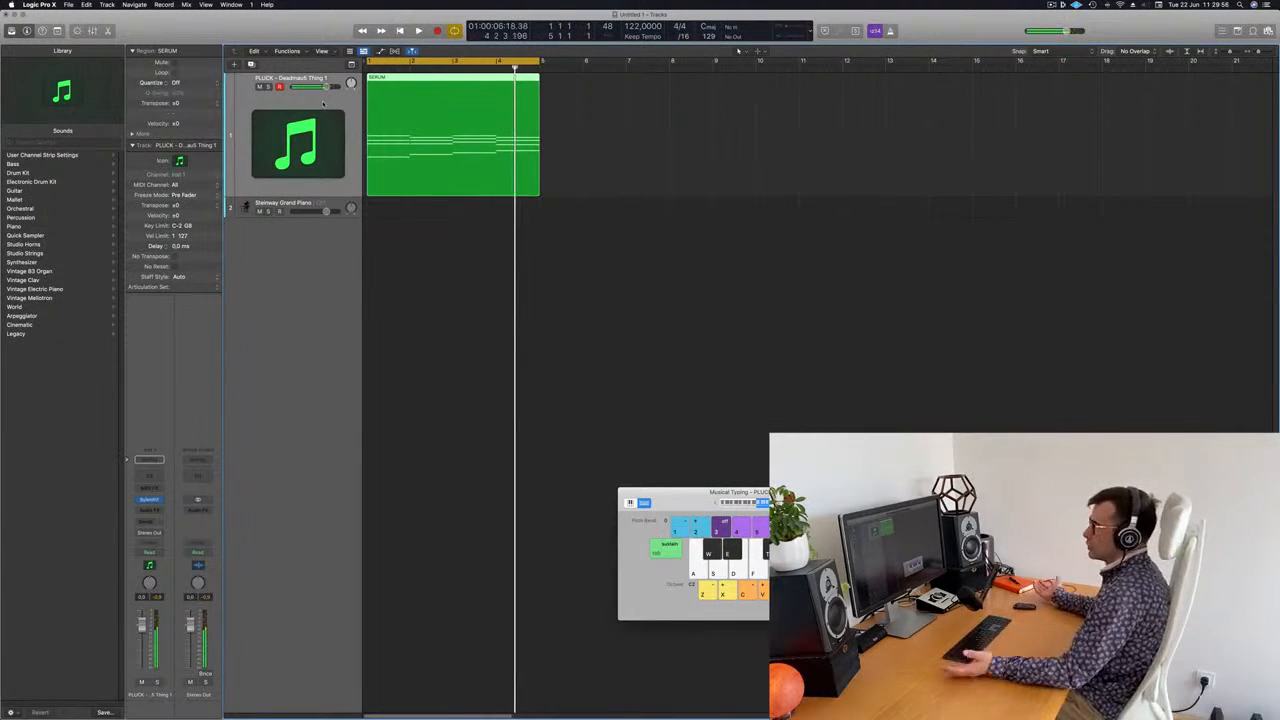
{"action": "key", "text": "super+Left"}
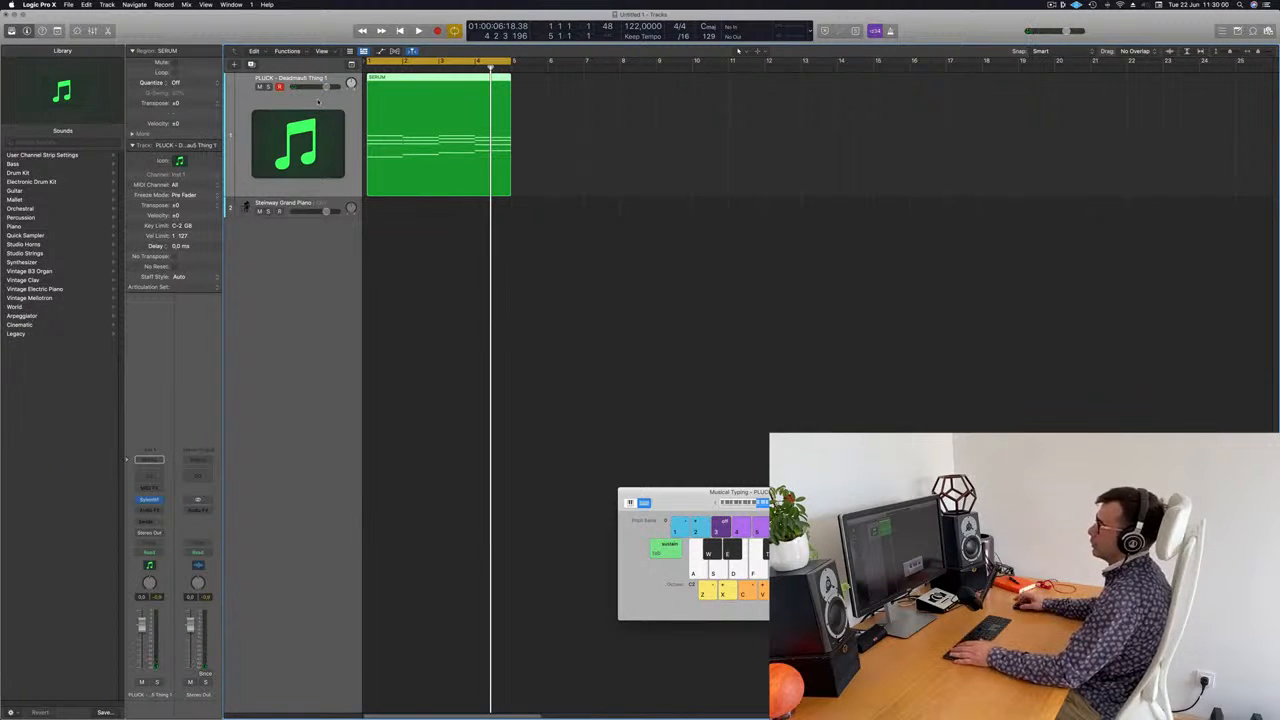
{"action": "left_click_drag", "start_coordinate": [451, 80], "coordinate": [962, 77]}
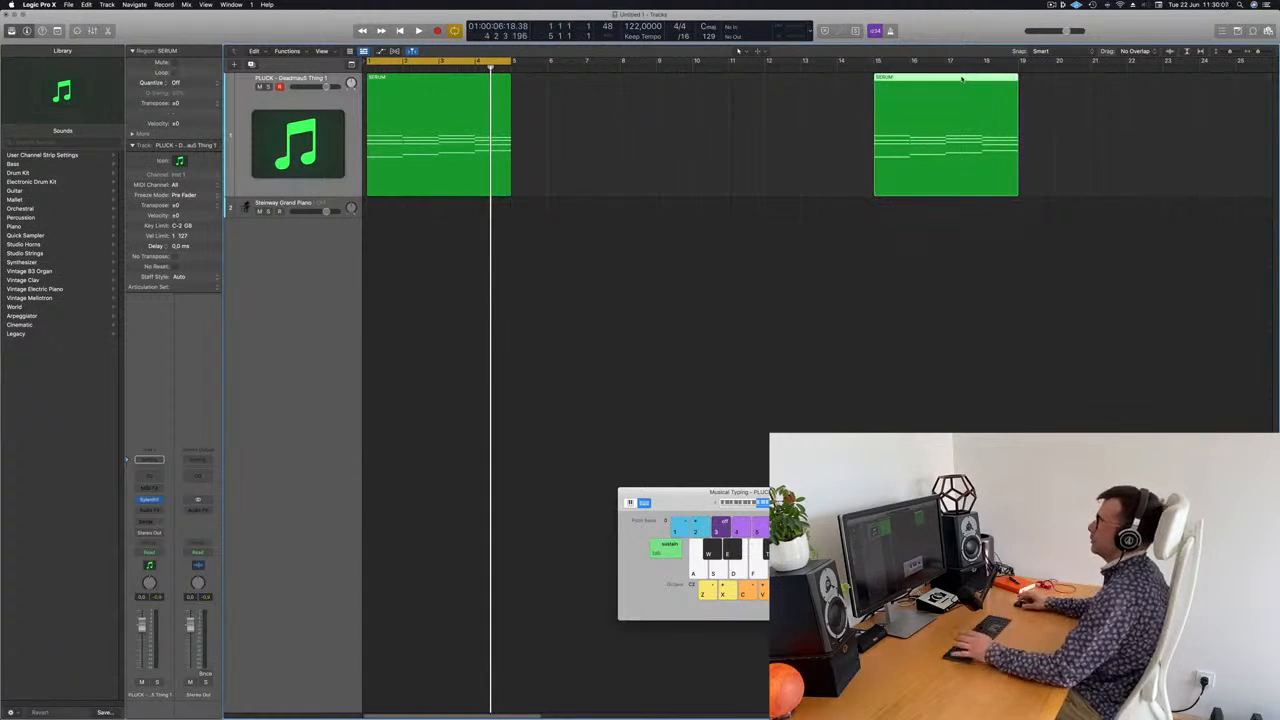
Open the original SERUM region at bar 1 in an enlarged Piano Roll with all its chord notes in view
{"action": "left_click", "coordinate": [400, 84]}
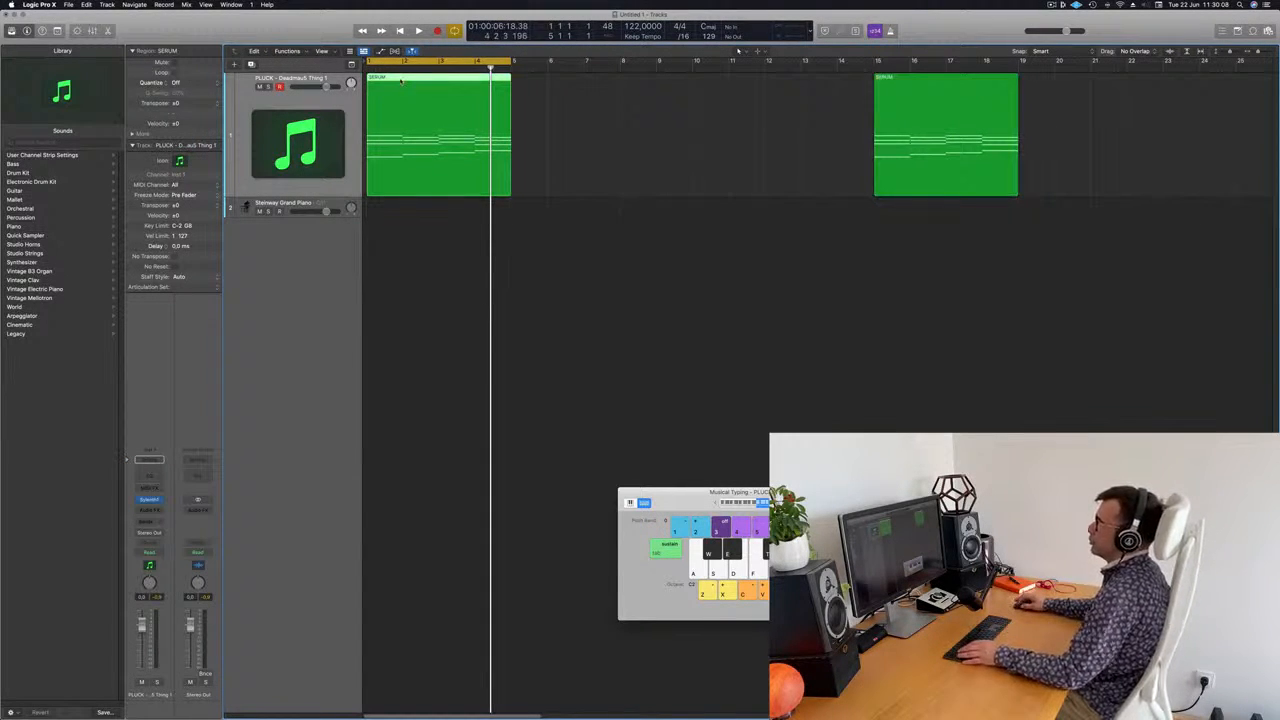
{"action": "key", "text": "p"}
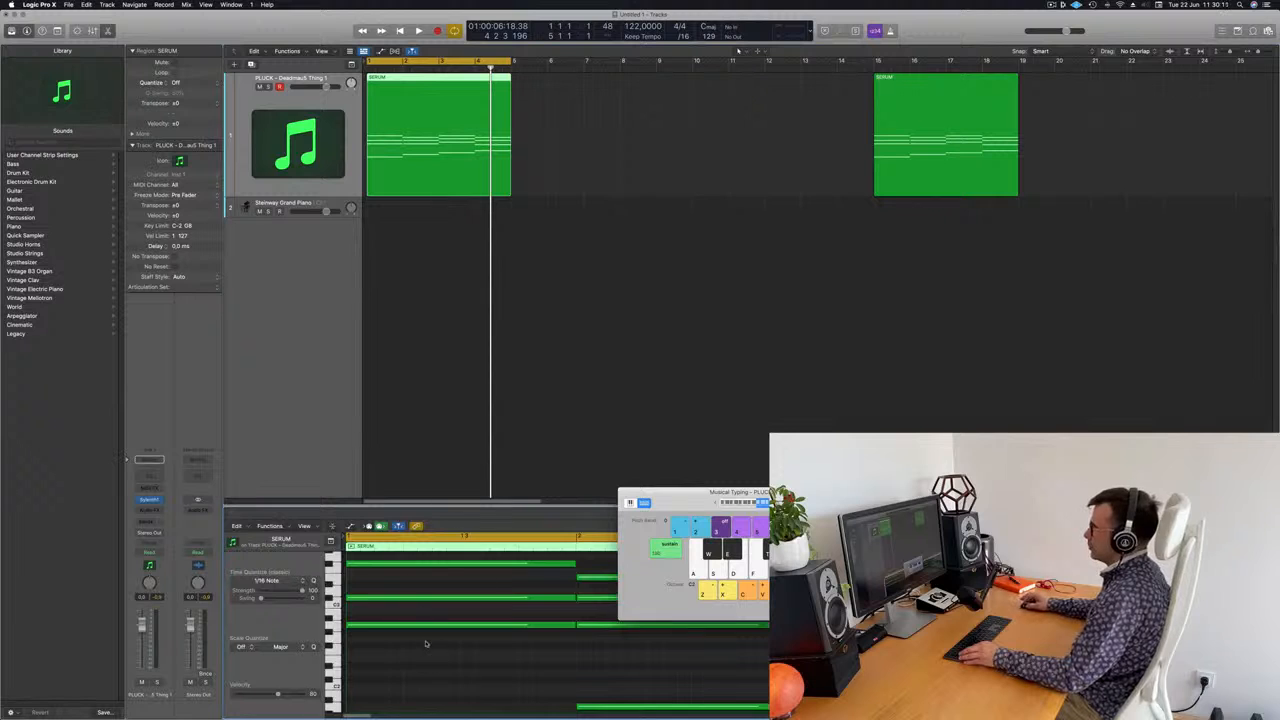
{"action": "key", "text": "z"}
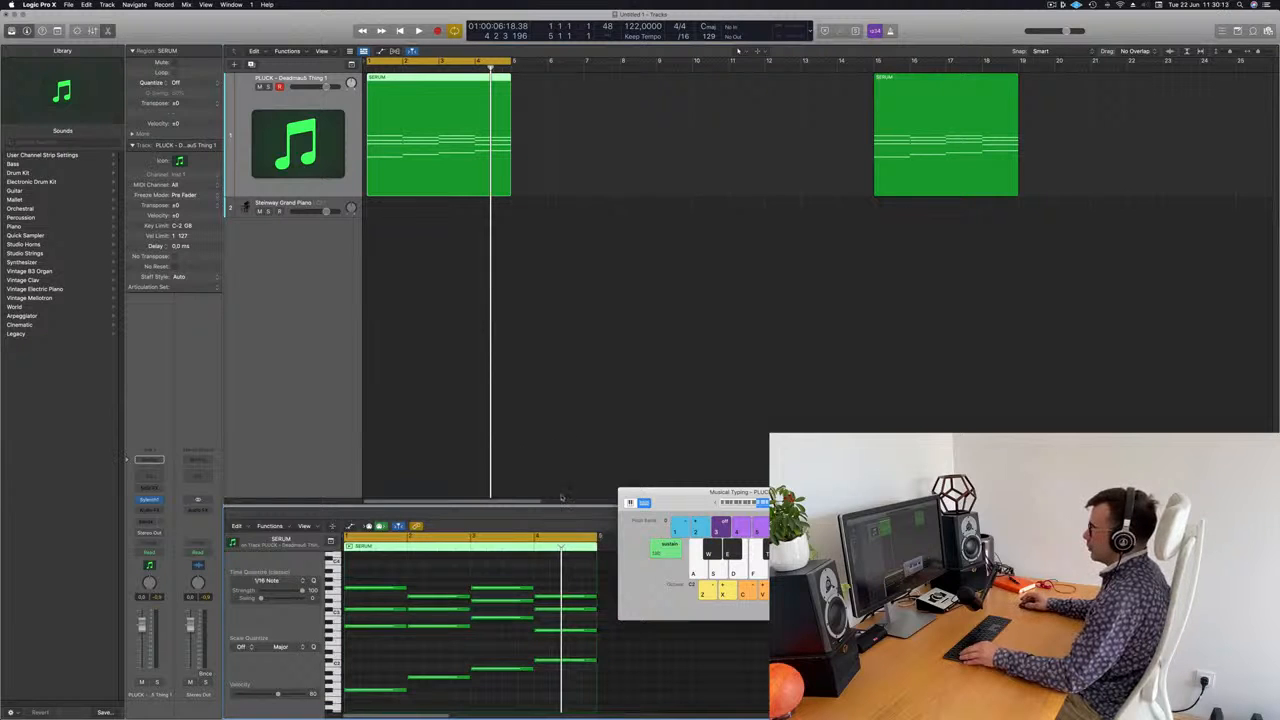
{"action": "left_click_drag", "start_coordinate": [560, 505], "coordinate": [560, 318]}
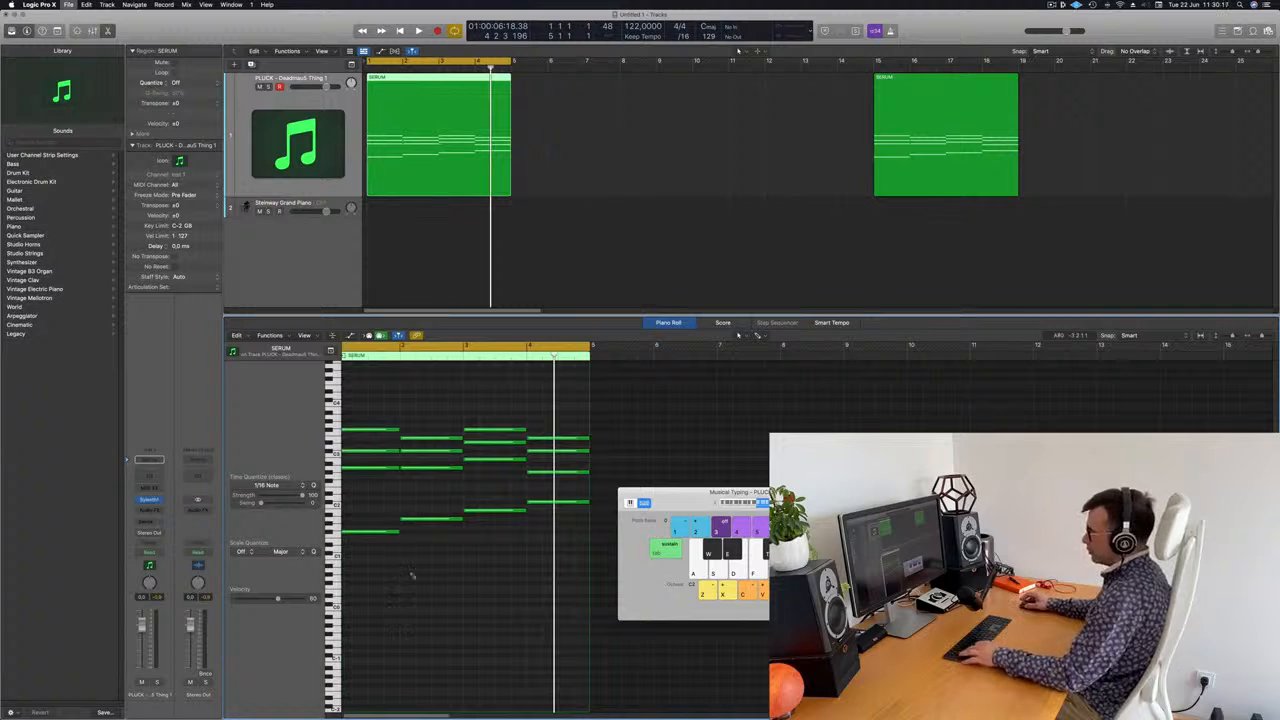
Shorten all the chord notes in the SERUM region together into brief stabs at the start of each bar
{"action": "key", "text": "super+s"}
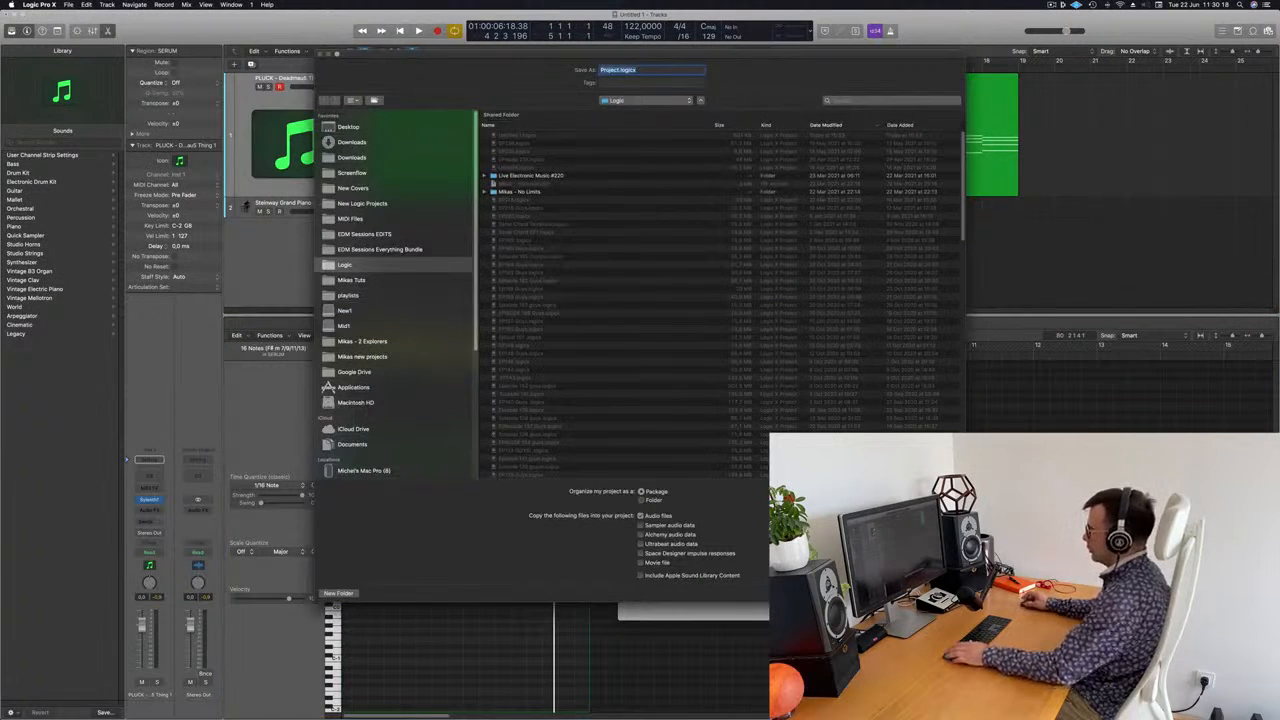
{"action": "key", "text": "Escape"}
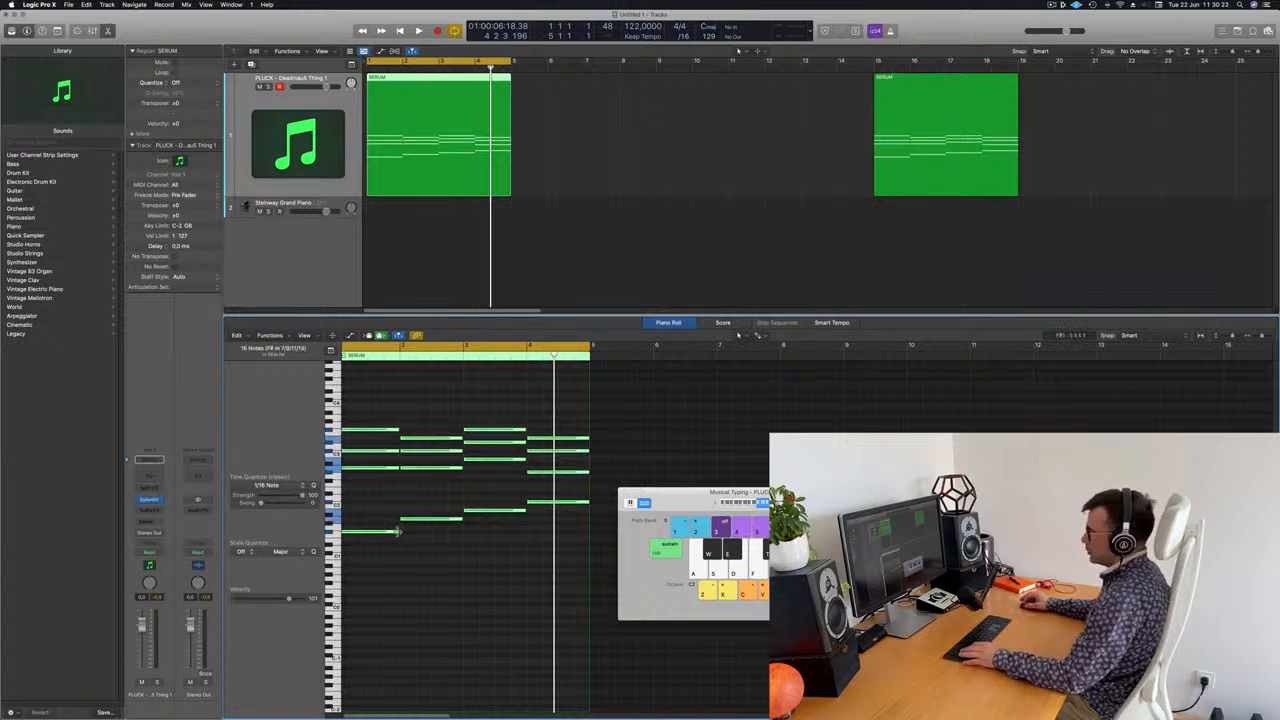
{"action": "left_click_drag", "start_coordinate": [397, 531], "coordinate": [348, 536]}
{"action": "key", "text": "super+Right"}
{"action": "scroll", "coordinate": [383, 540], "scroll_direction": "left", "scroll_amount": 3}
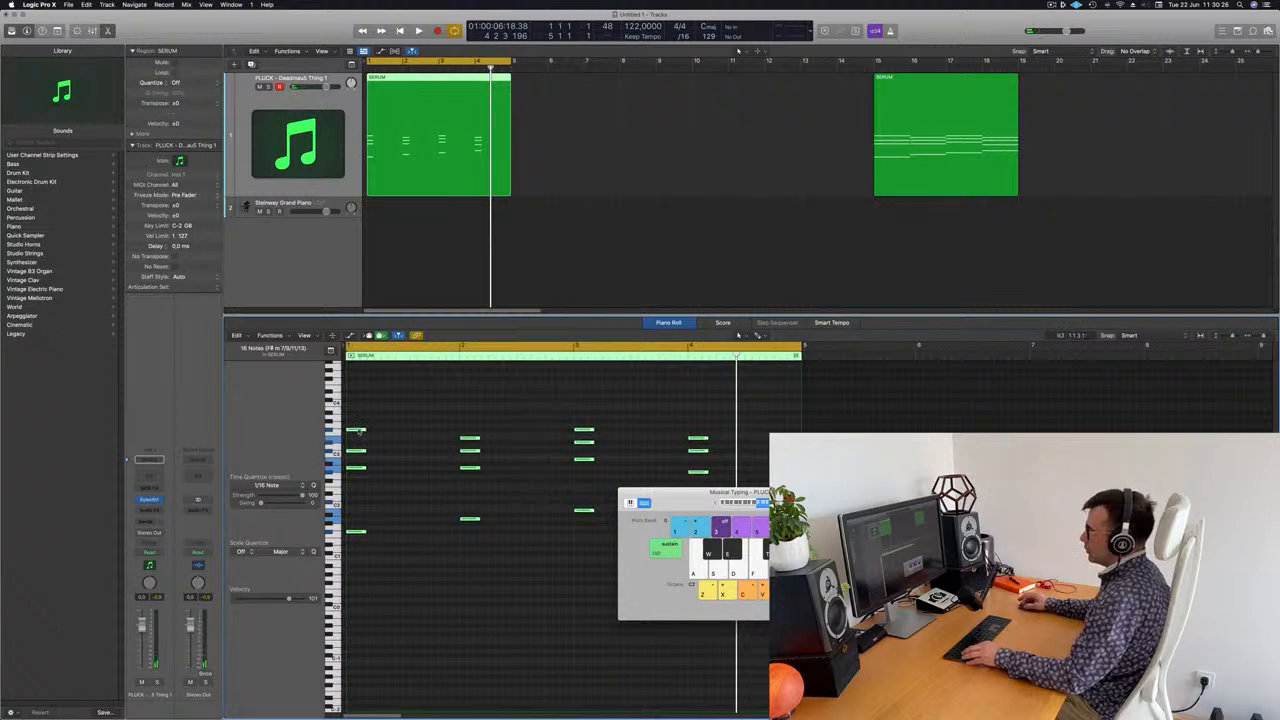
Duplicate the short chord notes repeatedly behind one another until the stabs fill each of the four bars
{"action": "left_click_drag", "start_coordinate": [360, 431], "coordinate": [395, 432]}
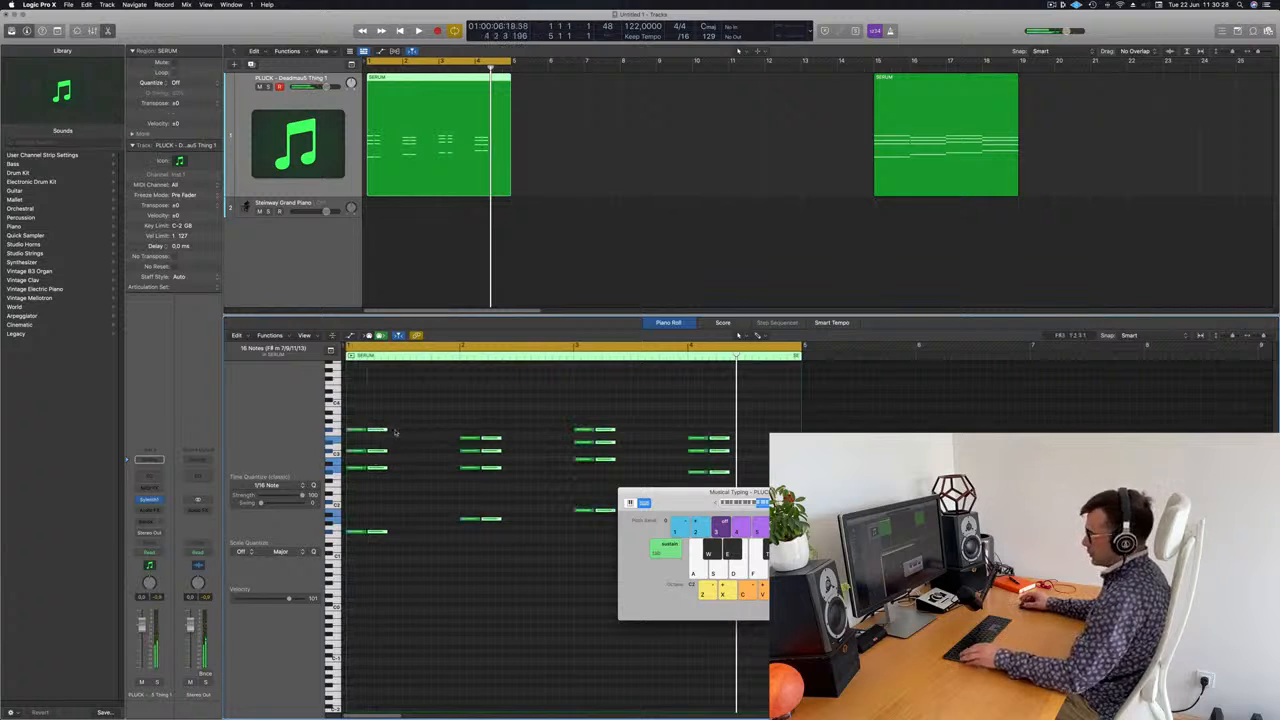
{"action": "key", "text": "super+a"}
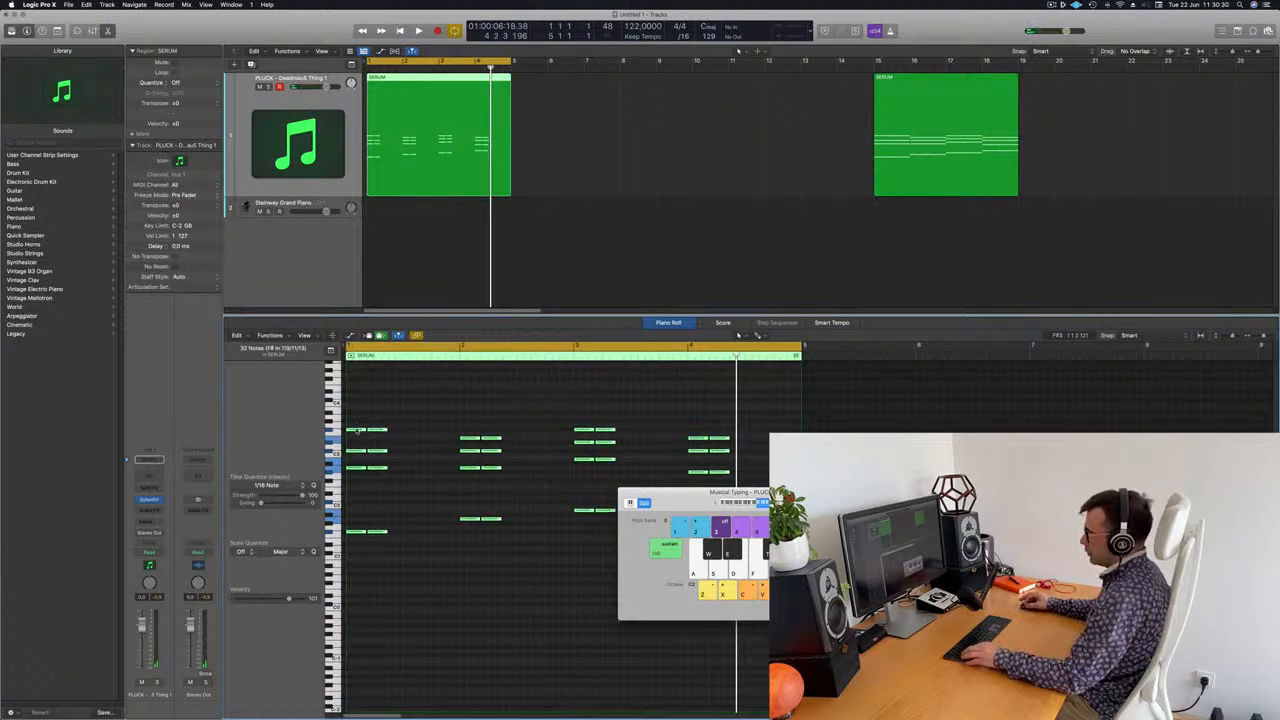
{"action": "mouse_move", "coordinate": [357, 432]}
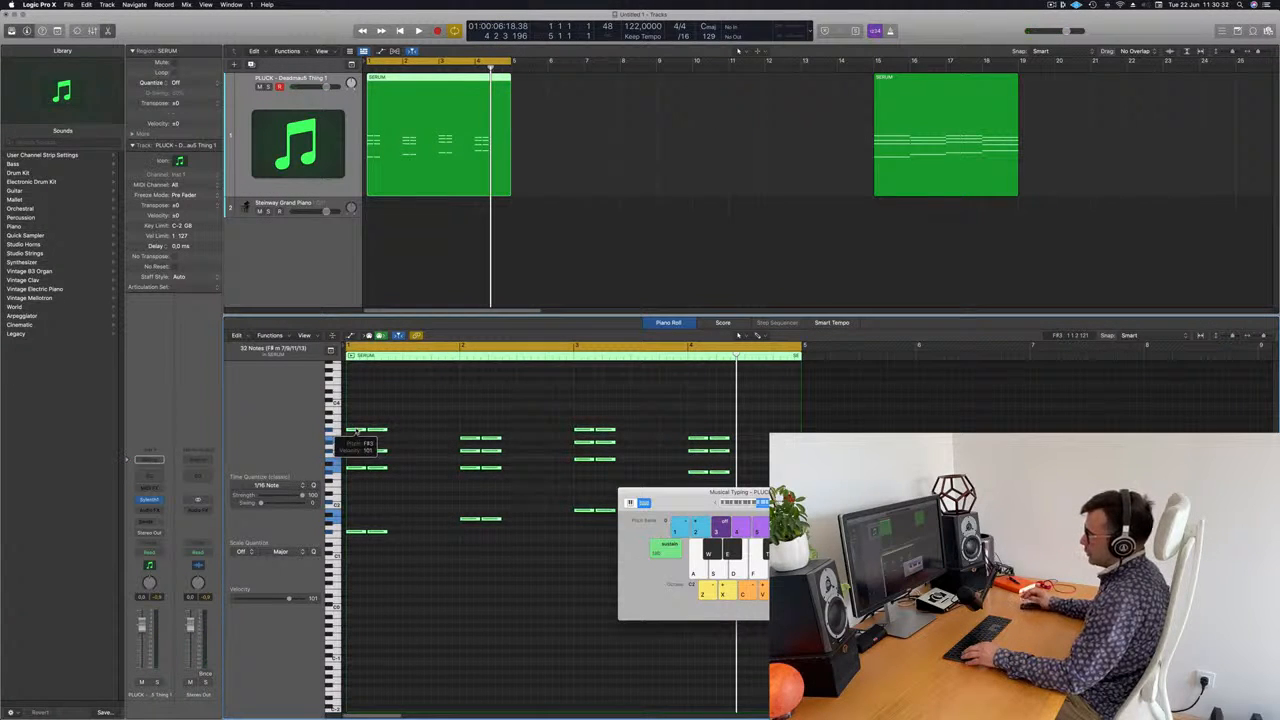
{"action": "left_click_drag", "start_coordinate": [357, 431], "coordinate": [401, 434], "text": "alt"}
{"action": "key", "text": "space"}
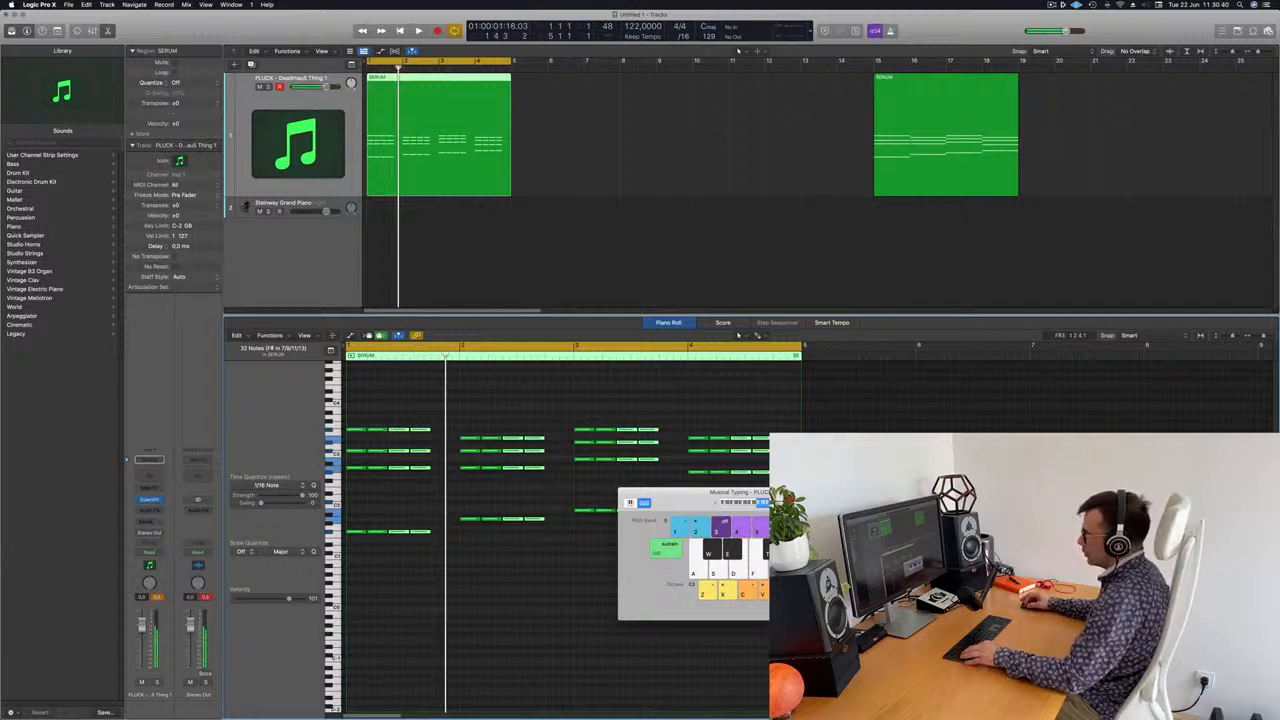
{"action": "left_click_drag", "start_coordinate": [405, 431], "coordinate": [493, 424]}
Play back the repeated chord pattern, deselect the region and stop playback
{"action": "key", "text": "space"}
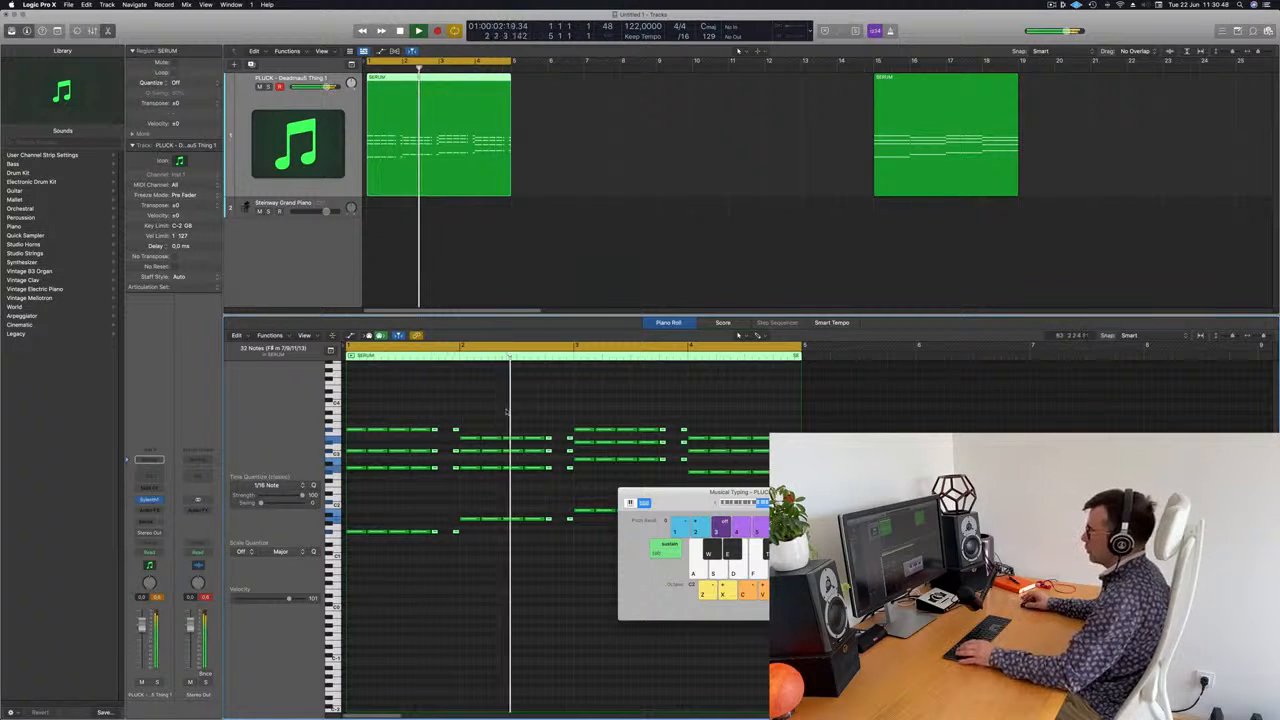
{"action": "scroll", "coordinate": [505, 409], "scroll_direction": "left", "scroll_amount": 5}
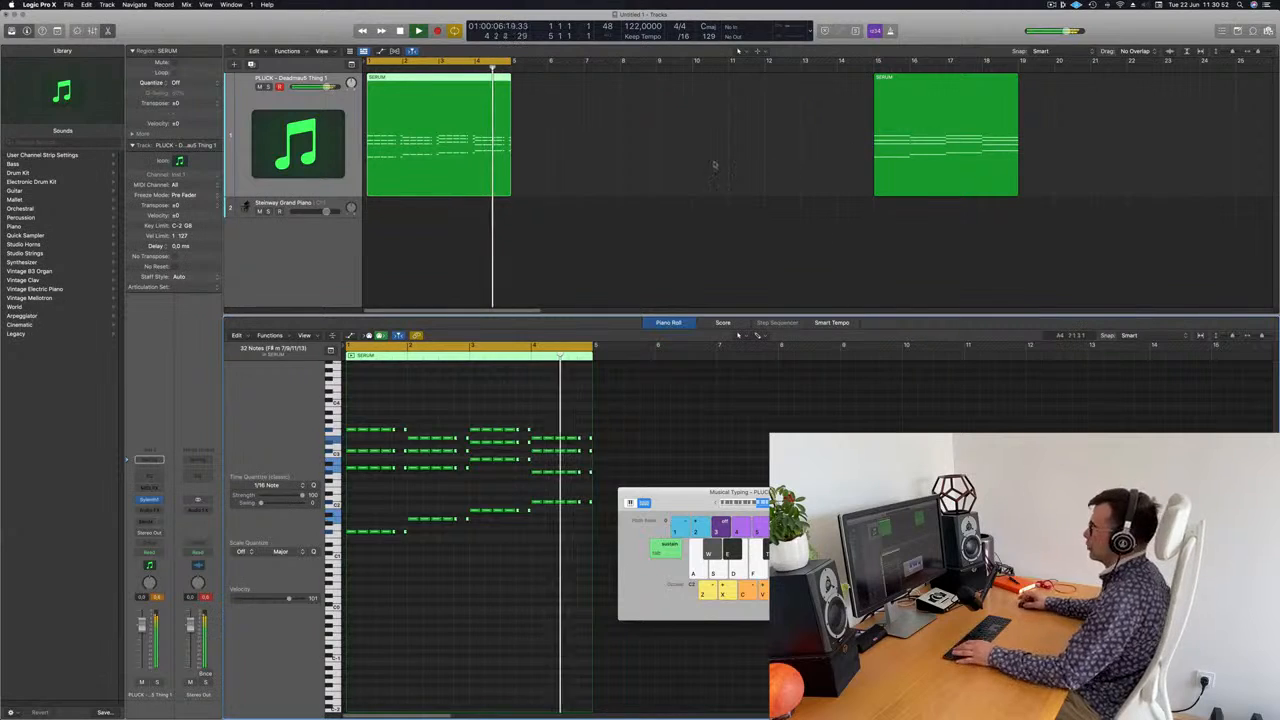
{"action": "left_click", "coordinate": [663, 185]}
{"action": "key", "text": "space"}
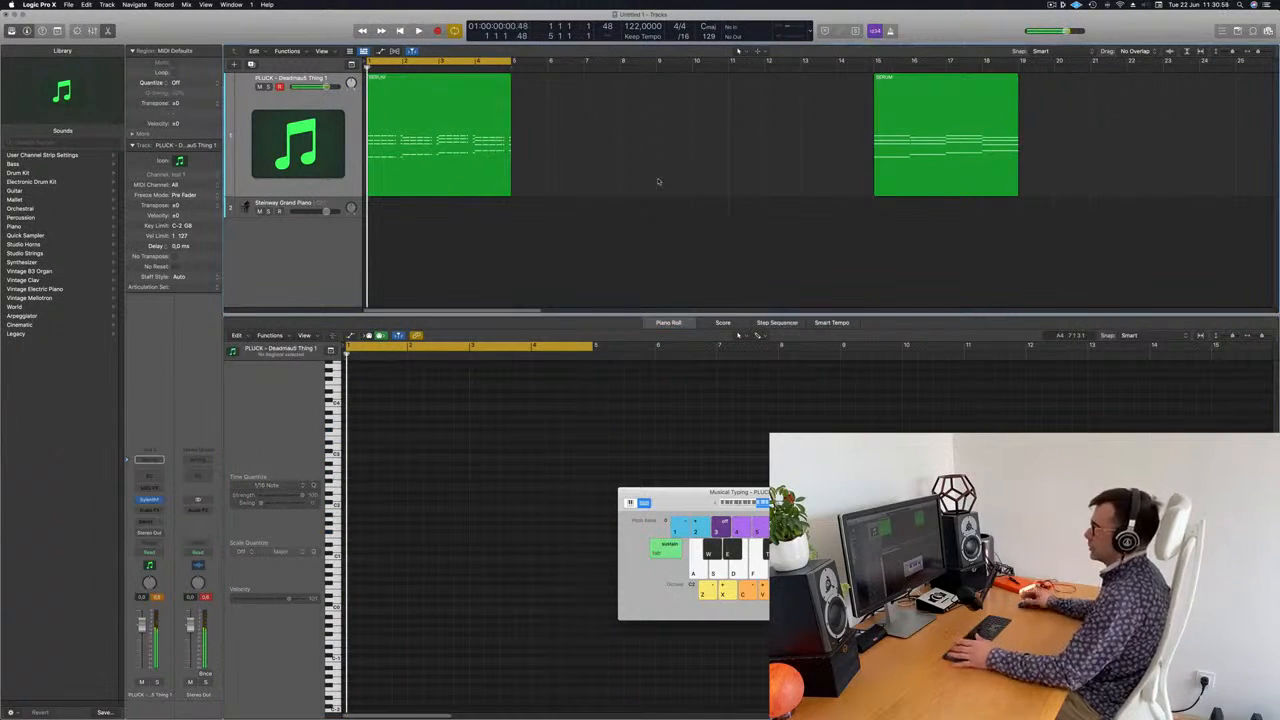
Replace the Steinway Grand Piano track's instrument with Drum Machine Designer and load the Deep Tech kit
{"action": "left_click", "coordinate": [314, 207]}
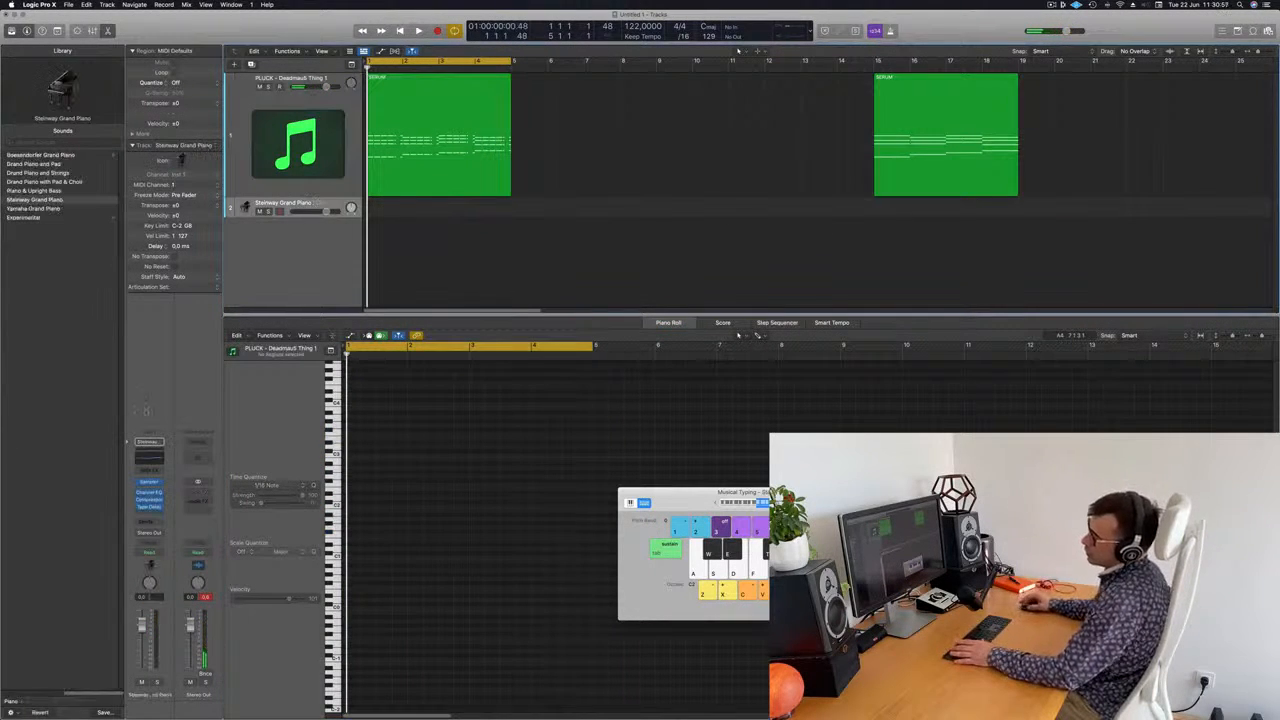
{"action": "left_click", "coordinate": [163, 484]}
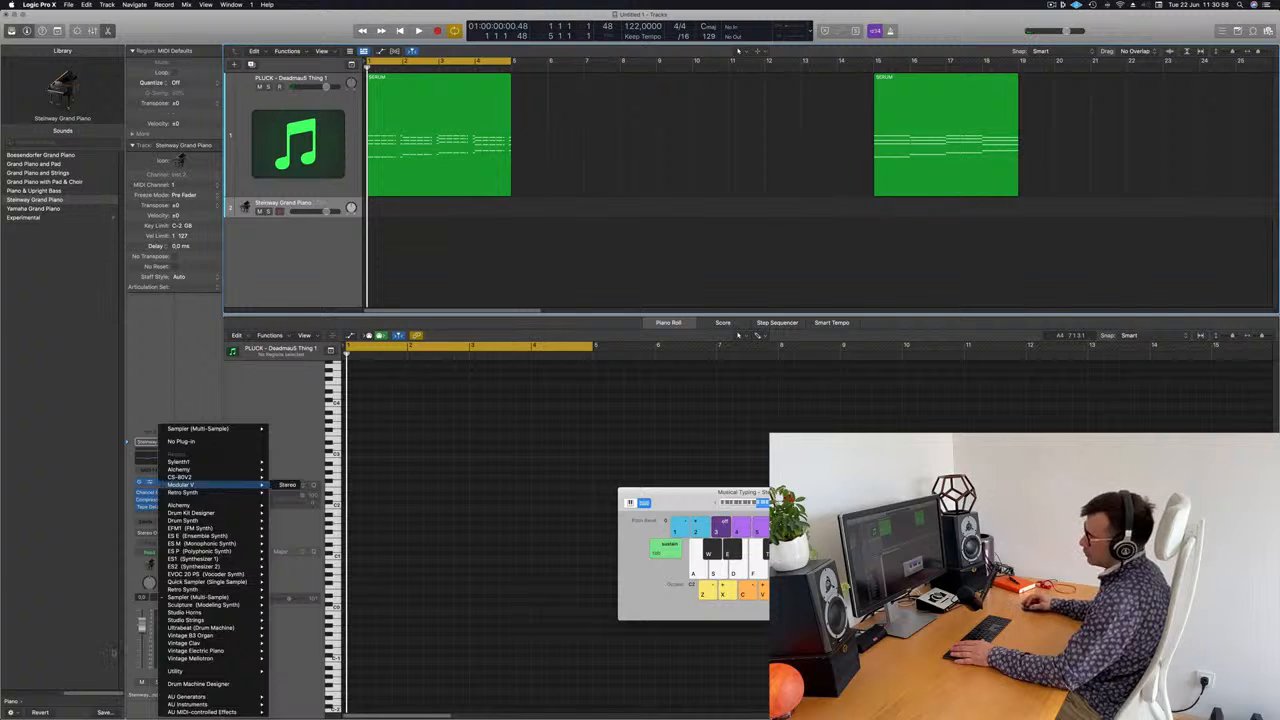
{"action": "left_click", "coordinate": [200, 683]}
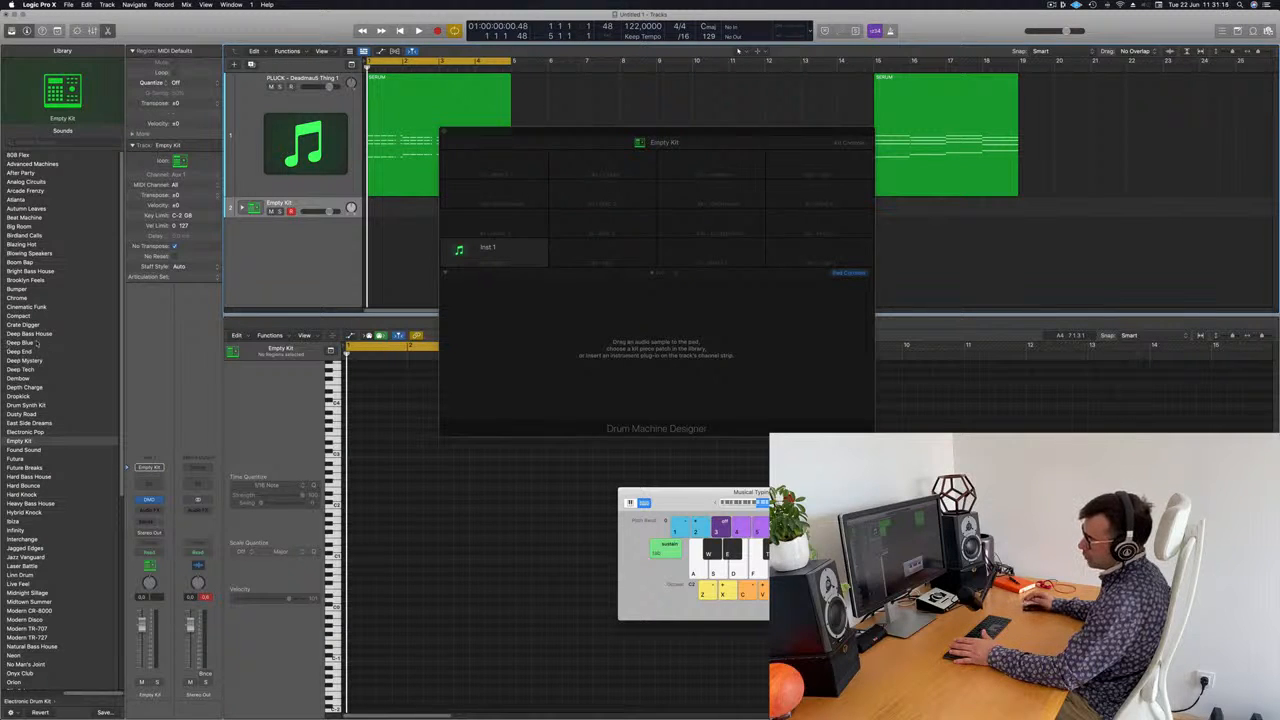
{"action": "left_click", "coordinate": [21, 370]}
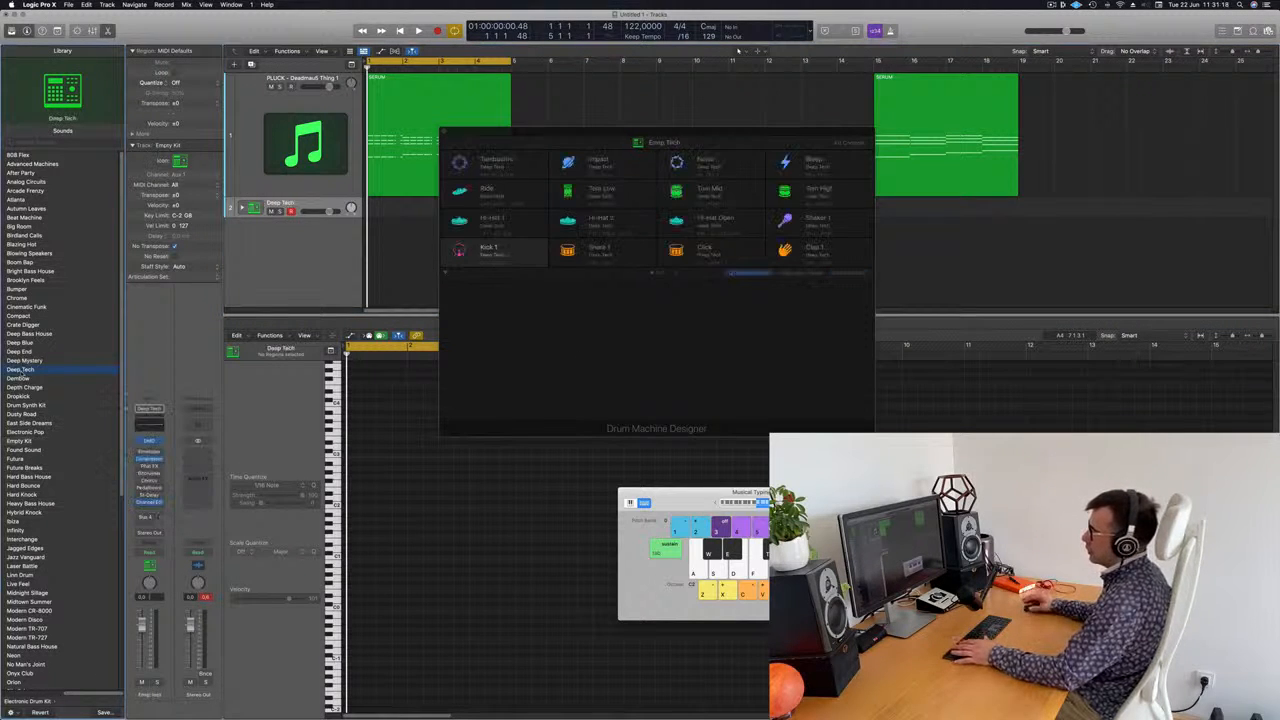
{"action": "left_click_drag", "start_coordinate": [710, 133], "coordinate": [775, 220]}
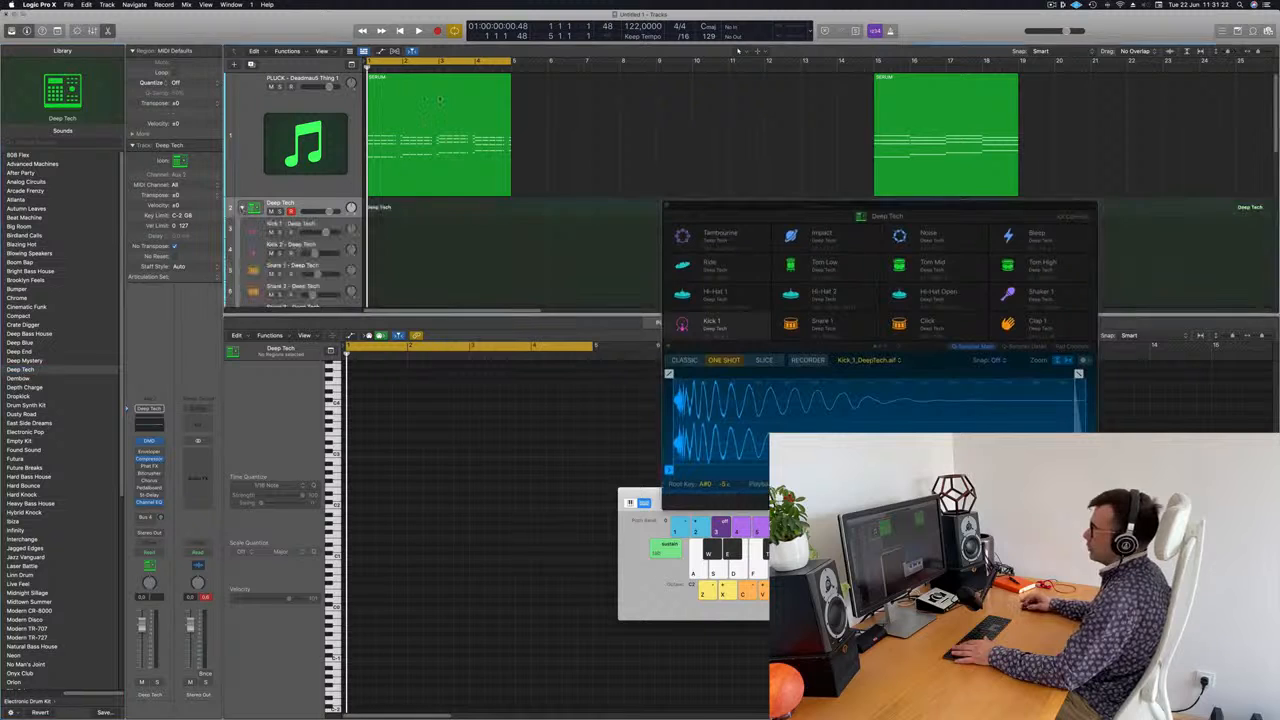
Audition the chord pattern and lower the pluck track's volume during playback
{"action": "left_click", "coordinate": [438, 97]}
{"action": "key", "text": "space"}
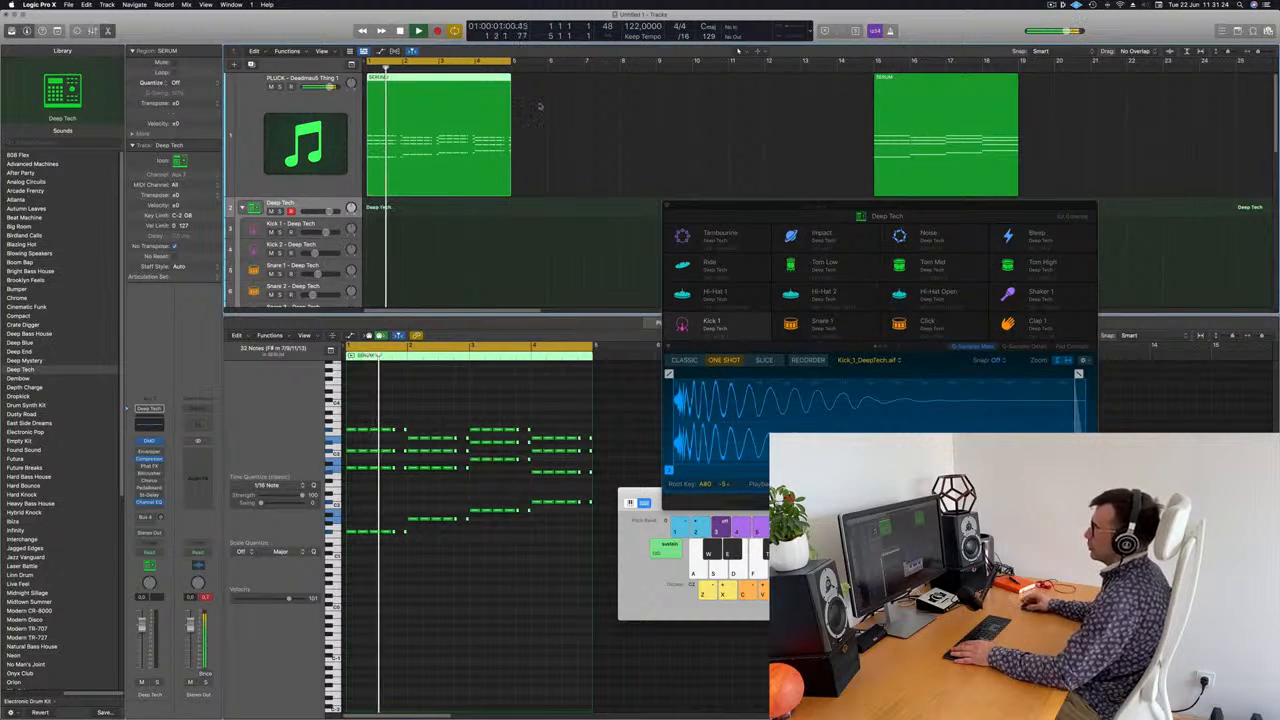
{"action": "key", "text": "space"}
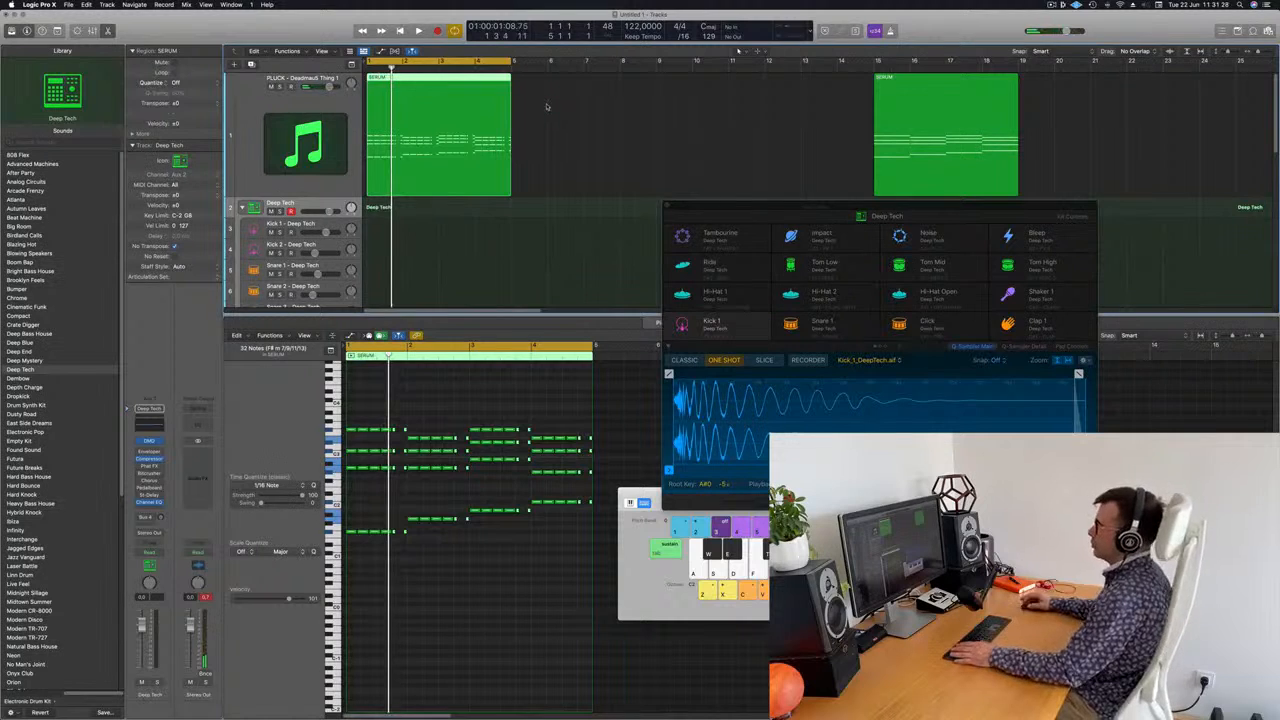
{"action": "key", "text": "space"}
{"action": "left_click", "coordinate": [290, 120]}
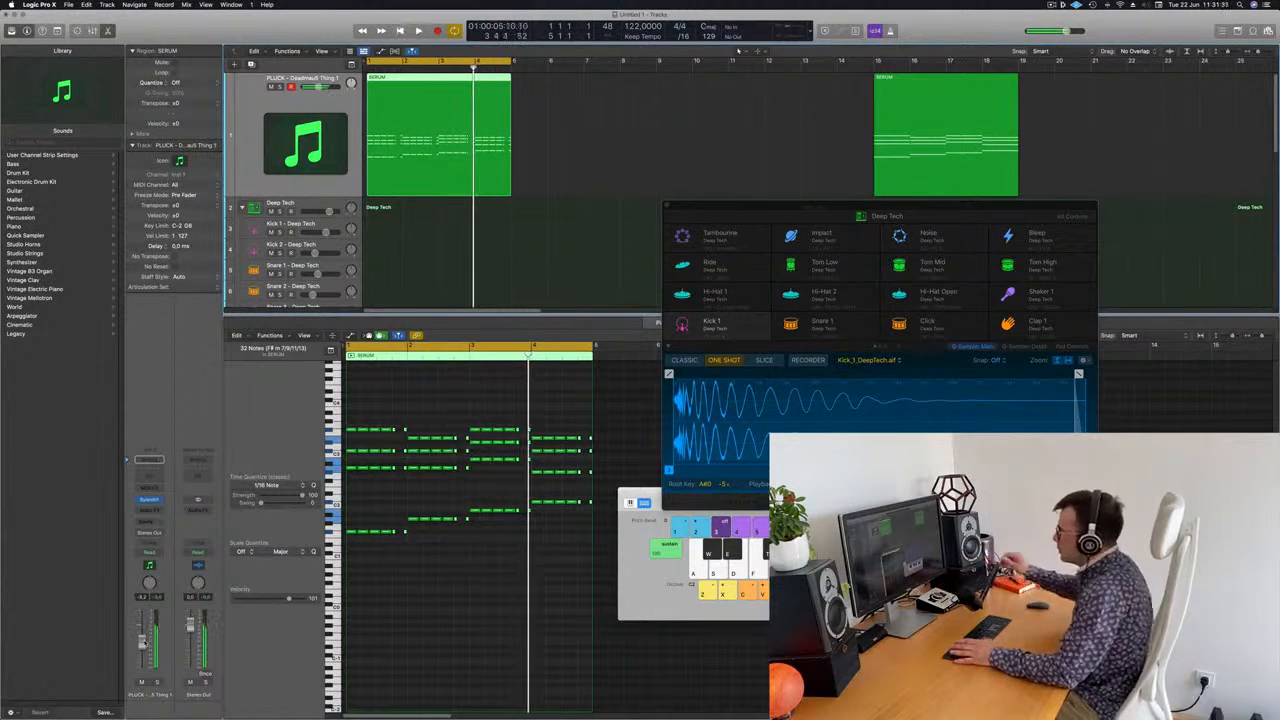
{"action": "key", "text": "space"}
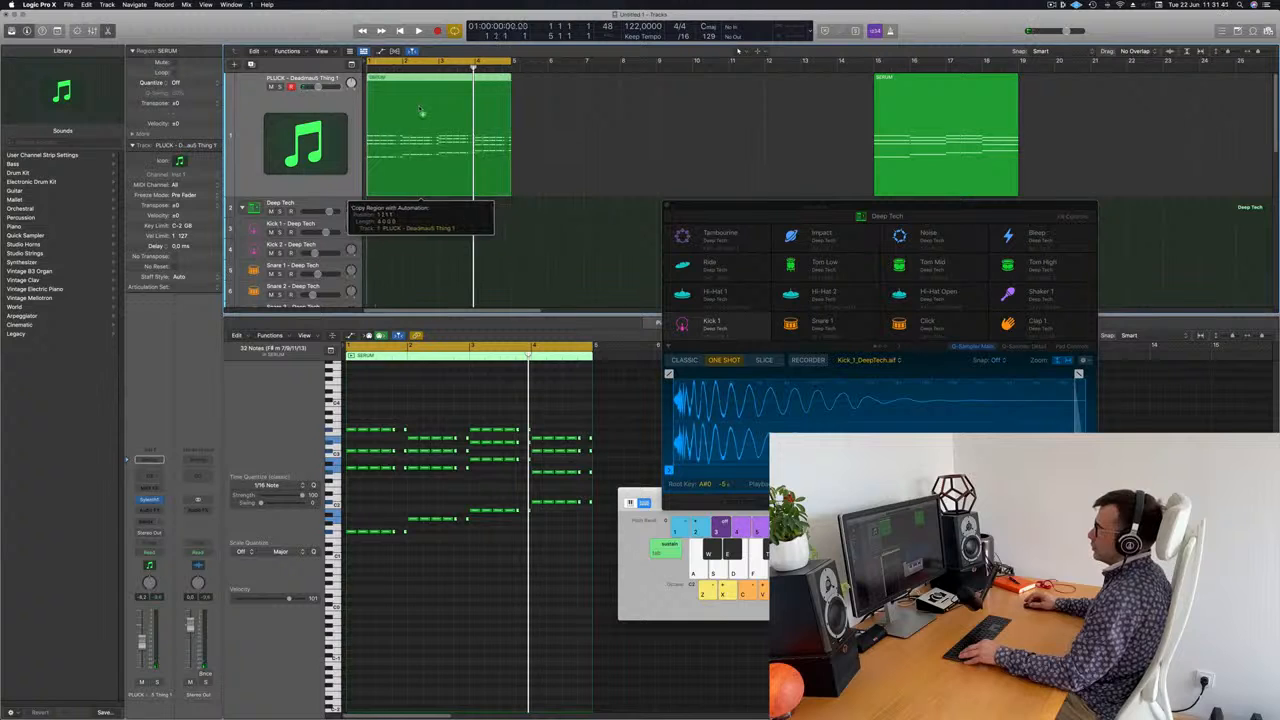
Record four kick hits on the Kick 1 - Deep Tech track over the chord pattern
{"action": "left_click", "coordinate": [322, 204]}
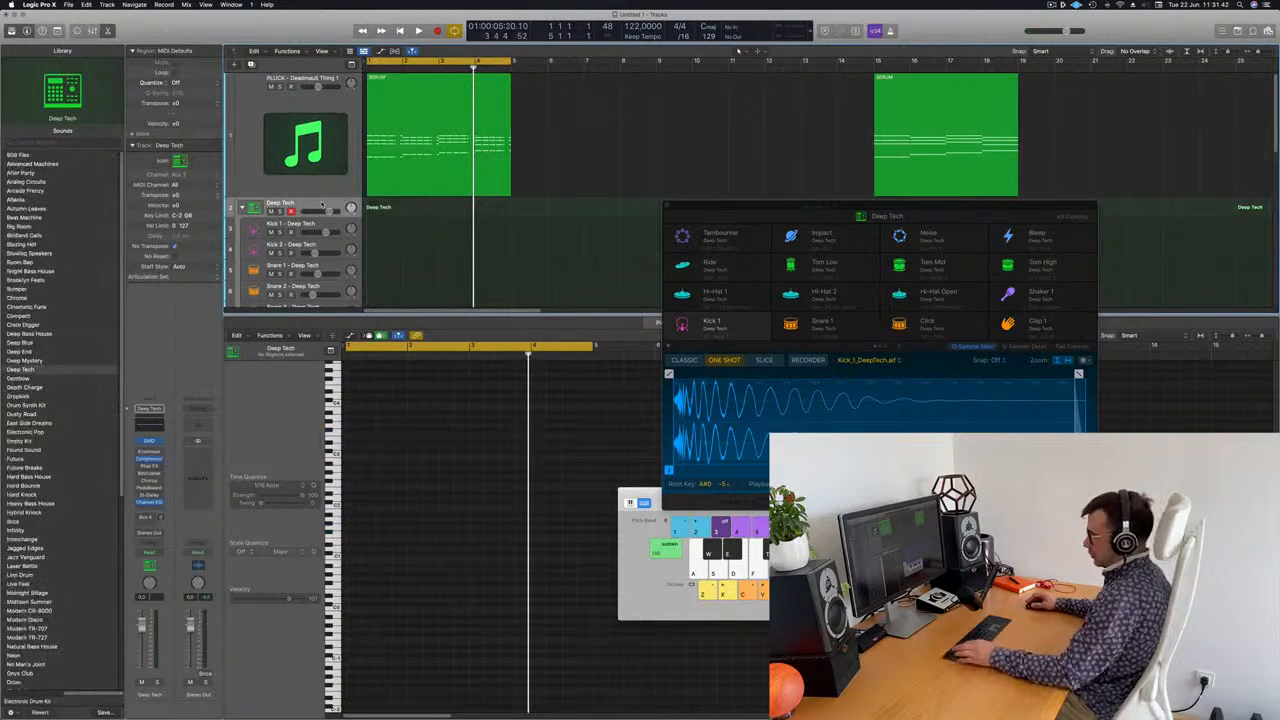
{"action": "key", "text": "r"}
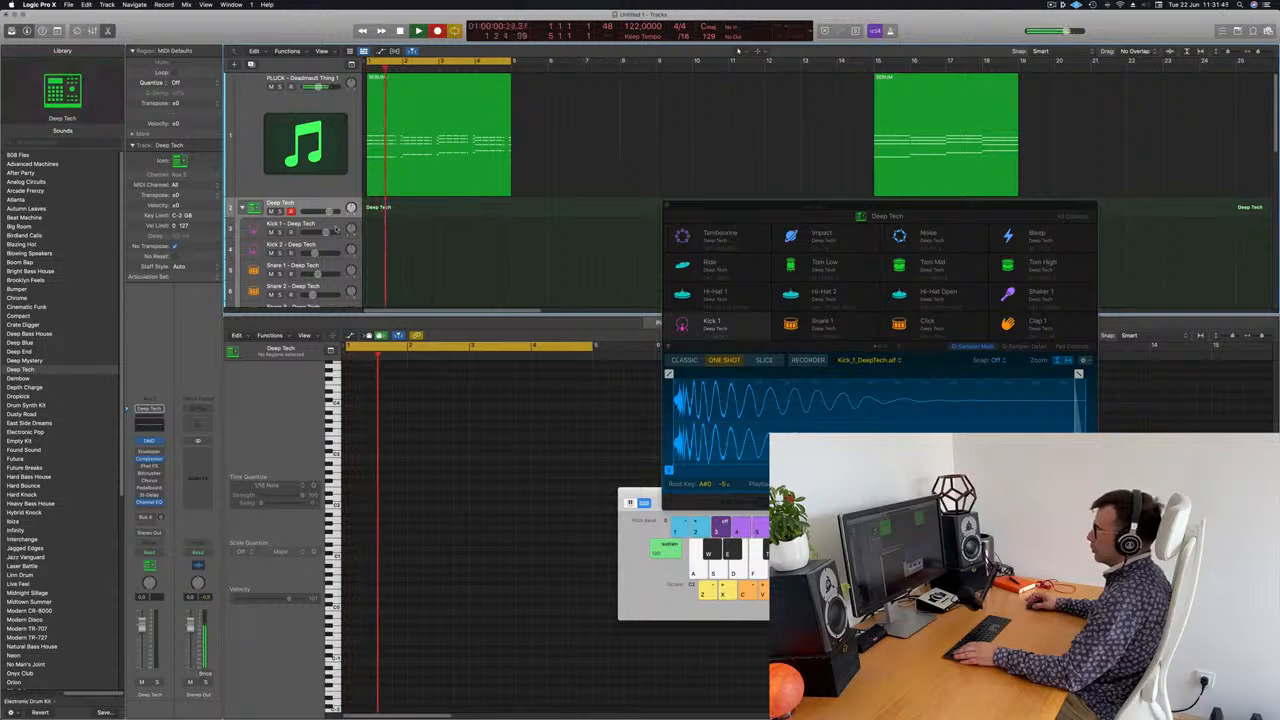
{"action": "left_click", "coordinate": [336, 229]}
{"action": "key", "text": "a"}
{"action": "key", "text": "a"}
{"action": "key", "text": "a"}
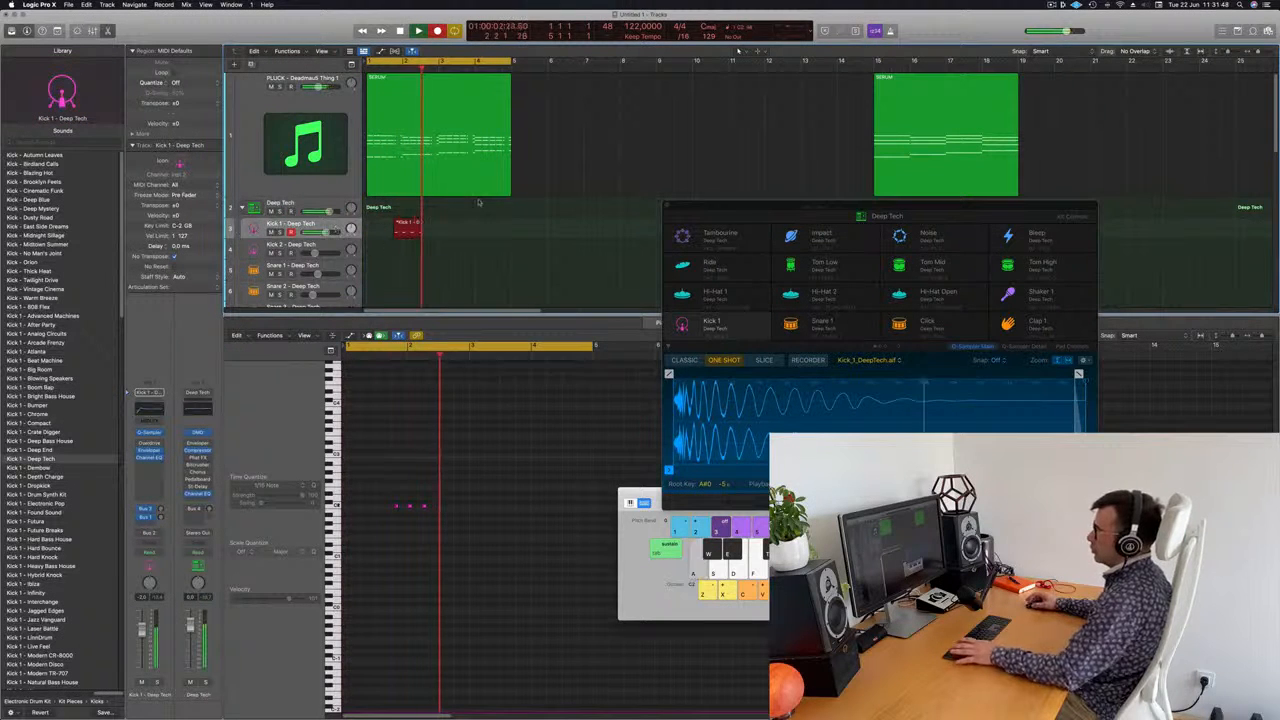
{"action": "key", "text": "space"}
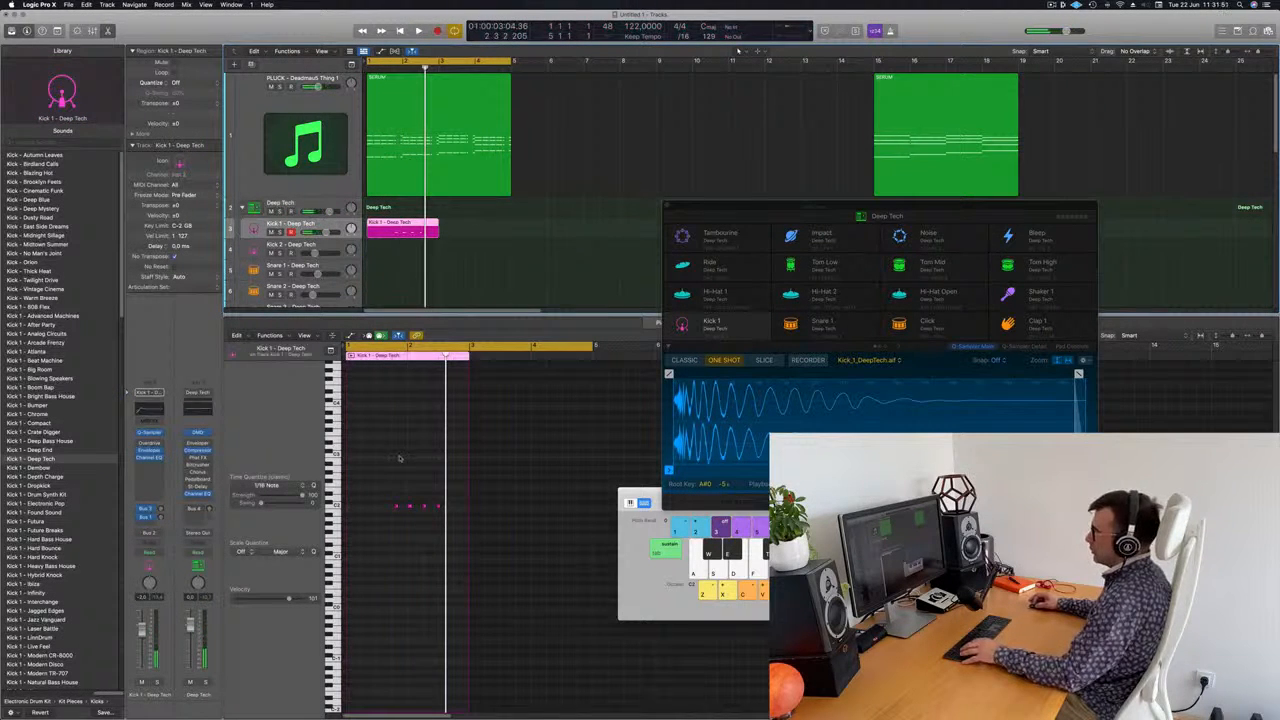
Move all four recorded kick notes together to the start of bar 1
{"action": "left_click_drag", "start_coordinate": [372, 458], "coordinate": [480, 550]}
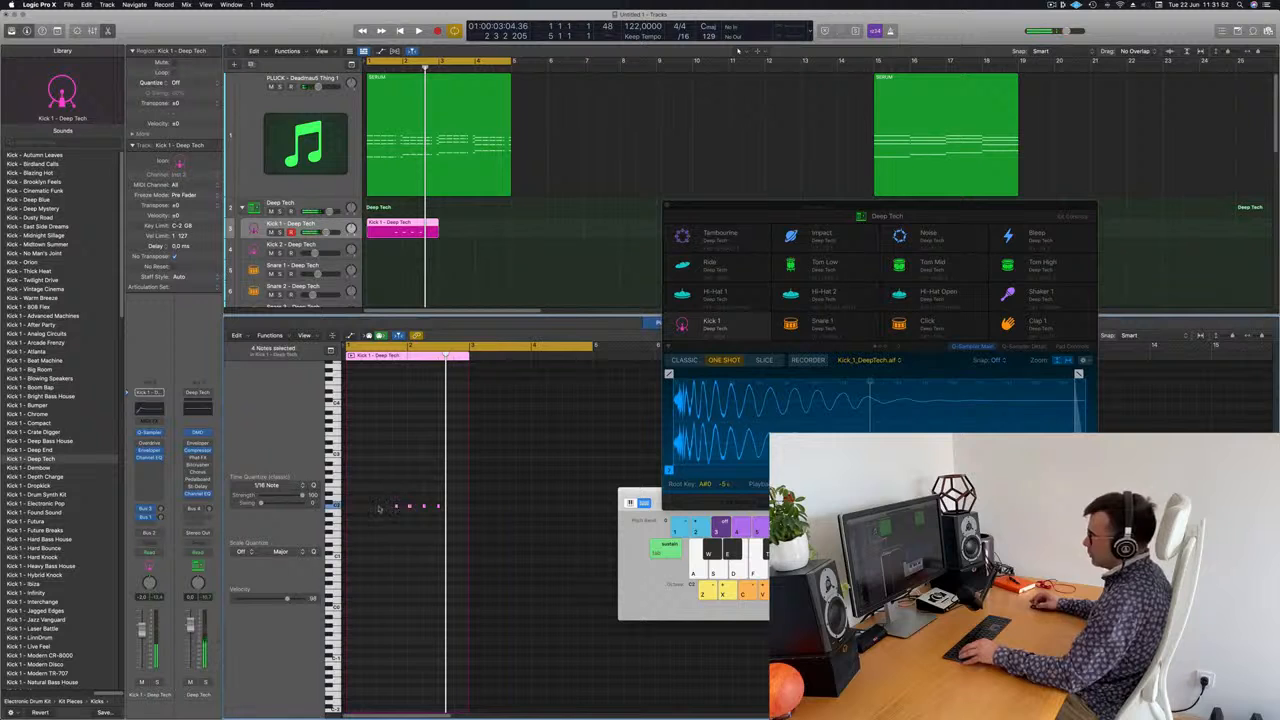
{"action": "left_click_drag", "start_coordinate": [395, 508], "coordinate": [345, 508]}
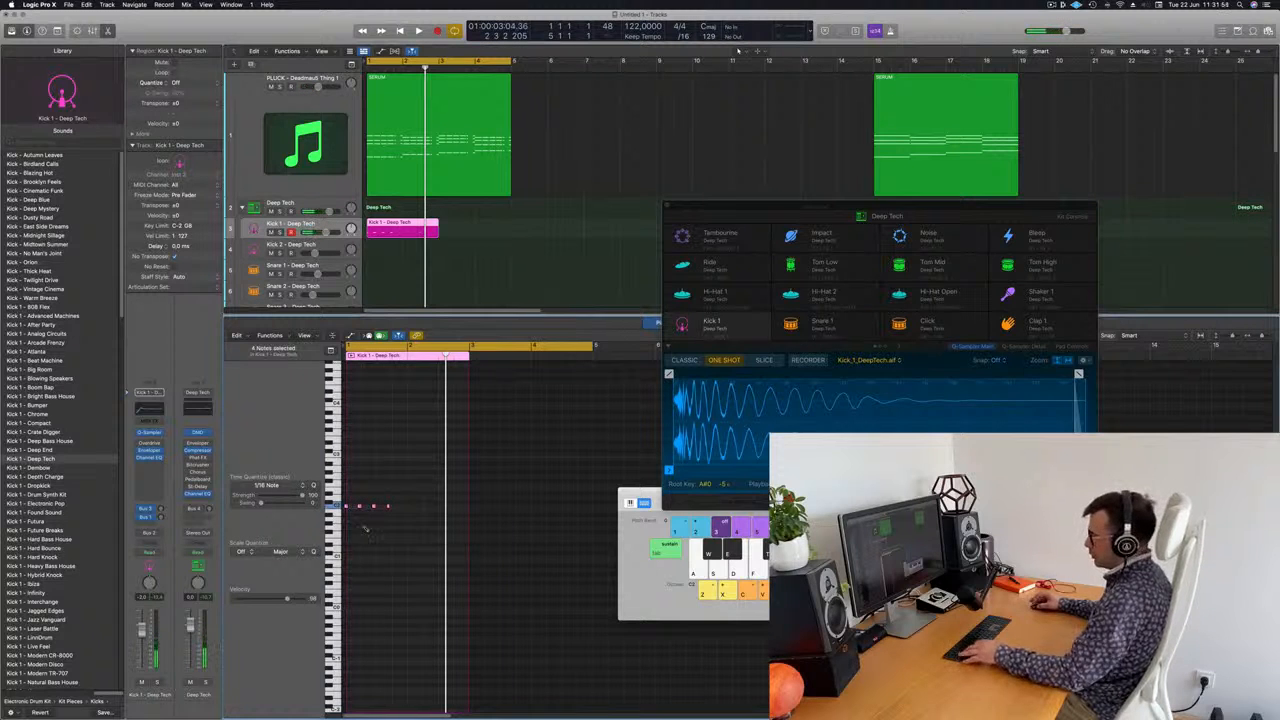
{"action": "left_click", "coordinate": [381, 555]}
Space the second, third and fourth kick notes so that one note falls on each beat of bar 1
{"action": "scroll", "coordinate": [380, 546], "scroll_direction": "right", "scroll_amount": 3}
{"action": "scroll", "coordinate": [382, 540], "scroll_direction": "left", "scroll_amount": 3}
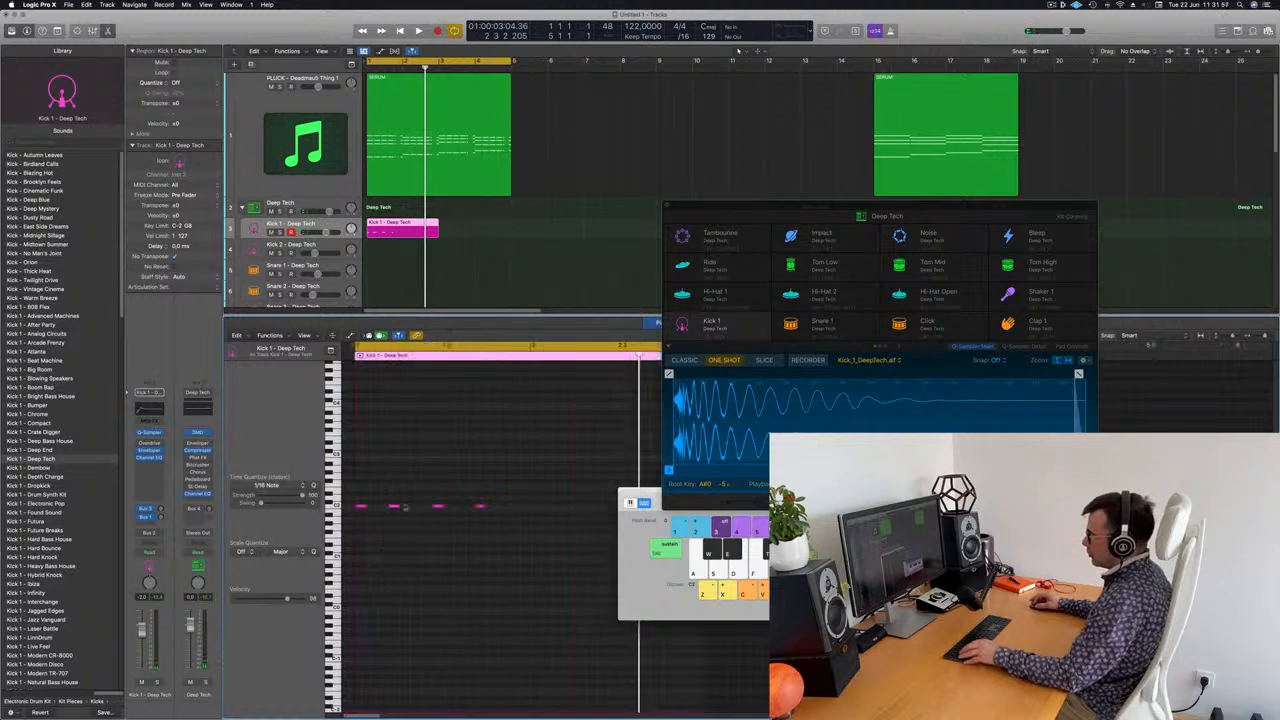
{"action": "left_click", "coordinate": [386, 508]}
{"action": "left_click_drag", "start_coordinate": [386, 508], "coordinate": [389, 513]}
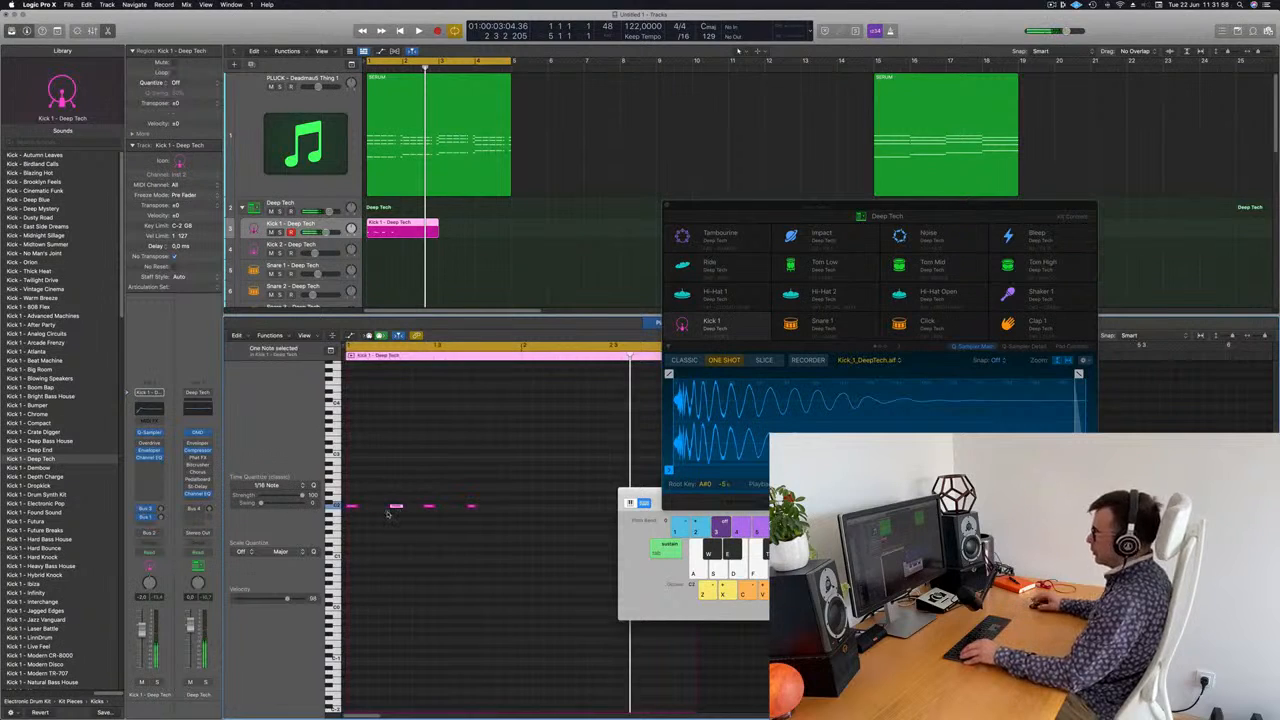
{"action": "left_click", "coordinate": [428, 505]}
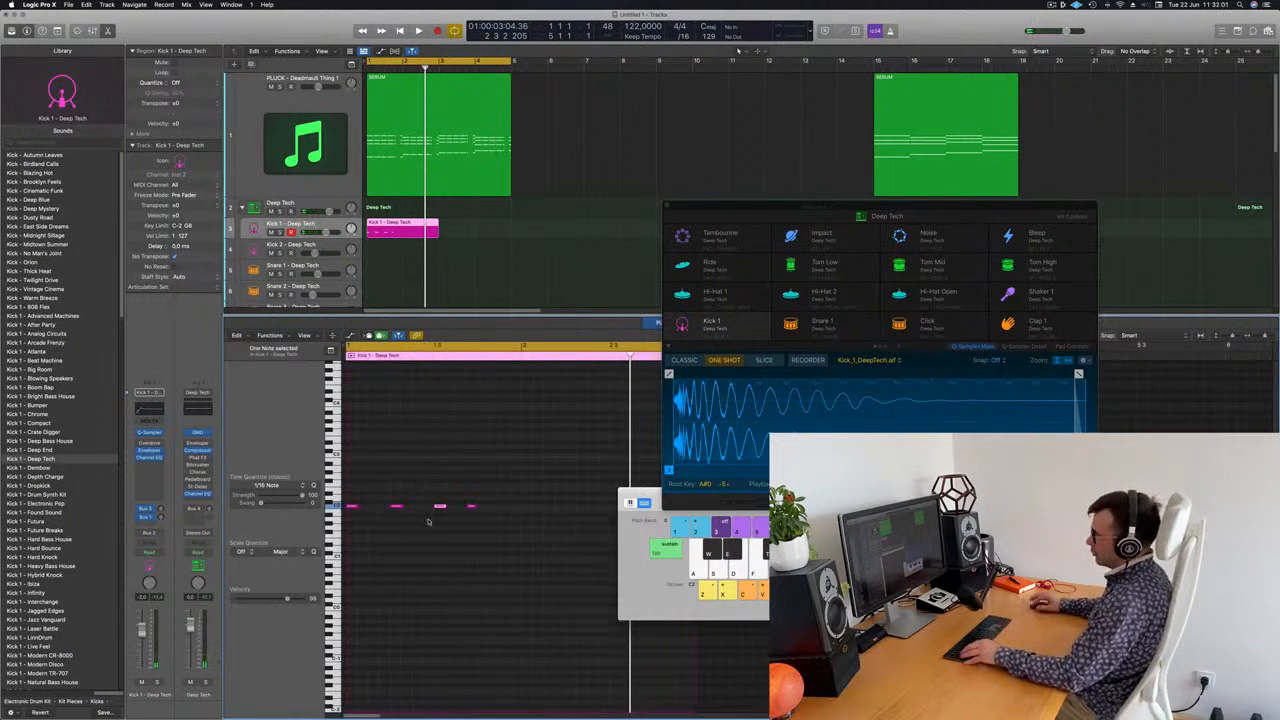
{"action": "left_click_drag", "start_coordinate": [466, 489], "coordinate": [481, 527]}
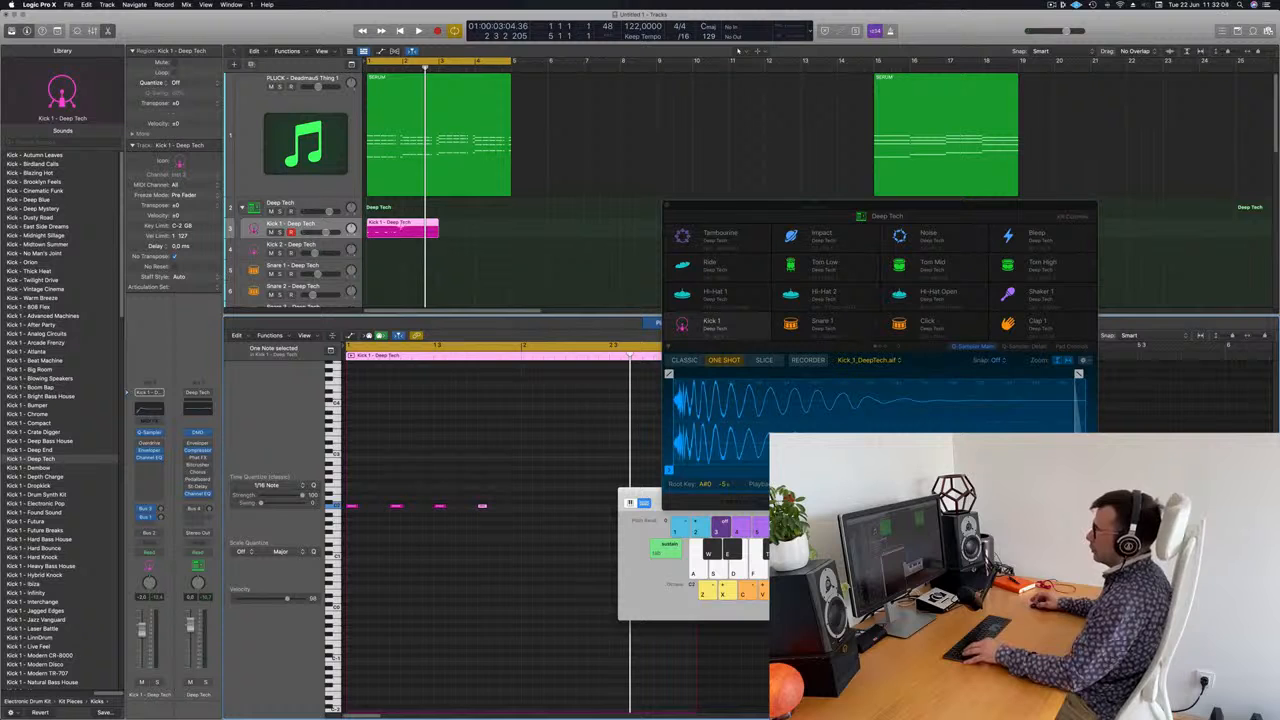
Shorten the kick region on the Kick 1 - Deep Tech track to one bar
{"action": "double_click", "coordinate": [402, 226]}
{"action": "key", "text": "BackSpace"}
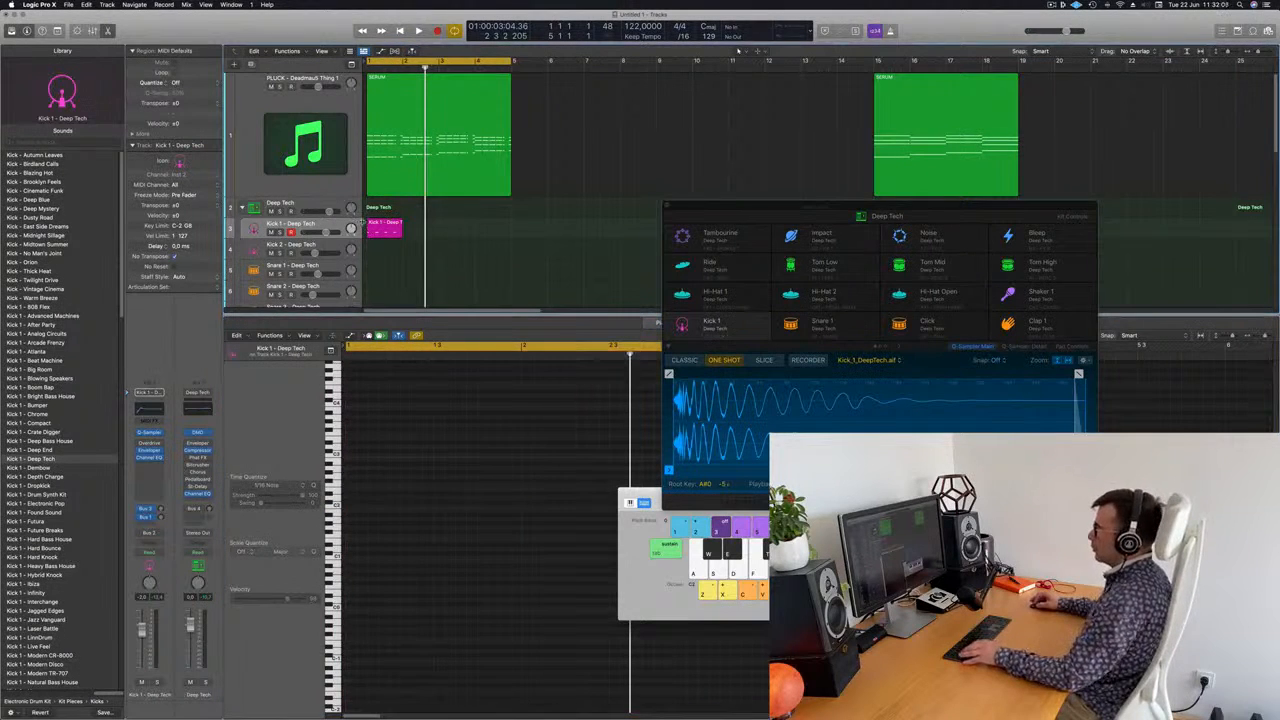
{"action": "key", "text": "super+shift+z"}
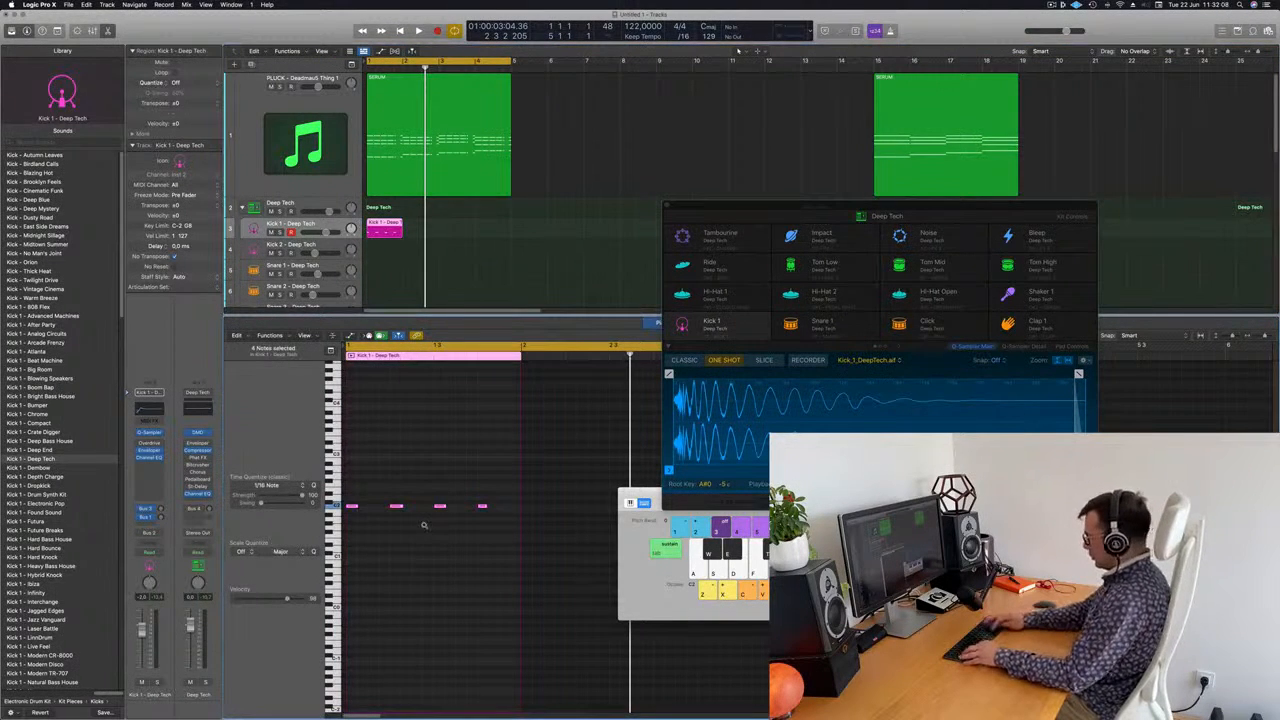
Transpose all four kick notes up four semitones
{"action": "key", "text": "z"}
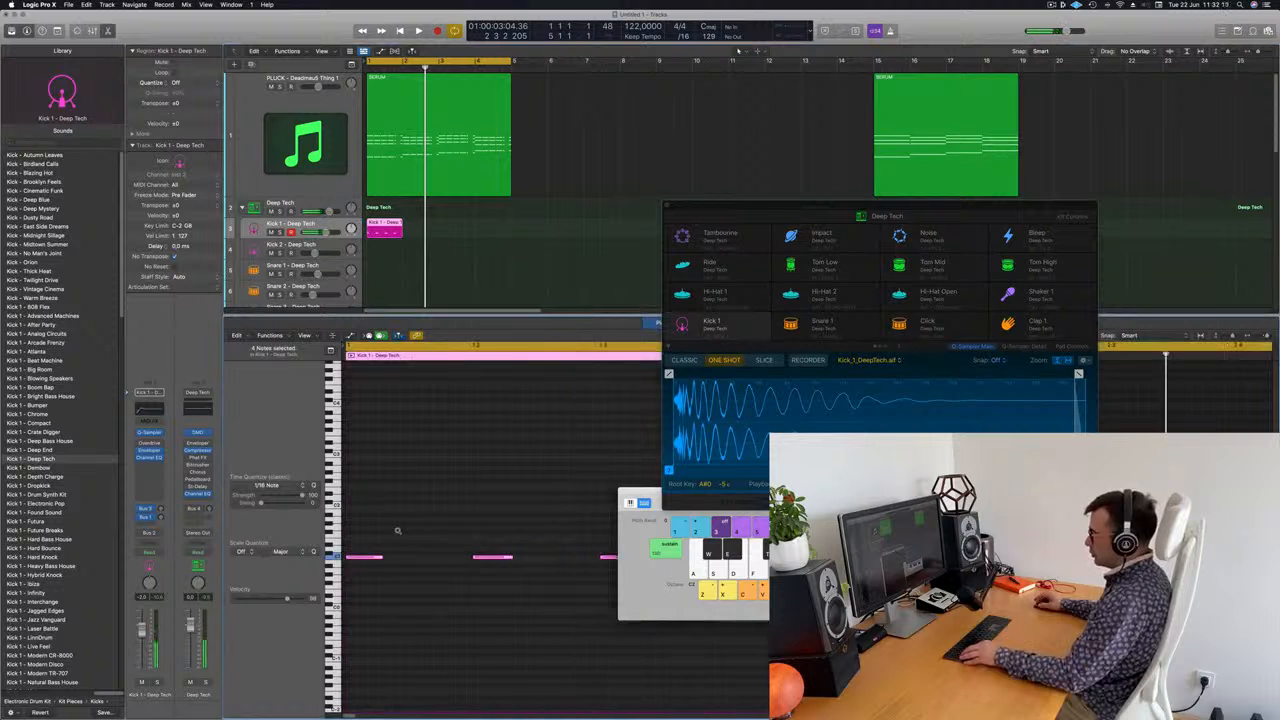
{"action": "scroll", "coordinate": [398, 531], "scroll_direction": "up", "scroll_amount": 3}
{"action": "scroll", "coordinate": [398, 531], "scroll_direction": "up", "scroll_amount": 2}
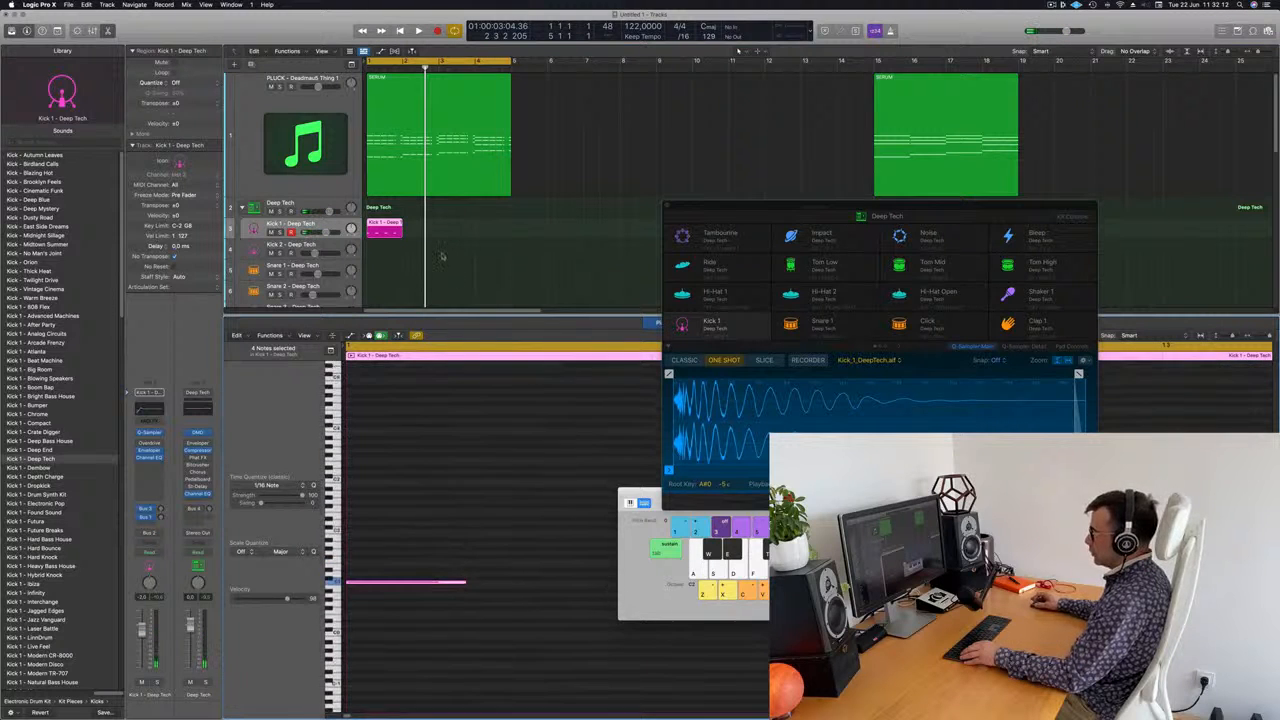
{"action": "left_click", "coordinate": [411, 231]}
{"action": "left_click", "coordinate": [394, 225]}
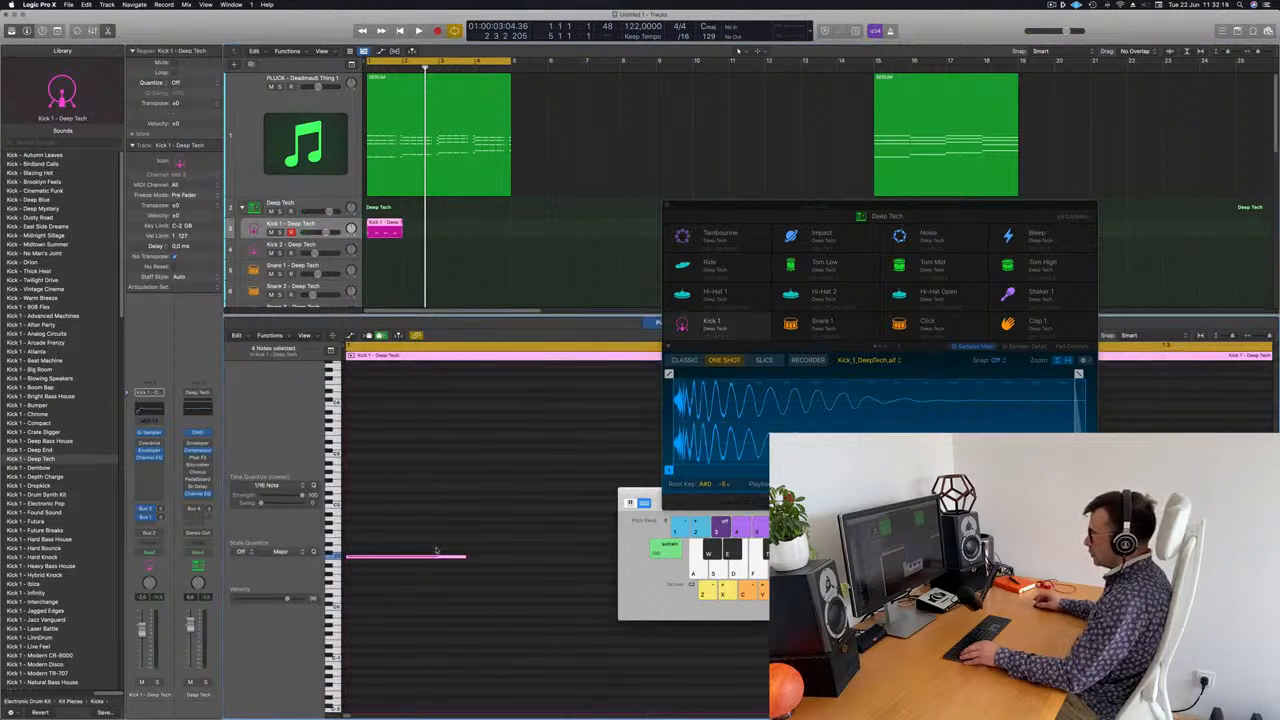
{"action": "left_click", "coordinate": [371, 534]}
{"action": "scroll", "coordinate": [386, 533], "scroll_direction": "up", "scroll_amount": 5}
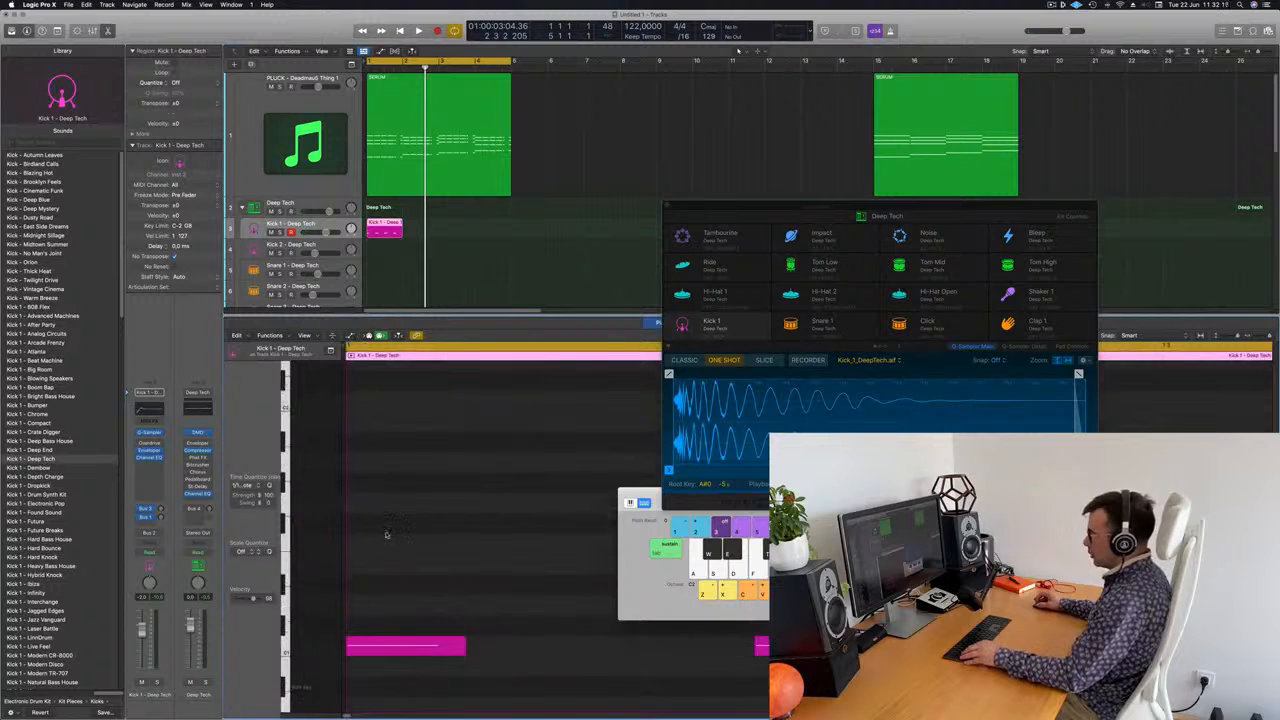
{"action": "scroll", "coordinate": [340, 669], "scroll_direction": "down", "scroll_amount": 3}
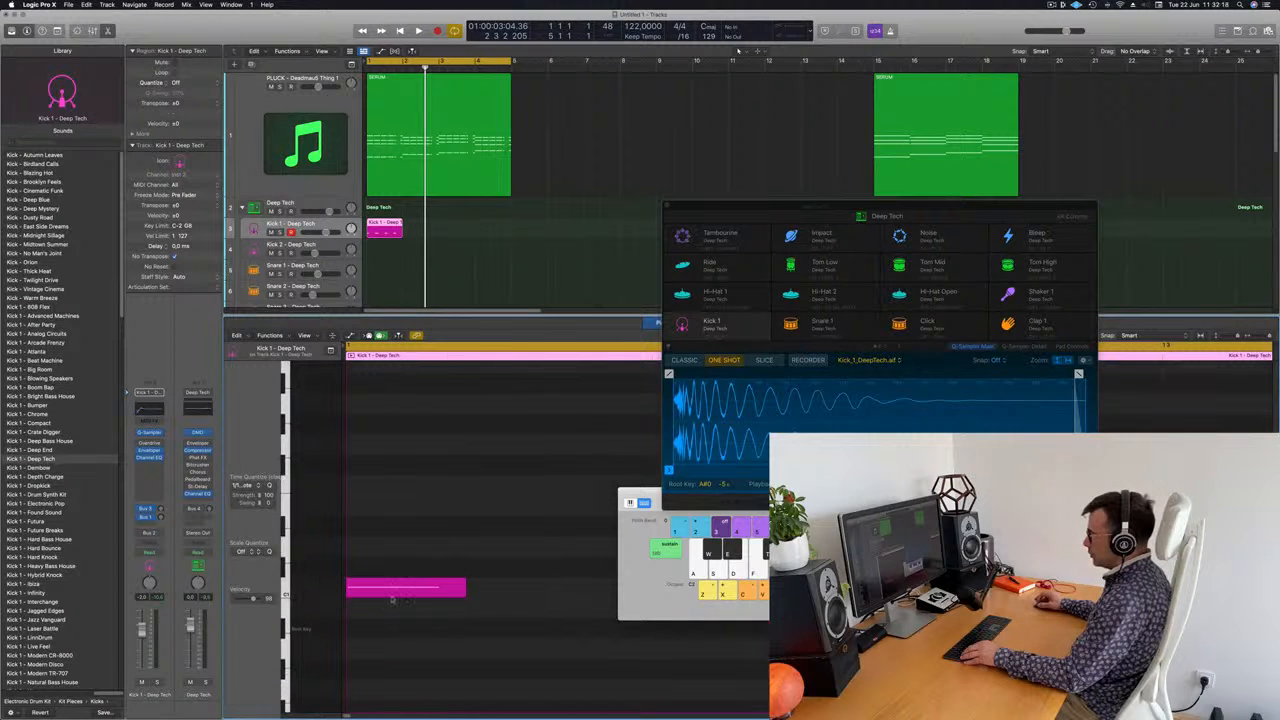
{"action": "key", "text": "super+a"}
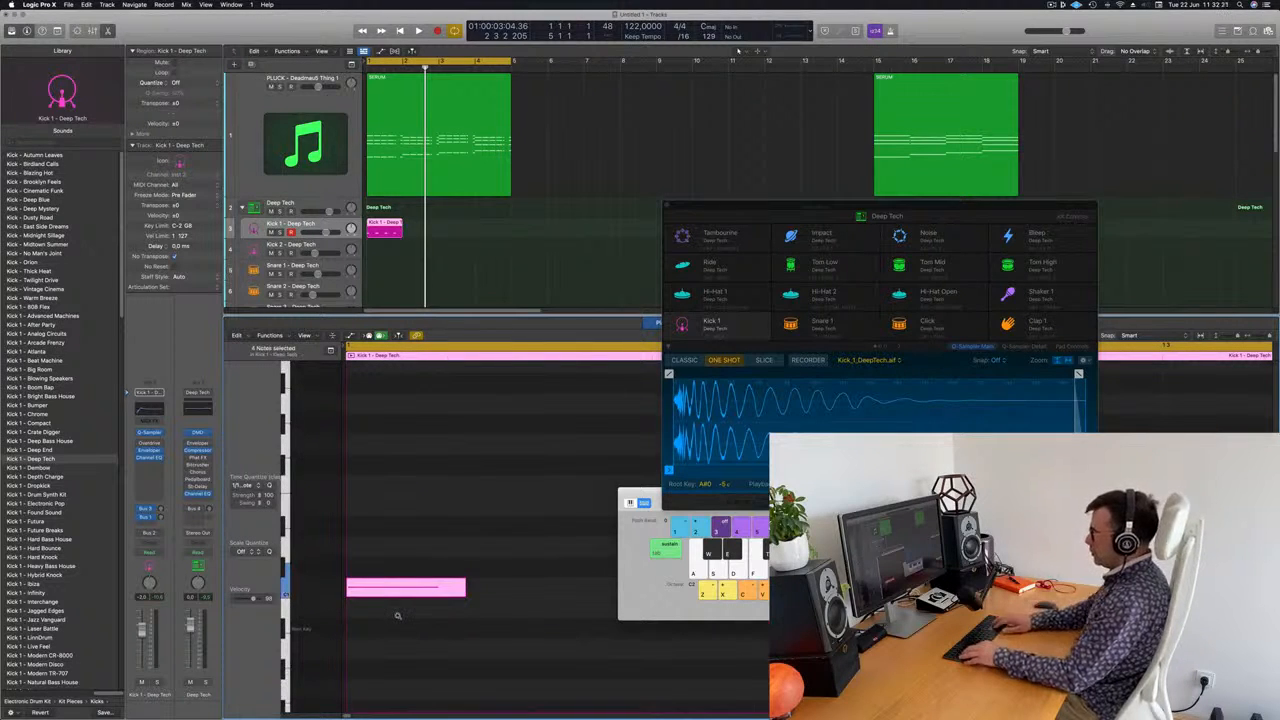
{"action": "key", "text": "alt+Up"}
{"action": "key", "text": "alt+Up"}
{"action": "key", "text": "alt+Up"}
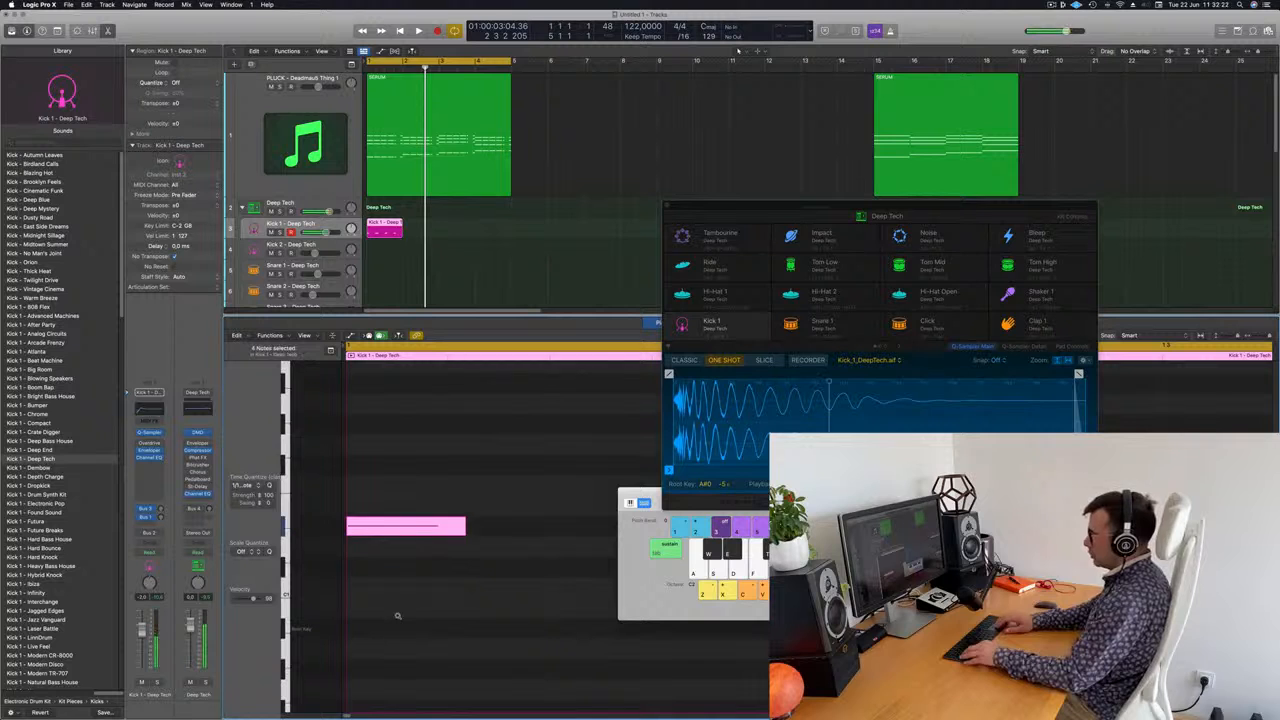
{"action": "key", "text": "alt+Up"}
Play back the transposed kick notes together with the pluck chords
{"action": "key", "text": "space"}
{"action": "scroll", "coordinate": [461, 266], "scroll_direction": "down", "scroll_amount": 3}
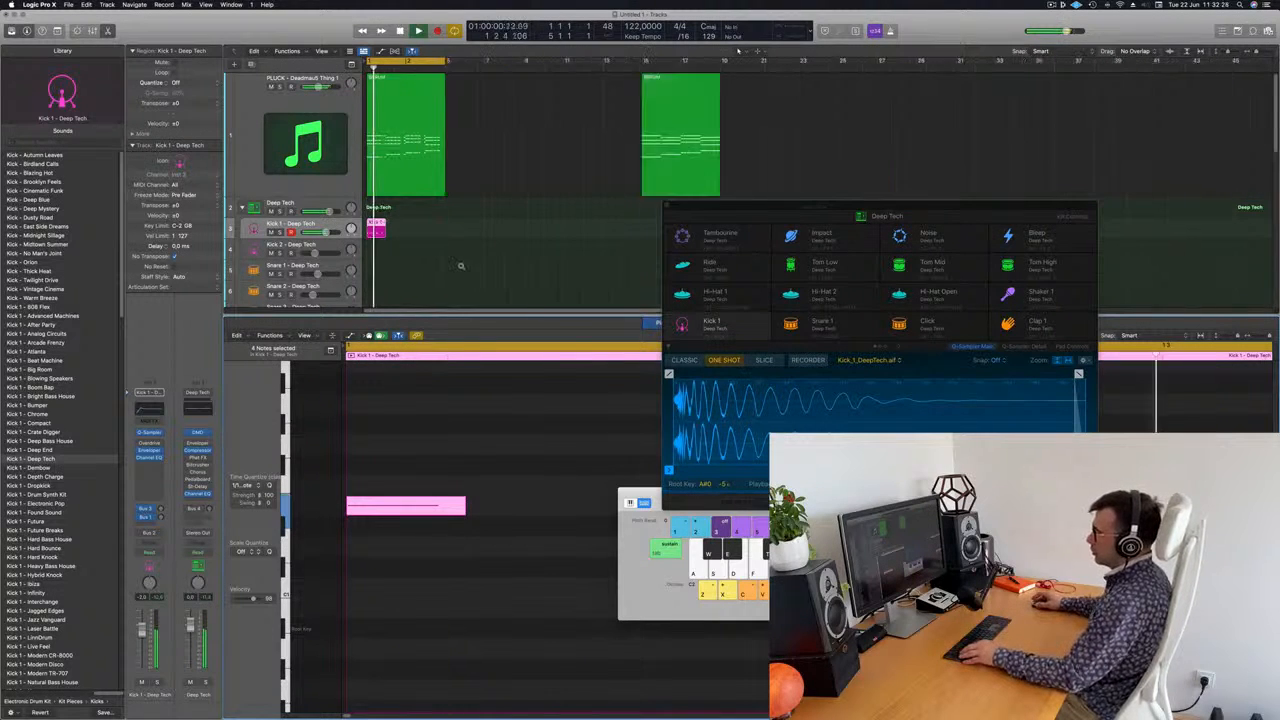
{"action": "scroll", "coordinate": [461, 265], "scroll_direction": "down", "scroll_amount": 3}
{"action": "scroll", "coordinate": [461, 265], "scroll_direction": "up", "scroll_amount": 5}
{"action": "left_click", "coordinate": [487, 455]}
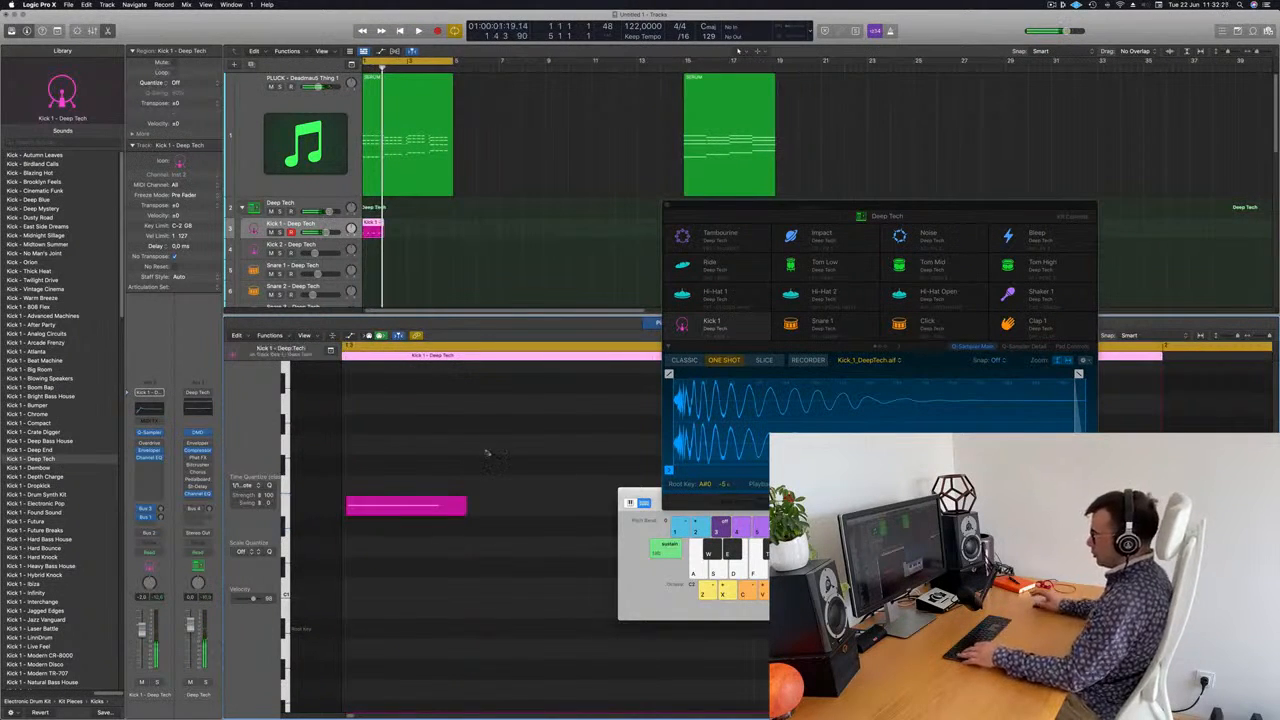
{"action": "key", "text": "super+a"}
{"action": "key", "text": "Delete"}
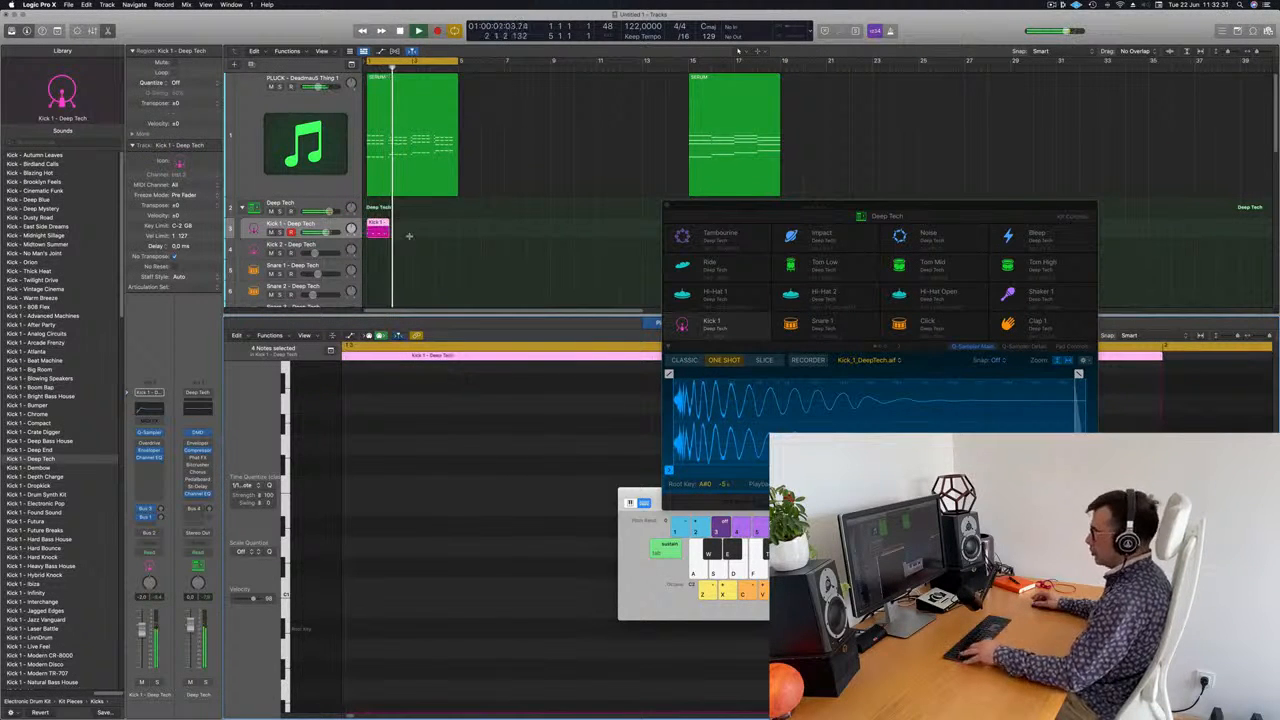
{"action": "key", "text": "super+z"}
Audition the one-bar kick pattern against the chords again from bar 1
{"action": "key", "text": "space"}
{"action": "key", "text": "space"}
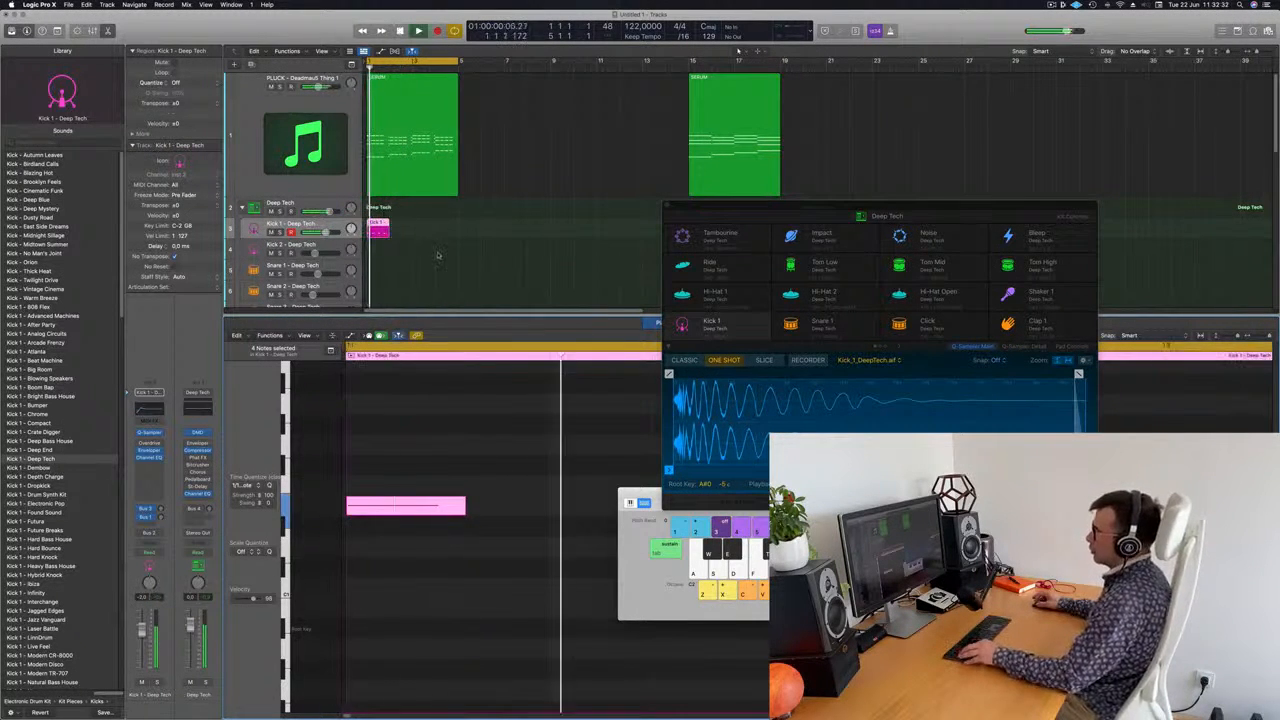
{"action": "scroll", "coordinate": [437, 252], "scroll_direction": "left", "scroll_amount": 3}
{"action": "scroll", "coordinate": [450, 250], "scroll_direction": "right", "scroll_amount": 3}
{"action": "key", "text": "space"}
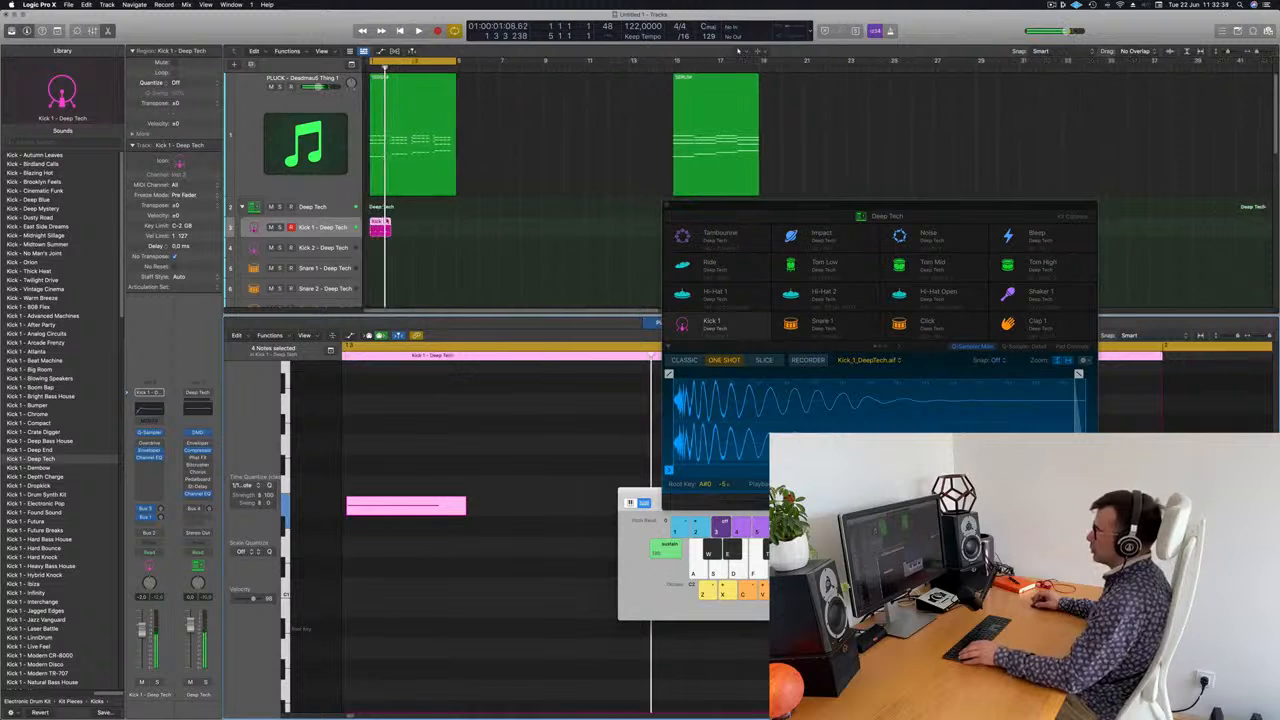
Copy the one-bar kick region to fill bars 1 to 4 and play back the result
{"action": "left_click_drag", "start_coordinate": [374, 228], "coordinate": [413, 226]}
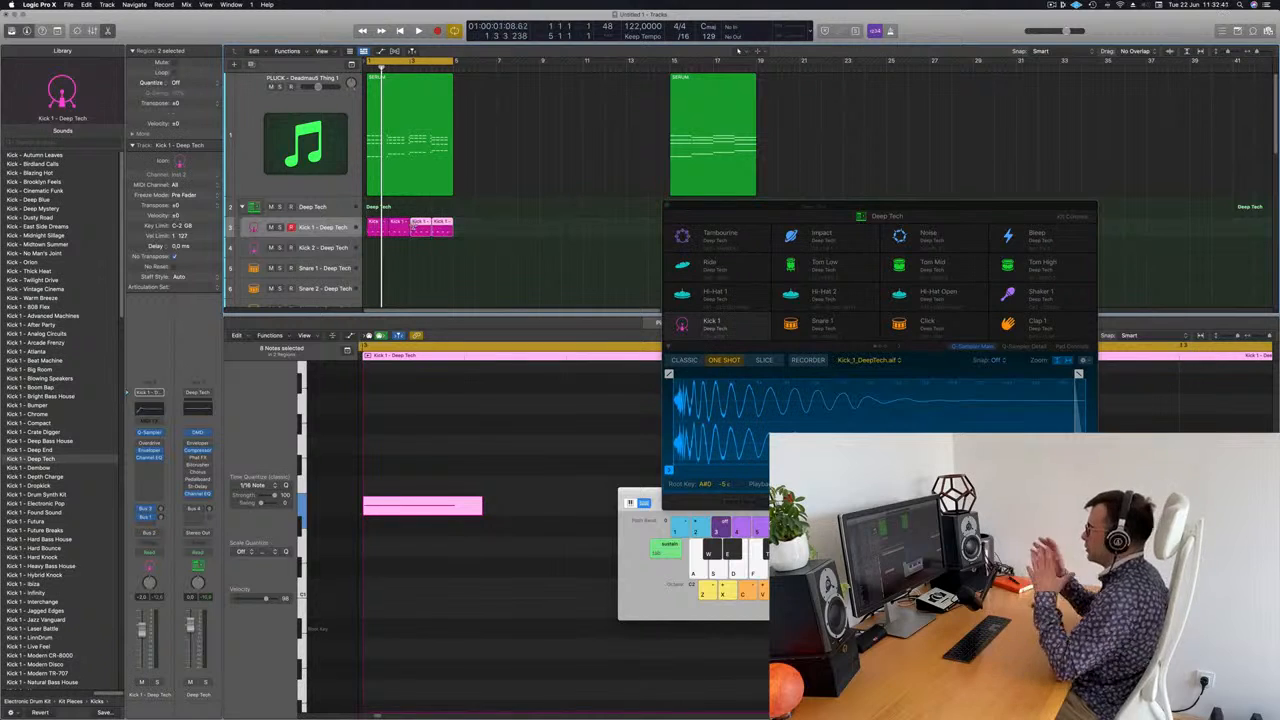
{"action": "key", "text": "space"}
{"action": "left_click", "coordinate": [481, 253]}
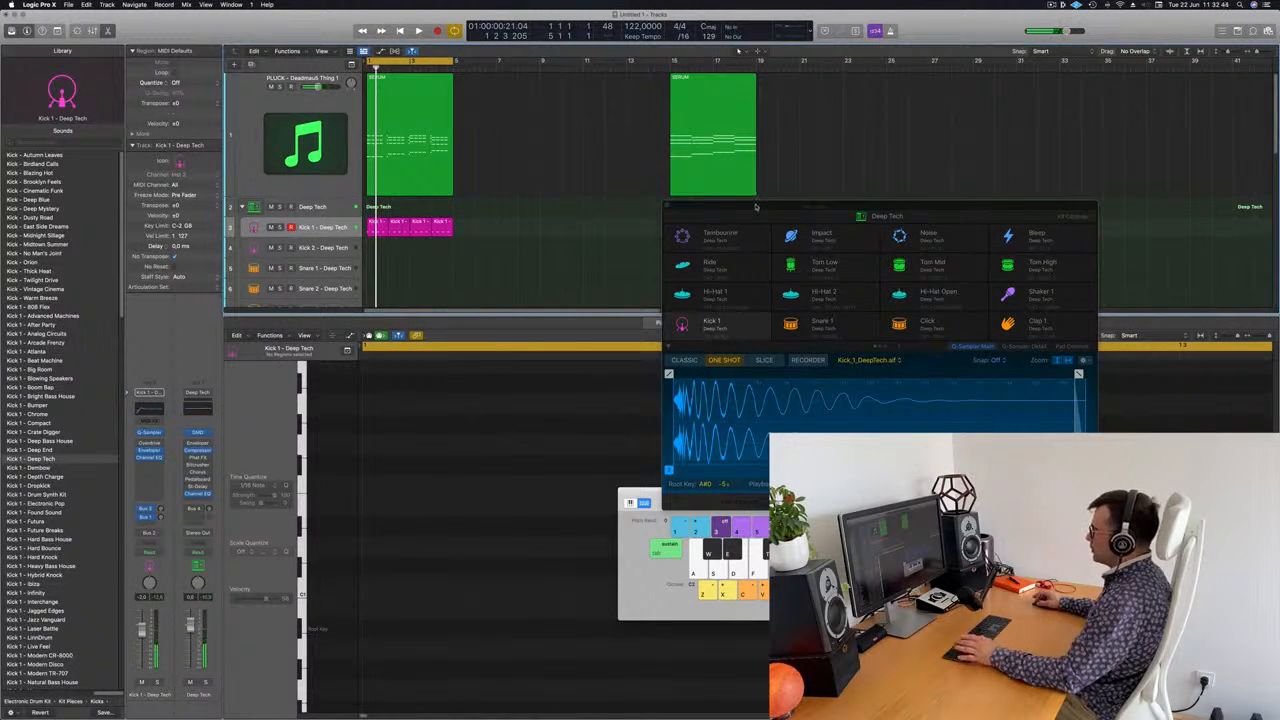
Close the Musical Typing keyboard and hide the Piano Roll so all Deep Tech drum tracks are in view
{"action": "left_click", "coordinate": [756, 207]}
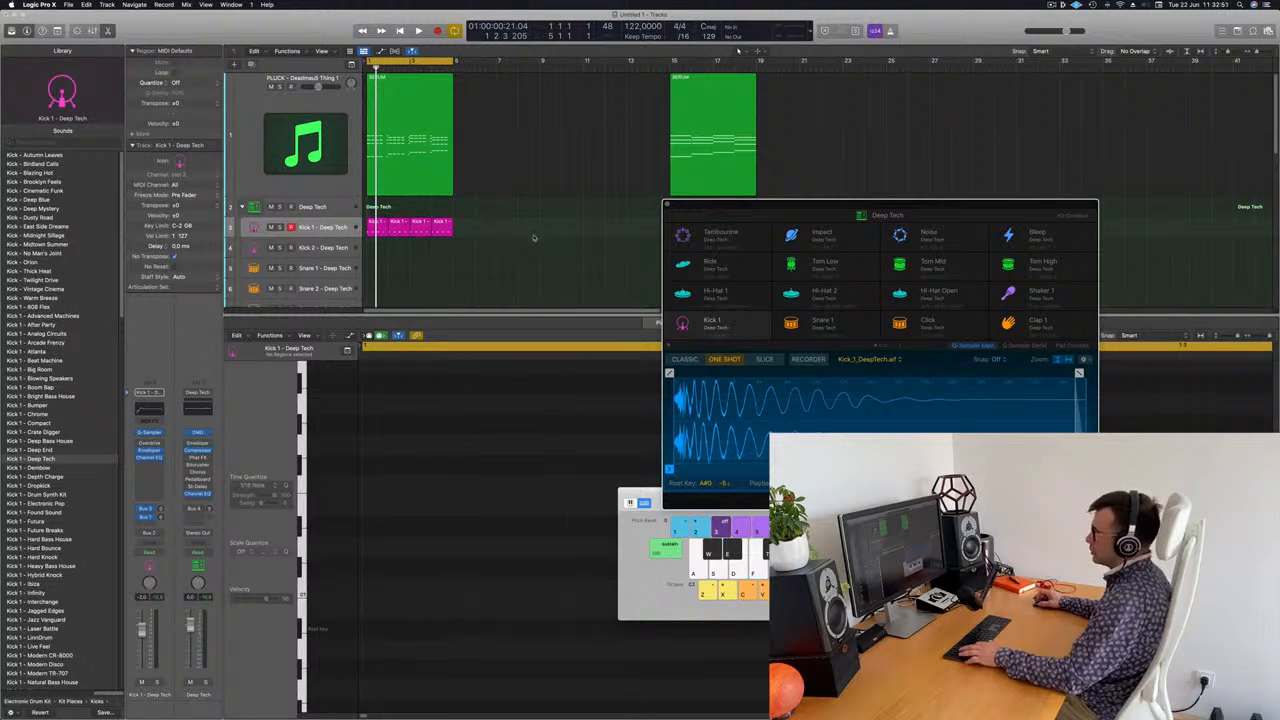
{"action": "left_click", "coordinate": [508, 262]}
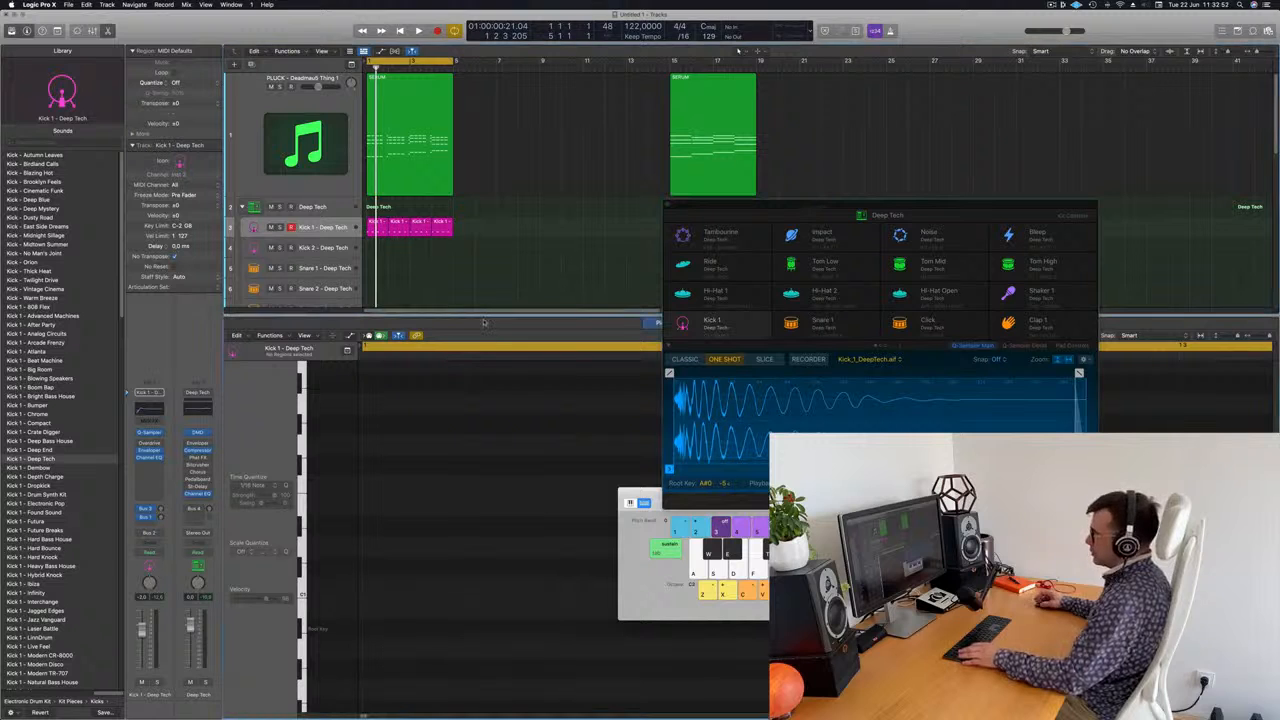
{"action": "key", "text": "super+k"}
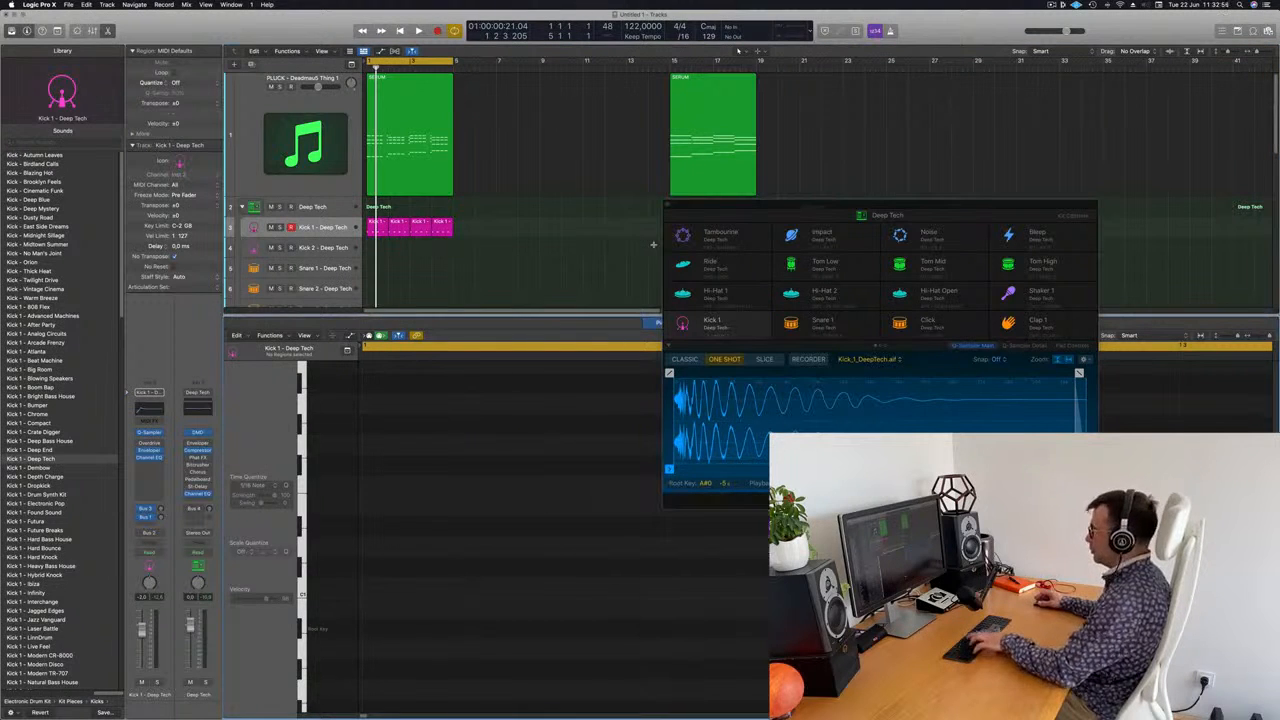
{"action": "key", "text": "x"}
{"action": "key", "text": "x"}
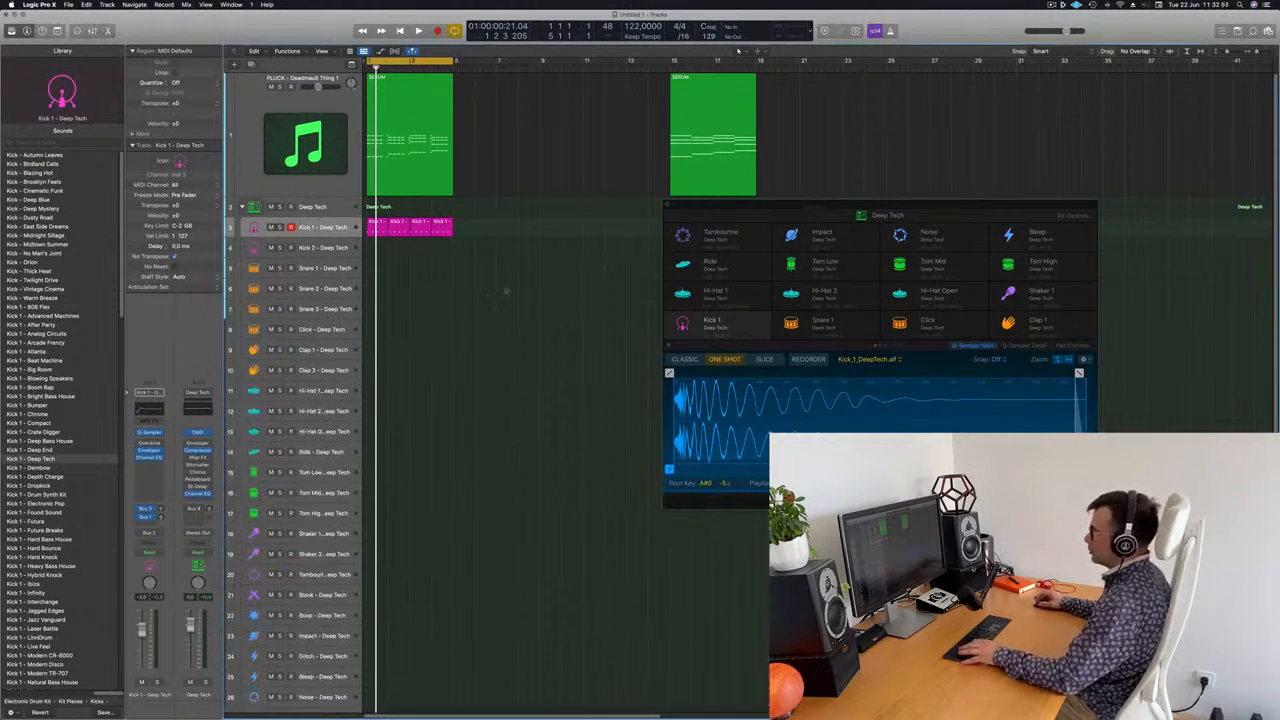
Copy the first kick region to bar 1 of the Snare 1 - Deep Tech track and play it back
{"action": "left_click", "coordinate": [377, 222]}
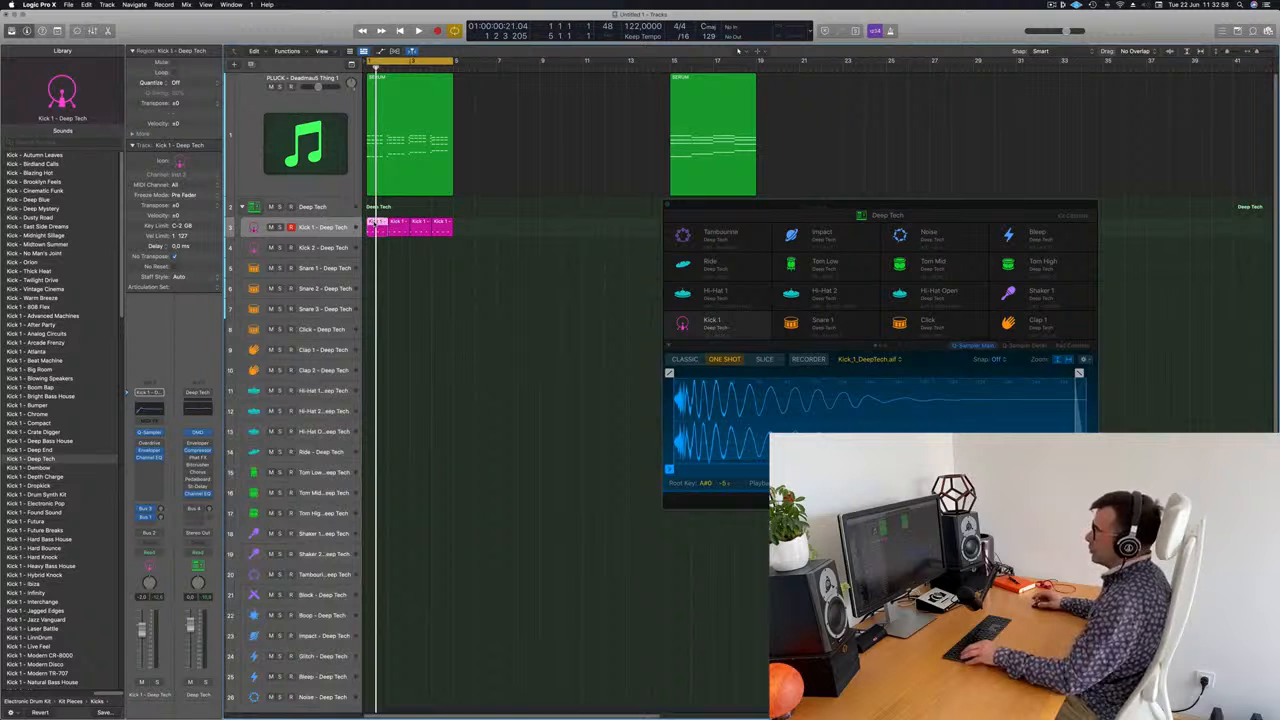
{"action": "left_click_drag", "start_coordinate": [377, 222], "coordinate": [378, 266]}
{"action": "left_click_drag", "start_coordinate": [399, 224], "coordinate": [374, 227]}
{"action": "key", "text": "space"}
{"action": "key", "text": "space"}
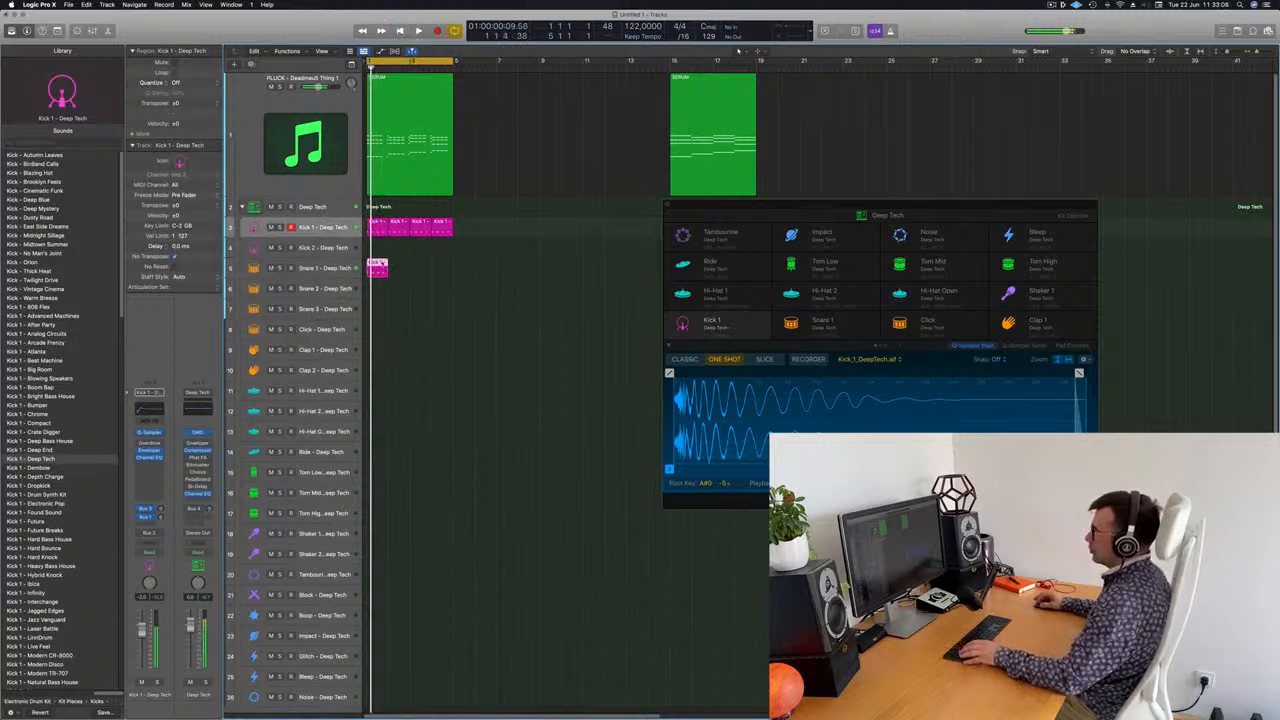
Transpose all four notes of the Snare 1 region up one octave and shift them two sixteenth notes later
{"action": "double_click", "coordinate": [378, 266]}
{"action": "left_click", "coordinate": [406, 484]}
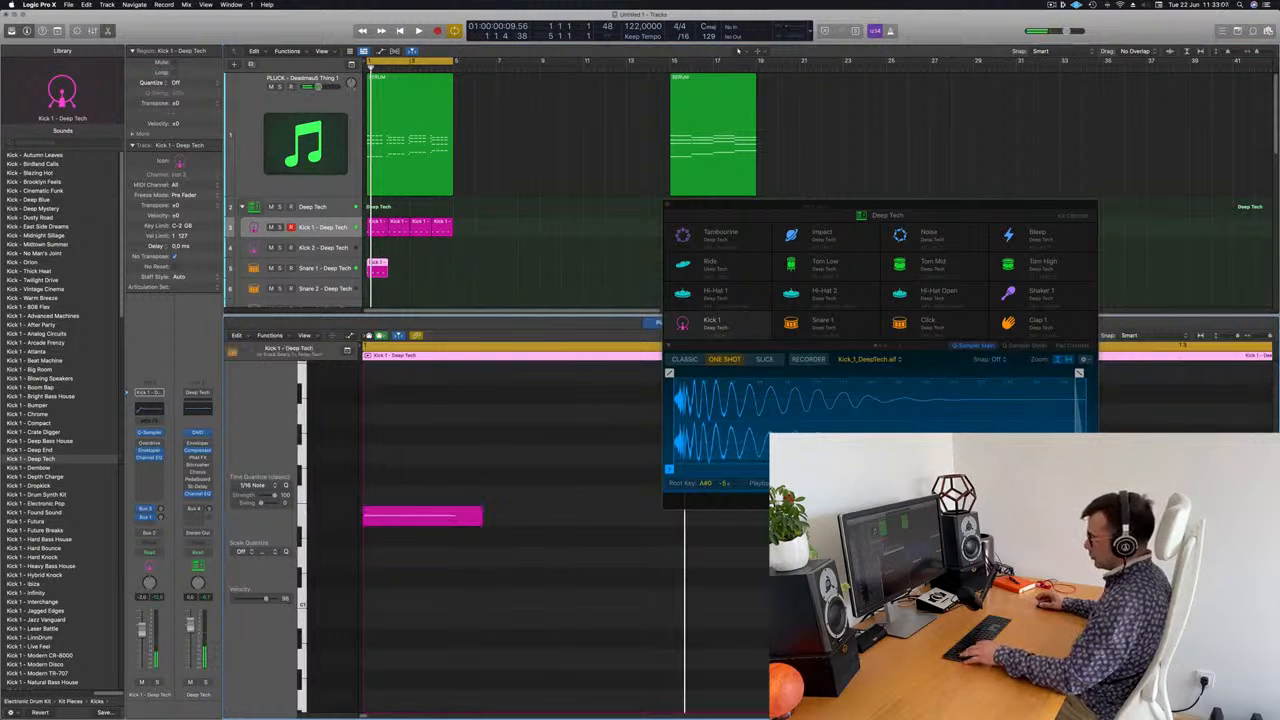
{"action": "key", "text": "super+a"}
{"action": "scroll", "coordinate": [444, 495], "scroll_direction": "left", "scroll_amount": 3}
{"action": "scroll", "coordinate": [444, 495], "scroll_direction": "down", "scroll_amount": 4}
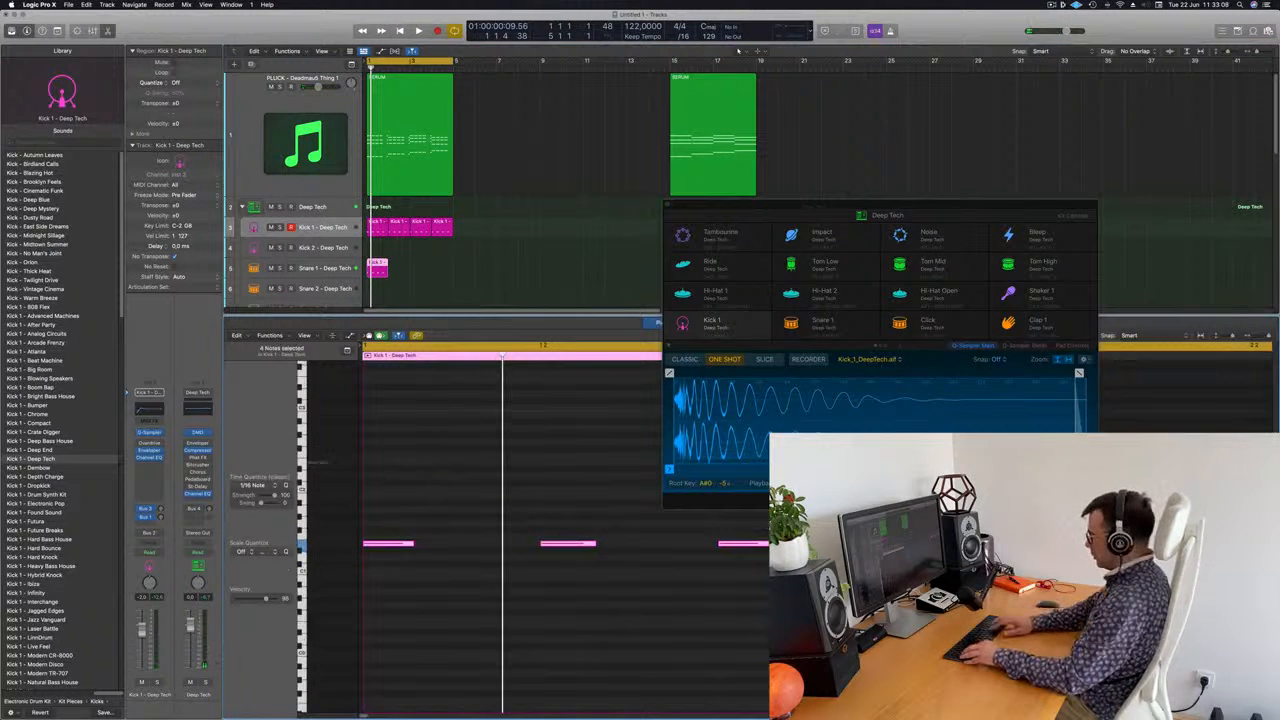
{"action": "scroll", "coordinate": [443, 494], "scroll_direction": "down", "scroll_amount": 4}
{"action": "key", "text": "alt+Right"}
{"action": "key", "text": "alt+Right"}
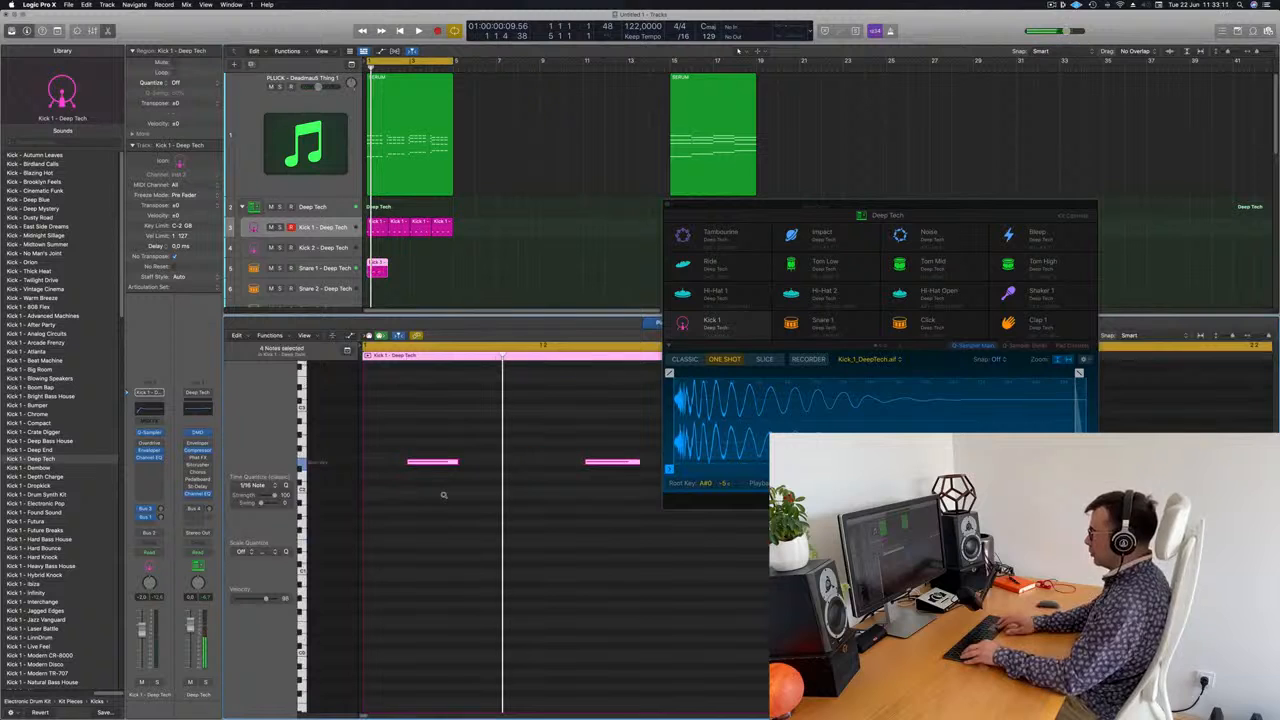
Delete the first and third snare notes, and move the remaining two onto beats 2 and 4
{"action": "scroll", "coordinate": [444, 495], "scroll_direction": "left", "scroll_amount": 3}
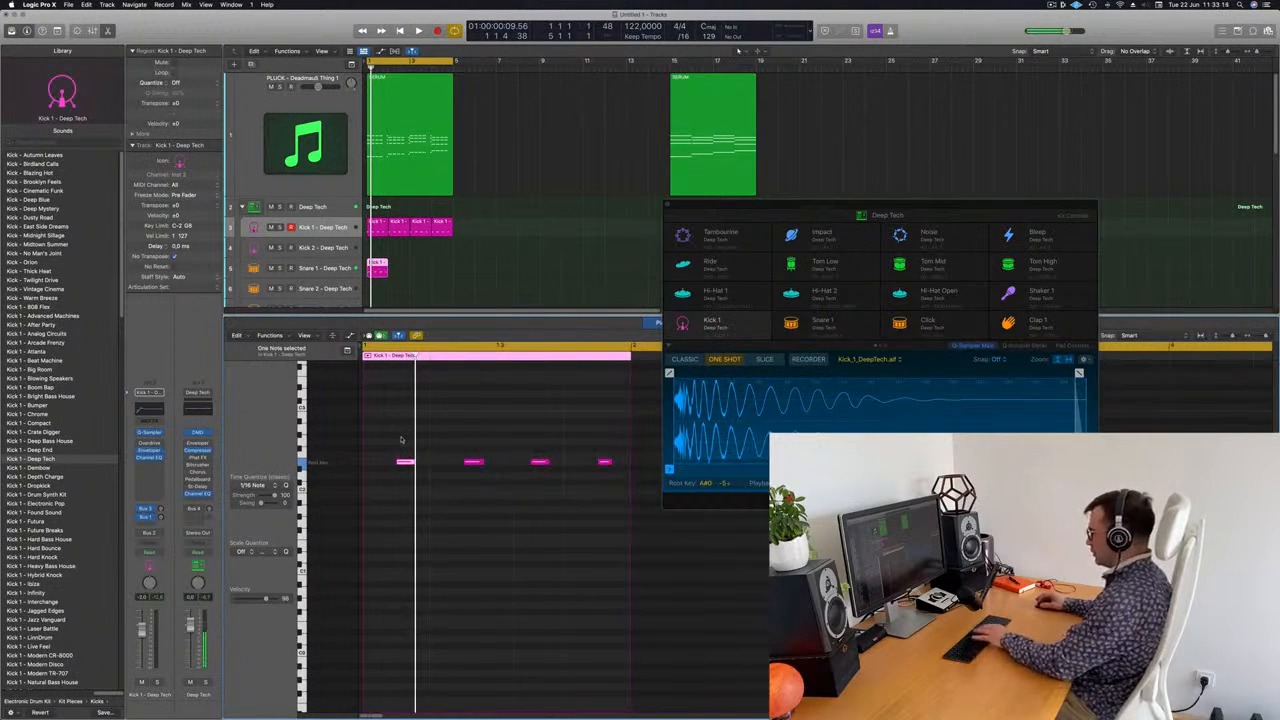
{"action": "key", "text": "space"}
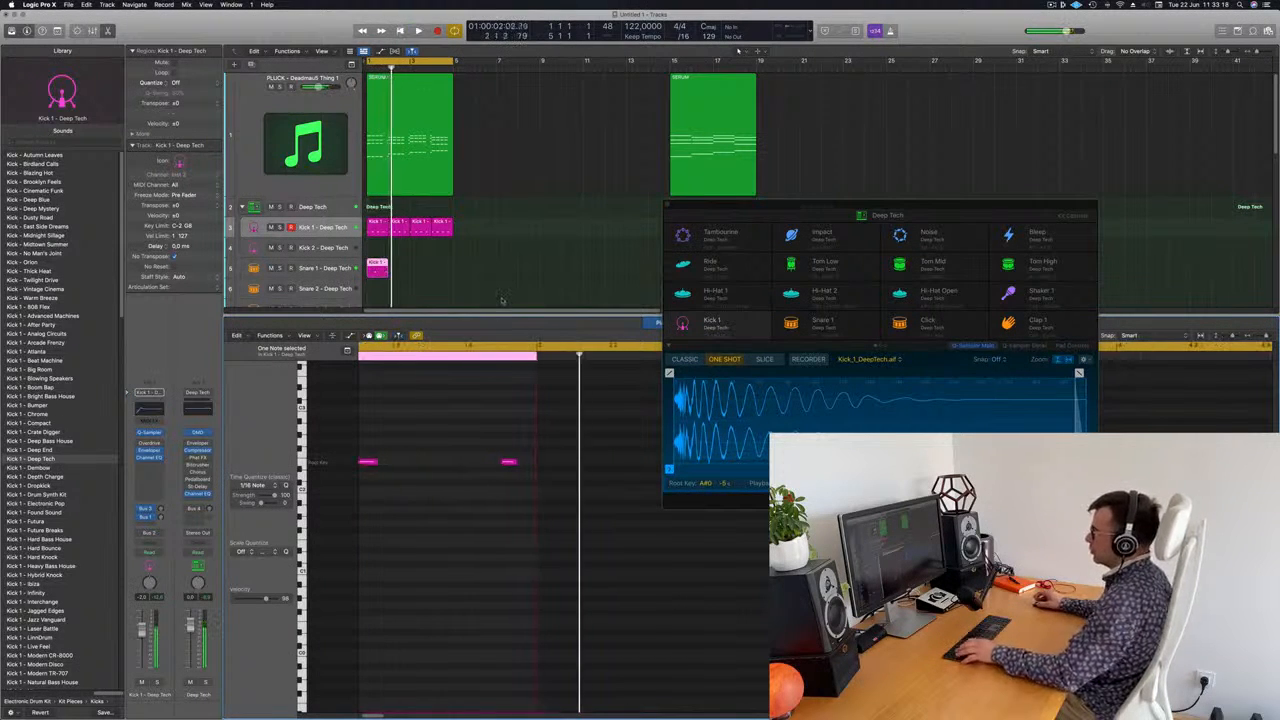
{"action": "key", "text": "space"}
{"action": "left_click_drag", "start_coordinate": [474, 444], "coordinate": [669, 553]}
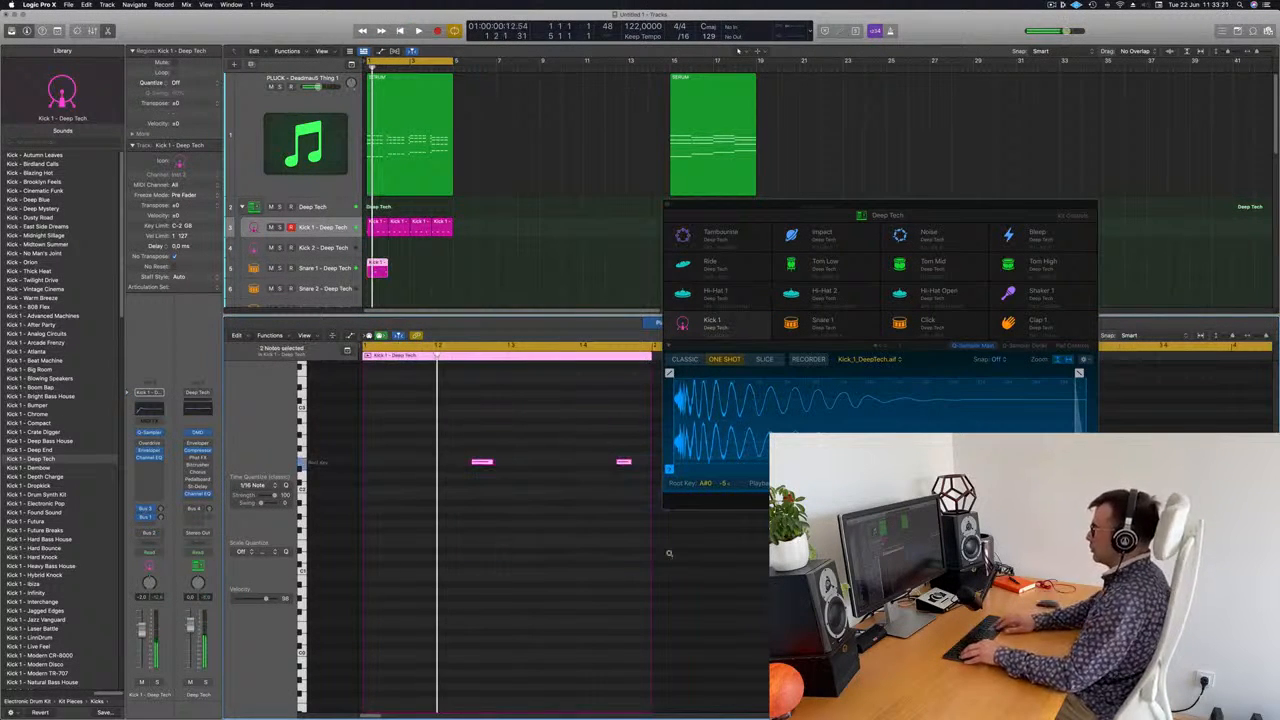
{"action": "key", "text": "alt+Left"}
{"action": "key", "text": "space"}
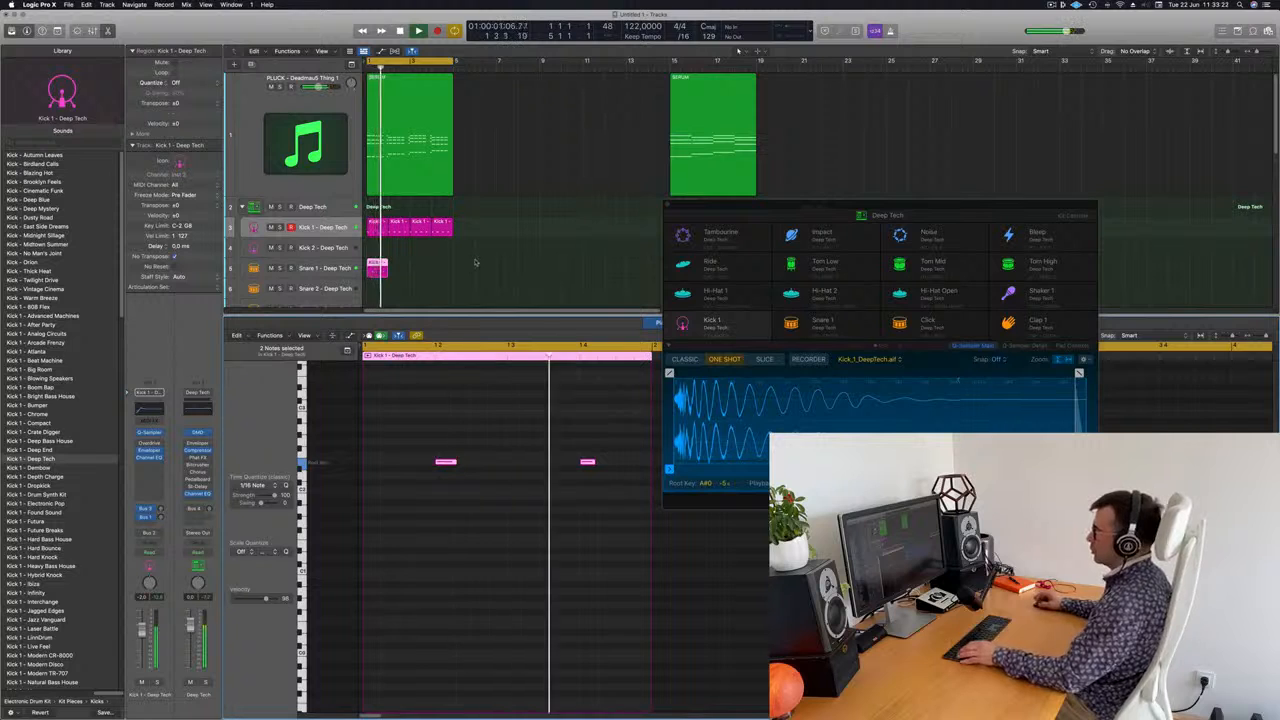
Copy the one-bar snare region along the Snare 1 - Deep Tech track to fill bars 1 to 4
{"action": "left_click_drag", "start_coordinate": [377, 269], "coordinate": [439, 272]}
{"action": "scroll", "coordinate": [473, 161], "scroll_direction": "down", "scroll_amount": 3}
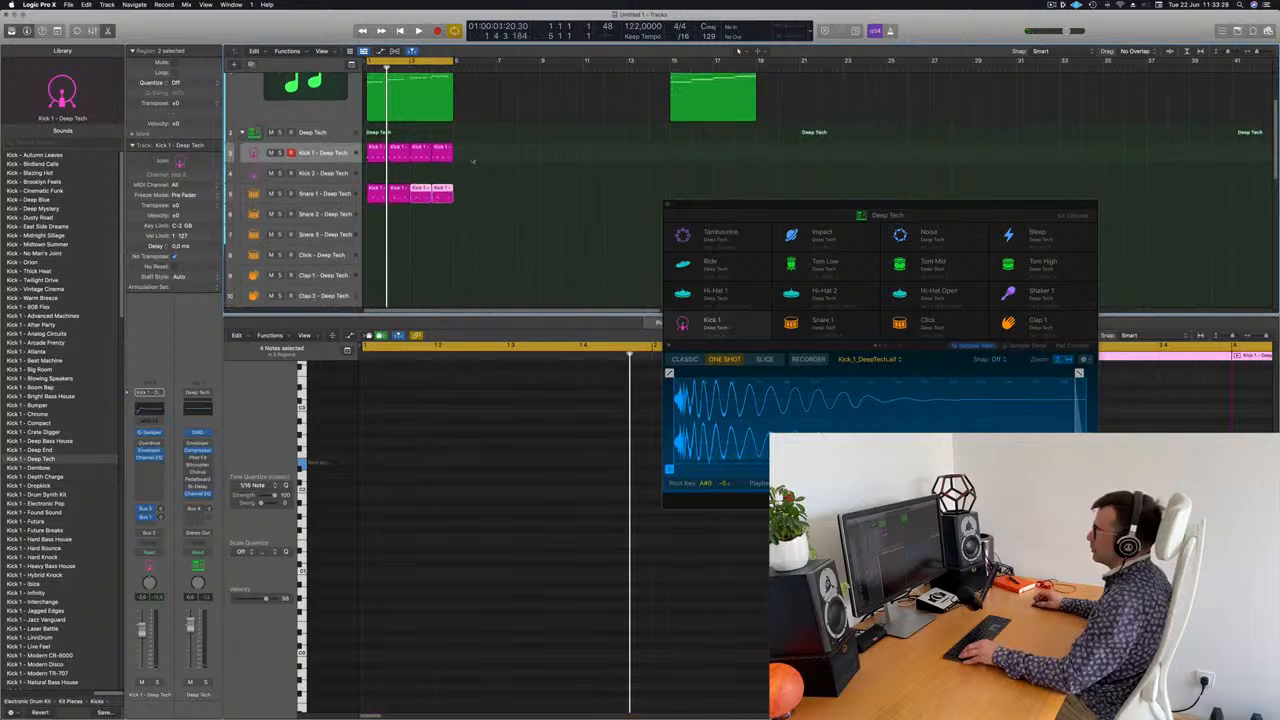
{"action": "scroll", "coordinate": [500, 248], "scroll_direction": "down", "scroll_amount": 1}
{"action": "scroll", "coordinate": [500, 200], "scroll_direction": "down", "scroll_amount": 3}
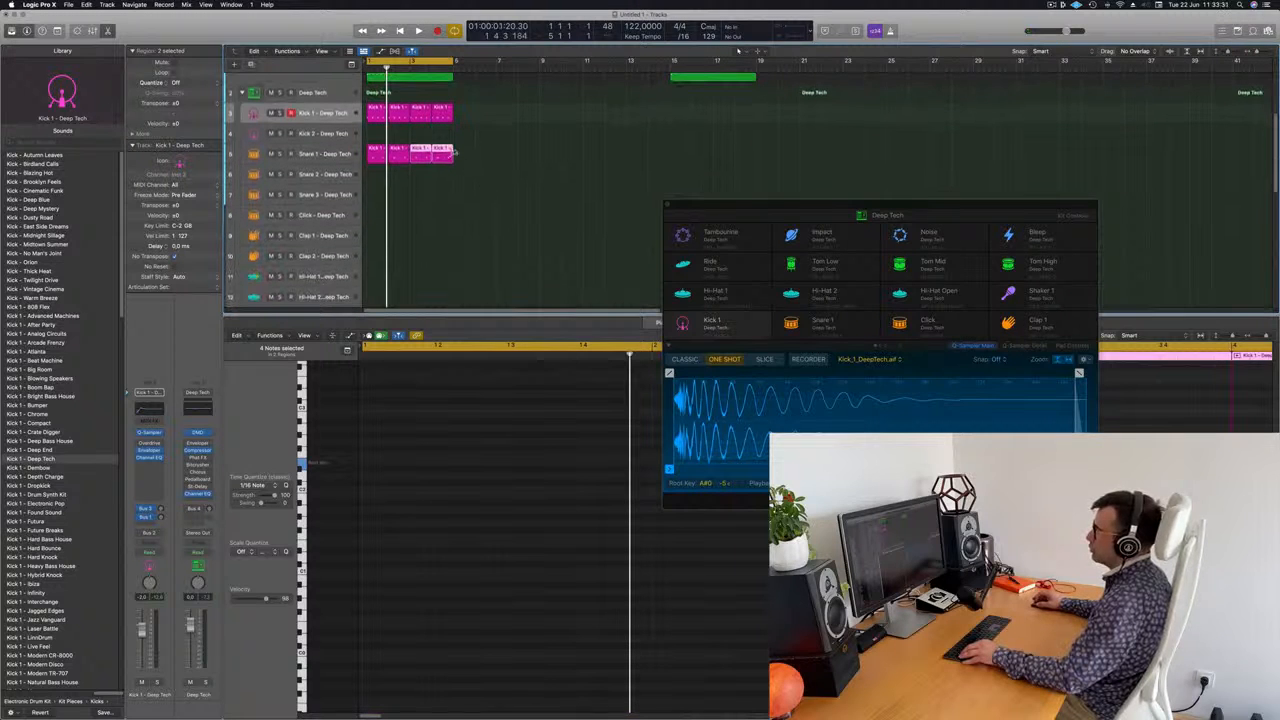
Copy the first kick region to bar 1 of the Hi-Hat Open track, moving its notes up two octaves and onto the off-beats
{"action": "left_click_drag", "start_coordinate": [375, 116], "coordinate": [377, 298]}
{"action": "left_click_drag", "start_coordinate": [372, 522], "coordinate": [598, 592]}
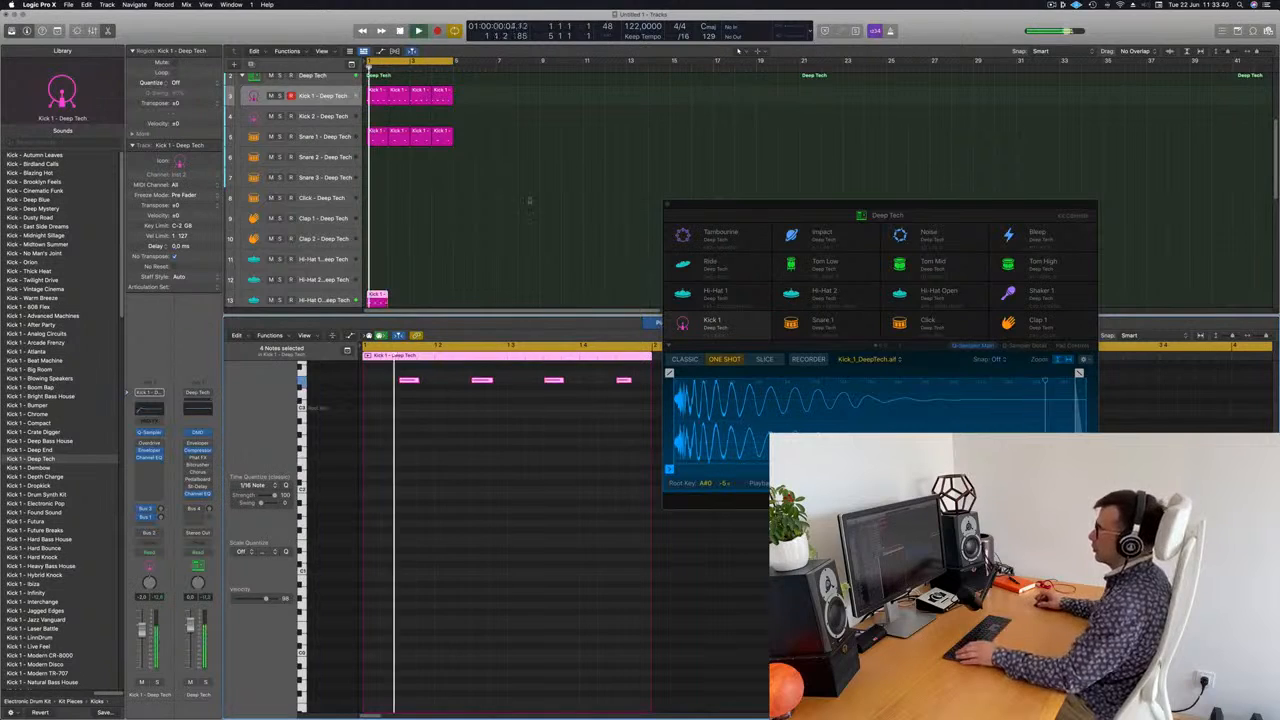
Copy the one-bar open hi-hat region along its track to fill bars 1 to 4, and play the beat back
{"action": "scroll", "coordinate": [738, 50], "scroll_direction": "down", "scroll_amount": 3}
{"action": "left_click_drag", "start_coordinate": [380, 189], "coordinate": [434, 195]}
{"action": "left_click", "coordinate": [379, 196], "text": "shift"}
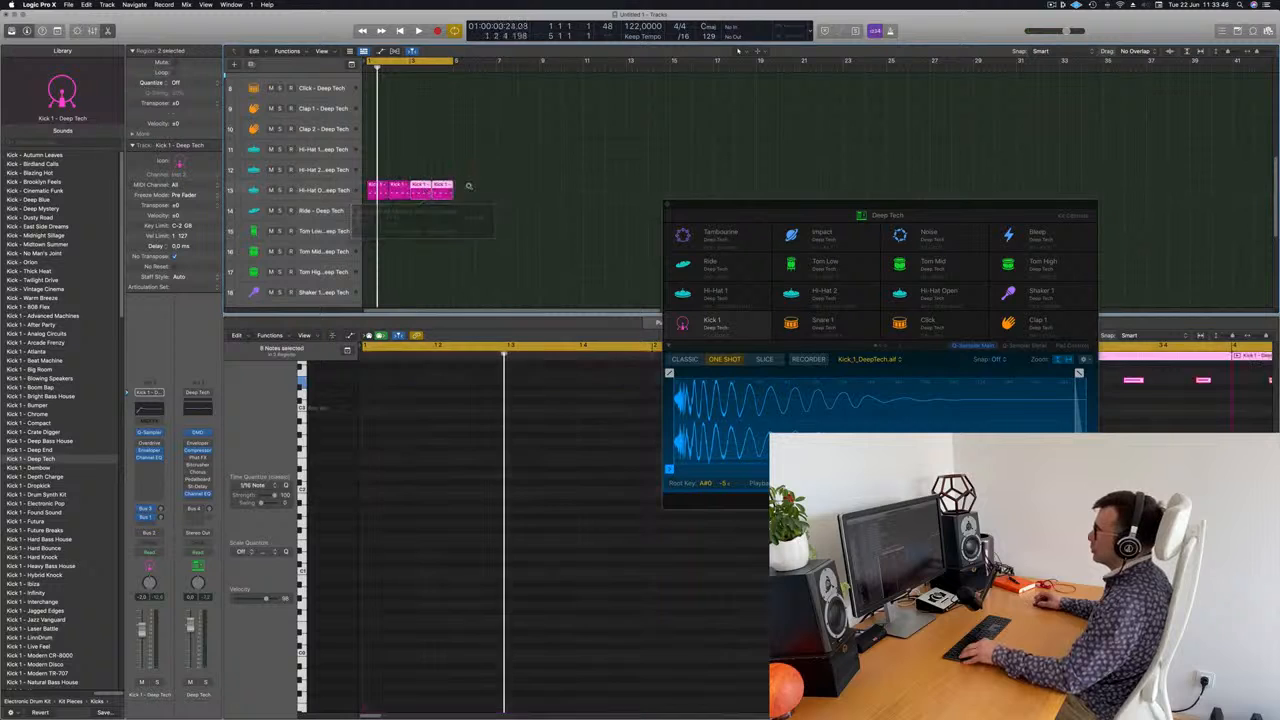
{"action": "scroll", "coordinate": [501, 187], "scroll_direction": "down", "scroll_amount": 3}
{"action": "scroll", "coordinate": [503, 215], "scroll_direction": "up", "scroll_amount": 3}
{"action": "key", "text": "space"}
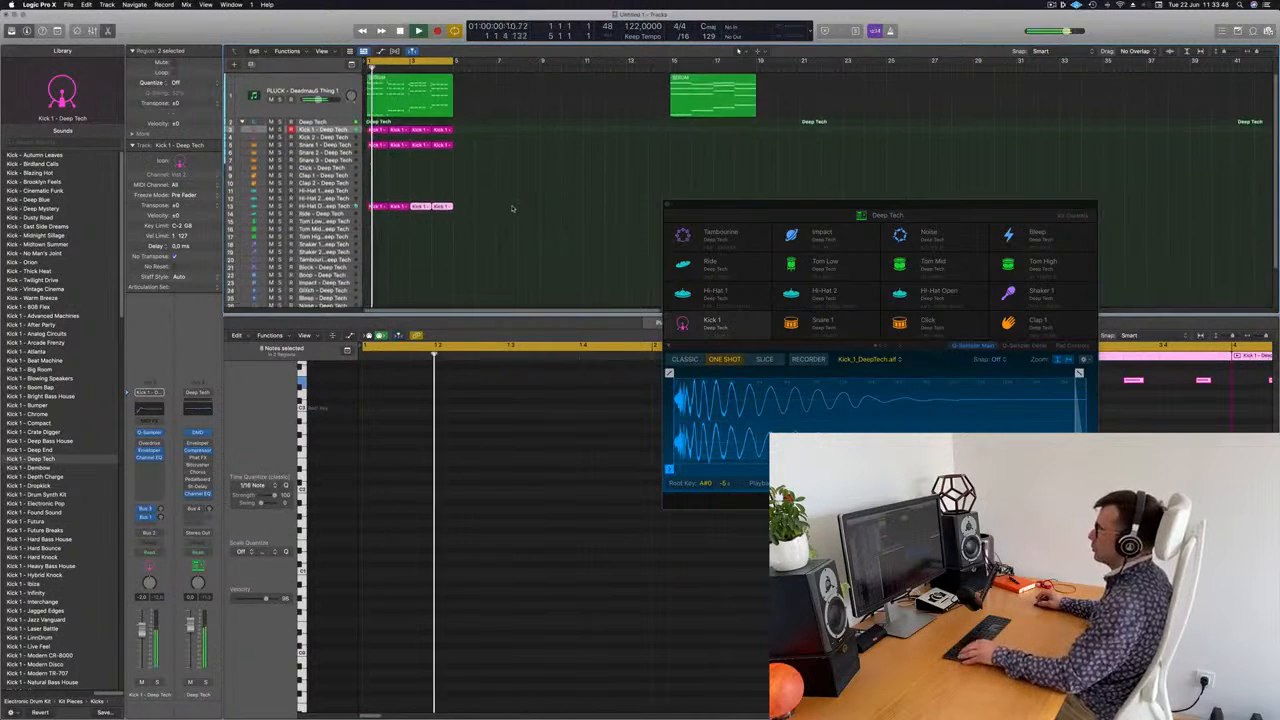
Listen to the looped beat while checking the Hi-Hat Open, Snare 1 and Kick 1 tracks in turn
{"action": "left_click", "coordinate": [512, 207]}
{"action": "scroll", "coordinate": [512, 207], "scroll_direction": "right", "scroll_amount": 2}
{"action": "left_click", "coordinate": [322, 205]}
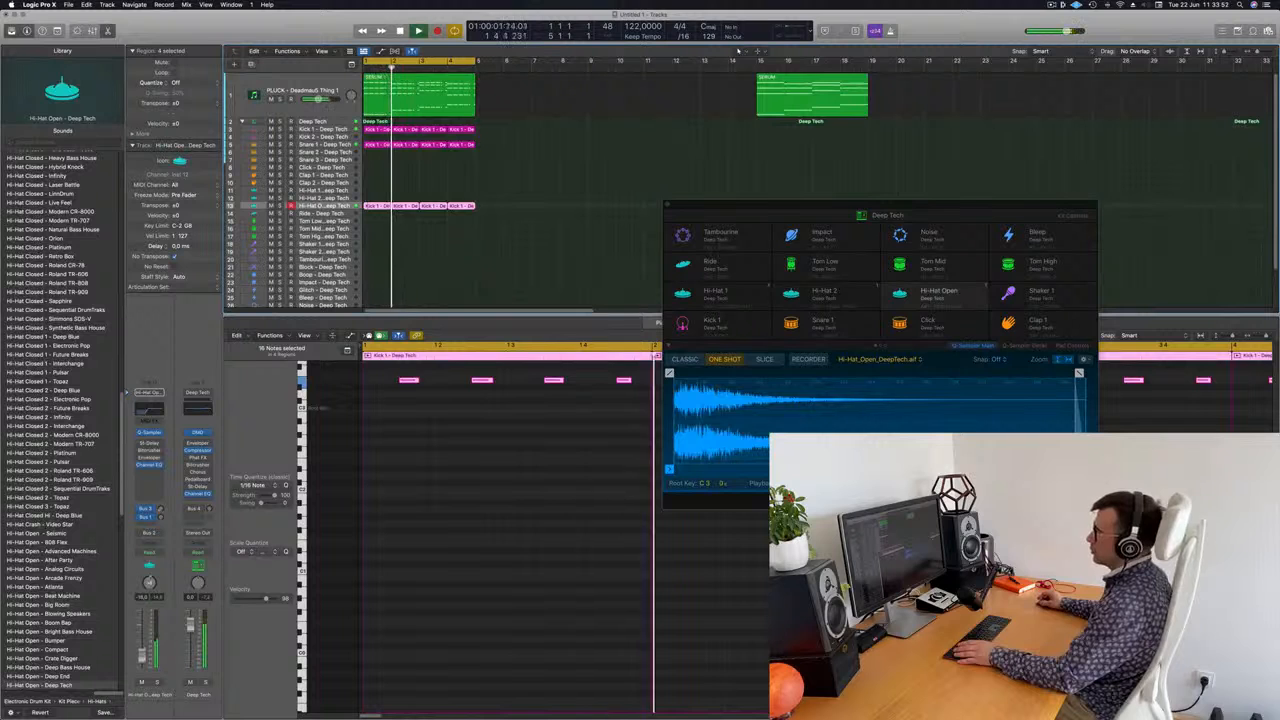
{"action": "left_click", "coordinate": [333, 145]}
{"action": "key", "text": "Return"}
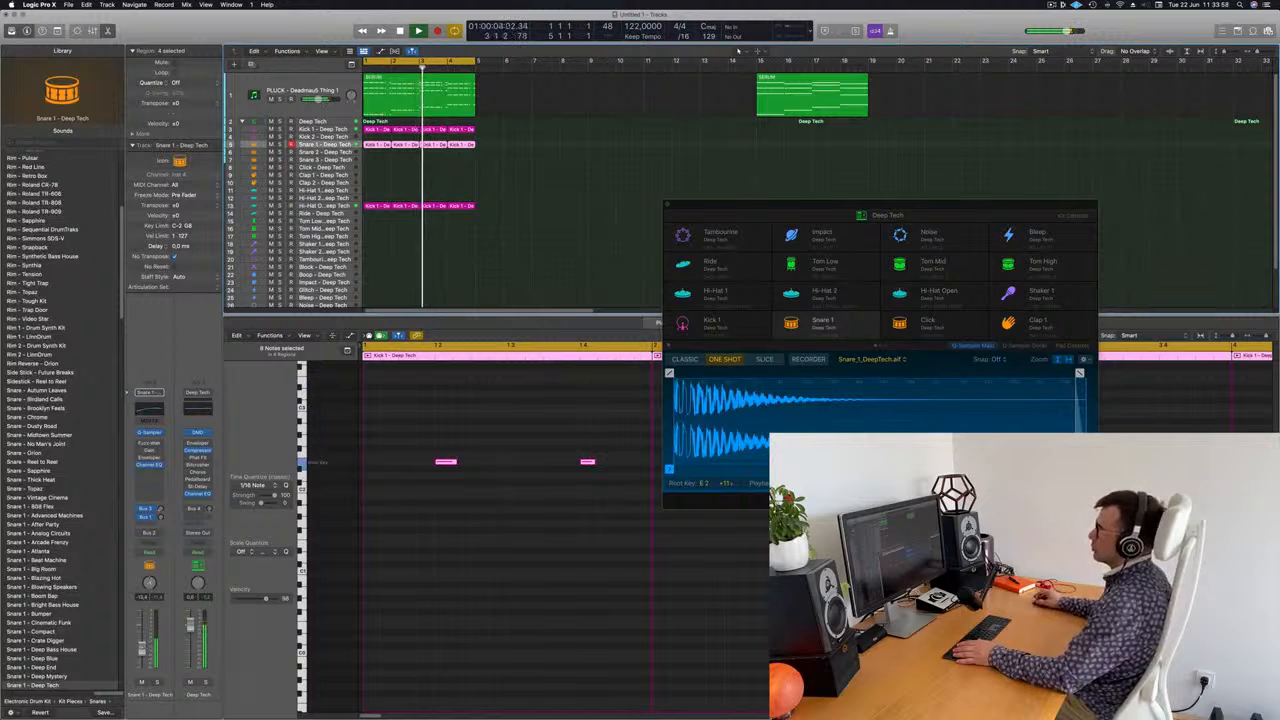
{"action": "key", "text": "Up"}
{"action": "key", "text": "Up"}
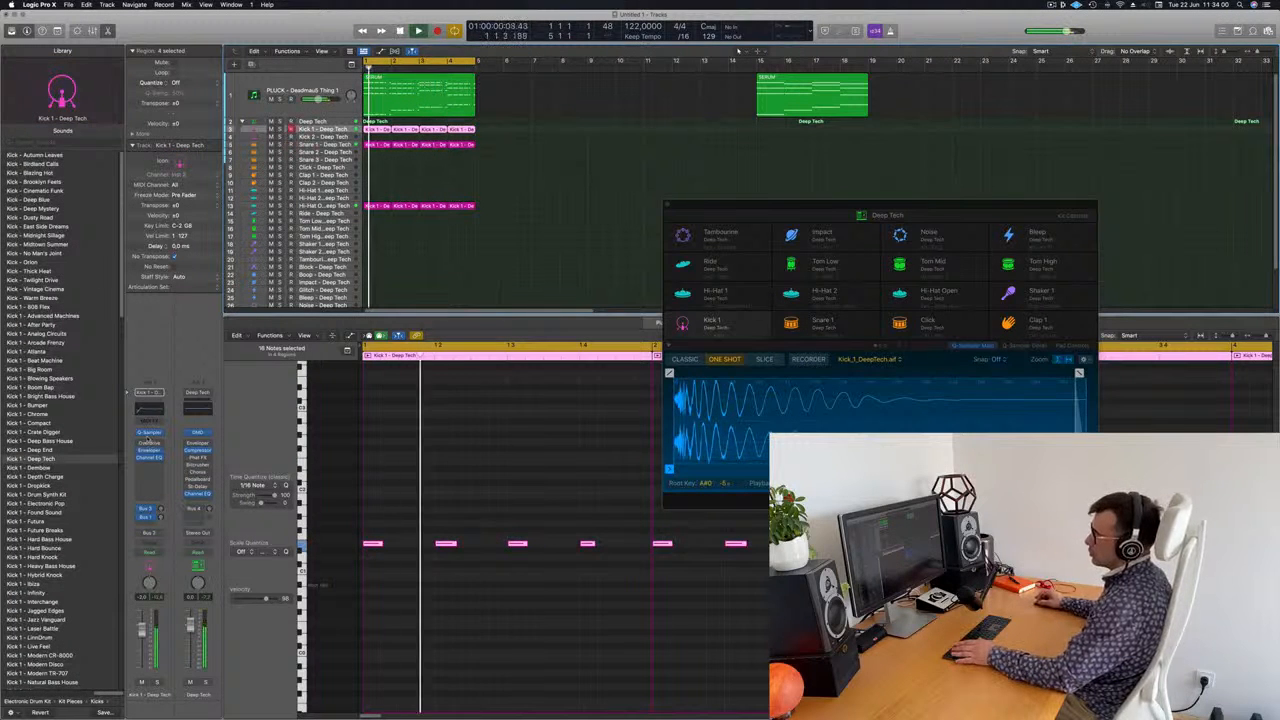
In the Kick 1 Channel EQ, turn off the low-cut band and boost the low shelf by 9.8 dB at 113 Hz
{"action": "left_click", "coordinate": [142, 409]}
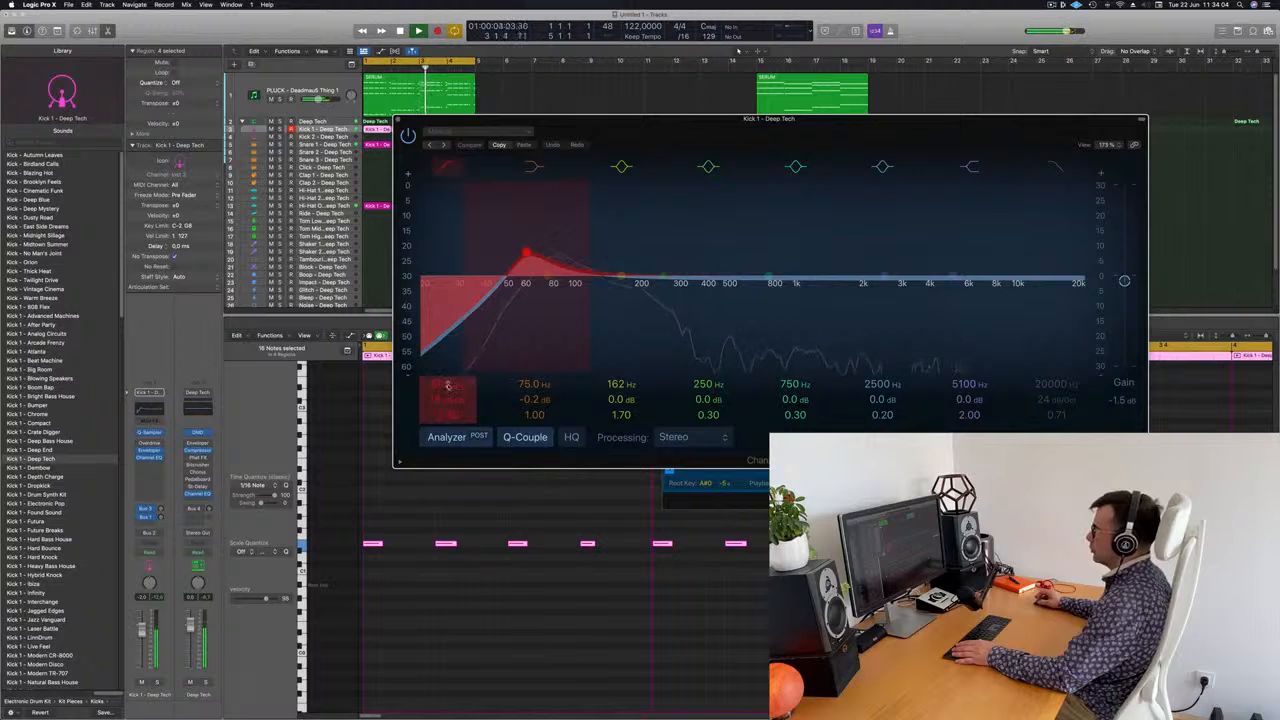
{"action": "left_click", "coordinate": [444, 167]}
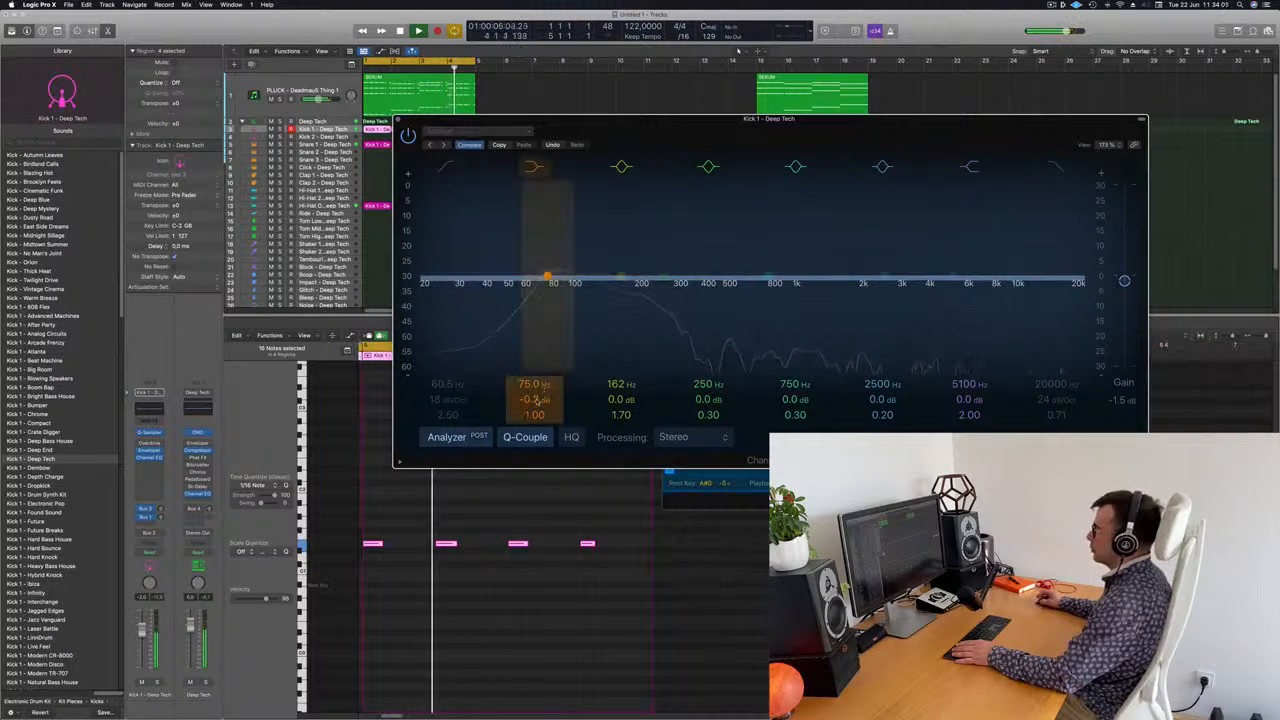
{"action": "mouse_move", "coordinate": [535, 400]}
{"action": "left_mouse_down"}
{"action": "mouse_move", "coordinate": [535, 373]}
{"action": "mouse_move", "coordinate": [535, 403]}
{"action": "left_mouse_up"}
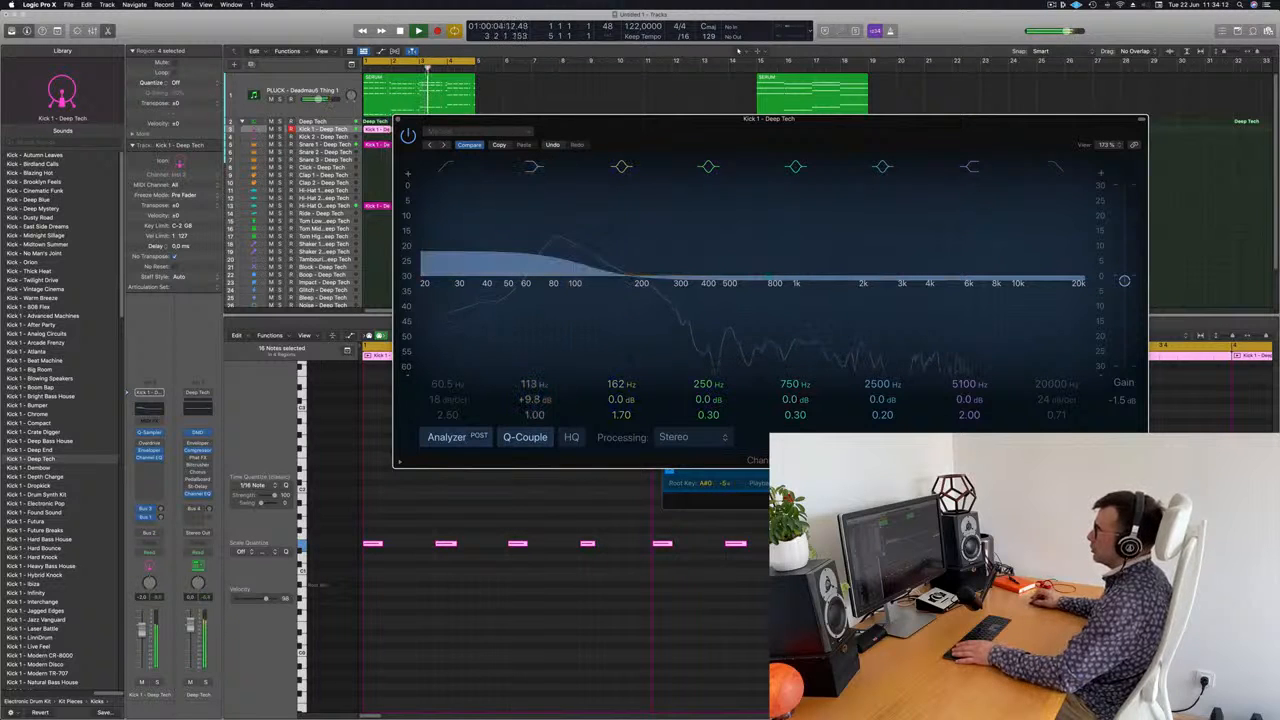
{"action": "left_click", "coordinate": [398, 120]}
Copy the first kick region to the Shaker 2 - Deep Tech track near the start of bar 1
{"action": "scroll", "coordinate": [515, 192], "scroll_direction": "up", "scroll_amount": 2}
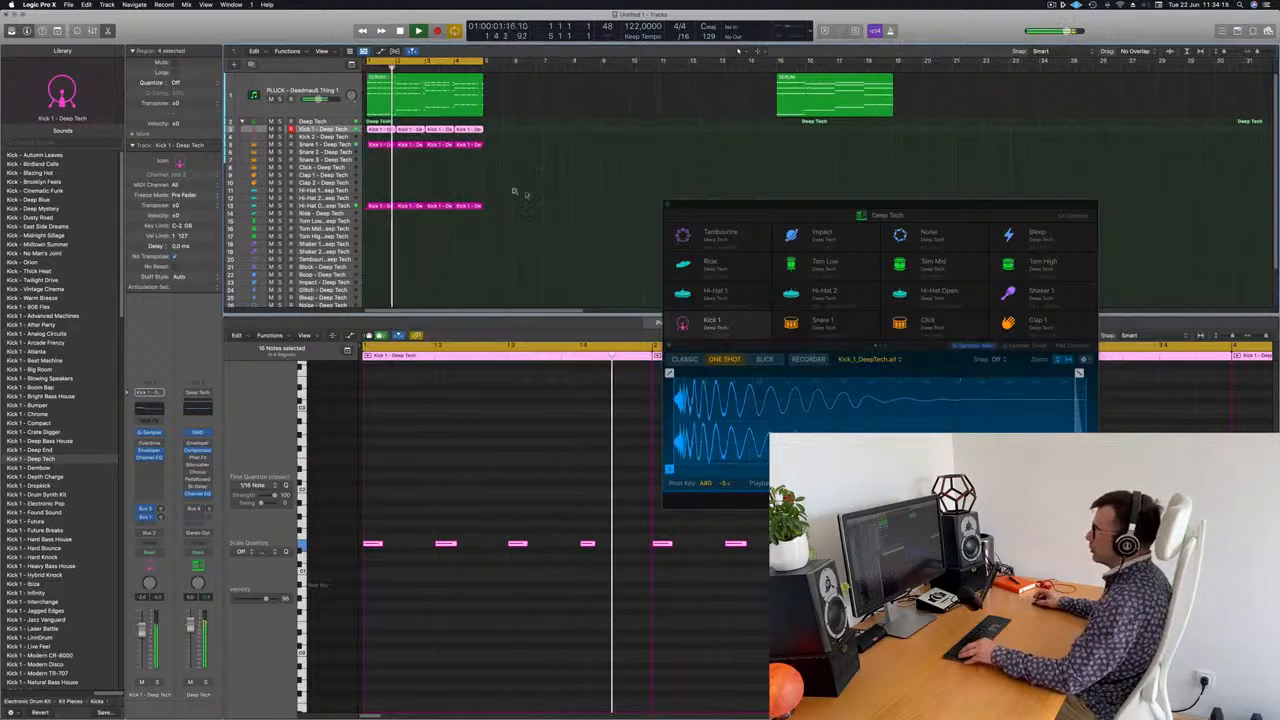
{"action": "scroll", "coordinate": [528, 193], "scroll_direction": "down", "scroll_amount": 2}
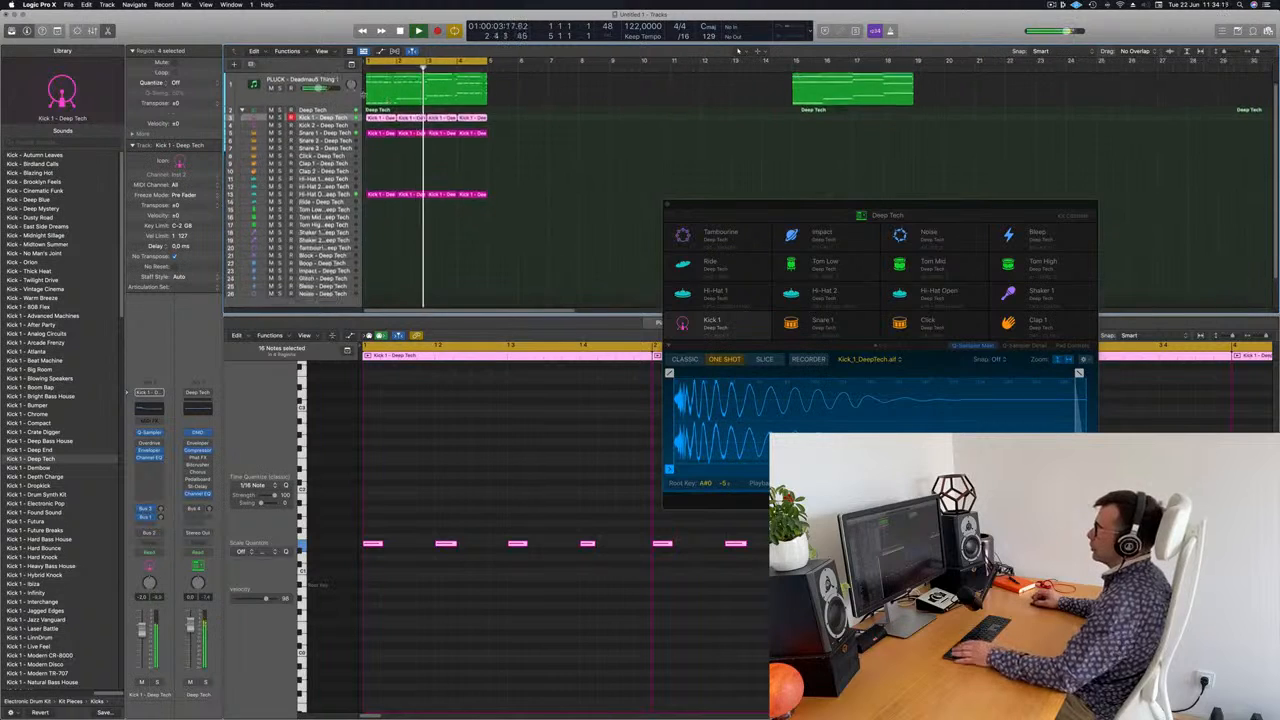
{"action": "left_click", "coordinate": [392, 151]}
{"action": "left_click_drag", "start_coordinate": [380, 131], "coordinate": [388, 258]}
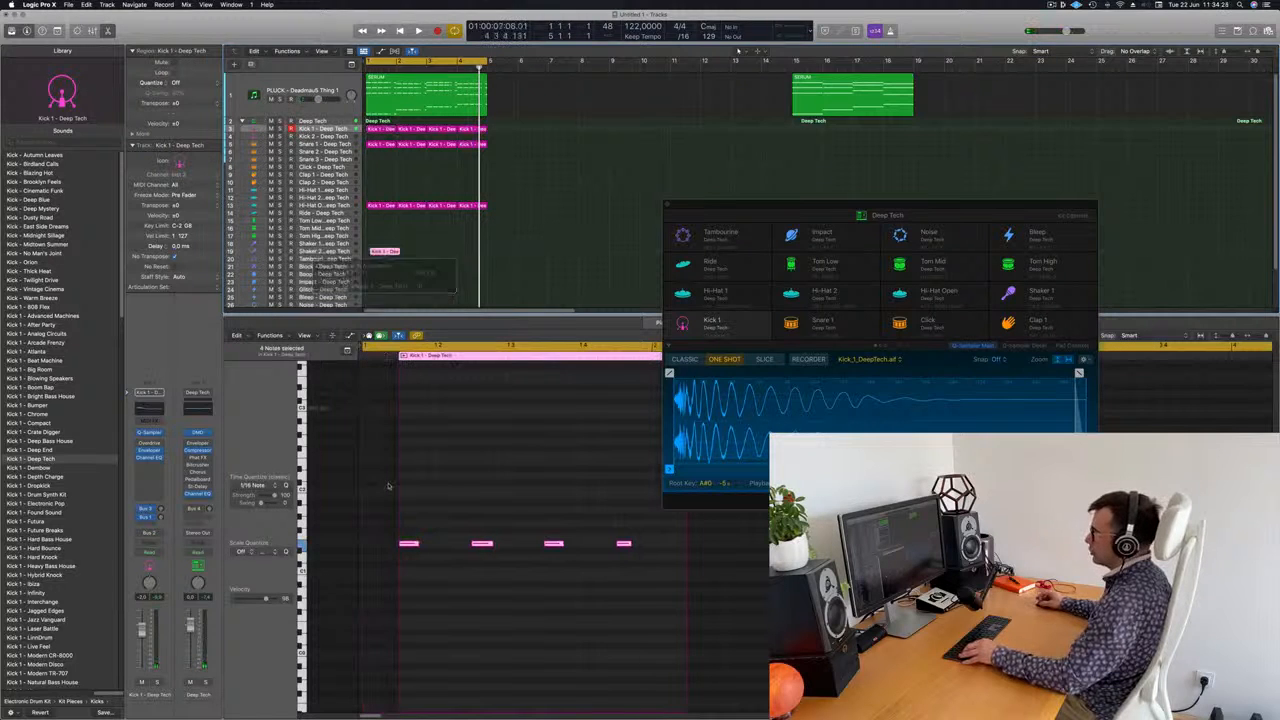
Shorten the four notes in the Shaker 2 region and duplicate them into a full bar of sixteenth notes
{"action": "left_click_drag", "start_coordinate": [415, 524], "coordinate": [678, 590]}
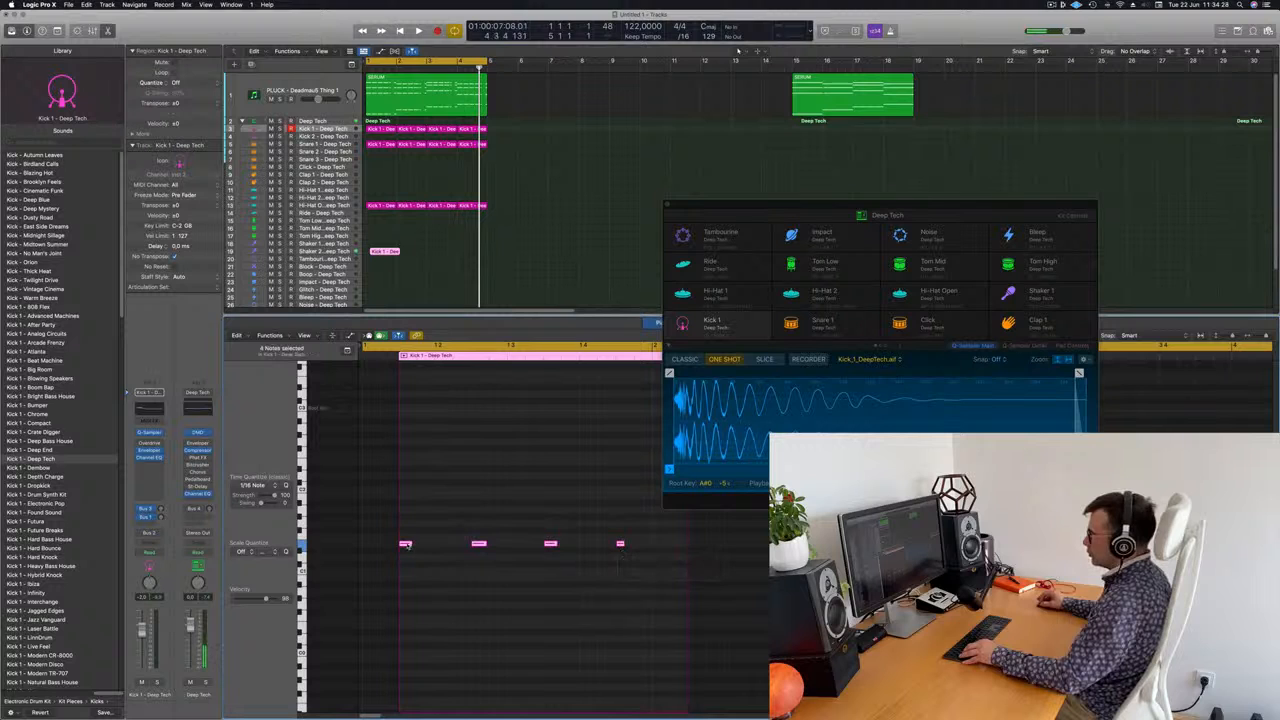
{"action": "left_click_drag", "start_coordinate": [405, 544], "coordinate": [441, 552]}
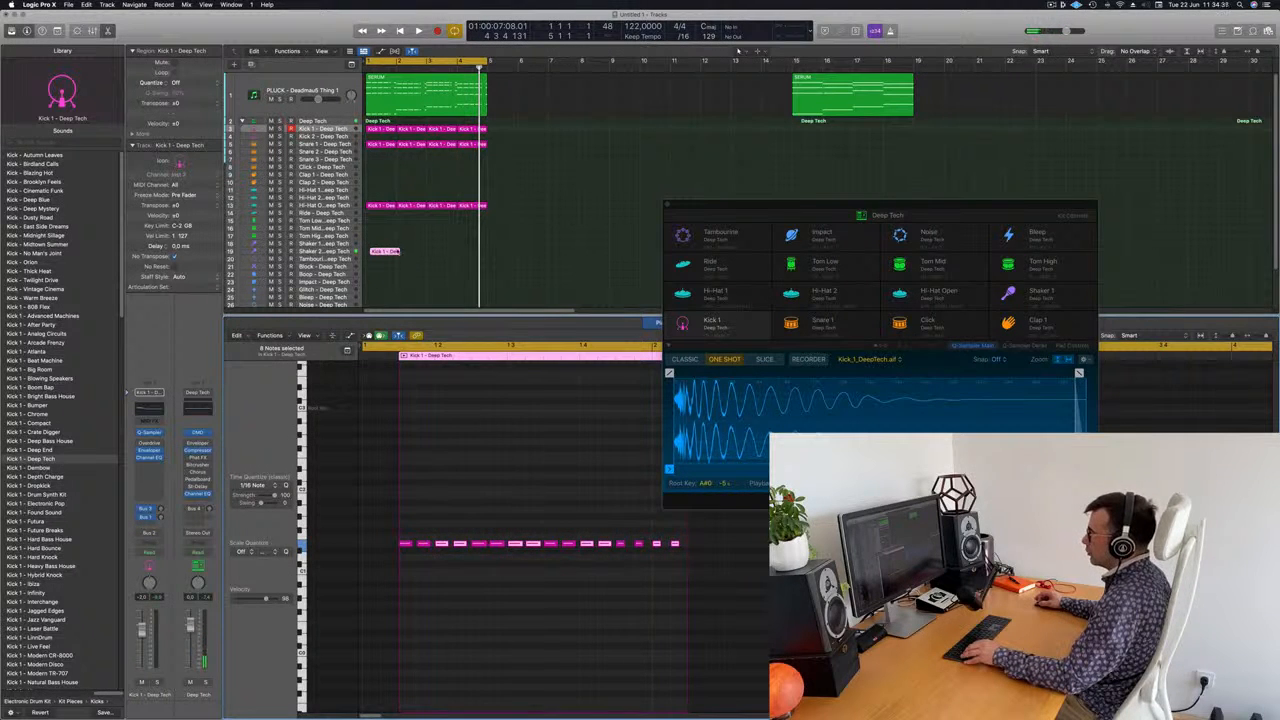
Align the Shaker 2 region with the start of bar 1 and repeat it to fill bars 1 to 4
{"action": "left_click", "coordinate": [390, 259]}
{"action": "left_click_drag", "start_coordinate": [386, 252], "coordinate": [382, 252]}
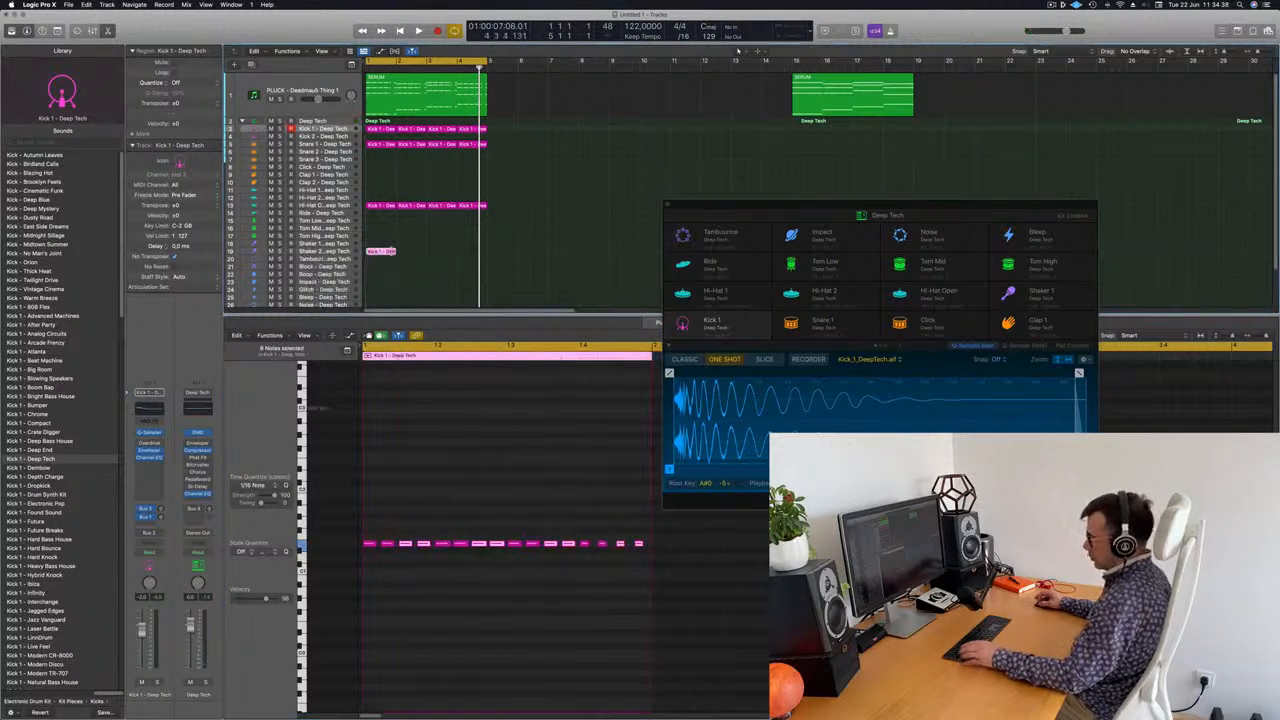
{"action": "key", "text": "super+r"}
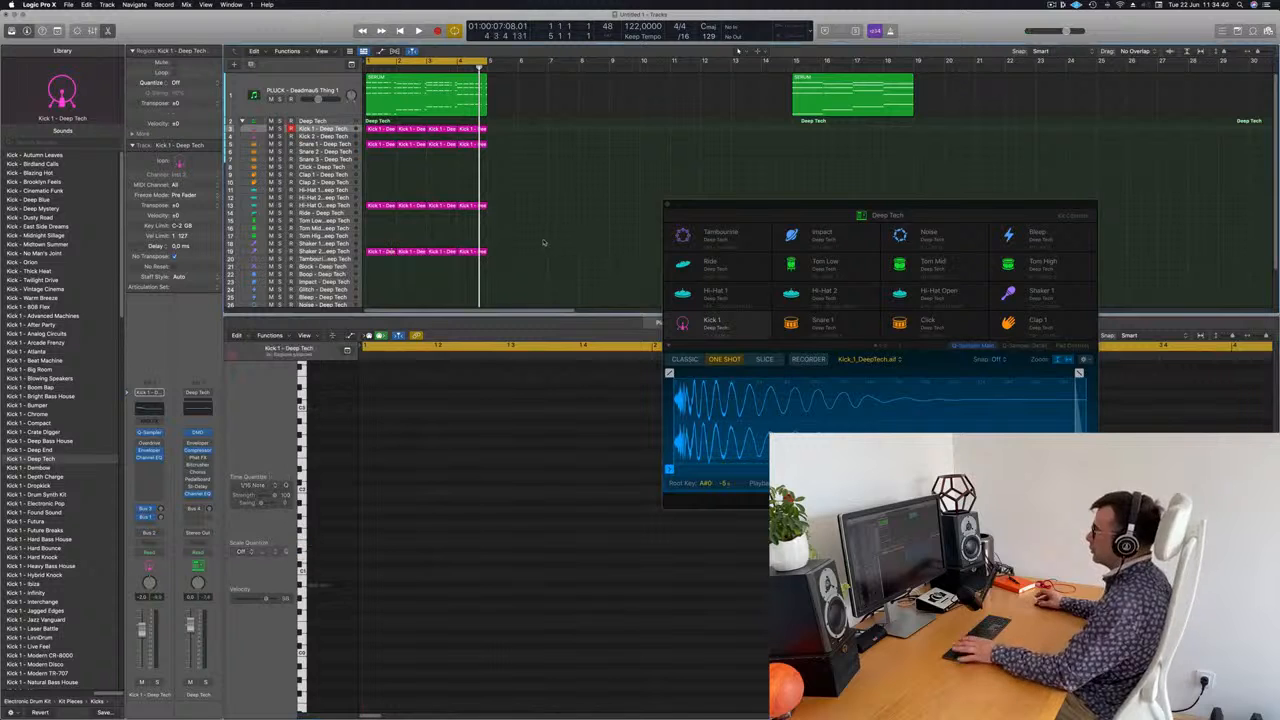
Transpose all notes of the four Shaker 2 regions up two octaves
{"action": "left_click", "coordinate": [322, 251]}
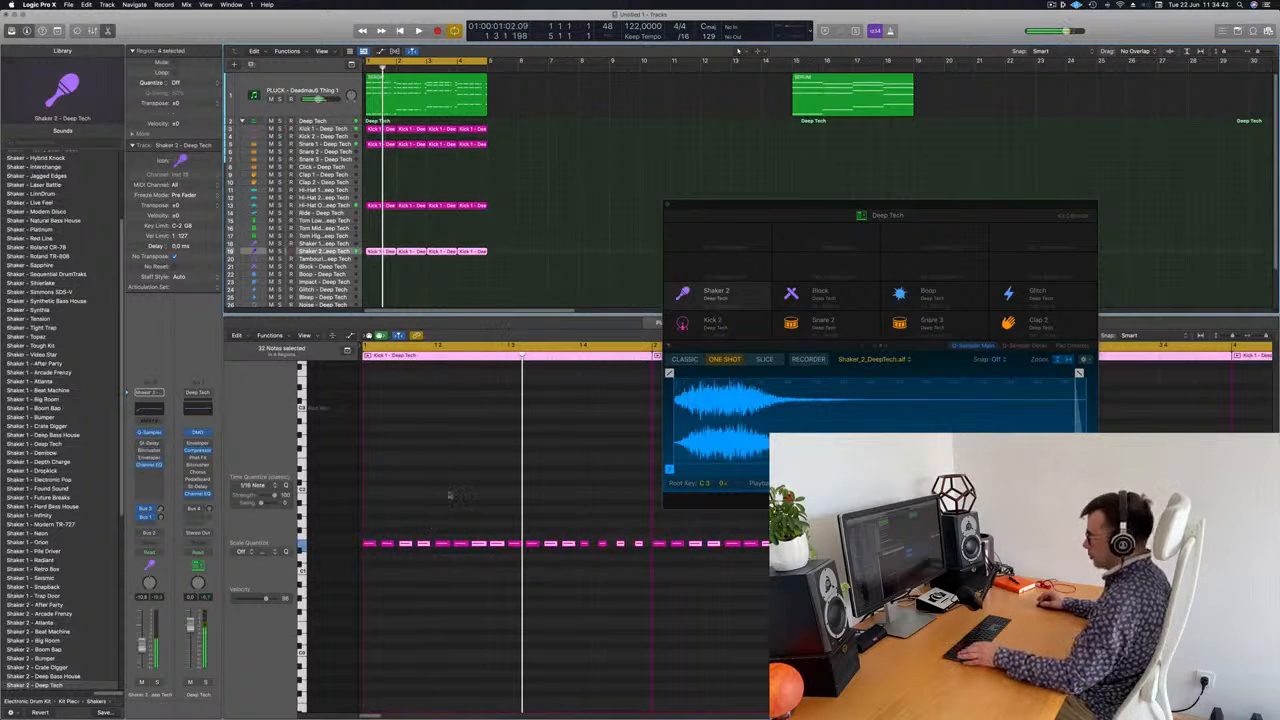
{"action": "left_click", "coordinate": [450, 496]}
{"action": "key", "text": "super+a"}
{"action": "key", "text": "alt+shift+Up"}
{"action": "key", "text": "alt+shift+Up"}
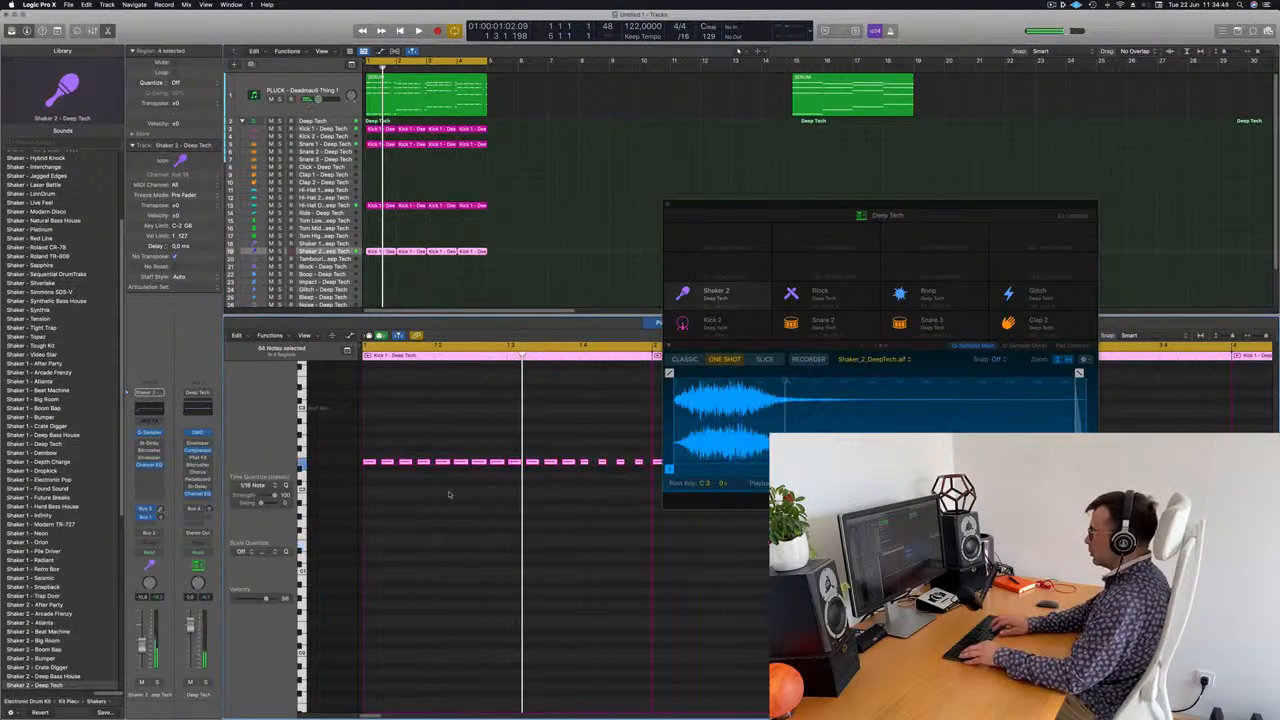
Play the loop and lower the Shaker 2 channel volume
{"action": "key", "text": "space"}
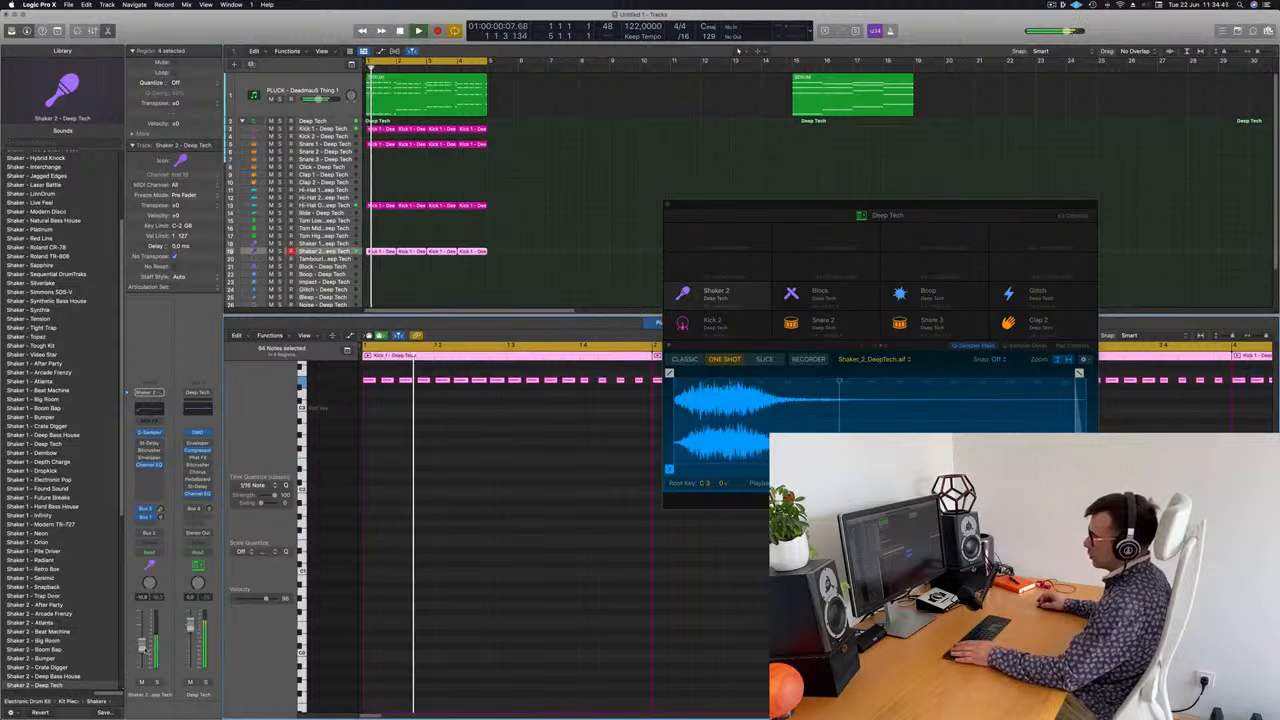
{"action": "left_click_drag", "start_coordinate": [142, 645], "coordinate": [142, 655]}
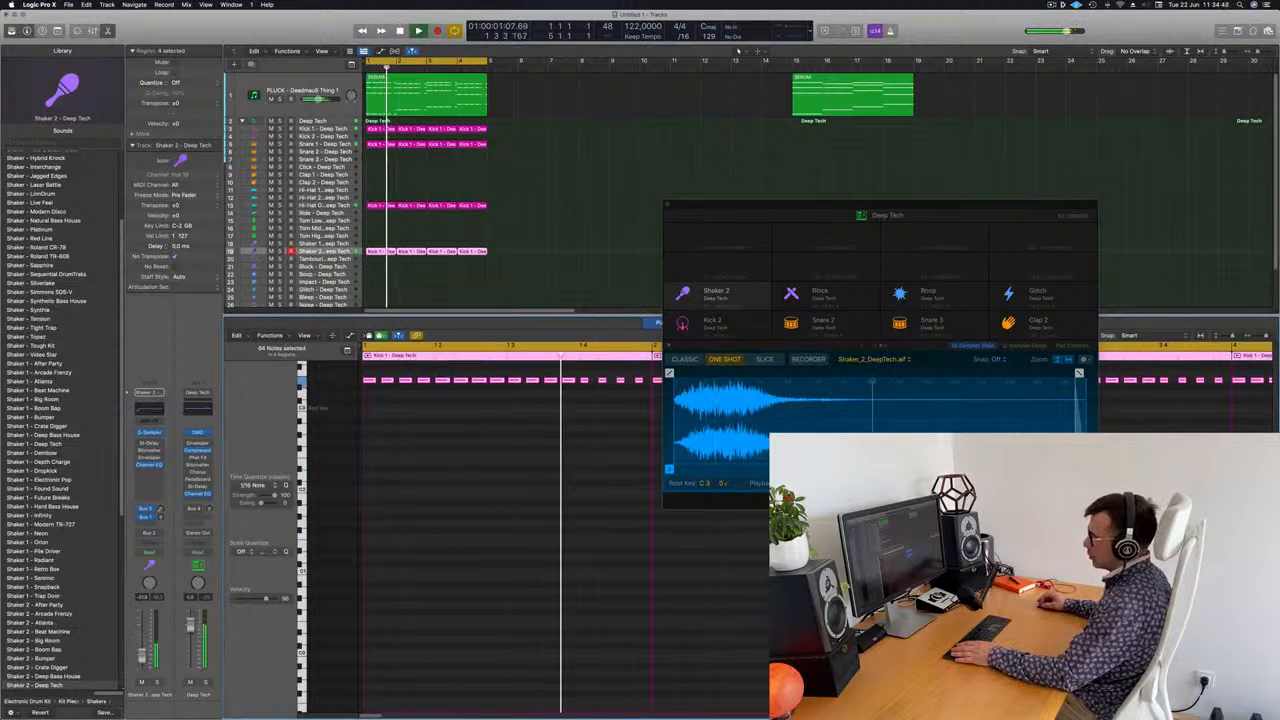
Enable the Stereo Delay on Shaker 2 and set its output mix to 37% left and 35% right while playing the loop
{"action": "left_click", "coordinate": [145, 440]}
{"action": "left_click", "coordinate": [140, 444]}
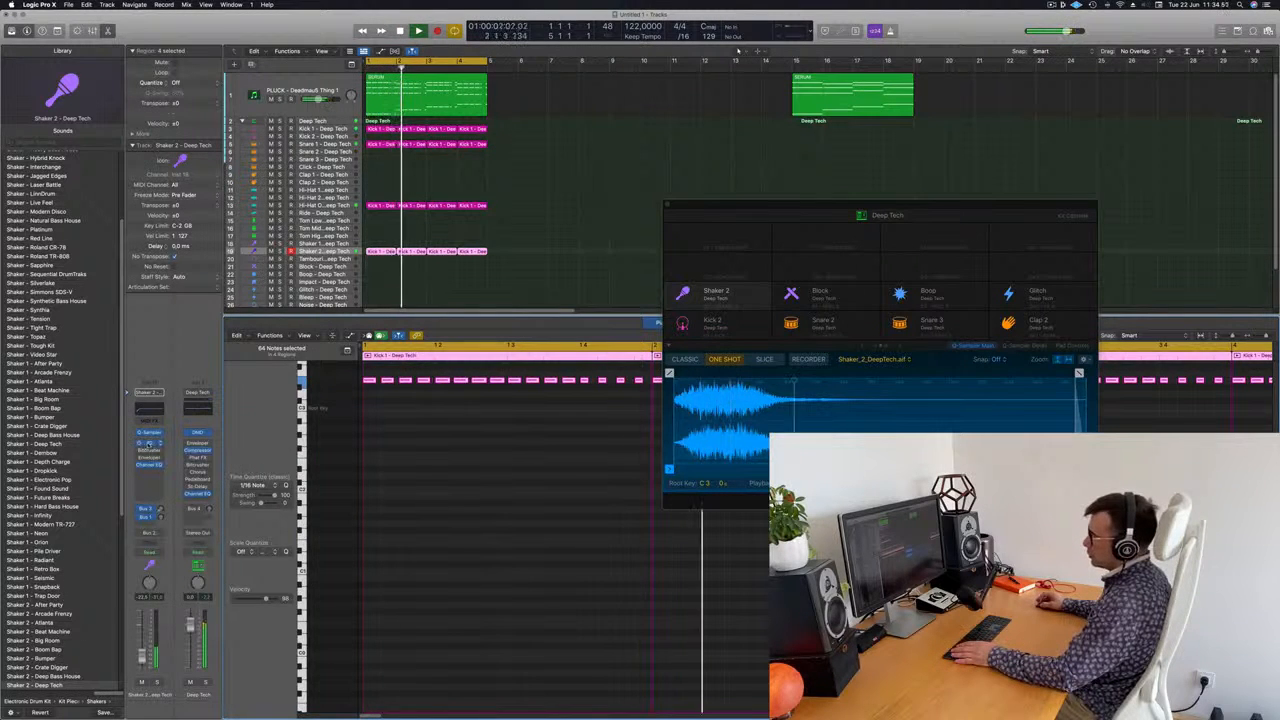
{"action": "left_click", "coordinate": [150, 443]}
{"action": "key", "text": "space"}
{"action": "key", "text": "space"}
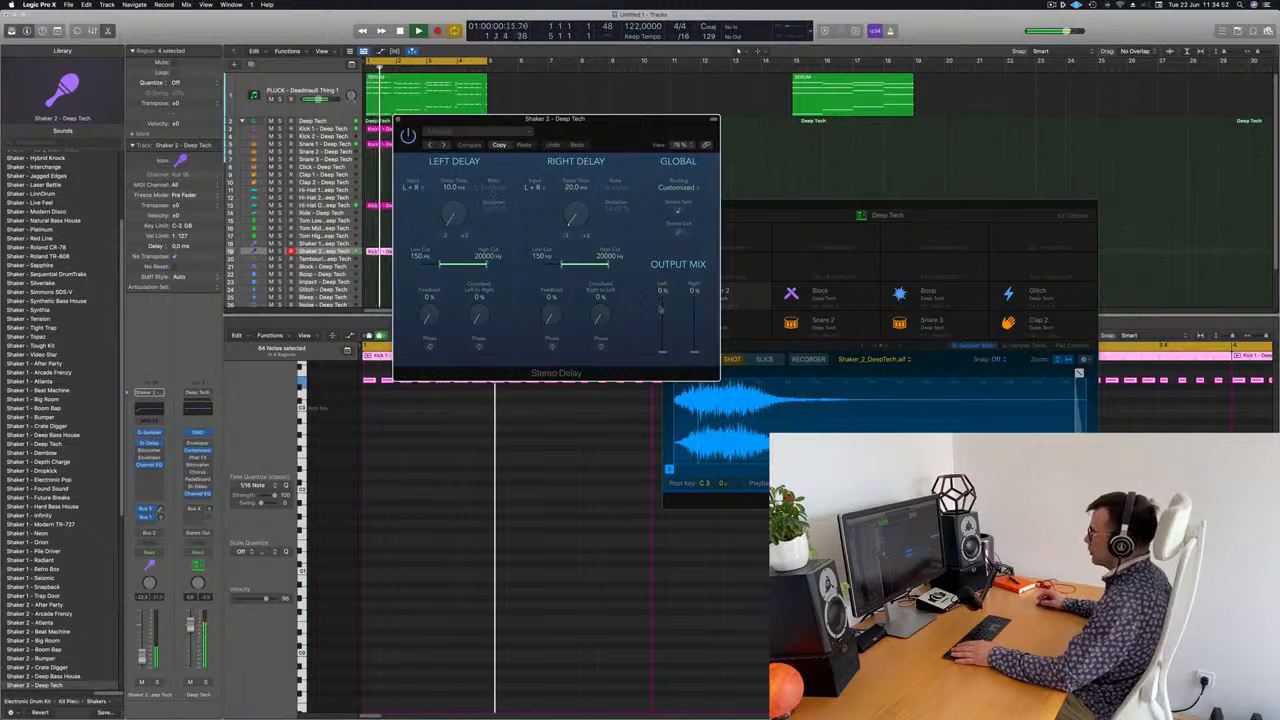
{"action": "left_click_drag", "start_coordinate": [662, 346], "coordinate": [664, 287]}
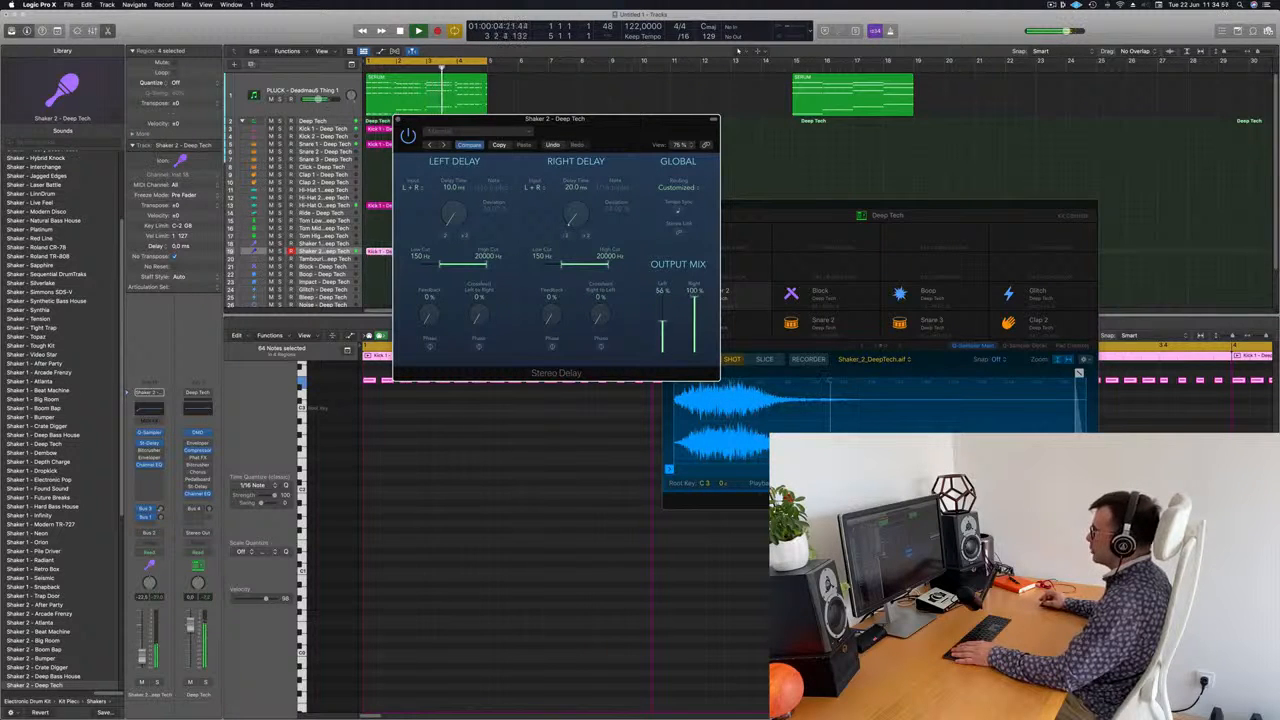
{"action": "left_click_drag", "start_coordinate": [694, 293], "coordinate": [691, 309]}
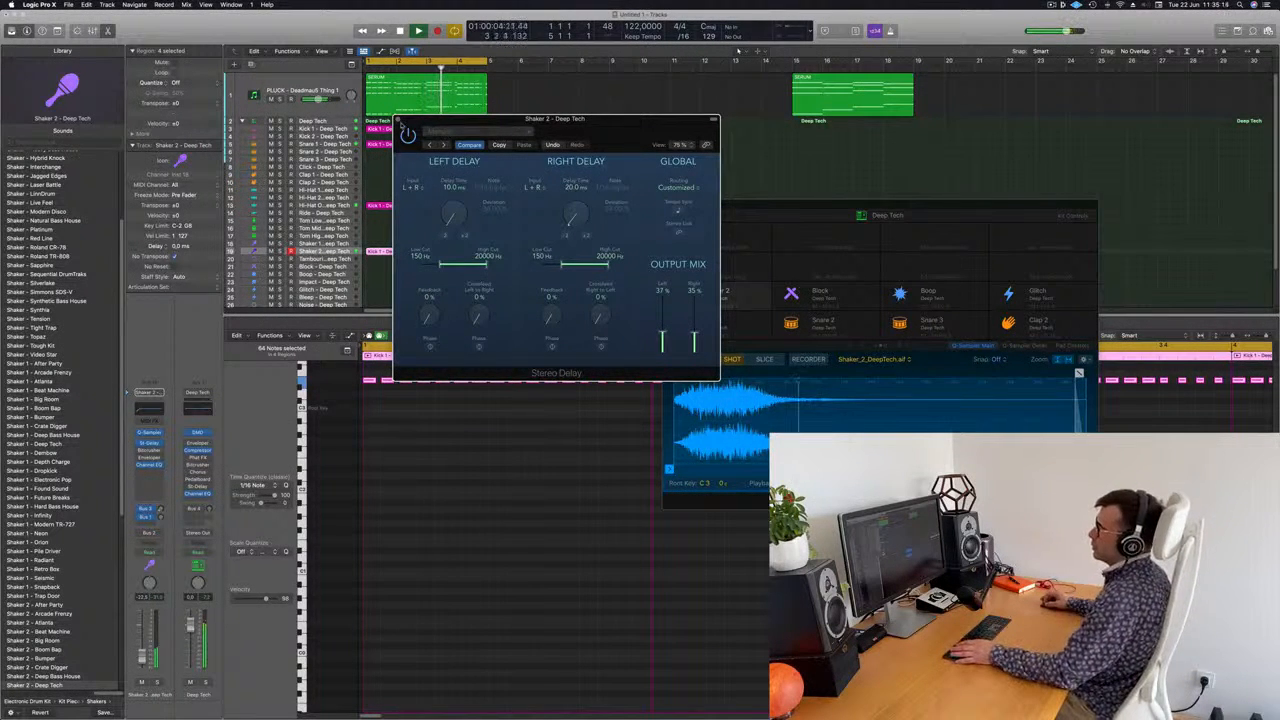
{"action": "key", "text": "super+w"}
{"action": "key", "text": "Return"}
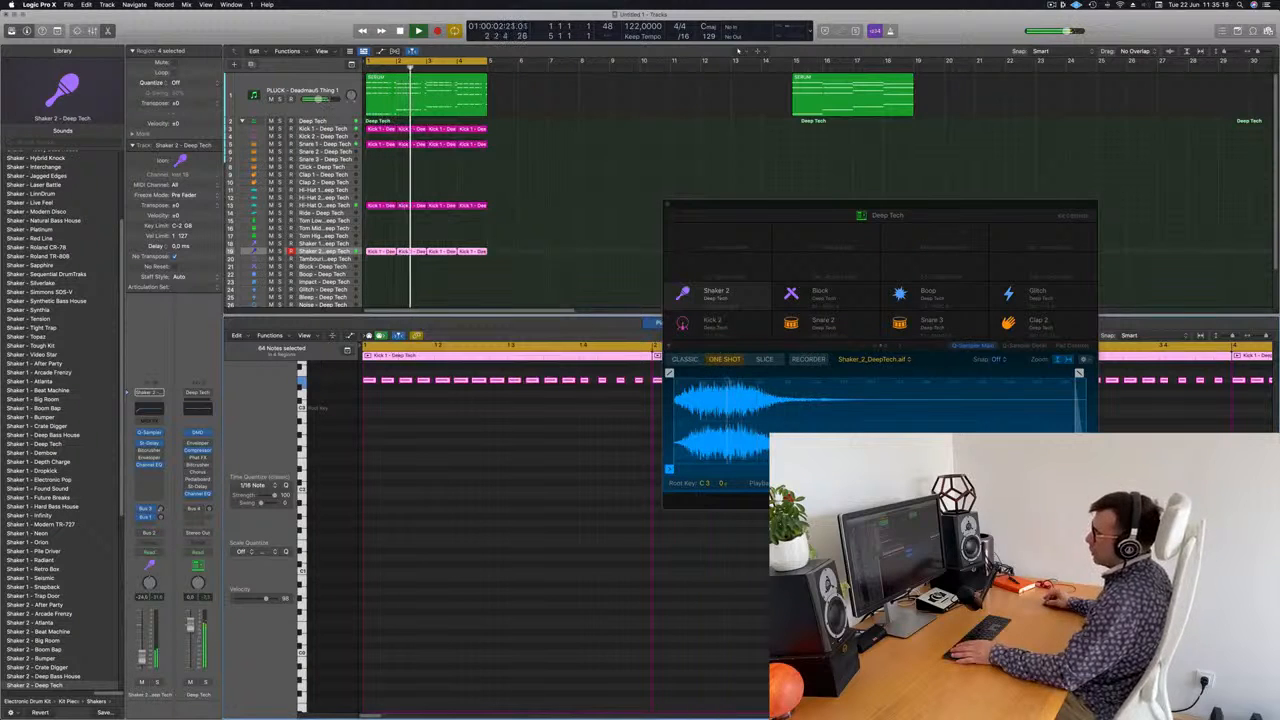
{"action": "left_click", "coordinate": [523, 183]}
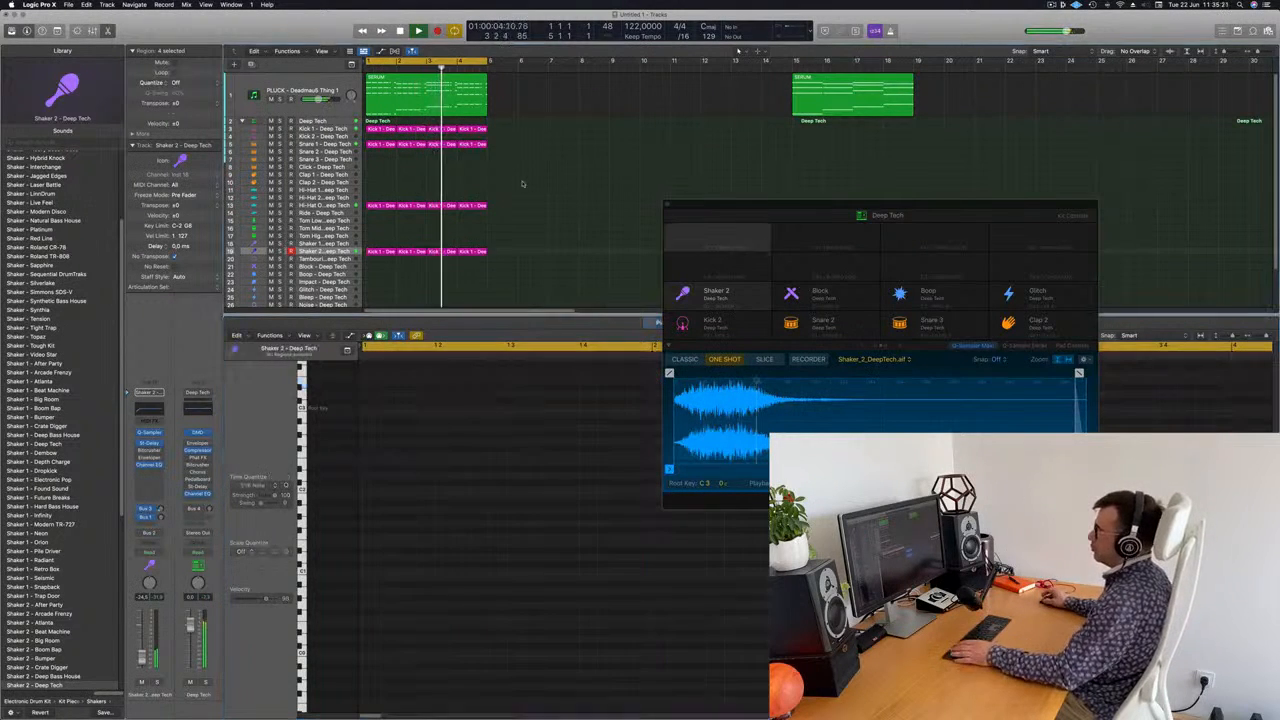
{"action": "key", "text": "Return"}
Open the Sylenth1 instrument on the pluck track and load the PLUCK - Alt+F4 preset
{"action": "left_click", "coordinate": [300, 85]}
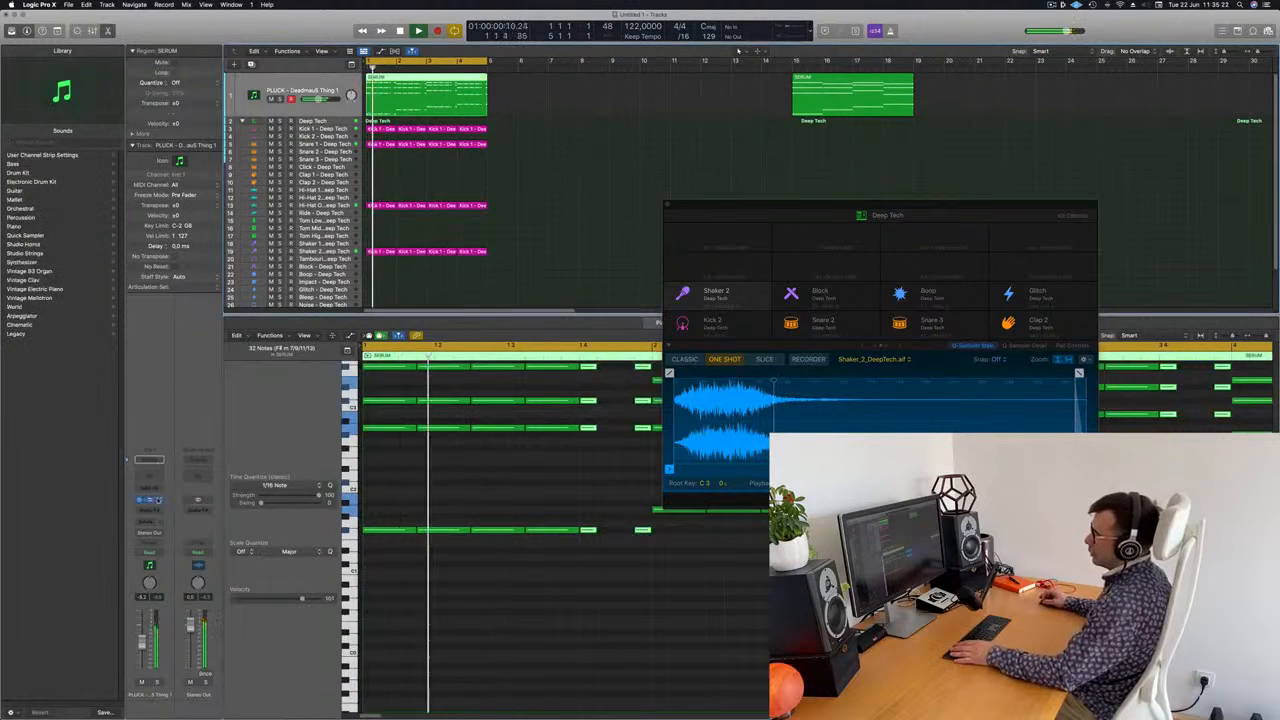
{"action": "left_click", "coordinate": [149, 499]}
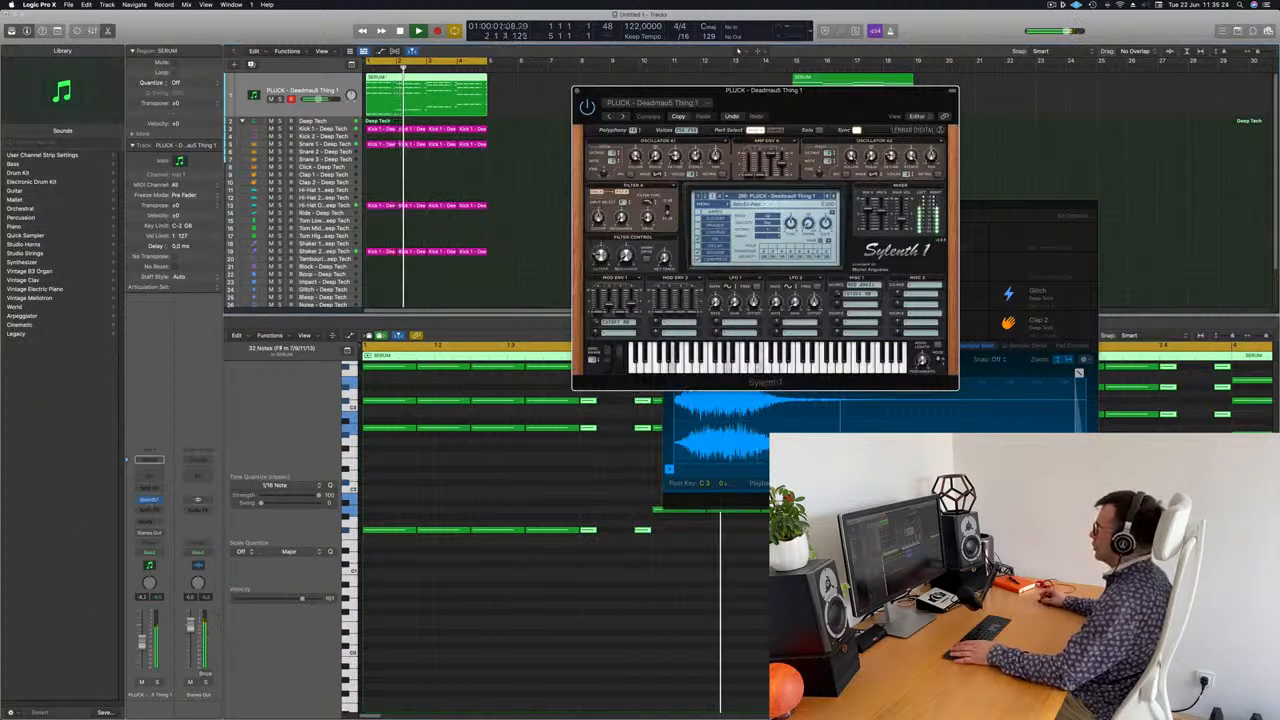
{"action": "left_click_drag", "start_coordinate": [765, 90], "coordinate": [673, 123]}
{"action": "left_click", "coordinate": [688, 229]}
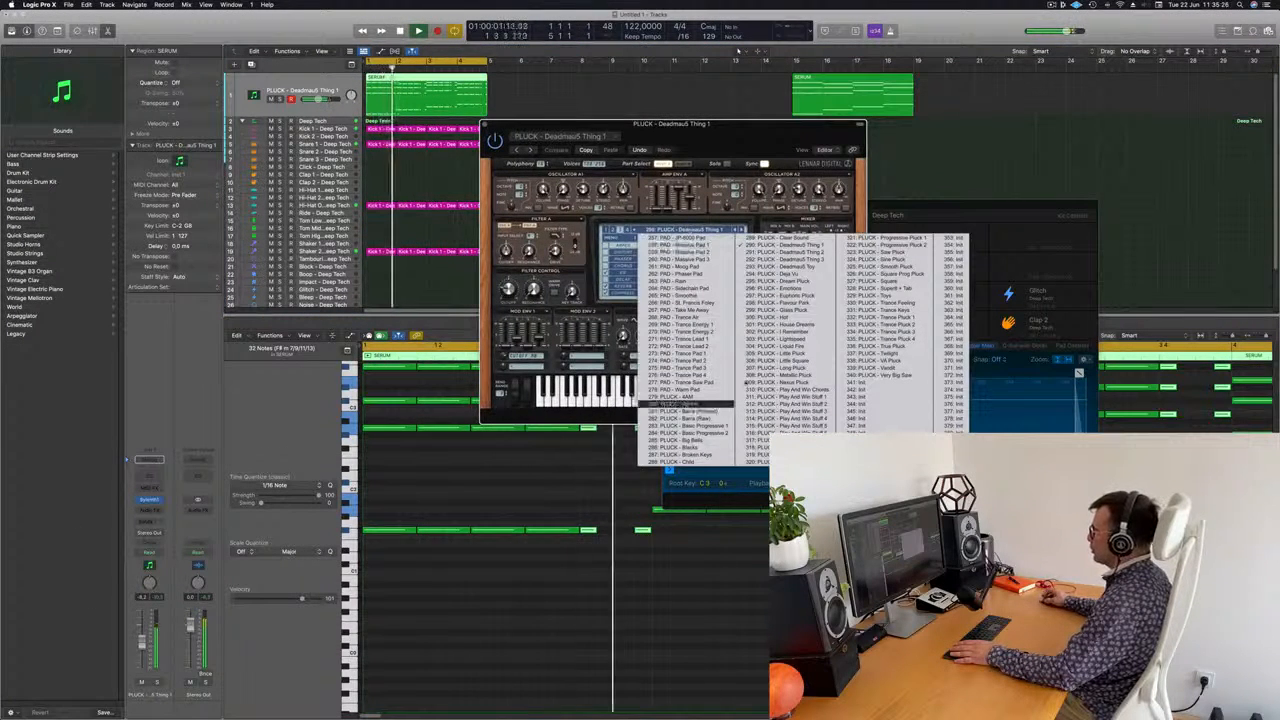
{"action": "left_click", "coordinate": [688, 405]}
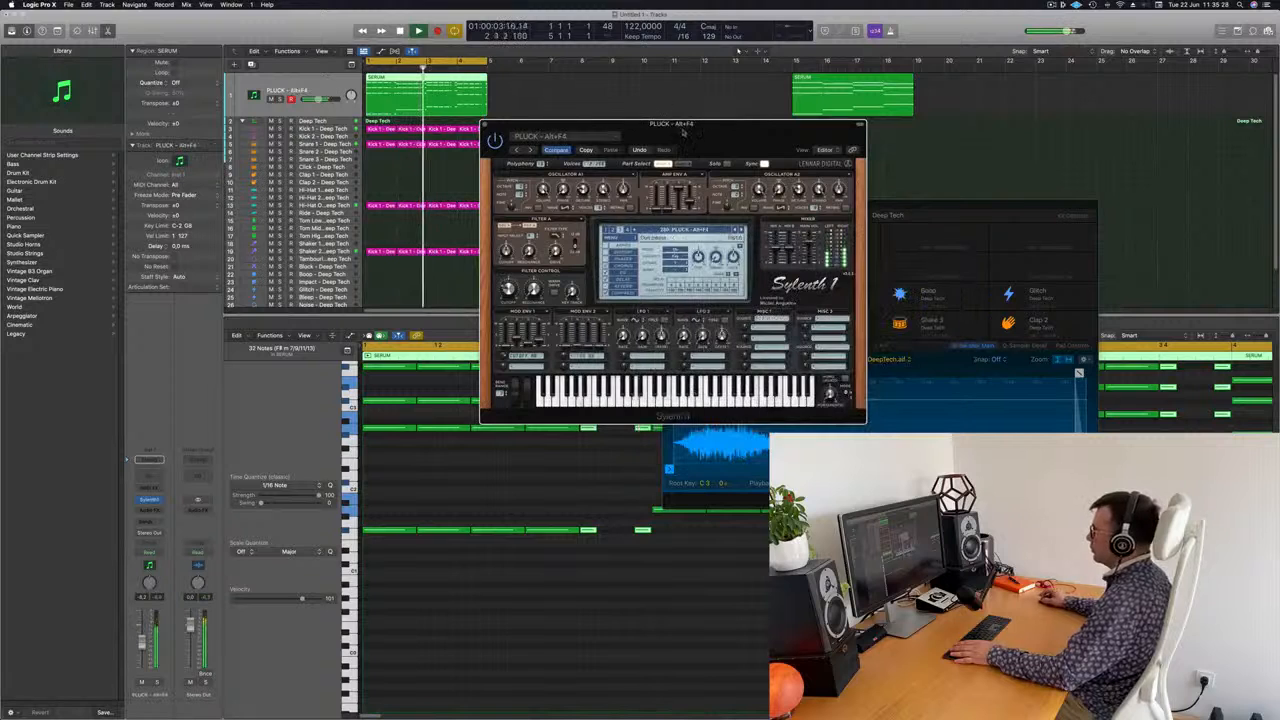
{"action": "key", "text": "space"}
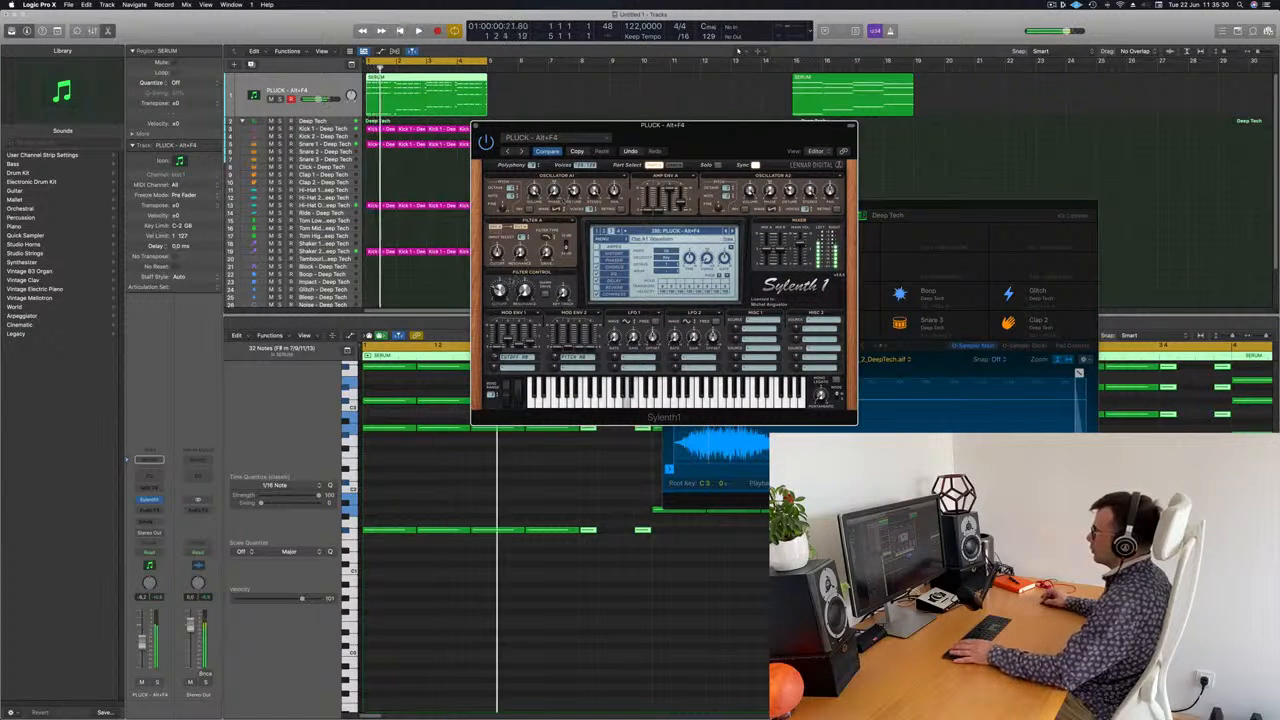
Audition successive Sylenth1 pluck presets while the loop plays and settle on PLUCK - Emotions
{"action": "left_click", "coordinate": [520, 151]}
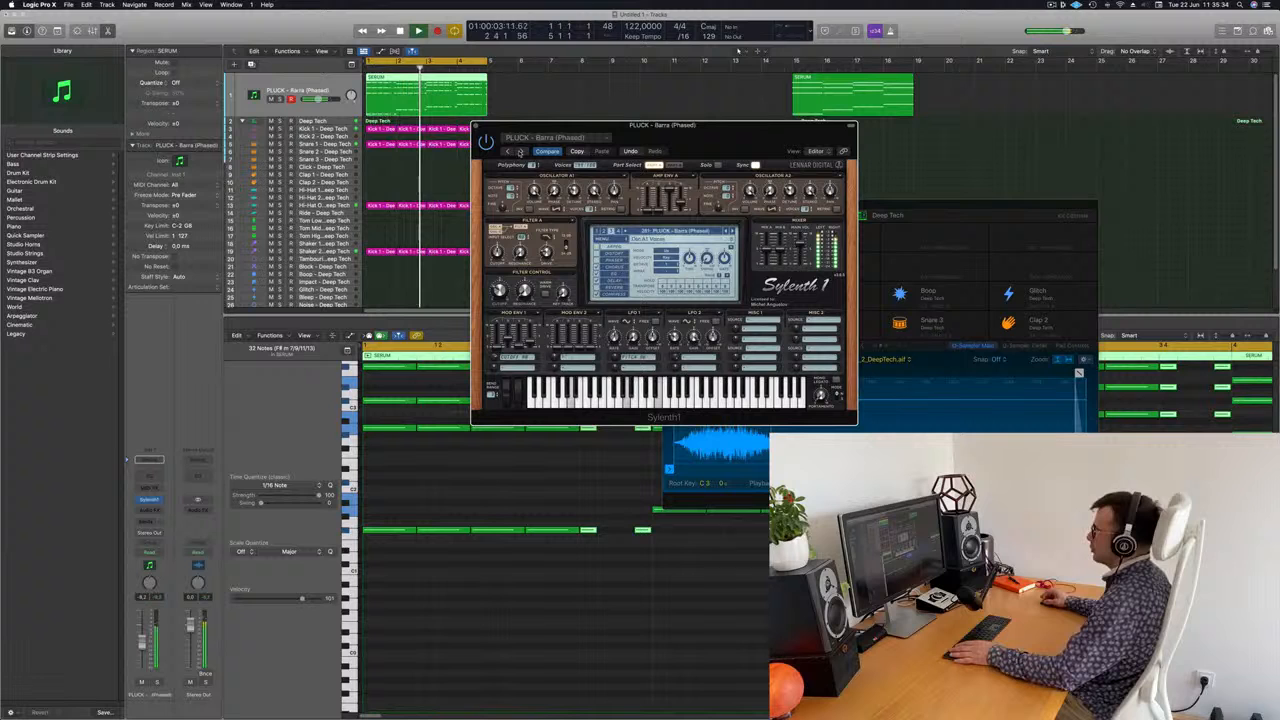
{"action": "left_click", "coordinate": [520, 151]}
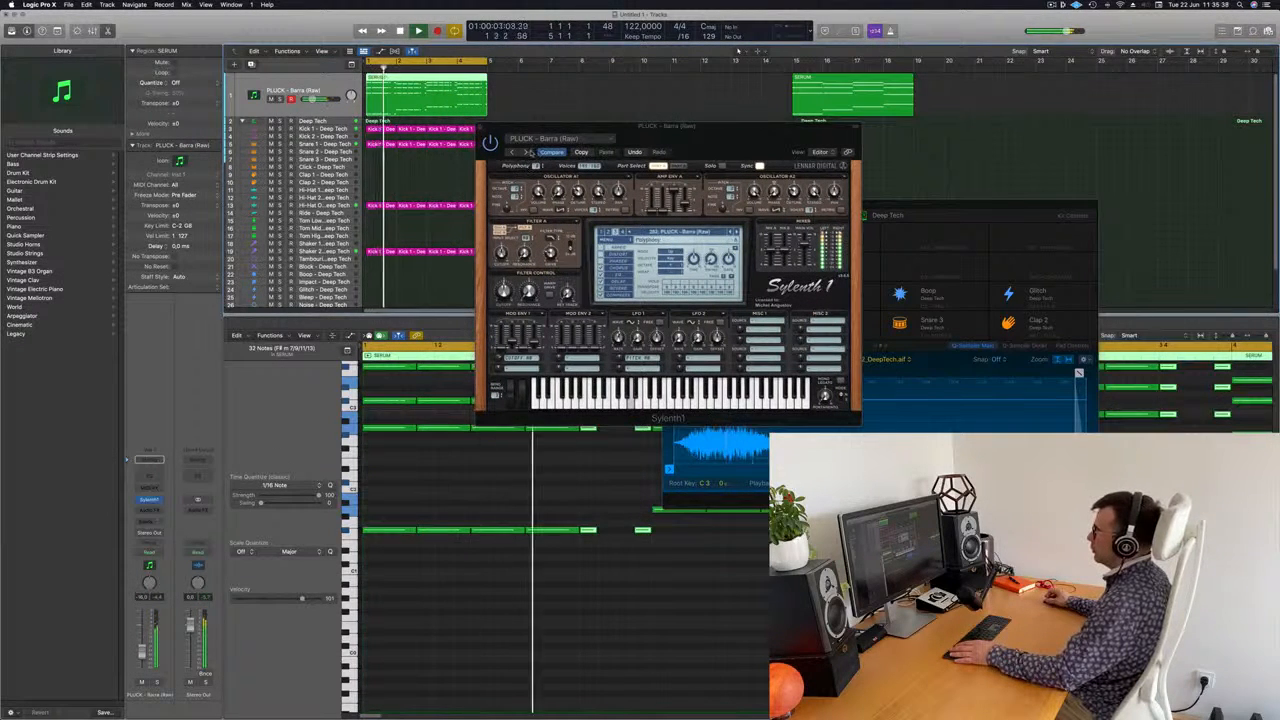
{"action": "left_click", "coordinate": [526, 152]}
{"action": "left_click_drag", "start_coordinate": [724, 146], "coordinate": [706, 183]}
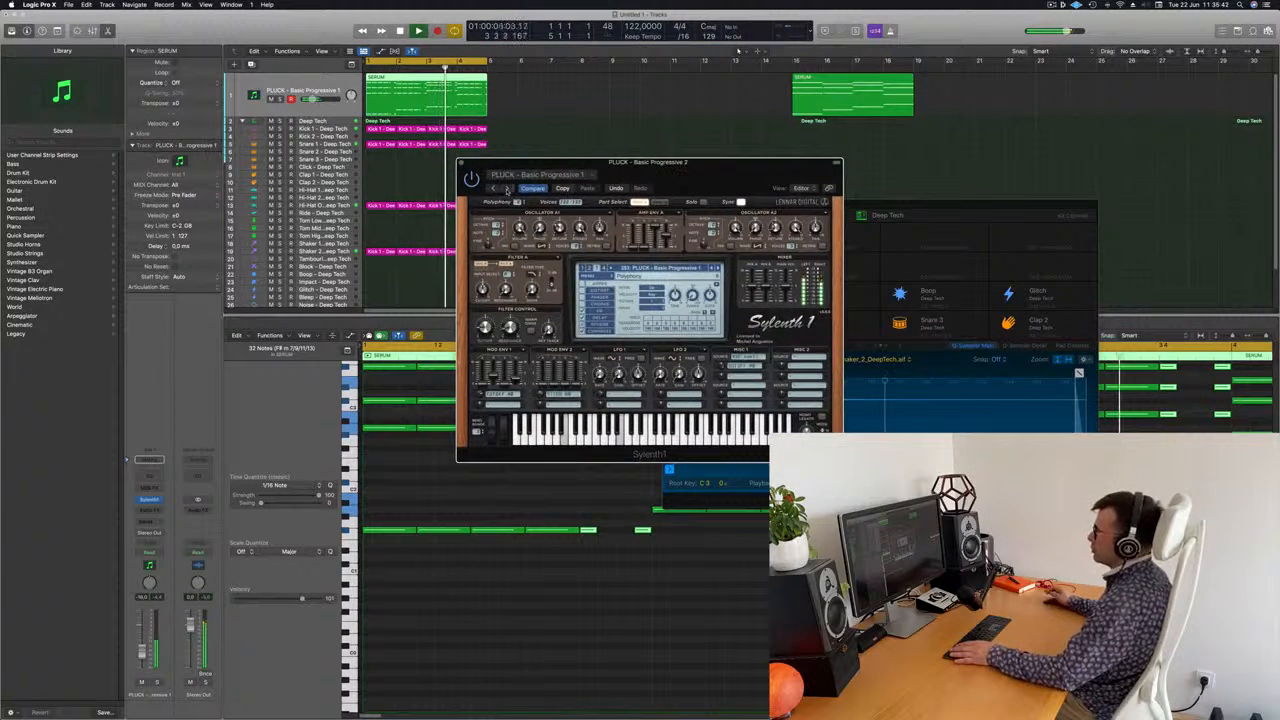
{"action": "left_click", "coordinate": [507, 189]}
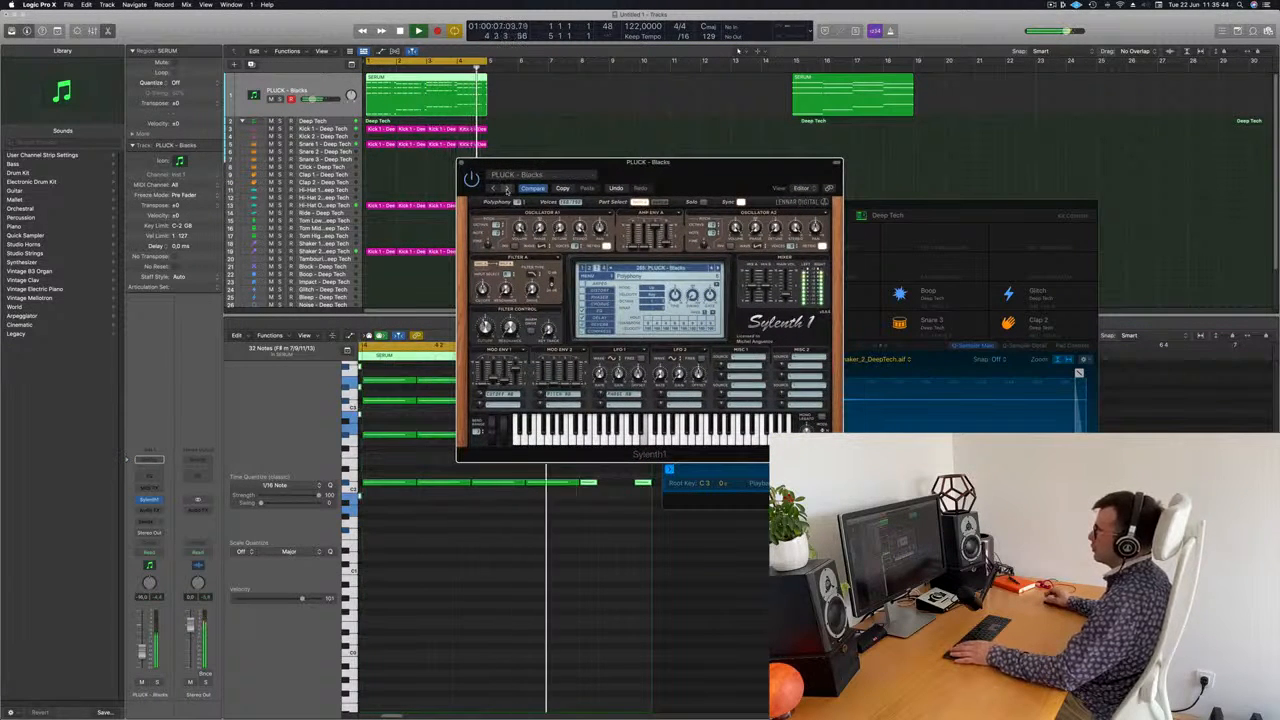
{"action": "left_click", "coordinate": [507, 189]}
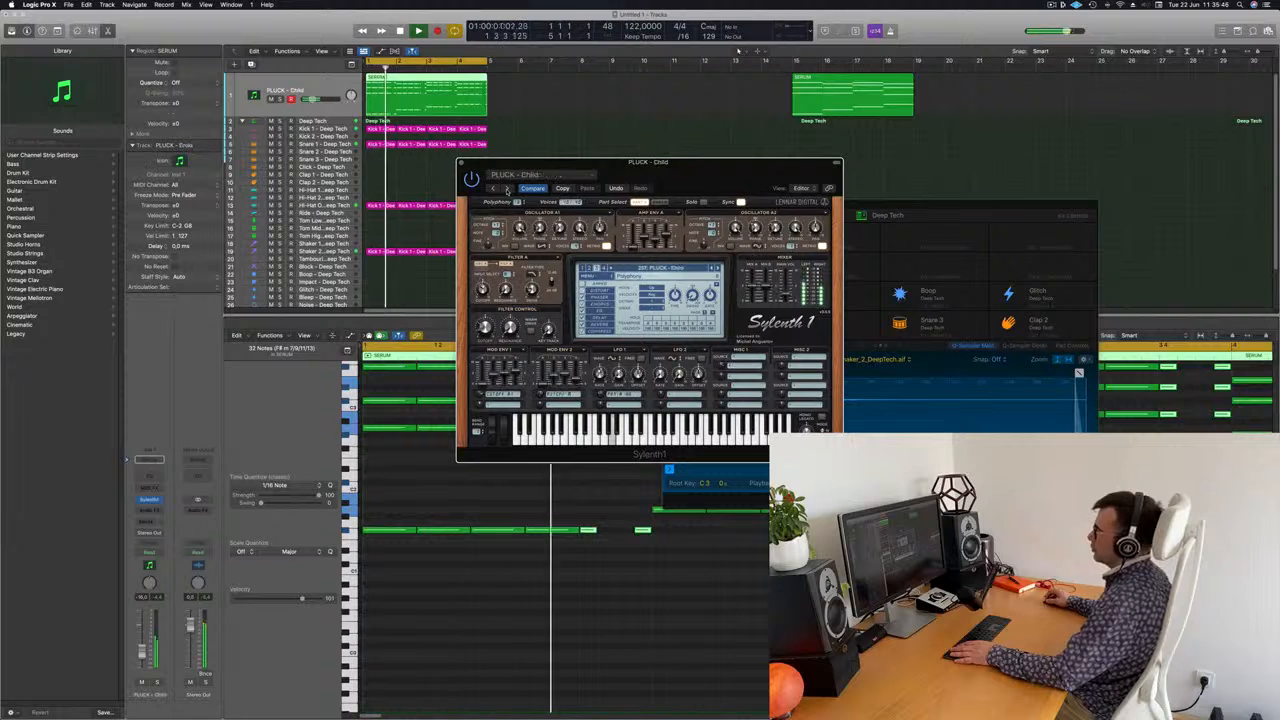
{"action": "left_click", "coordinate": [507, 189]}
{"action": "left_click", "coordinate": [507, 189]}
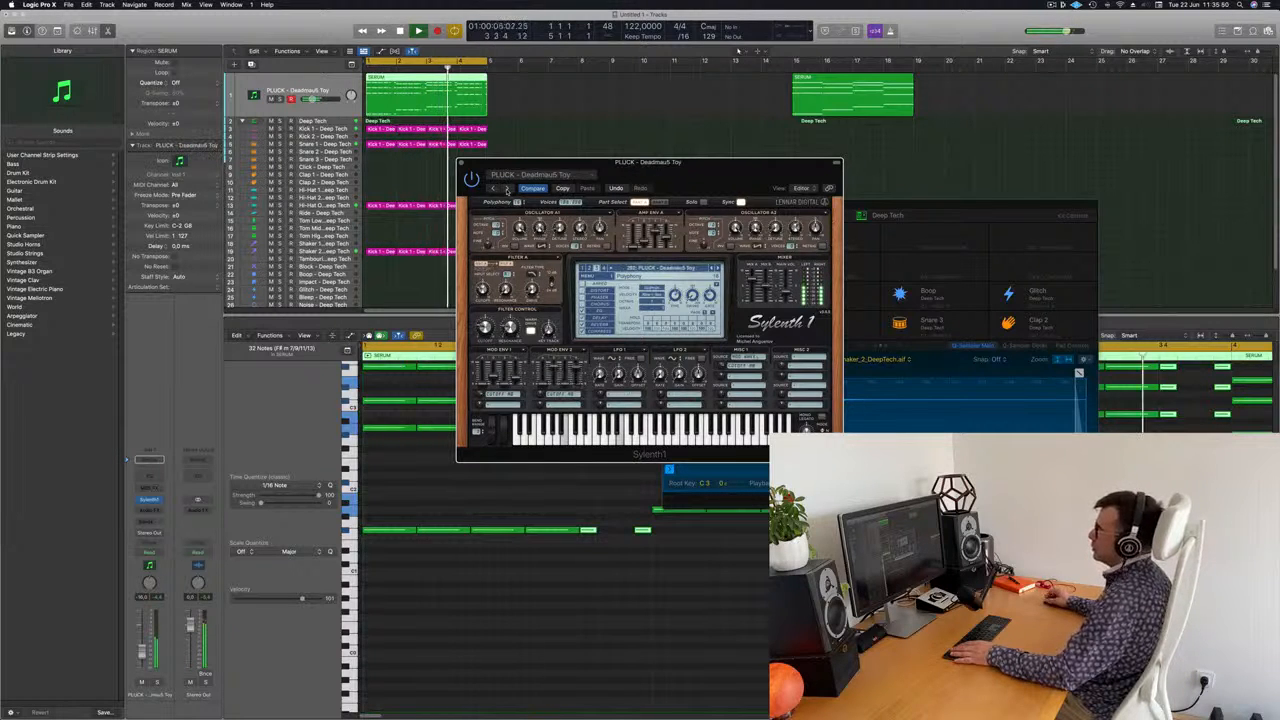
{"action": "left_click", "coordinate": [507, 189]}
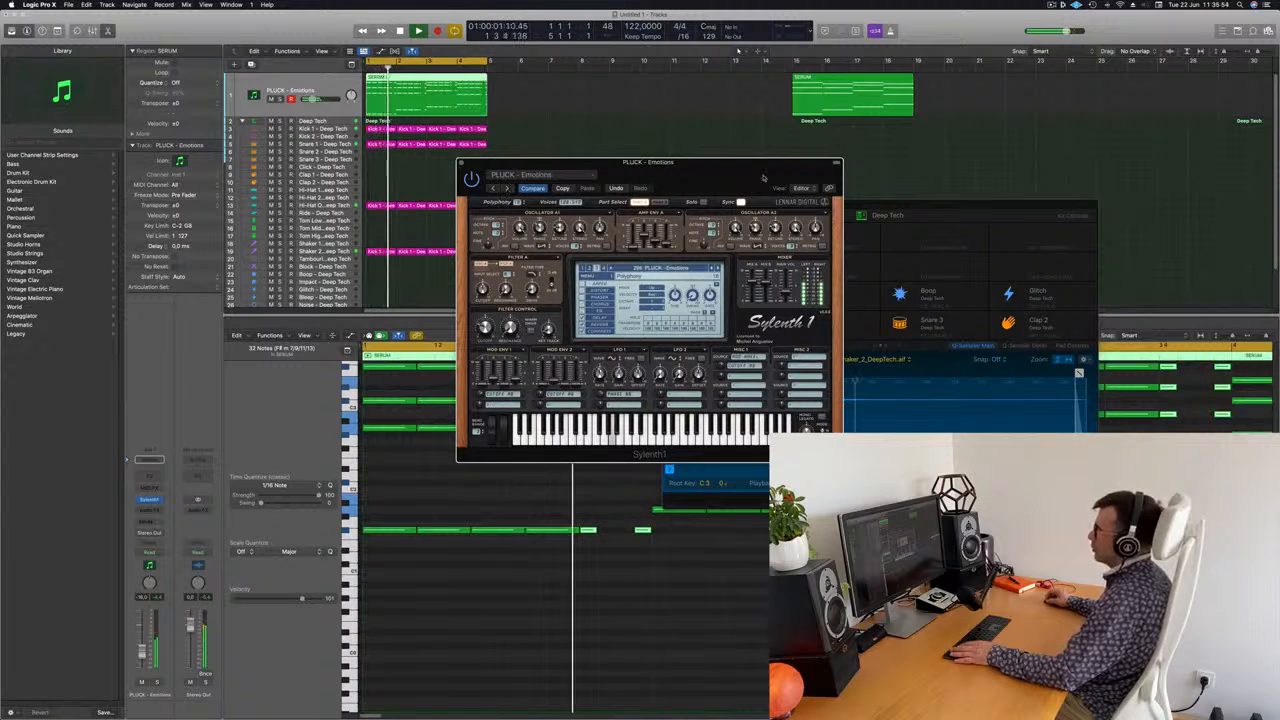
{"action": "left_click_drag", "start_coordinate": [760, 179], "coordinate": [803, 128]}
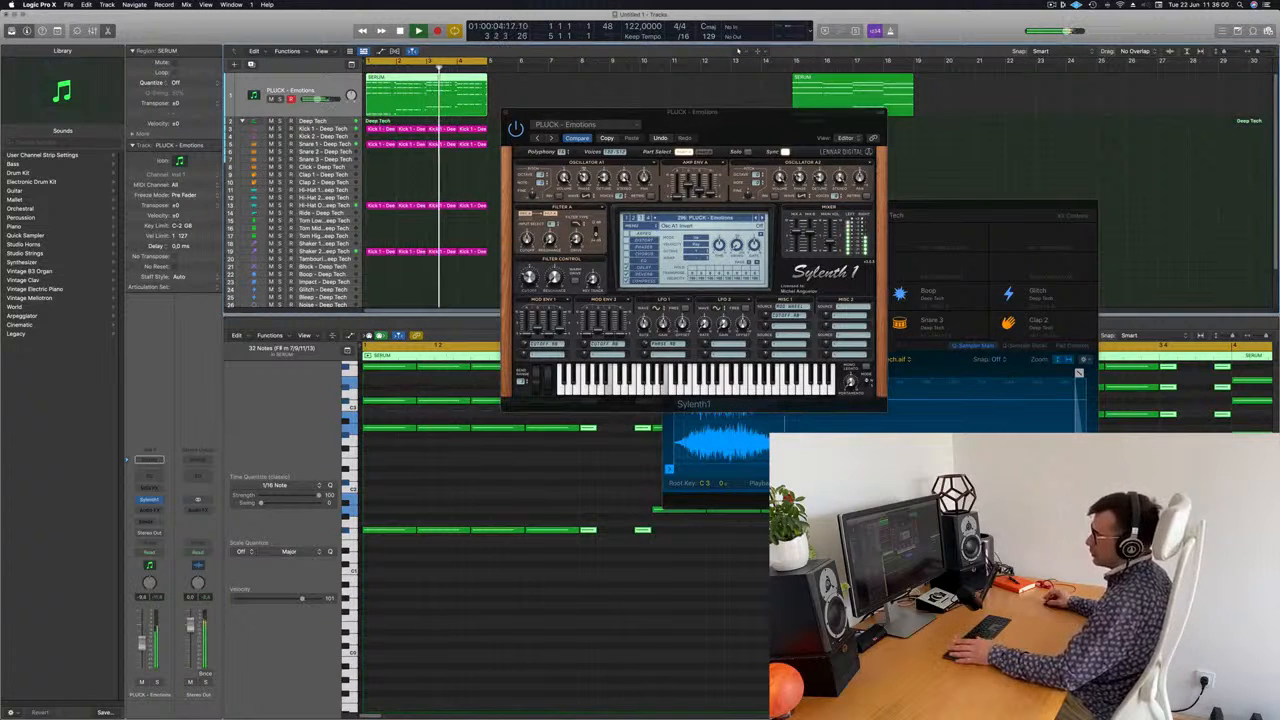
Insert a stereo Compressor on the PLUCK - Emotions track and set its side chain to the Kick 1 - Deep Tech instrument
{"action": "left_click", "coordinate": [149, 510]}
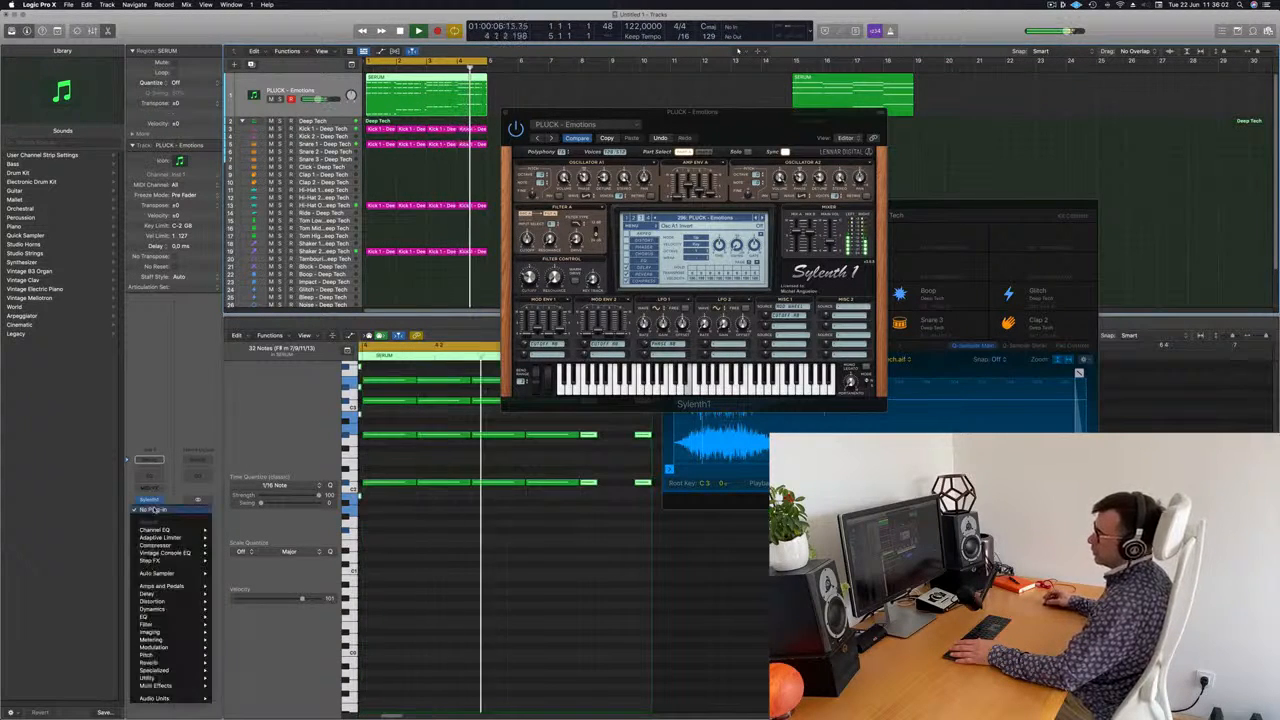
{"action": "mouse_move", "coordinate": [160, 545]}
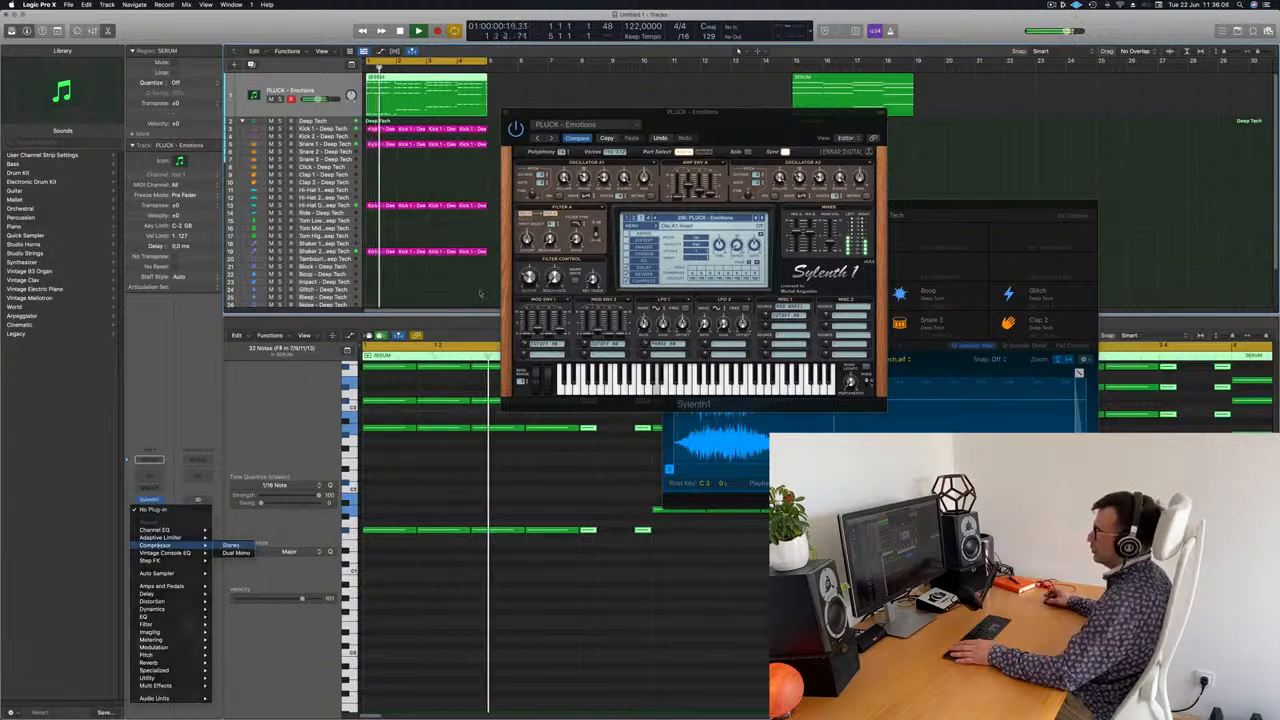
{"action": "left_click", "coordinate": [230, 545]}
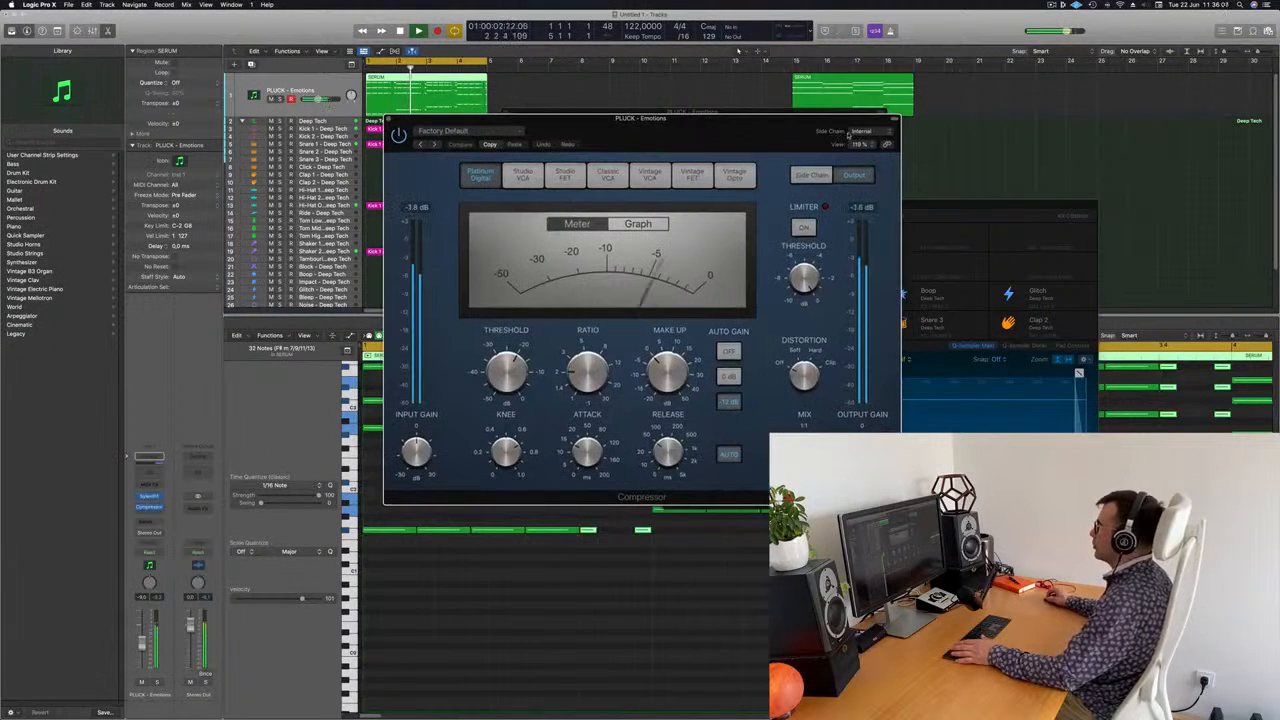
{"action": "mouse_move", "coordinate": [870, 154]}
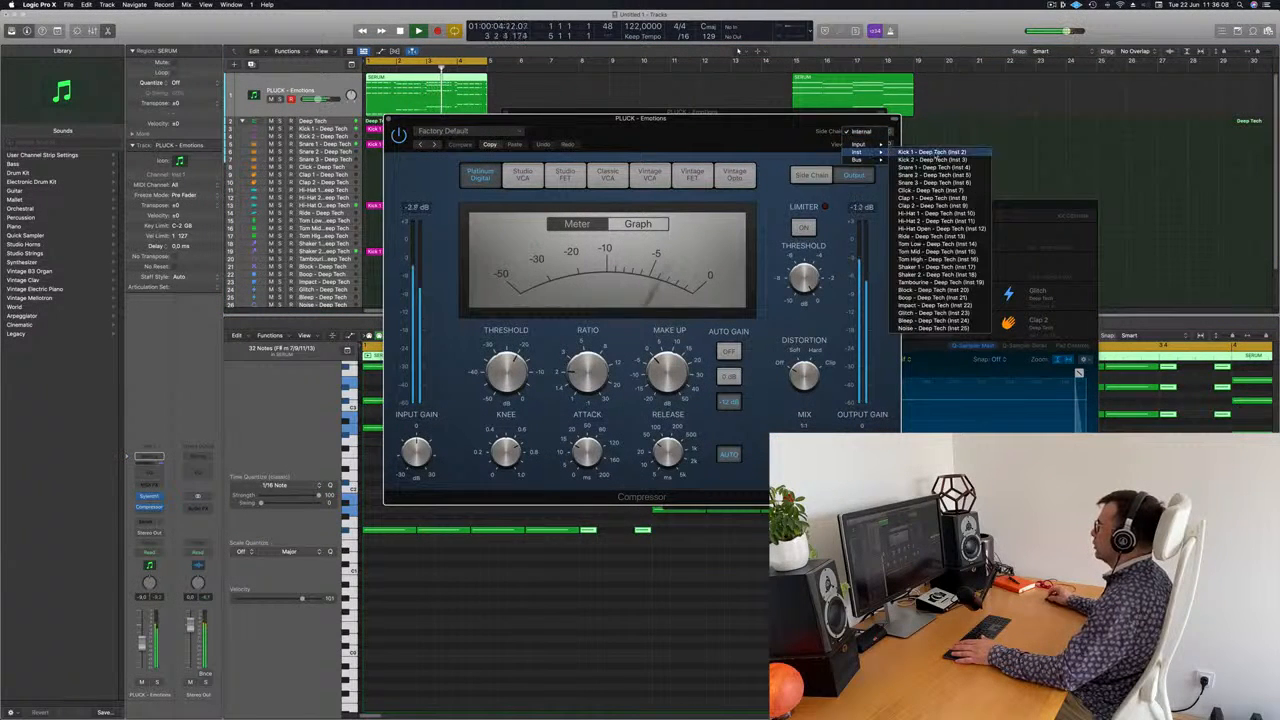
{"action": "left_click_drag", "start_coordinate": [700, 131], "coordinate": [798, 127]}
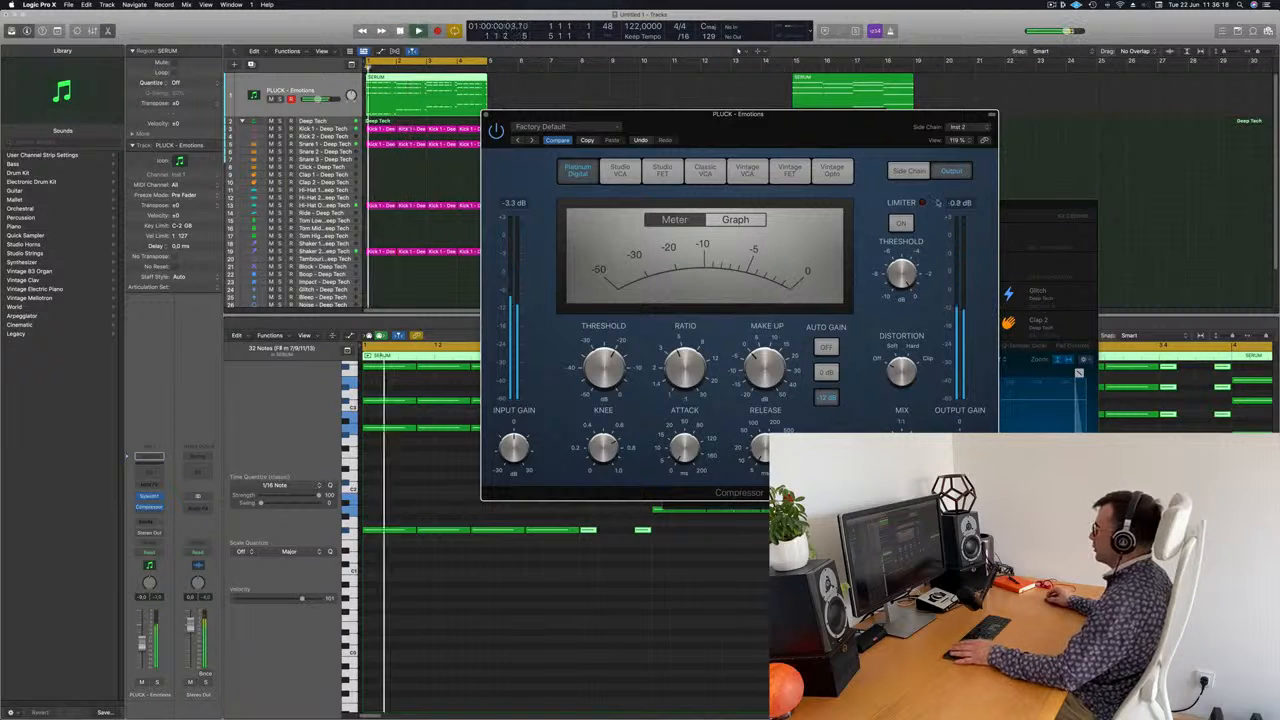
Turn on the Compressor's limiter, adjust the threshold while listening to the loop, and close the plug-in window
{"action": "left_click", "coordinate": [902, 224]}
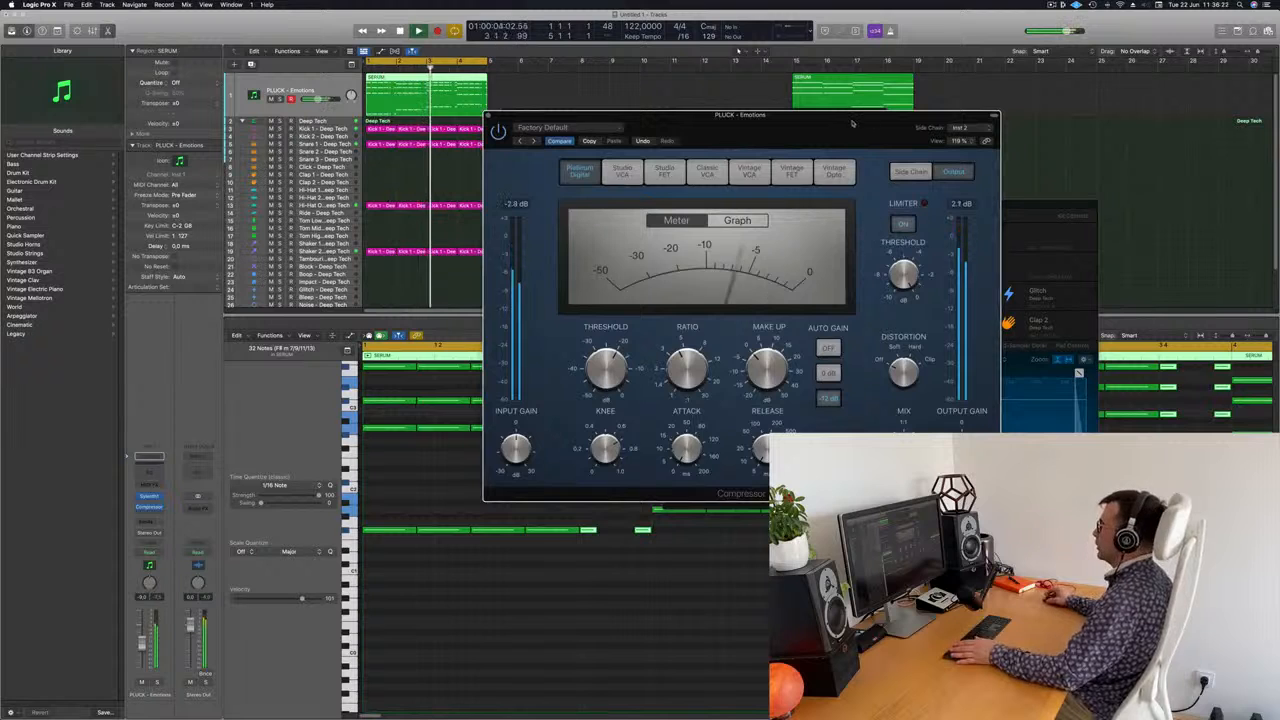
{"action": "left_click_drag", "start_coordinate": [823, 126], "coordinate": [849, 124]}
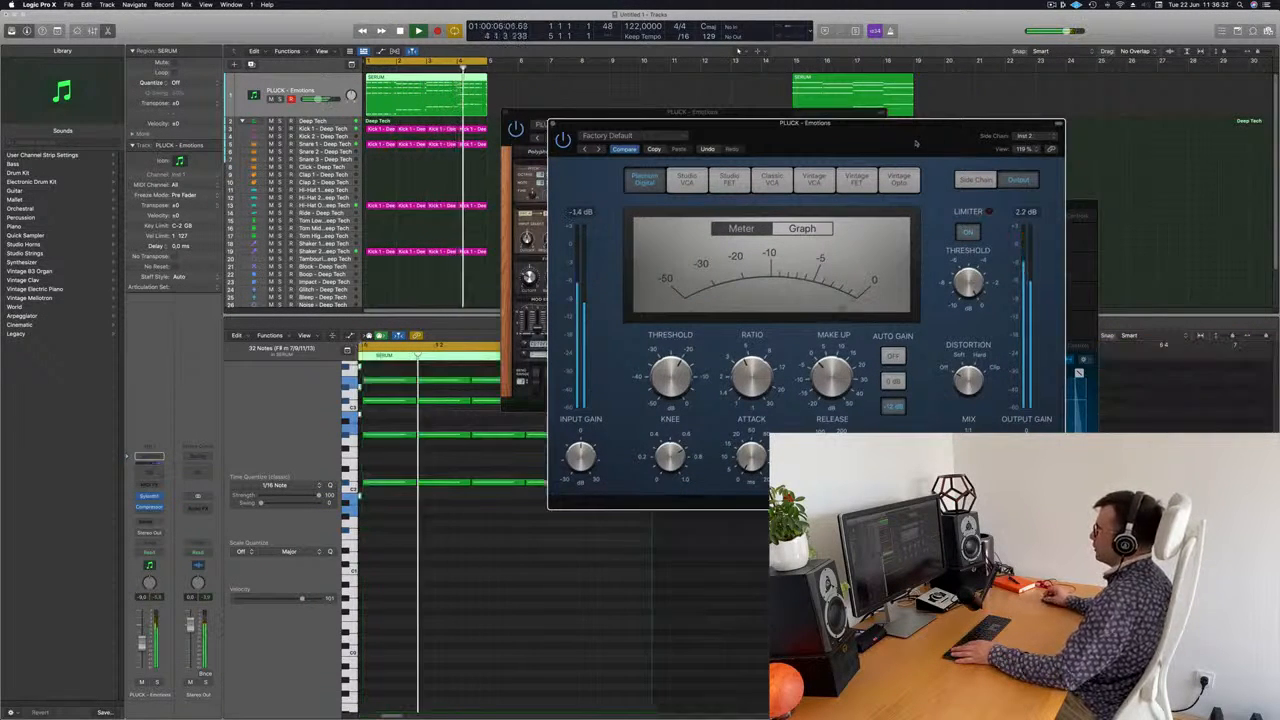
{"action": "left_click_drag", "start_coordinate": [917, 143], "coordinate": [973, 143]}
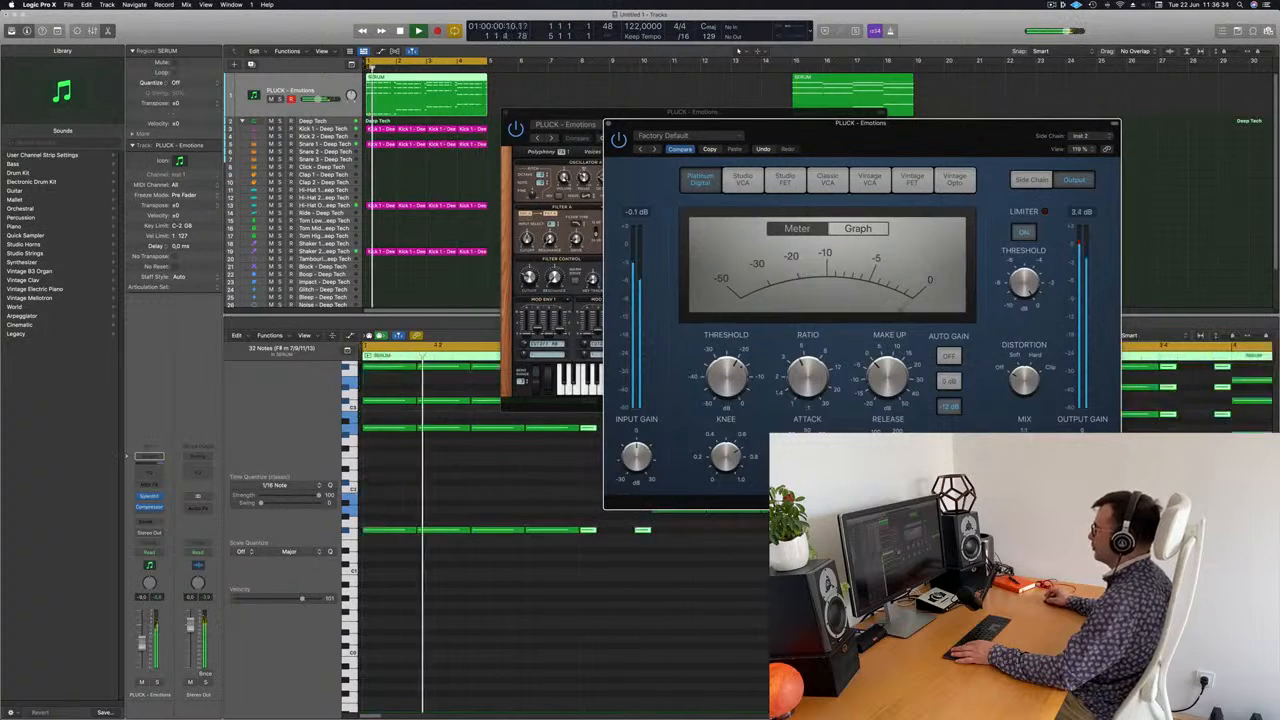
{"action": "left_click_drag", "start_coordinate": [737, 368], "coordinate": [737, 364]}
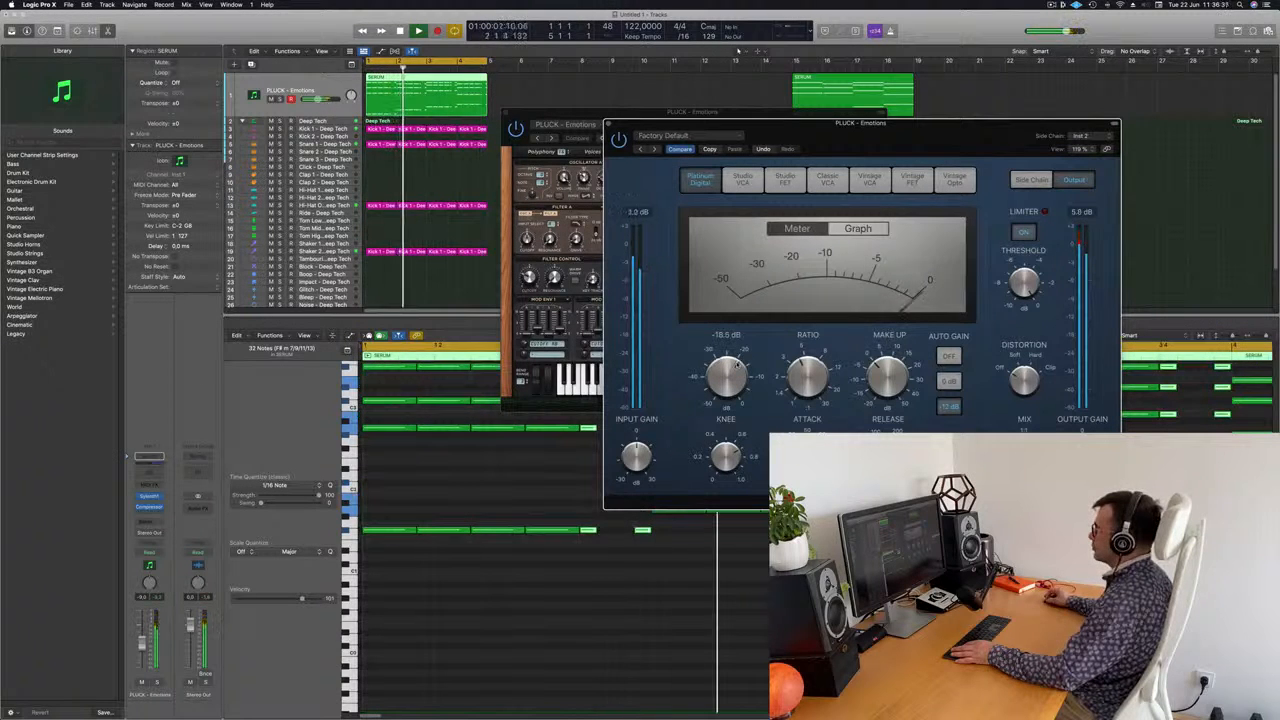
{"action": "left_click_drag", "start_coordinate": [920, 131], "coordinate": [895, 140]}
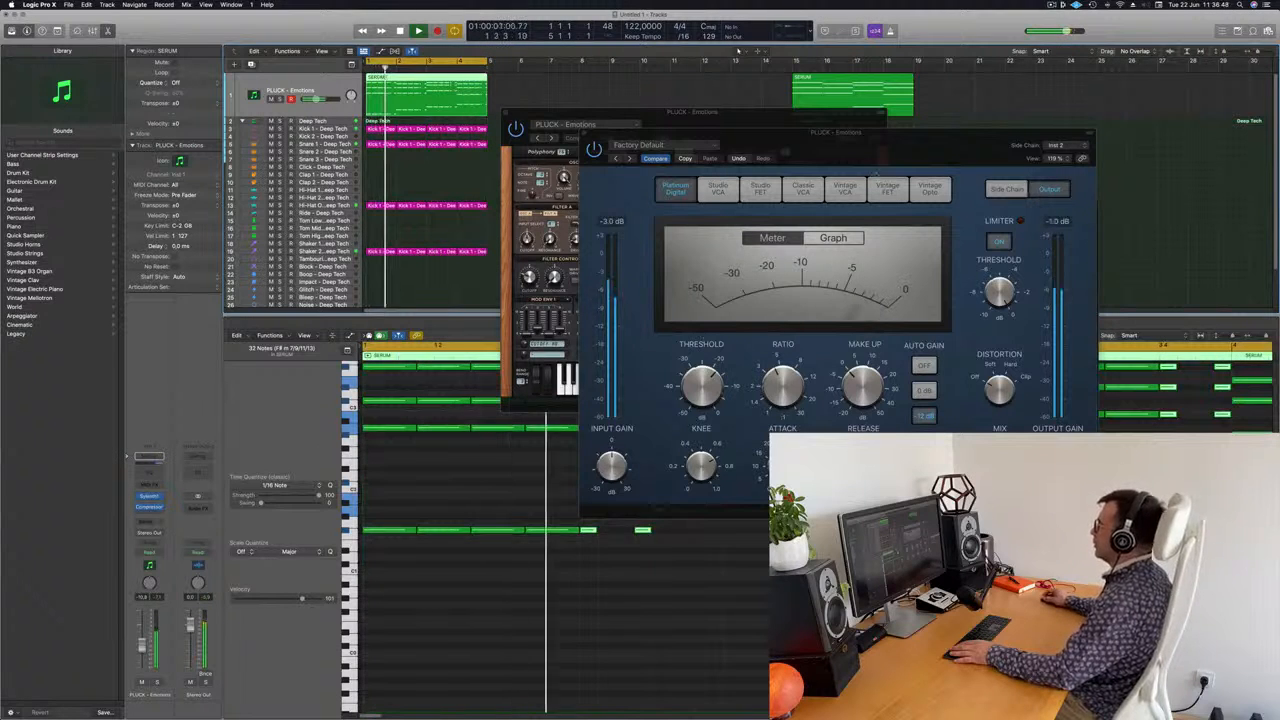
{"action": "left_click_drag", "start_coordinate": [836, 133], "coordinate": [737, 278]}
{"action": "left_click", "coordinate": [485, 278]}
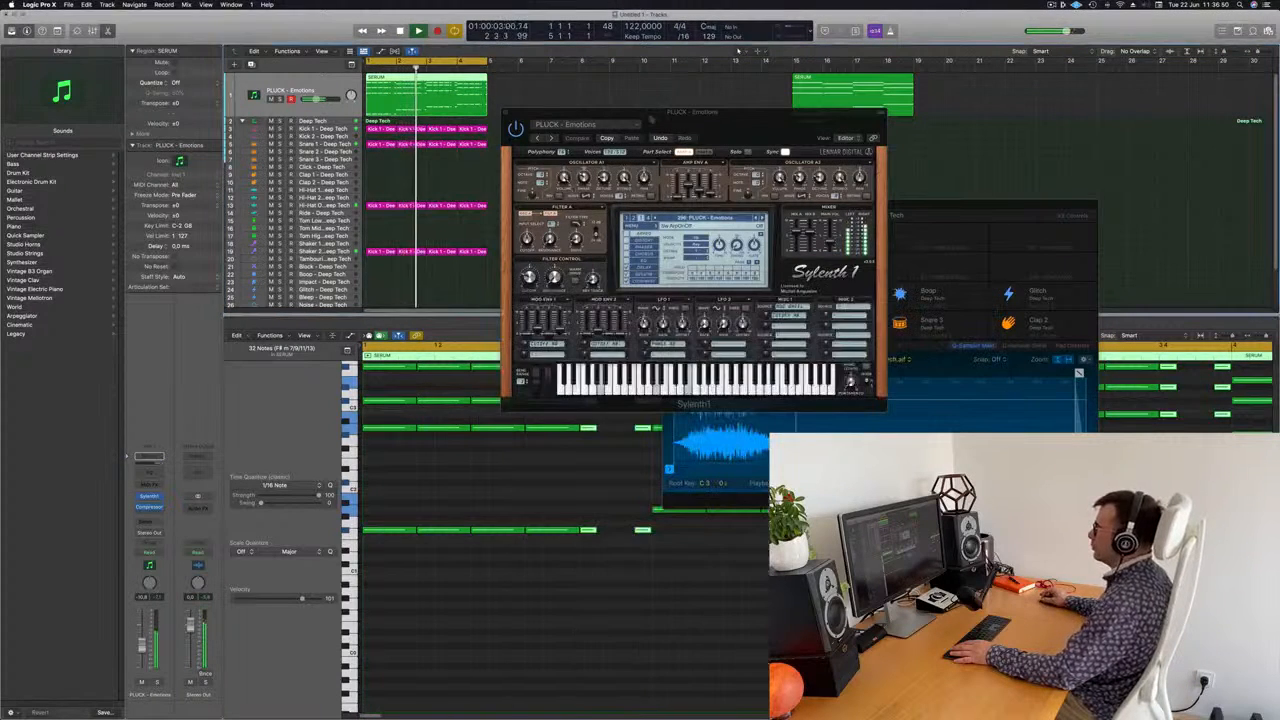
Duplicate the PLUCK - Emotions track with its settings and copy the SERUM region at bars 1–4 onto the new track
{"action": "left_click_drag", "start_coordinate": [650, 112], "coordinate": [694, 398]}
{"action": "left_click", "coordinate": [326, 84]}
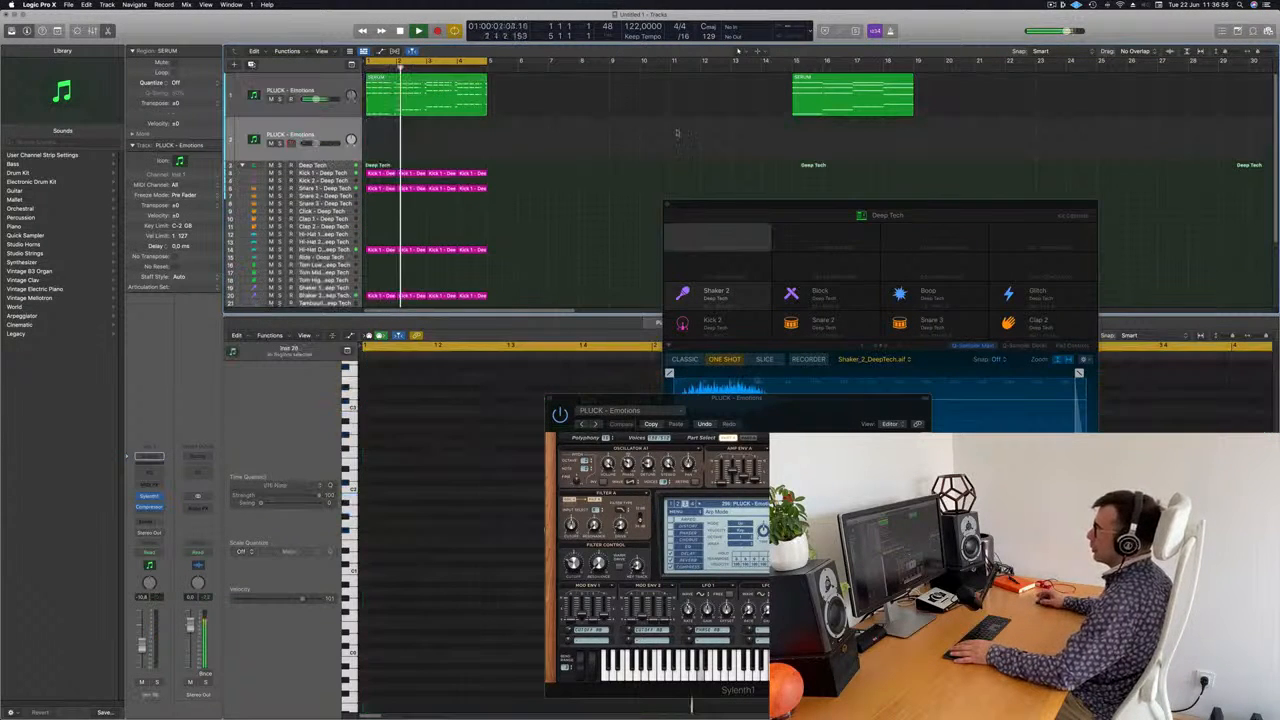
{"action": "key", "text": "super+d"}
{"action": "left_click_drag", "start_coordinate": [410, 90], "coordinate": [420, 148]}
{"action": "key", "text": "super+Left"}
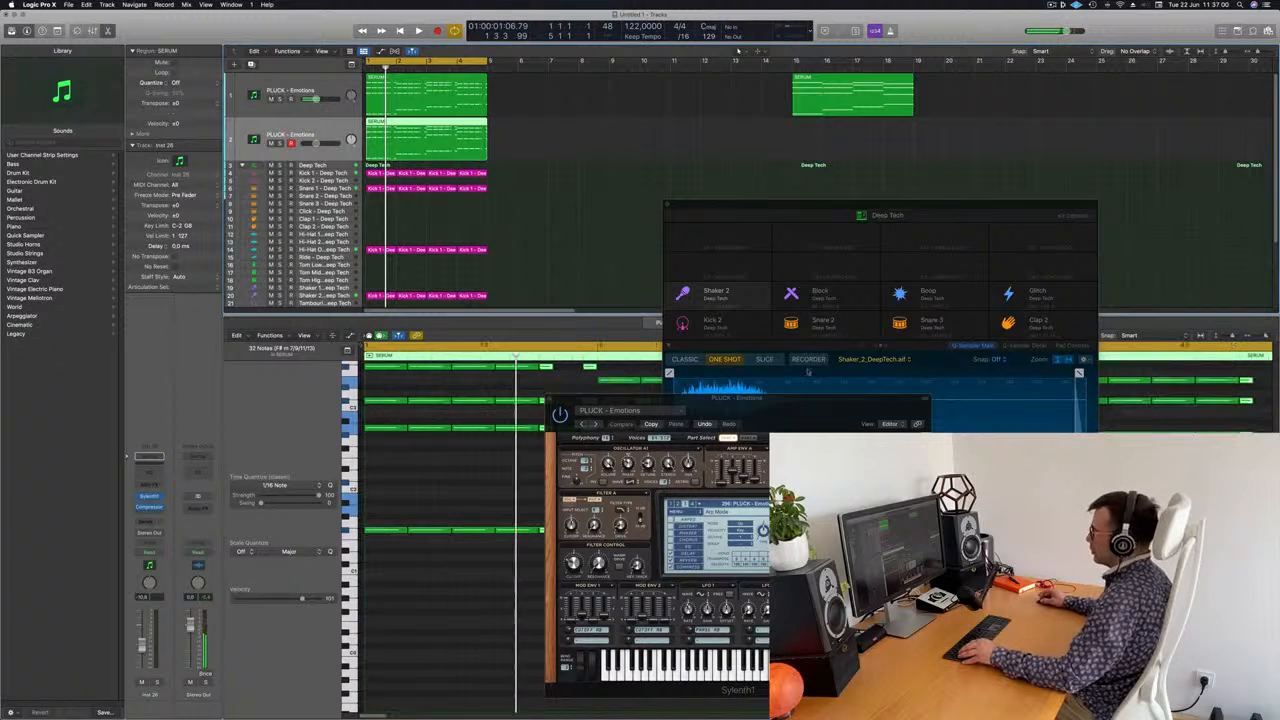
Delete the upper chord notes in the copied SERUM region, keeping only the lowest note line, and play it back
{"action": "left_click_drag", "start_coordinate": [823, 413], "coordinate": [821, 453]}
{"action": "left_click_drag", "start_coordinate": [923, 222], "coordinate": [1082, 246]}
{"action": "scroll", "coordinate": [425, 554], "scroll_direction": "left", "scroll_amount": 3}
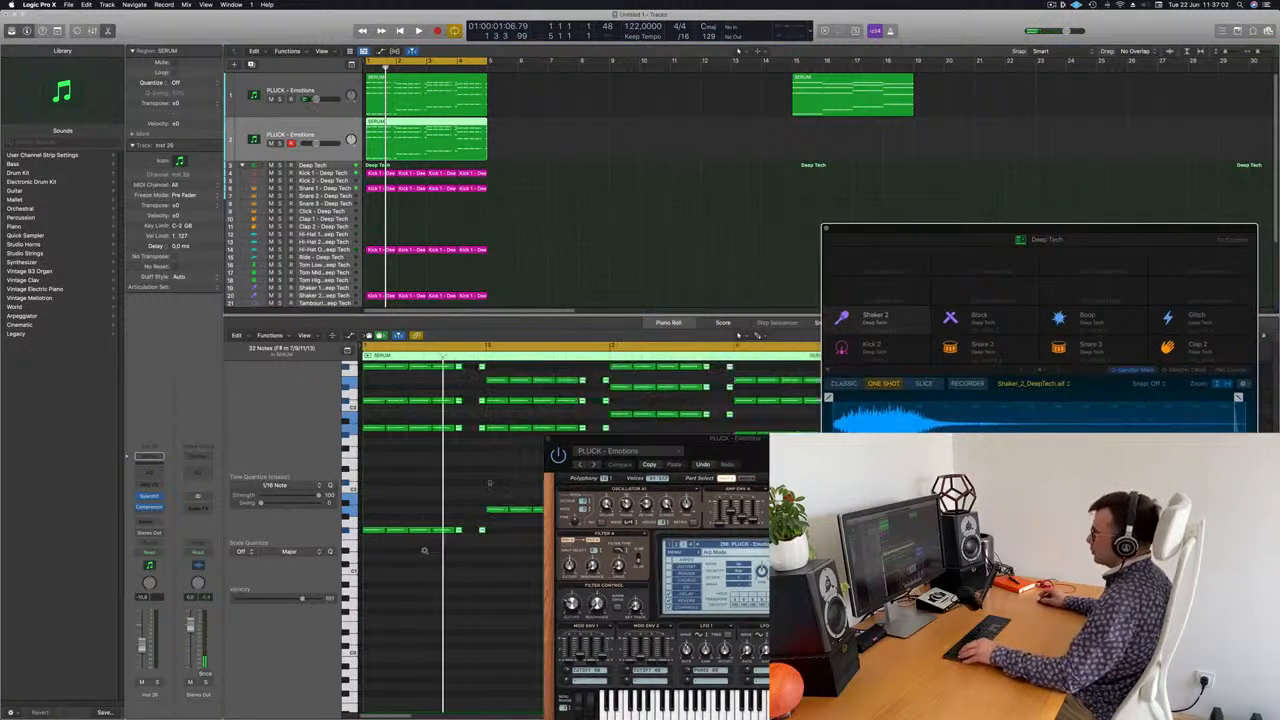
{"action": "left_click_drag", "start_coordinate": [656, 444], "coordinate": [637, 683]}
{"action": "scroll", "coordinate": [515, 483], "scroll_direction": "left", "scroll_amount": 3}
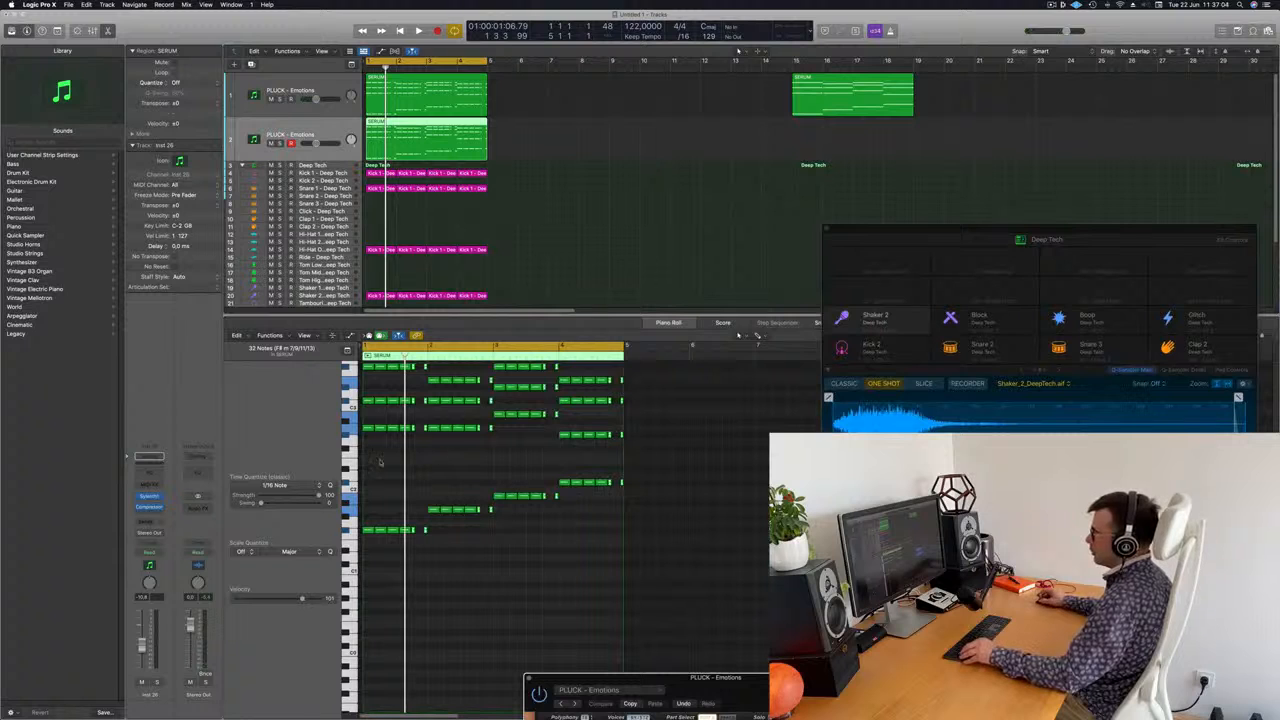
{"action": "left_click_drag", "start_coordinate": [371, 471], "coordinate": [646, 359]}
{"action": "key", "text": "BackSpace"}
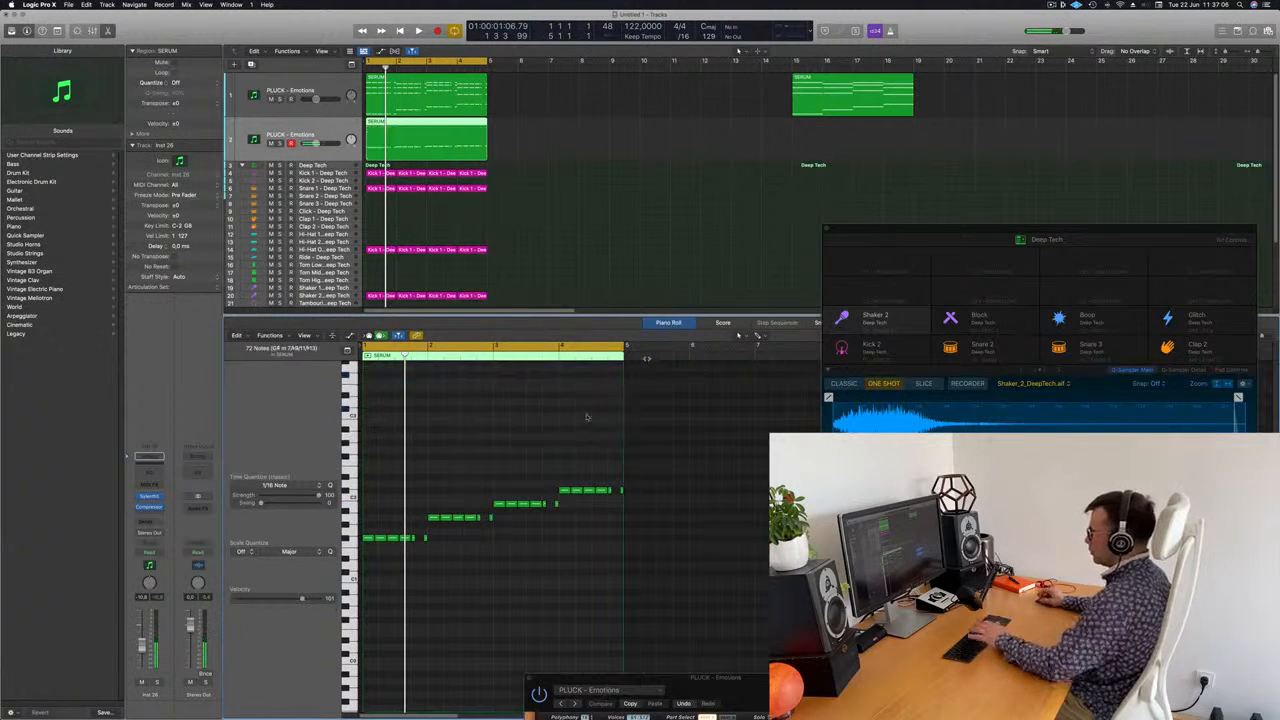
{"action": "key", "text": "space"}
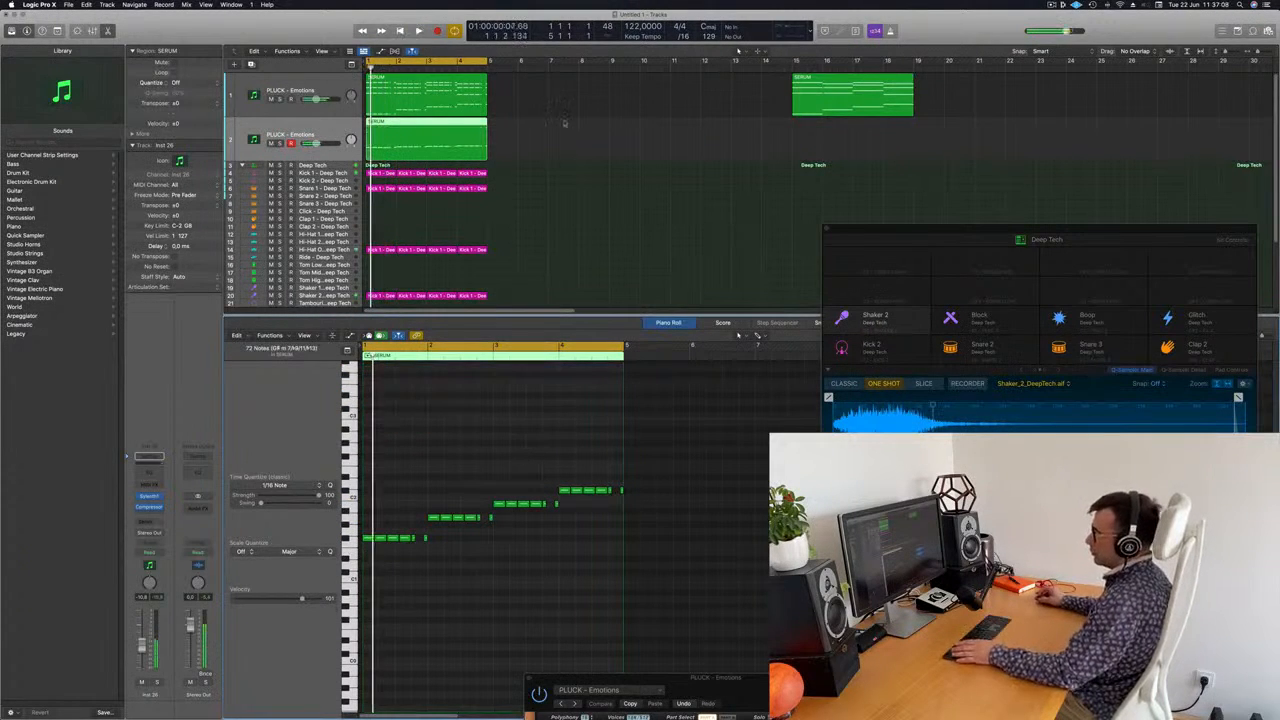
Open Sylenth1 on the duplicated track, load the BASS - Acid Bass preset and play the loop
{"action": "left_click", "coordinate": [148, 497]}
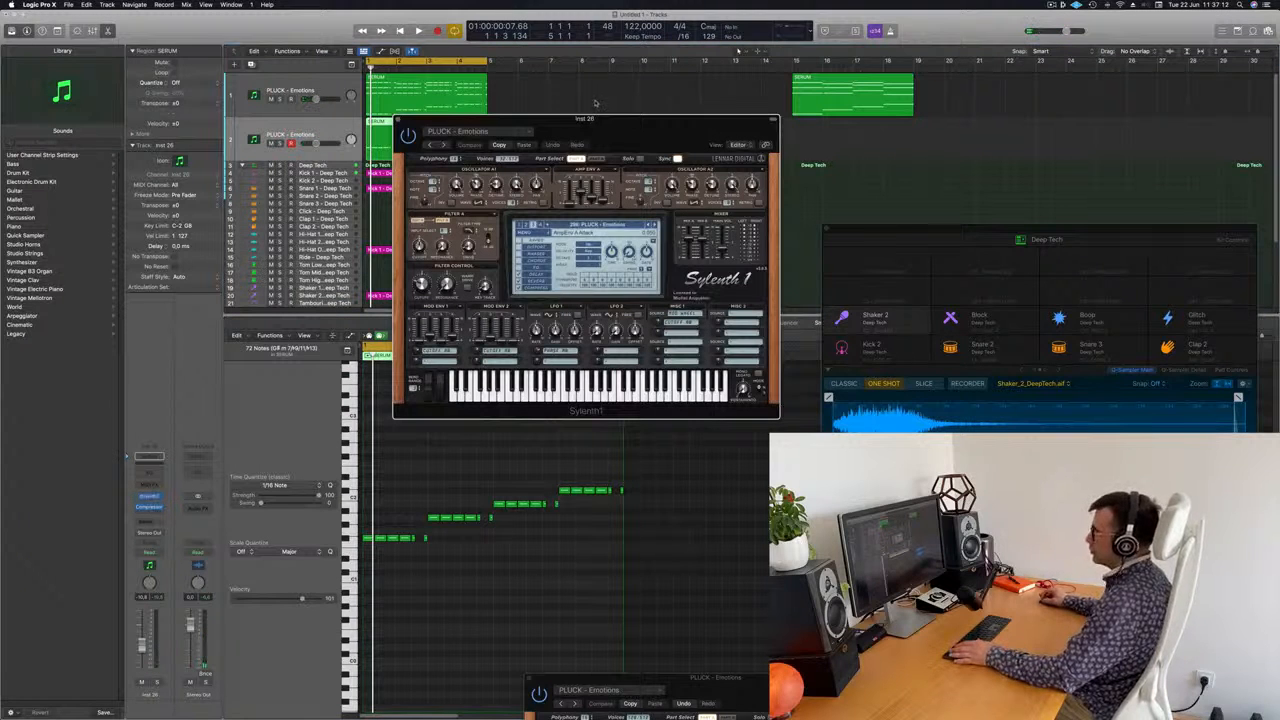
{"action": "left_click", "coordinate": [519, 225]}
{"action": "left_click", "coordinate": [578, 225]}
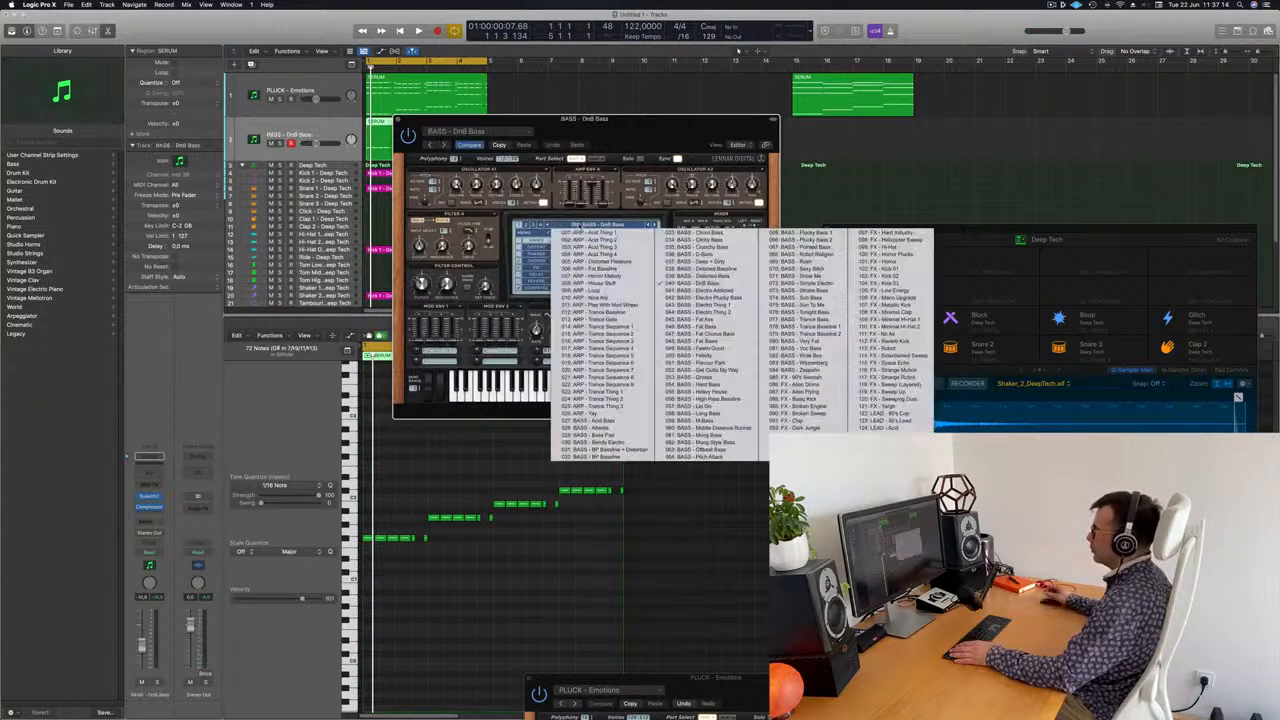
{"action": "left_click", "coordinate": [604, 421]}
{"action": "left_click_drag", "start_coordinate": [606, 120], "coordinate": [710, 124]}
{"action": "key", "text": "space"}
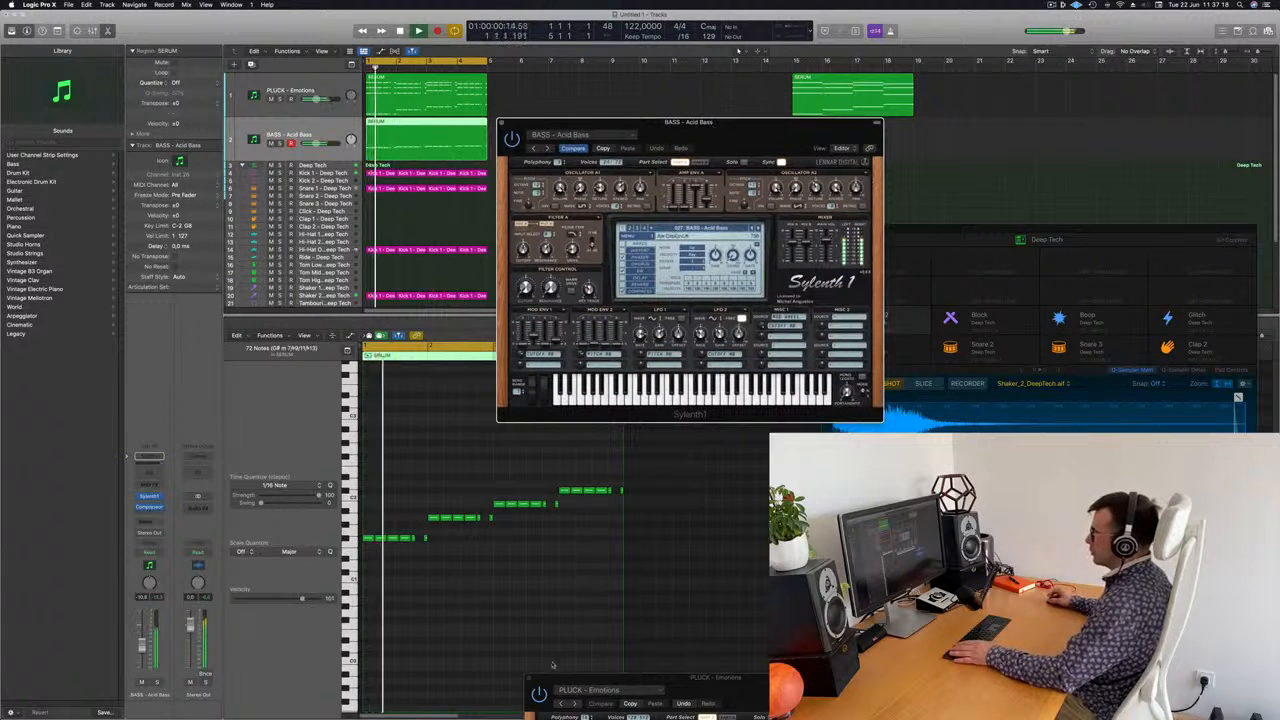
Stop playback and lengthen the short fifth bass note in bar 1 to match the longer notes before it
{"action": "key", "text": "space"}
{"action": "key", "text": "super+Right"}
{"action": "key", "text": "super+Right"}
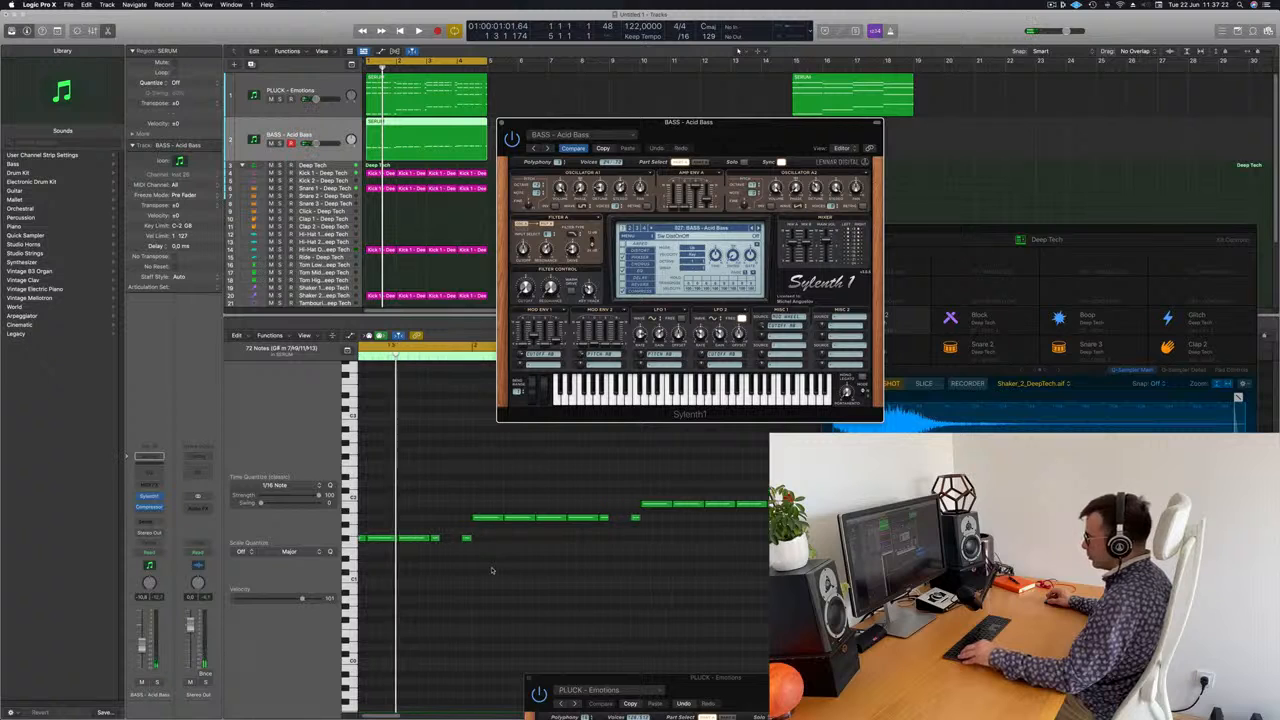
{"action": "left_click", "coordinate": [437, 538]}
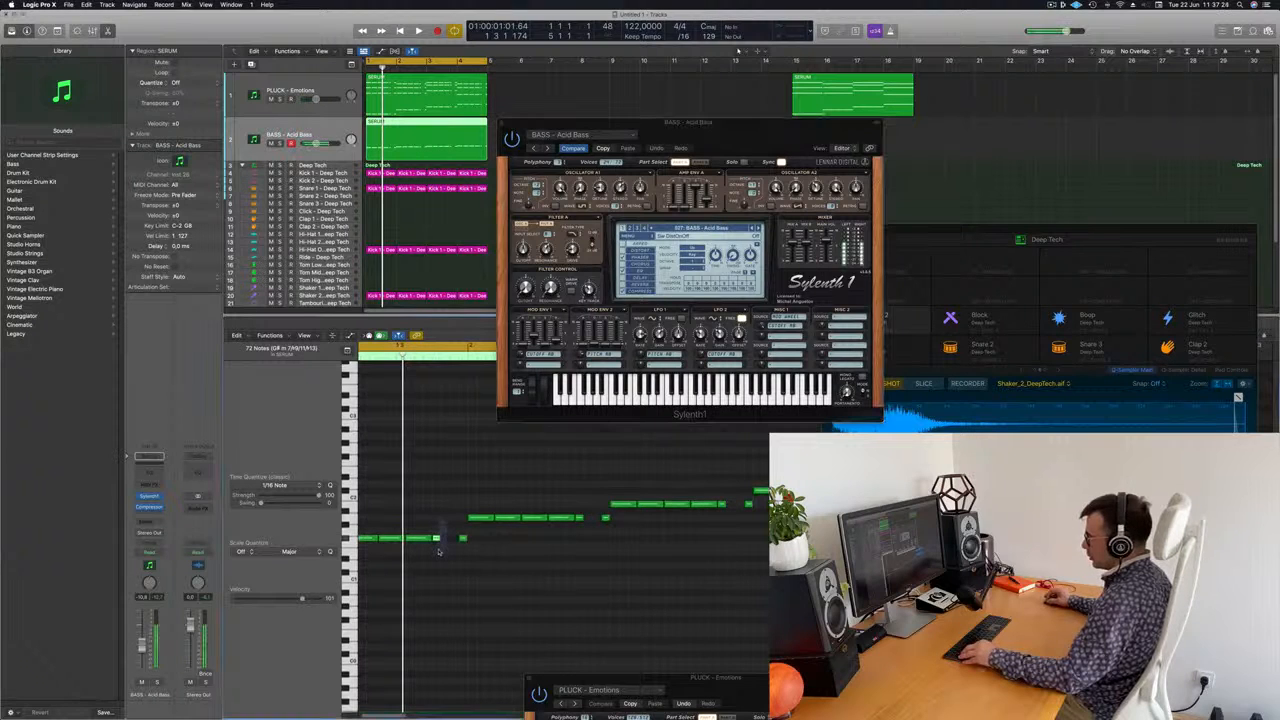
{"action": "left_click_drag", "start_coordinate": [436, 540], "coordinate": [449, 543]}
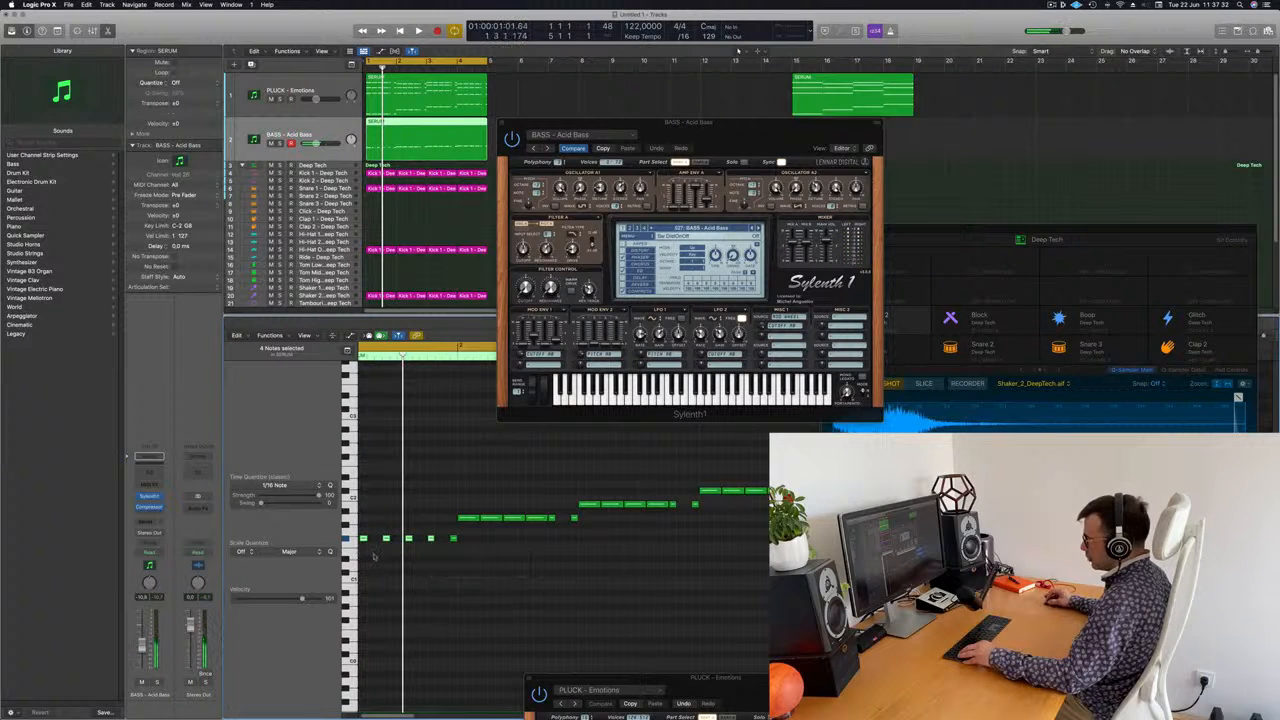
Play the loop and audition the Sylenth1 bass presets from BASS - Atlantis through BASS - Clicky Bass
{"action": "key", "text": "space"}
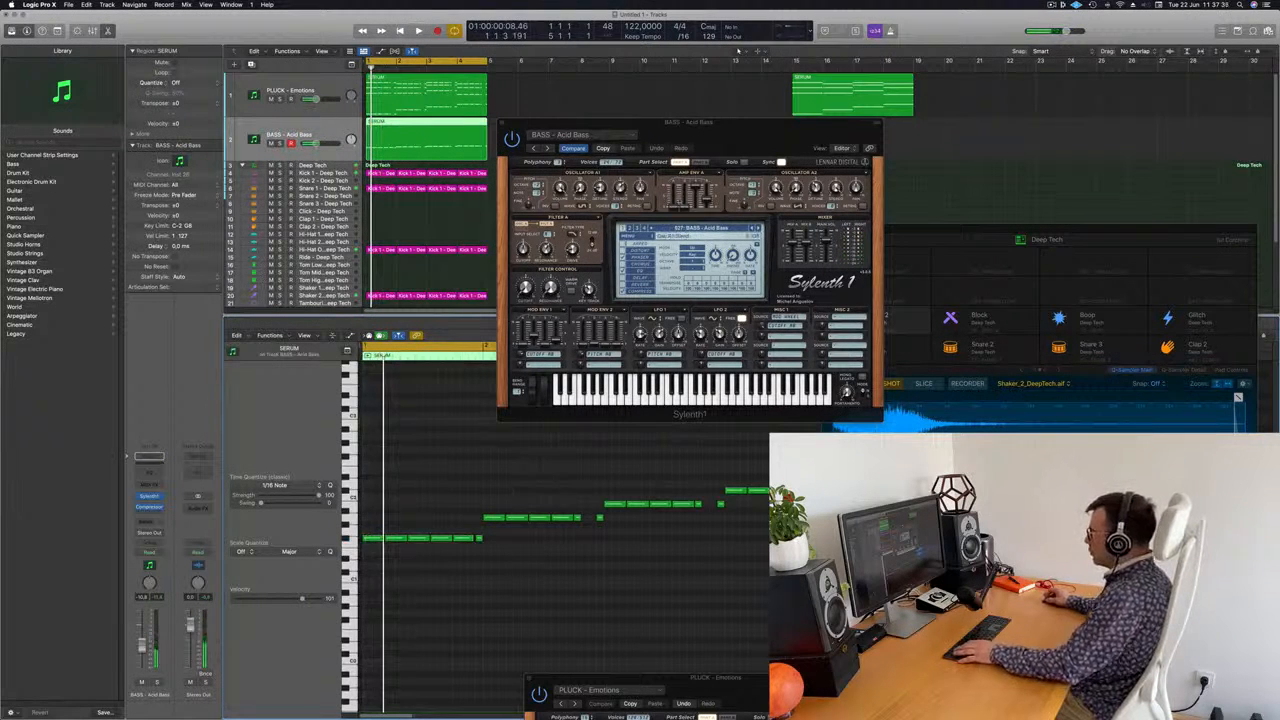
{"action": "left_click", "coordinate": [758, 228]}
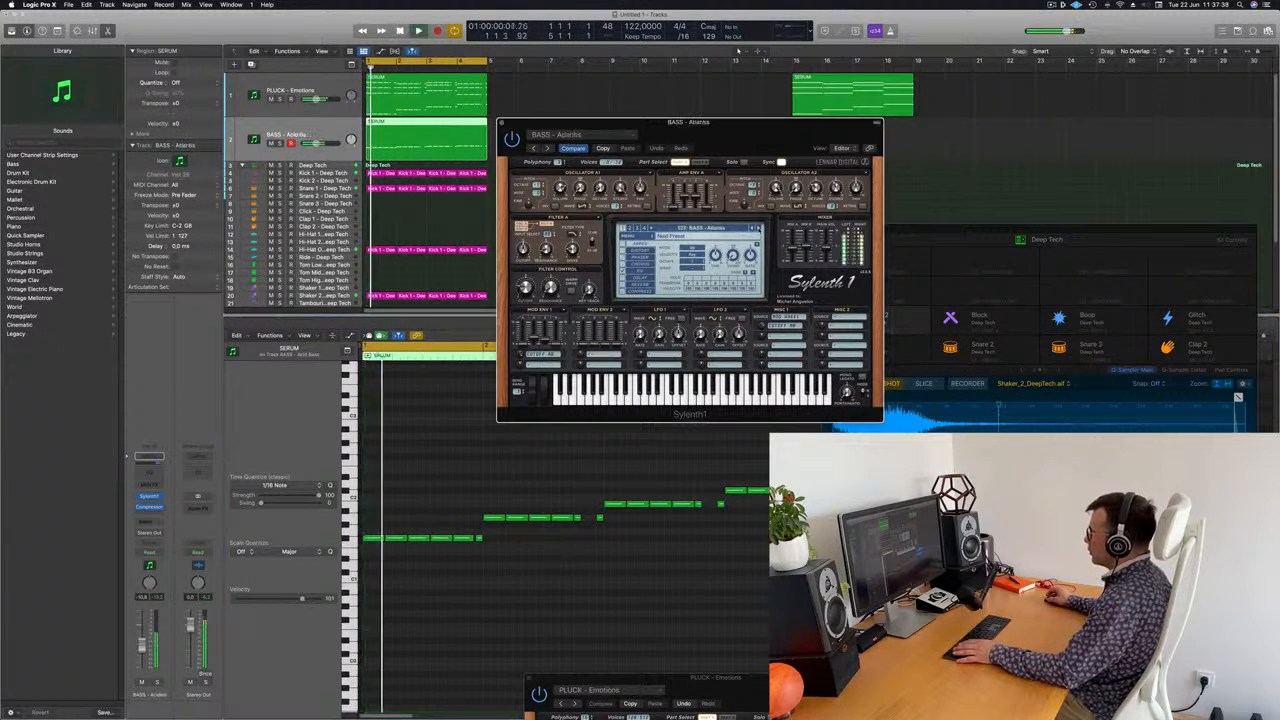
{"action": "left_click", "coordinate": [758, 228]}
{"action": "key", "text": "]"}
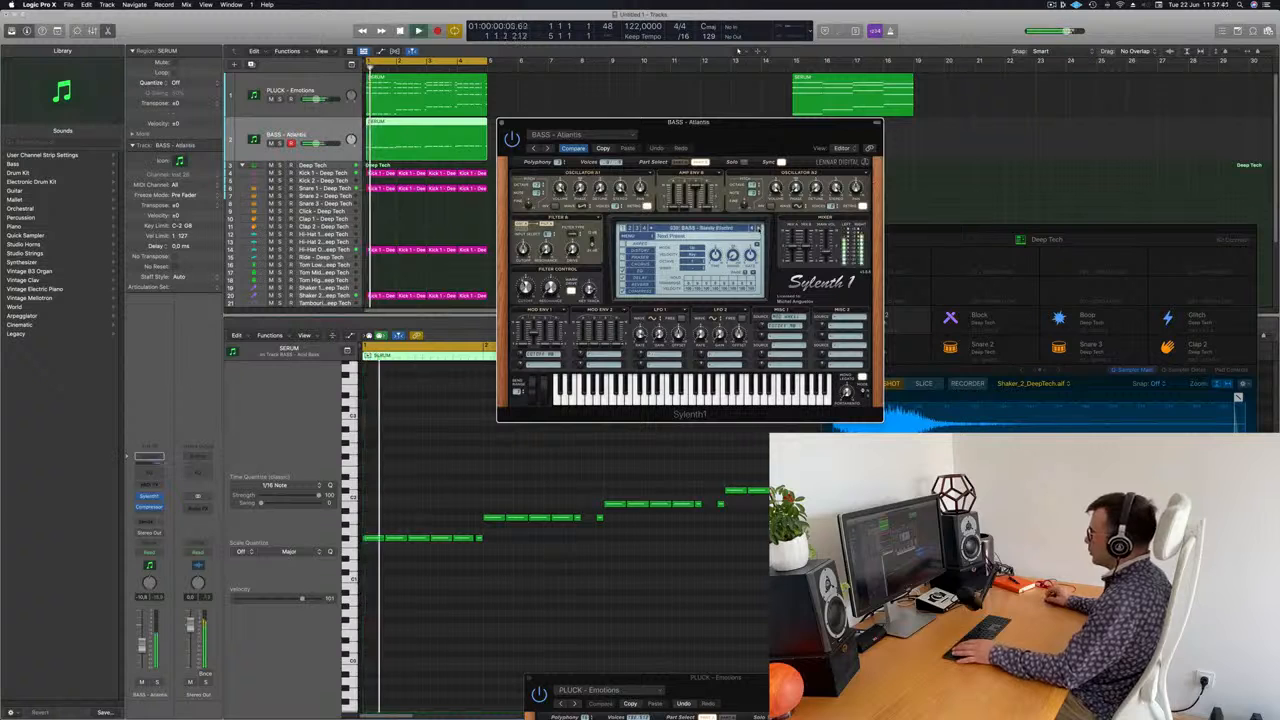
{"action": "left_click", "coordinate": [758, 229]}
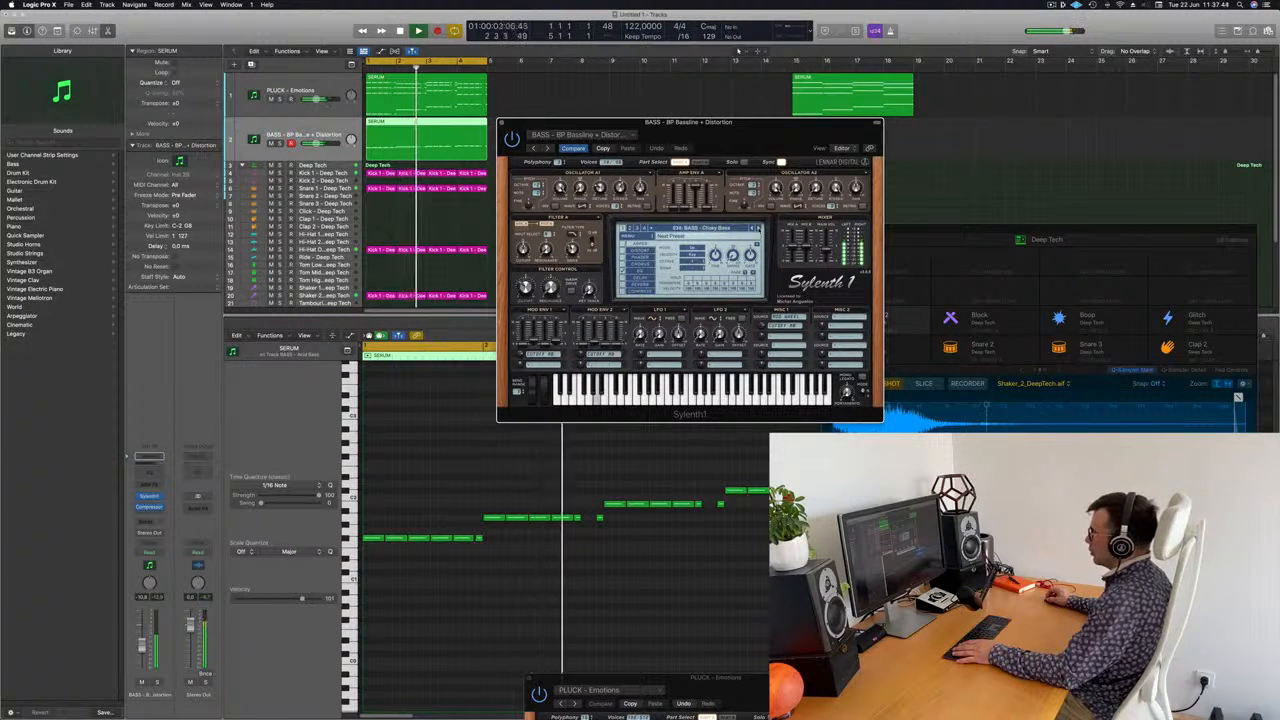
{"action": "key", "text": "]"}
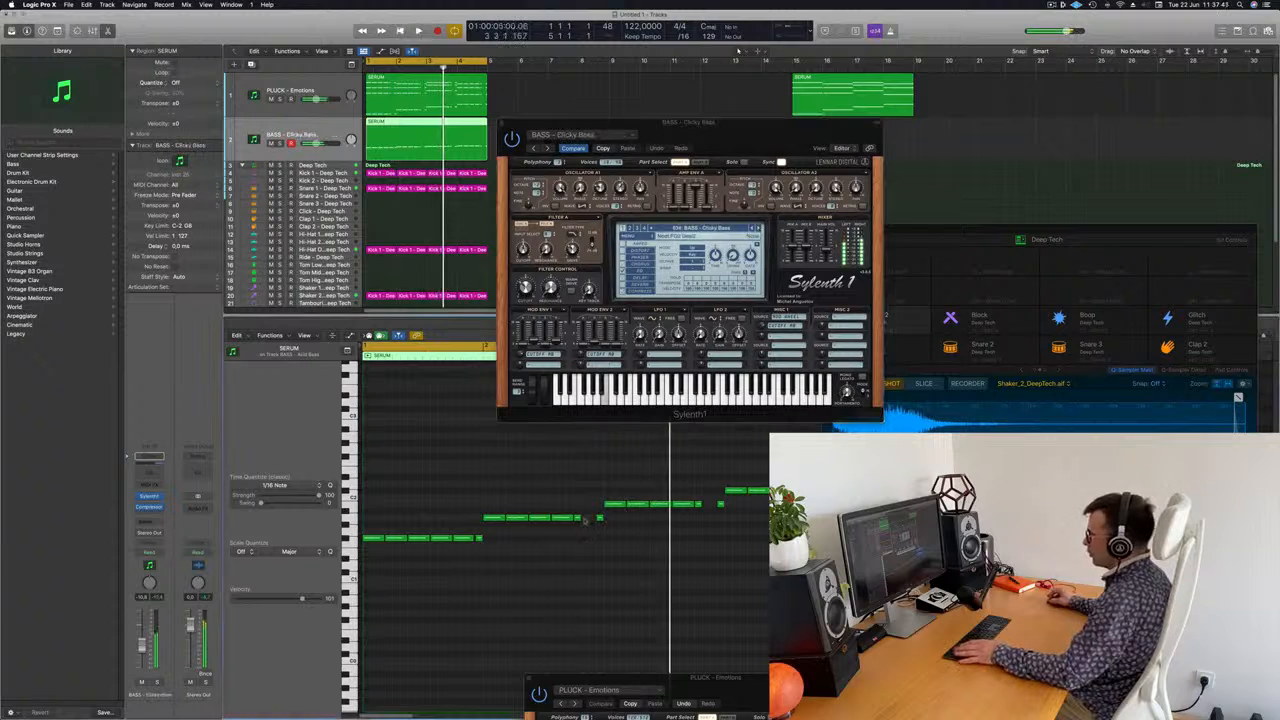
Lengthen the short fifth bass notes in bars 2 to 4 to match the longer notes before them
{"action": "left_click", "coordinate": [579, 517]}
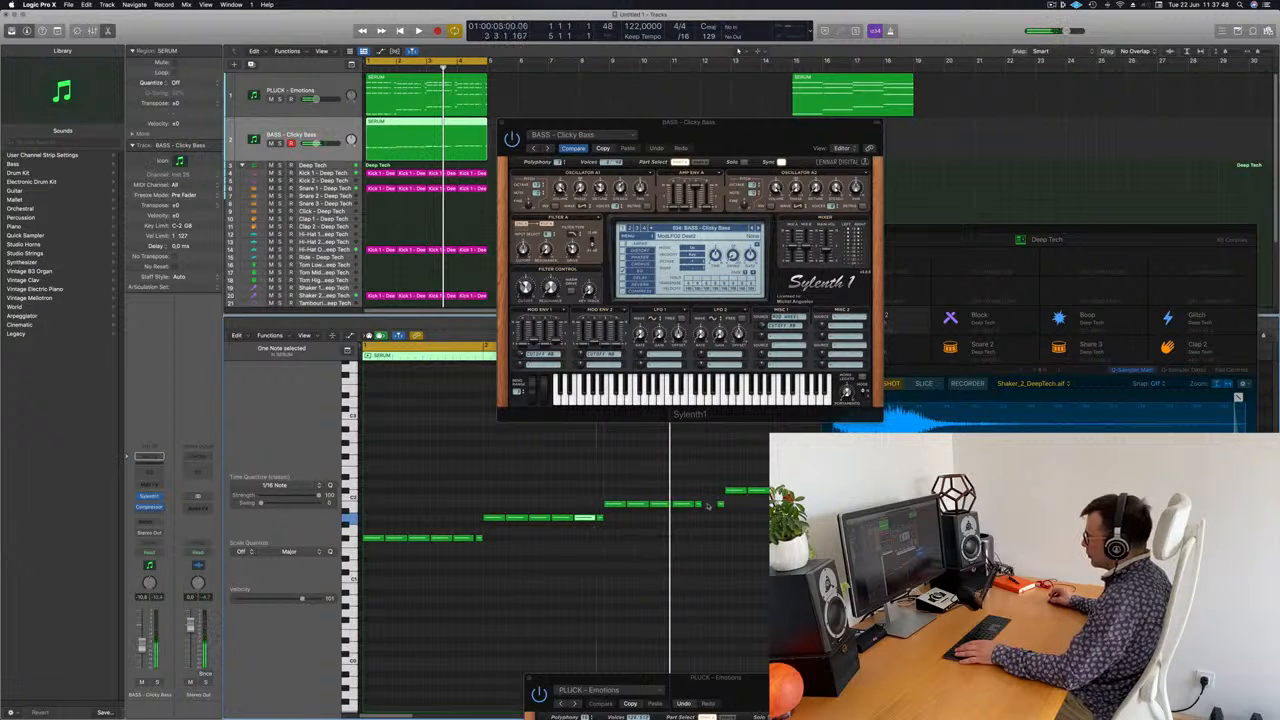
{"action": "scroll", "coordinate": [716, 505], "scroll_direction": "right", "scroll_amount": 1}
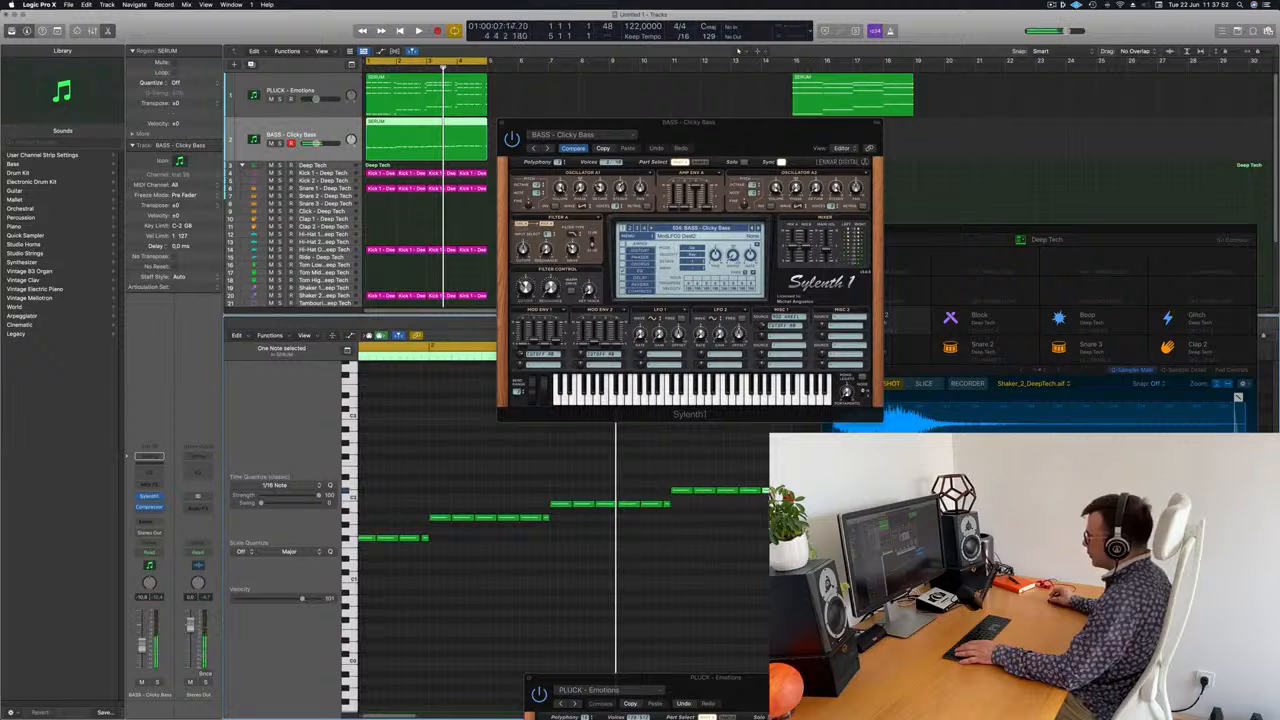
{"action": "mouse_move", "coordinate": [740, 127]}
{"action": "left_mouse_down"}
{"action": "mouse_move", "coordinate": [732, 135]}
{"action": "mouse_move", "coordinate": [761, 133]}
{"action": "left_mouse_up"}
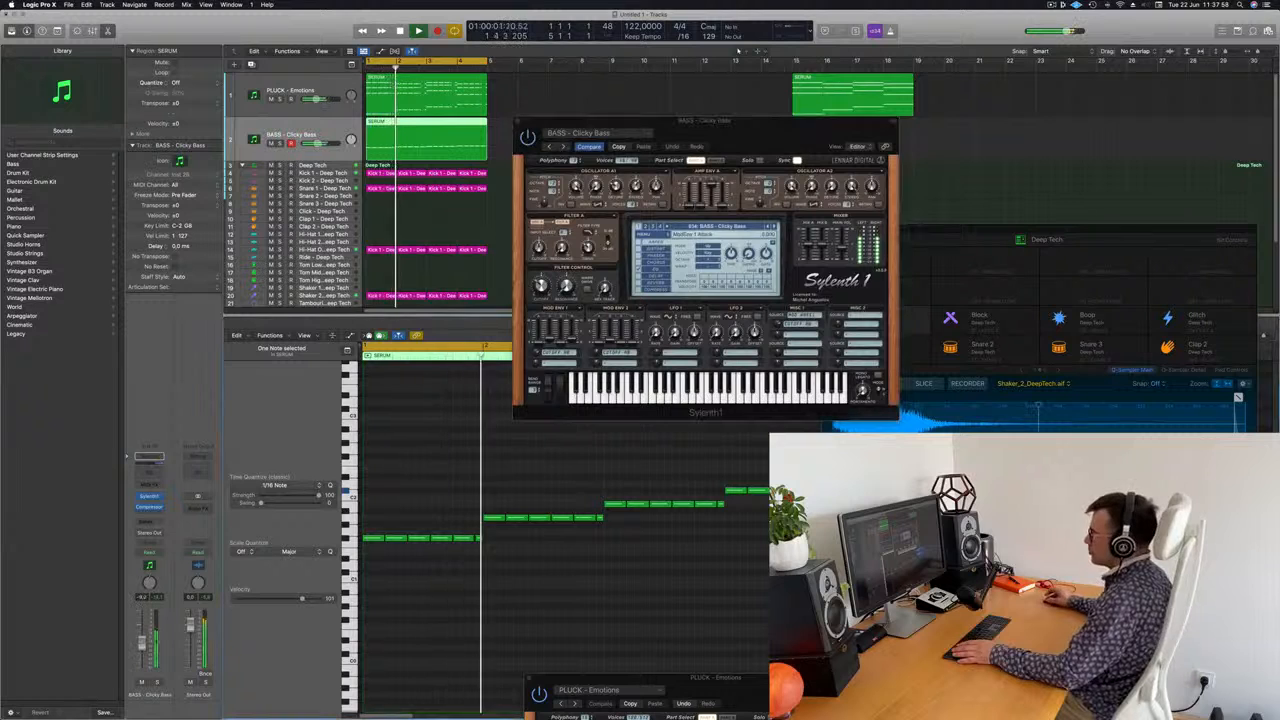
Replay the loop and audition the following bass presets, from BASS - Crunchy Bass through BASS - DnB Bass
{"action": "key", "text": "space"}
{"action": "key", "text": "space"}
{"action": "left_click", "coordinate": [618, 146]}
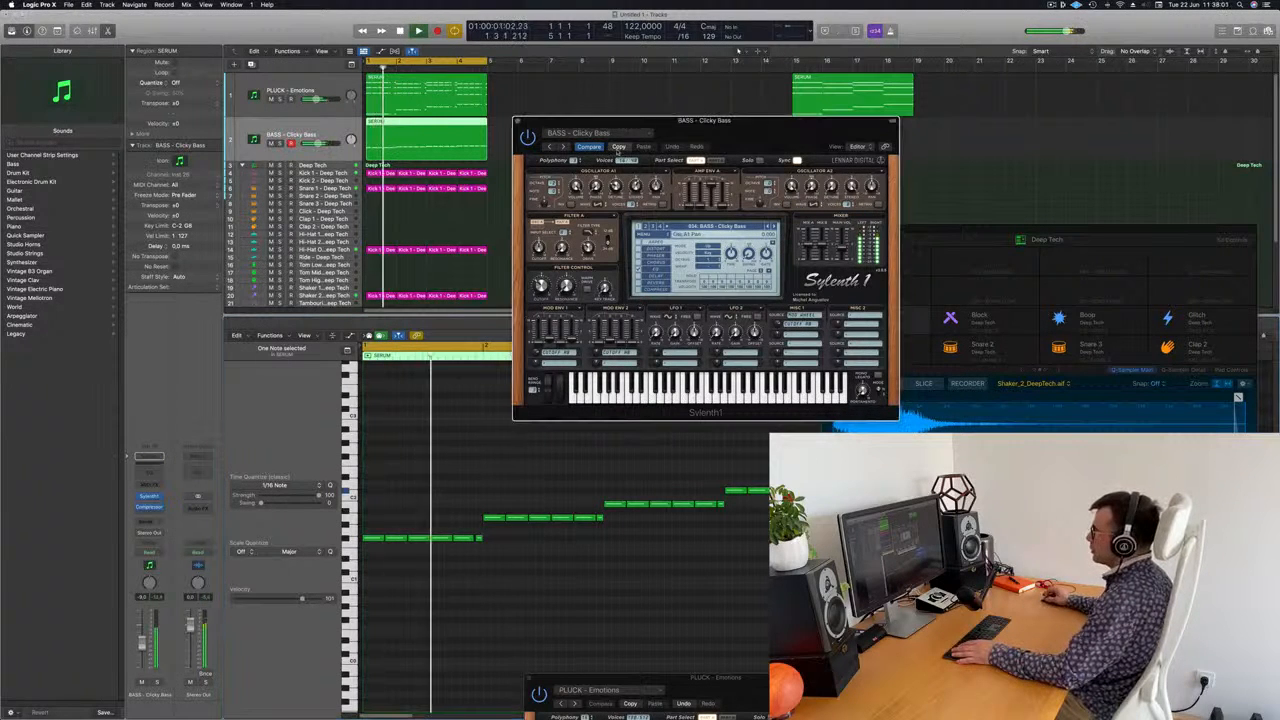
{"action": "left_click", "coordinate": [774, 227]}
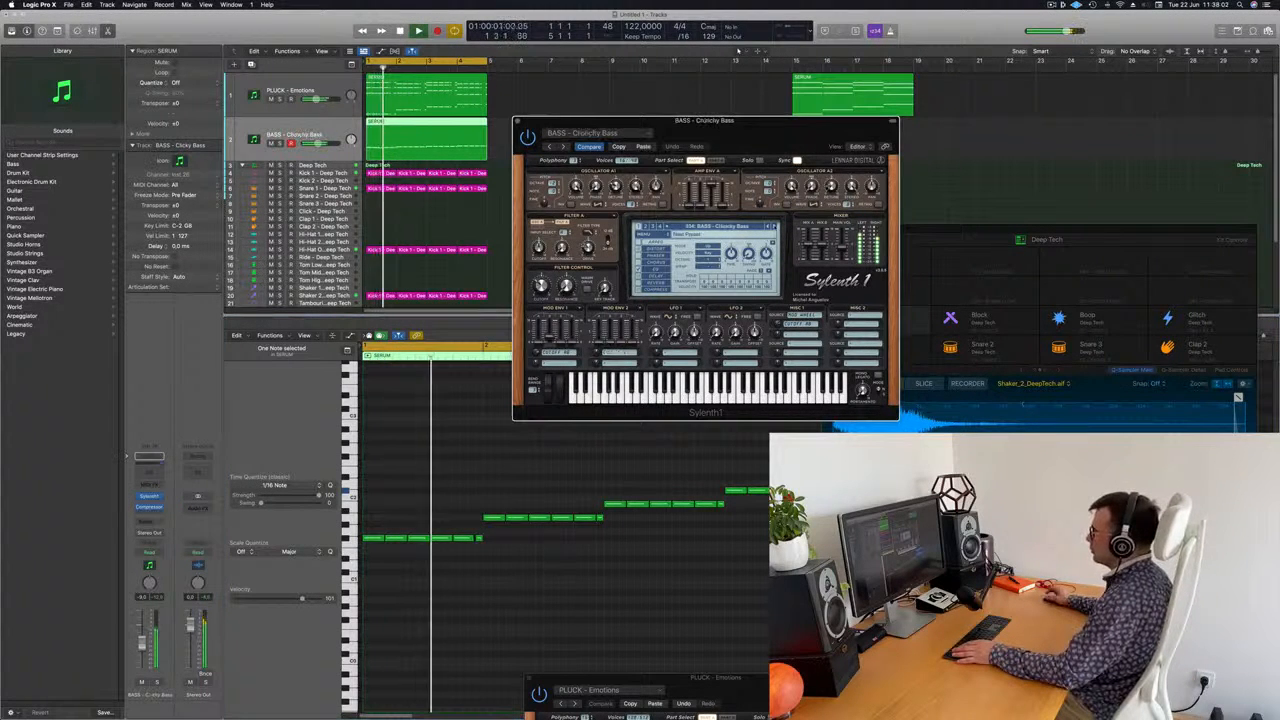
{"action": "left_click", "coordinate": [774, 227]}
{"action": "left_click", "coordinate": [774, 227]}
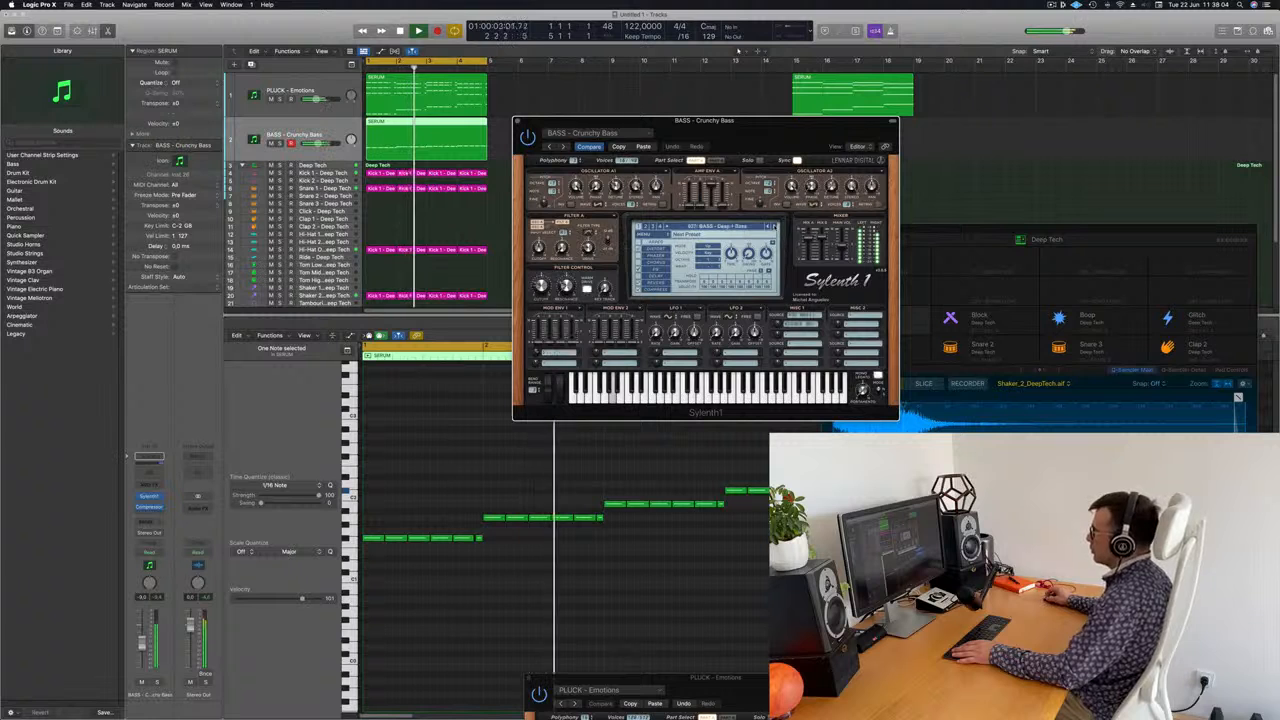
{"action": "left_click", "coordinate": [774, 227]}
{"action": "left_click", "coordinate": [774, 227]}
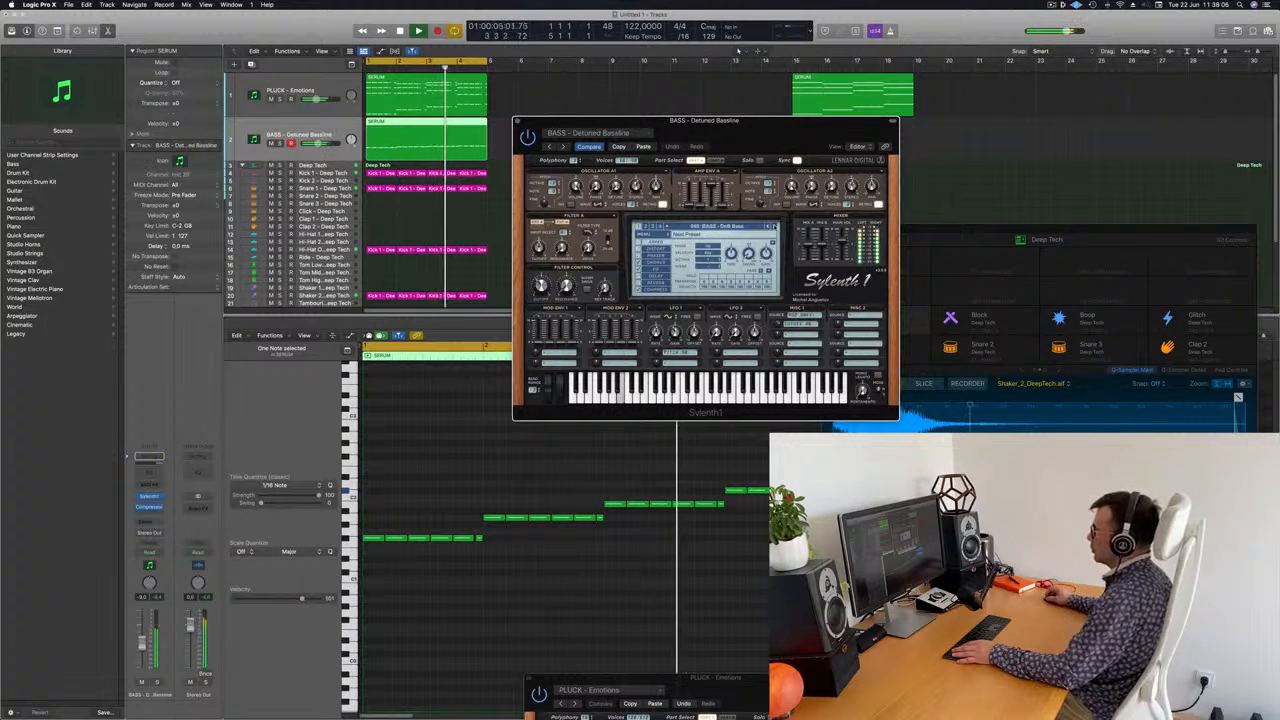
{"action": "left_click_drag", "start_coordinate": [794, 132], "coordinate": [740, 189]}
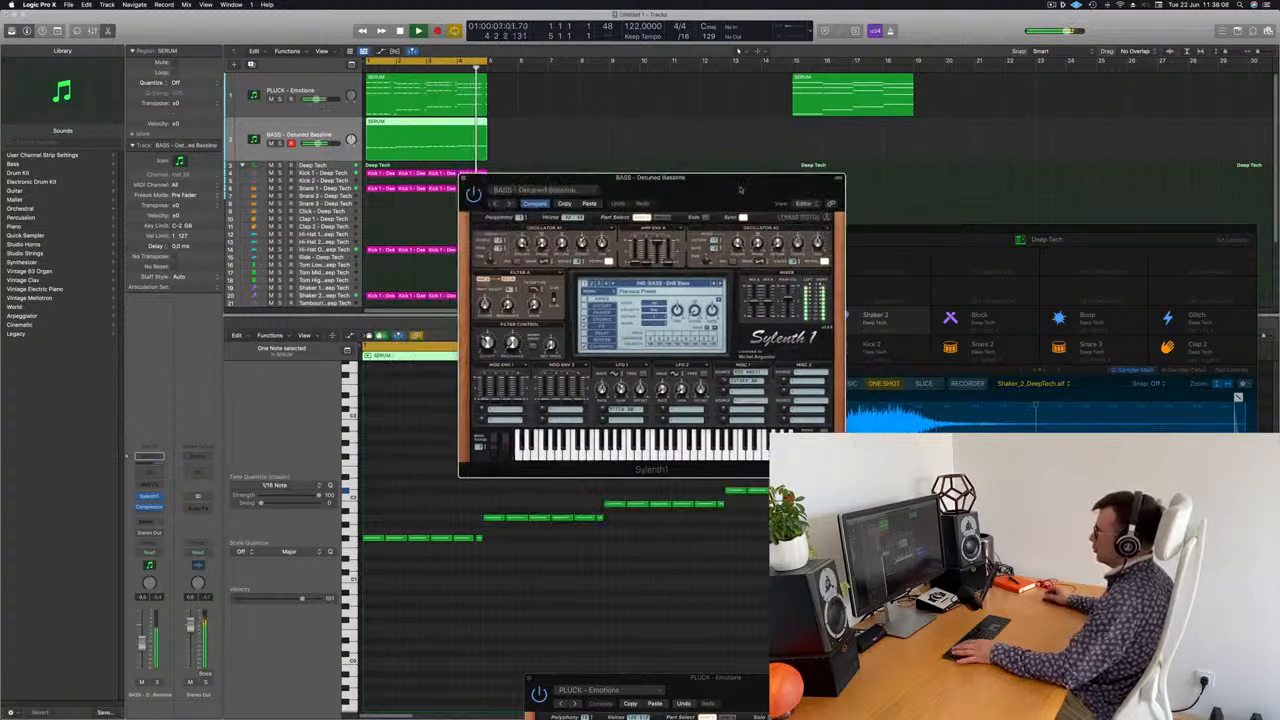
{"action": "key", "text": "]"}
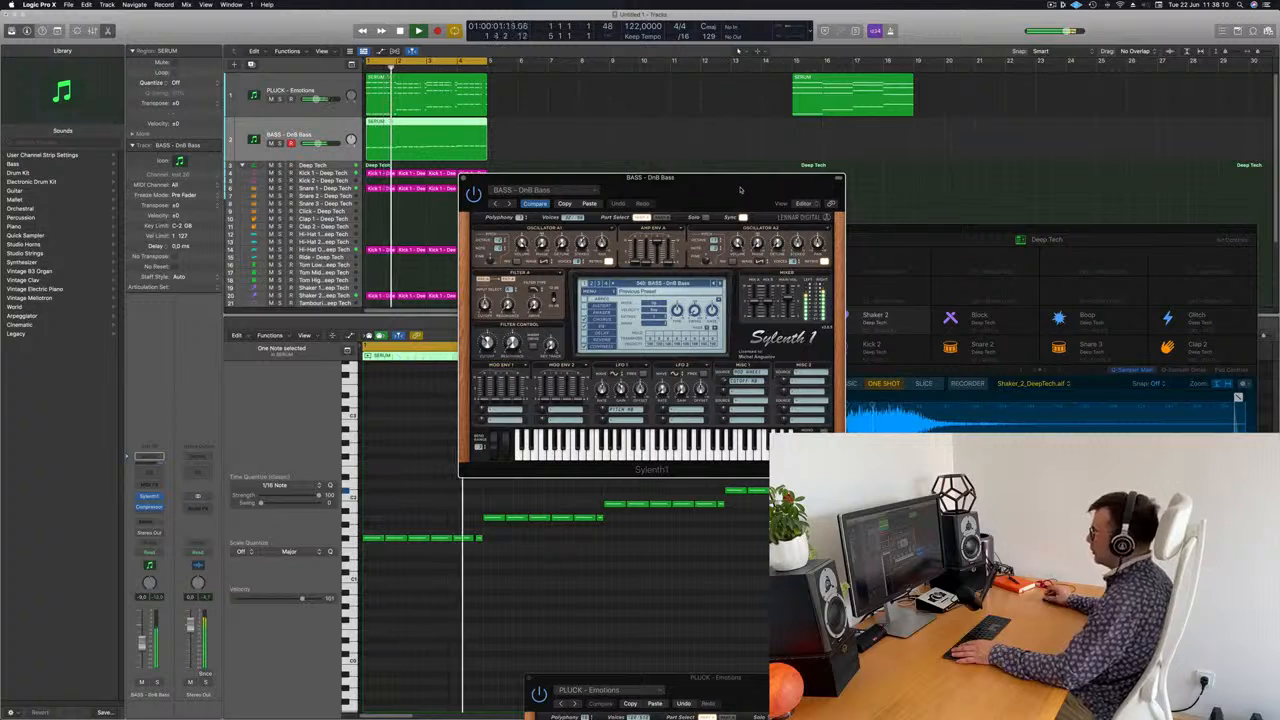
Clear the Pitch A and B destination of LFO 1 in the DnB Bass preset and replay the loop
{"action": "key", "text": "space"}
{"action": "key", "text": "space"}
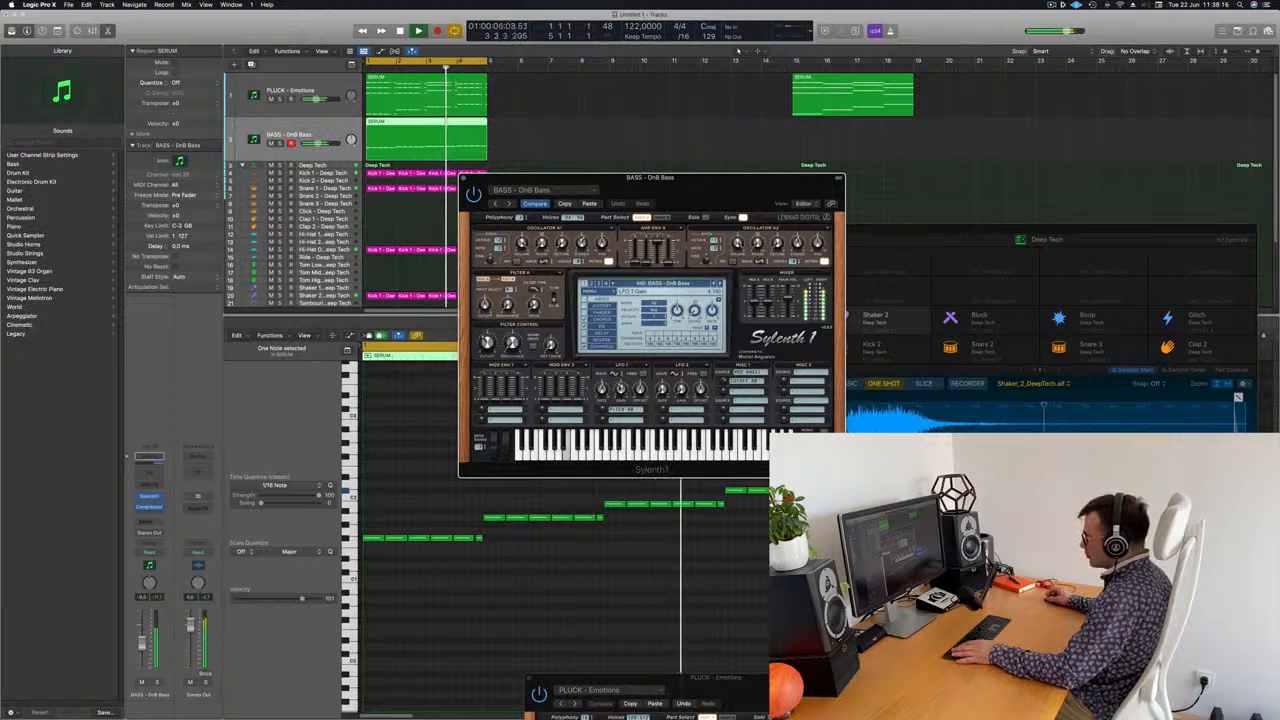
{"action": "key", "text": "space"}
{"action": "key", "text": "space"}
{"action": "left_click", "coordinate": [608, 409]}
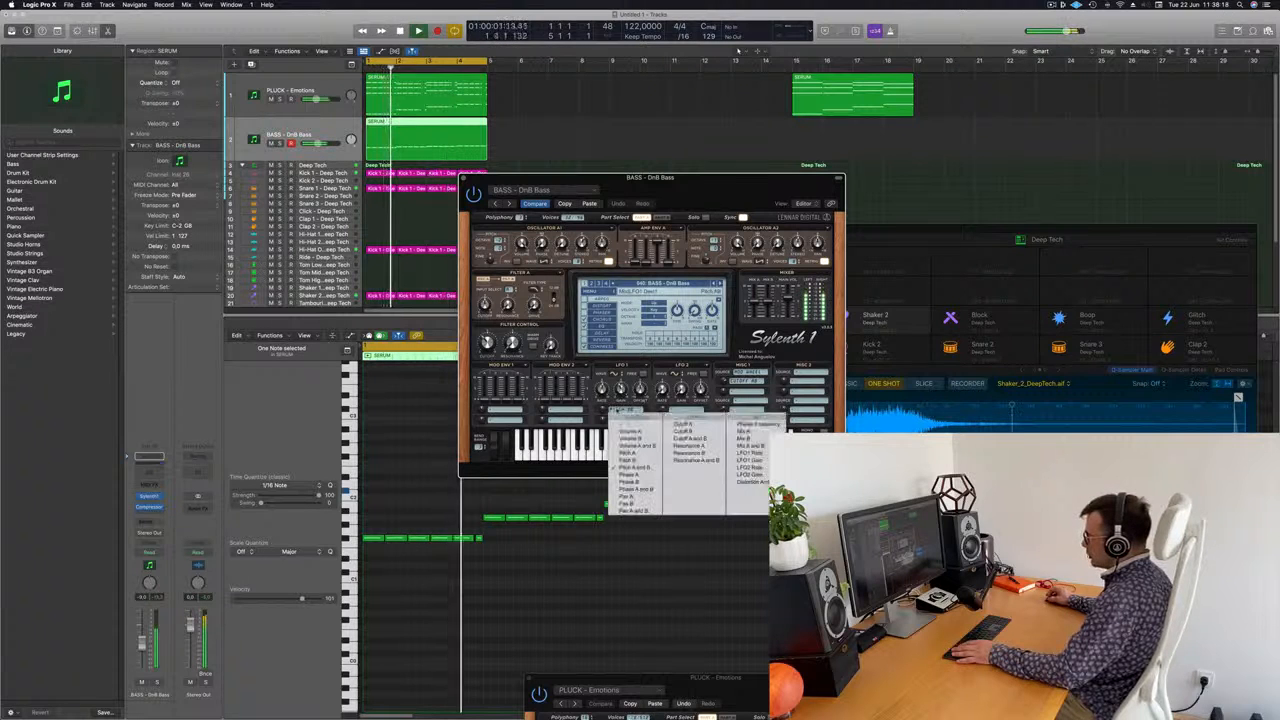
{"action": "left_click", "coordinate": [627, 431]}
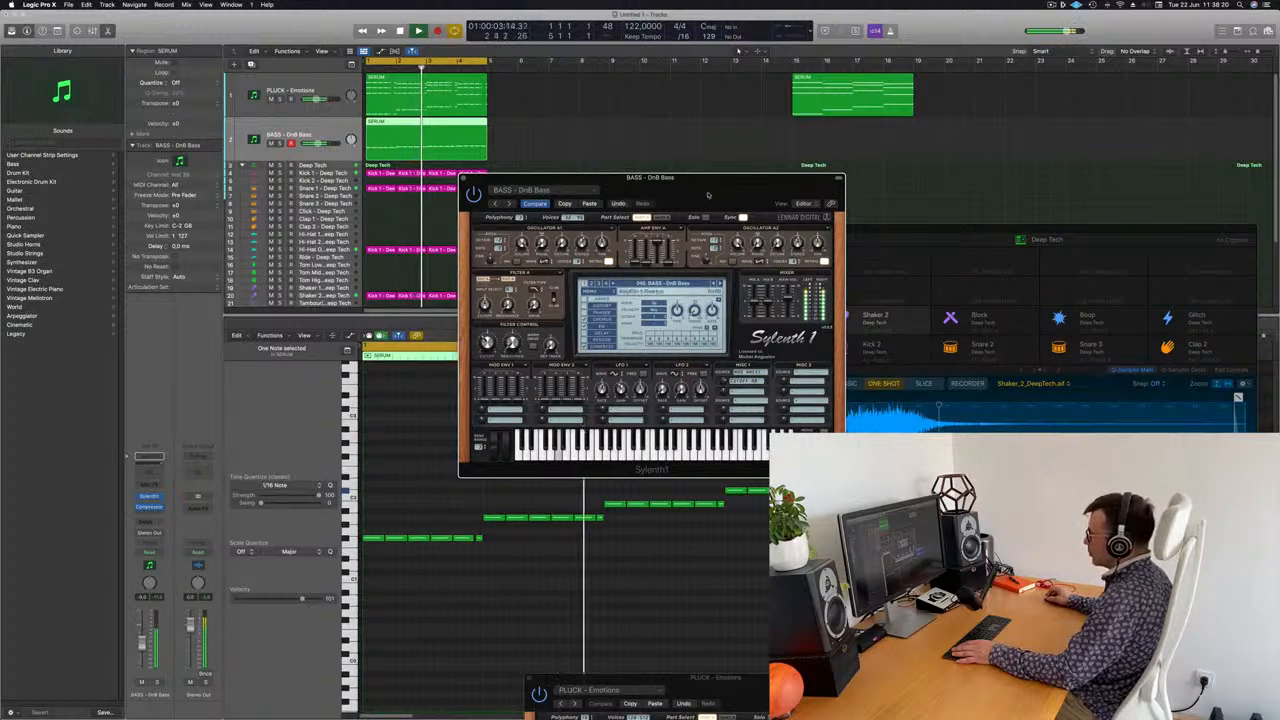
{"action": "left_click_drag", "start_coordinate": [708, 194], "coordinate": [731, 181]}
{"action": "key", "text": "space"}
{"action": "key", "text": "space"}
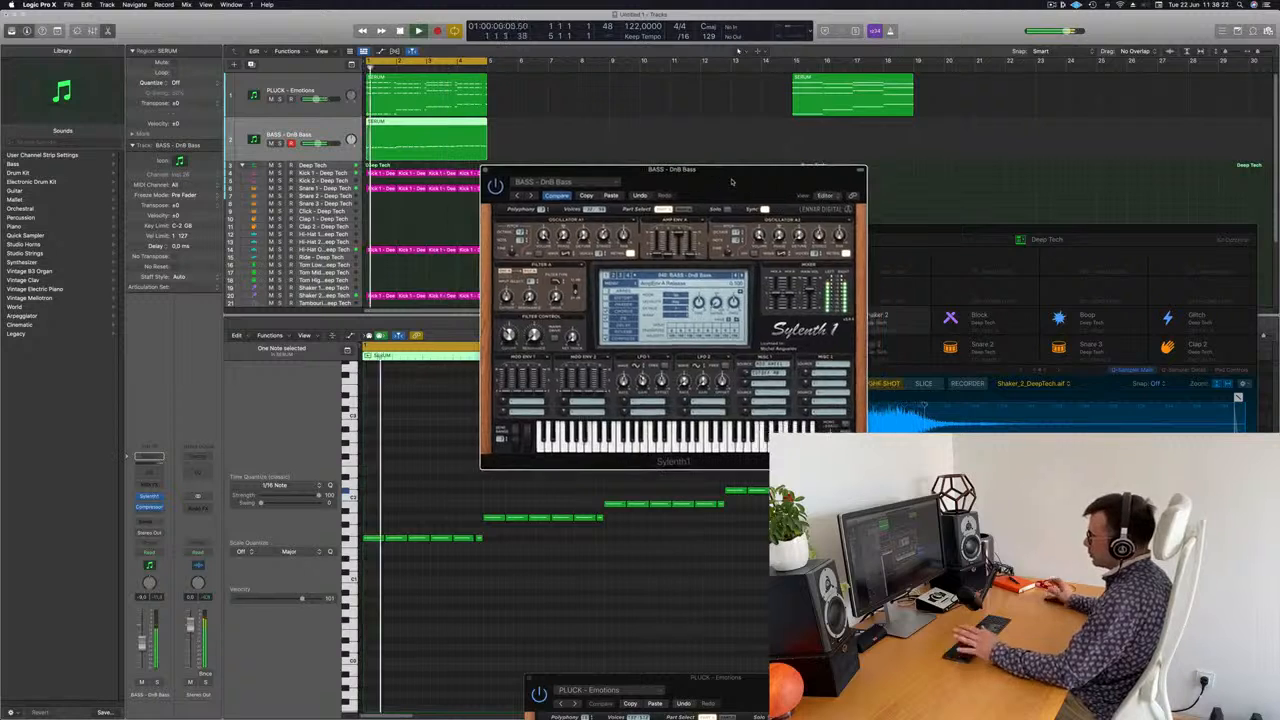
{"action": "key", "text": "space"}
{"action": "key", "text": "space"}
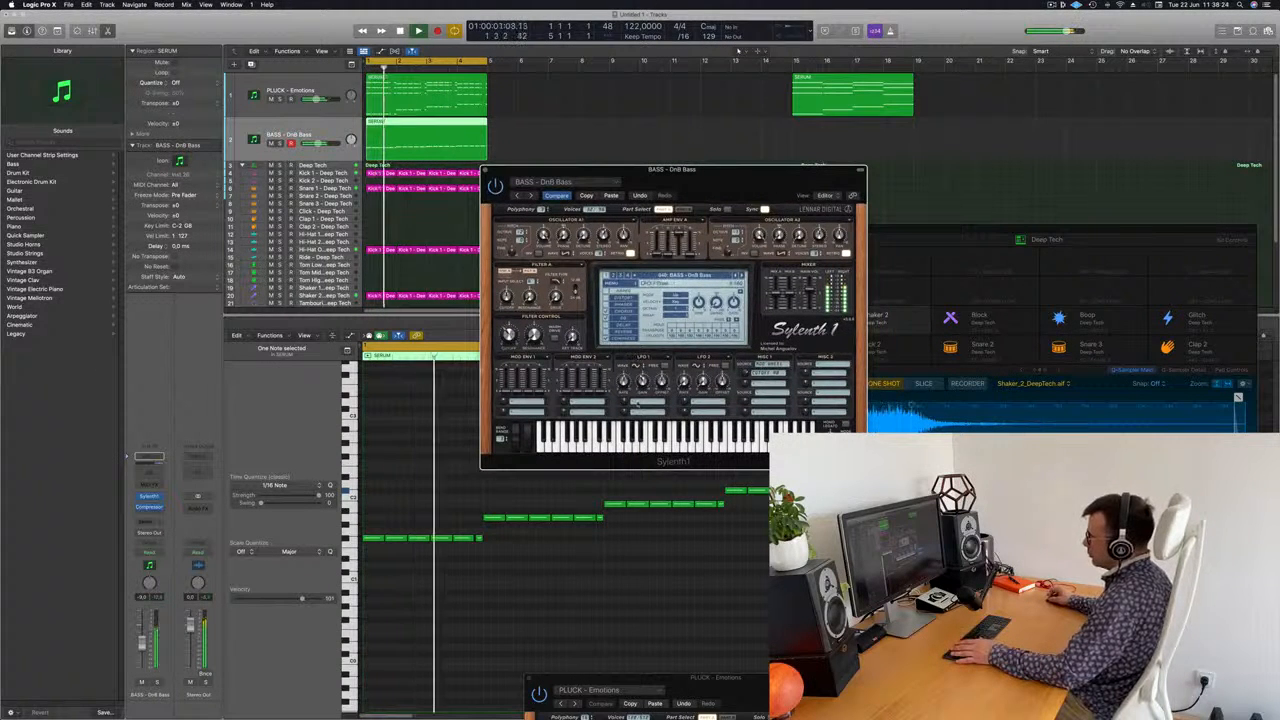
Try Pitch A as the LFO 1 destination, clear it again, and solo the bass track to check LFO 1
{"action": "left_click", "coordinate": [634, 404]}
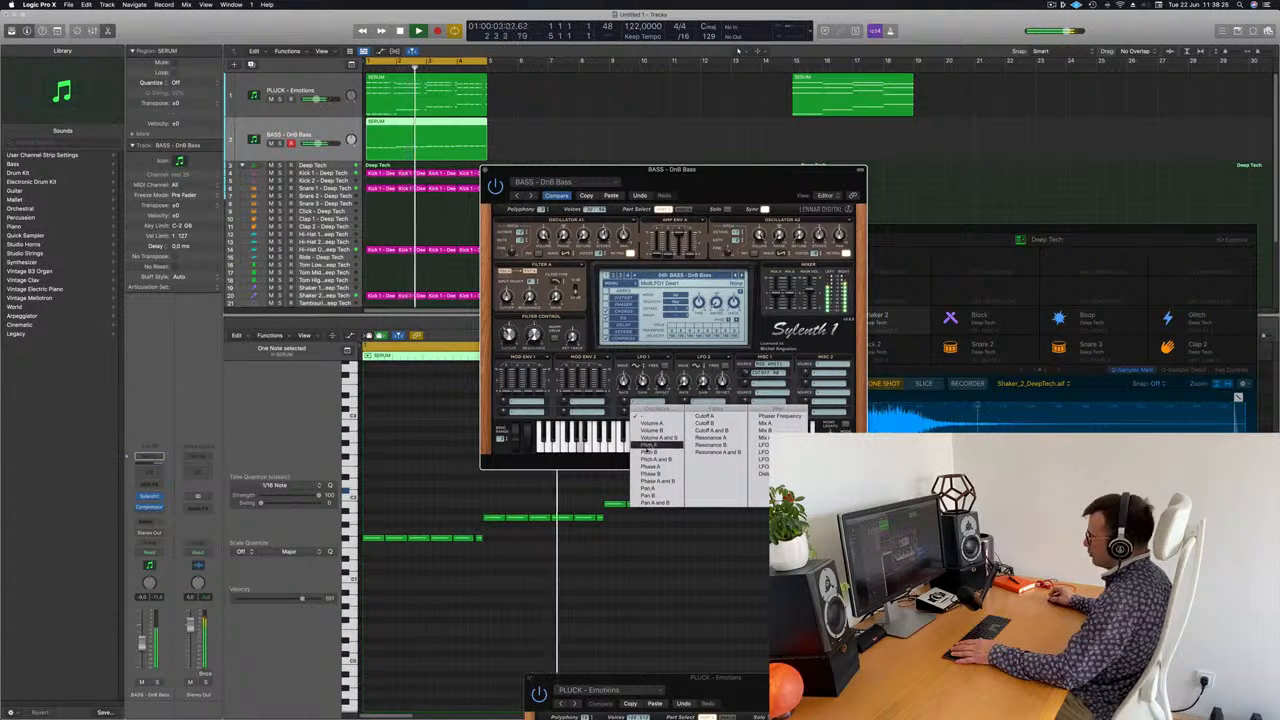
{"action": "left_click", "coordinate": [648, 444]}
{"action": "left_click", "coordinate": [636, 403]}
{"action": "left_click", "coordinate": [643, 416]}
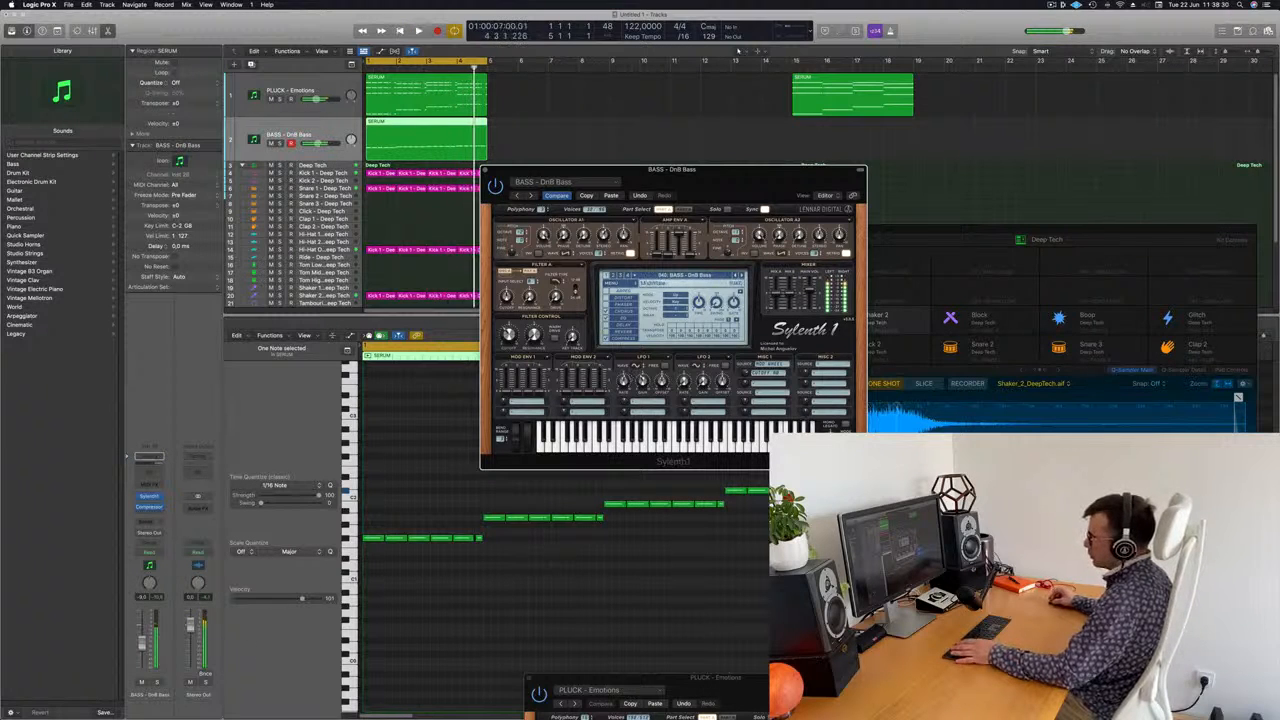
{"action": "key", "text": "s"}
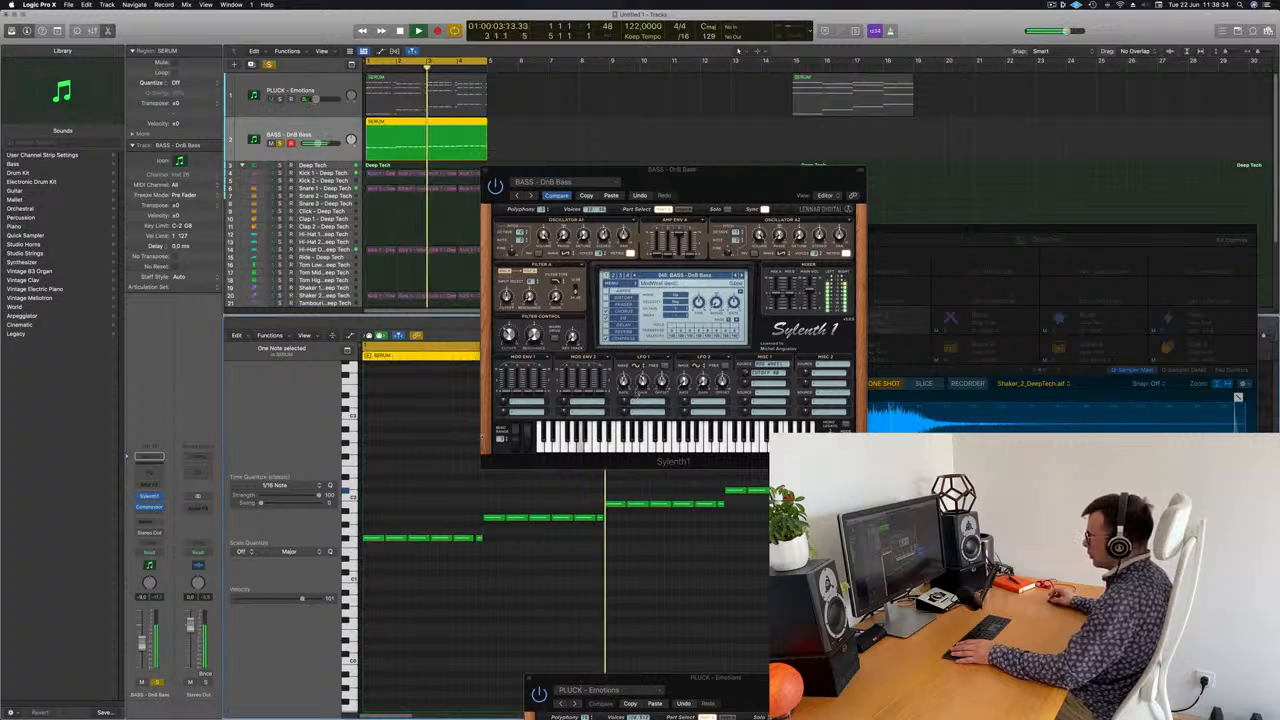
{"action": "left_click", "coordinate": [643, 382]}
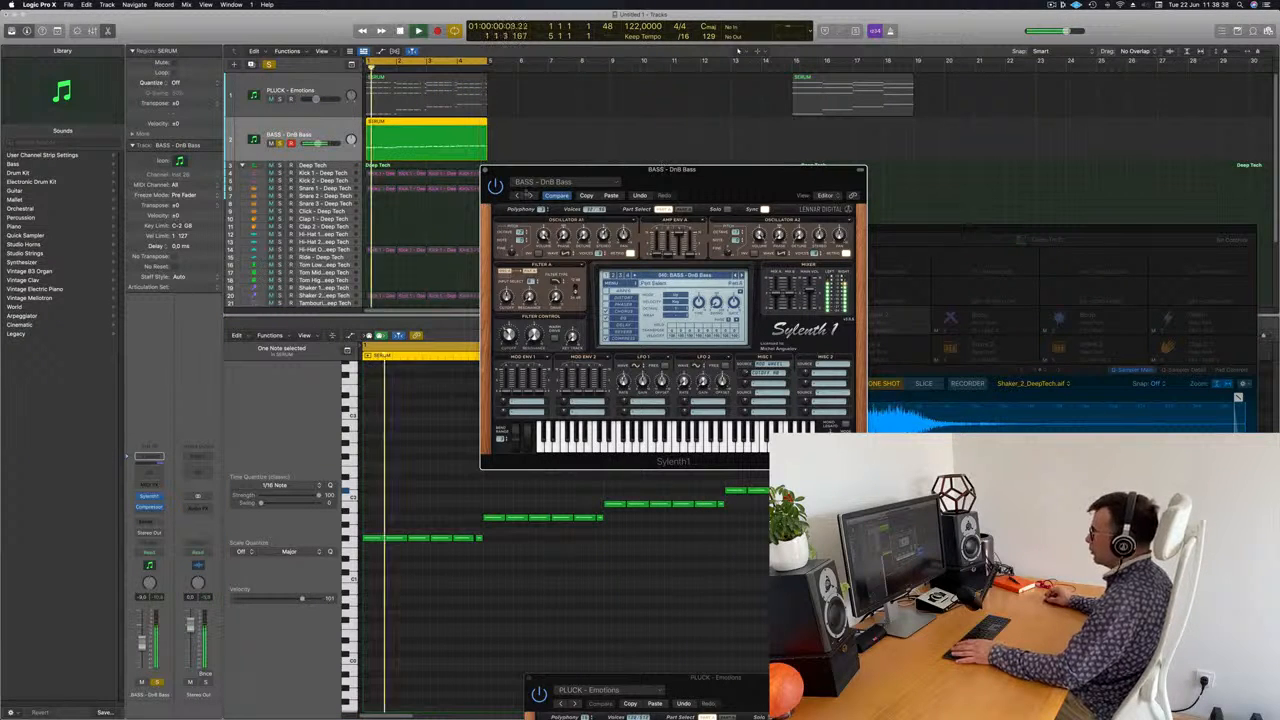
Unsolo the bass track and audition the BASS - Electro Addicted and BASS - Fat Bass presets with the loop
{"action": "left_click", "coordinate": [530, 195]}
{"action": "key", "text": "space"}
{"action": "left_click", "coordinate": [155, 682]}
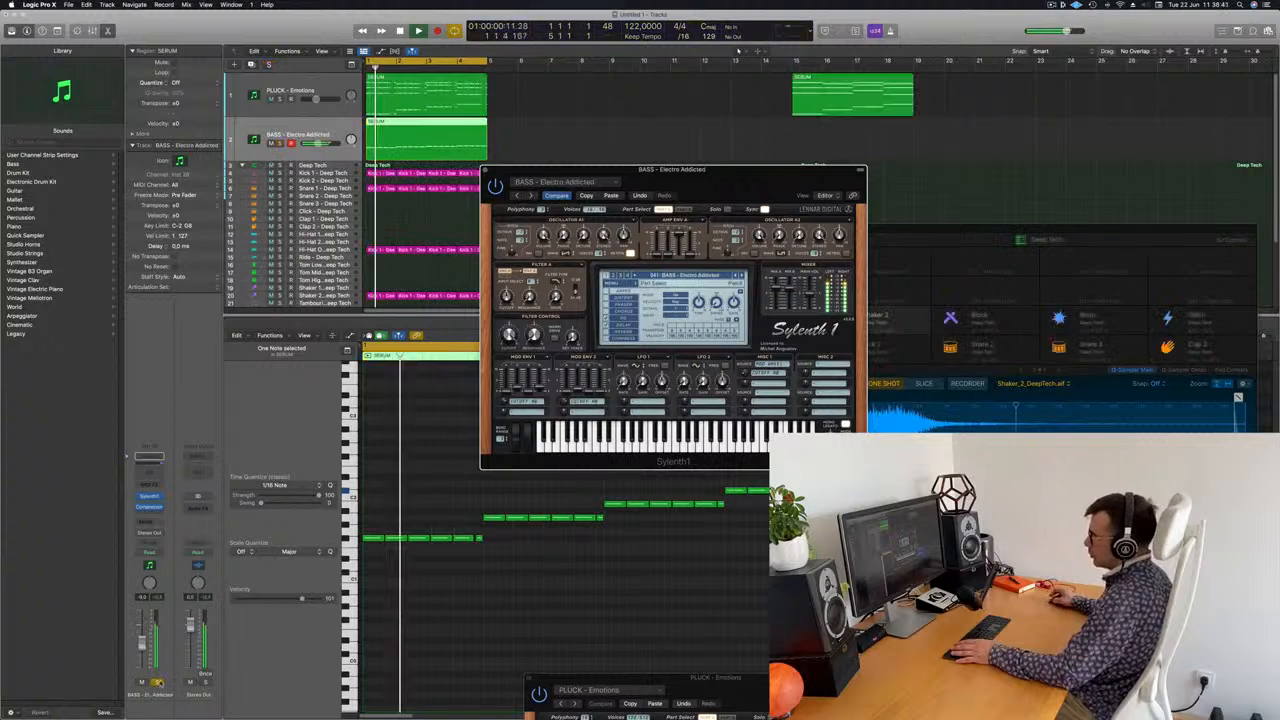
{"action": "key", "text": "space"}
{"action": "key", "text": "space"}
{"action": "left_click", "coordinate": [533, 195]}
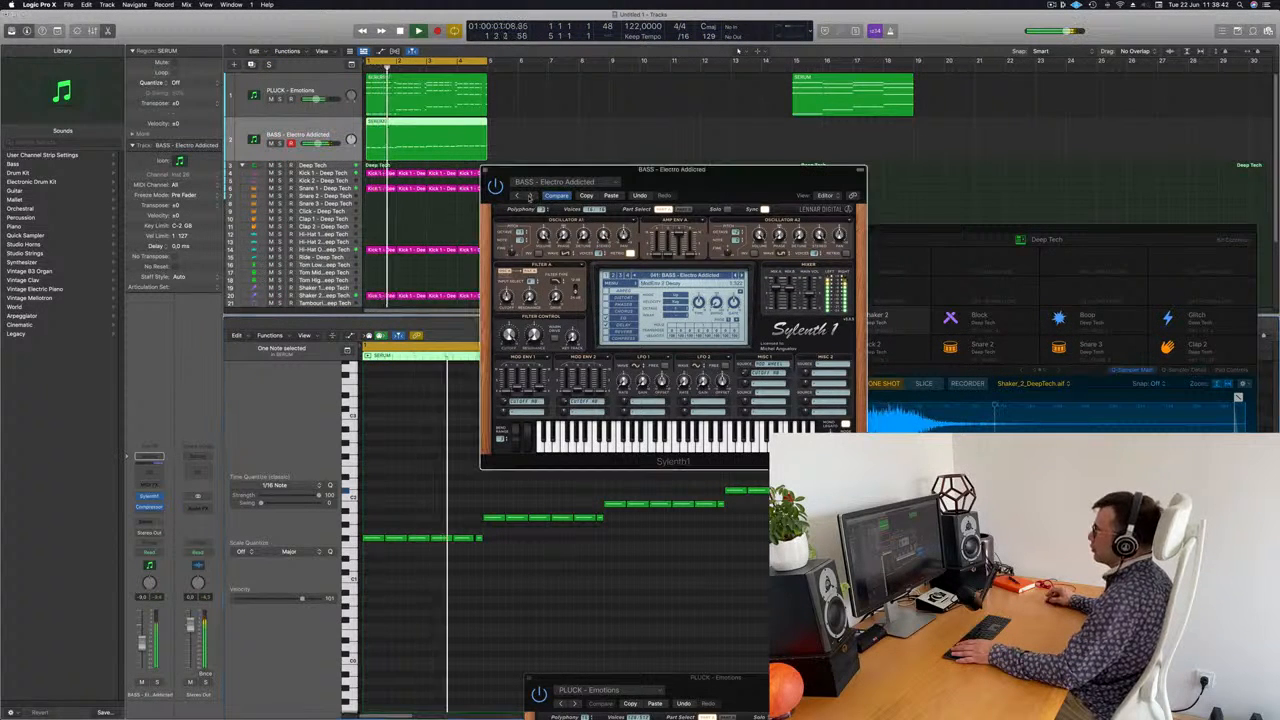
{"action": "left_click", "coordinate": [530, 195]}
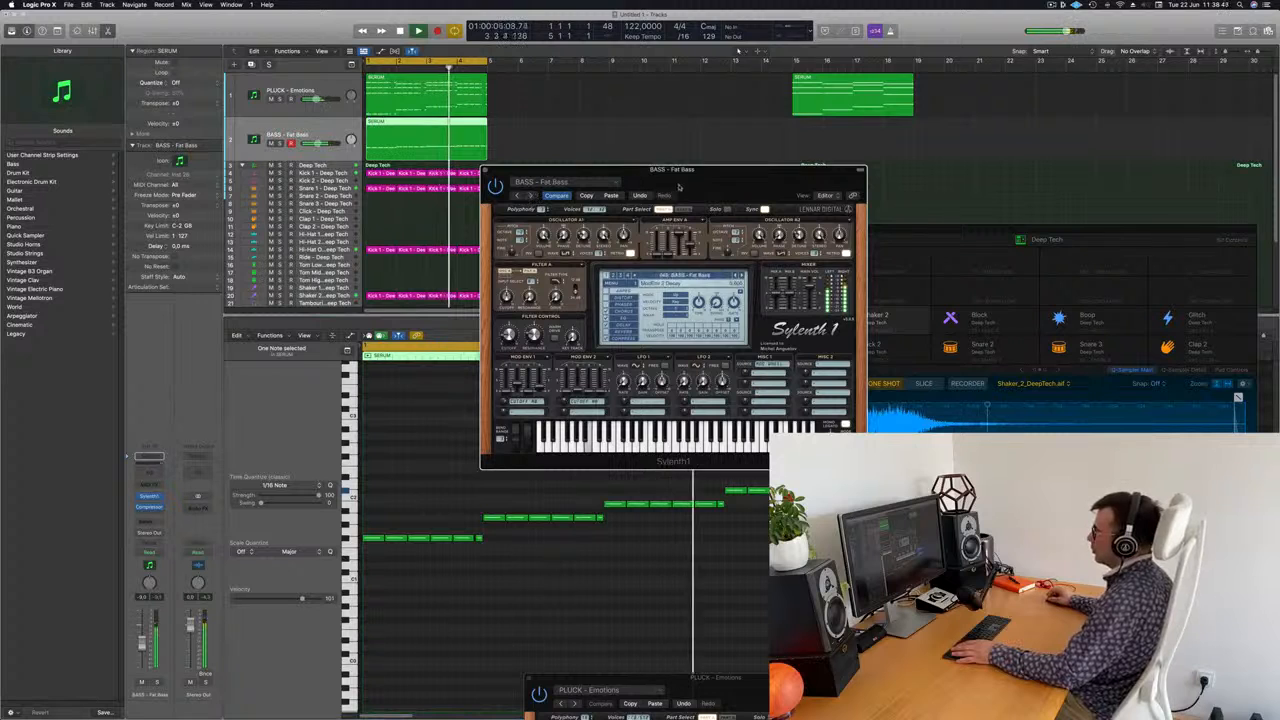
{"action": "left_click_drag", "start_coordinate": [678, 187], "coordinate": [776, 238]}
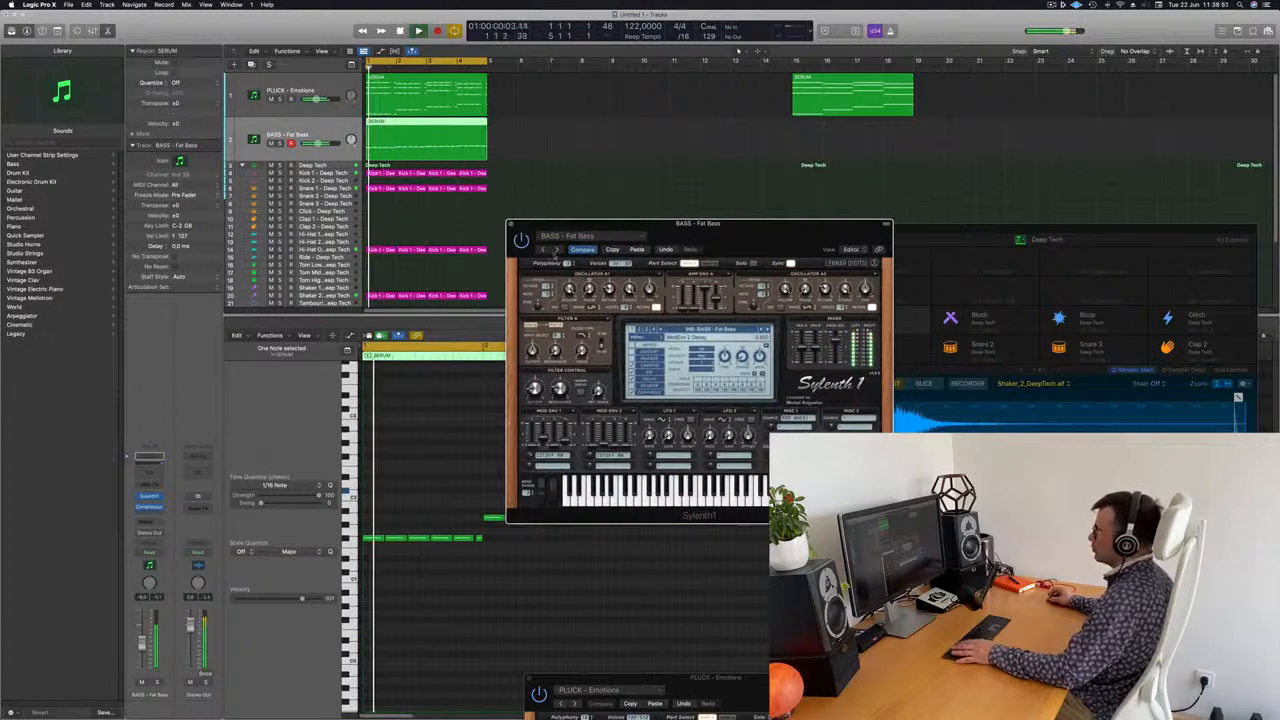
Audition the BASS - Felicity and BASS - Get Outta My Way presets, soloing the bass track briefly for the latter
{"action": "left_click", "coordinate": [557, 249]}
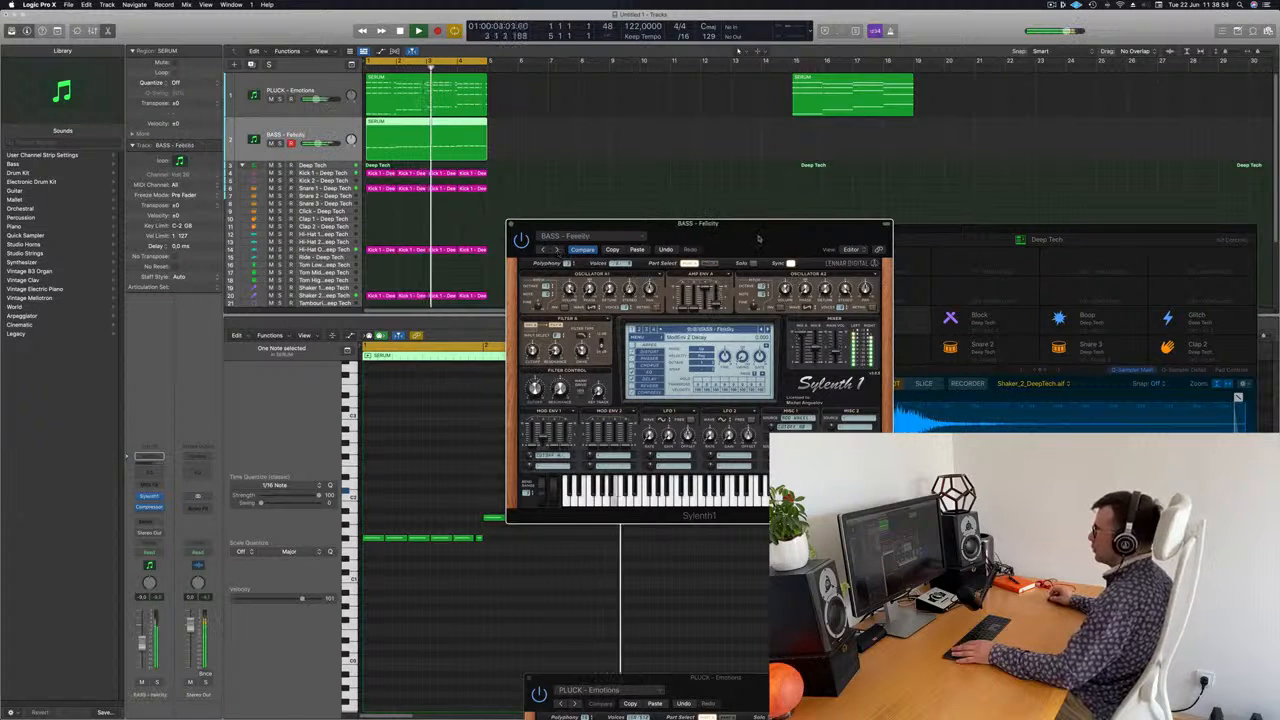
{"action": "left_click", "coordinate": [557, 249]}
{"action": "left_click_drag", "start_coordinate": [768, 243], "coordinate": [780, 220]}
{"action": "left_click", "coordinate": [480, 259]}
{"action": "left_click", "coordinate": [156, 683]}
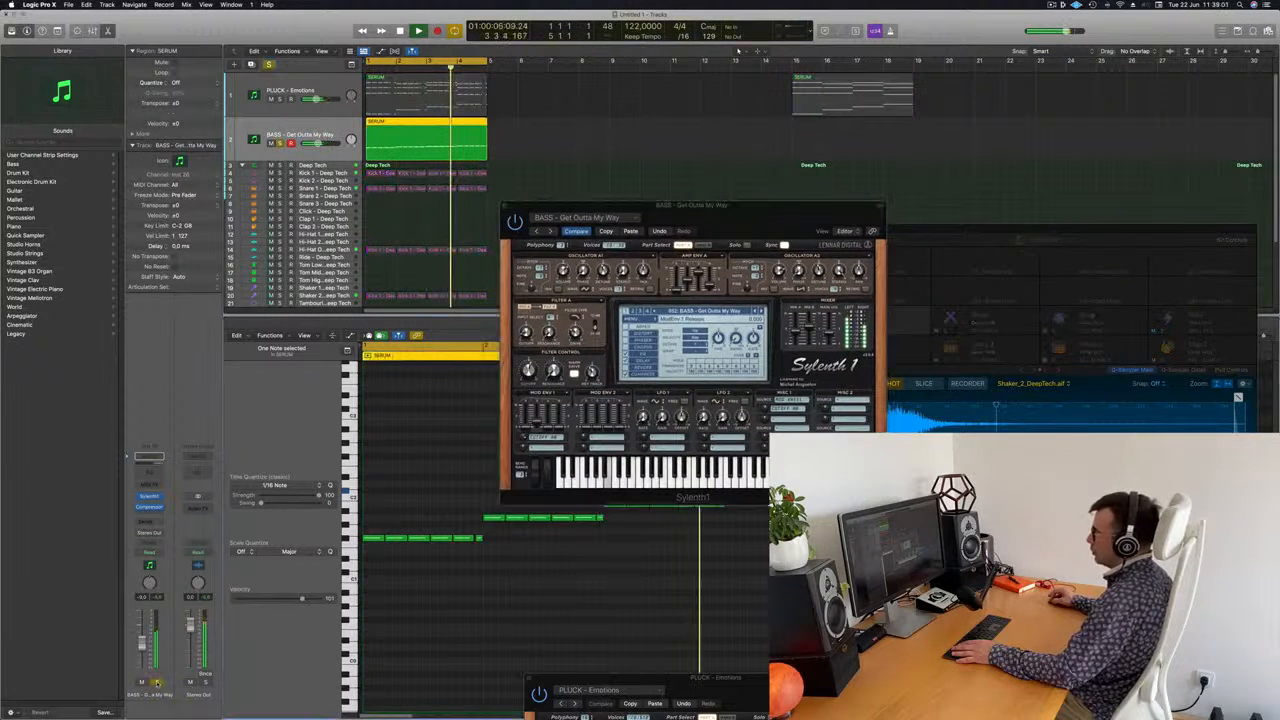
{"action": "left_click", "coordinate": [156, 683]}
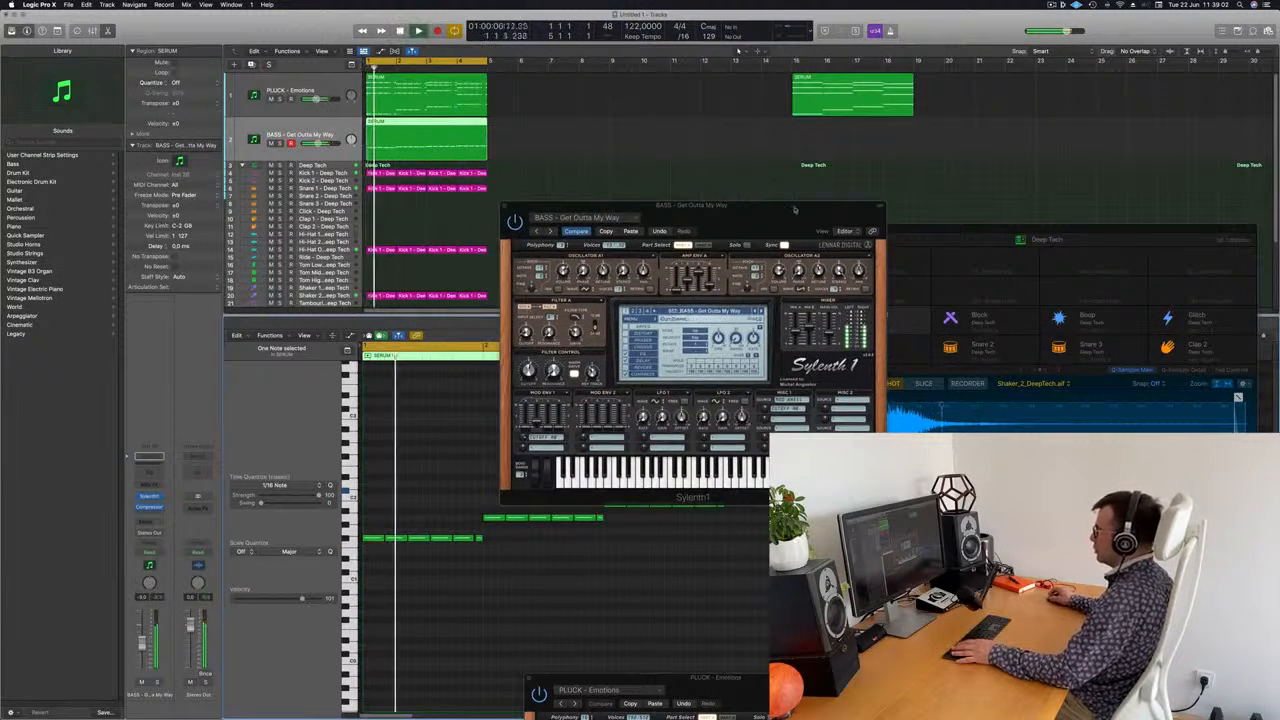
{"action": "left_click_drag", "start_coordinate": [790, 205], "coordinate": [877, 191]}
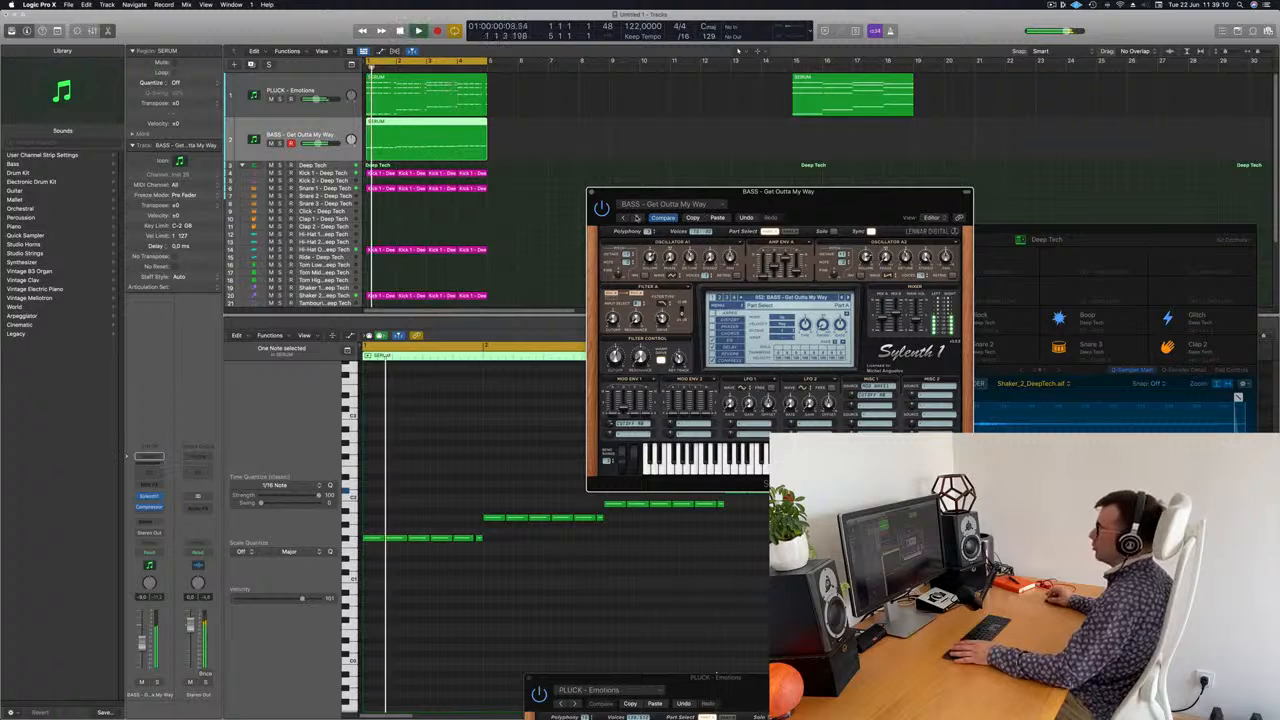
Audition the next bass presets during playback, including Hard Bass, Let Go and Long Bass, and load BASS - Moog Bass
{"action": "left_click", "coordinate": [636, 218]}
{"action": "left_click", "coordinate": [636, 218]}
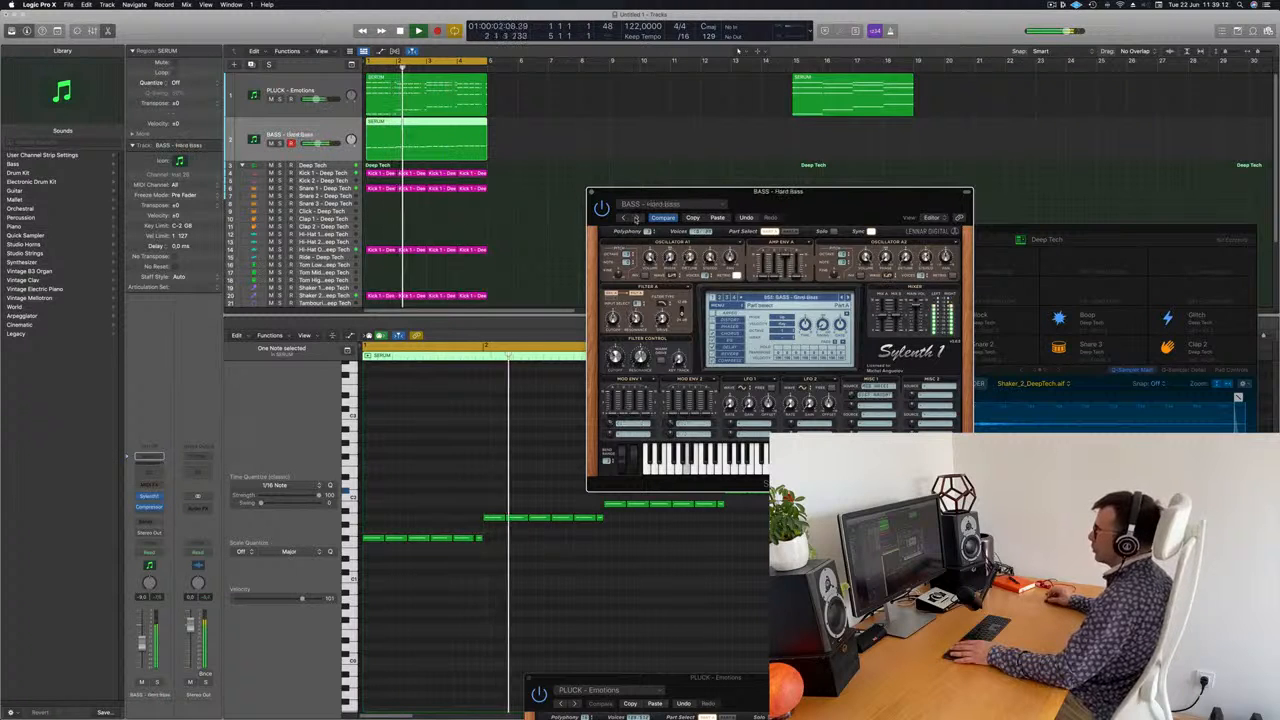
{"action": "left_click", "coordinate": [636, 218]}
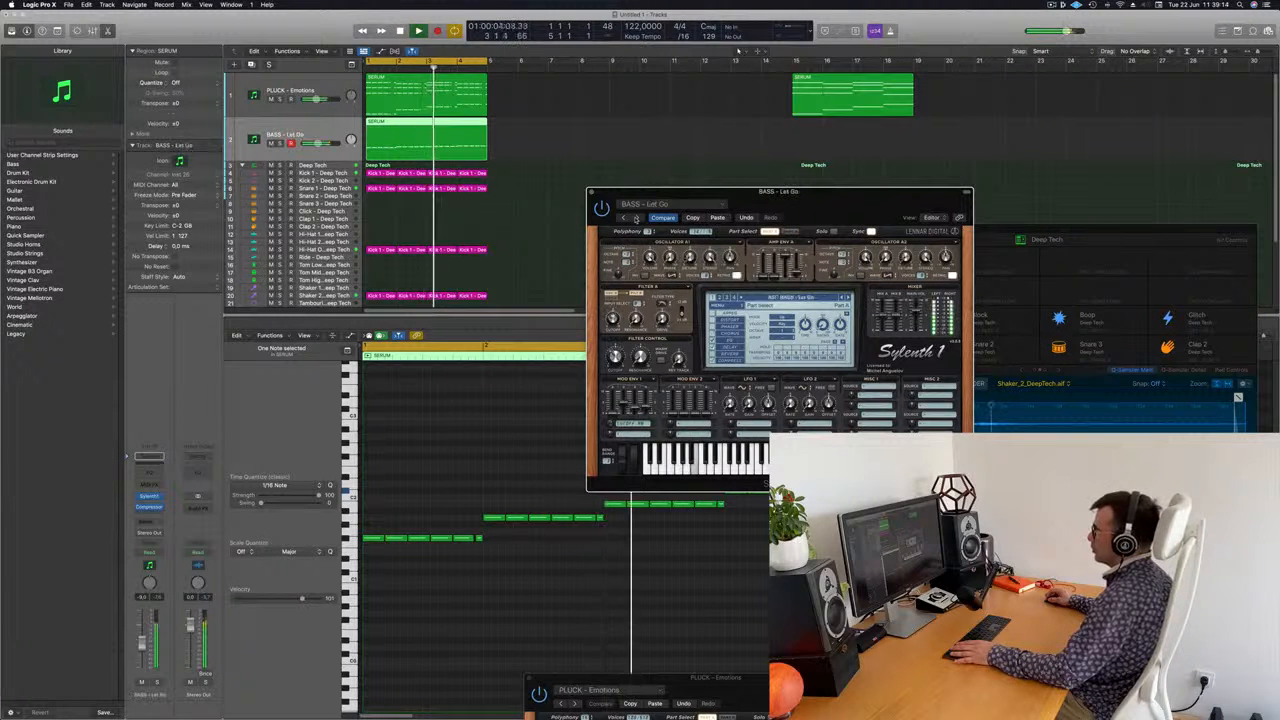
{"action": "left_click", "coordinate": [636, 218]}
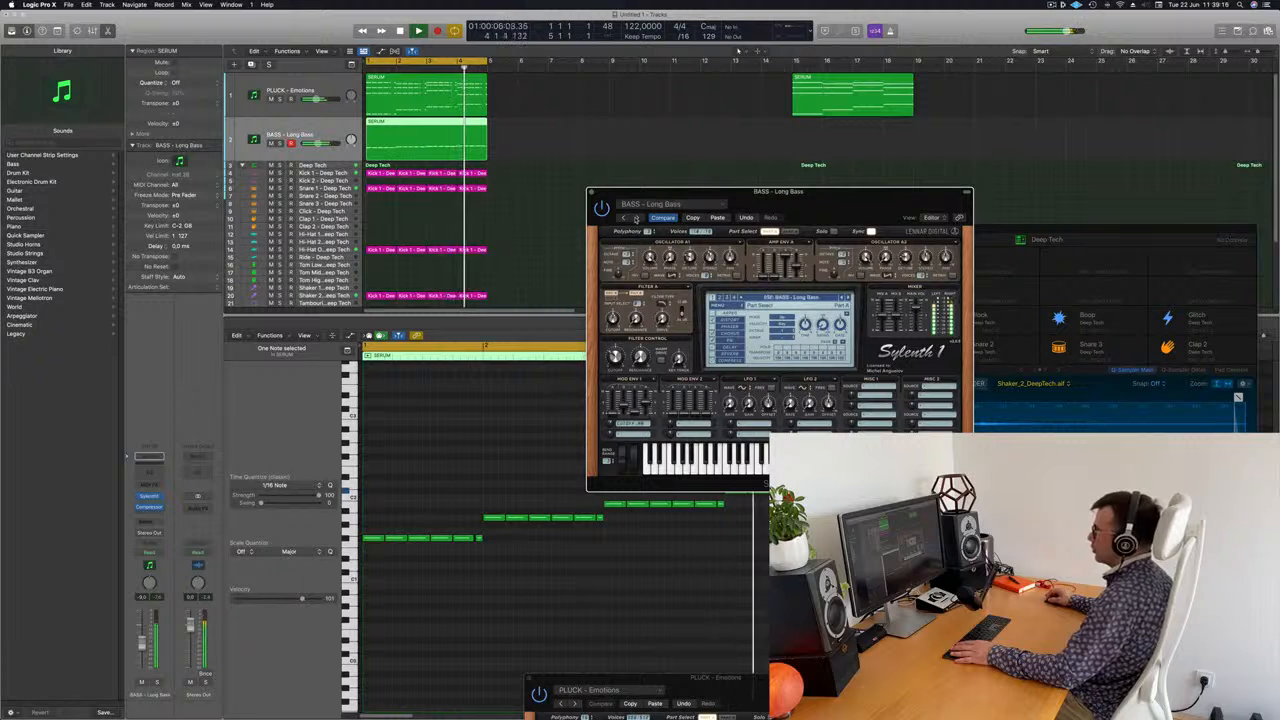
{"action": "left_click", "coordinate": [636, 218]}
{"action": "left_click", "coordinate": [636, 218]}
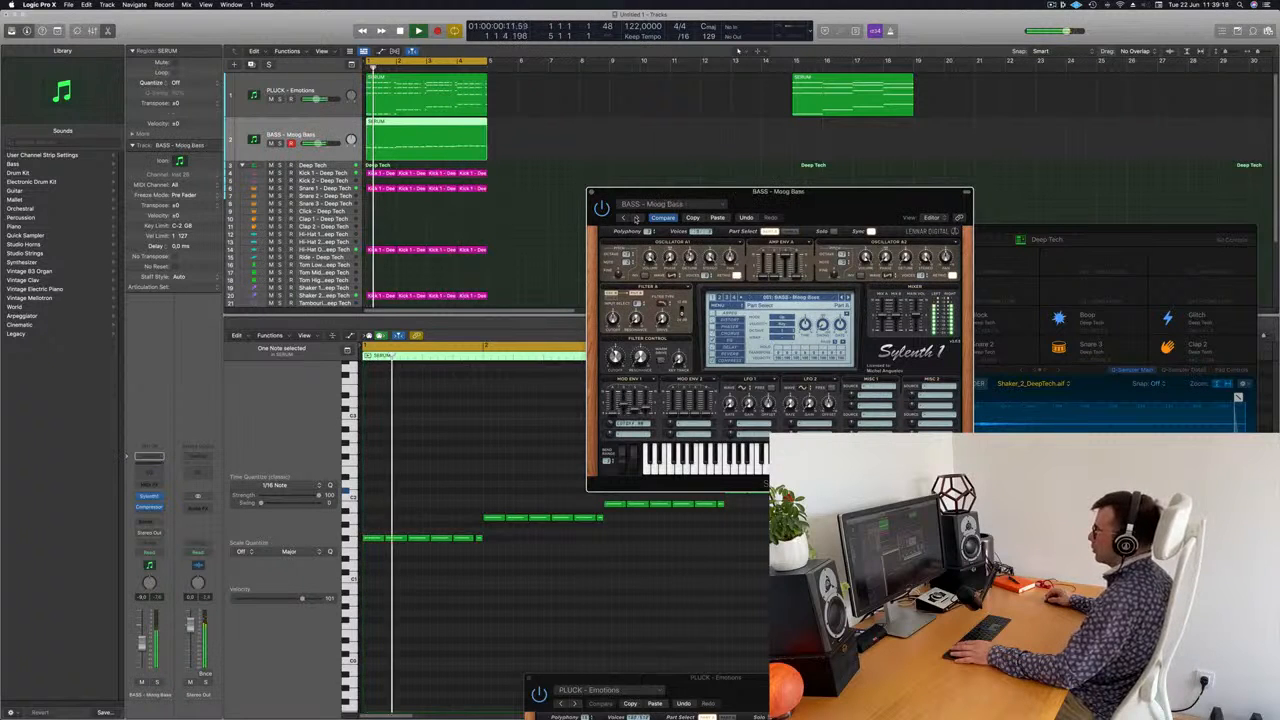
Switch the bass track back to the BASS - Get Outta My Way preset and compare it soloed and in the mix
{"action": "left_click", "coordinate": [848, 297]}
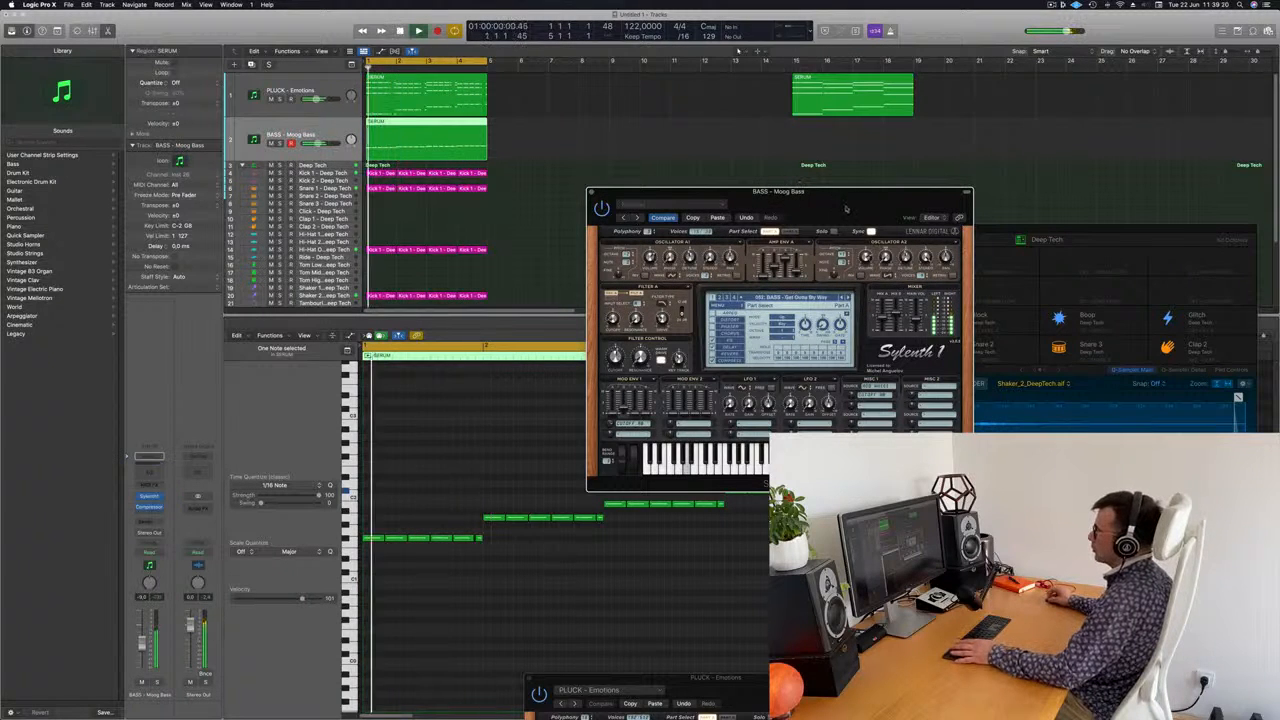
{"action": "left_click_drag", "start_coordinate": [846, 207], "coordinate": [857, 116]}
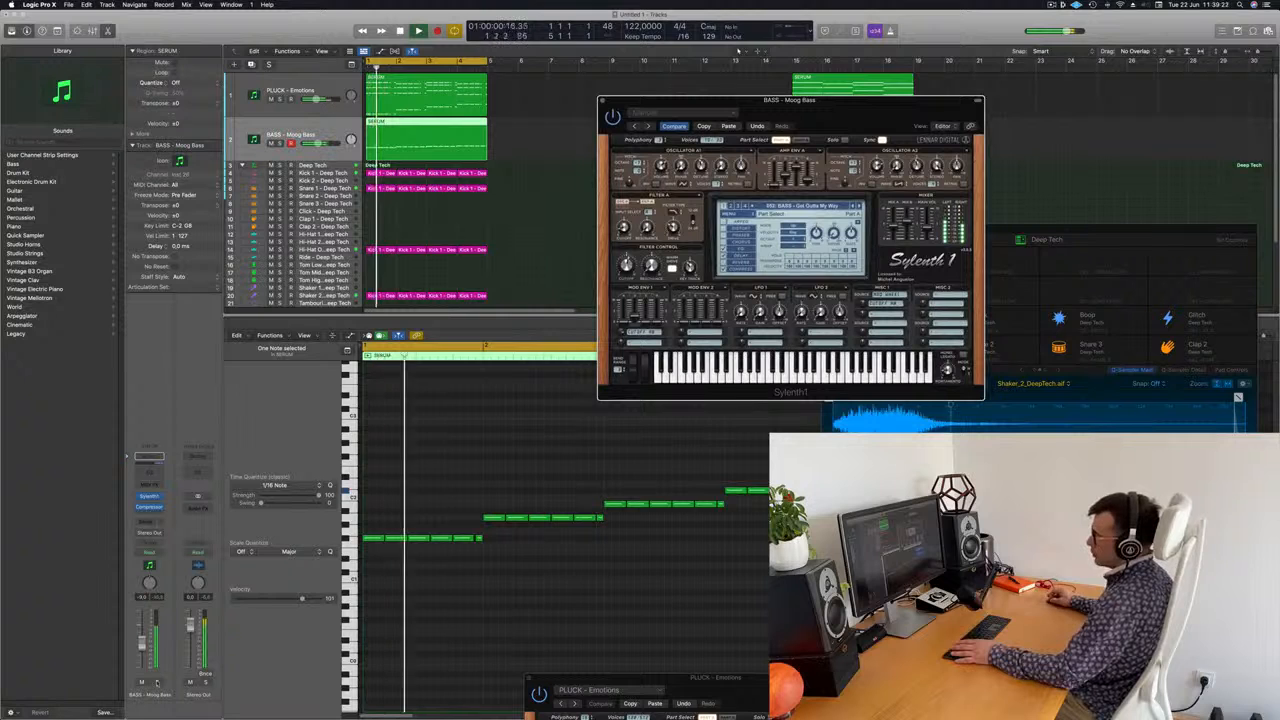
{"action": "key", "text": "s"}
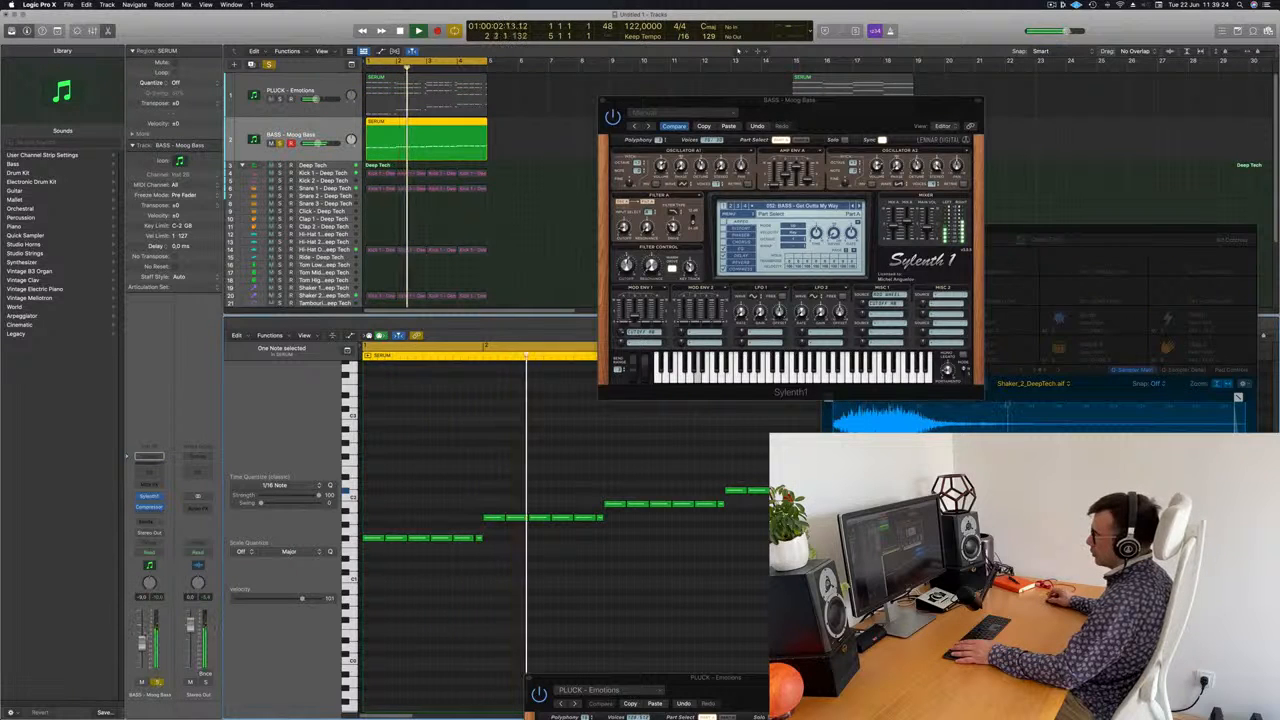
{"action": "key", "text": "s"}
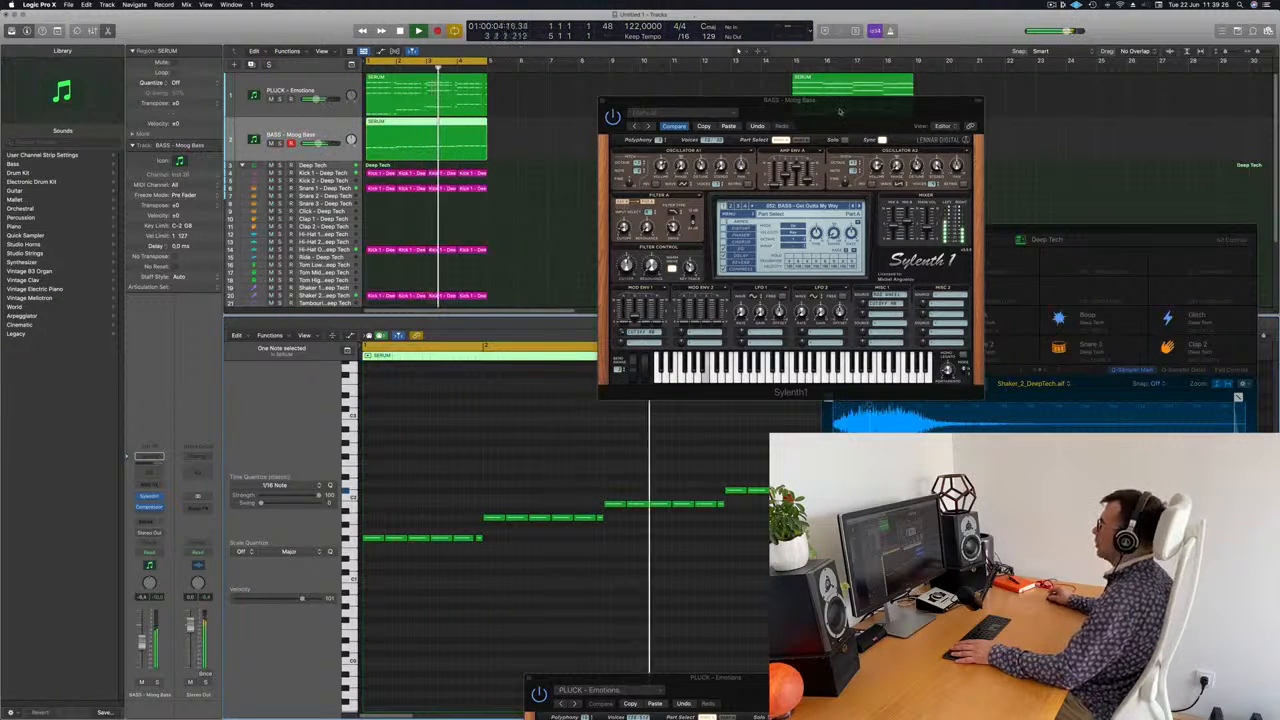
{"action": "left_click_drag", "start_coordinate": [840, 112], "coordinate": [950, 137]}
{"action": "left_click", "coordinate": [716, 127]}
Add a new Sylenth1 instrument track below the bass track and load the LEAD - Im Not Alone preset on it
{"action": "scroll", "coordinate": [583, 204], "scroll_direction": "down", "scroll_amount": 2}
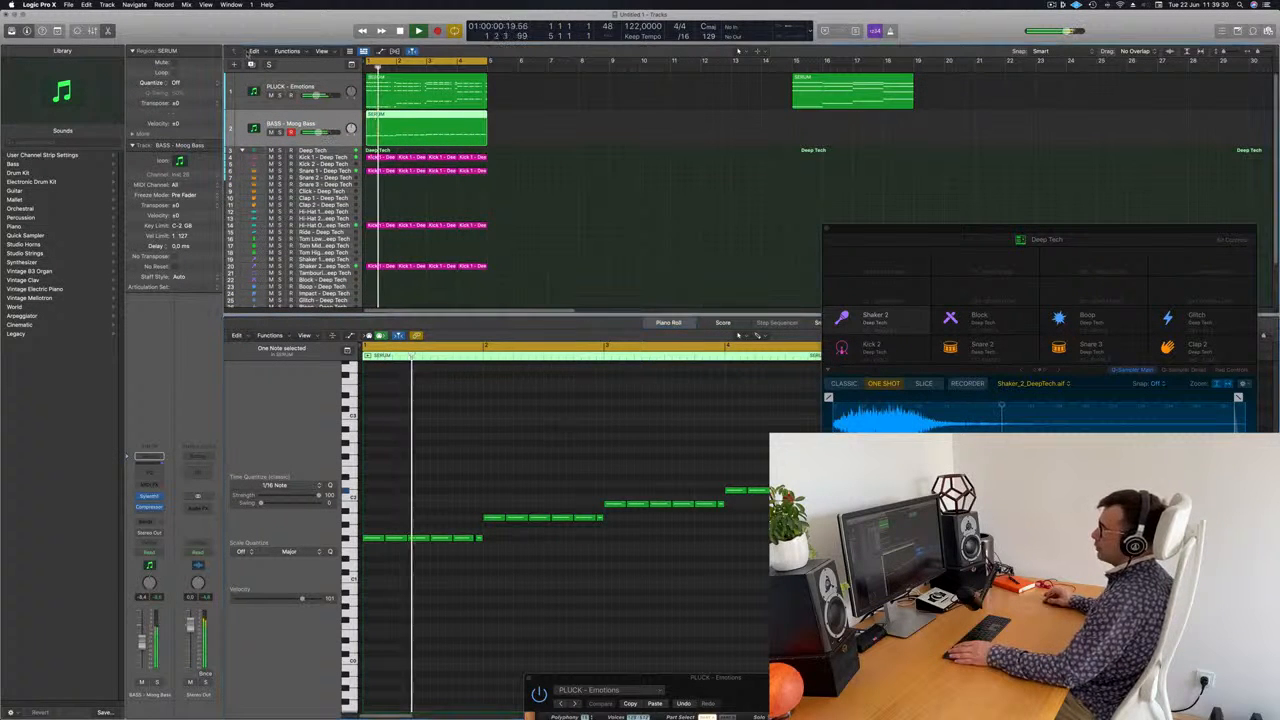
{"action": "key", "text": "alt+super+s"}
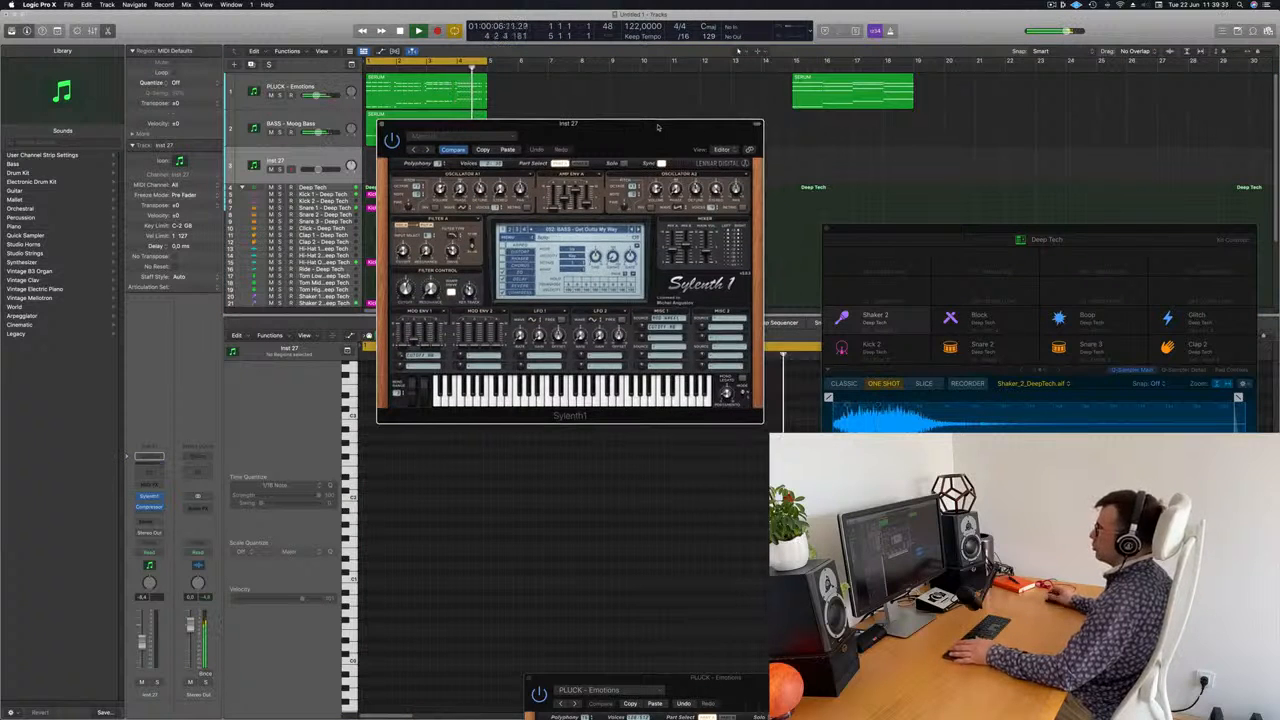
{"action": "left_click_drag", "start_coordinate": [634, 140], "coordinate": [630, 168]}
{"action": "left_click", "coordinate": [600, 257]}
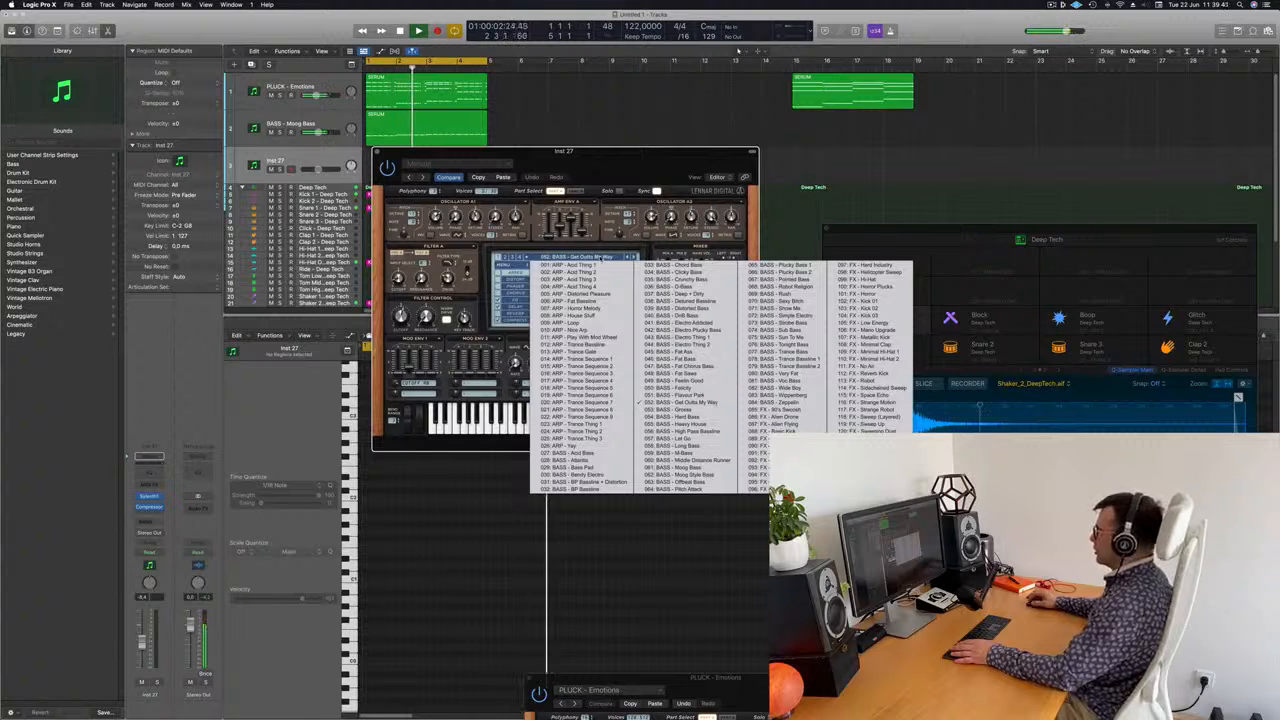
{"action": "left_click", "coordinate": [505, 258]}
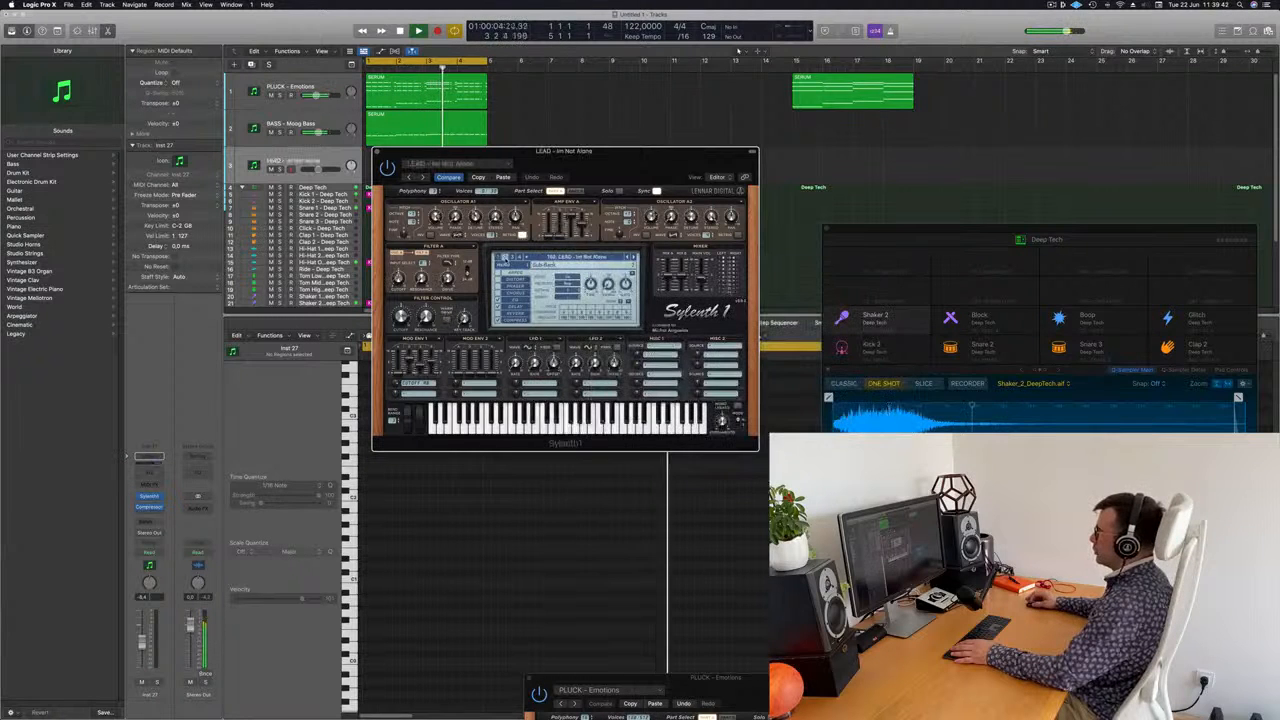
Load the PAD - Anjuna Pad preset in Sylenth1 on the new track
{"action": "left_click", "coordinate": [598, 258]}
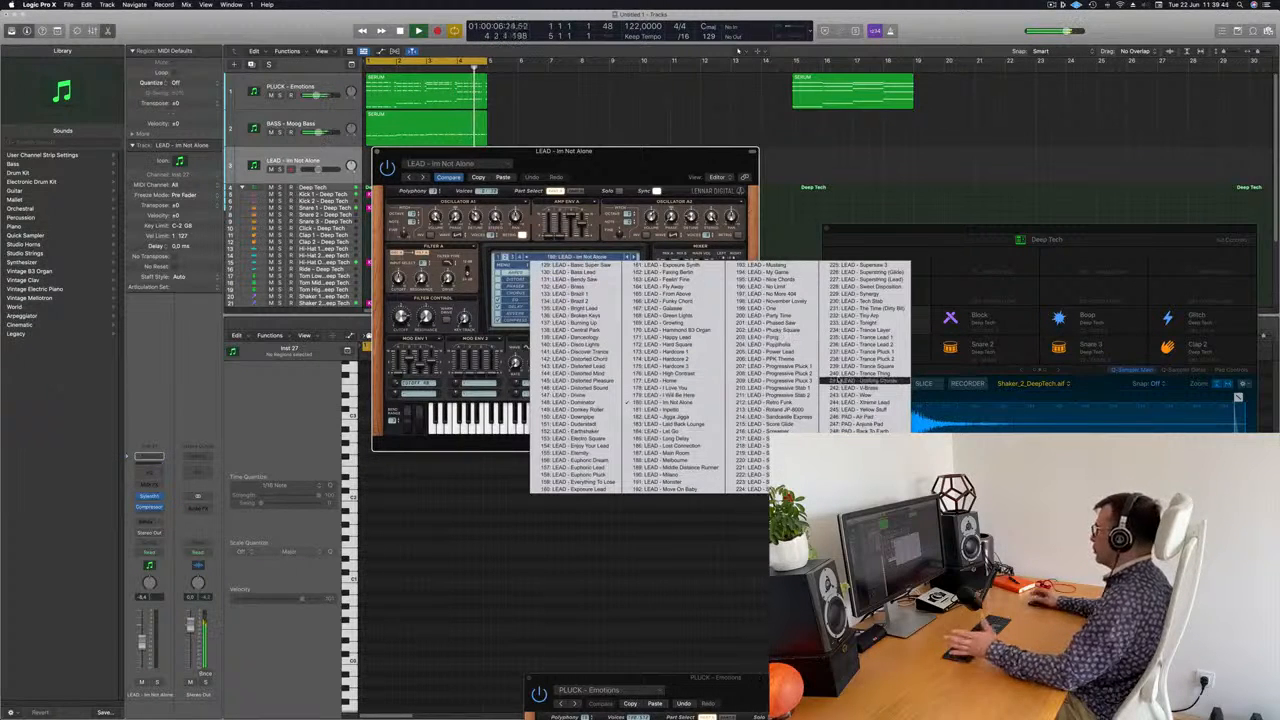
{"action": "key", "text": "Down"}
{"action": "key", "text": "Down"}
{"action": "key", "text": "Down"}
{"action": "key", "text": "Down"}
{"action": "key", "text": "Down"}
{"action": "key", "text": "Down"}
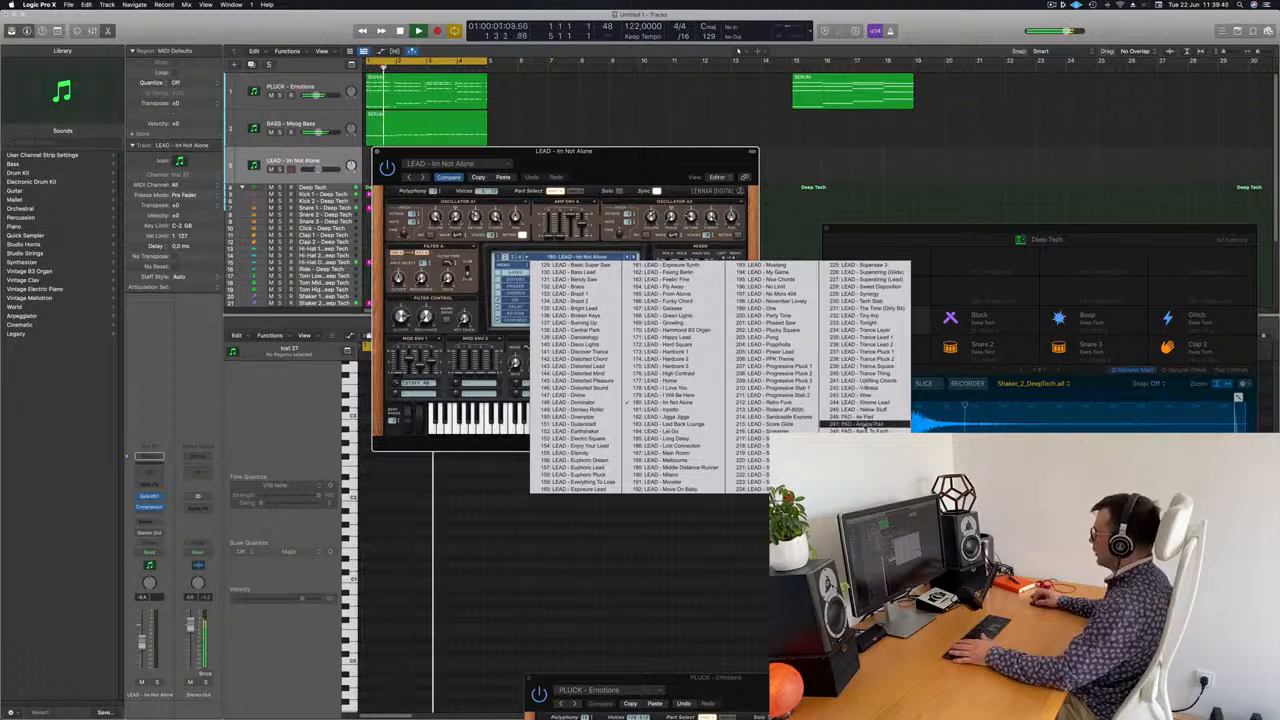
{"action": "key", "text": "Return"}
{"action": "left_click_drag", "start_coordinate": [563, 151], "coordinate": [835, 166]}
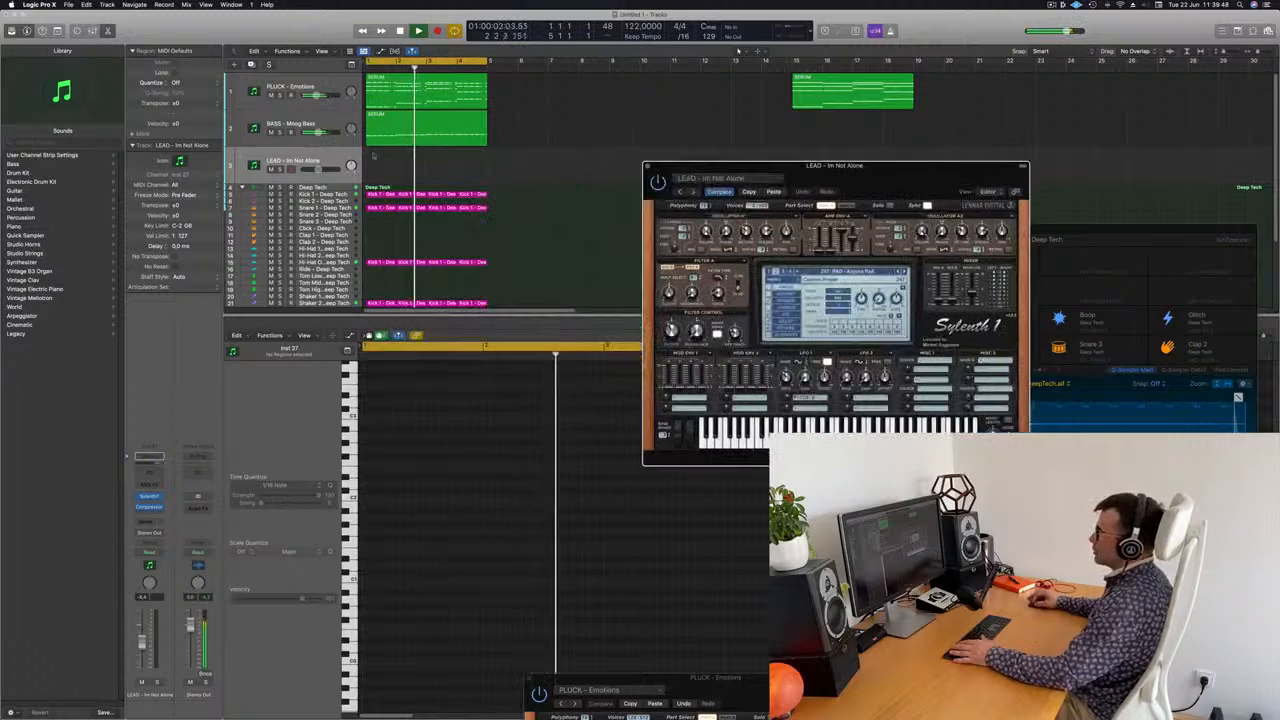
Enlarge the pad track's height in the arrangement and open Musical Typing to play the pad
{"action": "left_click", "coordinate": [325, 158]}
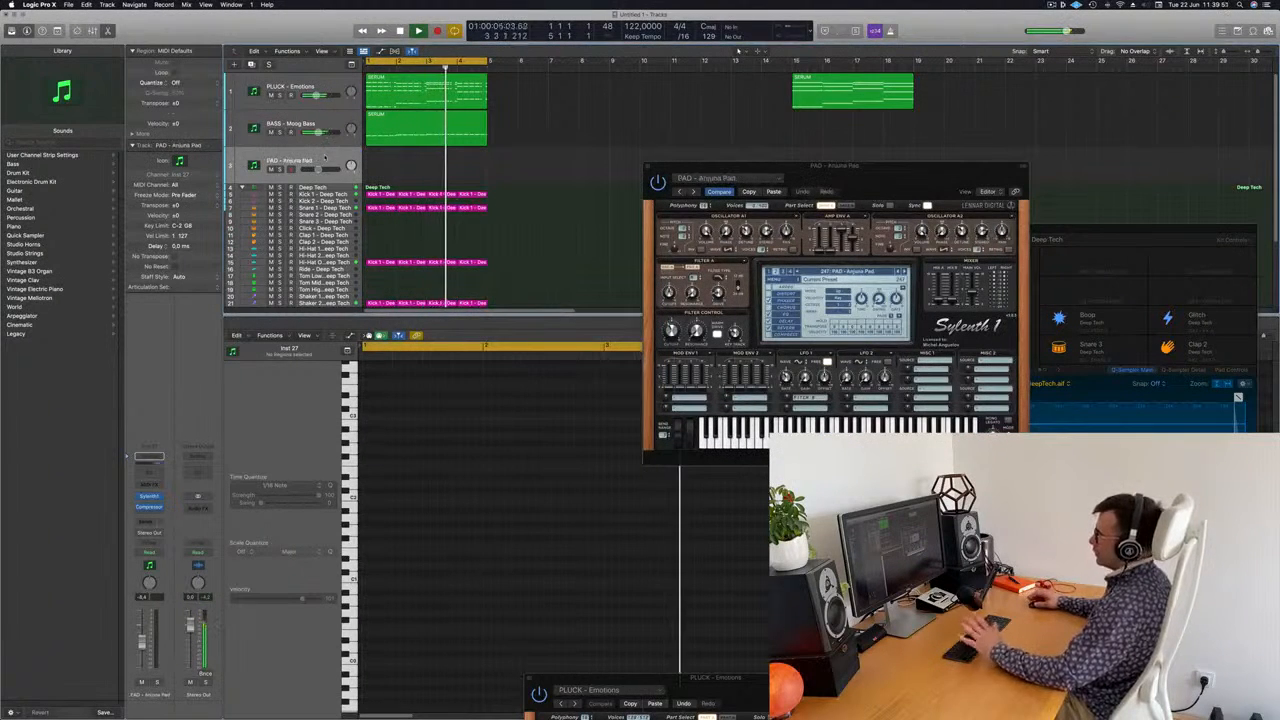
{"action": "left_click_drag", "start_coordinate": [327, 183], "coordinate": [328, 236]}
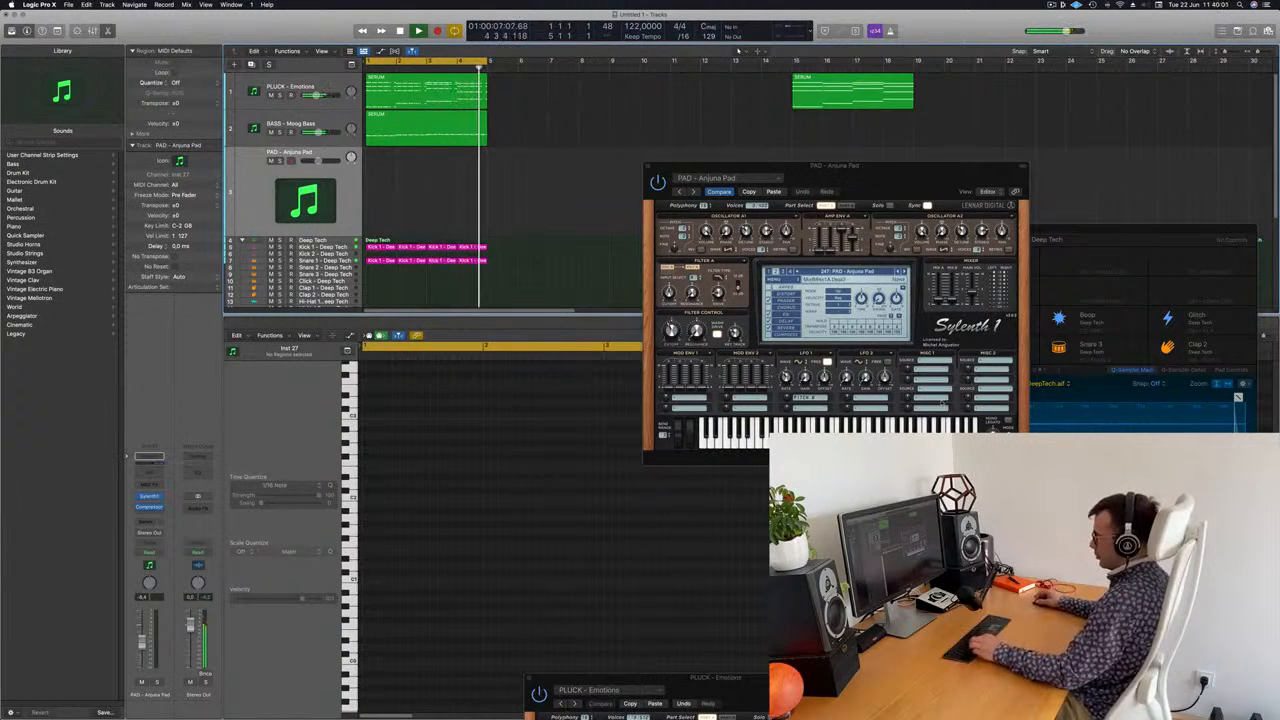
{"action": "key", "text": "super+k"}
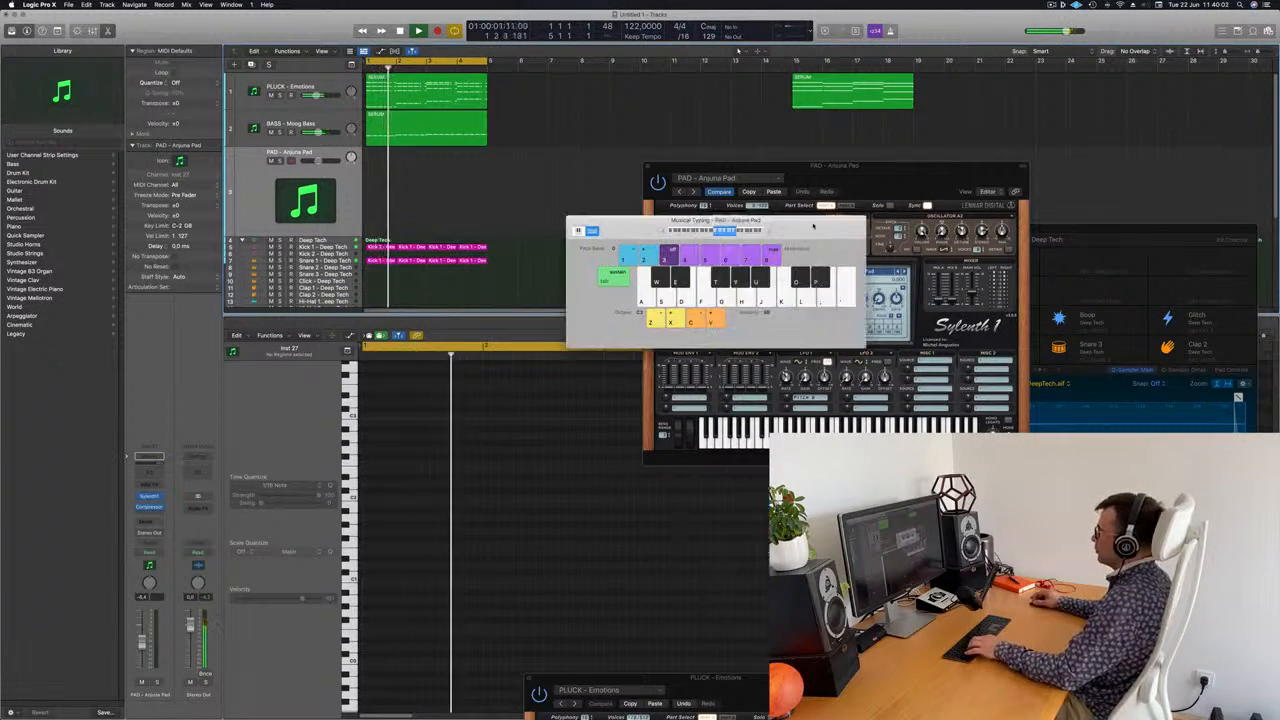
{"action": "left_click_drag", "start_coordinate": [810, 222], "coordinate": [761, 207]}
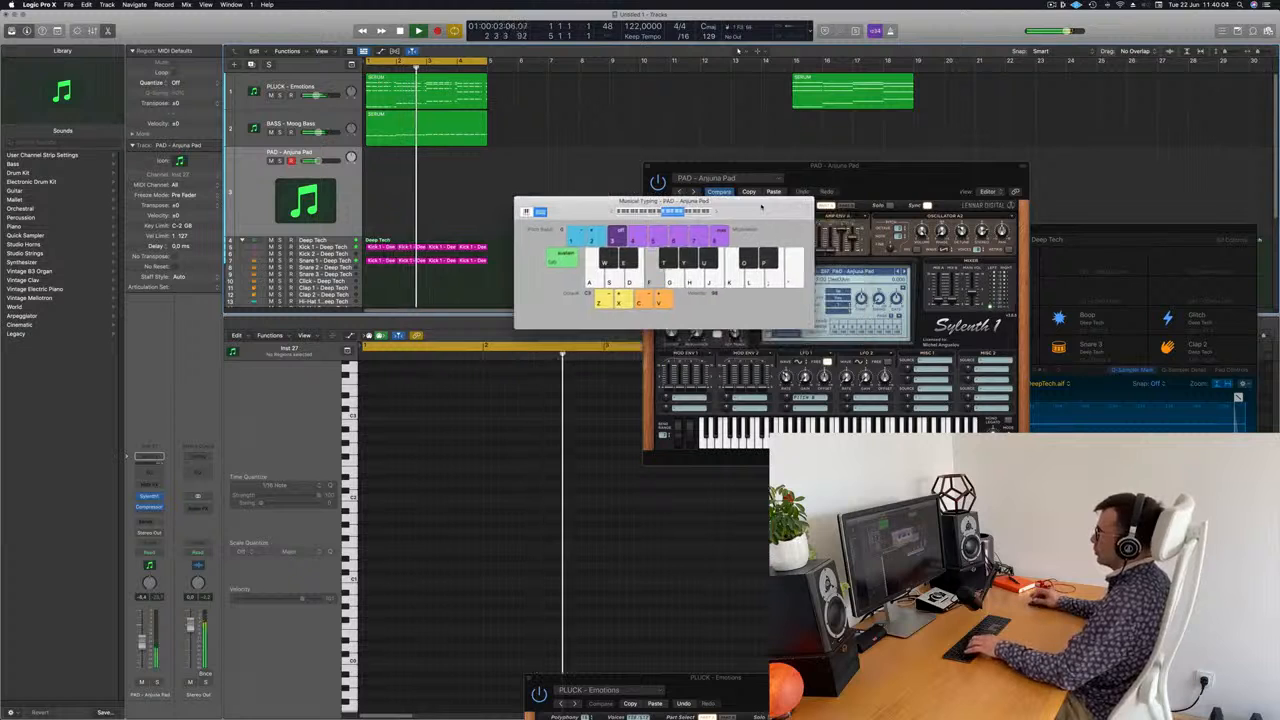
Add a Bus 5 send to the pad track and insert a stereo SilverVerb on the Aux 5 channel
{"action": "left_click", "coordinate": [150, 520]}
{"action": "mouse_move", "coordinate": [155, 535]}
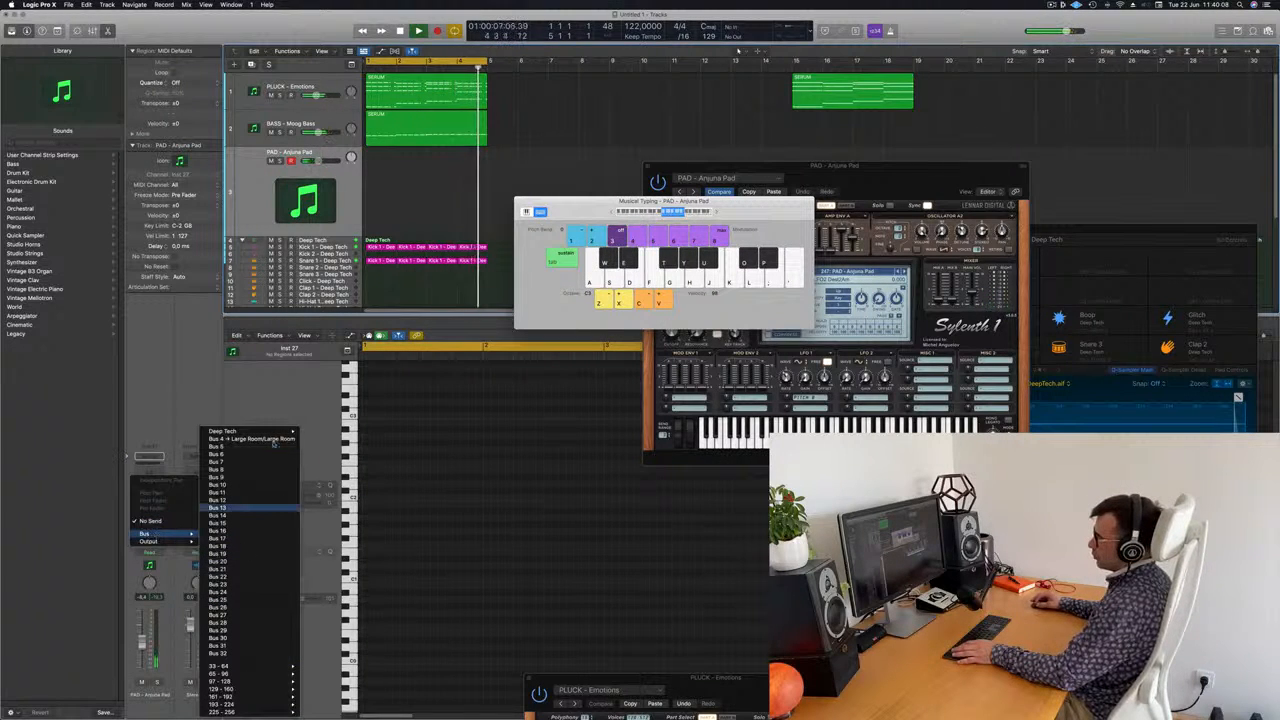
{"action": "left_click", "coordinate": [250, 454]}
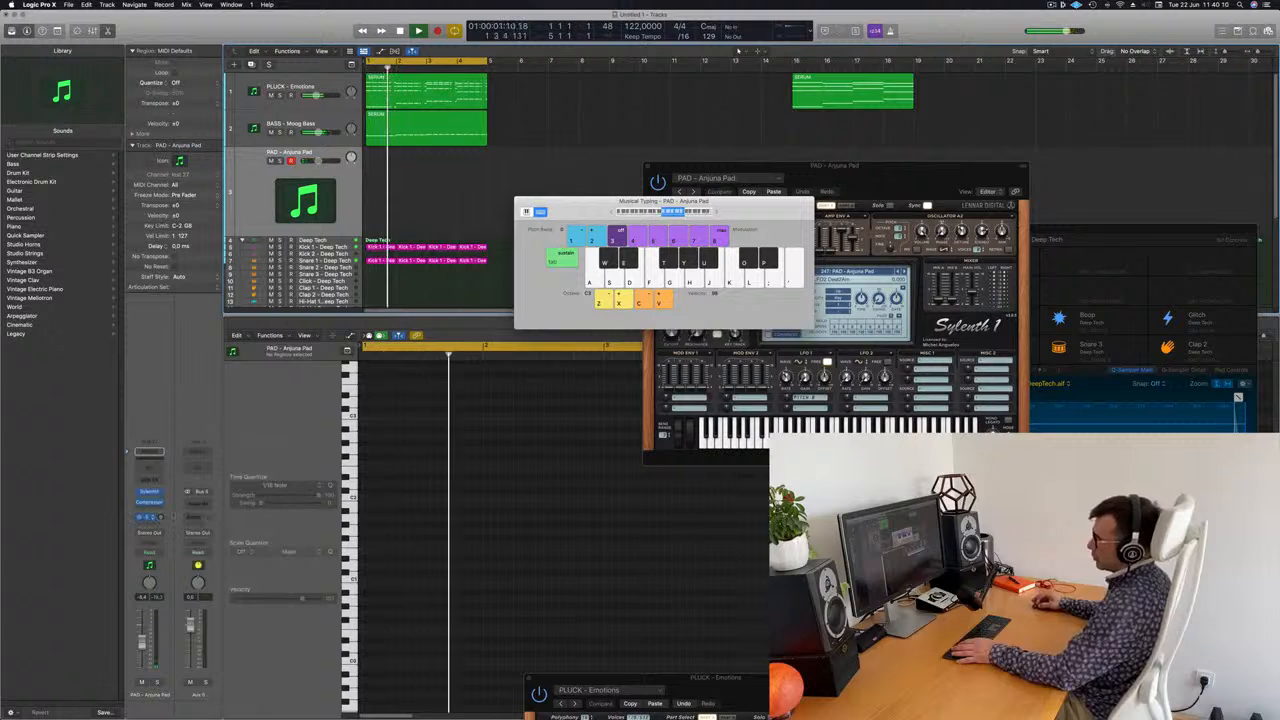
{"action": "left_click", "coordinate": [197, 501]}
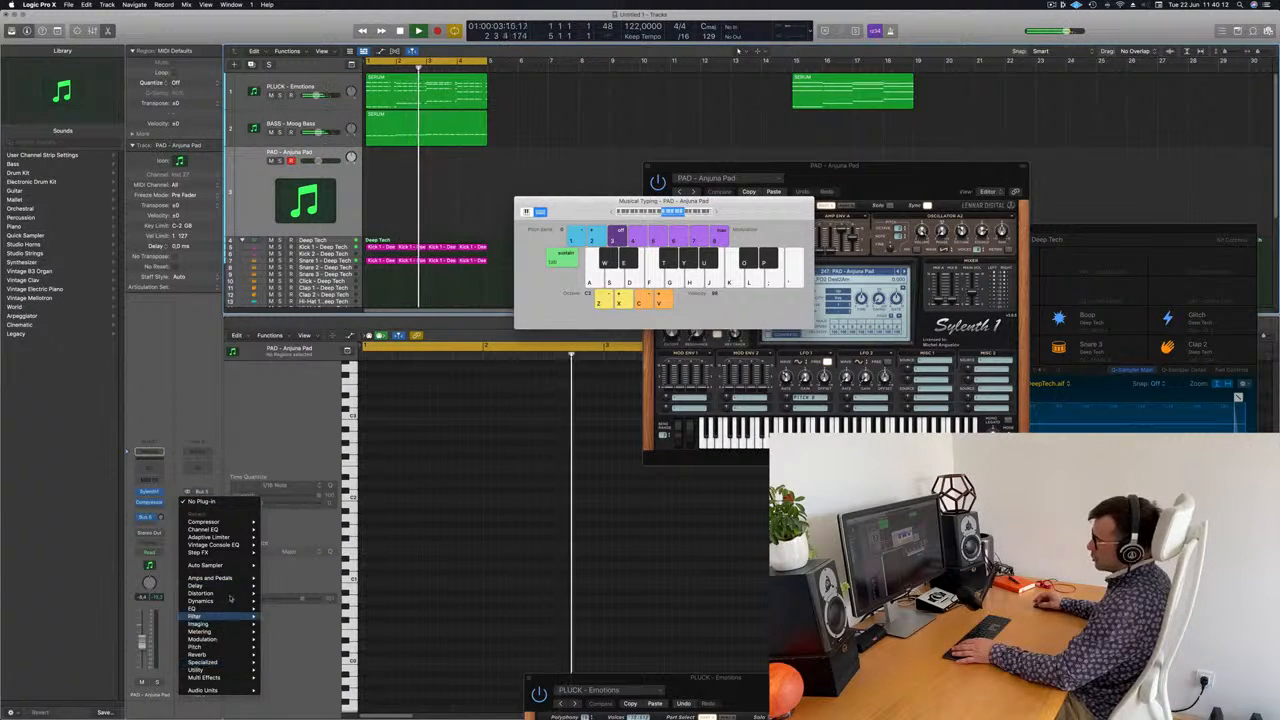
{"action": "mouse_move", "coordinate": [205, 654]}
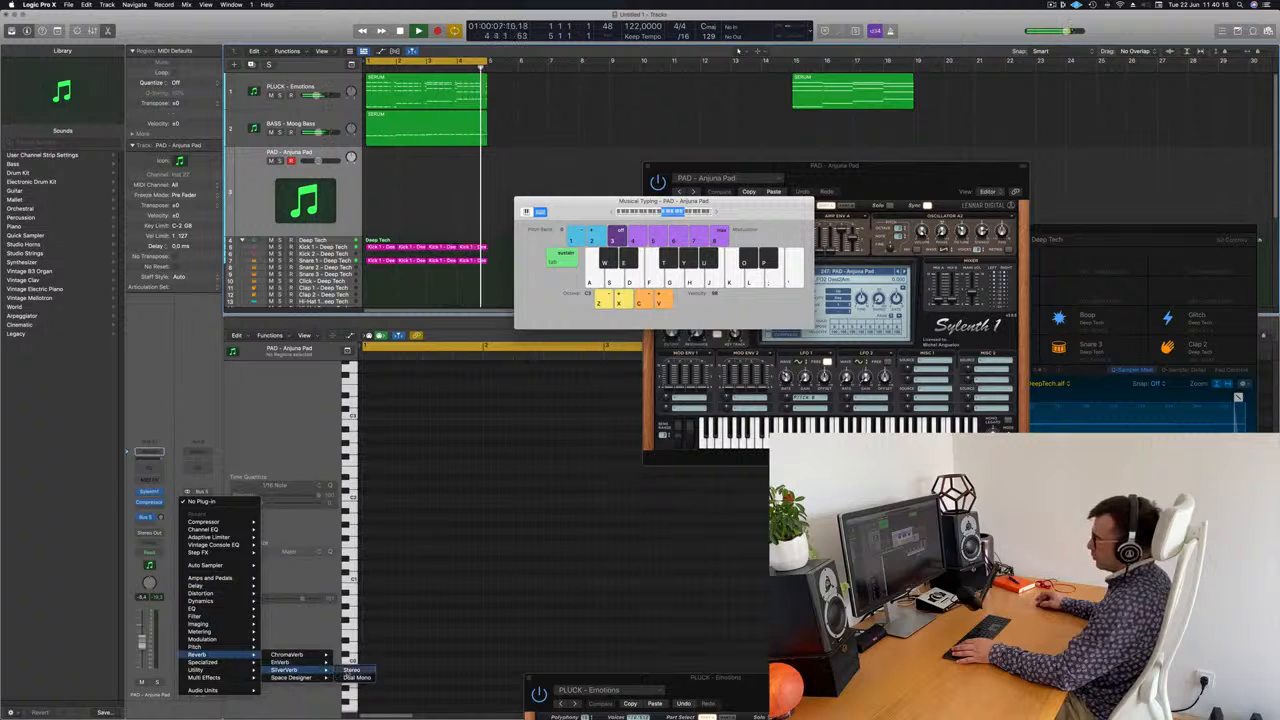
{"action": "left_click", "coordinate": [352, 670]}
Load the grandiose preset in SilverVerb and bring back Musical Typing with a lower octave range
{"action": "left_click", "coordinate": [462, 131]}
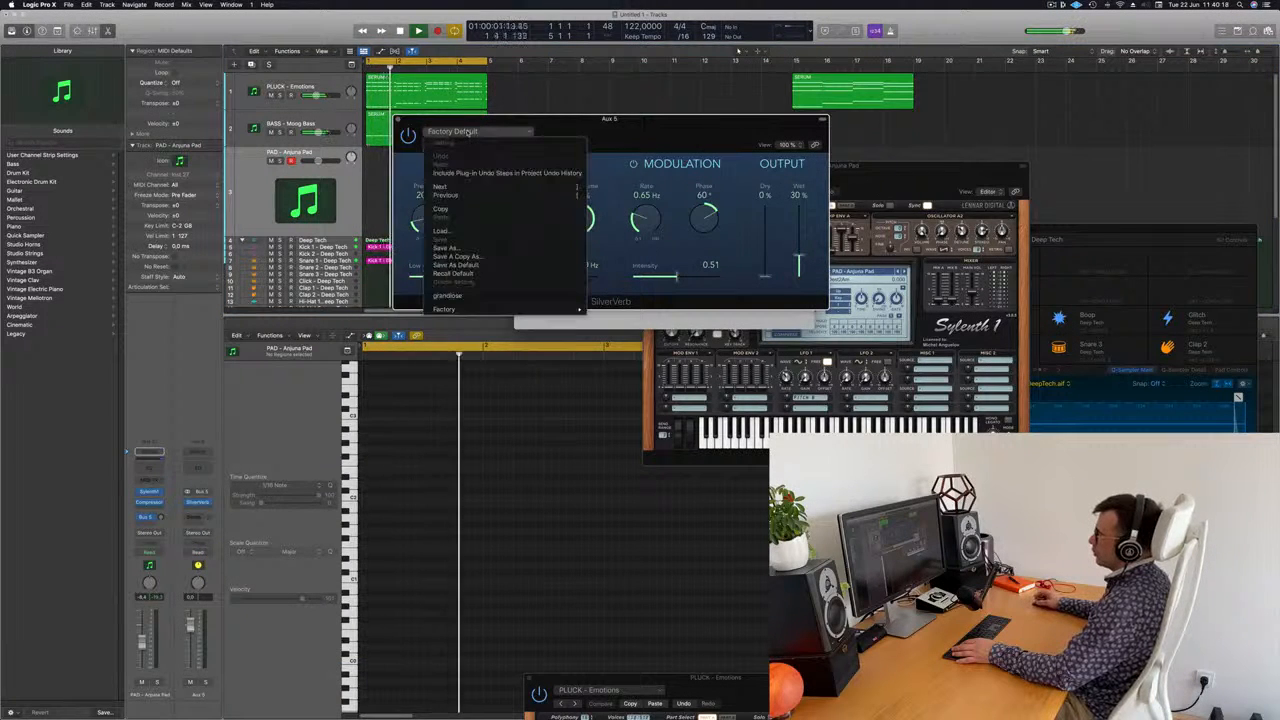
{"action": "left_click", "coordinate": [447, 296]}
{"action": "left_click_drag", "start_coordinate": [611, 119], "coordinate": [1124, 197]}
{"action": "key", "text": "cmd+k"}
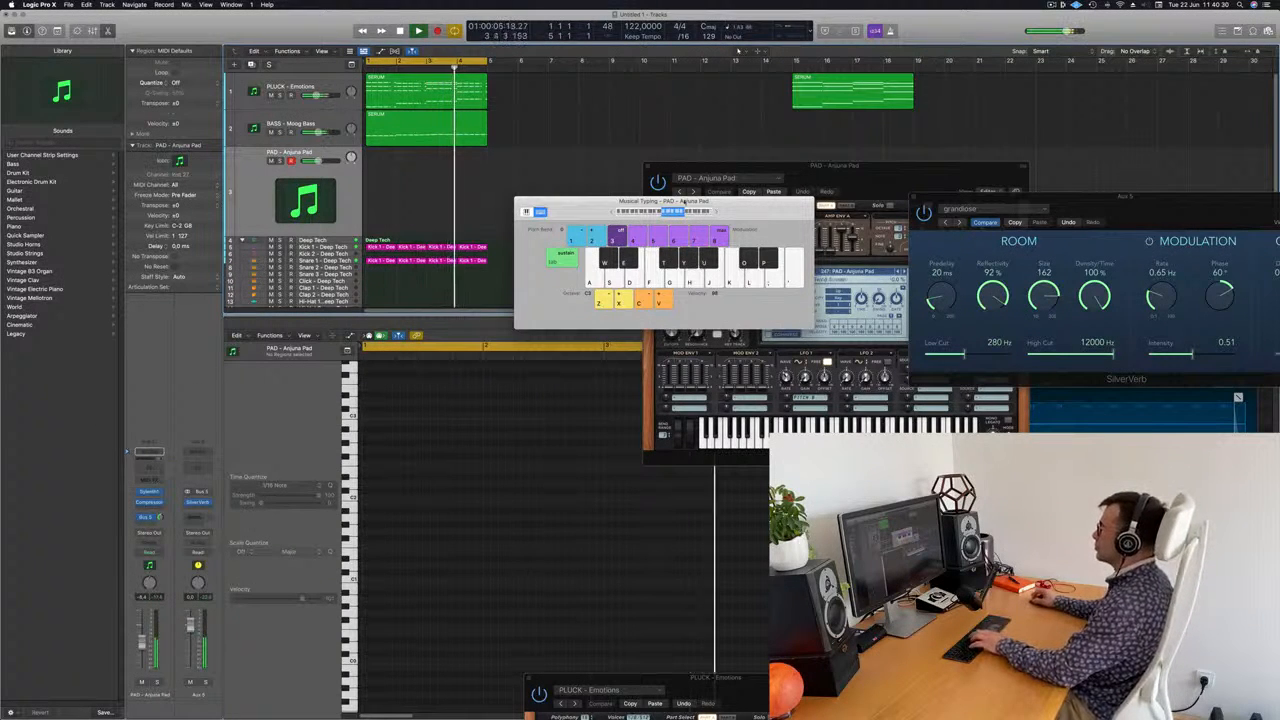
{"action": "left_click", "coordinate": [613, 212]}
{"action": "left_click_drag", "start_coordinate": [744, 204], "coordinate": [705, 198]}
Reopen Sylenth1 on the pad track and adjust the filter control cutoff while playing the pad
{"action": "left_click", "coordinate": [151, 493]}
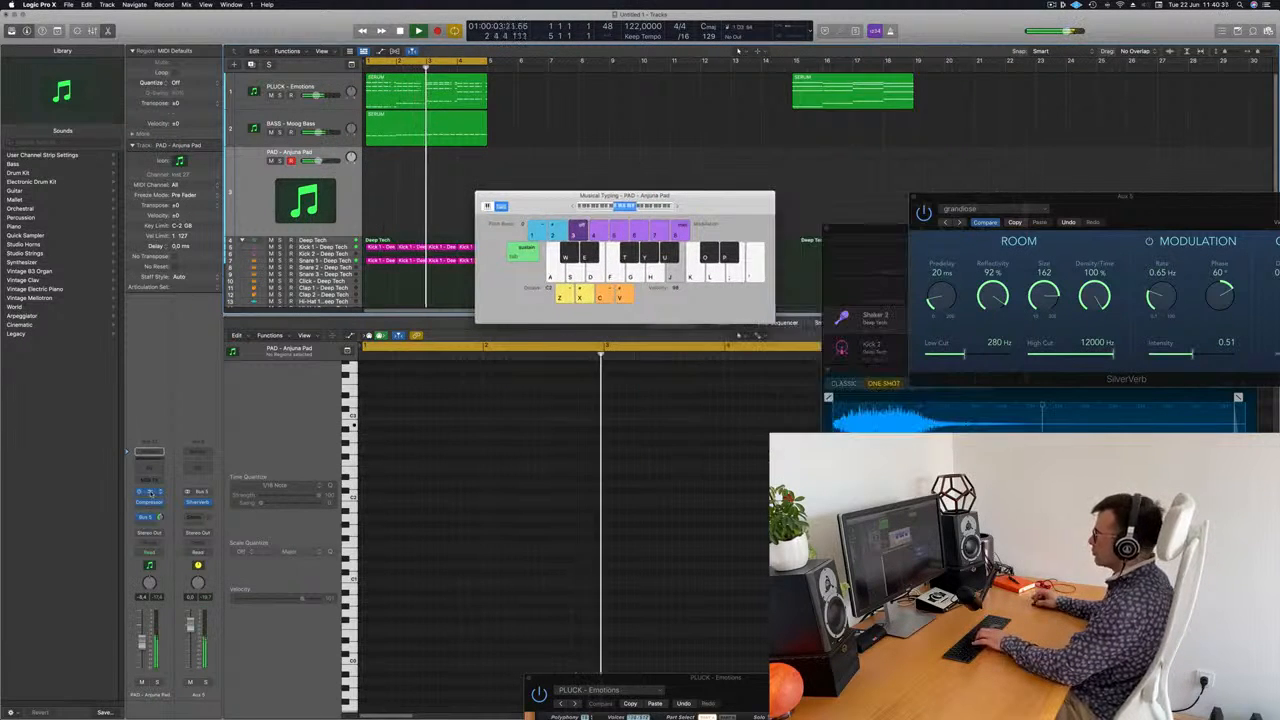
{"action": "left_click", "coordinate": [149, 492]}
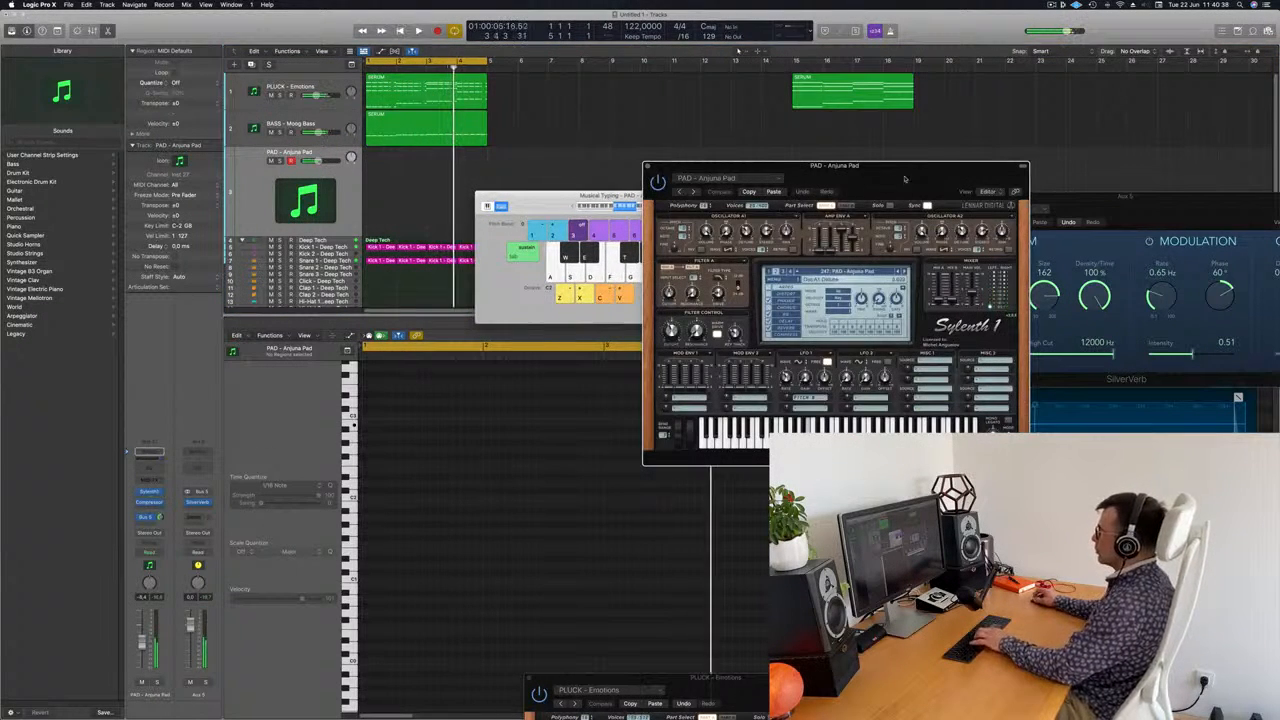
{"action": "left_click_drag", "start_coordinate": [888, 184], "coordinate": [854, 179]}
{"action": "left_click_drag", "start_coordinate": [636, 326], "coordinate": [636, 330]}
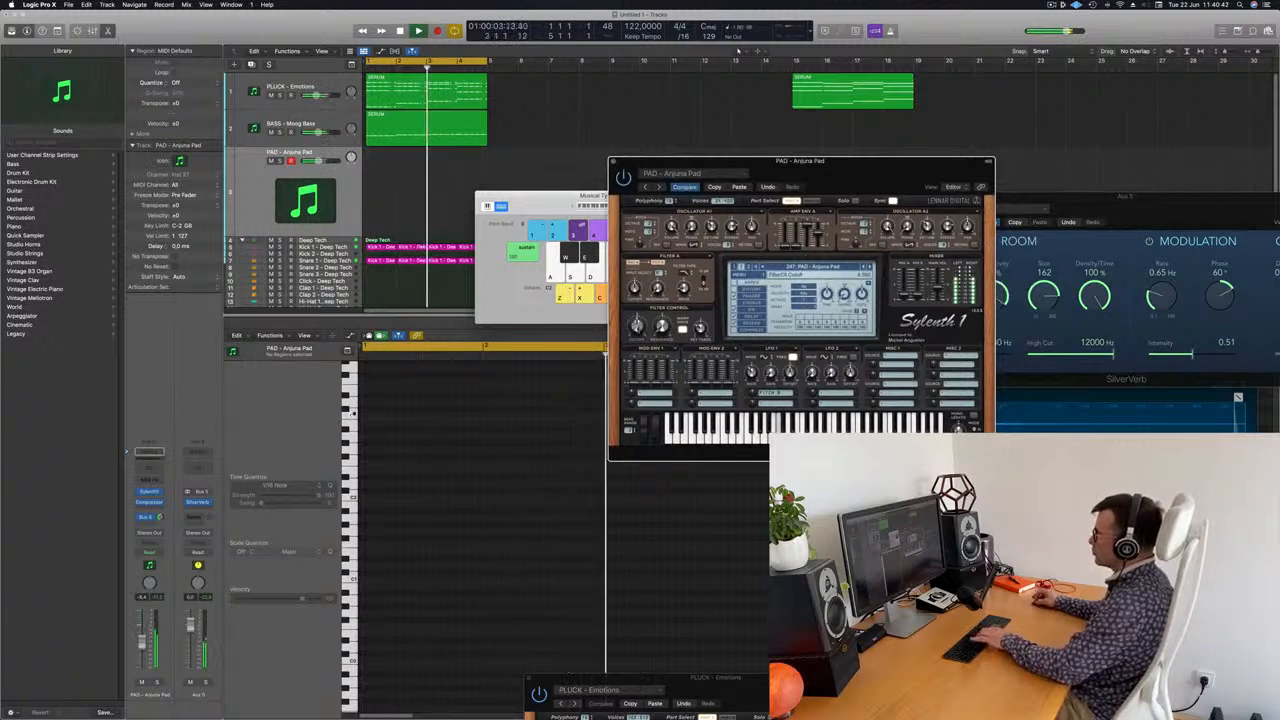
{"action": "key", "text": "k"}
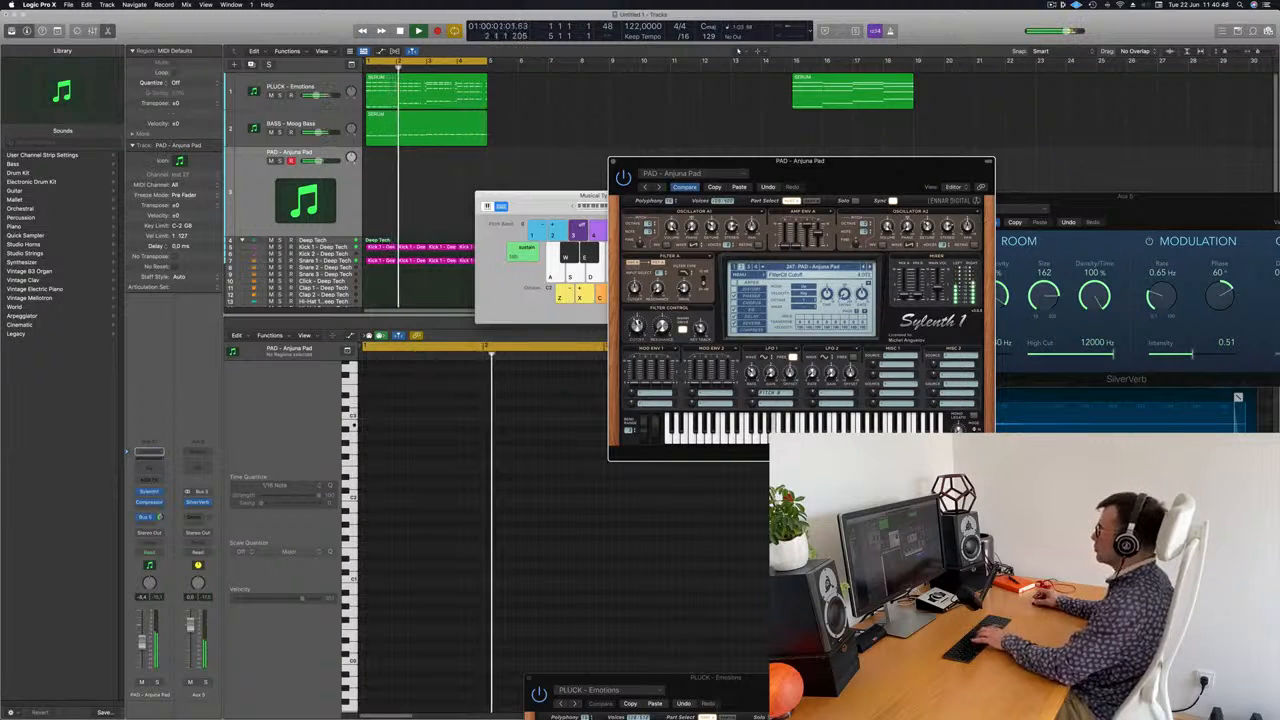
Try recording a pad melody over the four-bar loop with Musical Typing, and delete the take
{"action": "left_click_drag", "start_coordinate": [590, 197], "coordinate": [585, 205]}
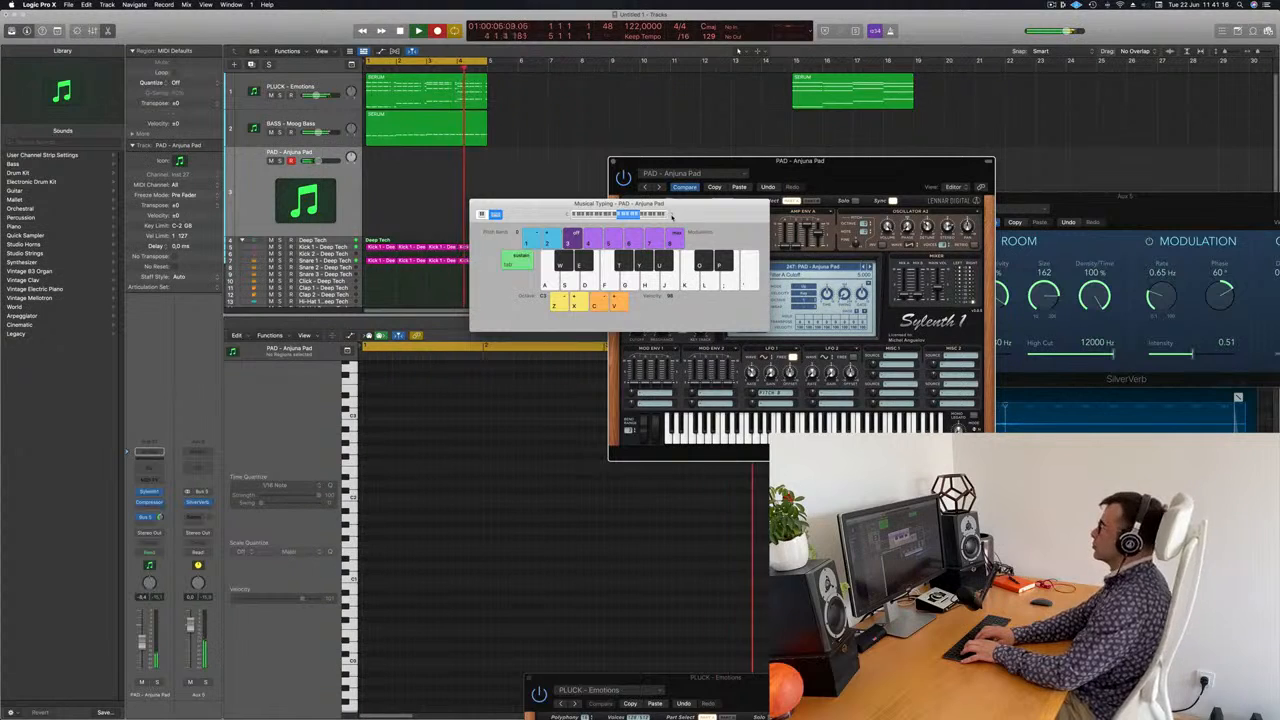
{"action": "key", "text": "d"}
{"action": "key", "text": "s"}
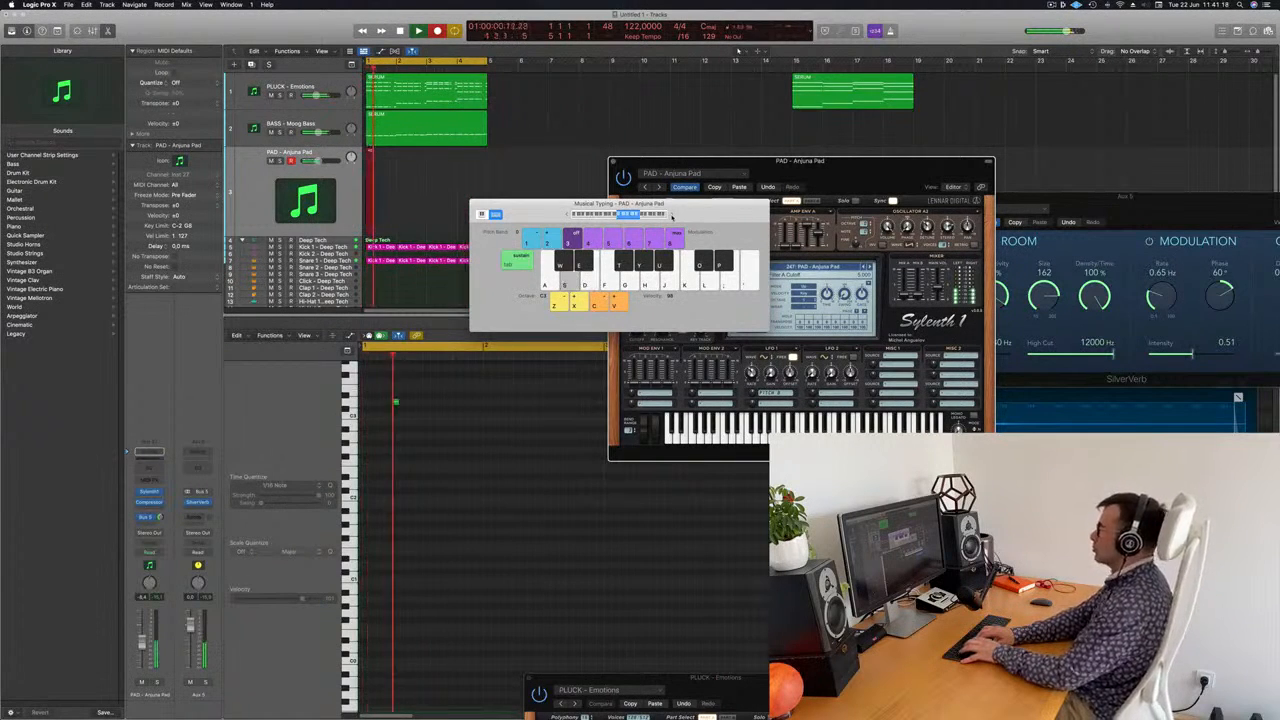
{"action": "key", "text": "k"}
{"action": "key", "text": "h"}
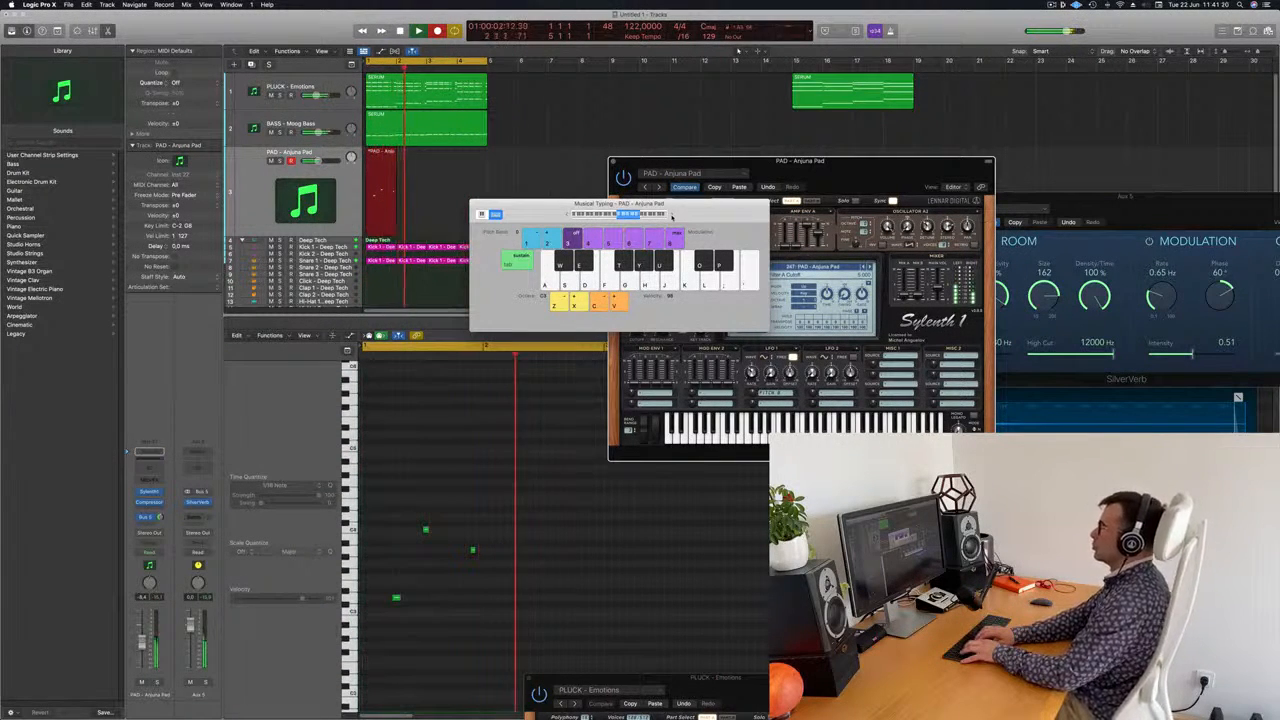
{"action": "key", "text": "s"}
{"action": "key", "text": "d"}
{"action": "key", "text": "h"}
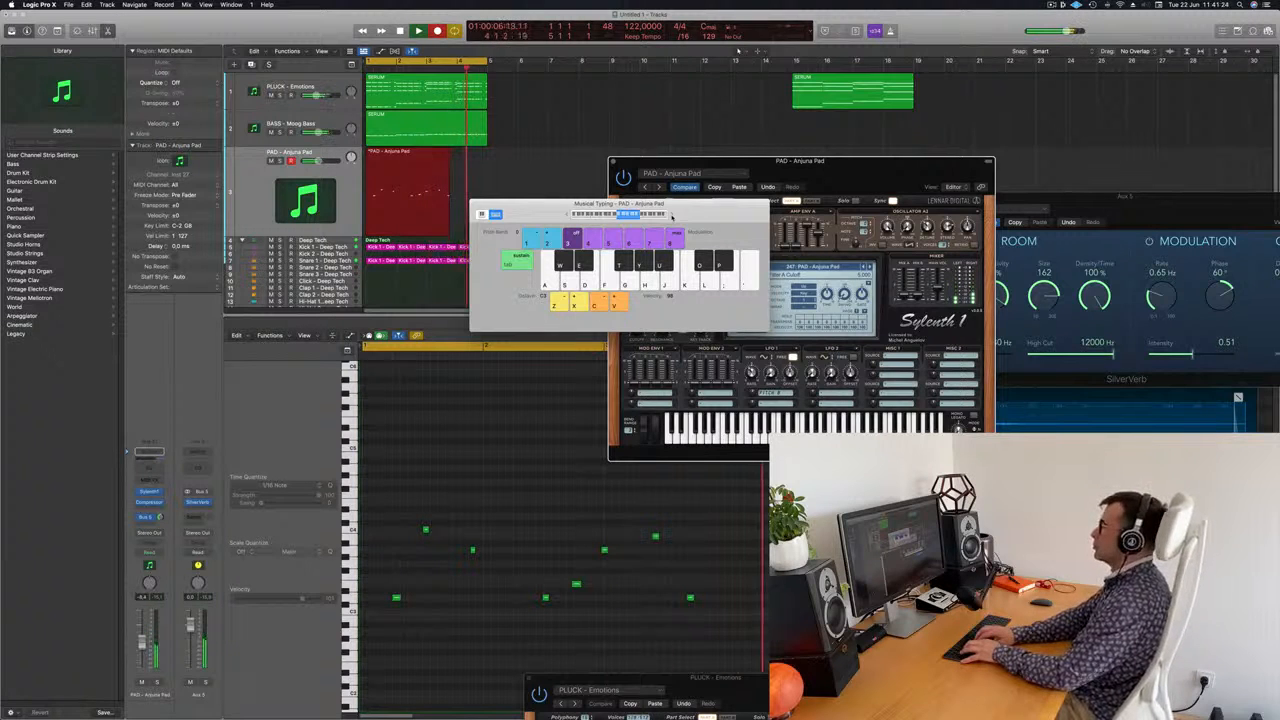
{"action": "key", "text": "space"}
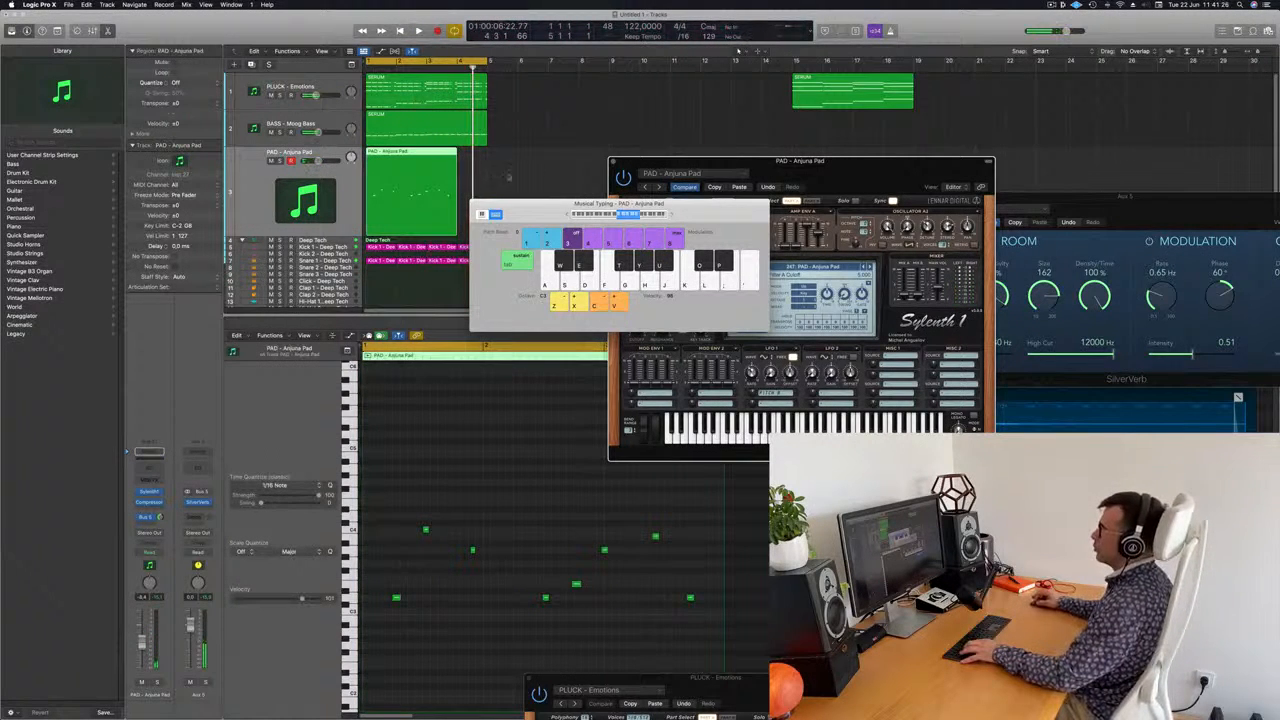
{"action": "left_click", "coordinate": [381, 188]}
{"action": "key", "text": "BackSpace"}
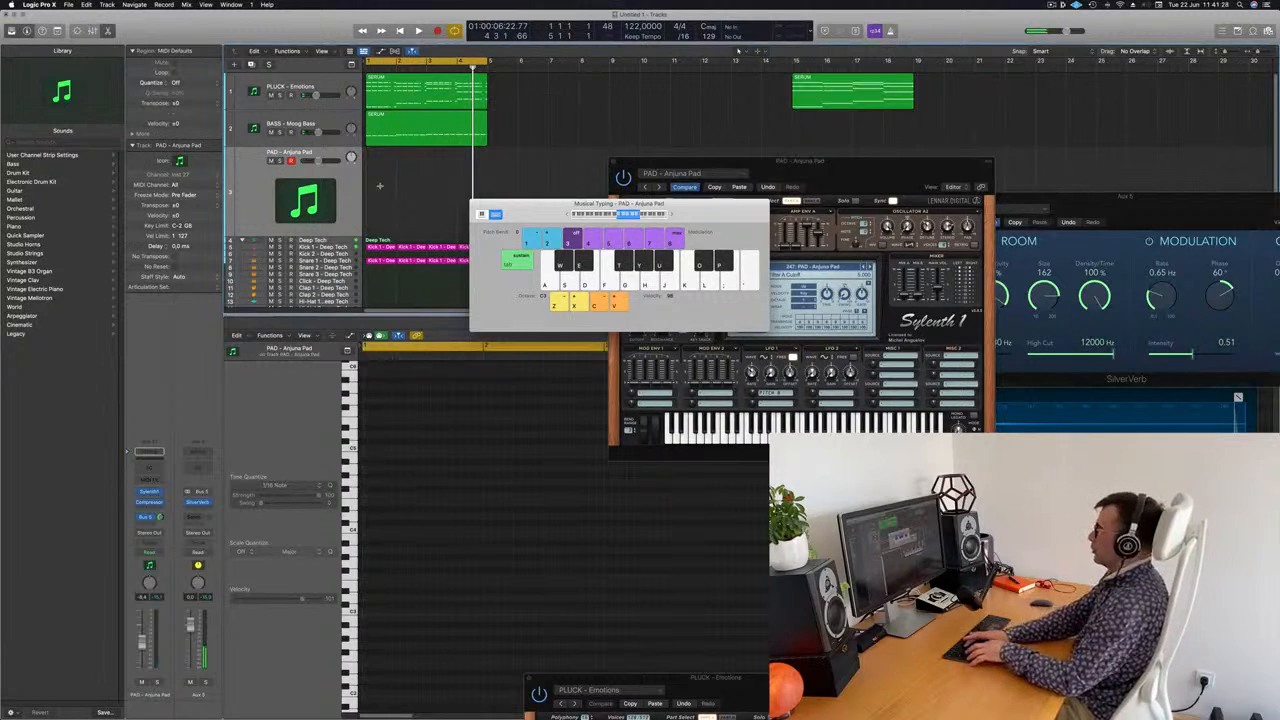
Repeat the four-bar section three times and extend the cycle range to bar 17
{"action": "key", "text": "ctrl+super+r"}
{"action": "key", "text": "ctrl+super+r"}
{"action": "key", "text": "ctrl+super+r"}
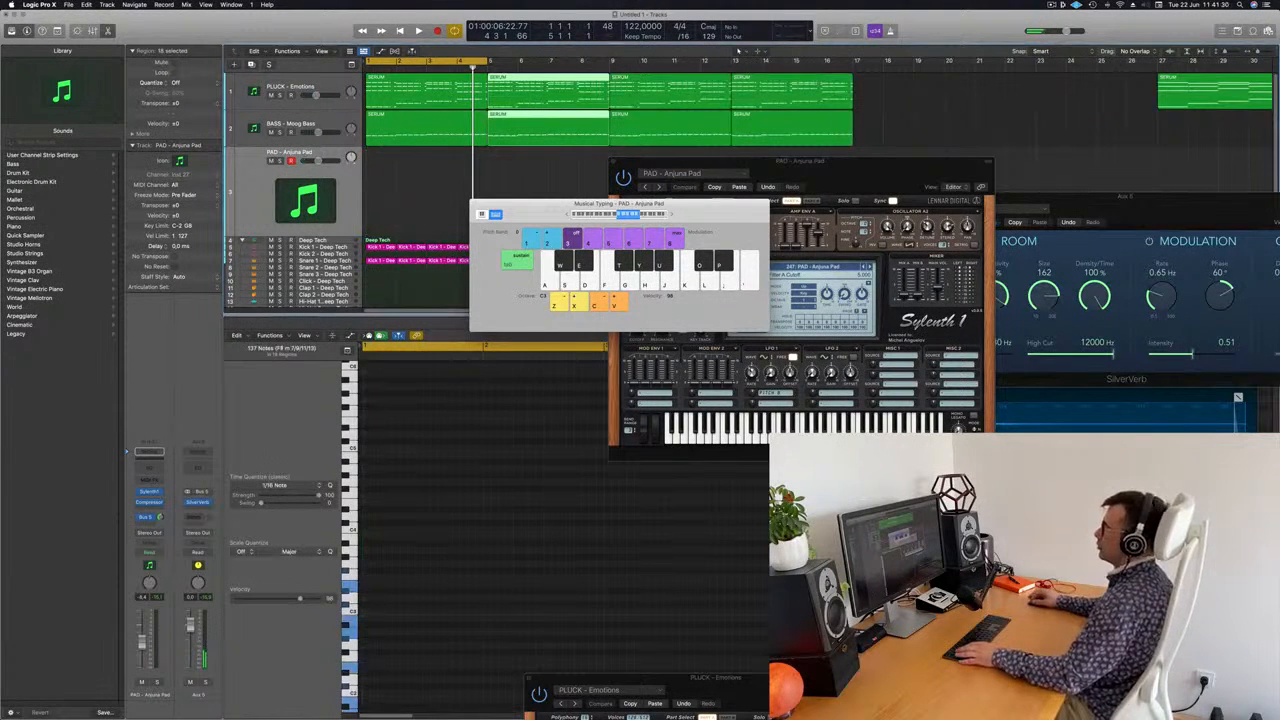
{"action": "left_click_drag", "start_coordinate": [488, 61], "coordinate": [855, 90]}
Try recording a pad melody over the full 16-bar cycle with Musical Typing, and delete the take
{"action": "key", "text": "r"}
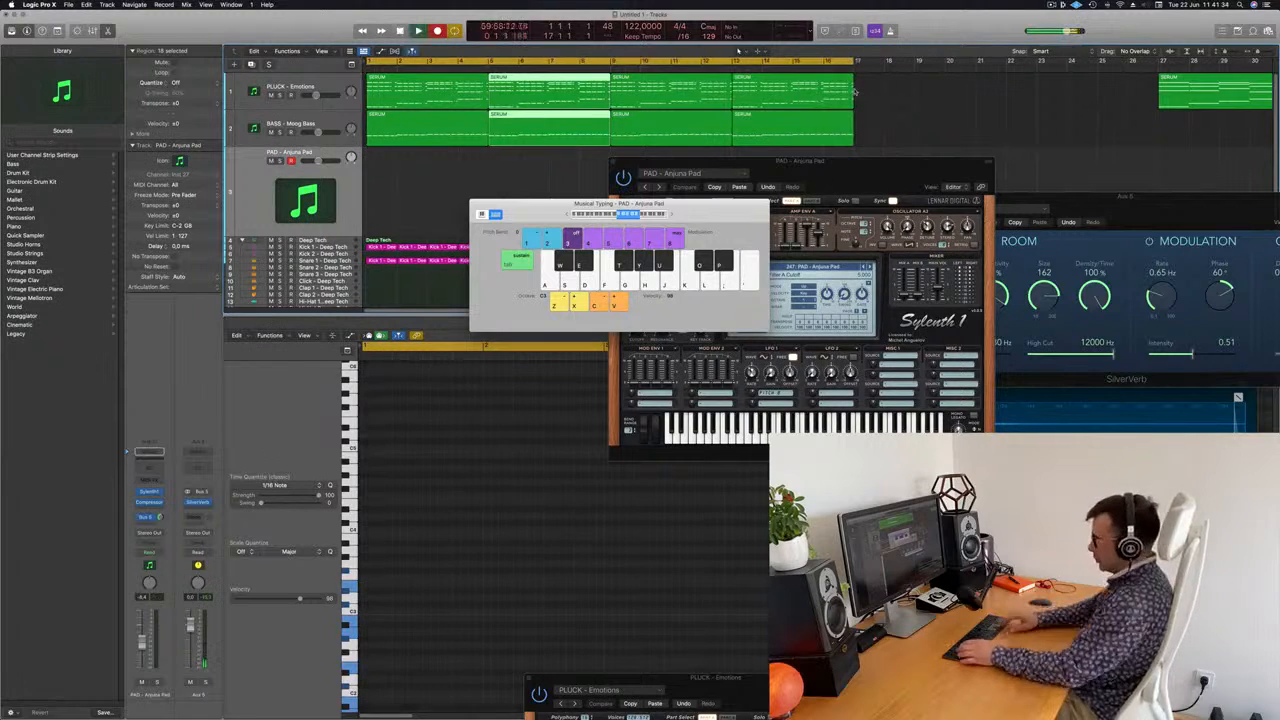
{"action": "key", "text": "s"}
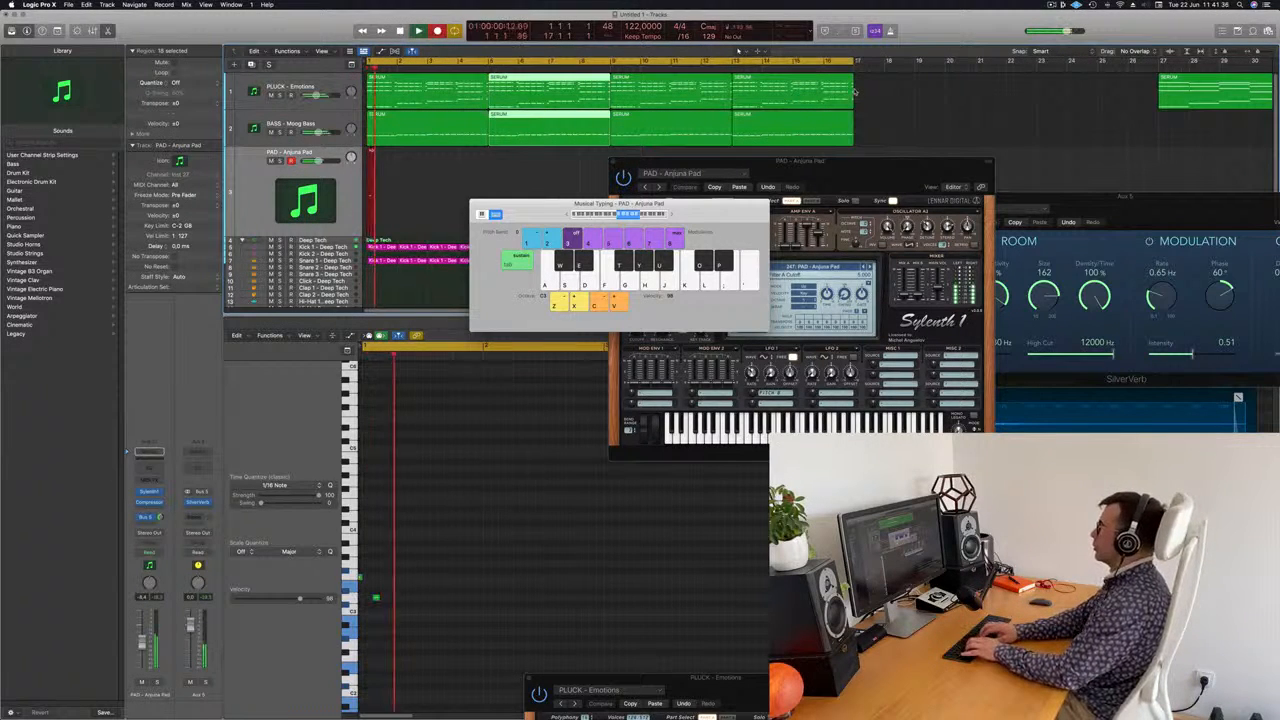
{"action": "key", "text": "d"}
{"action": "key", "text": "d"}
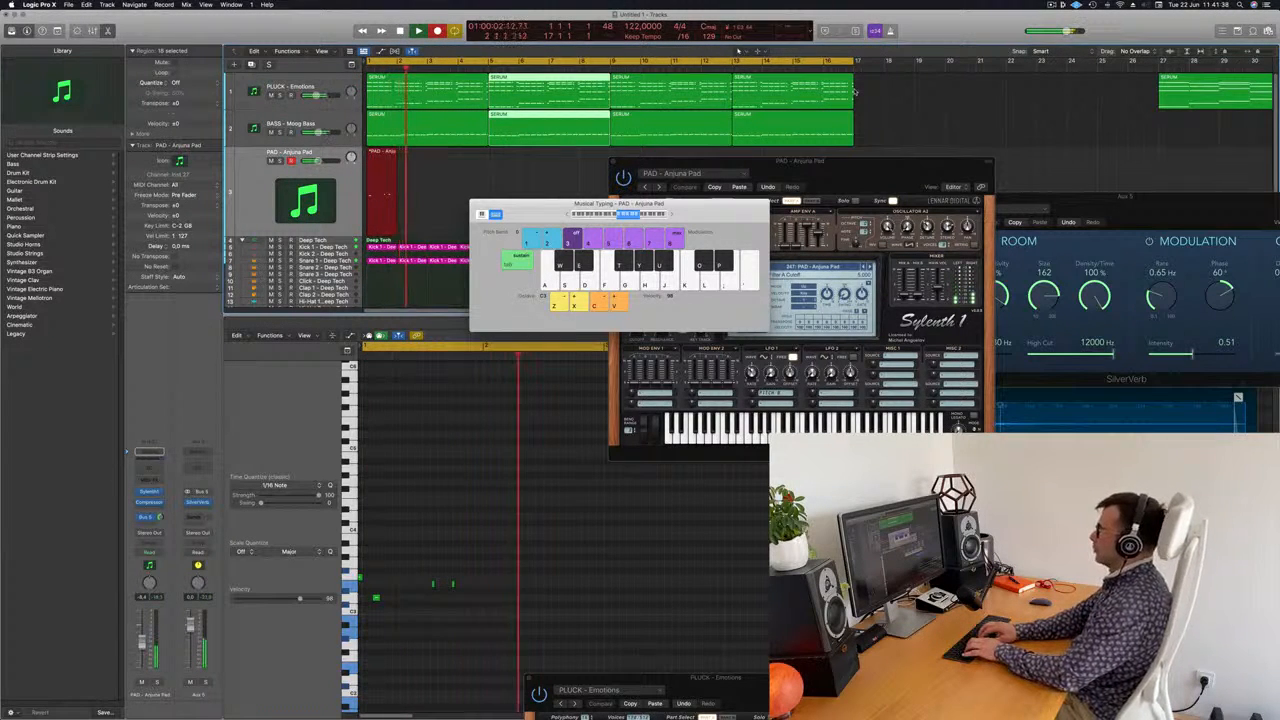
{"action": "key", "text": "f"}
{"action": "key", "text": "f"}
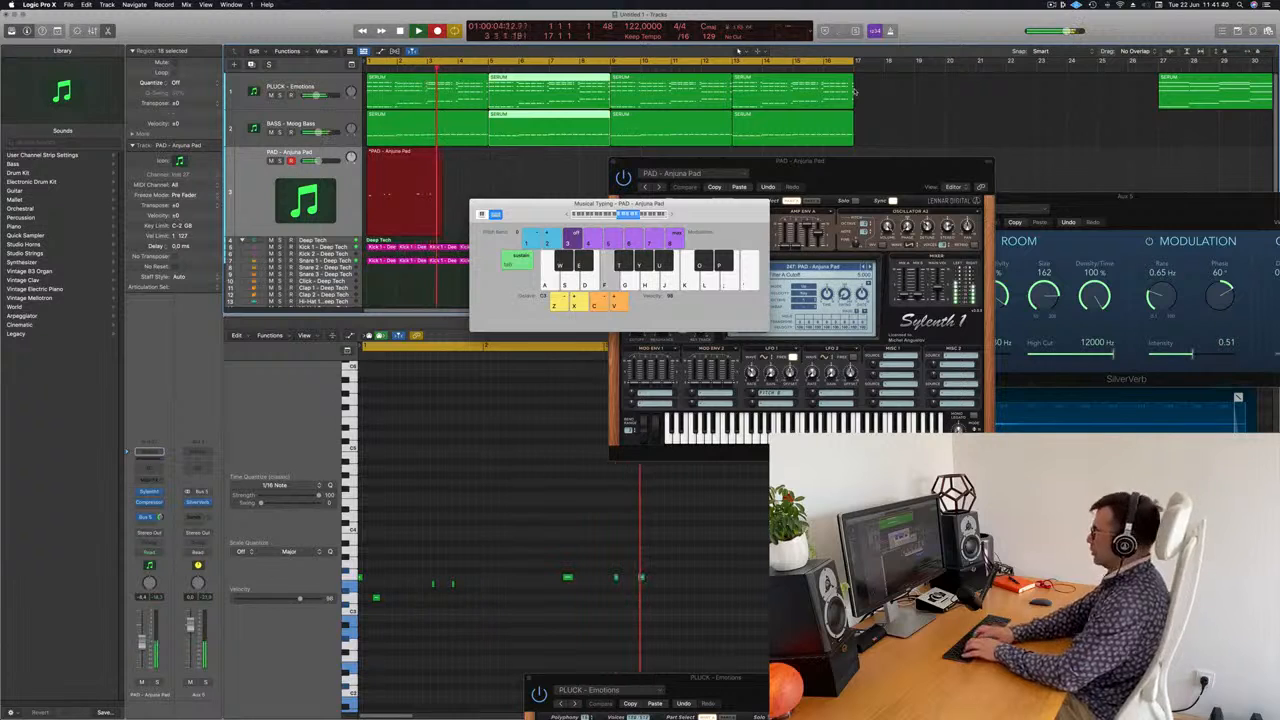
{"action": "key", "text": "f"}
{"action": "key", "text": "g"}
{"action": "key", "text": "h"}
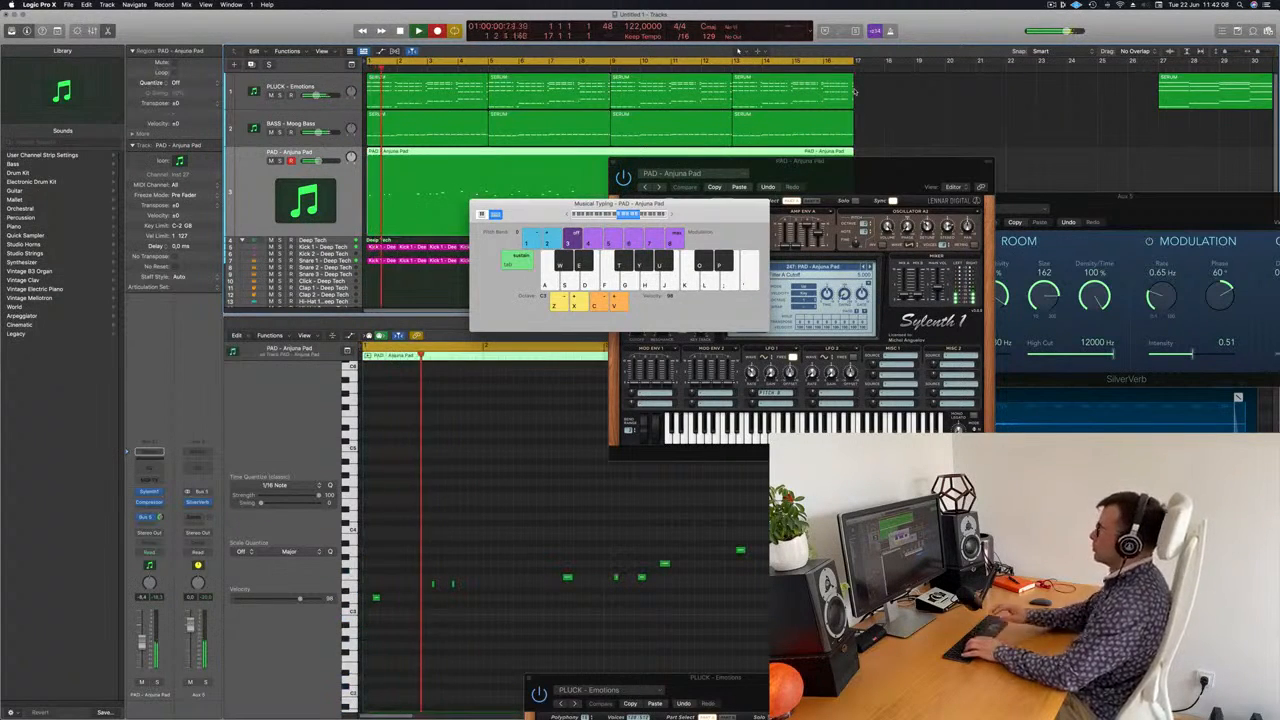
{"action": "key", "text": "space"}
{"action": "key", "text": "BackSpace"}
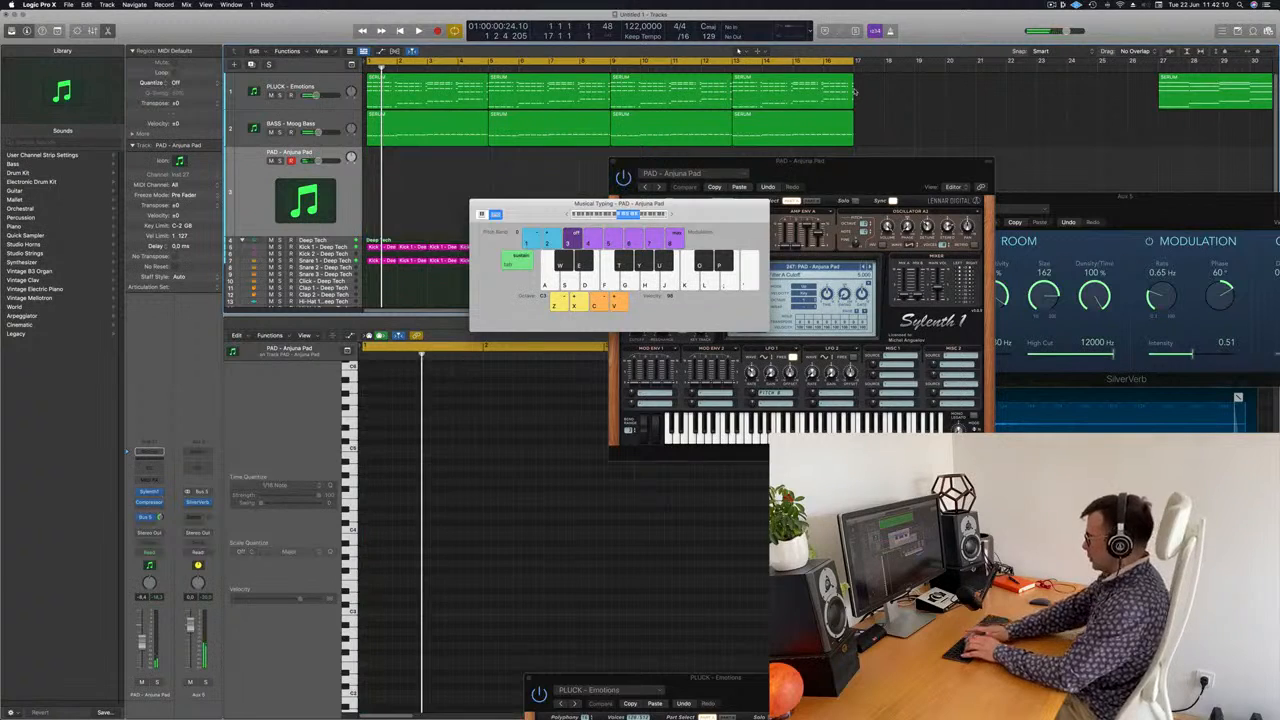
Record a new pad melody from bar 1 with Musical Typing, stopping the recording in bar 8
{"action": "key", "text": "r"}
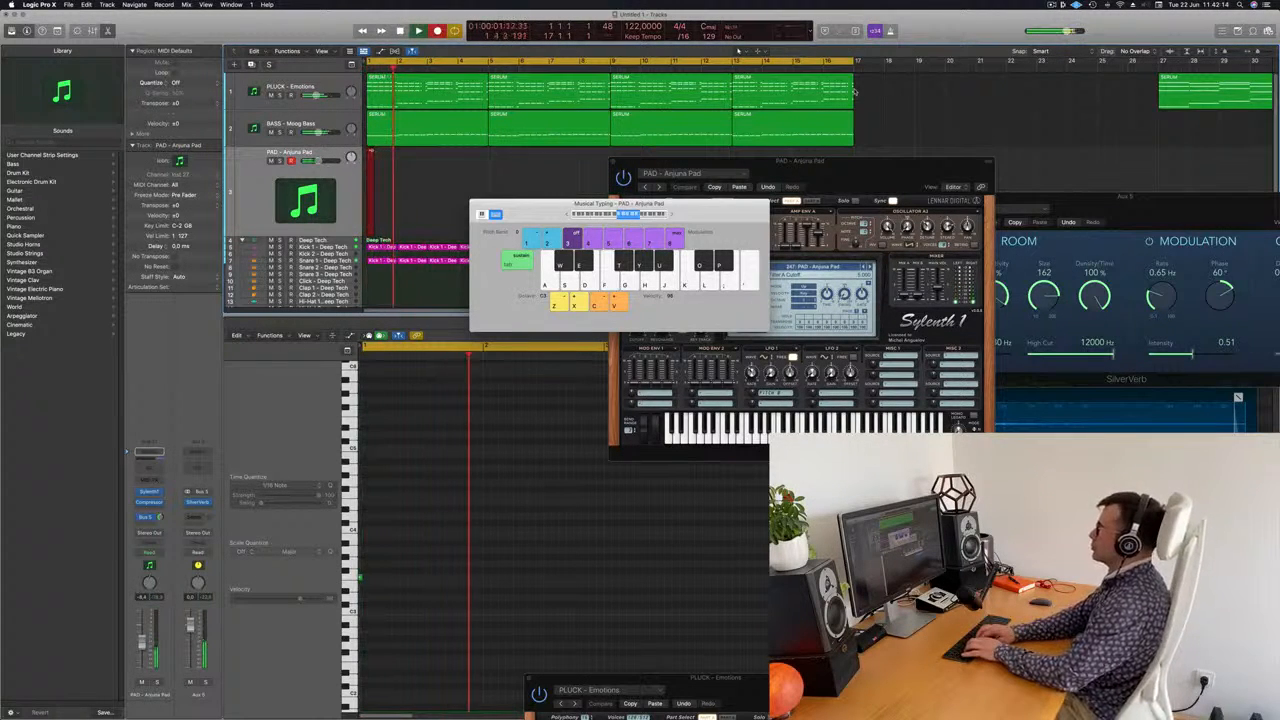
{"action": "key", "text": "d"}
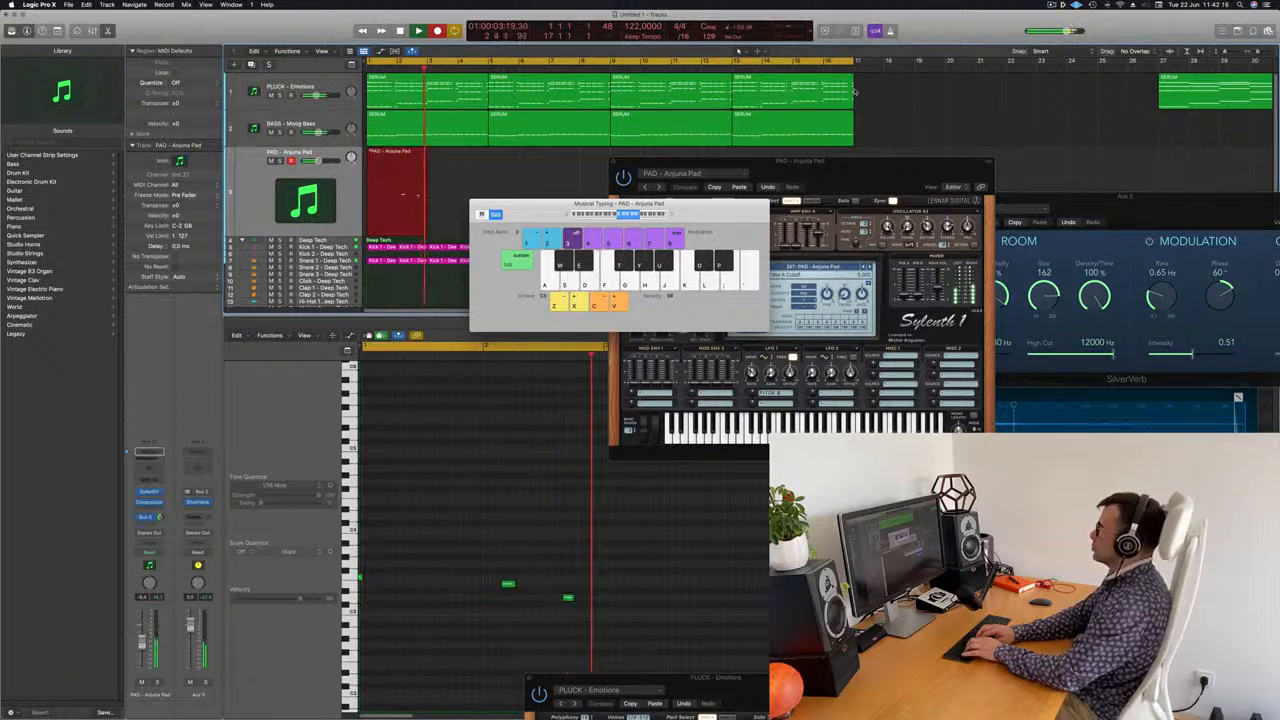
{"action": "key", "text": "a"}
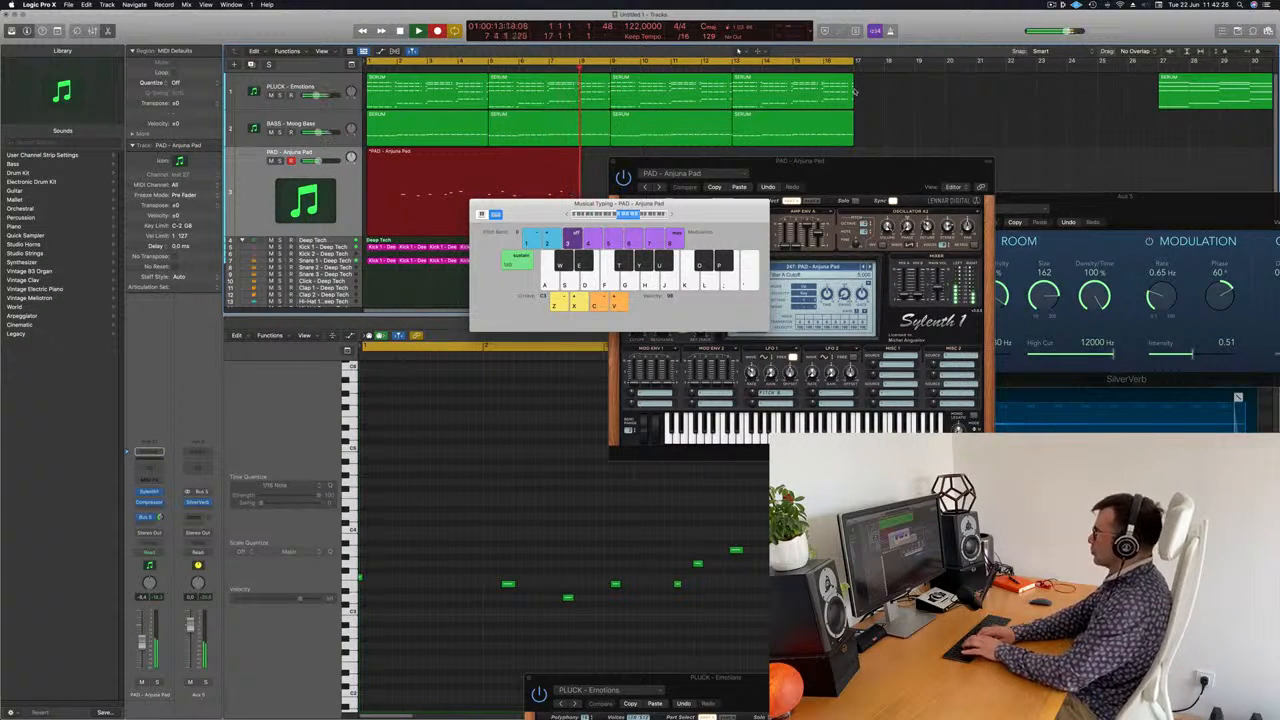
{"action": "key", "text": "space"}
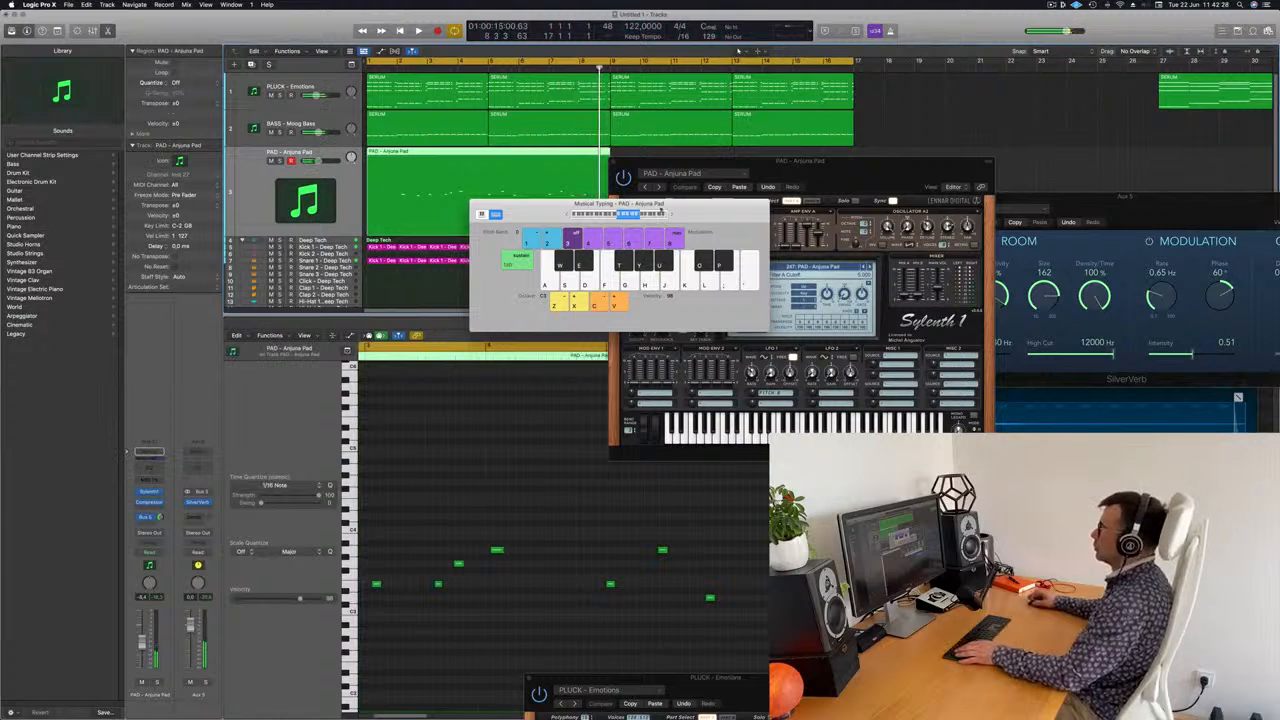
Split the recorded pad region at bar 7, splitting any crossing notes, and delete the part before the cut
{"action": "left_click_drag", "start_coordinate": [619, 204], "coordinate": [997, 165]}
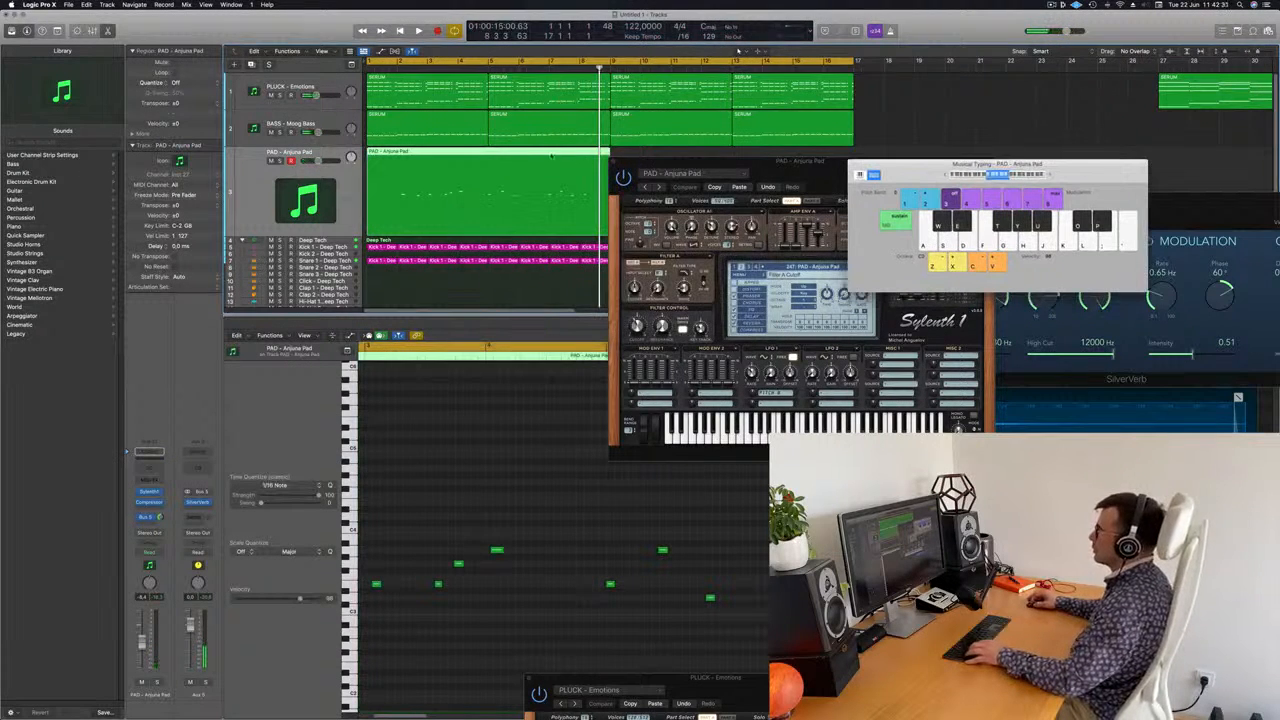
{"action": "key", "text": "super+t"}
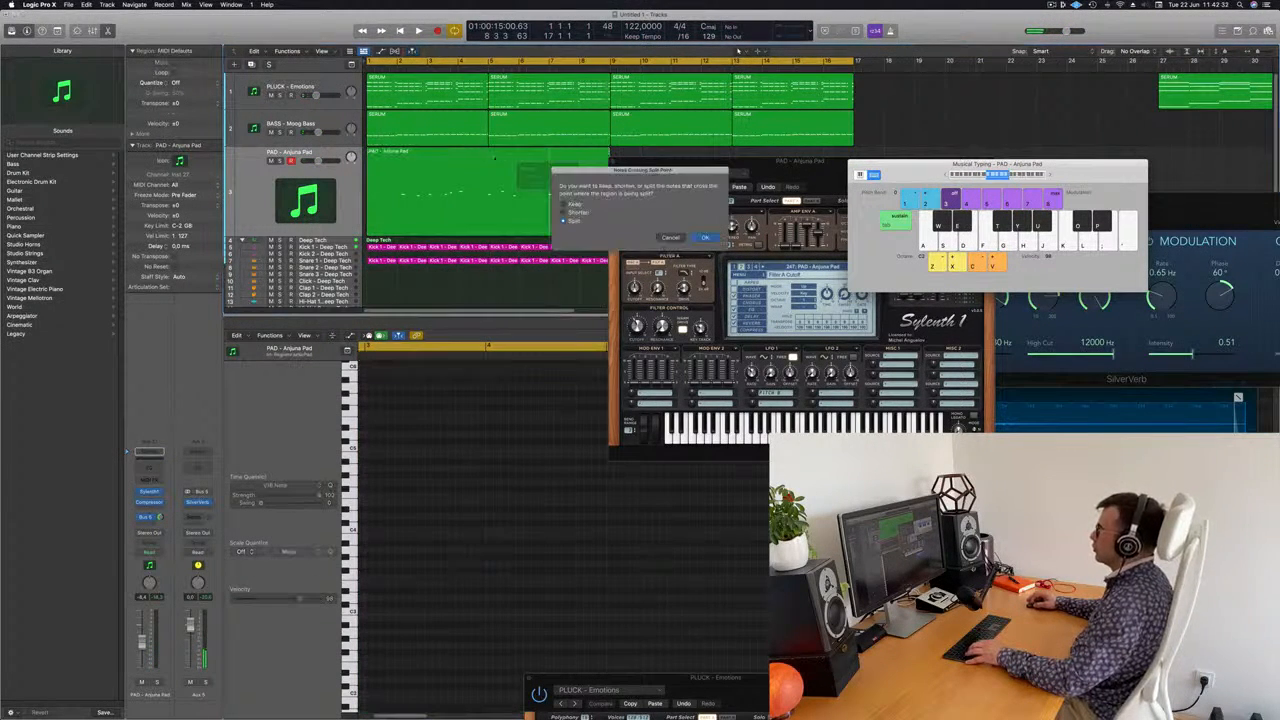
{"action": "left_click", "coordinate": [705, 239]}
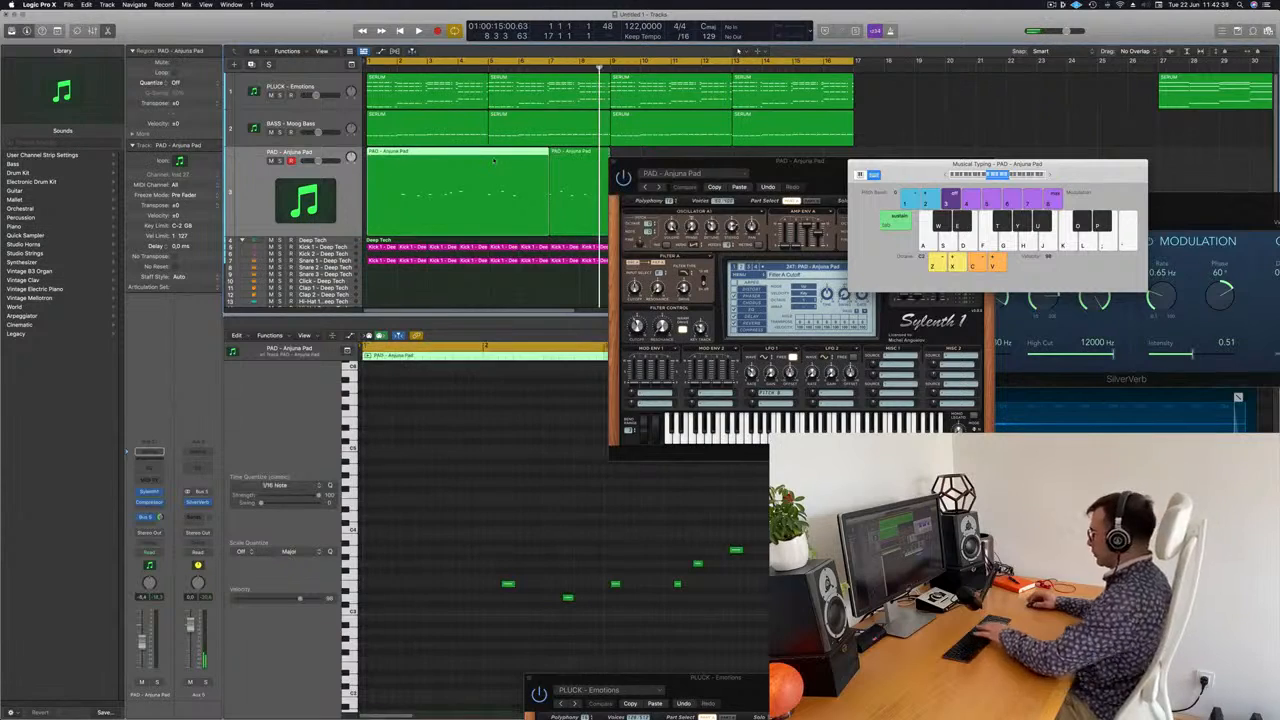
{"action": "key", "text": "Delete"}
Clear the Sylenth1 window out of the way, move the remaining two-bar pad region to bar 1 and play it
{"action": "left_click_drag", "start_coordinate": [634, 160], "coordinate": [864, 155]}
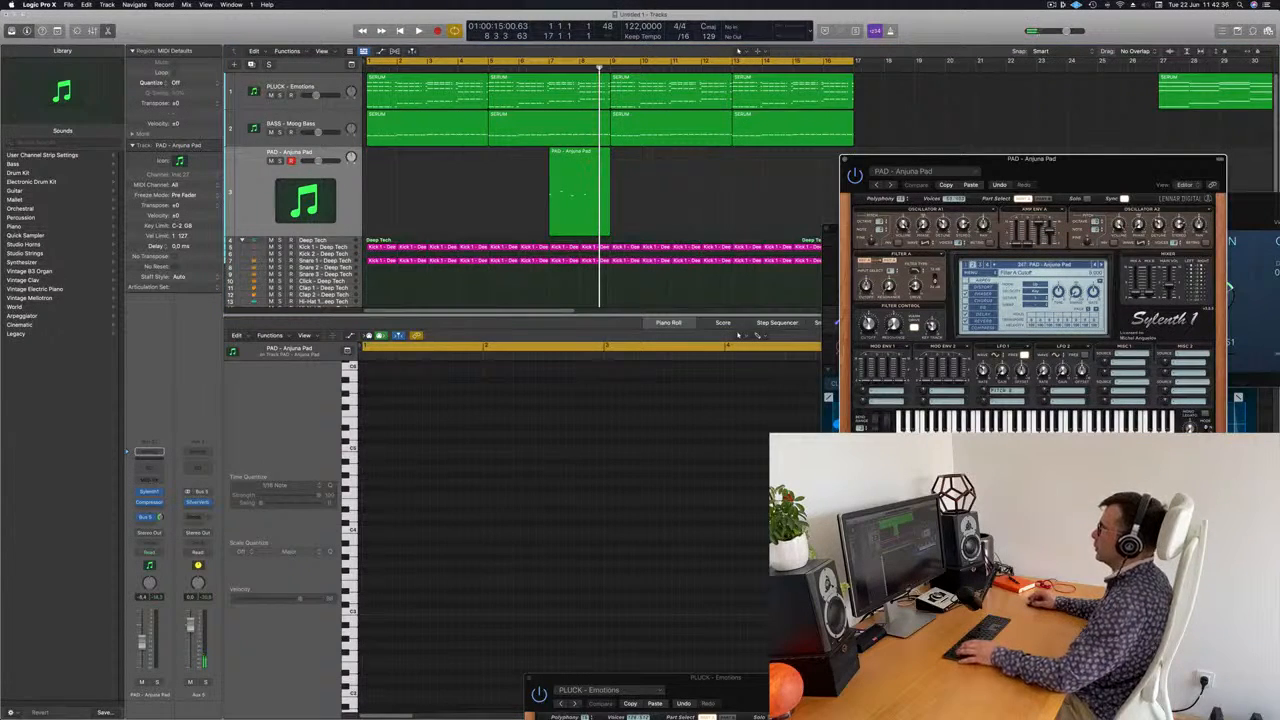
{"action": "left_click_drag", "start_coordinate": [564, 205], "coordinate": [381, 205]}
{"action": "key", "text": "space"}
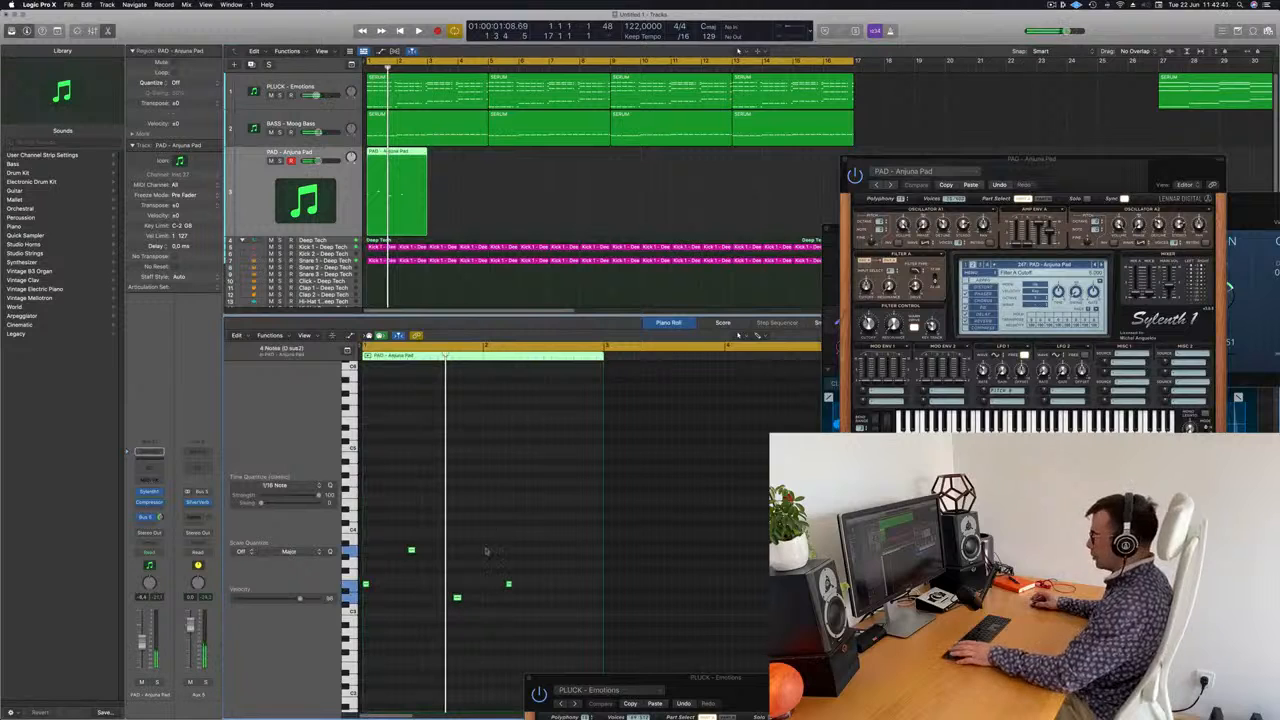
Delete the fourth and last note of the two-bar pad region in the Piano Roll while playing it from the start
{"action": "key", "text": "space"}
{"action": "scroll", "coordinate": [534, 543], "scroll_direction": "up", "scroll_amount": 4}
{"action": "scroll", "coordinate": [534, 543], "scroll_direction": "down", "scroll_amount": 2}
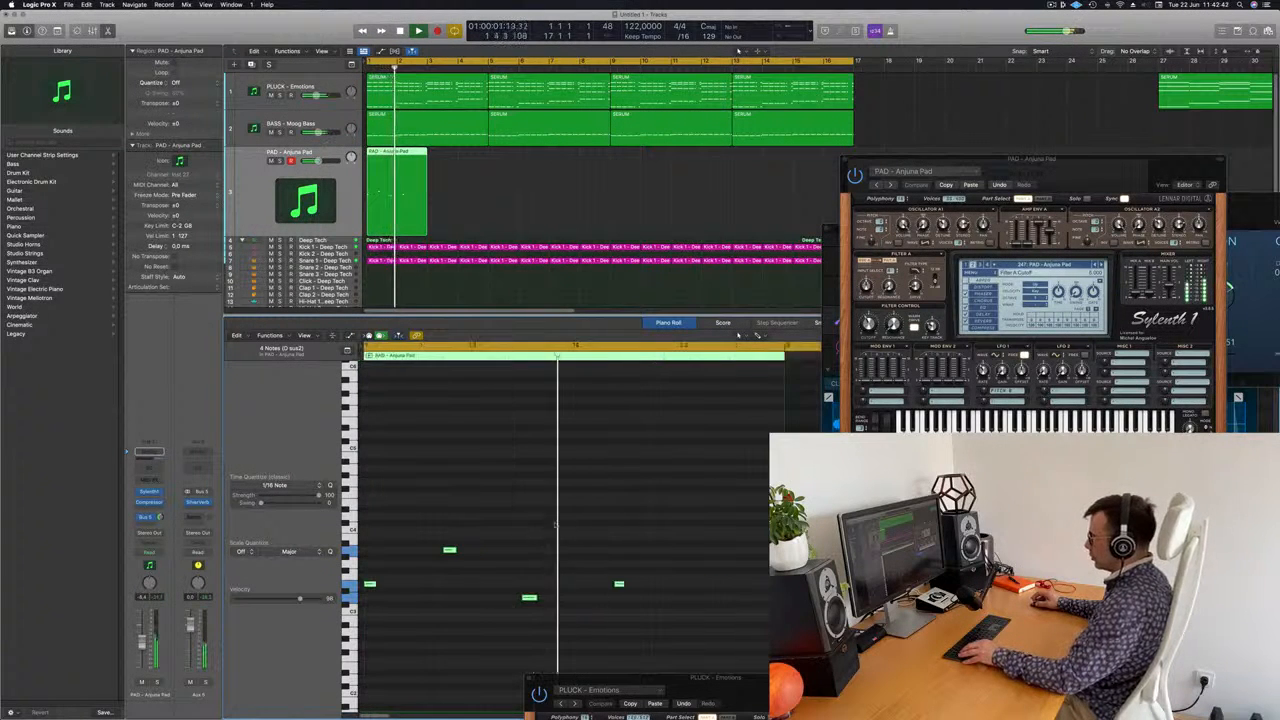
{"action": "scroll", "coordinate": [586, 560], "scroll_direction": "down", "scroll_amount": 1}
{"action": "left_click_drag", "start_coordinate": [580, 560], "coordinate": [579, 604]}
{"action": "key", "text": "Return"}
{"action": "key", "text": "Delete"}
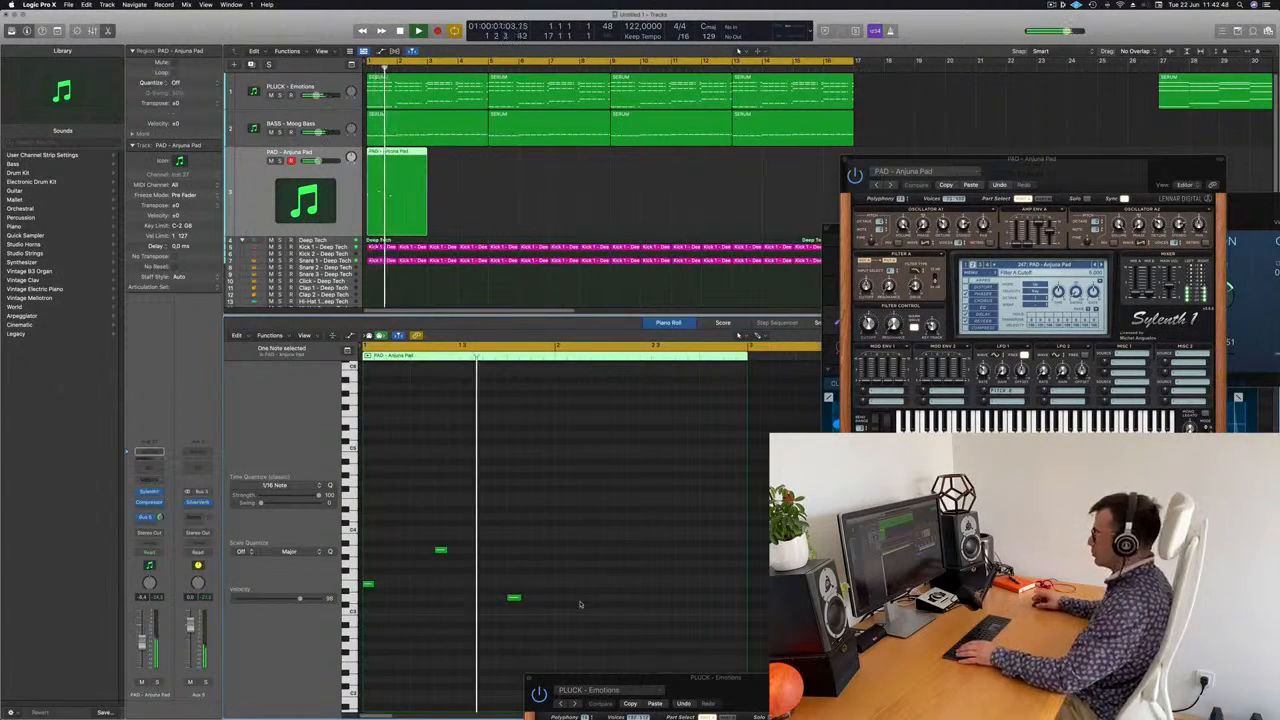
Duplicate the two upper pad notes following the first note about three beats later in the region, then play the loop
{"action": "left_click_drag", "start_coordinate": [429, 521], "coordinate": [537, 635]}
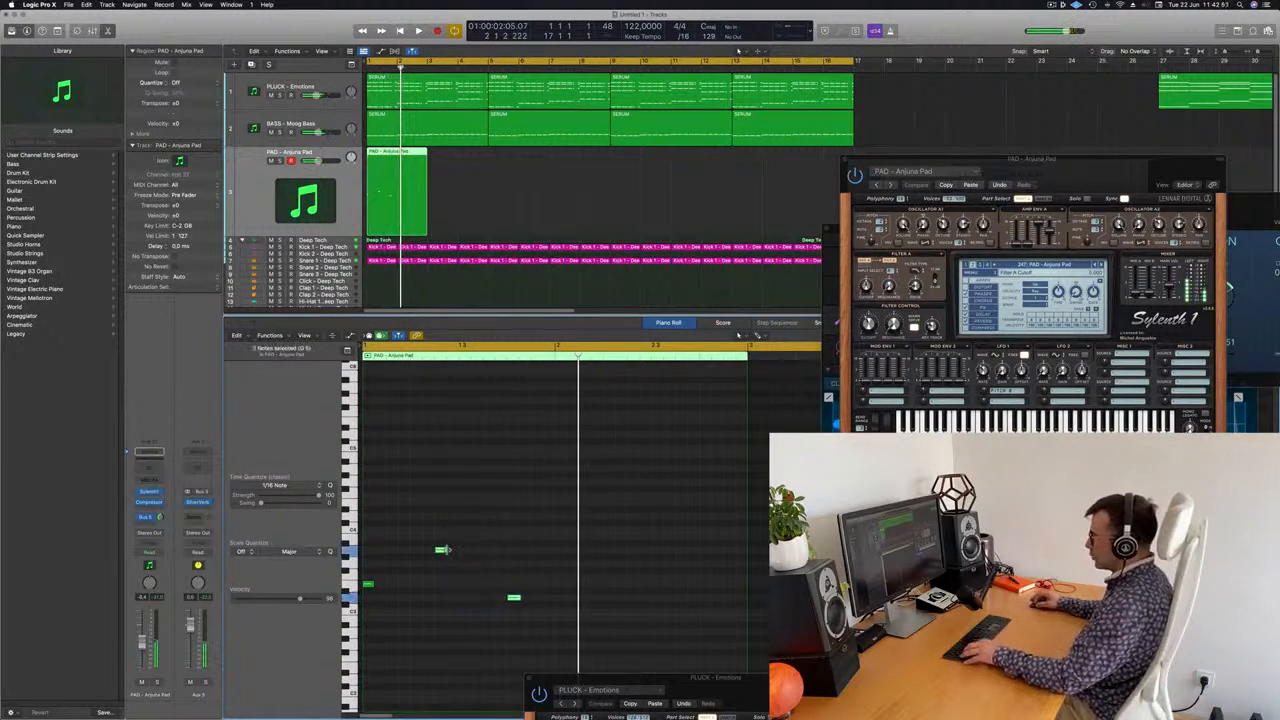
{"action": "left_click_drag", "start_coordinate": [440, 551], "coordinate": [590, 558]}
{"action": "key", "text": "space"}
{"action": "scroll", "coordinate": [486, 529], "scroll_direction": "left", "scroll_amount": 2}
{"action": "scroll", "coordinate": [484, 529], "scroll_direction": "right", "scroll_amount": 3}
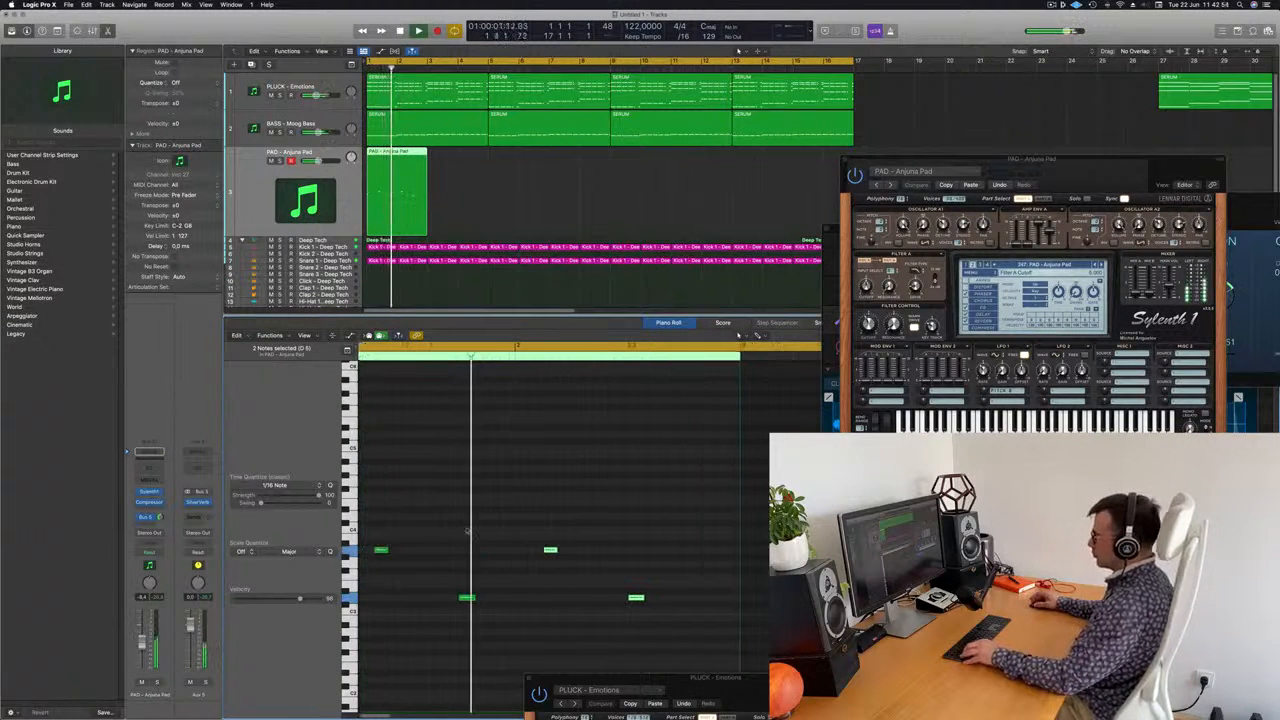
{"action": "scroll", "coordinate": [462, 531], "scroll_direction": "left", "scroll_amount": 3}
{"action": "scroll", "coordinate": [491, 529], "scroll_direction": "left", "scroll_amount": 3}
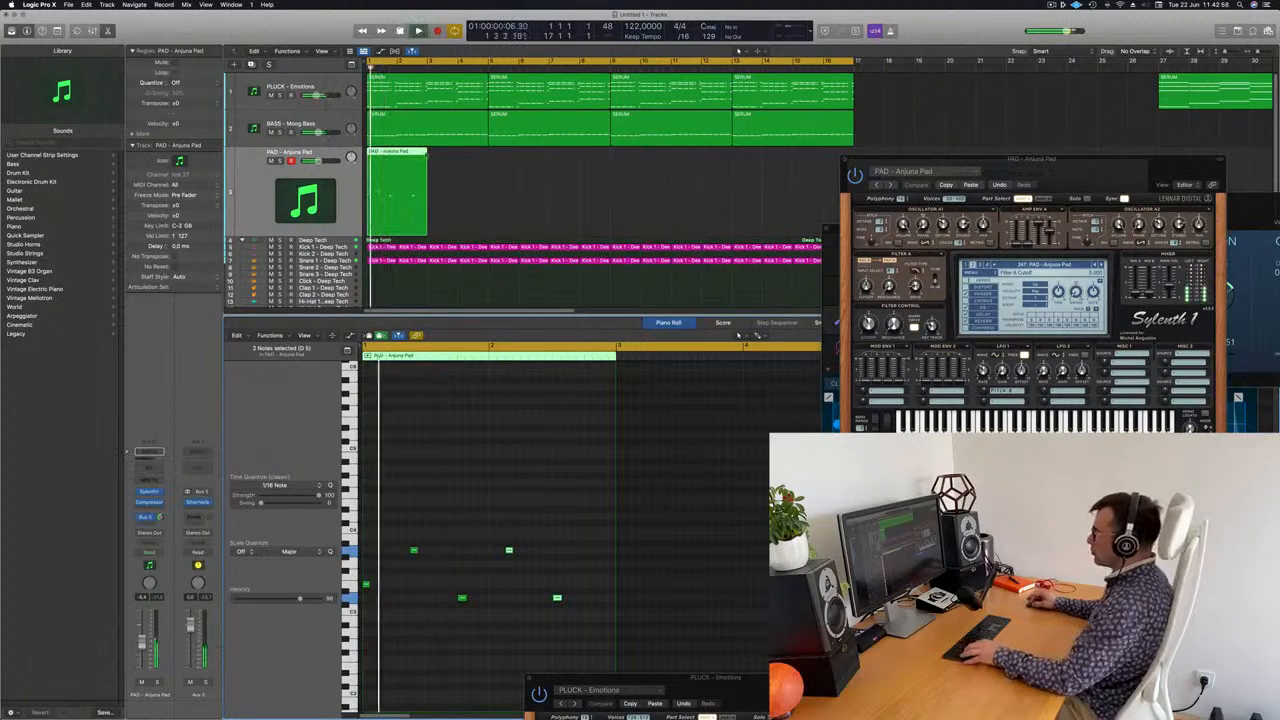
Duplicate the two-bar PAD - Anjuna Pad region so its copies fill bars 1 to 8
{"action": "left_click_drag", "start_coordinate": [403, 160], "coordinate": [465, 163]}
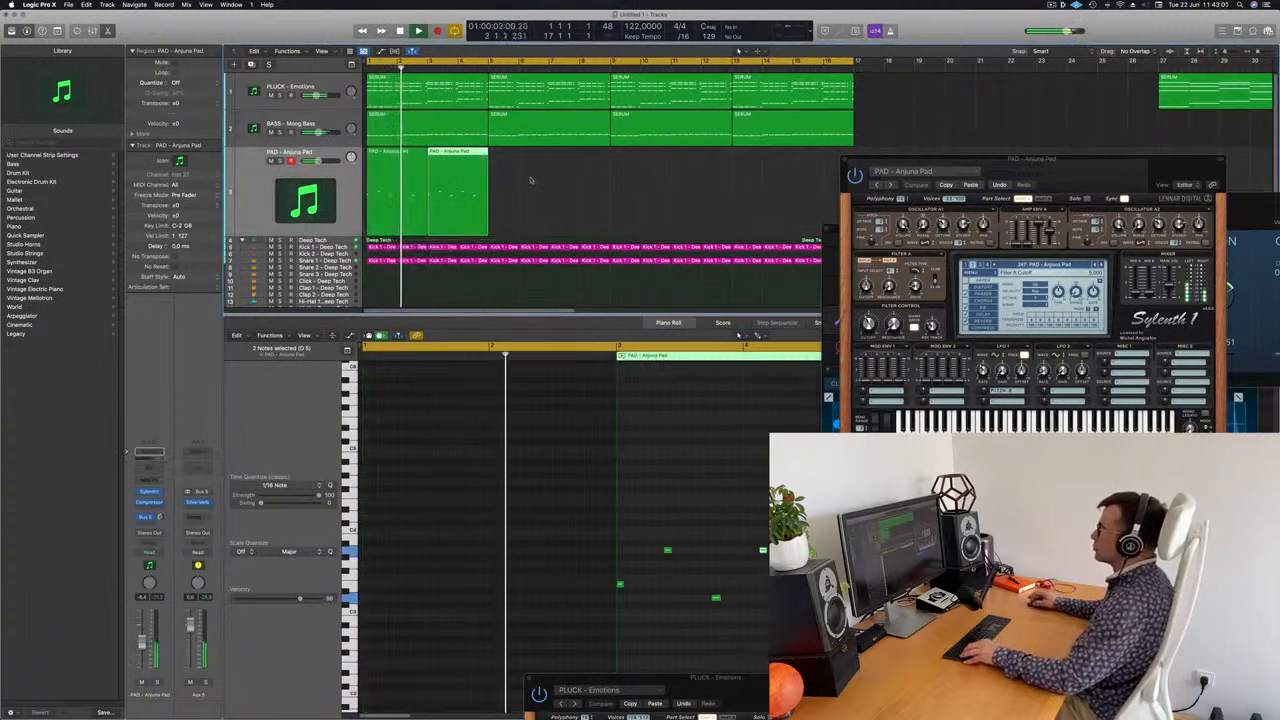
{"action": "scroll", "coordinate": [531, 180], "scroll_direction": "left", "scroll_amount": 2}
{"action": "scroll", "coordinate": [539, 195], "scroll_direction": "left", "scroll_amount": 1}
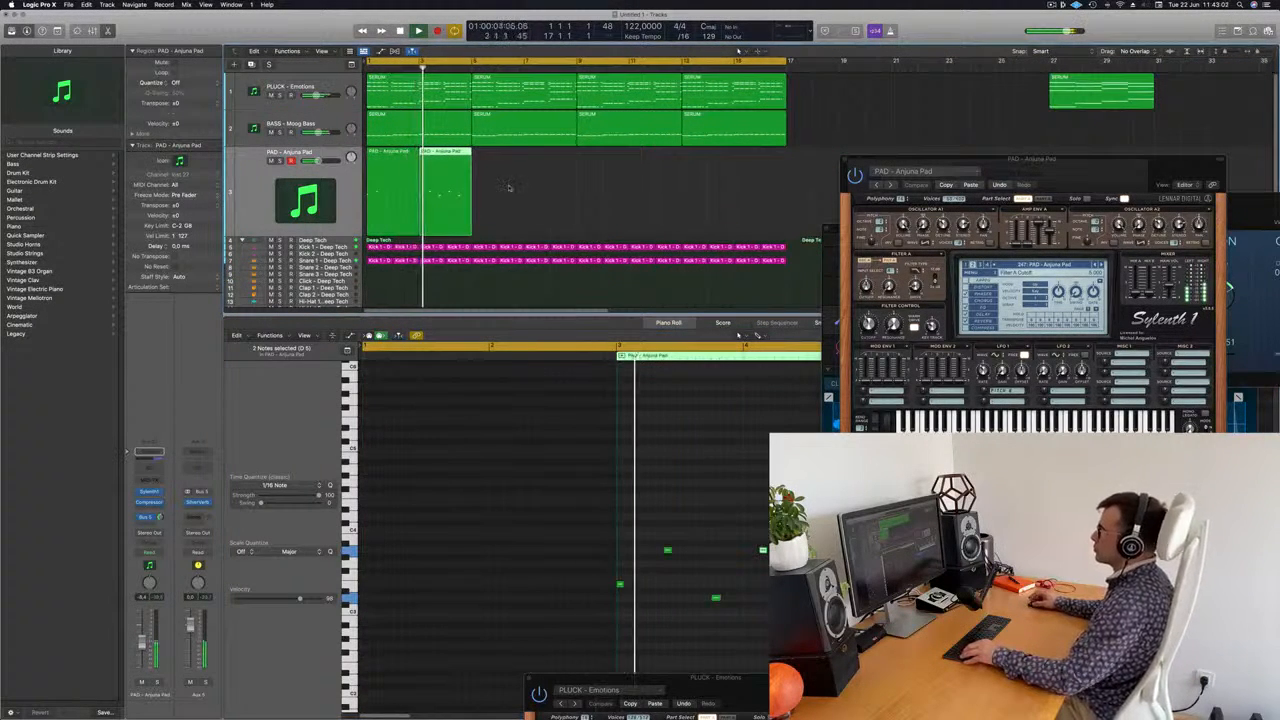
{"action": "left_click_drag", "start_coordinate": [1093, 162], "coordinate": [984, 110]}
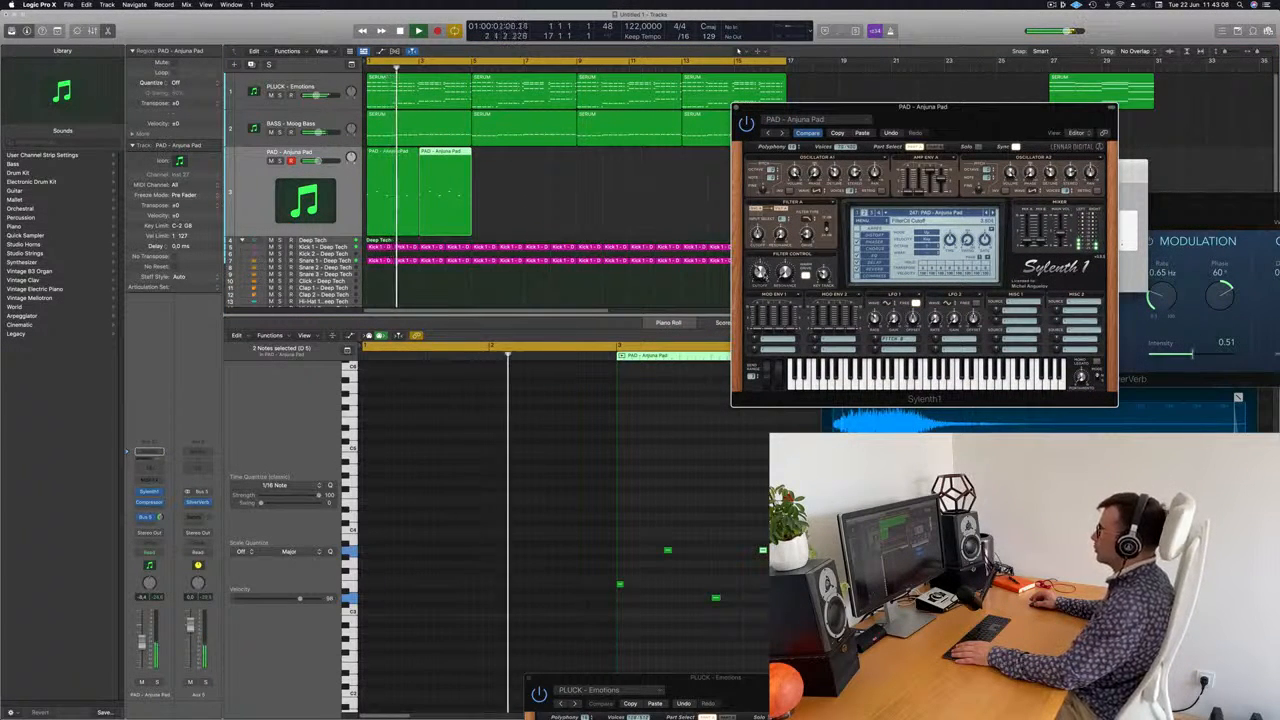
{"action": "left_click_drag", "start_coordinate": [519, 200], "coordinate": [490, 158]}
{"action": "left_click_drag", "start_coordinate": [647, 188], "coordinate": [390, 205]}
{"action": "key", "text": "space"}
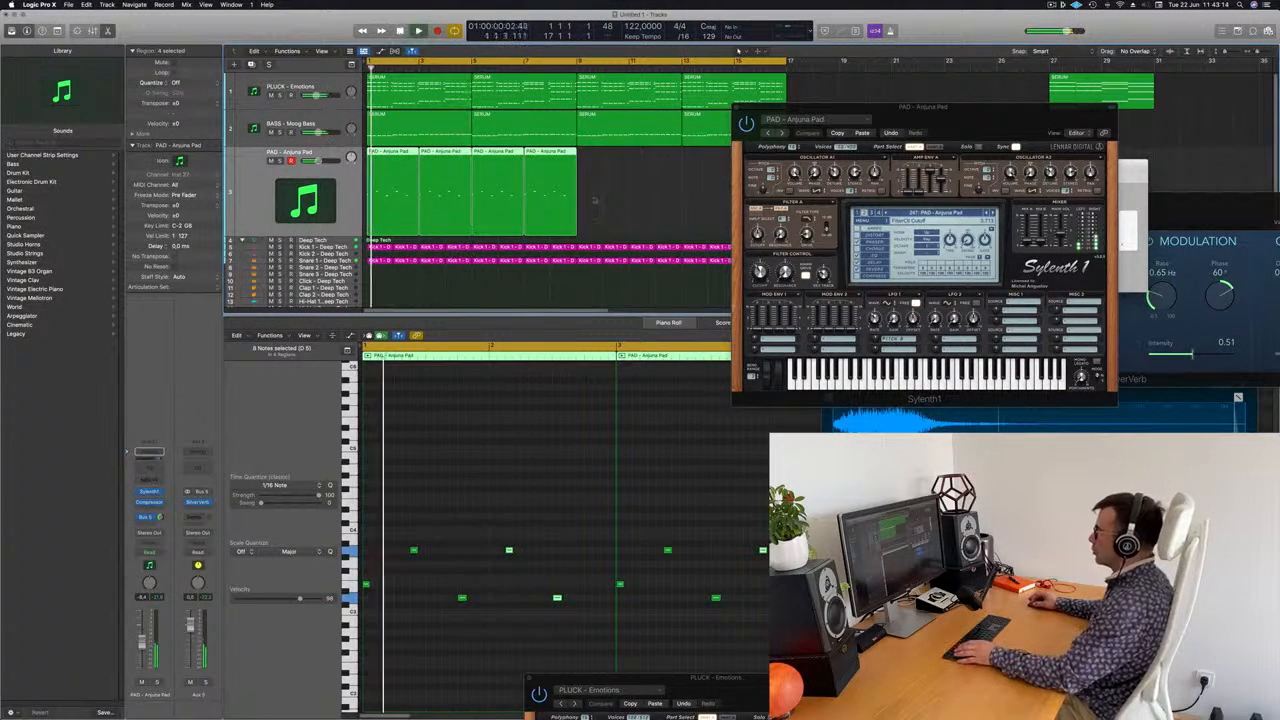
Copy the four pad regions to bar 9 so the pad part runs through bar 16, and restart playback
{"action": "left_click", "coordinate": [594, 200]}
{"action": "left_click", "coordinate": [395, 155]}
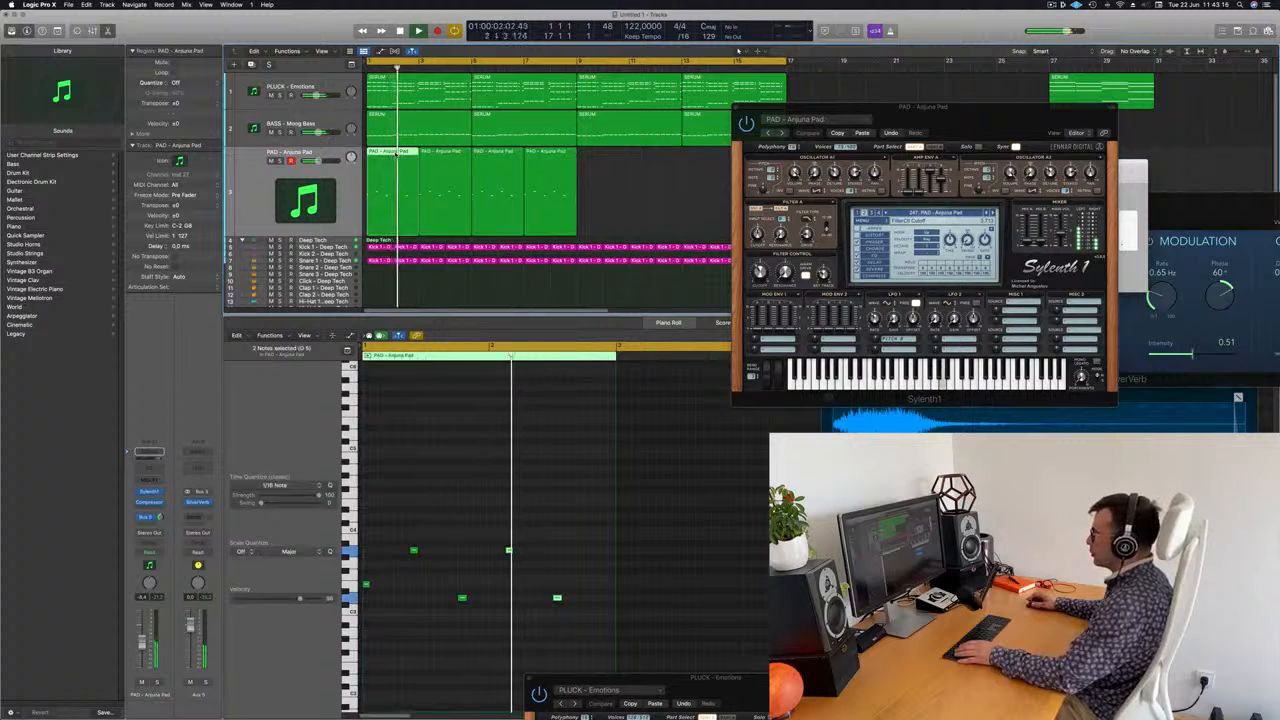
{"action": "left_click", "coordinate": [432, 175]}
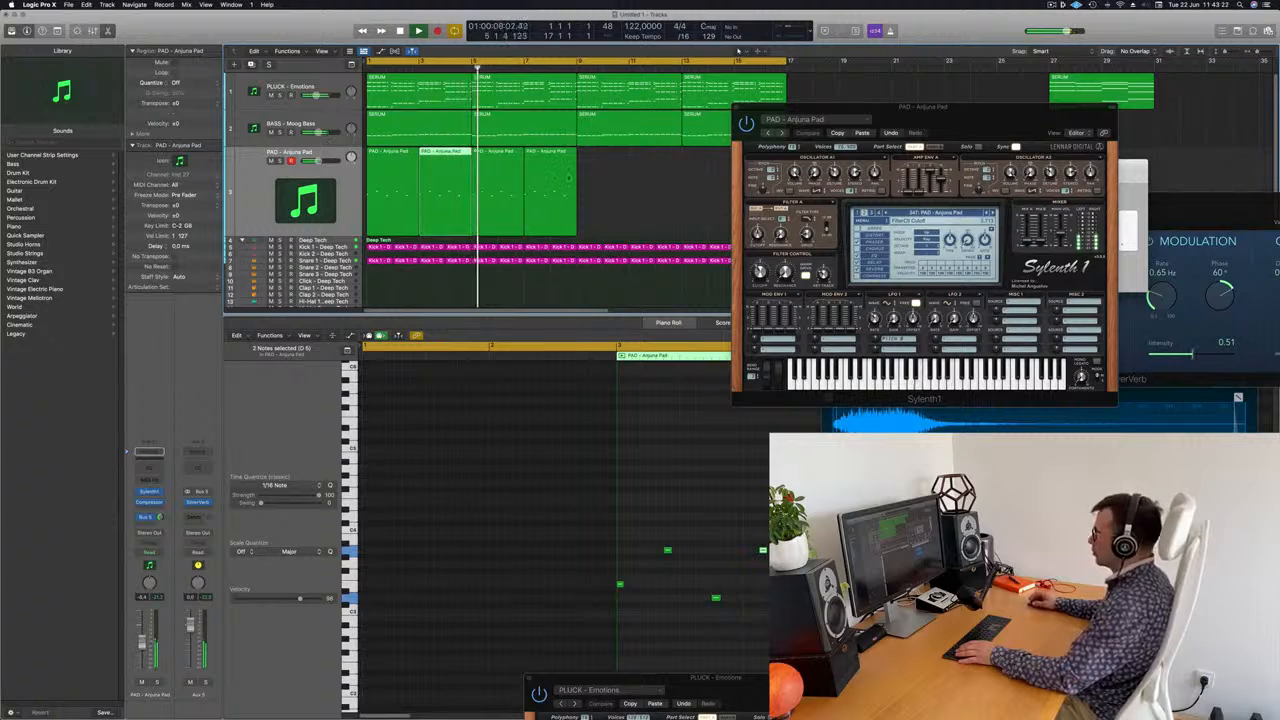
{"action": "left_click_drag", "start_coordinate": [897, 118], "coordinate": [949, 128]}
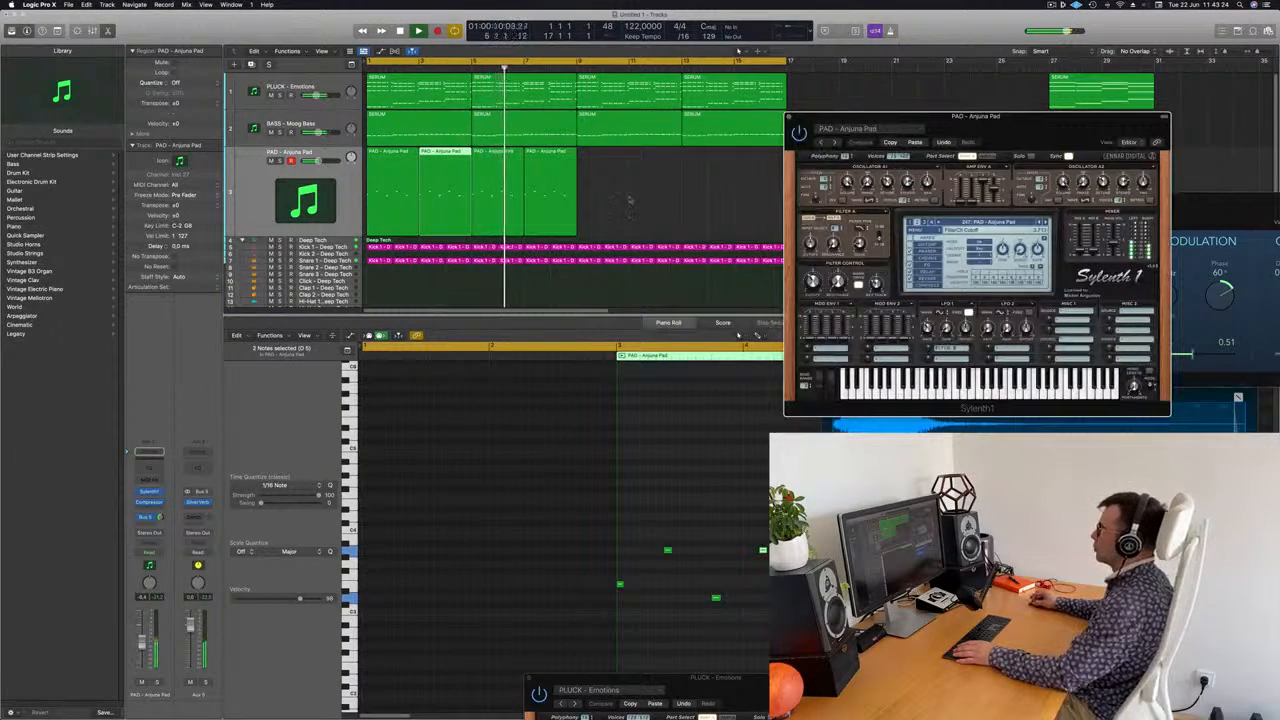
{"action": "left_click_drag", "start_coordinate": [647, 213], "coordinate": [594, 154]}
{"action": "key", "text": "space"}
{"action": "key", "text": "space"}
Lower the amp envelope release in the pad's Sylenth1 synth
{"action": "left_click_drag", "start_coordinate": [1018, 117], "coordinate": [785, 192]}
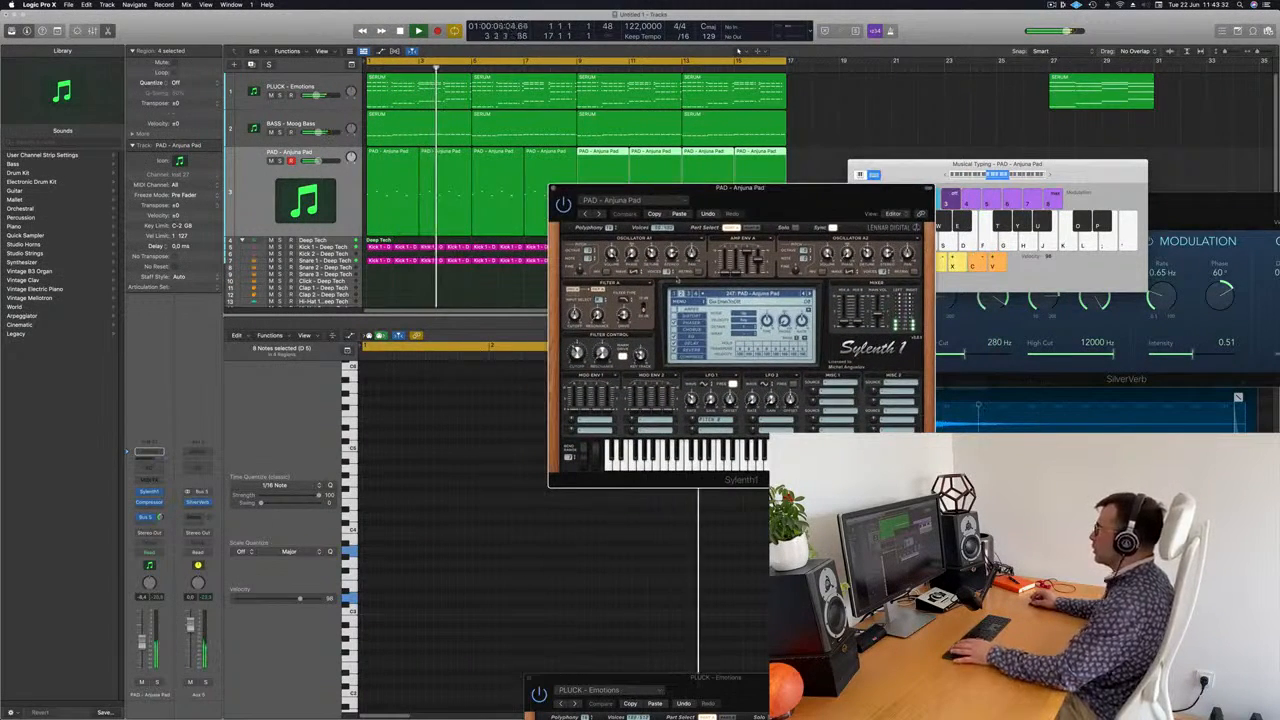
{"action": "left_click_drag", "start_coordinate": [777, 200], "coordinate": [731, 198]}
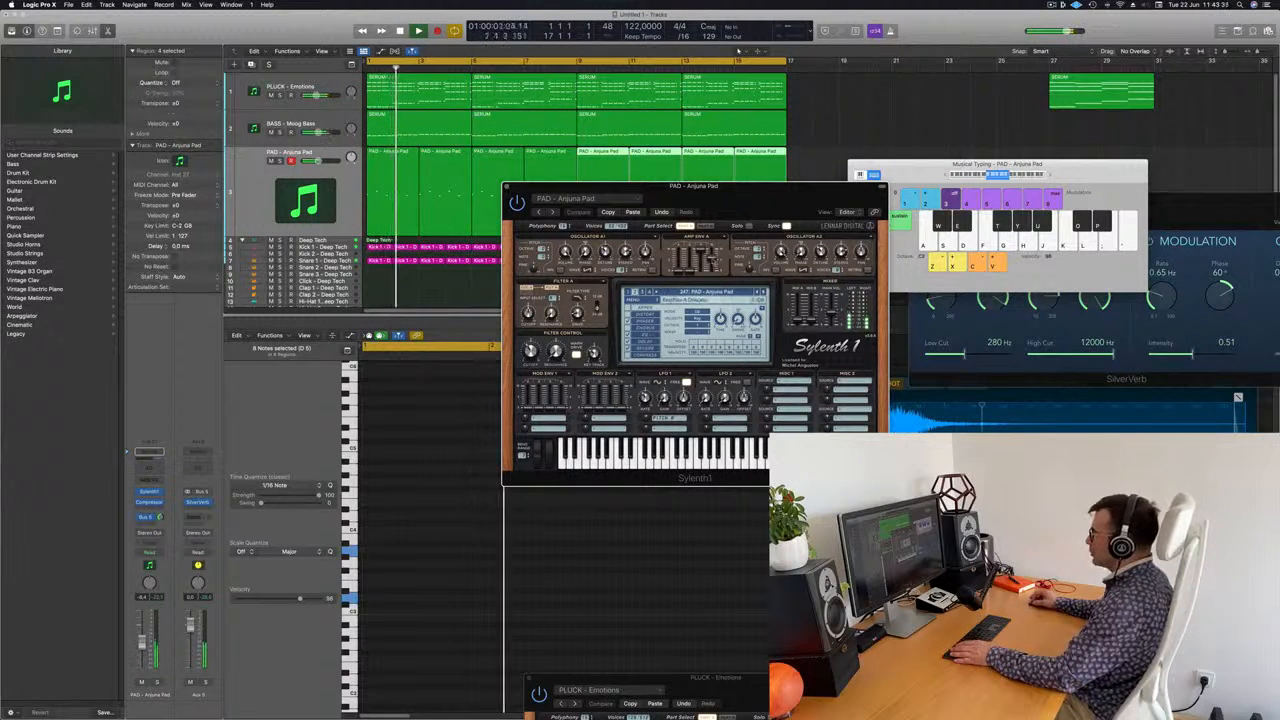
{"action": "left_click_drag", "start_coordinate": [712, 260], "coordinate": [713, 273]}
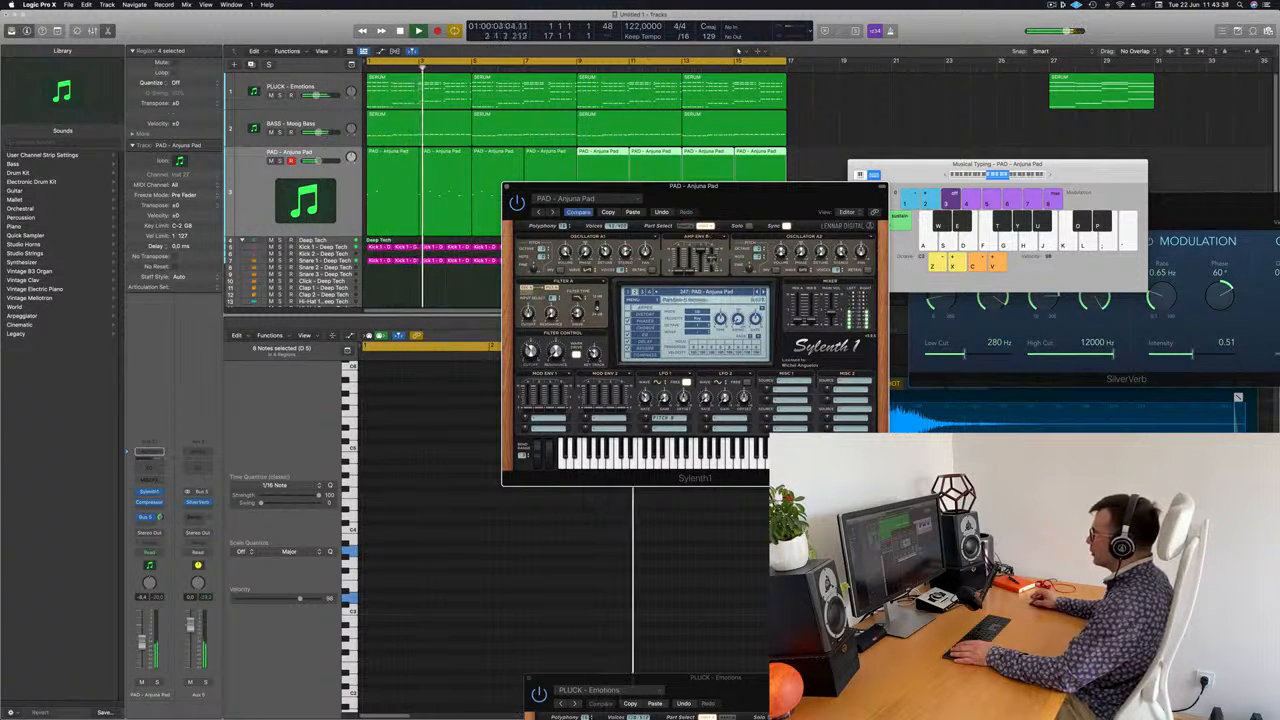
{"action": "left_click_drag", "start_coordinate": [746, 222], "coordinate": [919, 189]}
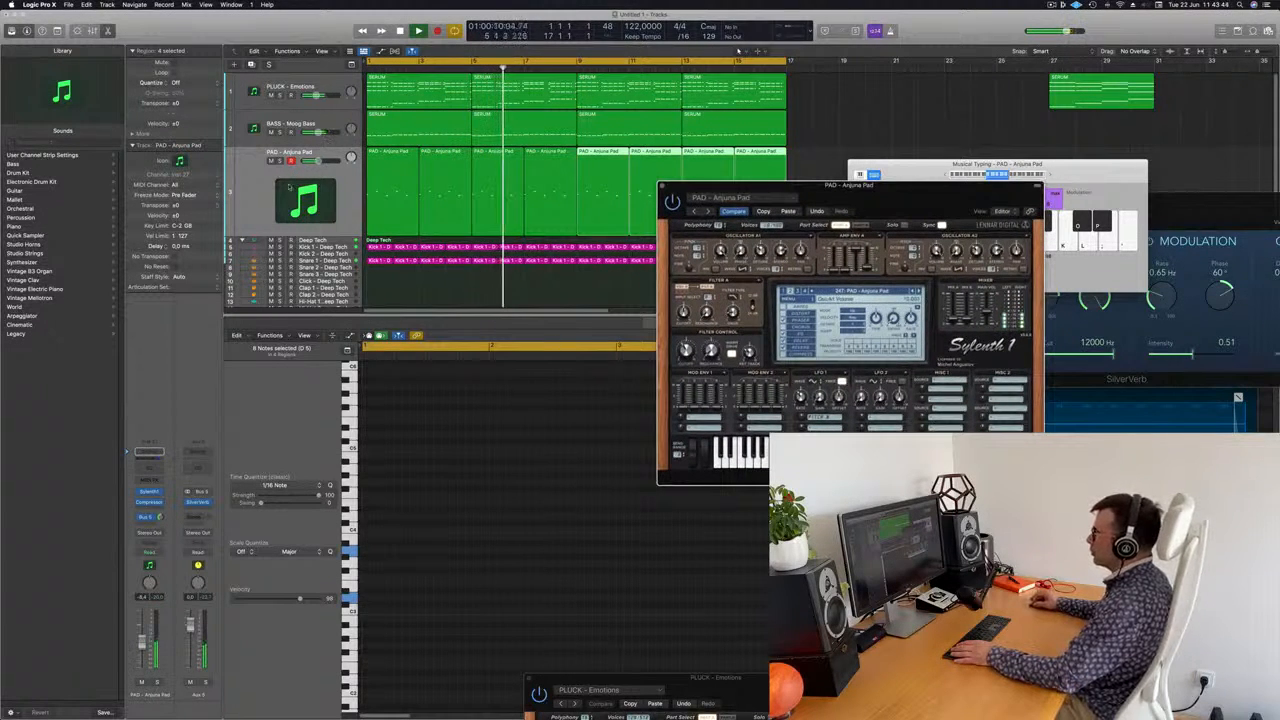
Restart playback and raise the pad channel's volume fader slightly
{"action": "key", "text": "space"}
{"action": "key", "text": "space"}
{"action": "left_click_drag", "start_coordinate": [143, 643], "coordinate": [145, 633]}
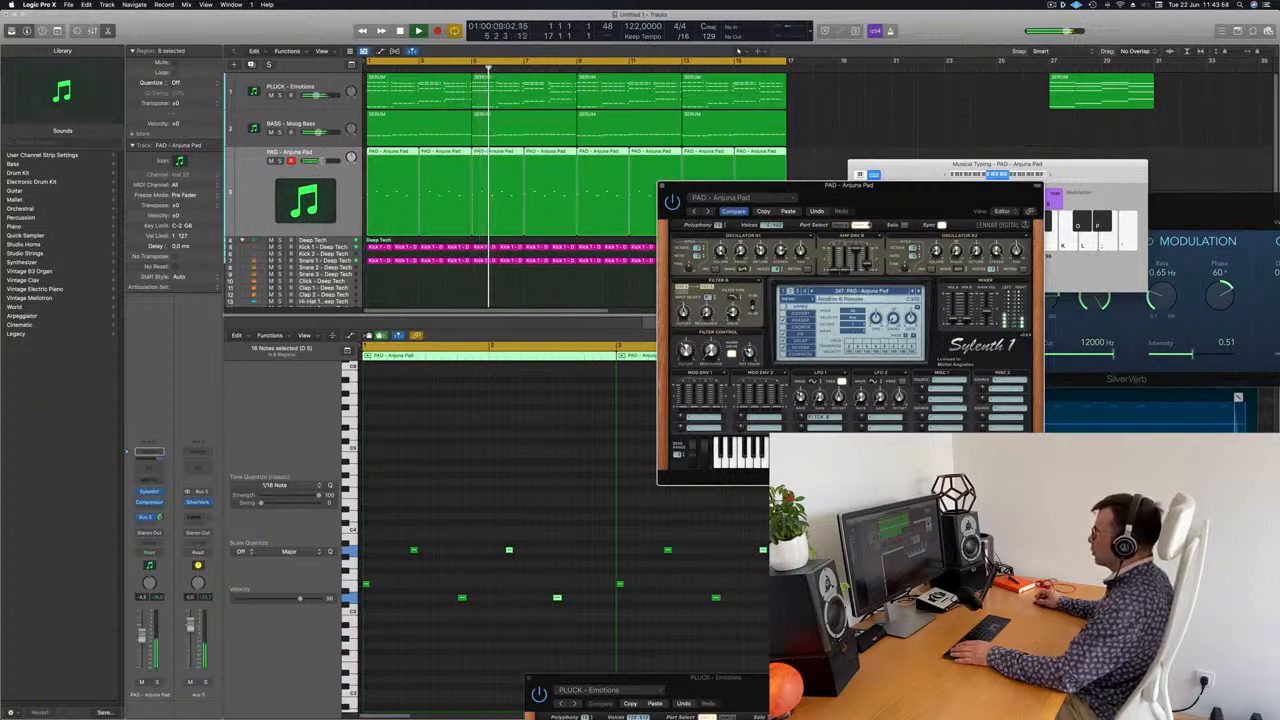
Try transposing all pad notes down one octave
{"action": "left_click_drag", "start_coordinate": [757, 204], "coordinate": [609, 205]}
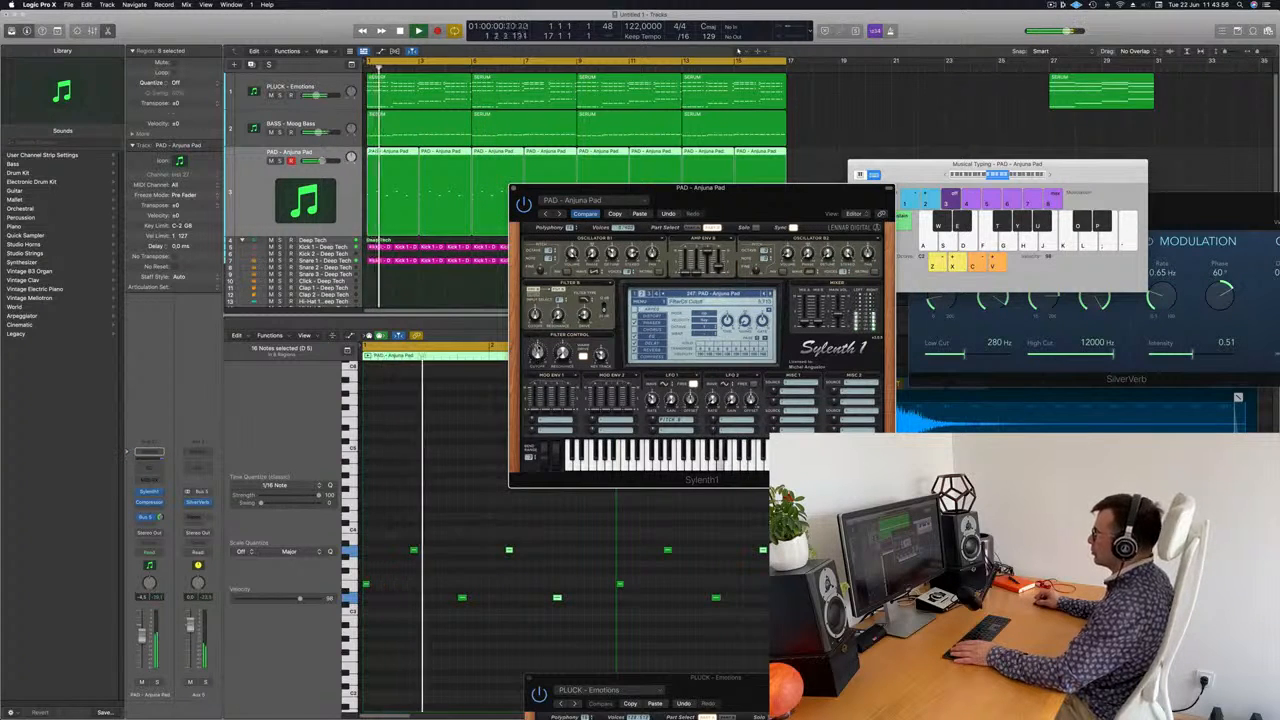
{"action": "left_click", "coordinate": [446, 446]}
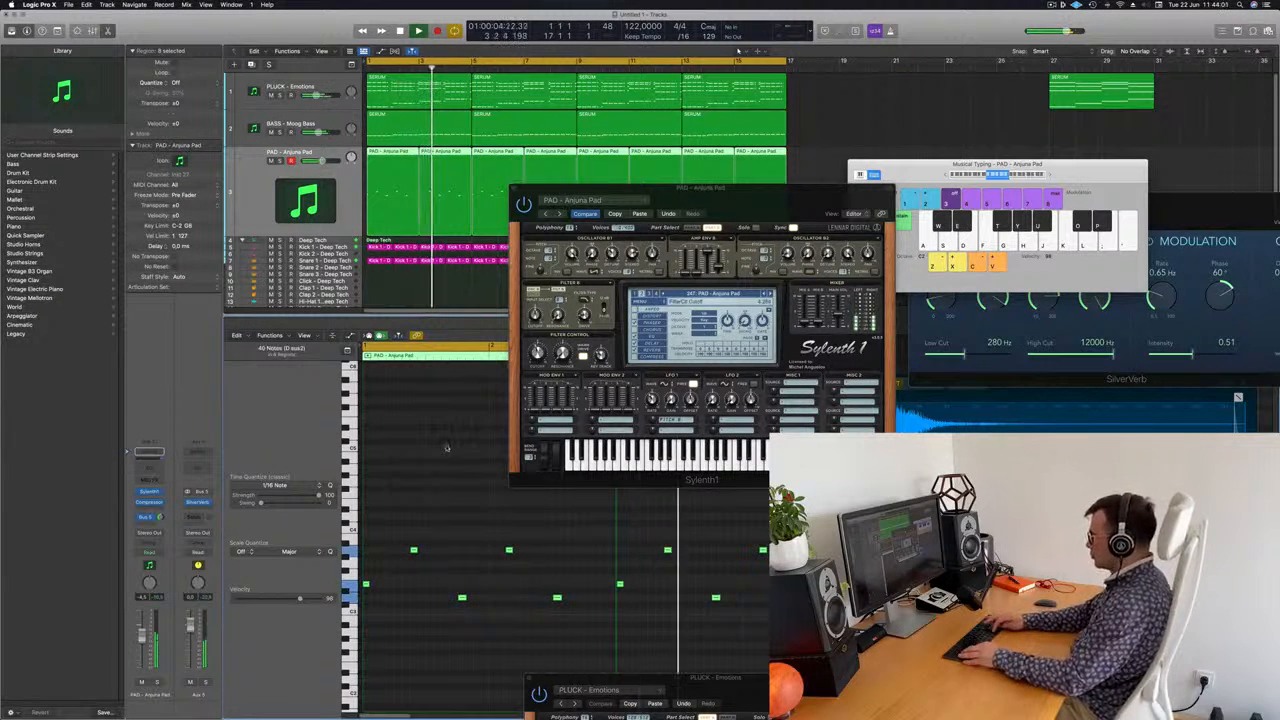
{"action": "scroll", "coordinate": [446, 448], "scroll_direction": "up", "scroll_amount": 2}
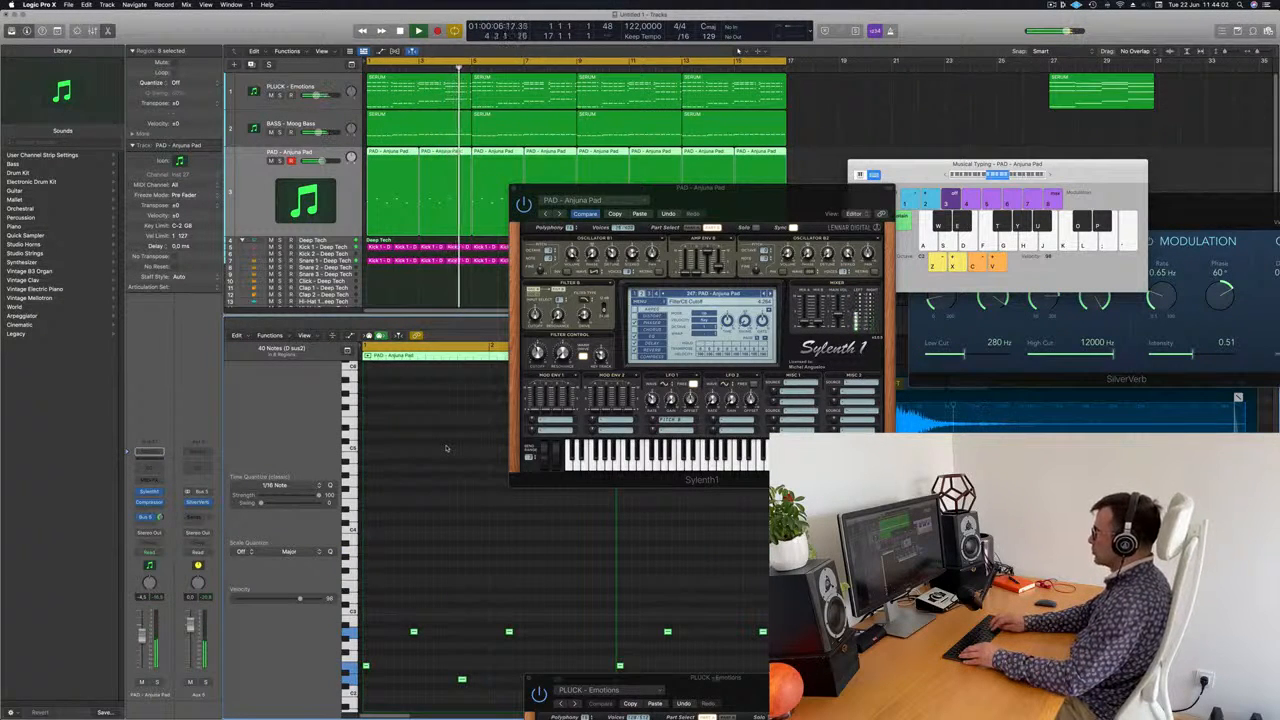
{"action": "scroll", "coordinate": [446, 448], "scroll_direction": "down", "scroll_amount": 2}
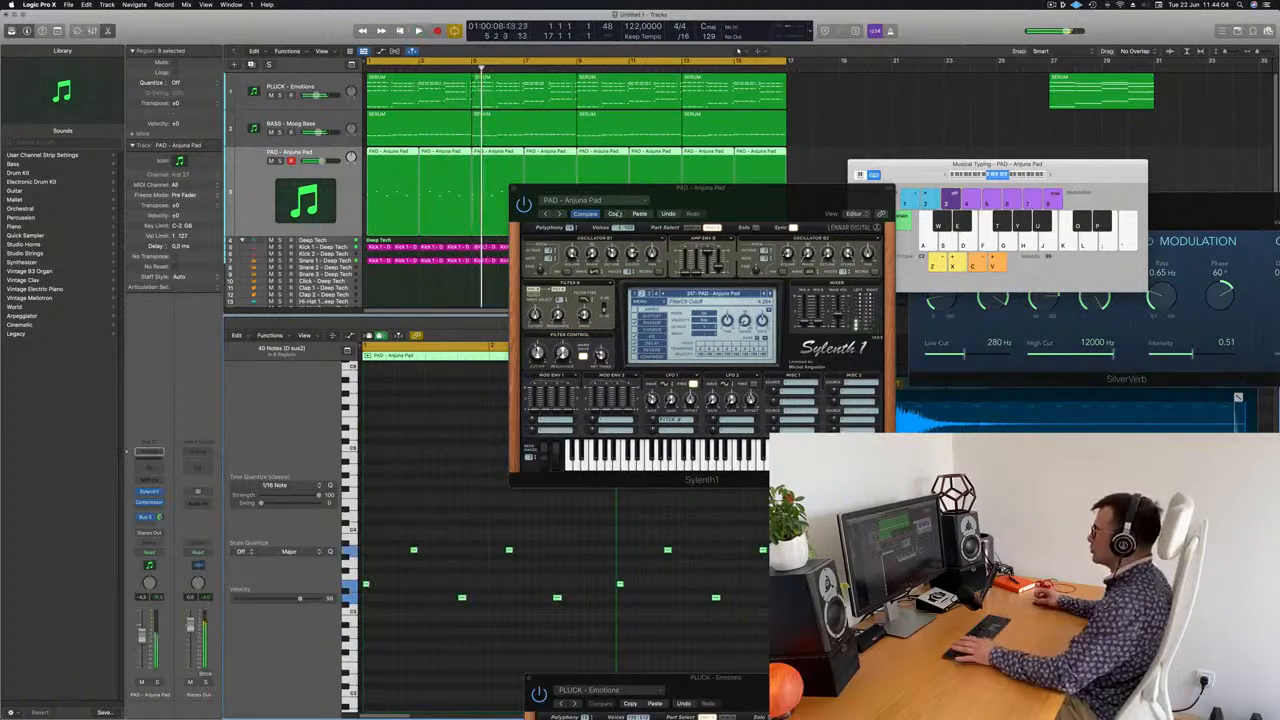
Close the Sylenth1 window and move the Musical Typing keyboard clear of the arrangement
{"action": "left_click_drag", "start_coordinate": [774, 204], "coordinate": [704, 227]}
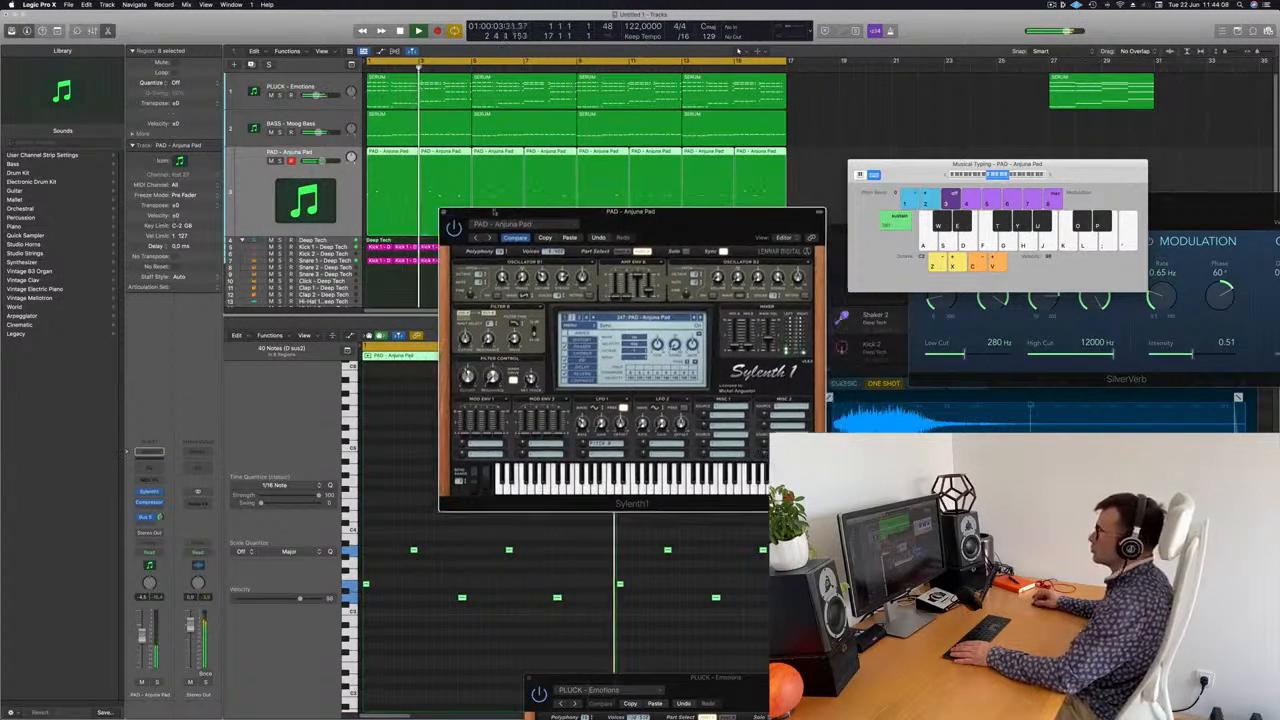
{"action": "left_click", "coordinate": [444, 211]}
{"action": "scroll", "coordinate": [249, 205], "scroll_direction": "down", "scroll_amount": 2}
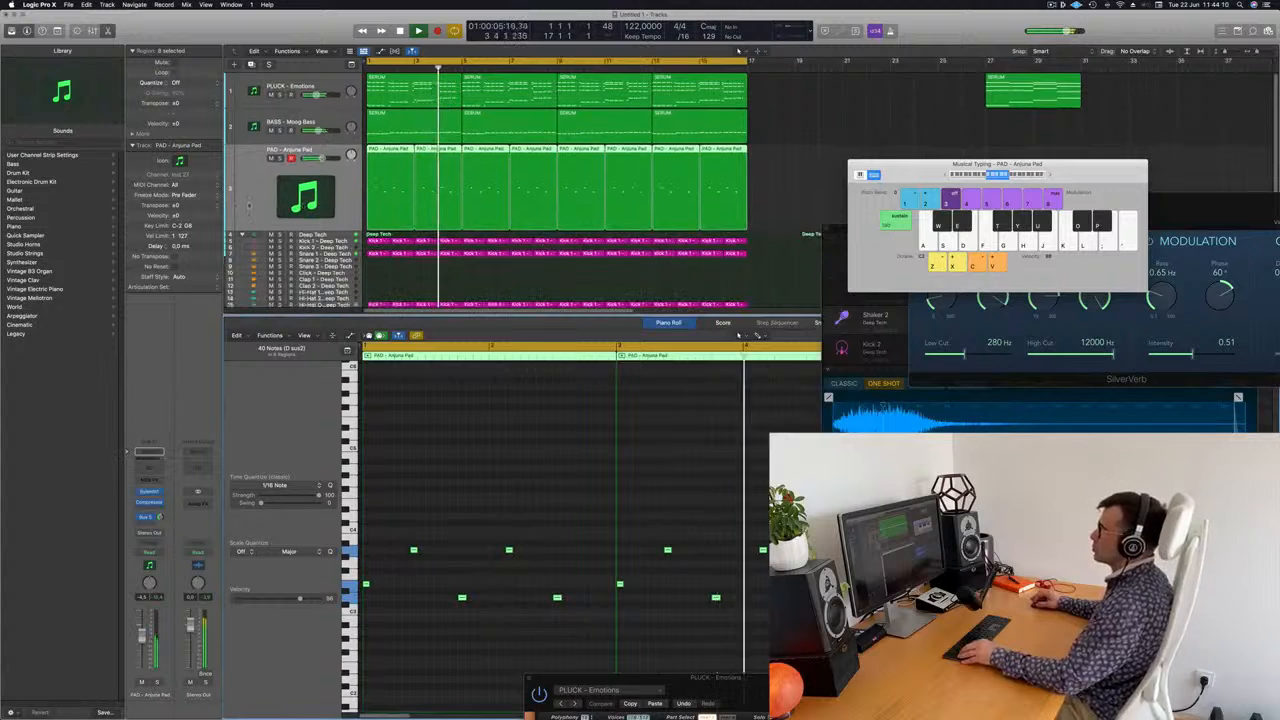
{"action": "scroll", "coordinate": [249, 204], "scroll_direction": "down", "scroll_amount": 1}
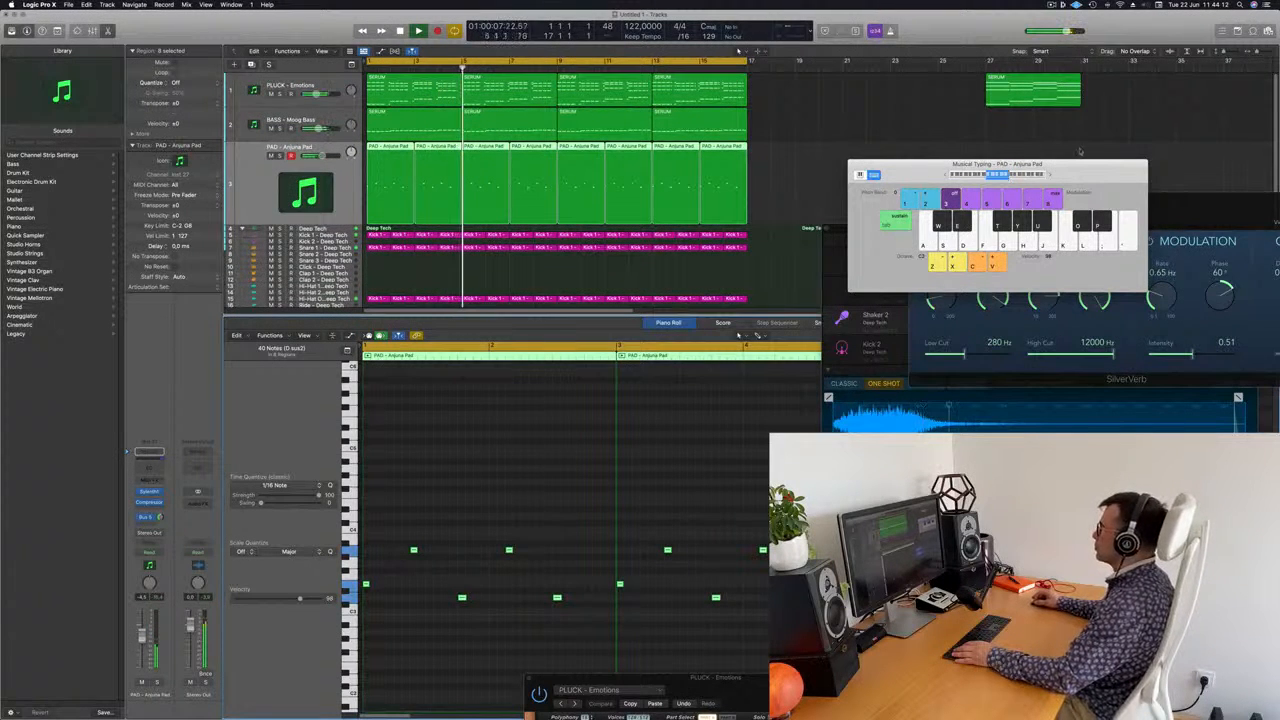
{"action": "left_click_drag", "start_coordinate": [1080, 160], "coordinate": [1241, 138]}
{"action": "scroll", "coordinate": [246, 179], "scroll_direction": "down", "scroll_amount": 1}
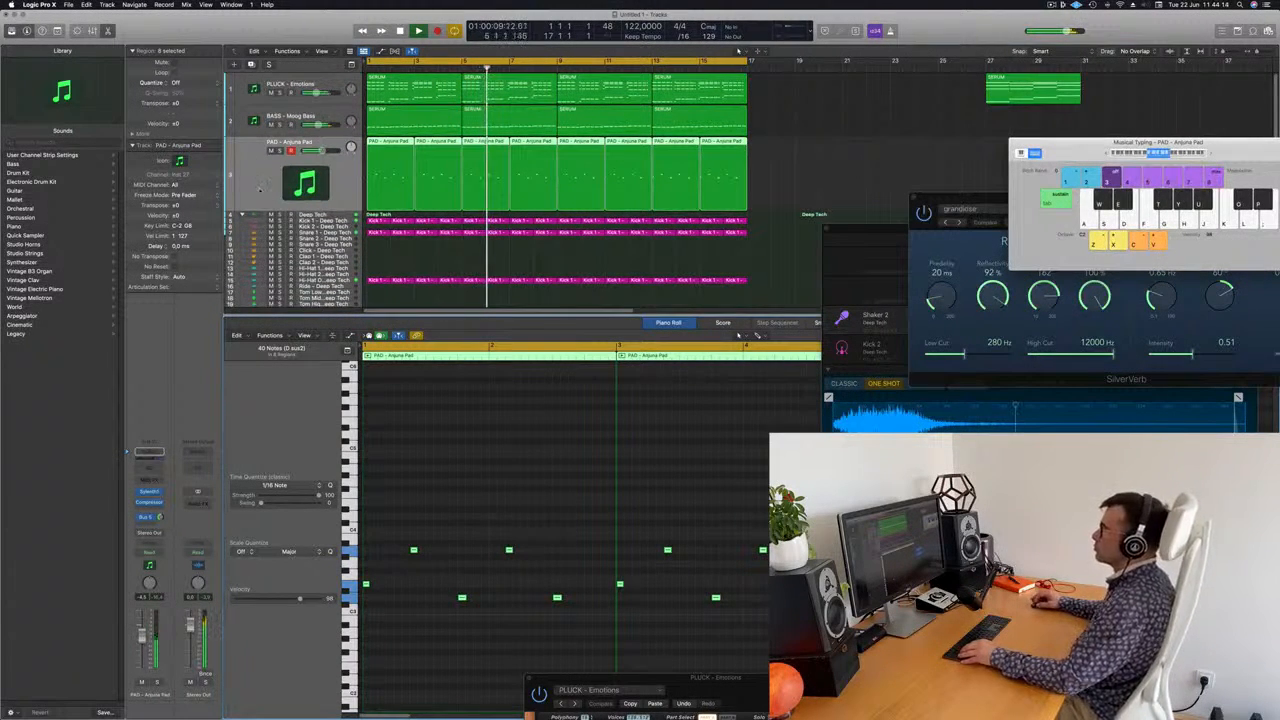
Reopen the pad track's Sylenth1 synth and restart playback from the beginning
{"action": "key", "text": "Return"}
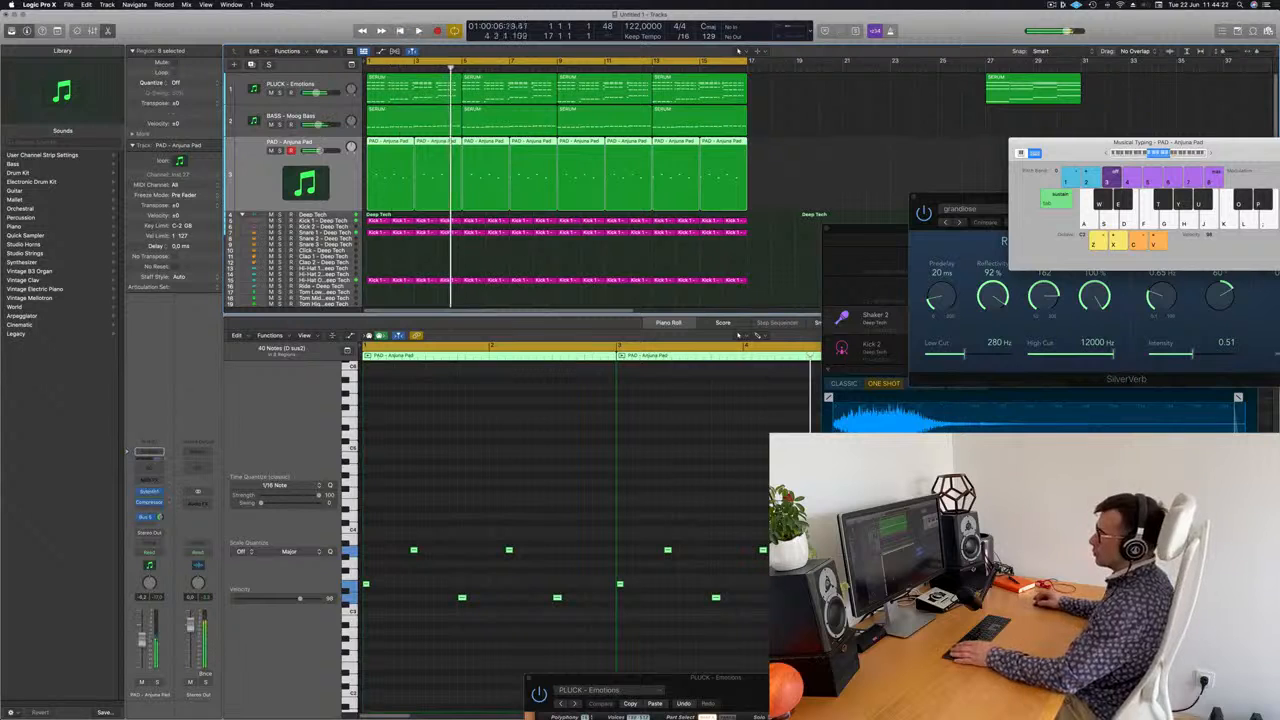
{"action": "key", "text": "space"}
{"action": "left_click", "coordinate": [149, 491]}
{"action": "key", "text": "space"}
{"action": "key", "text": "space"}
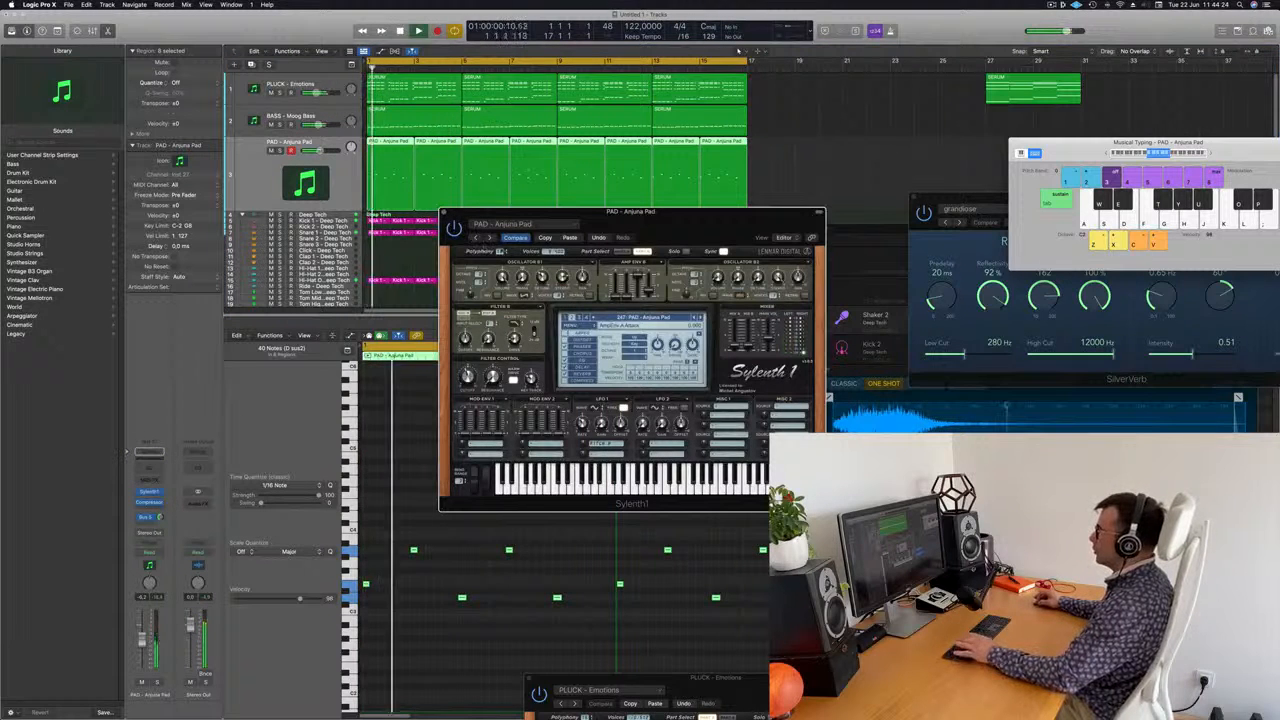
Load the LEAD - Basic Super Saw preset in Sylenth1
{"action": "left_click", "coordinate": [537, 225]}
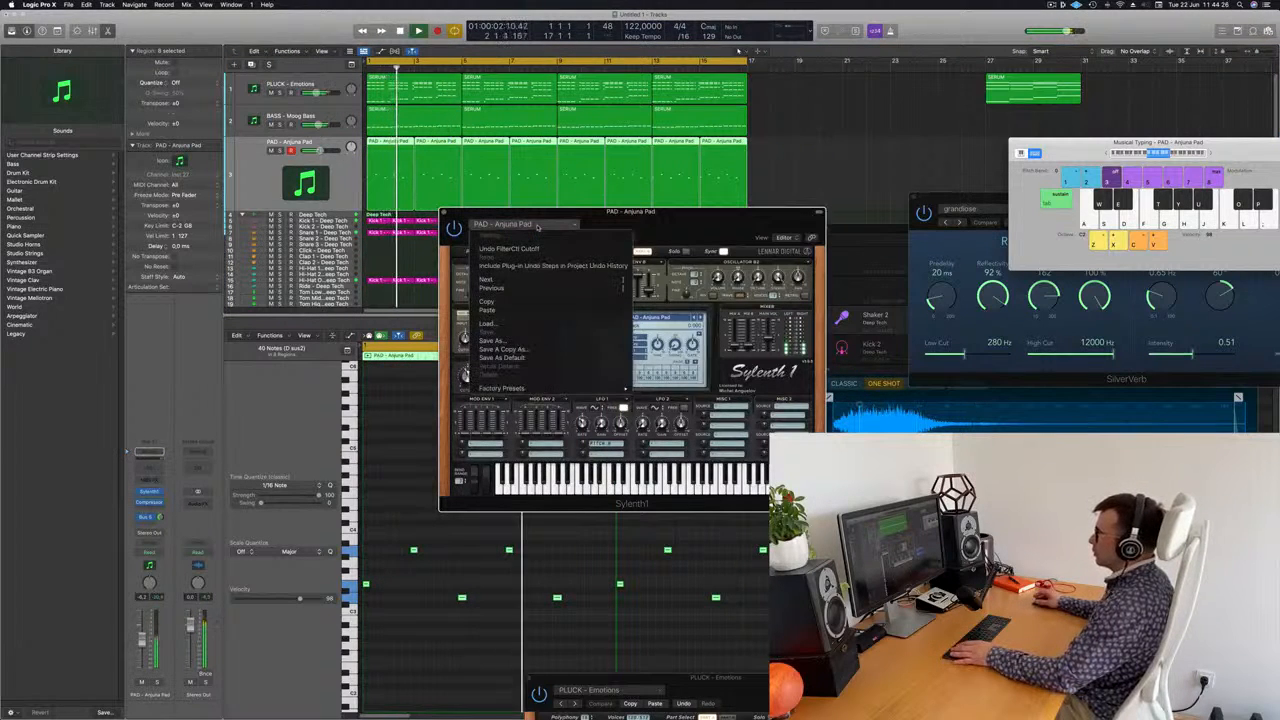
{"action": "left_click", "coordinate": [725, 222]}
{"action": "left_click", "coordinate": [630, 318]}
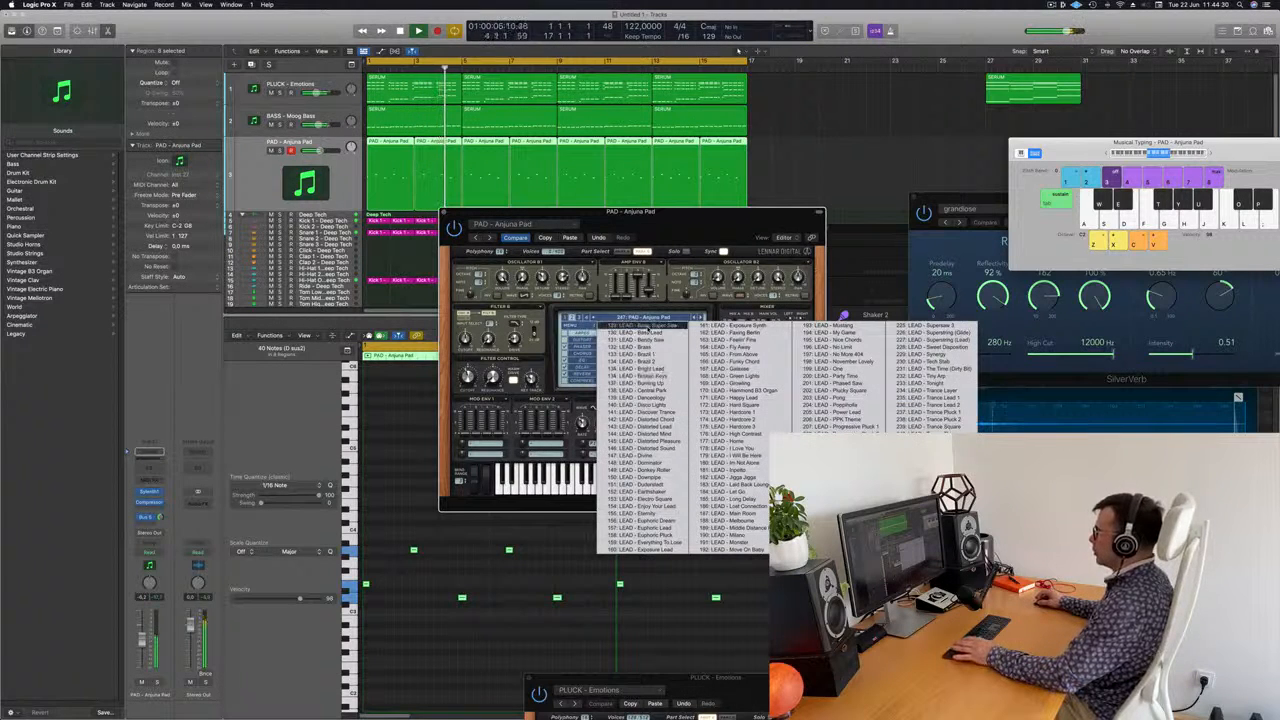
{"action": "left_click", "coordinate": [640, 326]}
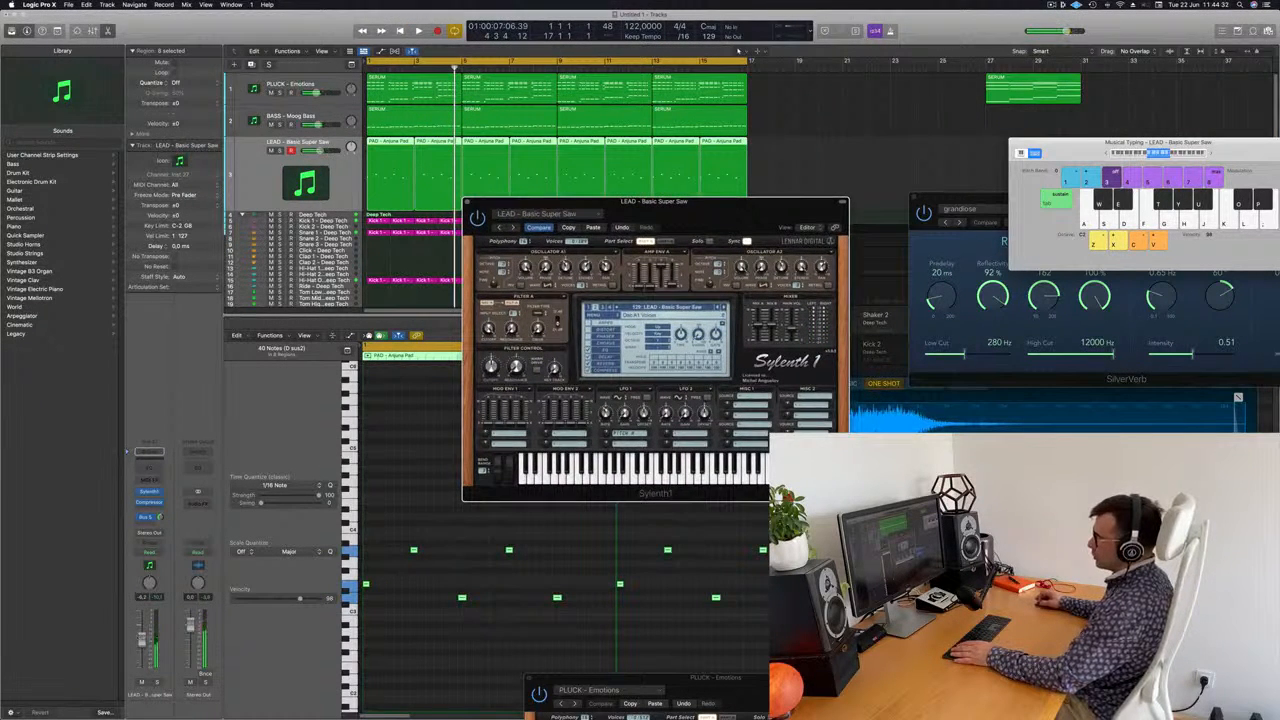
Audition the following Sylenth1 lead presets during playback and settle on LEAD - Brass
{"action": "left_click", "coordinate": [454, 259]}
{"action": "key", "text": "space"}
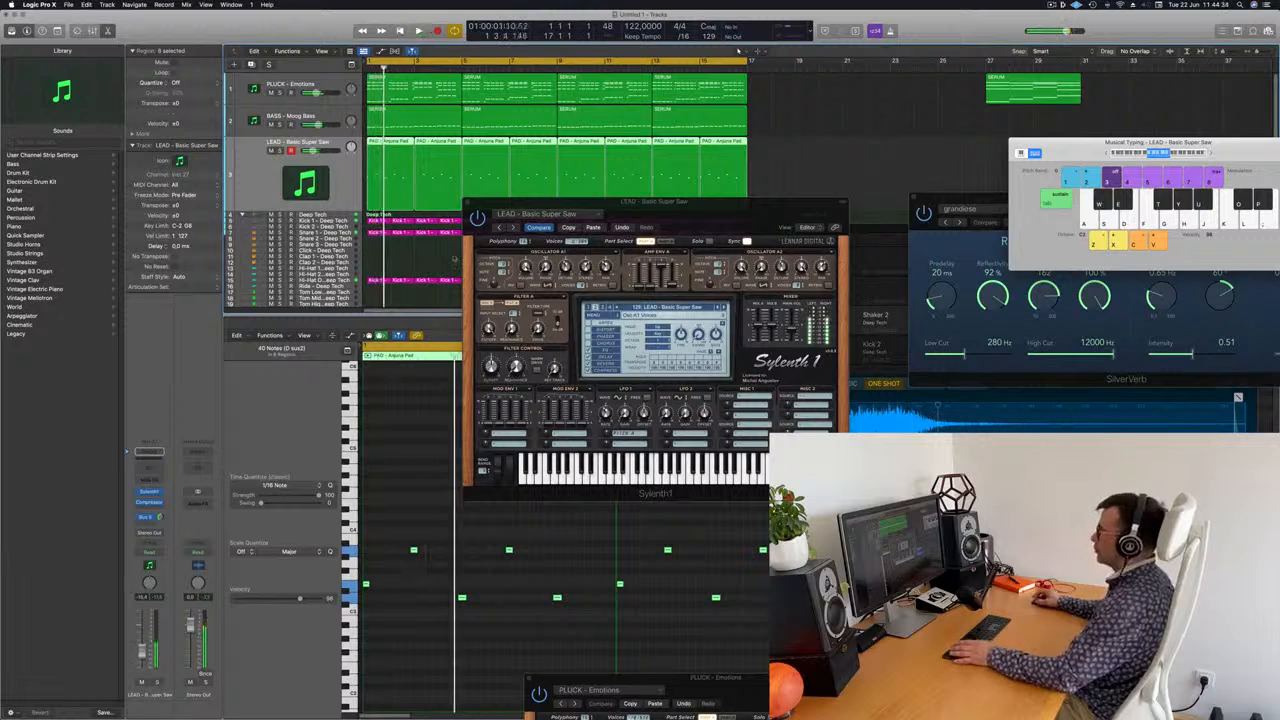
{"action": "left_click", "coordinate": [514, 227]}
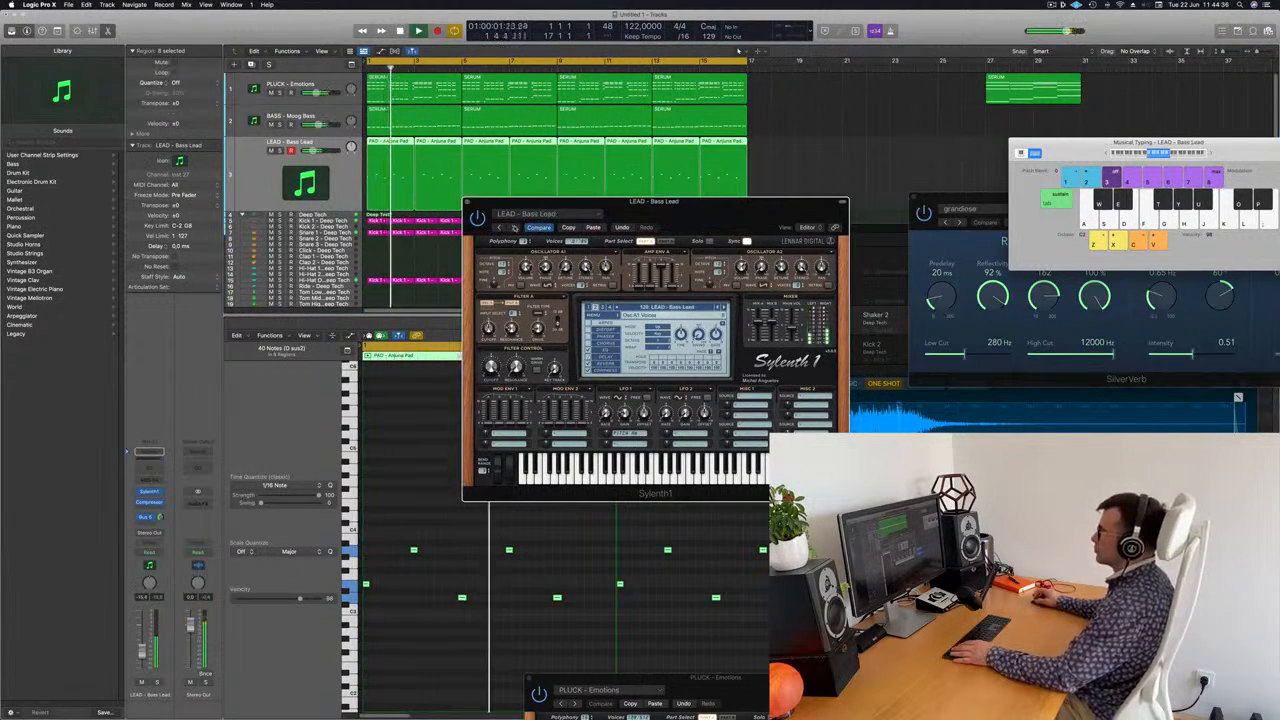
{"action": "left_click", "coordinate": [514, 227]}
{"action": "left_click", "coordinate": [514, 227]}
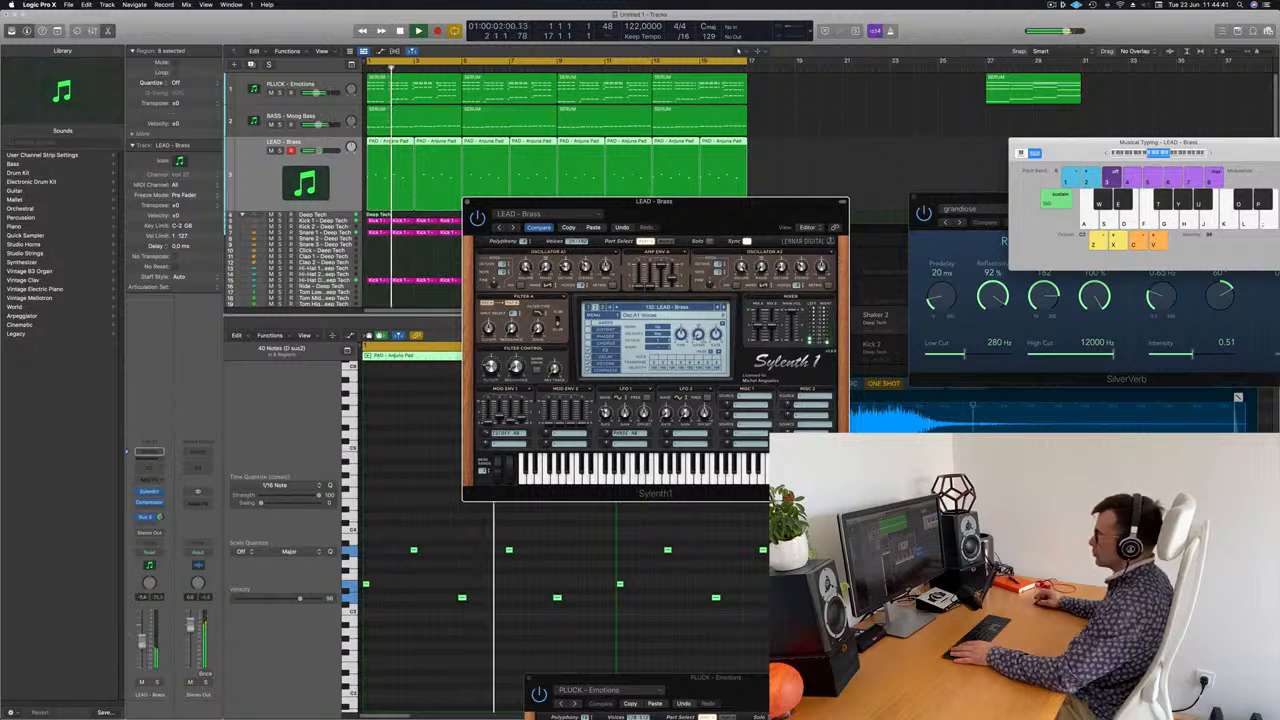
Raise the LEAD - Brass channel's volume and adjust its reverb bus send
{"action": "left_click", "coordinate": [142, 644]}
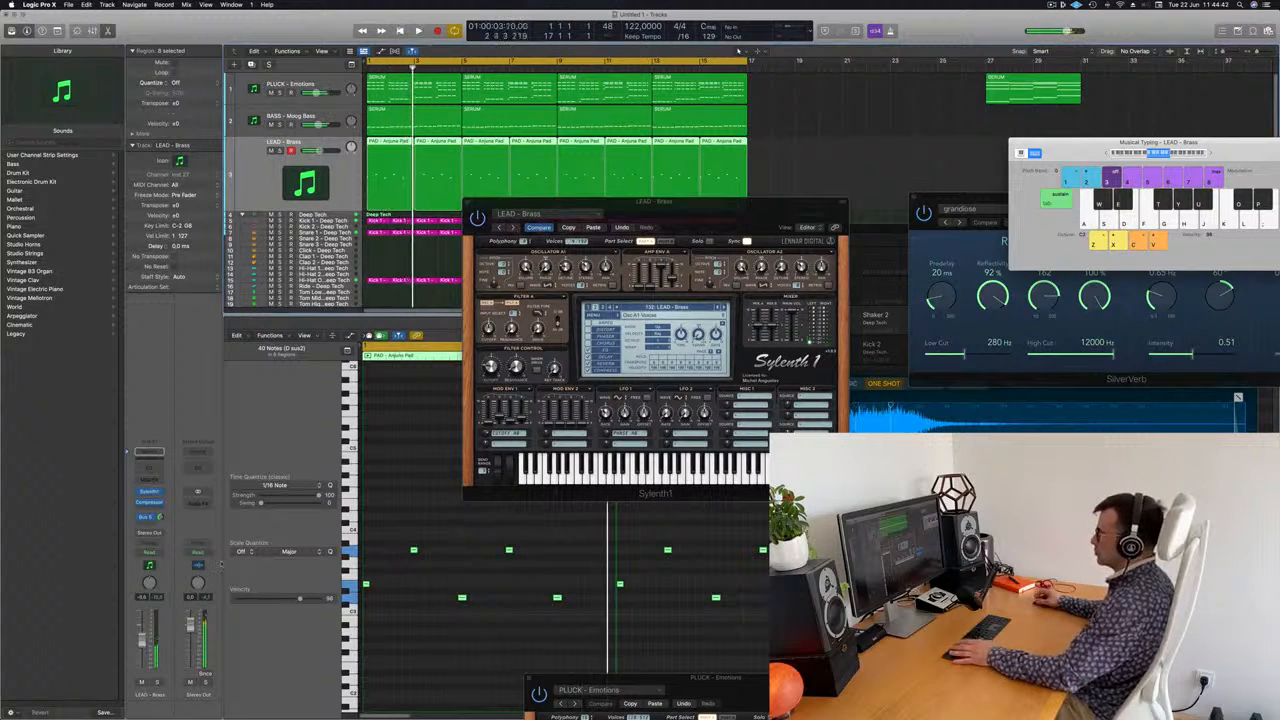
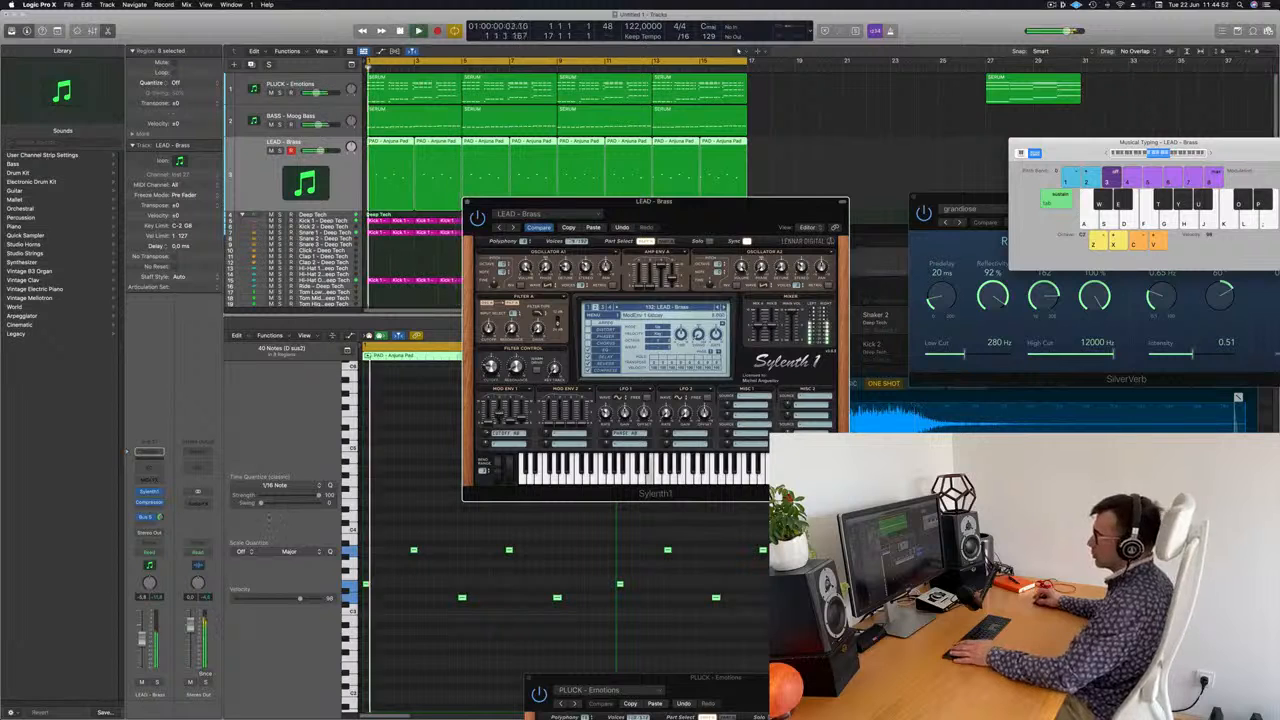
{"action": "left_click", "coordinate": [159, 517]}
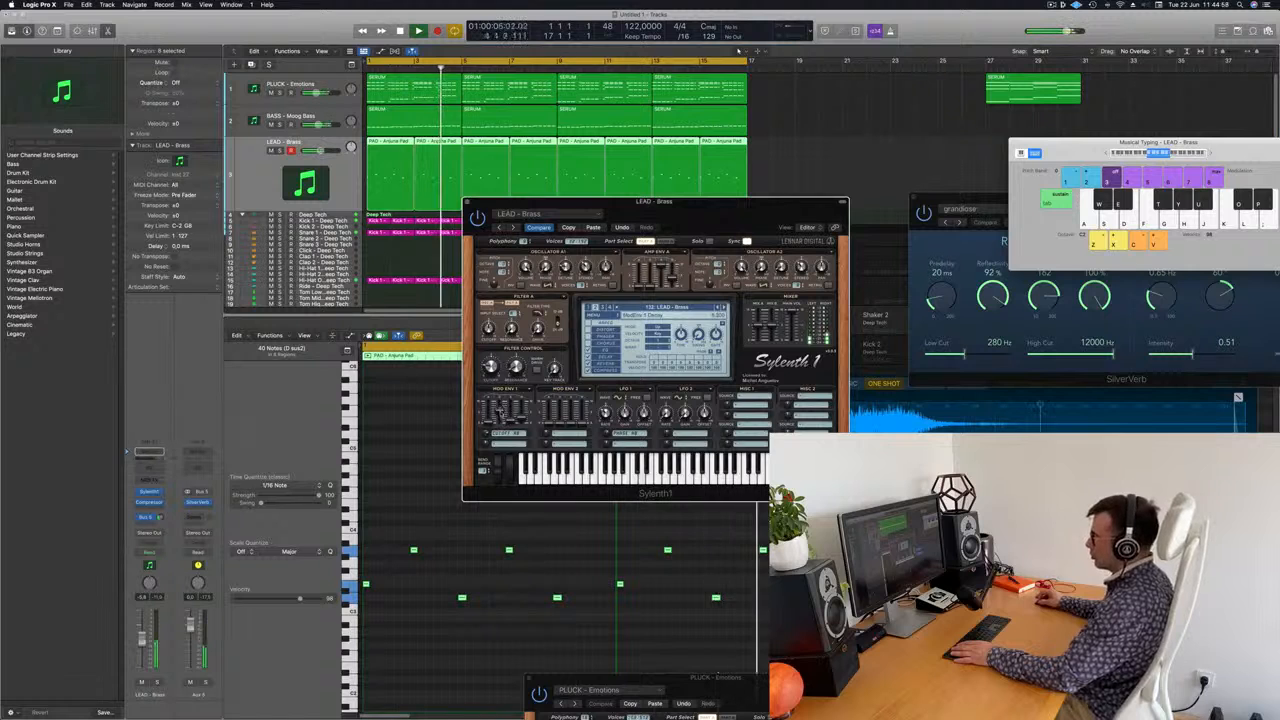
{"action": "left_click_drag", "start_coordinate": [730, 208], "coordinate": [710, 192]}
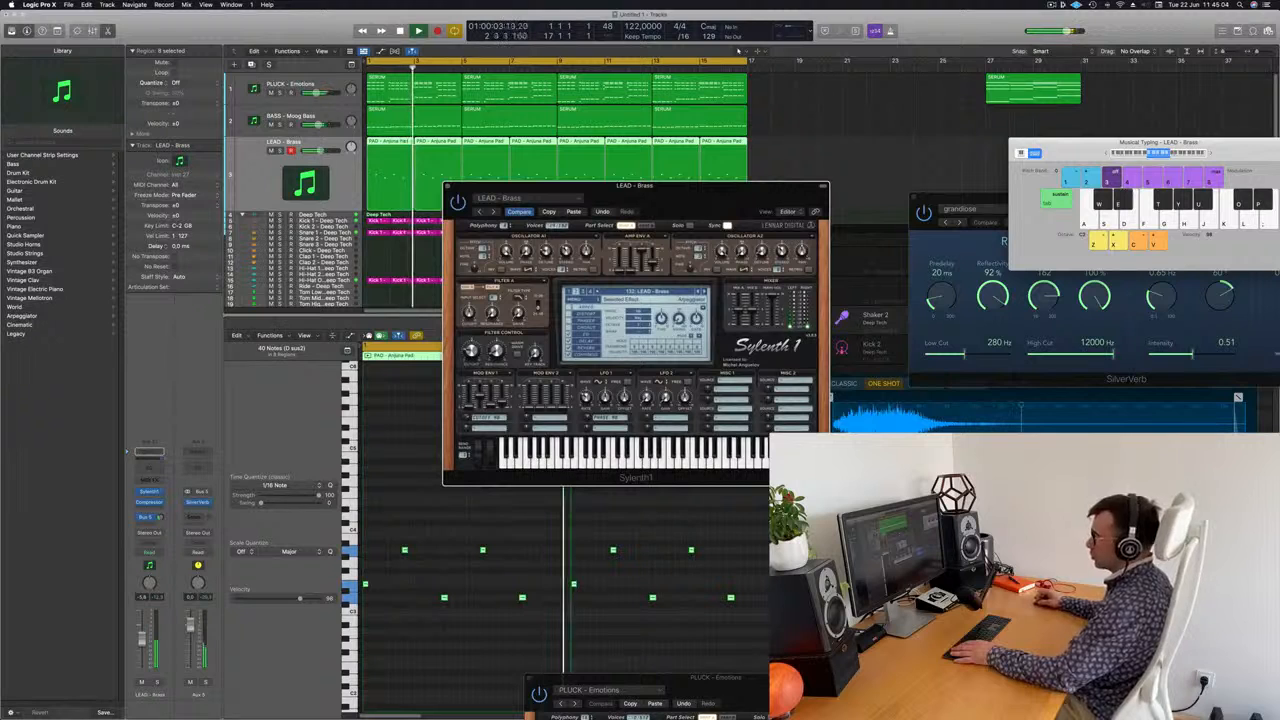
Add a second send on the LEAD - Brass channel to Bus 6 and bring up its aux channel
{"action": "left_click", "coordinate": [152, 523]}
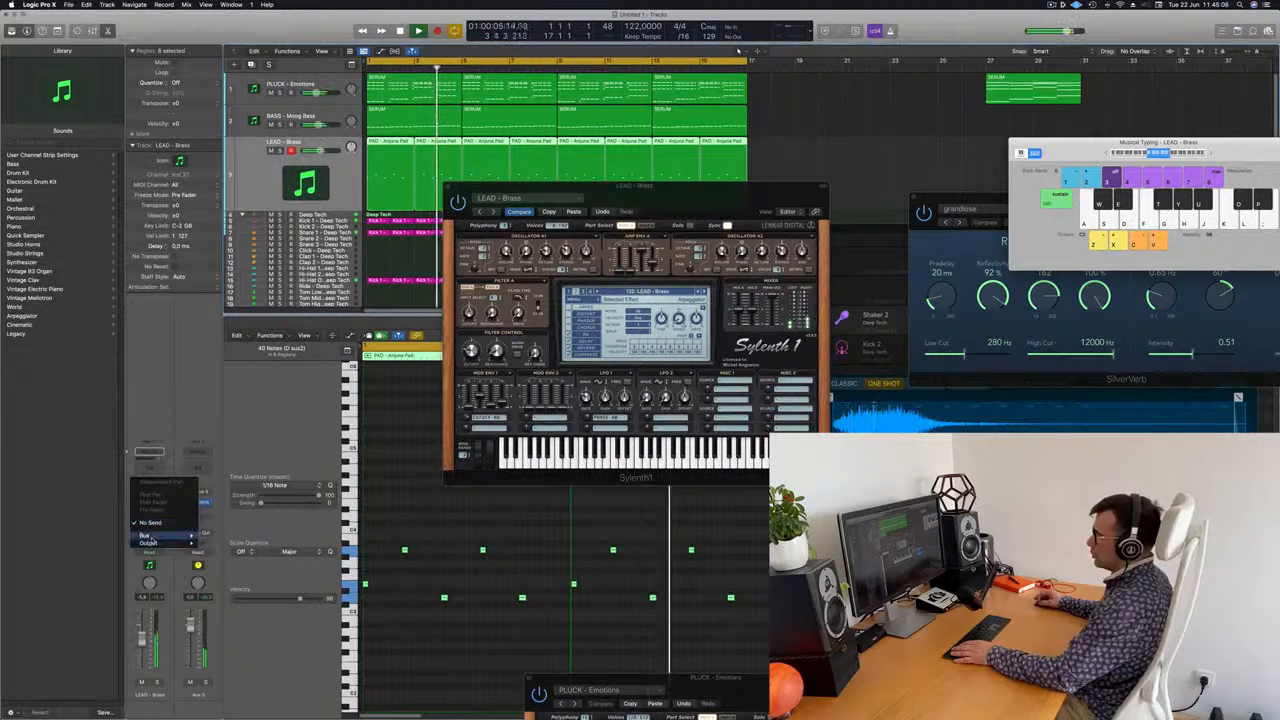
{"action": "mouse_move", "coordinate": [148, 535]}
{"action": "left_click", "coordinate": [240, 454]}
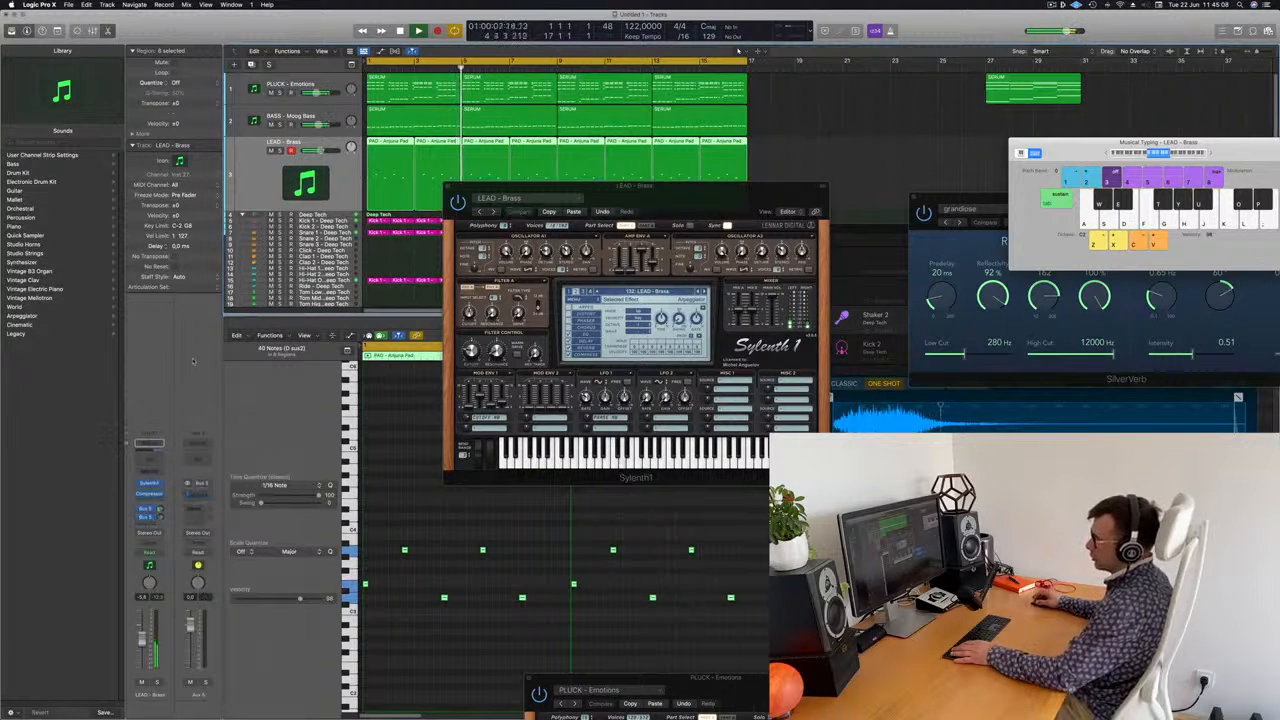
{"action": "left_click", "coordinate": [191, 509]}
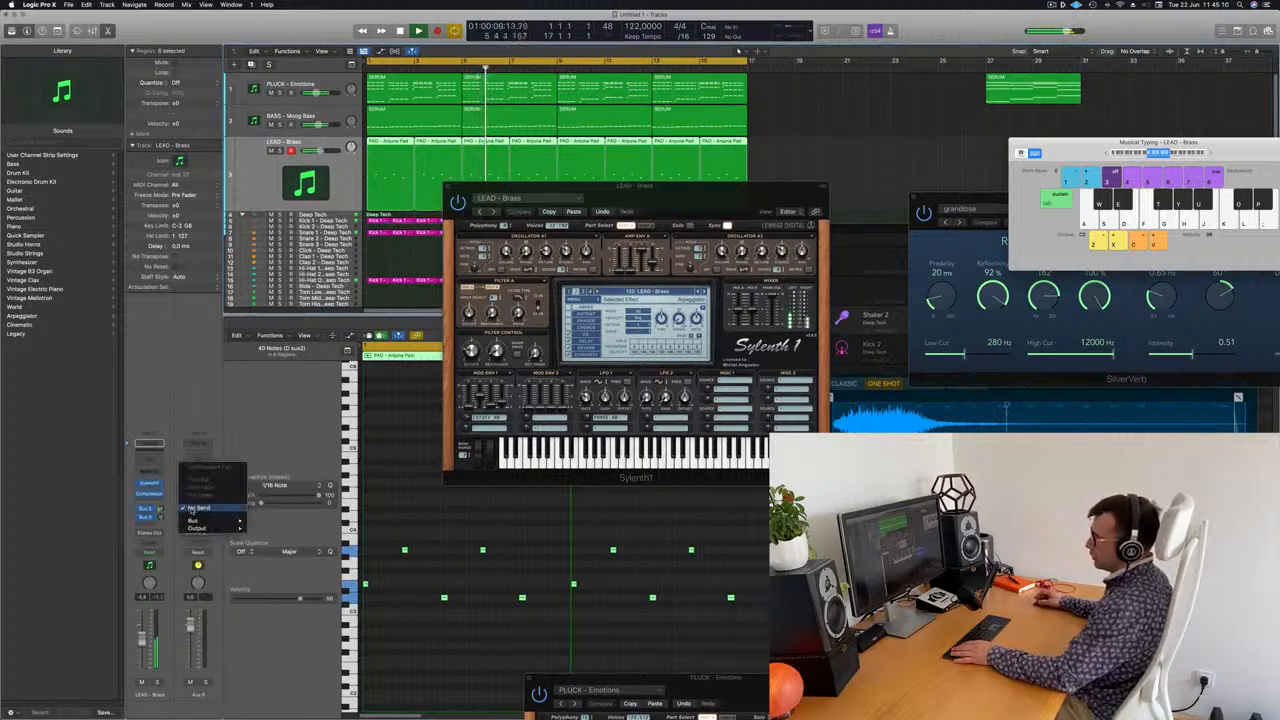
{"action": "mouse_move", "coordinate": [193, 521]}
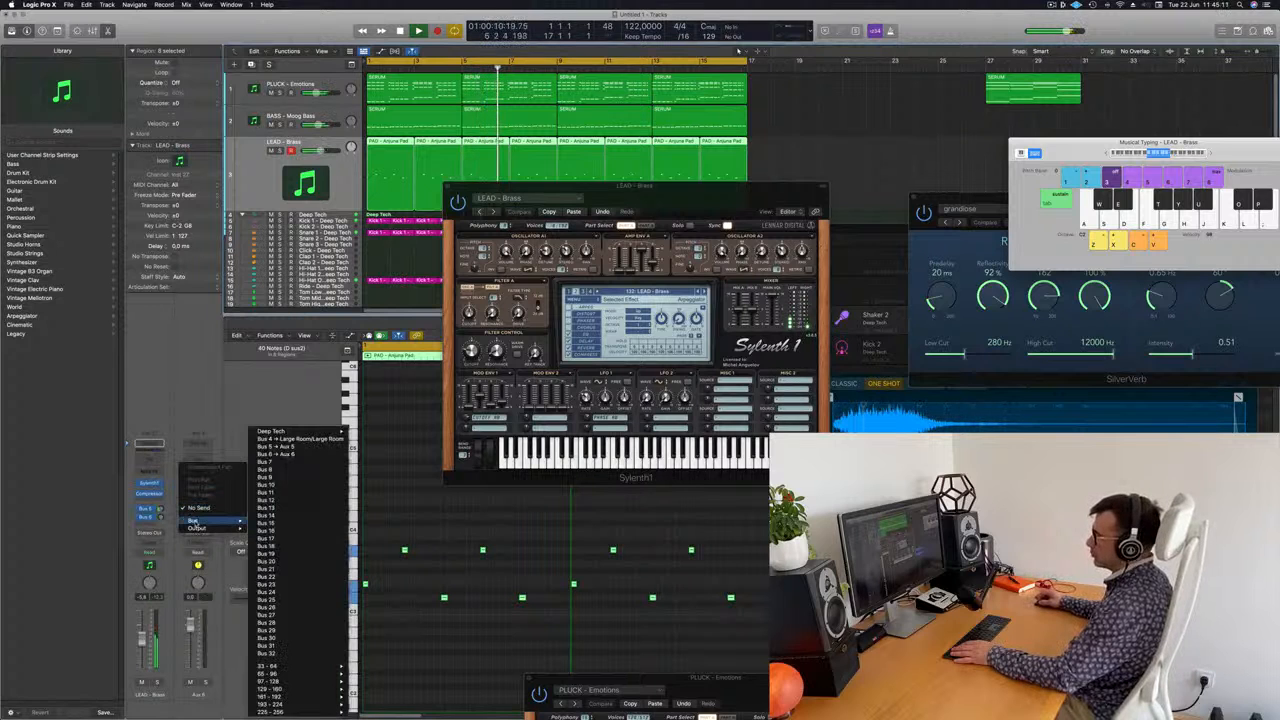
{"action": "left_click", "coordinate": [266, 462]}
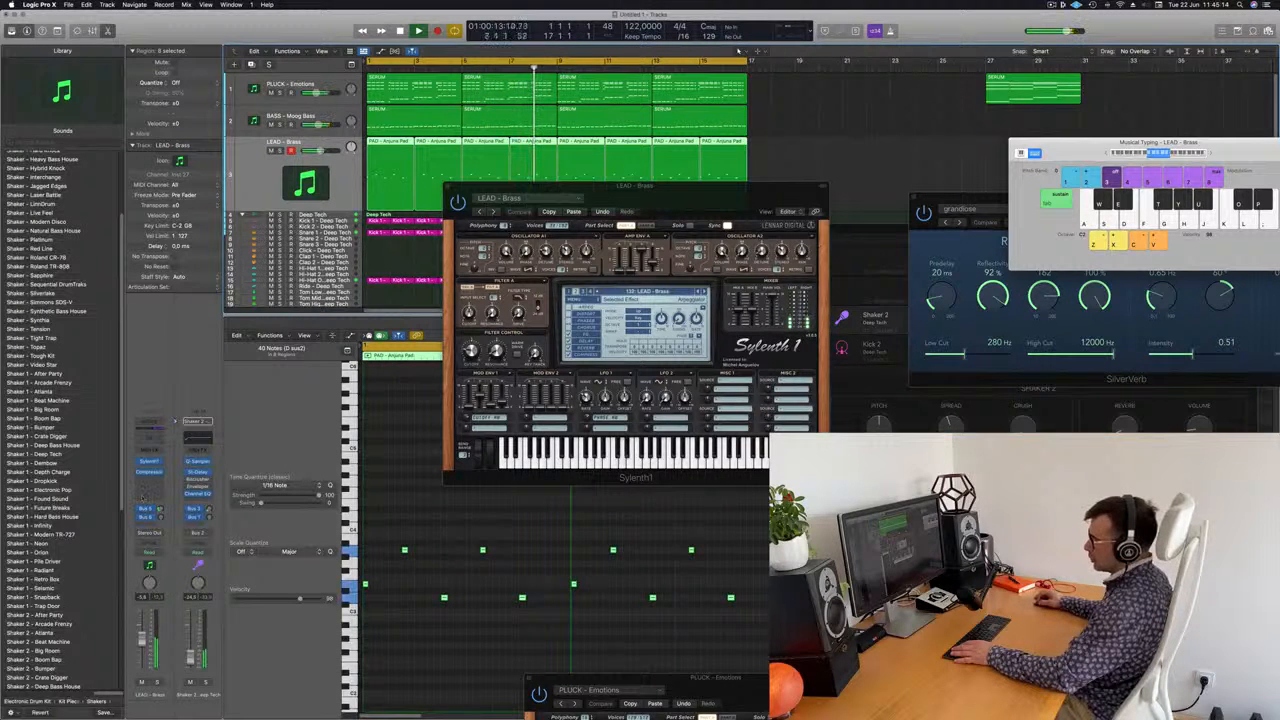
{"action": "left_click", "coordinate": [149, 517]}
{"action": "left_click", "coordinate": [226, 384]}
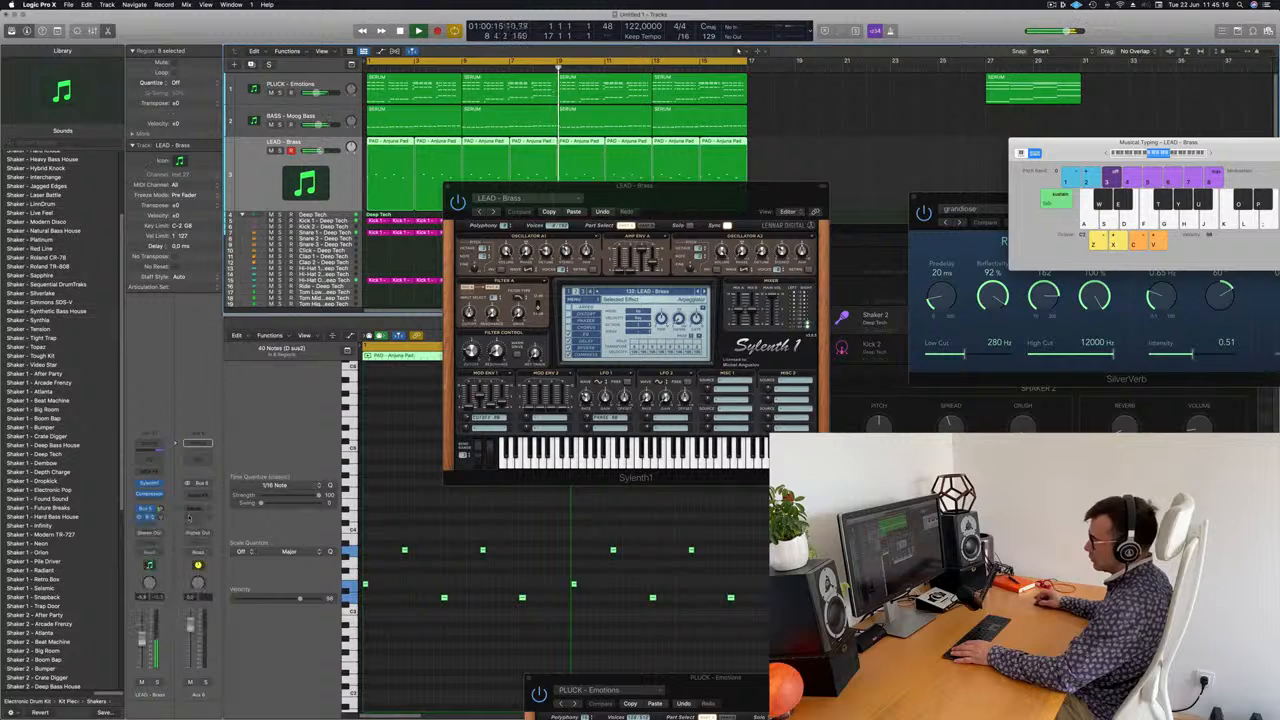
Insert a stereo-format Stereo Delay effect on the Aux 6 channel
{"action": "left_click", "coordinate": [203, 493]}
{"action": "mouse_move", "coordinate": [229, 580]}
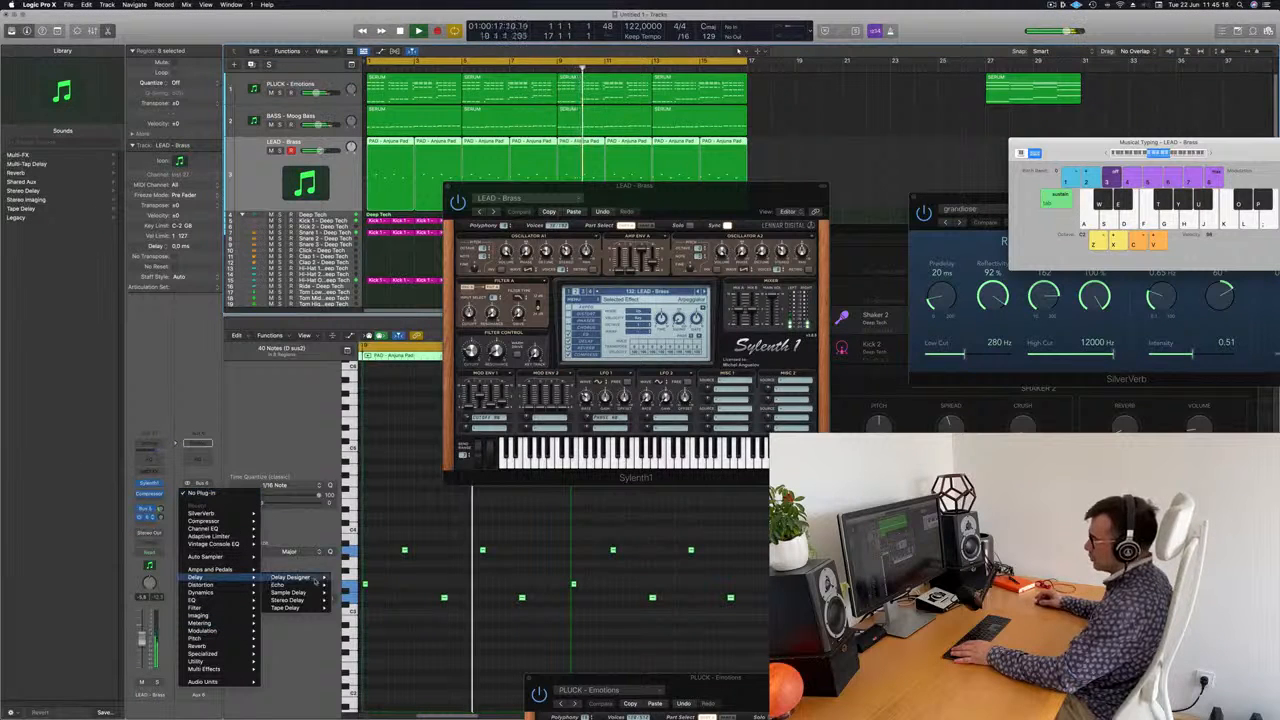
{"action": "mouse_move", "coordinate": [309, 600]}
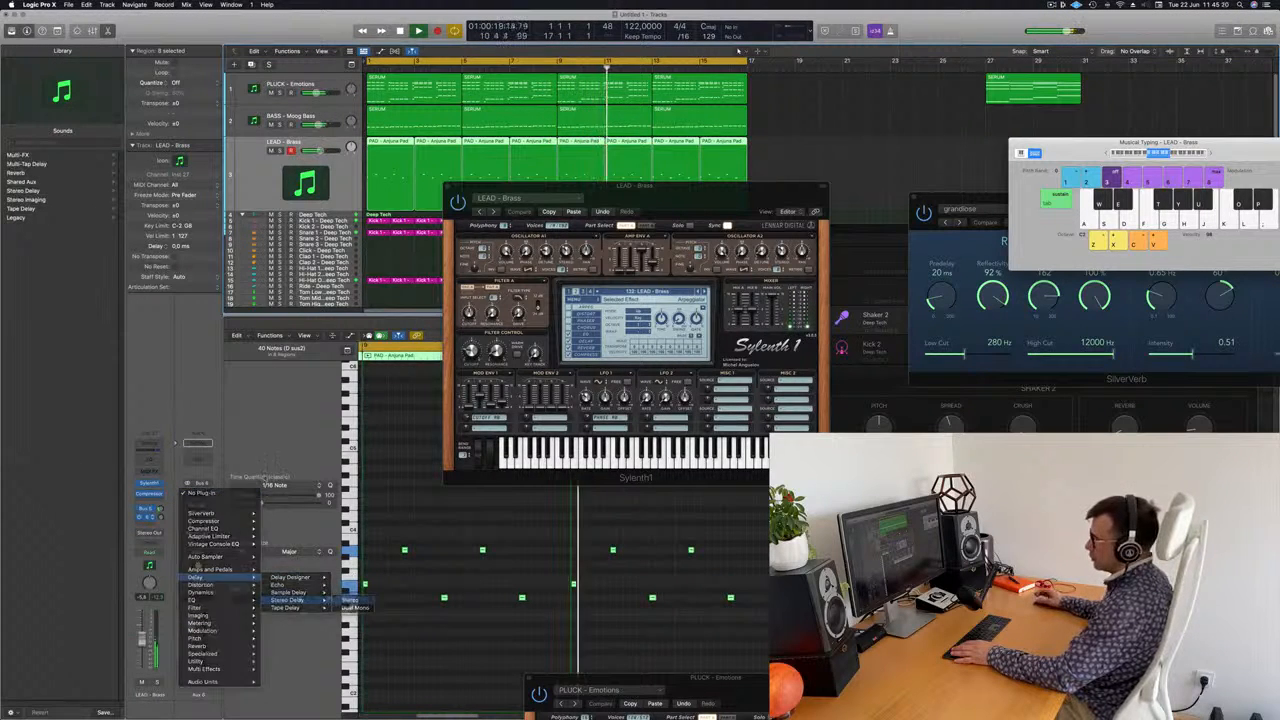
{"action": "left_click", "coordinate": [349, 600]}
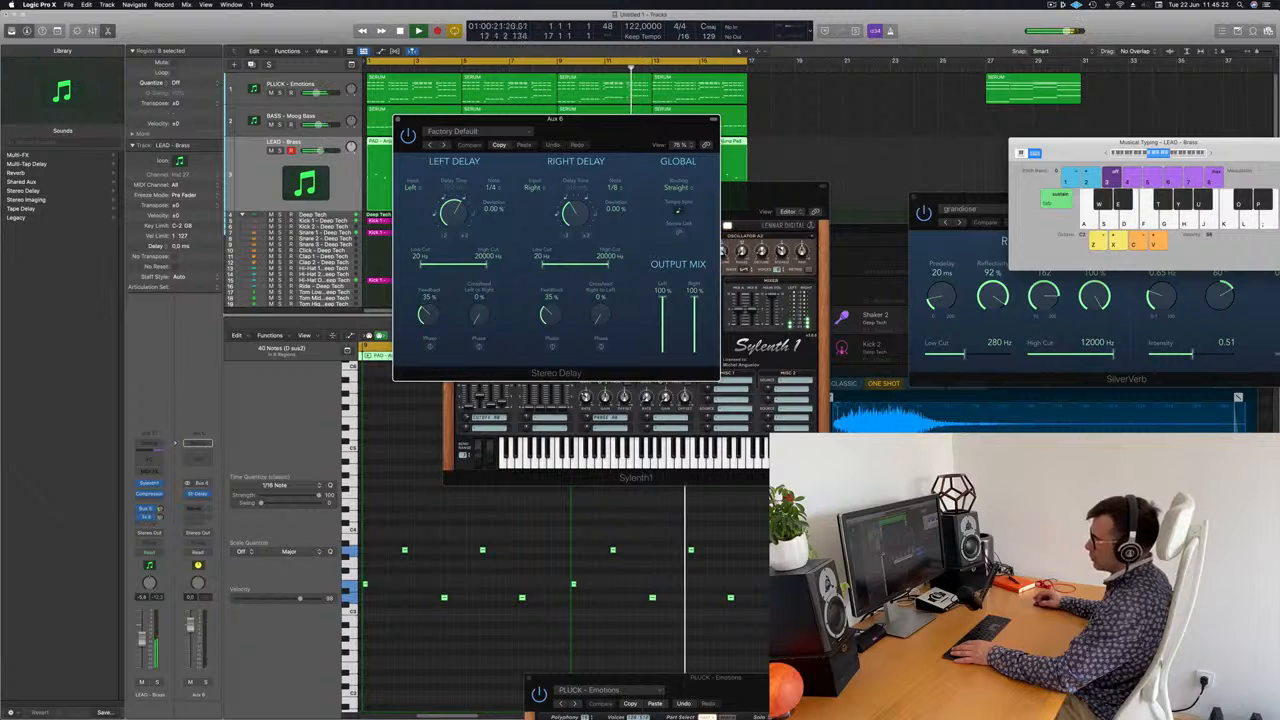
Adjust how much of the LEAD - Brass signal is sent to the Bus 6 delay during playback
{"action": "left_click_drag", "start_coordinate": [159, 520], "coordinate": [160, 517]}
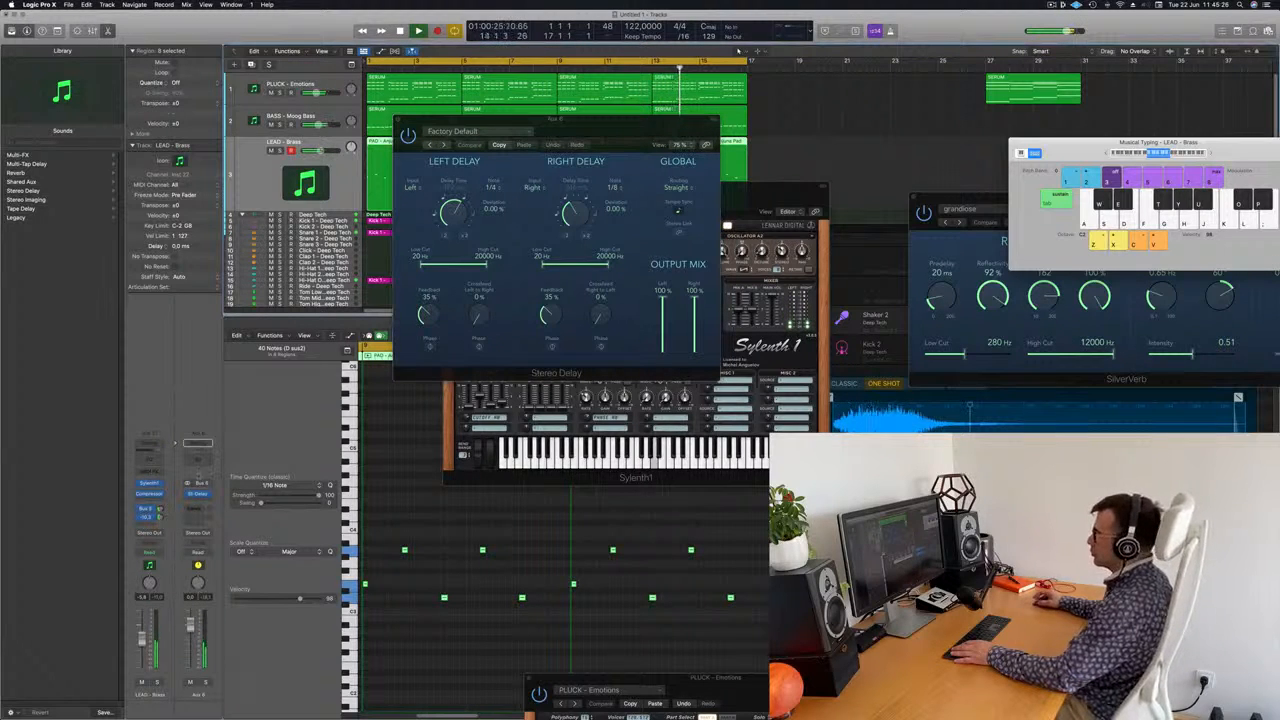
{"action": "left_click_drag", "start_coordinate": [645, 137], "coordinate": [703, 170]}
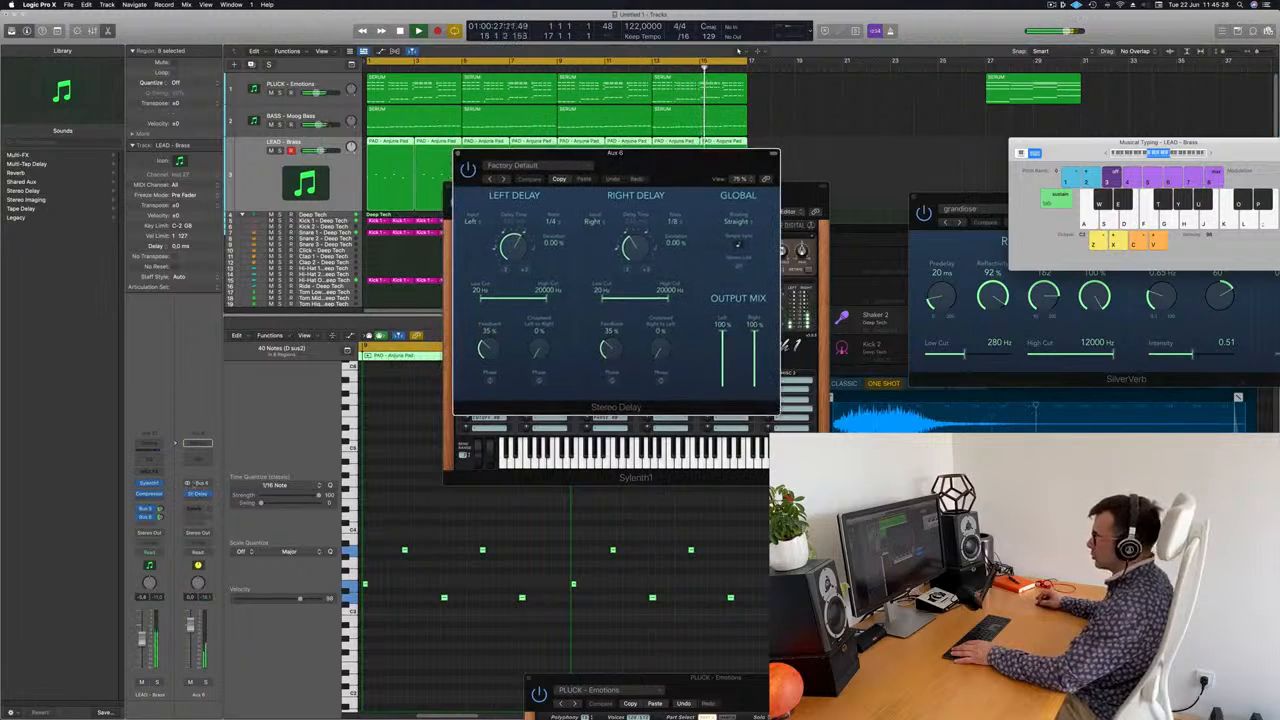
{"action": "left_click_drag", "start_coordinate": [159, 517], "coordinate": [159, 521]}
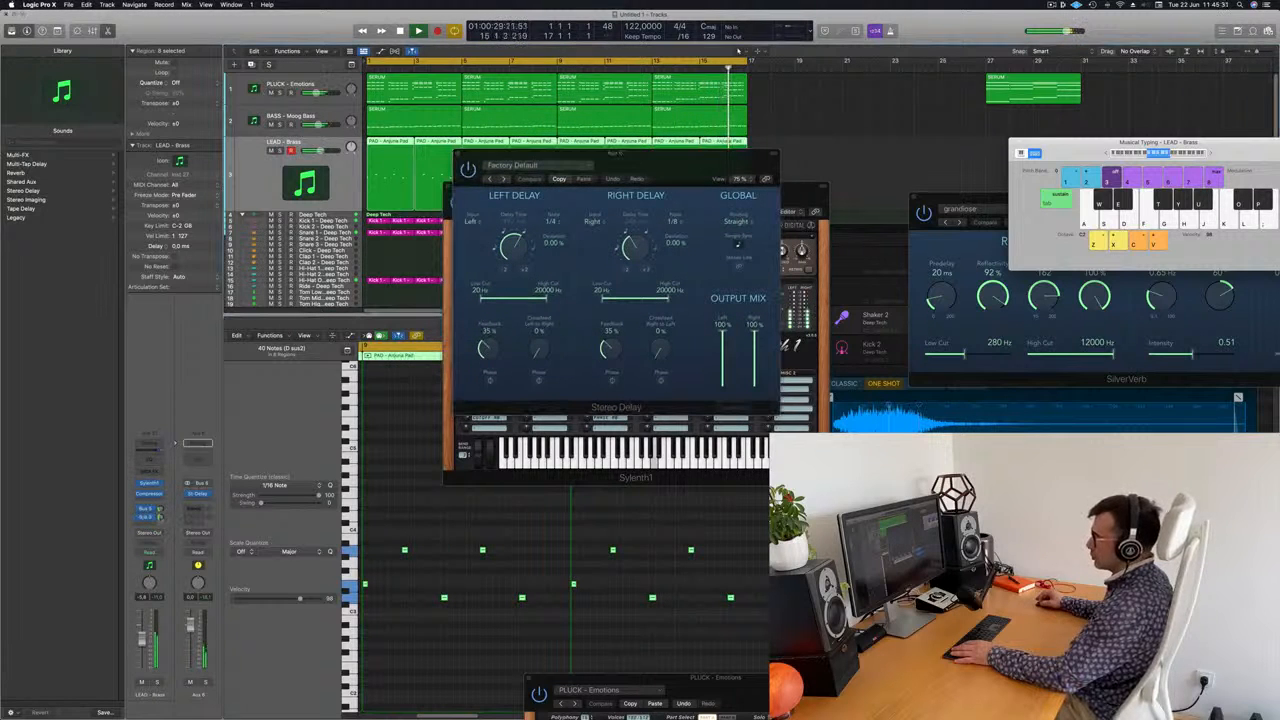
Close the Stereo Delay and Sylenth1 windows and restart playback from the beginning
{"action": "left_click_drag", "start_coordinate": [706, 155], "coordinate": [582, 172]}
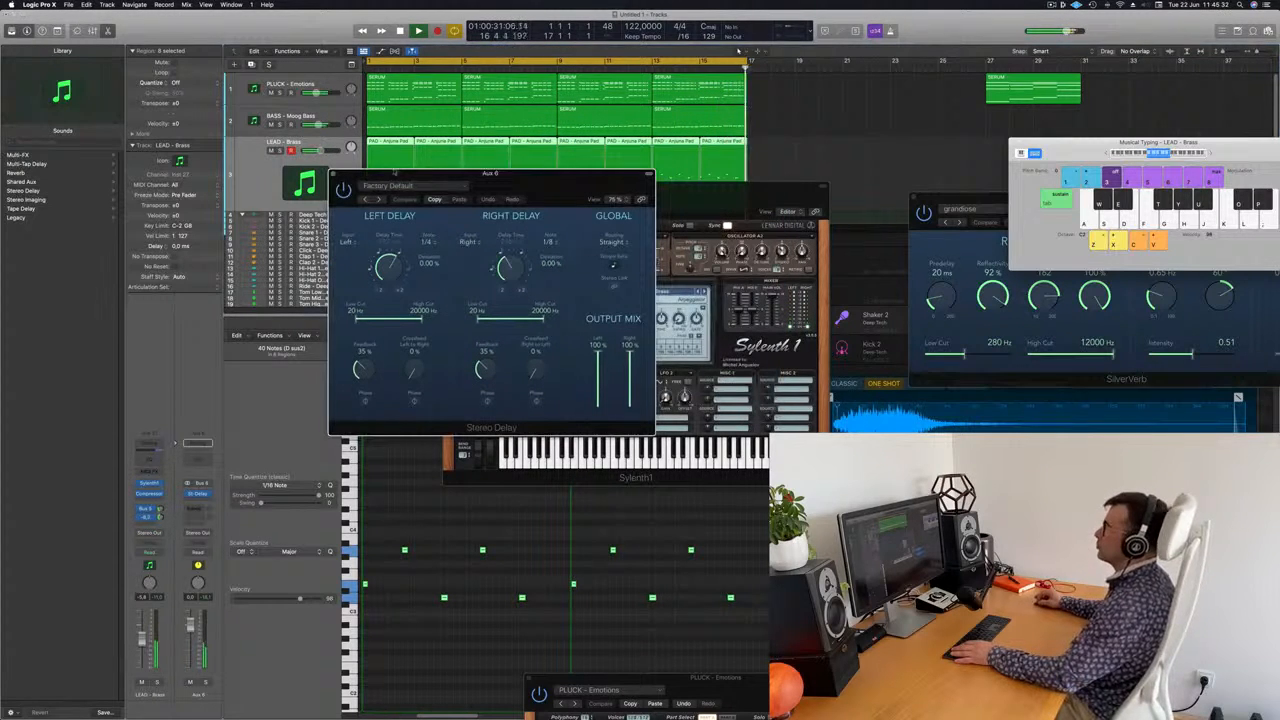
{"action": "left_click", "coordinate": [334, 174]}
{"action": "left_click_drag", "start_coordinate": [477, 196], "coordinate": [381, 235]}
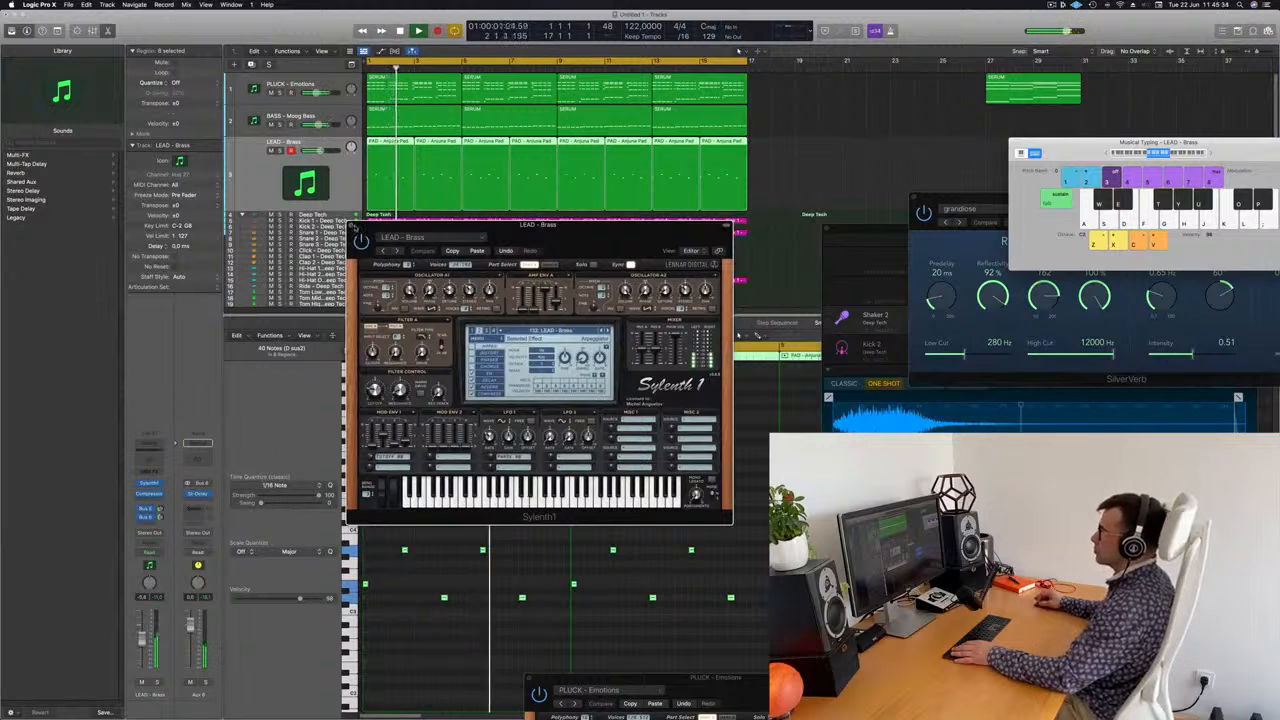
{"action": "left_click", "coordinate": [350, 226]}
{"action": "key", "text": "Return"}
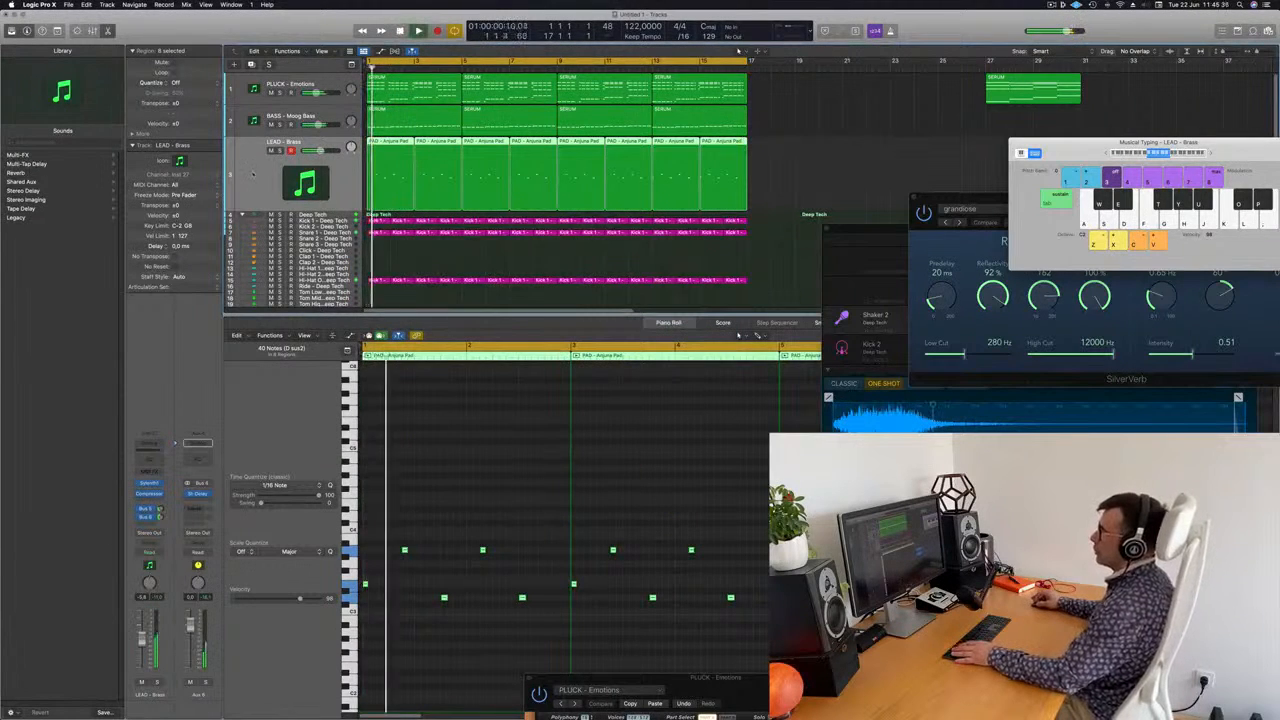
Create a new track with the LEAD - Brass track's settings and replace its instrument with stereo Alchemy
{"action": "key", "text": "super+d"}
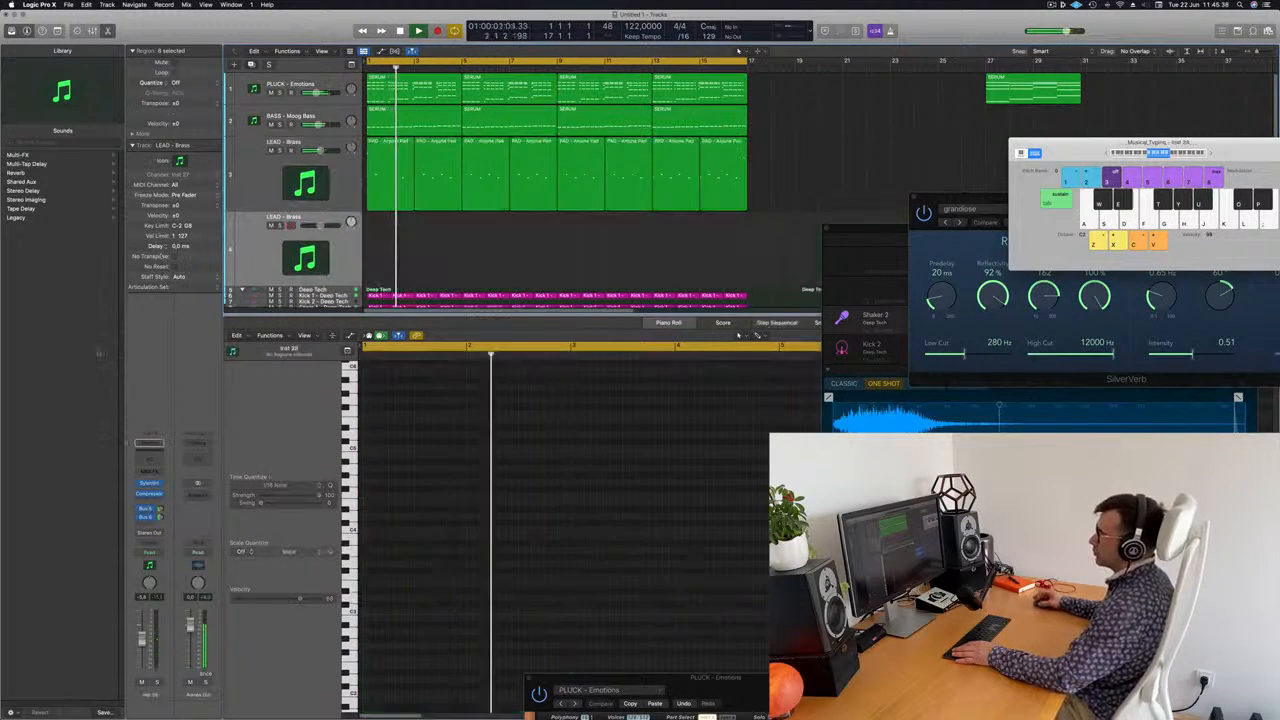
{"action": "left_click", "coordinate": [150, 484]}
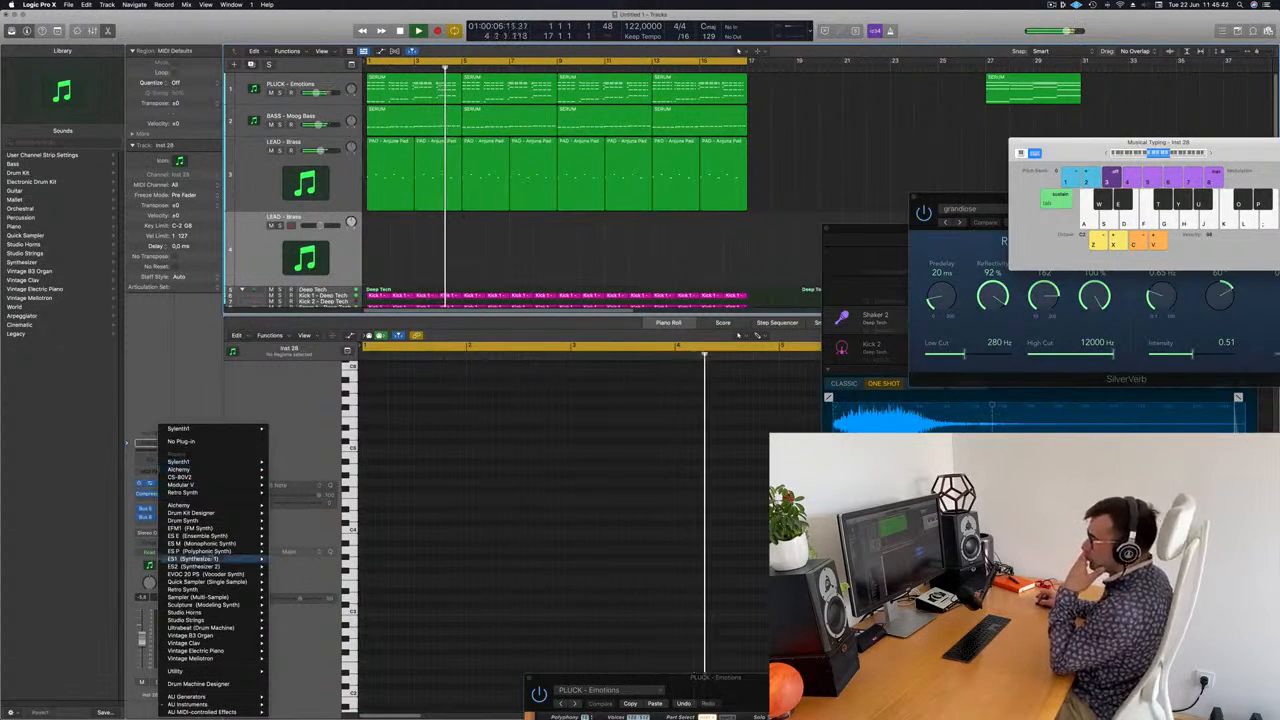
{"action": "mouse_move", "coordinate": [243, 472]}
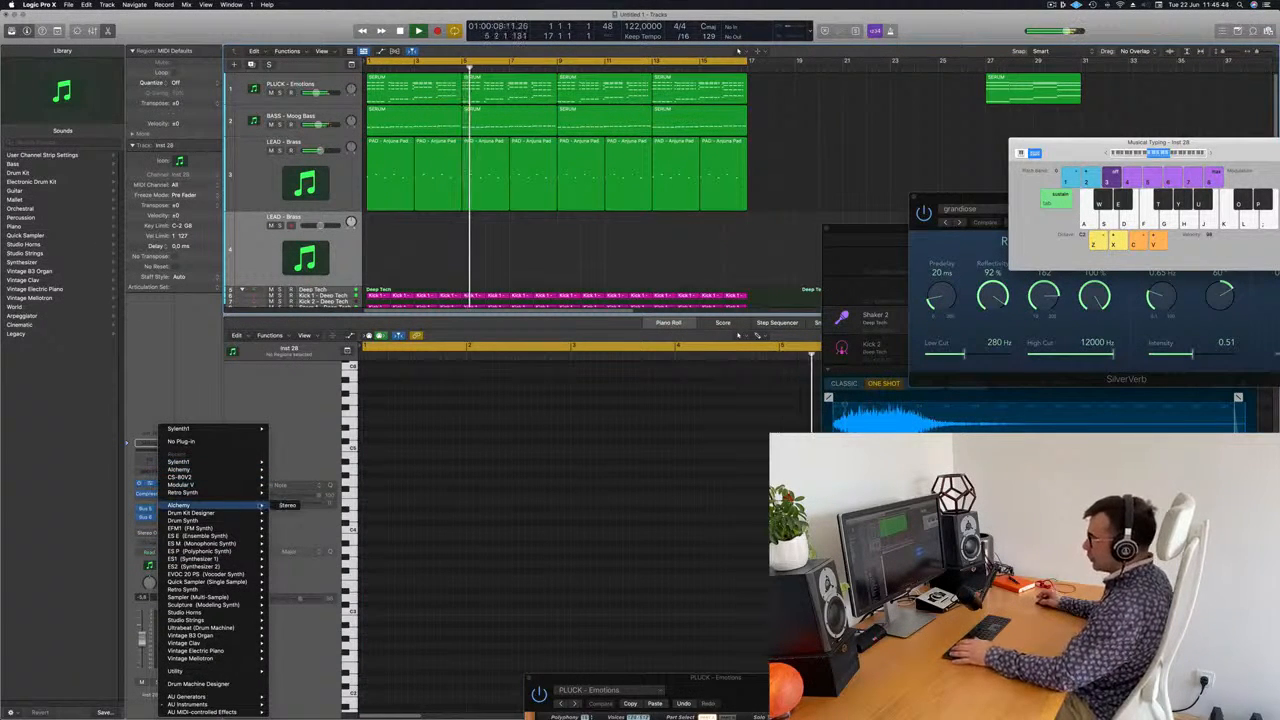
{"action": "left_click", "coordinate": [287, 505]}
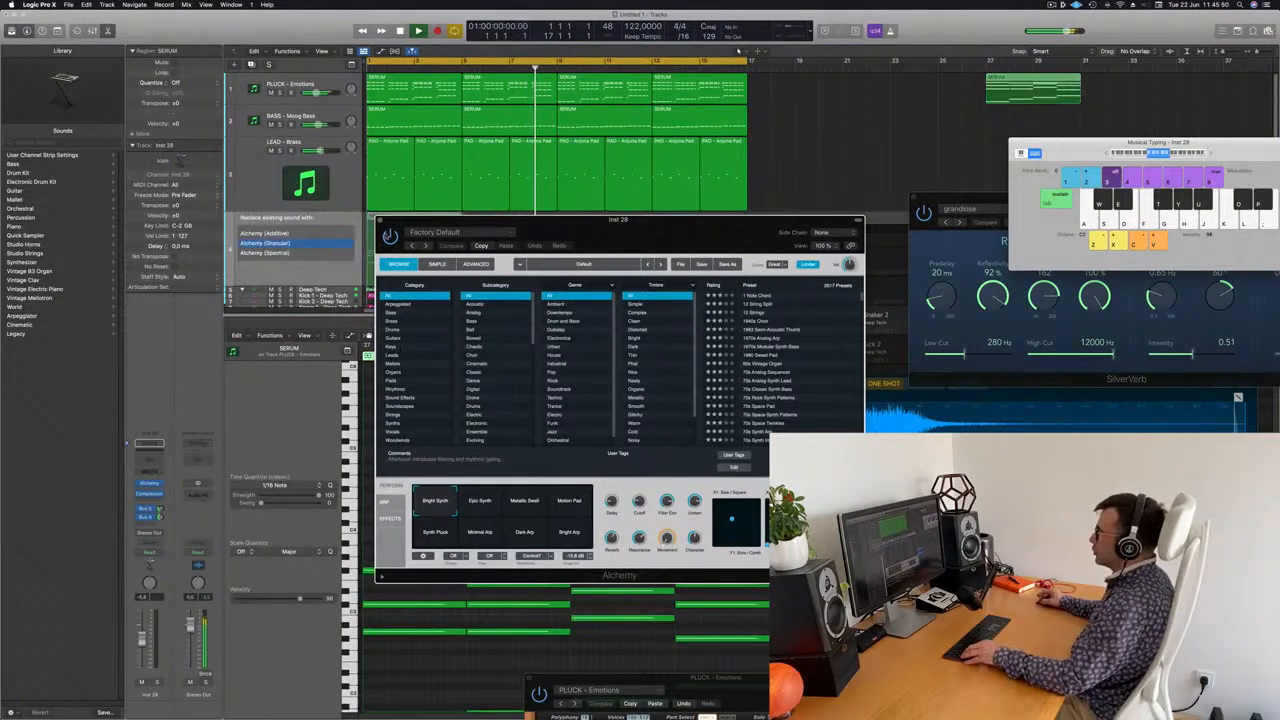
Stop playback and move the SERUM chord region from bar 27 to the start of the new Alchemy track
{"action": "key", "text": "space"}
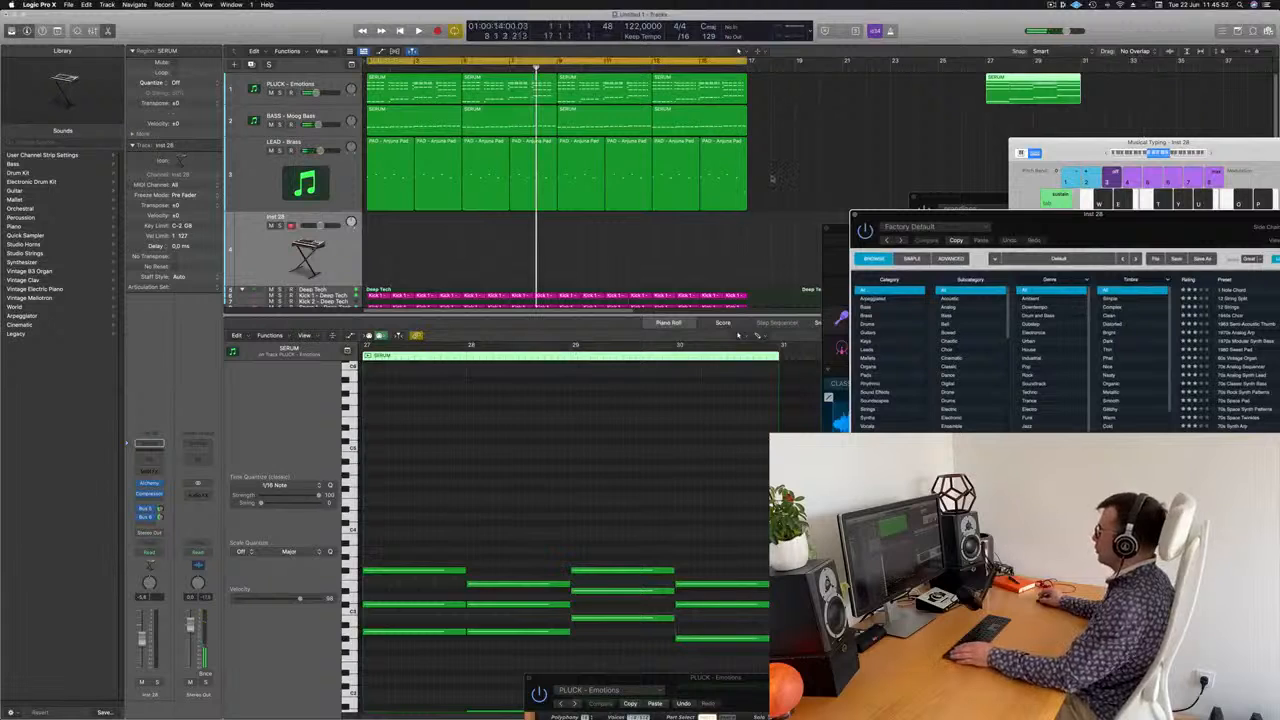
{"action": "left_click", "coordinate": [772, 179]}
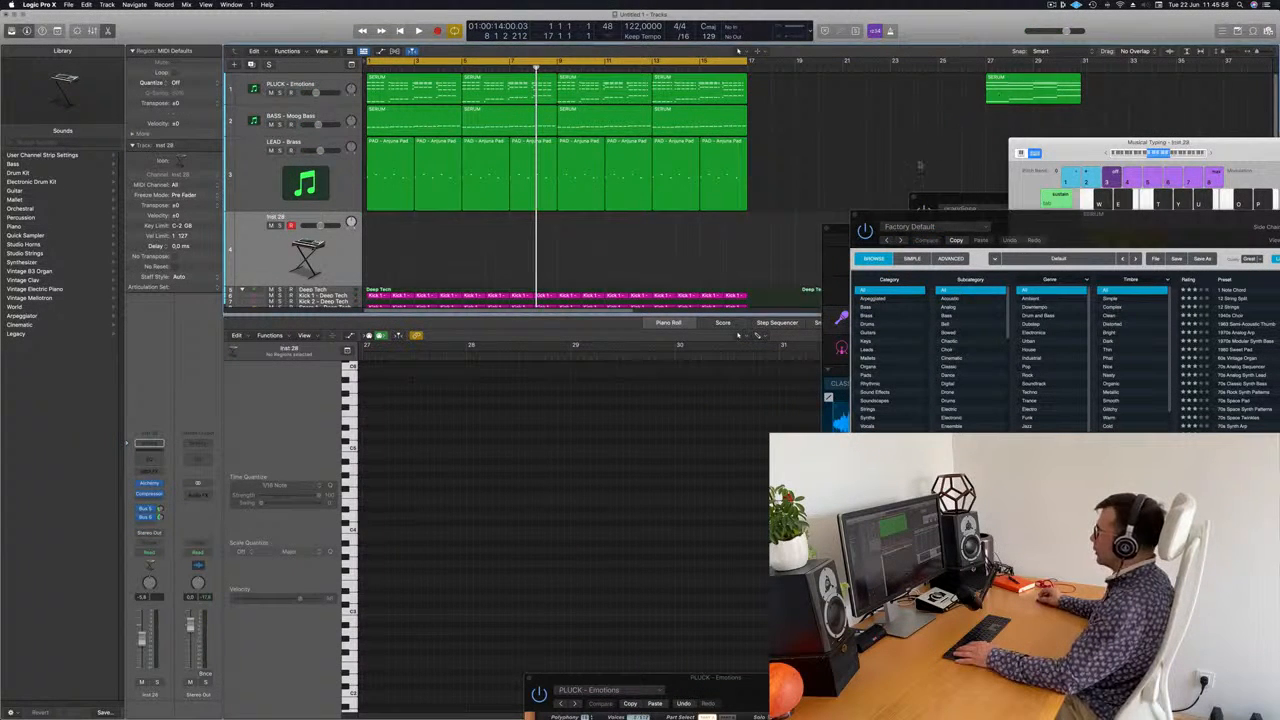
{"action": "left_click_drag", "start_coordinate": [1015, 88], "coordinate": [392, 258]}
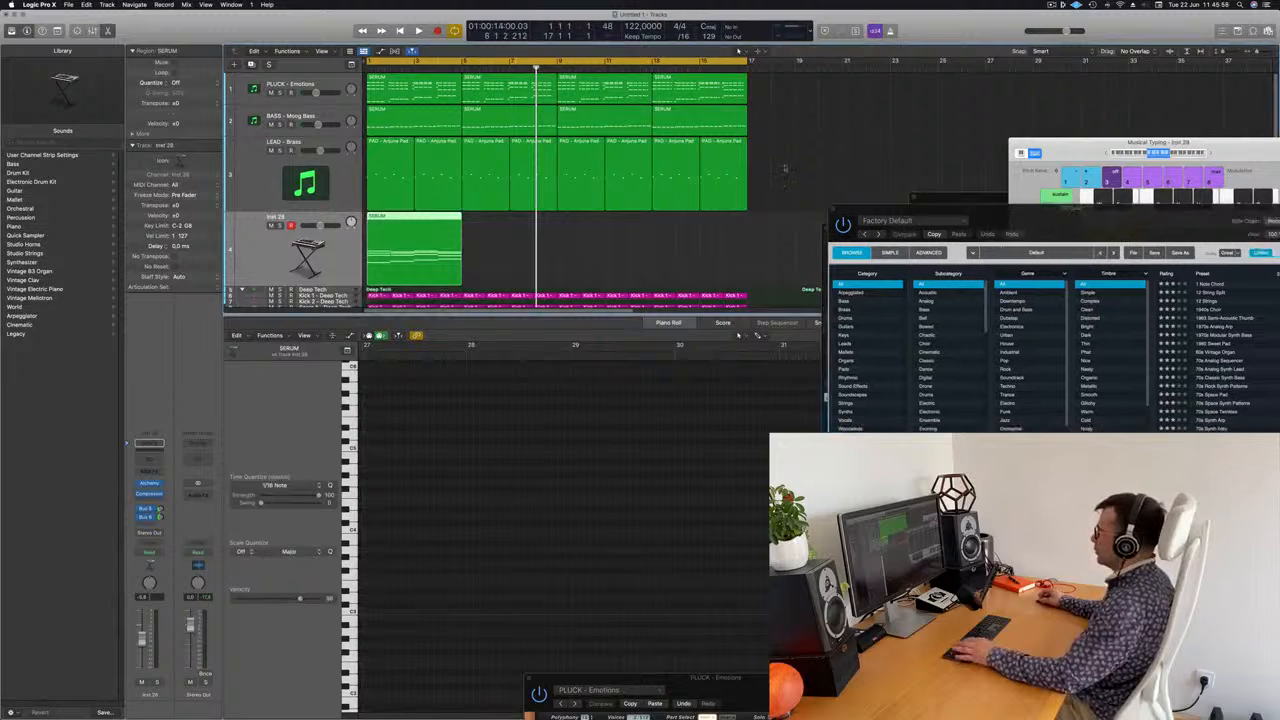
Play the chords from the beginning and load the Deeper Emotion preset from Alchemy's Pads category
{"action": "left_click_drag", "start_coordinate": [935, 209], "coordinate": [757, 46]}
{"action": "left_click", "coordinate": [195, 402]}
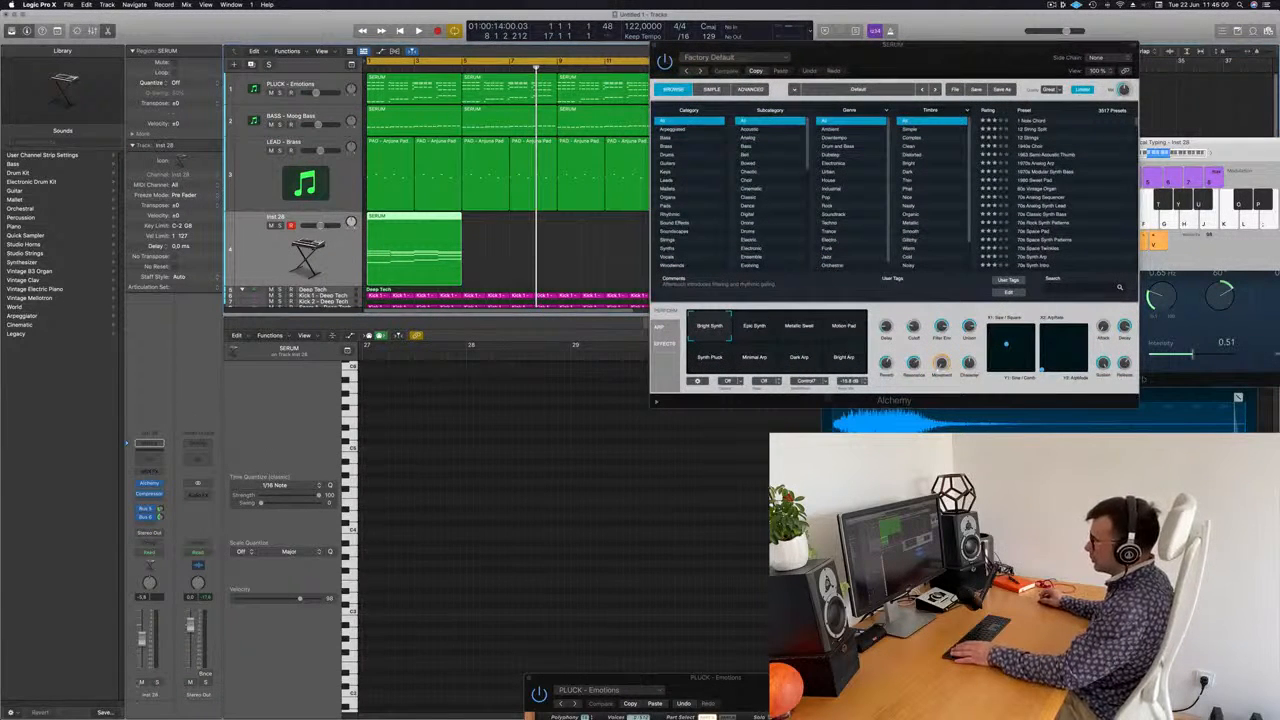
{"action": "key", "text": "Return"}
{"action": "key", "text": "space"}
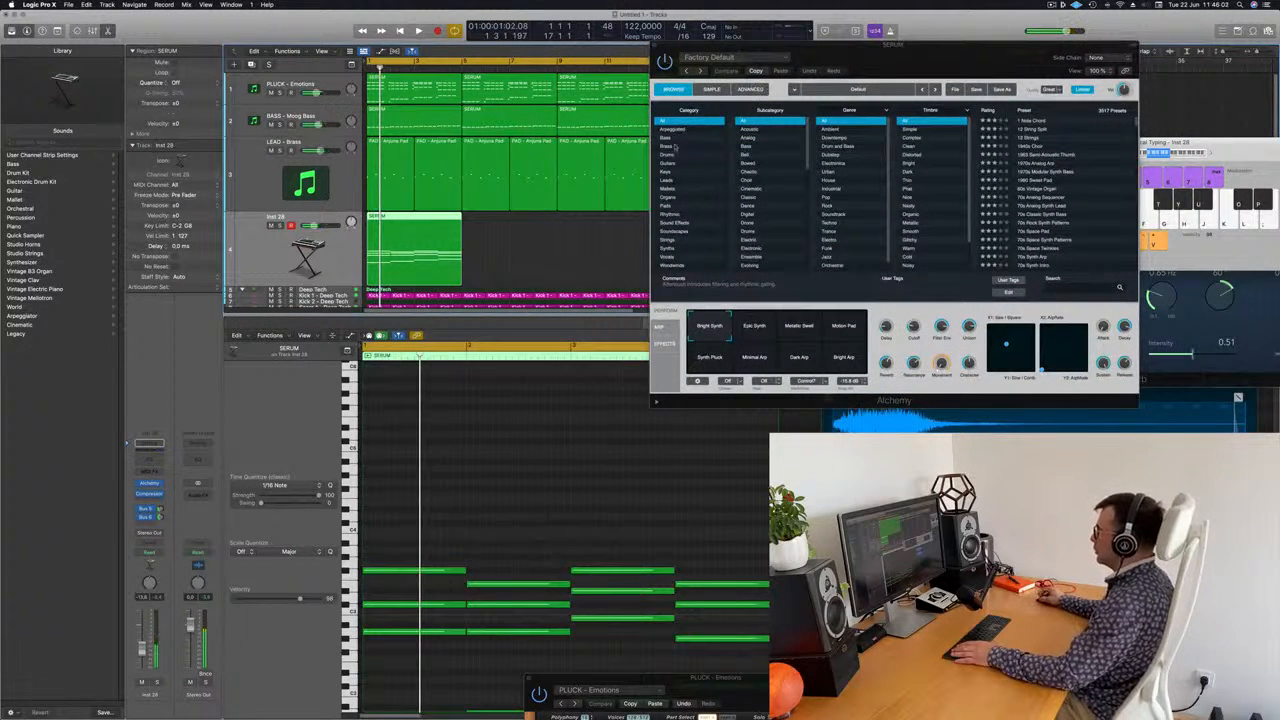
{"action": "left_click", "coordinate": [665, 206]}
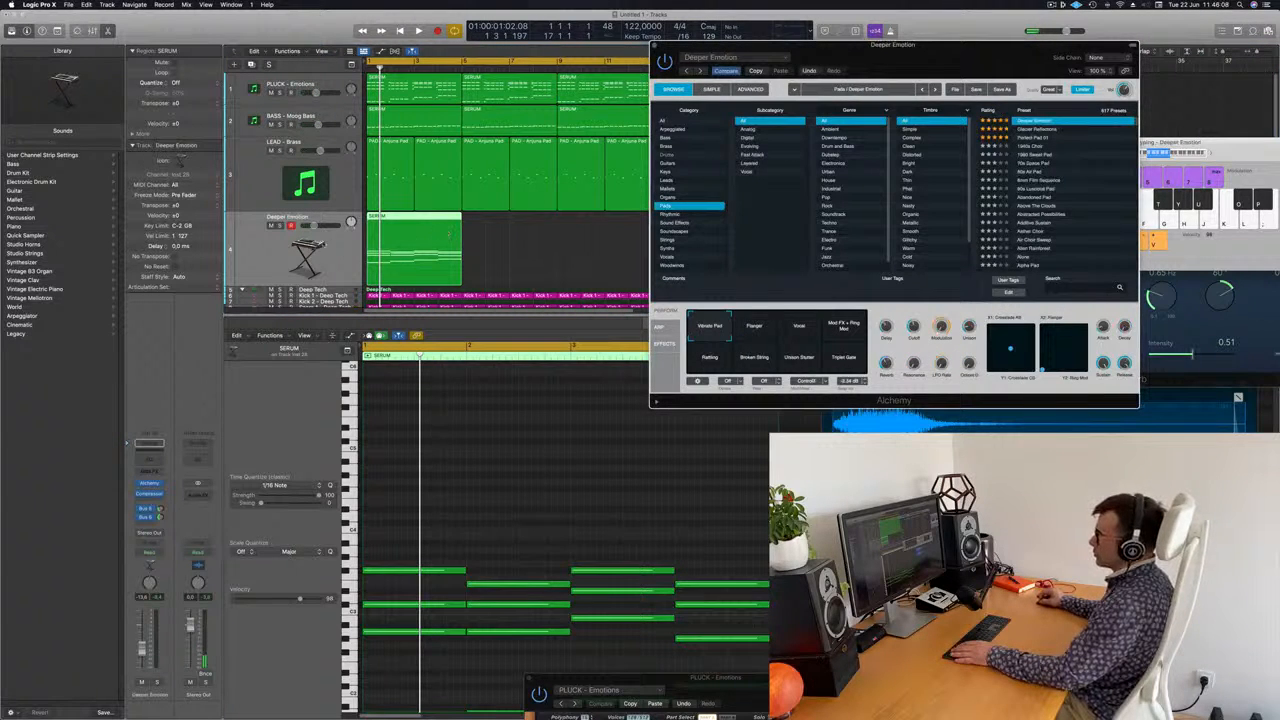
Repeat the SERUM chord region on the Deeper Emotion track up to bar 17 and select all the track's regions
{"action": "left_click", "coordinate": [349, 242]}
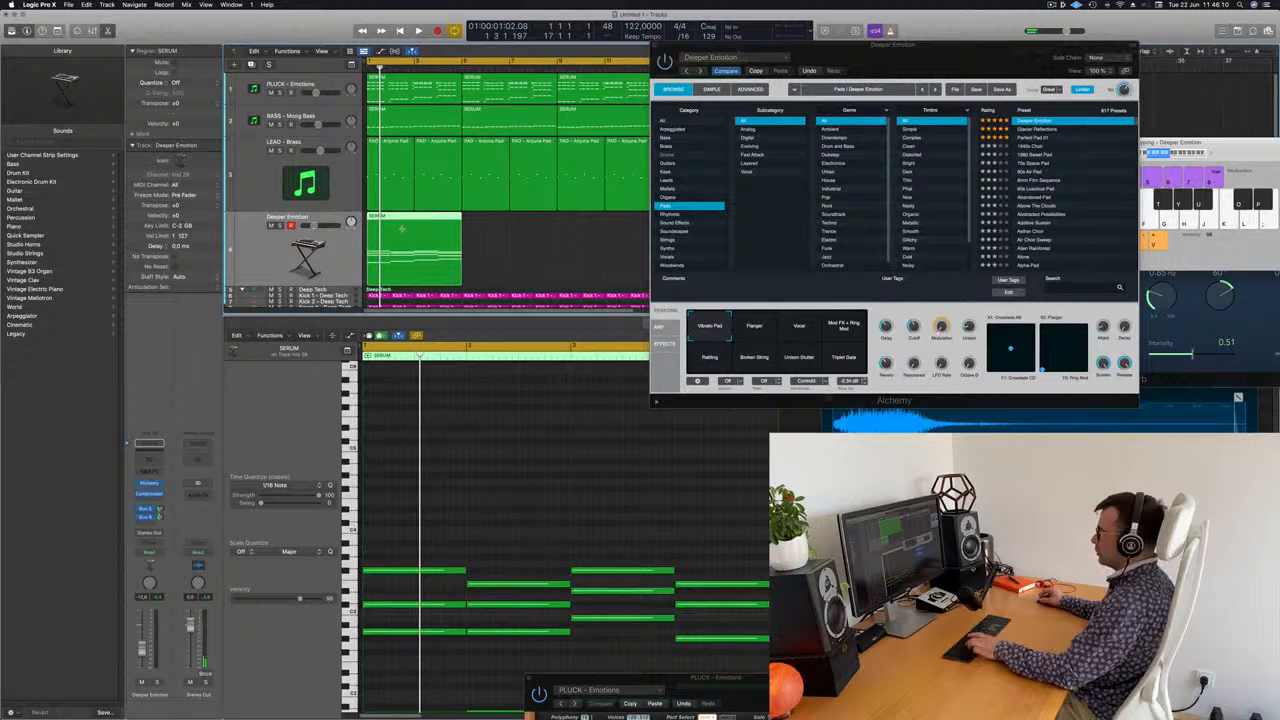
{"action": "key", "text": "super+r"}
{"action": "key", "text": "super+r"}
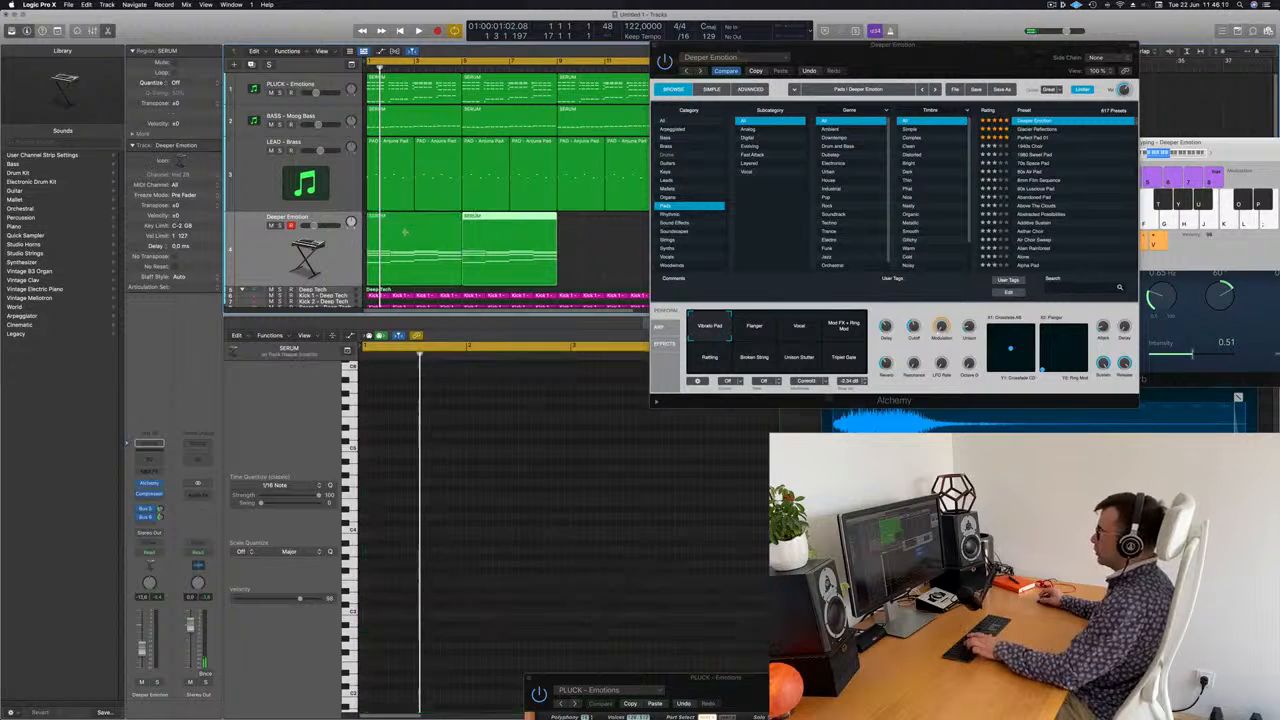
{"action": "left_click_drag", "start_coordinate": [915, 48], "coordinate": [983, 152]}
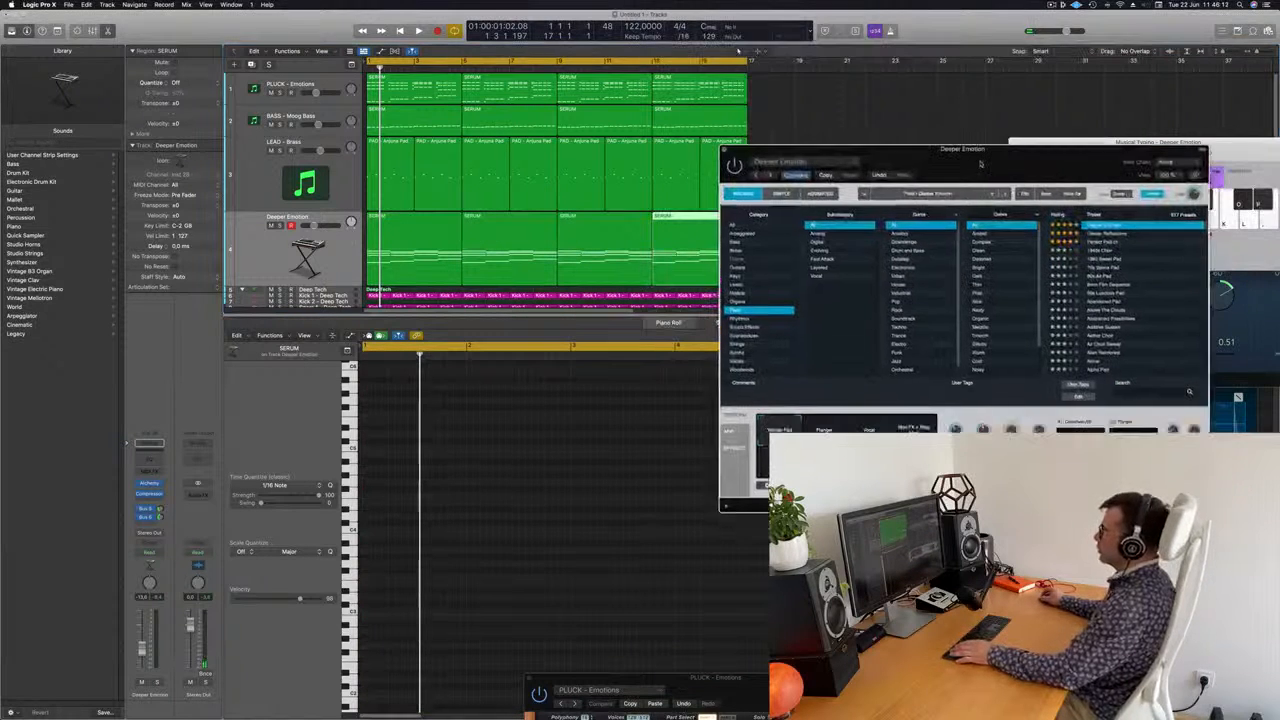
{"action": "left_click", "coordinate": [253, 253]}
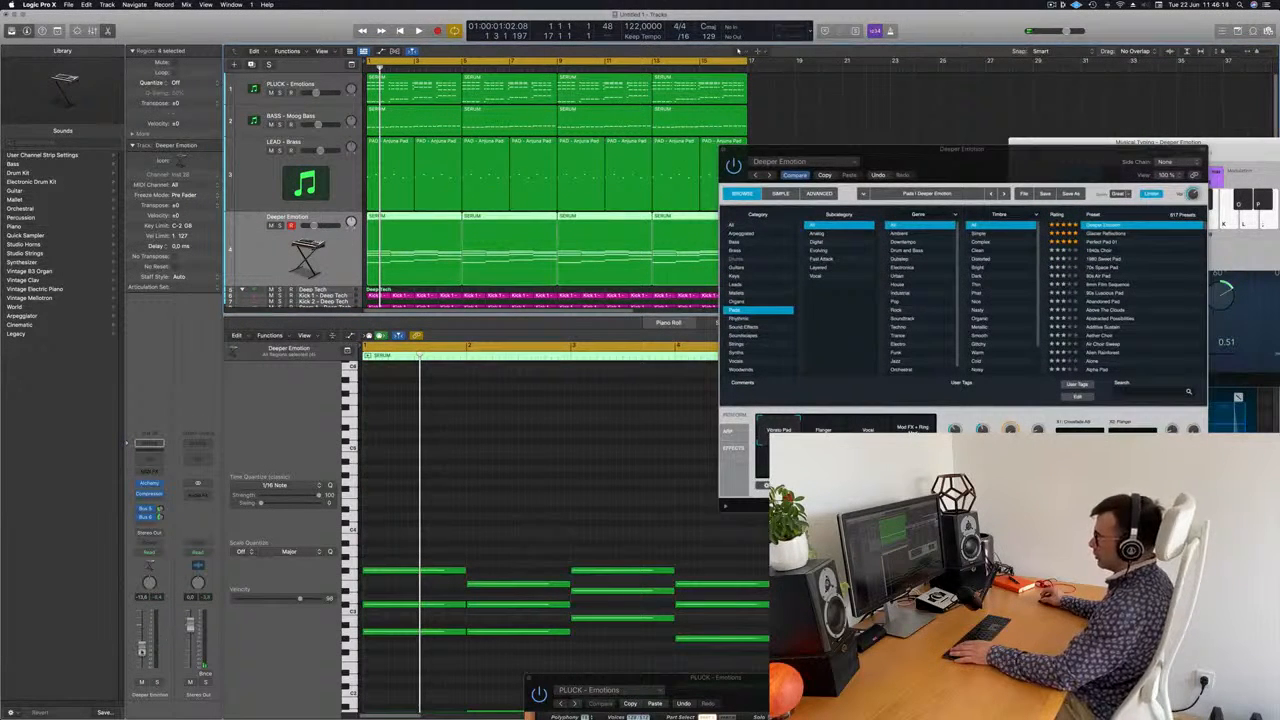
Audition Deeper Emotion's performance snapshots from Flanger through Triplet Gate during playback
{"action": "key", "text": "space"}
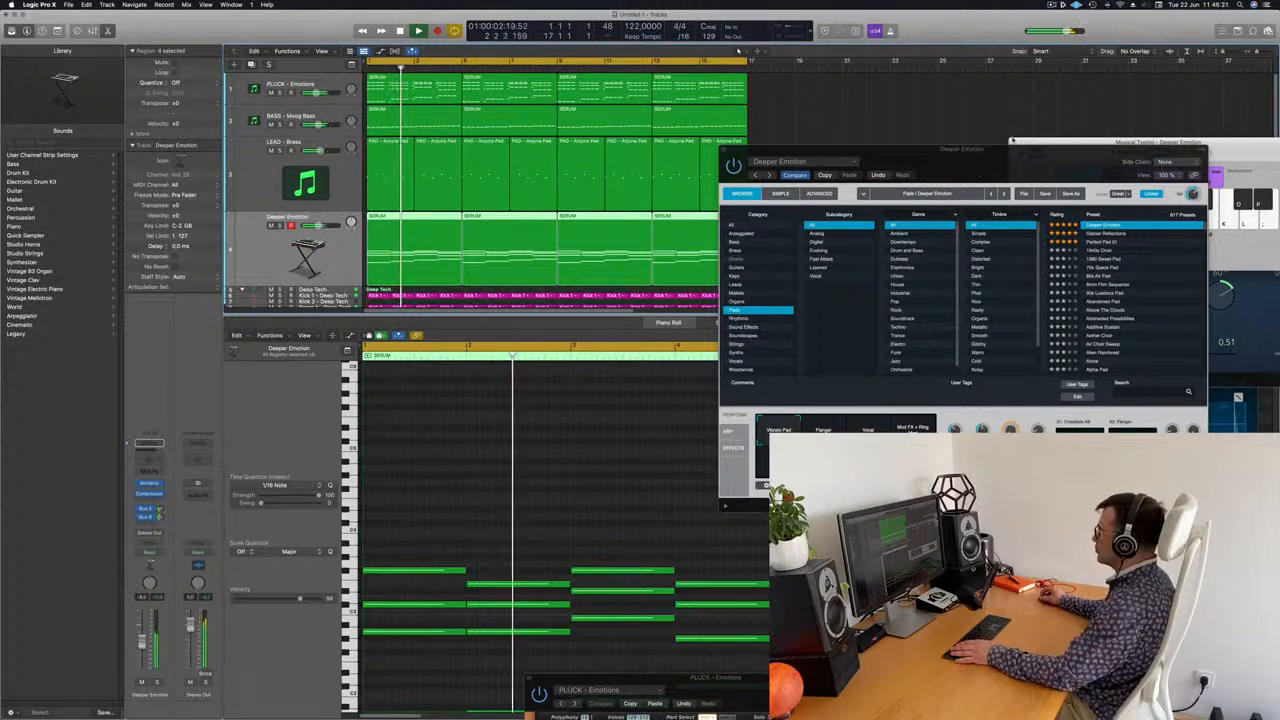
{"action": "left_click_drag", "start_coordinate": [986, 150], "coordinate": [742, 153]}
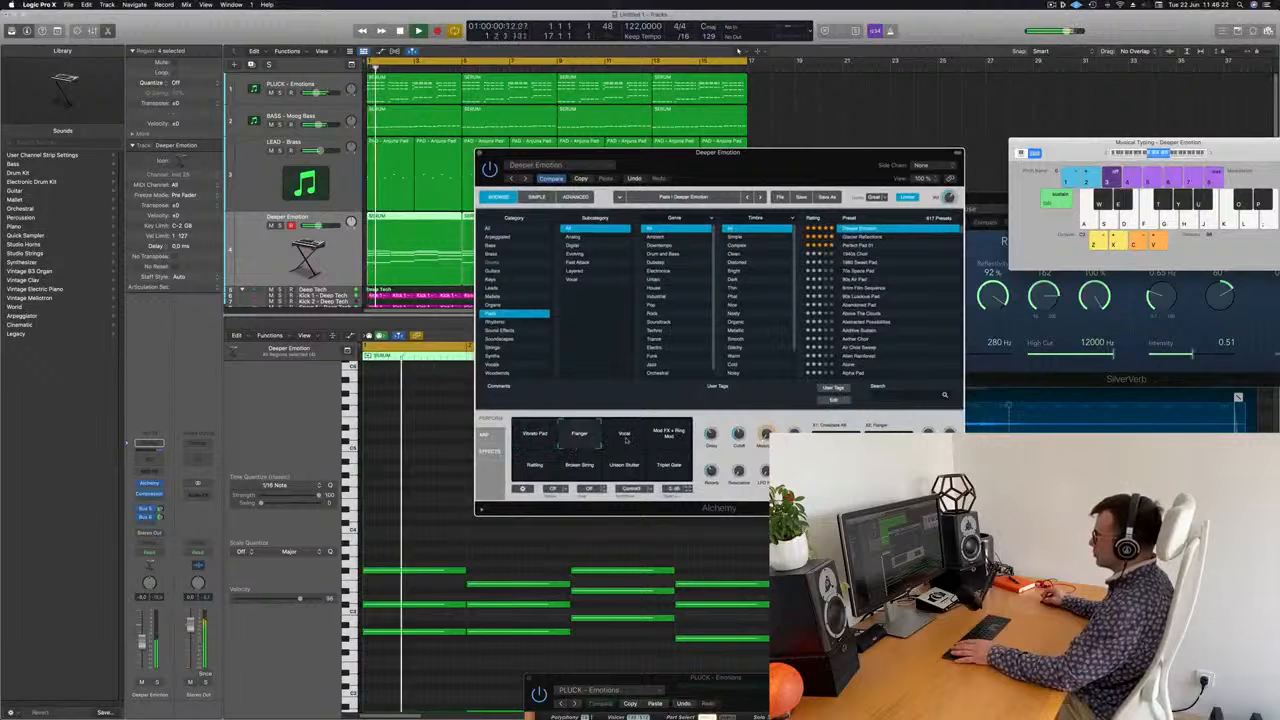
{"action": "key", "text": "space"}
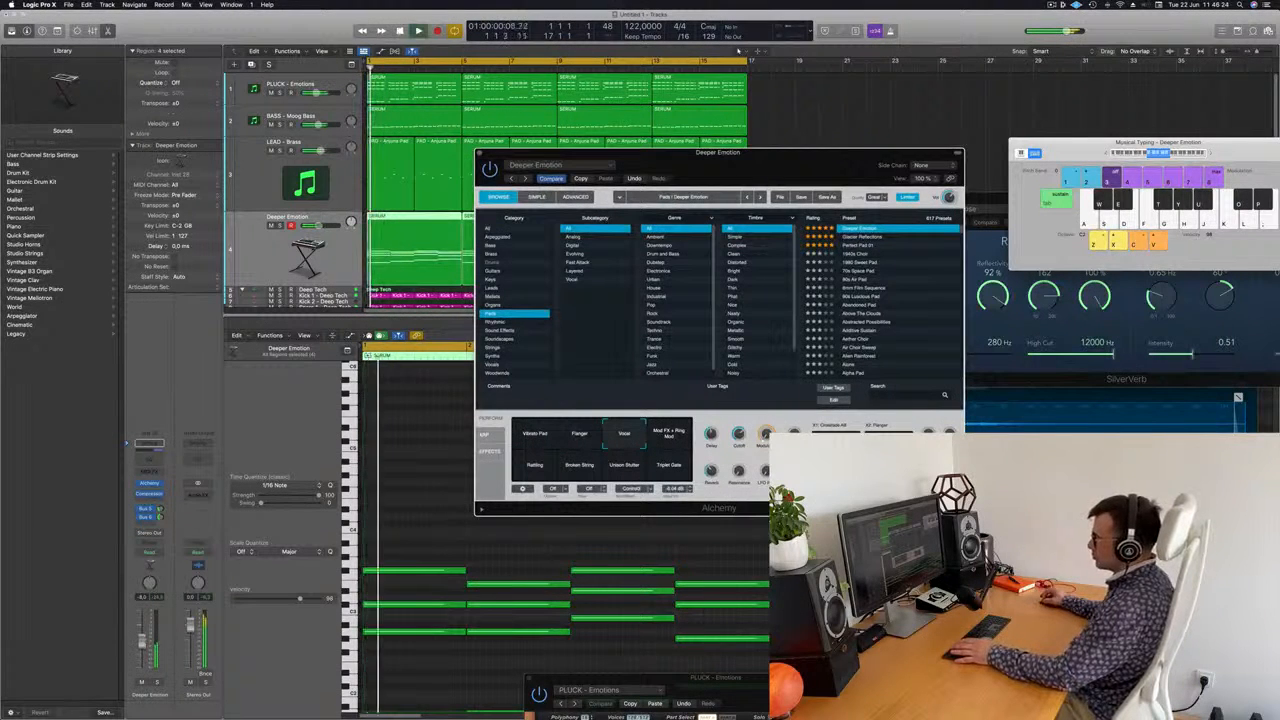
{"action": "left_click", "coordinate": [671, 441]}
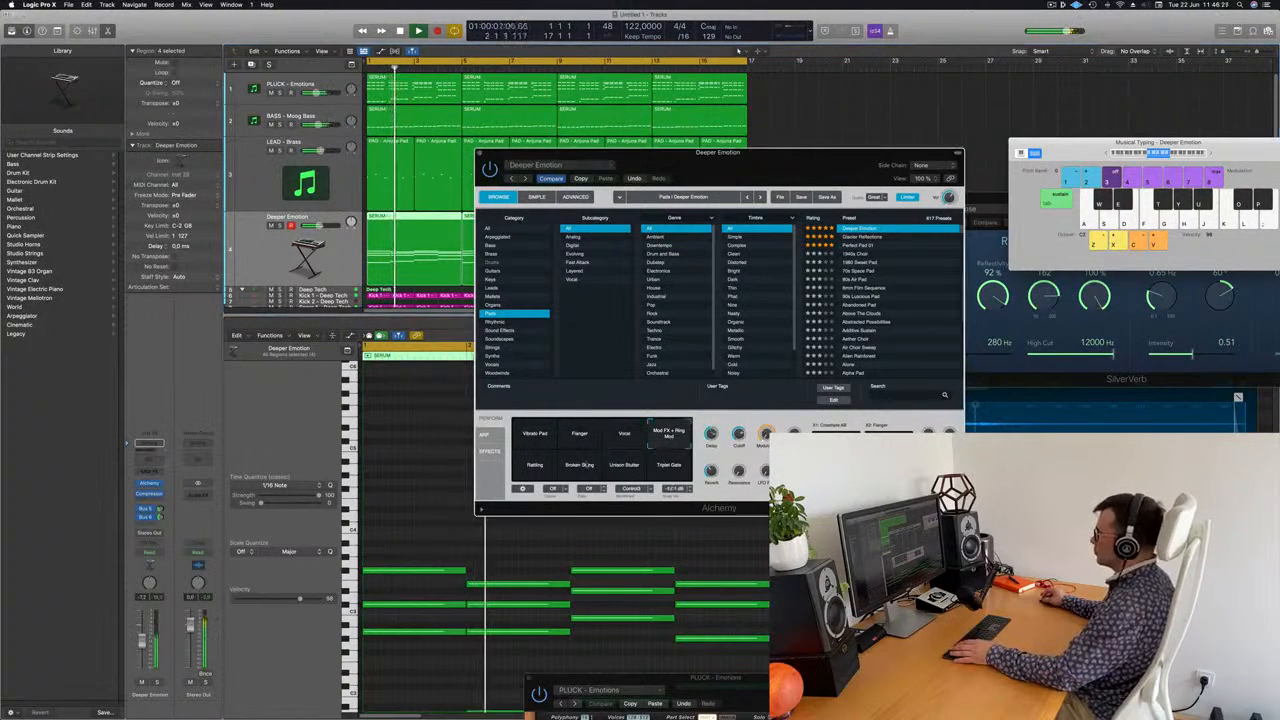
{"action": "left_click", "coordinate": [543, 468]}
{"action": "left_click", "coordinate": [578, 472]}
{"action": "left_click", "coordinate": [623, 470]}
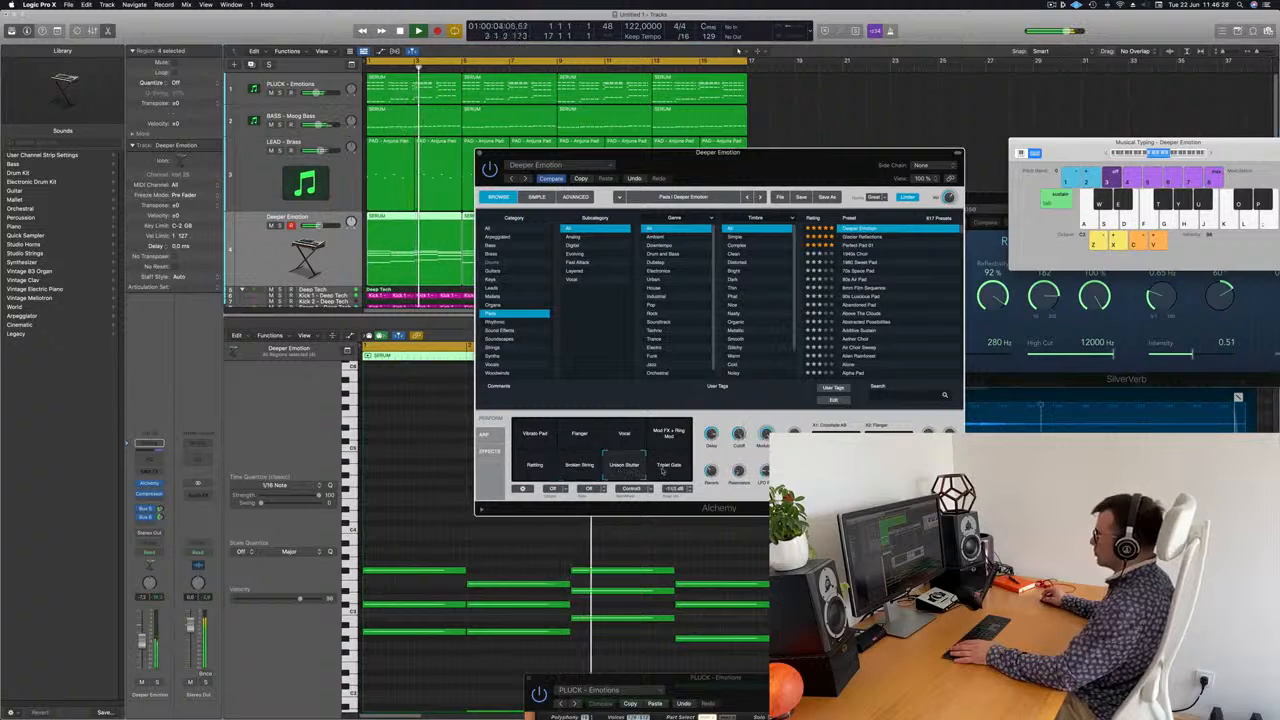
{"action": "left_click_drag", "start_coordinate": [662, 471], "coordinate": [670, 466]}
Load the Perfect Pad 01 preset in Alchemy and fine-tune the pad track's volume
{"action": "left_click", "coordinate": [878, 246]}
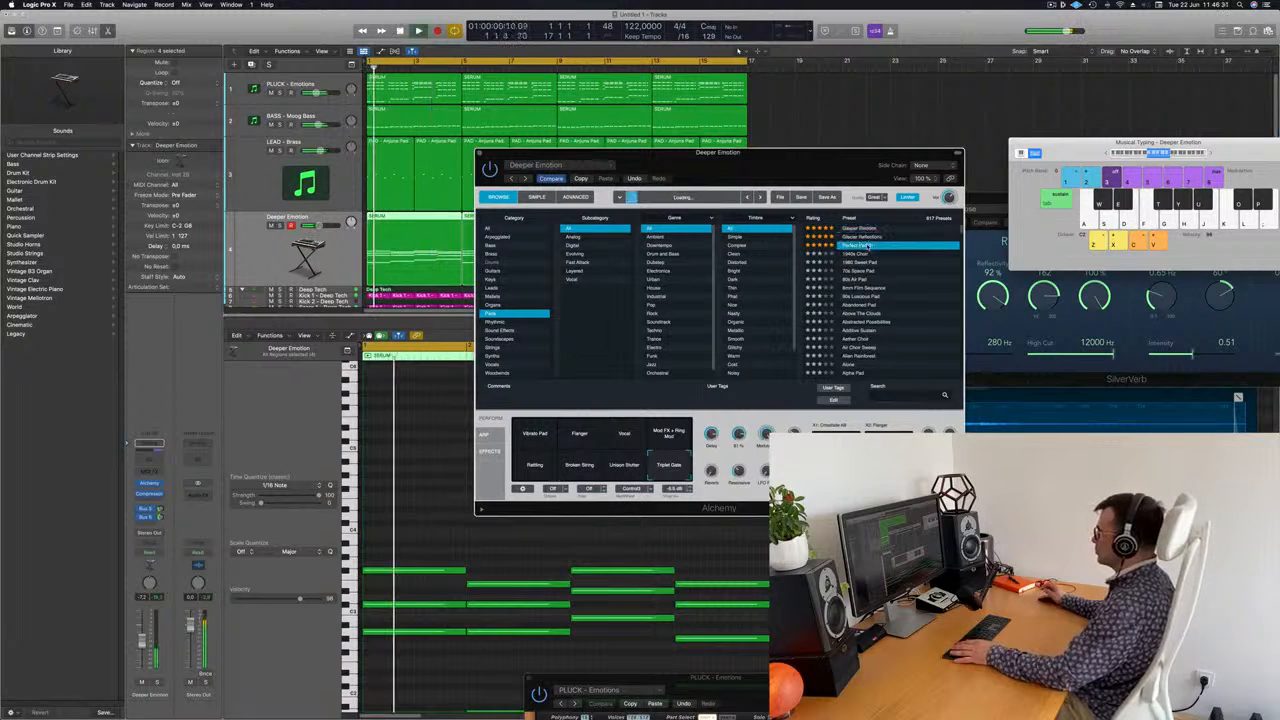
{"action": "left_click_drag", "start_coordinate": [869, 149], "coordinate": [899, 134]}
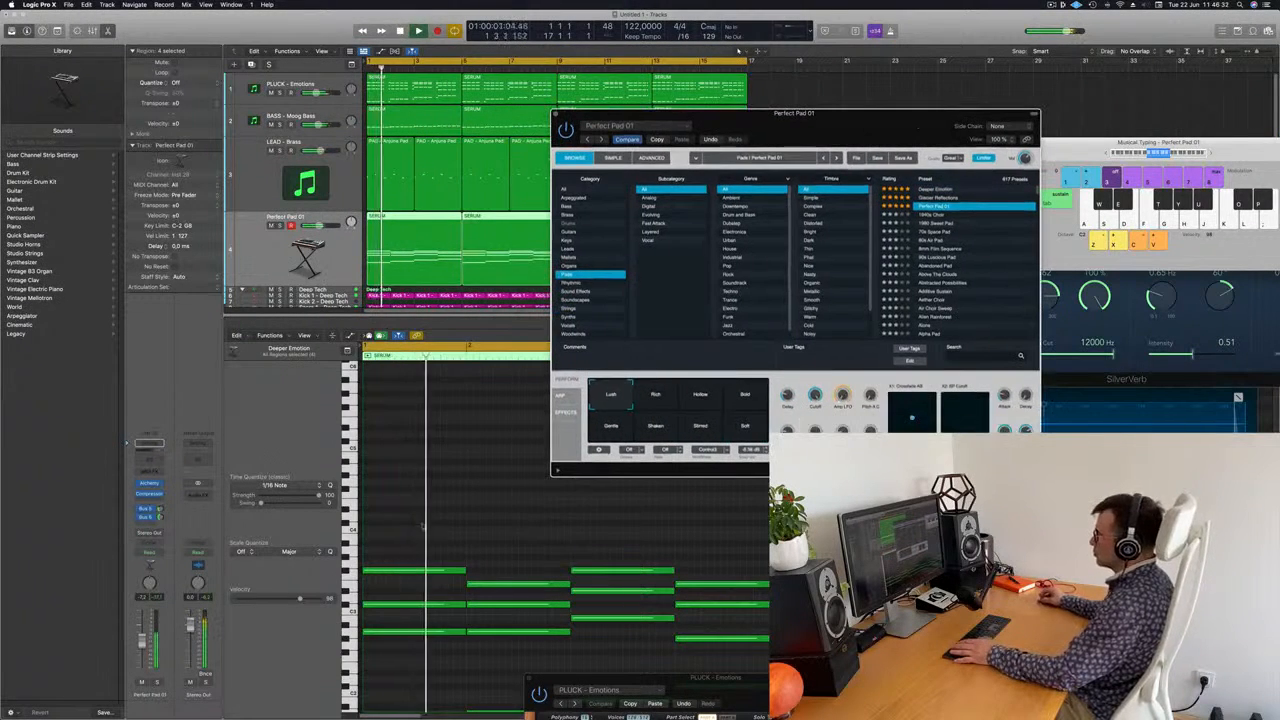
{"action": "left_click_drag", "start_coordinate": [142, 651], "coordinate": [142, 652]}
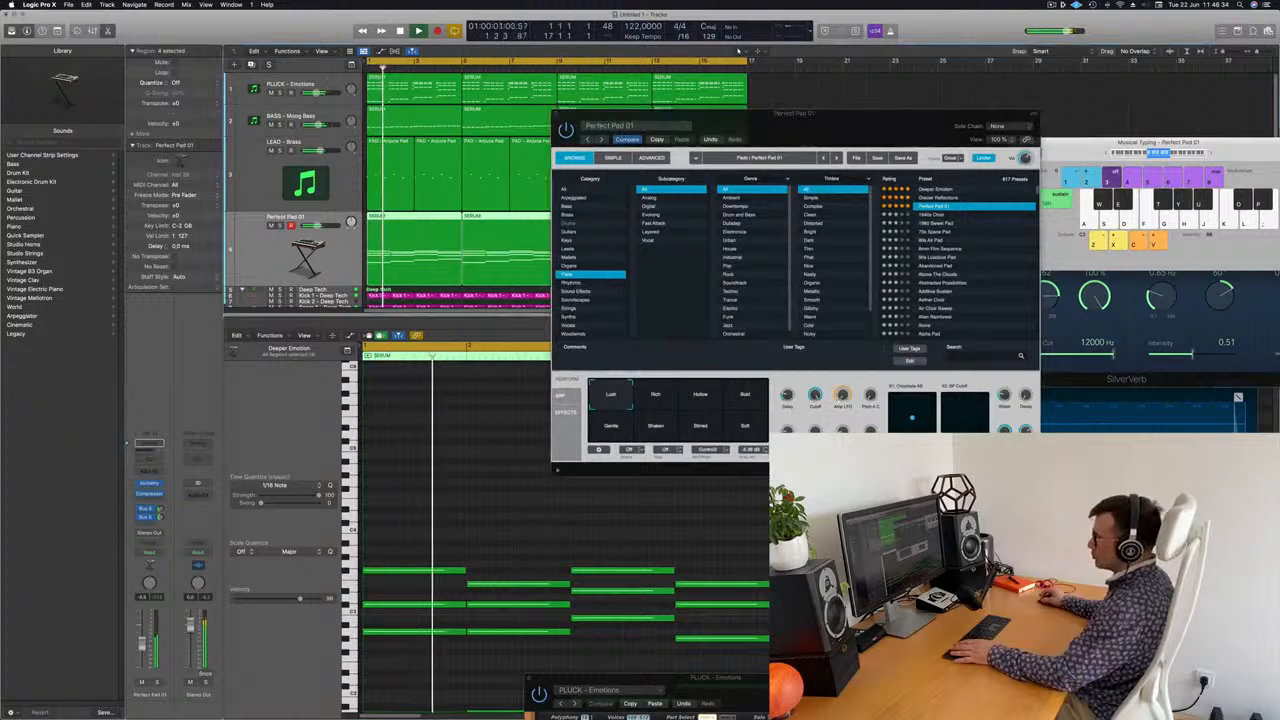
Add a Channel EQ to the Perfect Pad 01 track and set its low cut to 189 Hz at 12 dB/Oct
{"action": "left_click", "coordinate": [149, 459]}
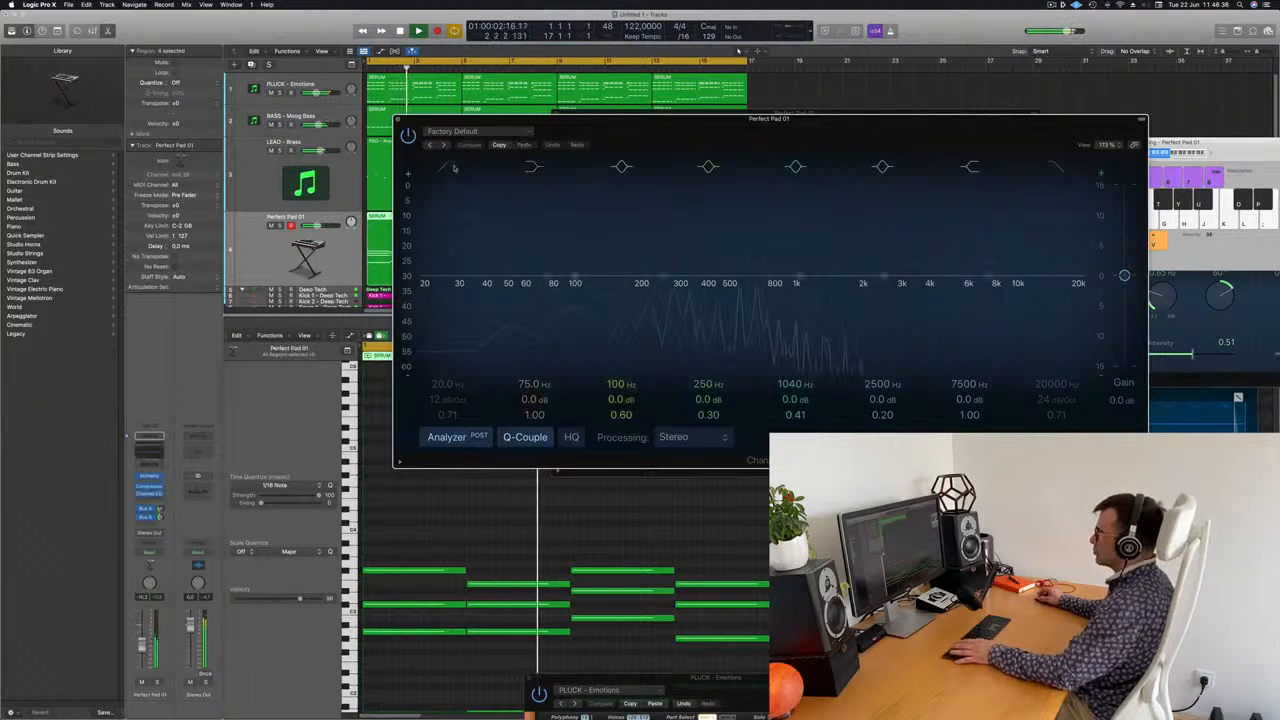
{"action": "left_click", "coordinate": [450, 166]}
{"action": "left_click_drag", "start_coordinate": [449, 237], "coordinate": [632, 214]}
{"action": "left_click_drag", "start_coordinate": [577, 285], "coordinate": [633, 289]}
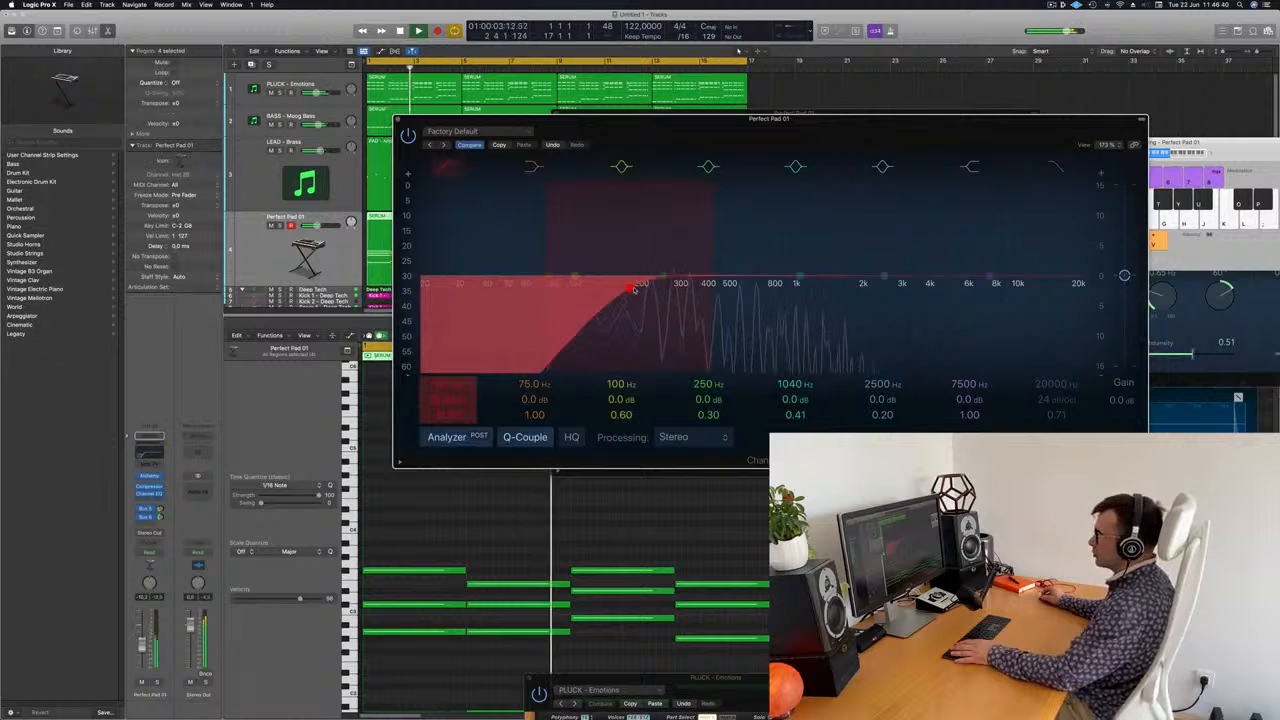
{"action": "left_click_drag", "start_coordinate": [669, 121], "coordinate": [768, 308]}
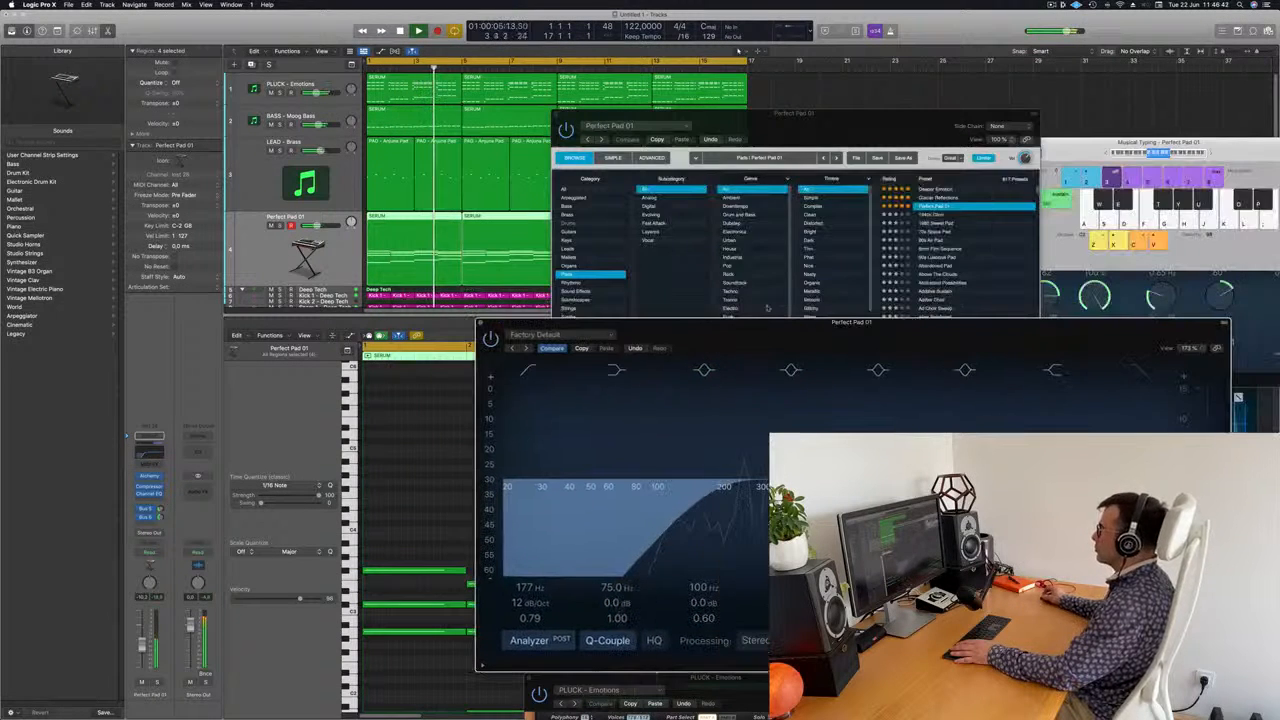
{"action": "left_click_drag", "start_coordinate": [883, 130], "coordinate": [1136, 104]}
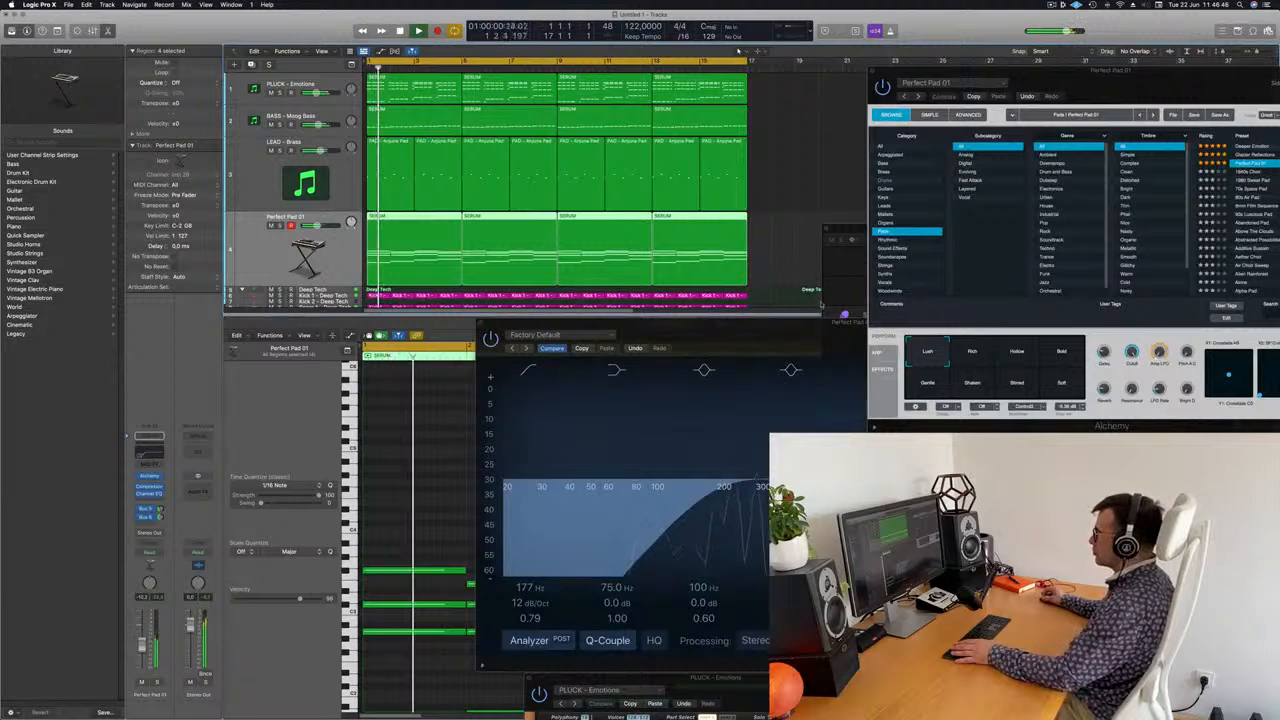
{"action": "left_click_drag", "start_coordinate": [654, 327], "coordinate": [559, 288]}
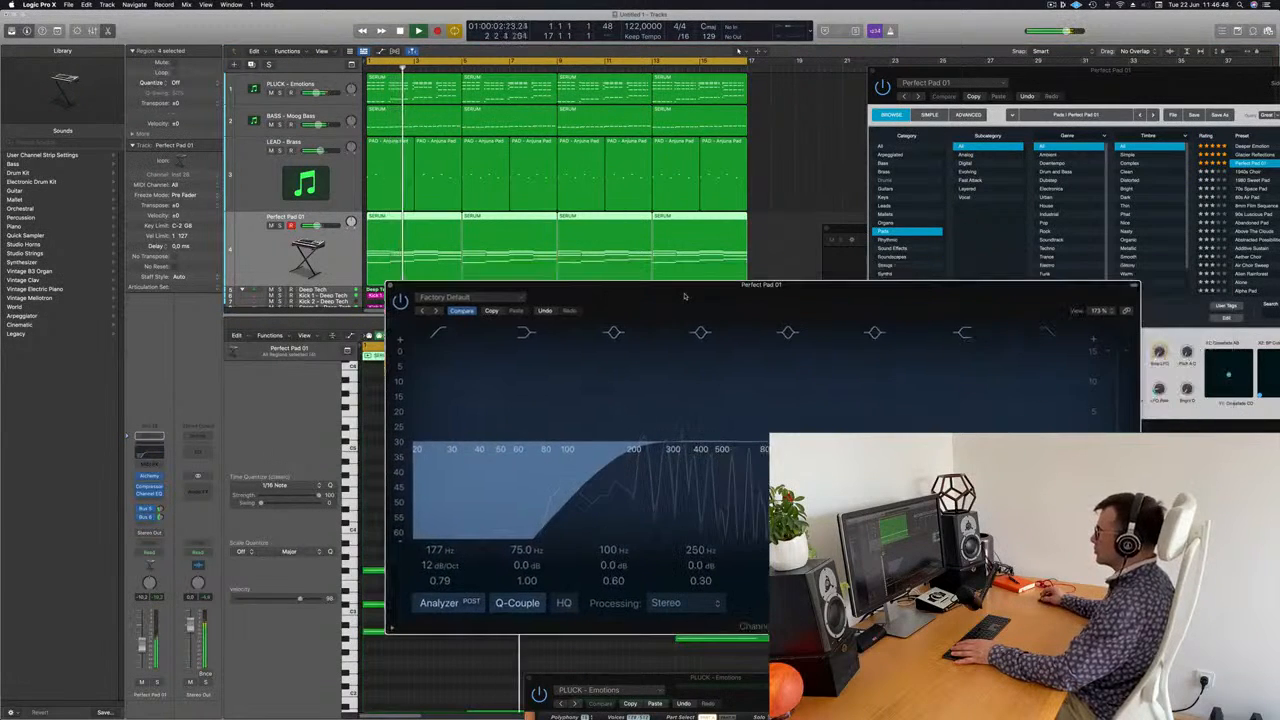
{"action": "left_click", "coordinate": [628, 454]}
Solo the filtered pad briefly during playback, then restart the full mix
{"action": "left_click", "coordinate": [157, 682]}
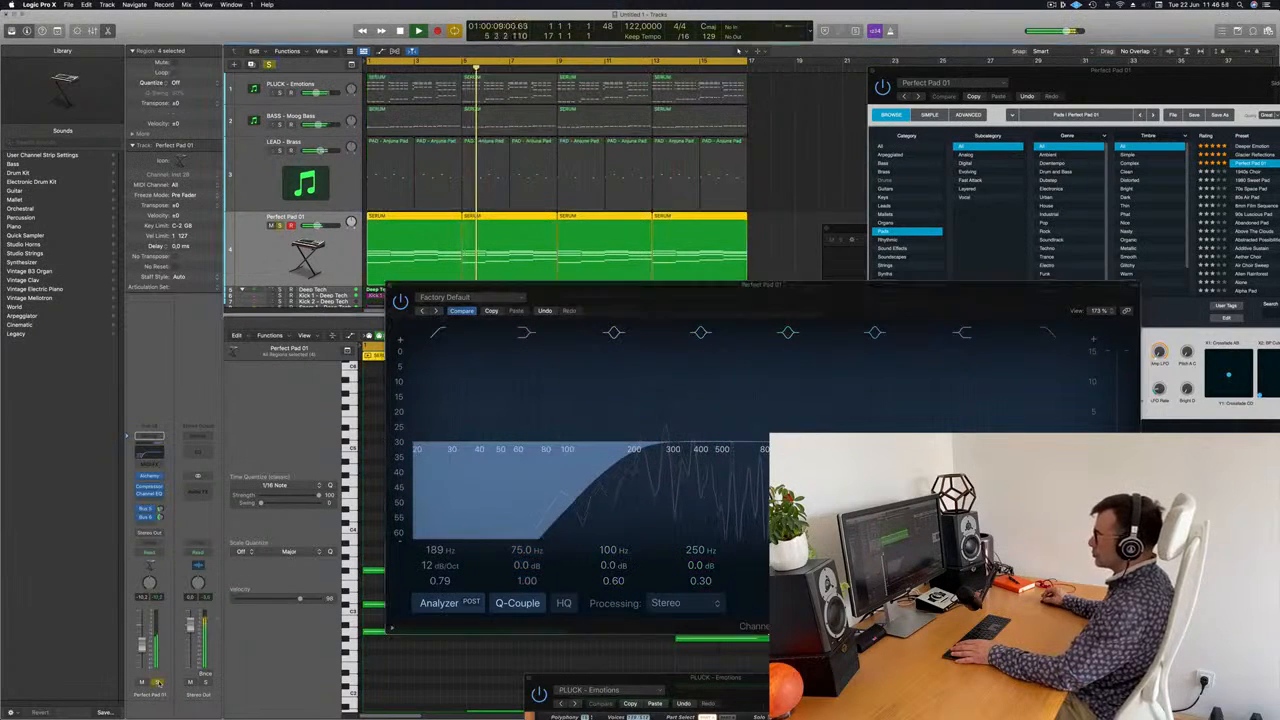
{"action": "key", "text": "s"}
{"action": "key", "text": "space"}
{"action": "key", "text": "space"}
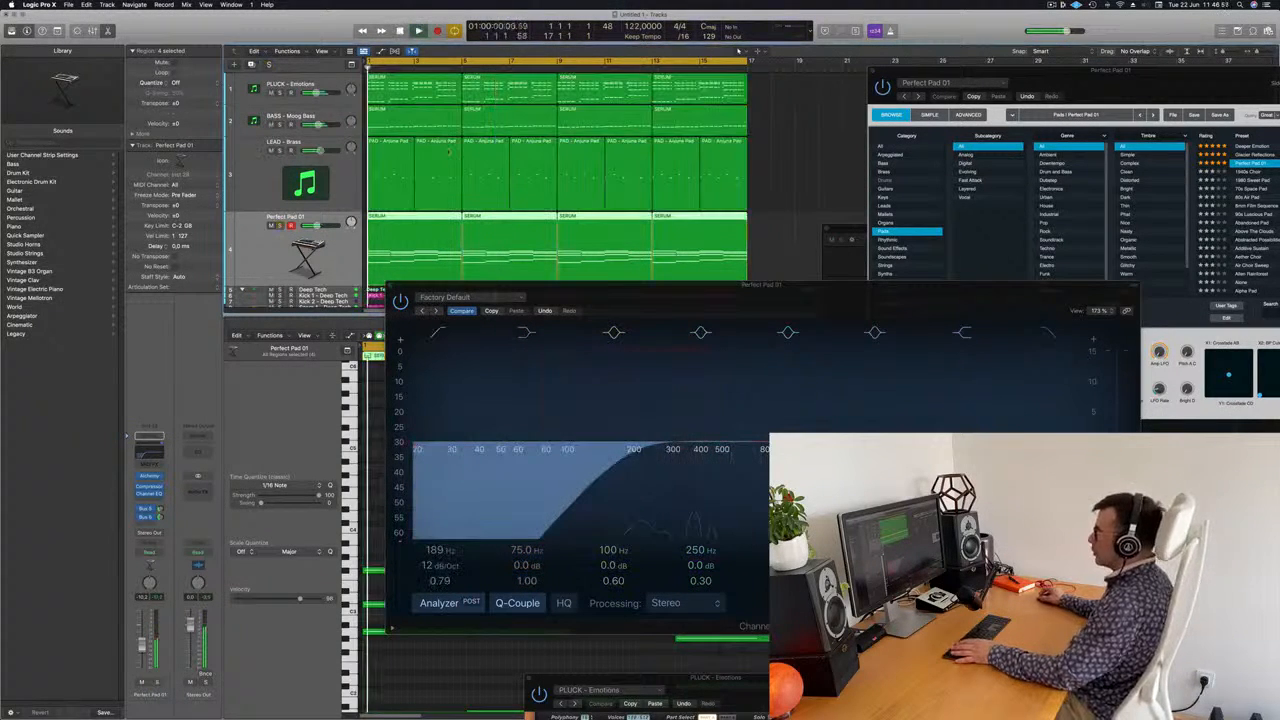
Delete the low bass notes beneath the chords in all four SERUM regions of the Perfect Pad 01 track
{"action": "key", "text": "e"}
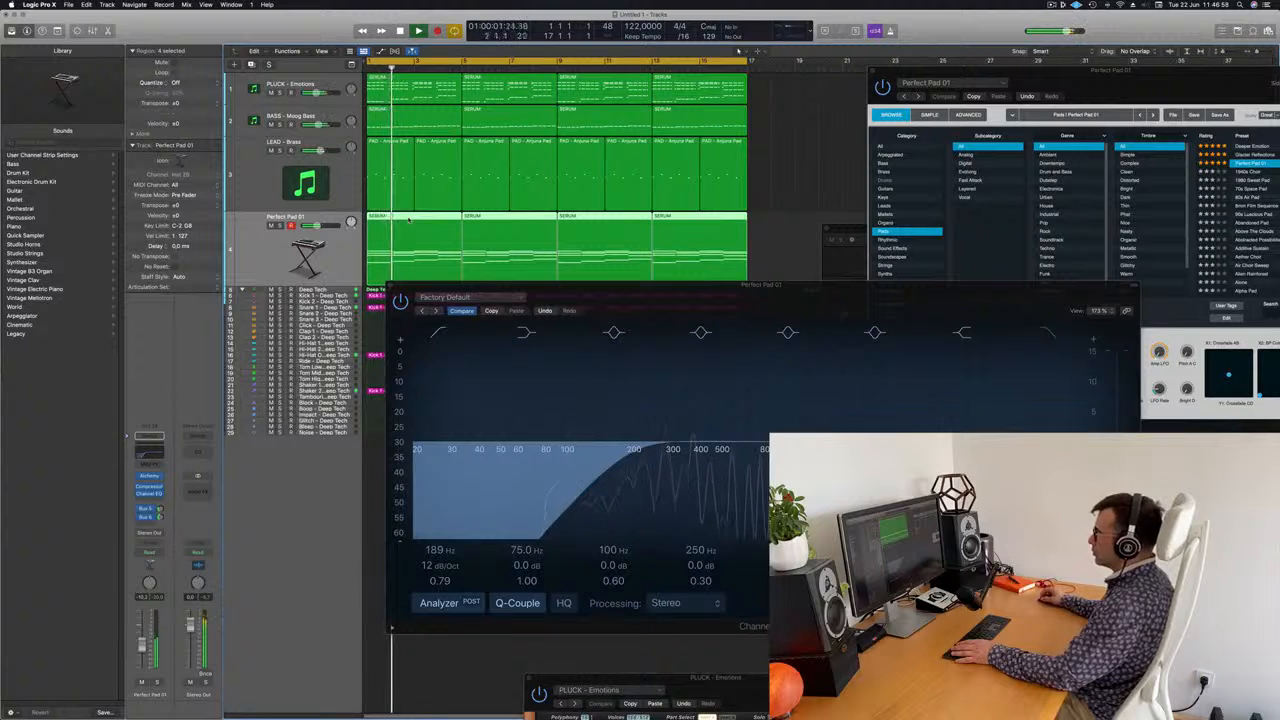
{"action": "key", "text": "e"}
{"action": "left_click_drag", "start_coordinate": [580, 296], "coordinate": [979, 177]}
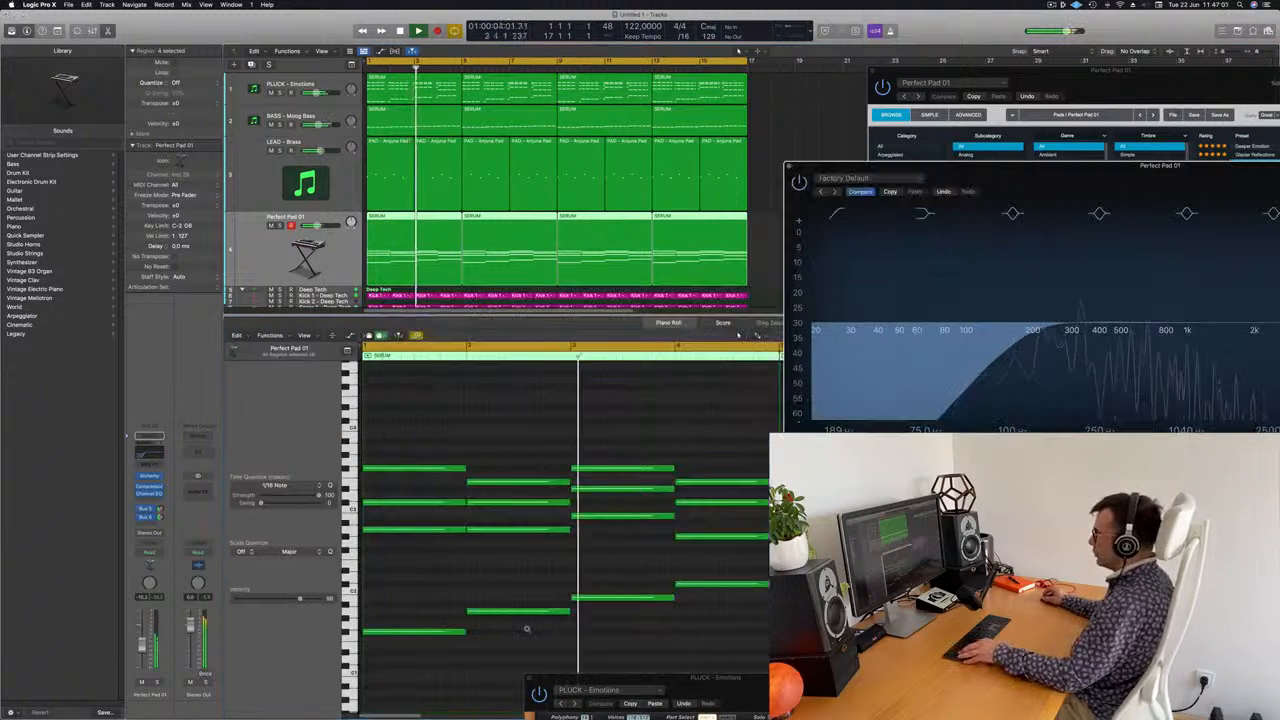
{"action": "key", "text": "super+Left"}
{"action": "key", "text": "super+Left"}
{"action": "key", "text": "super+Left"}
{"action": "key", "text": "super+Left"}
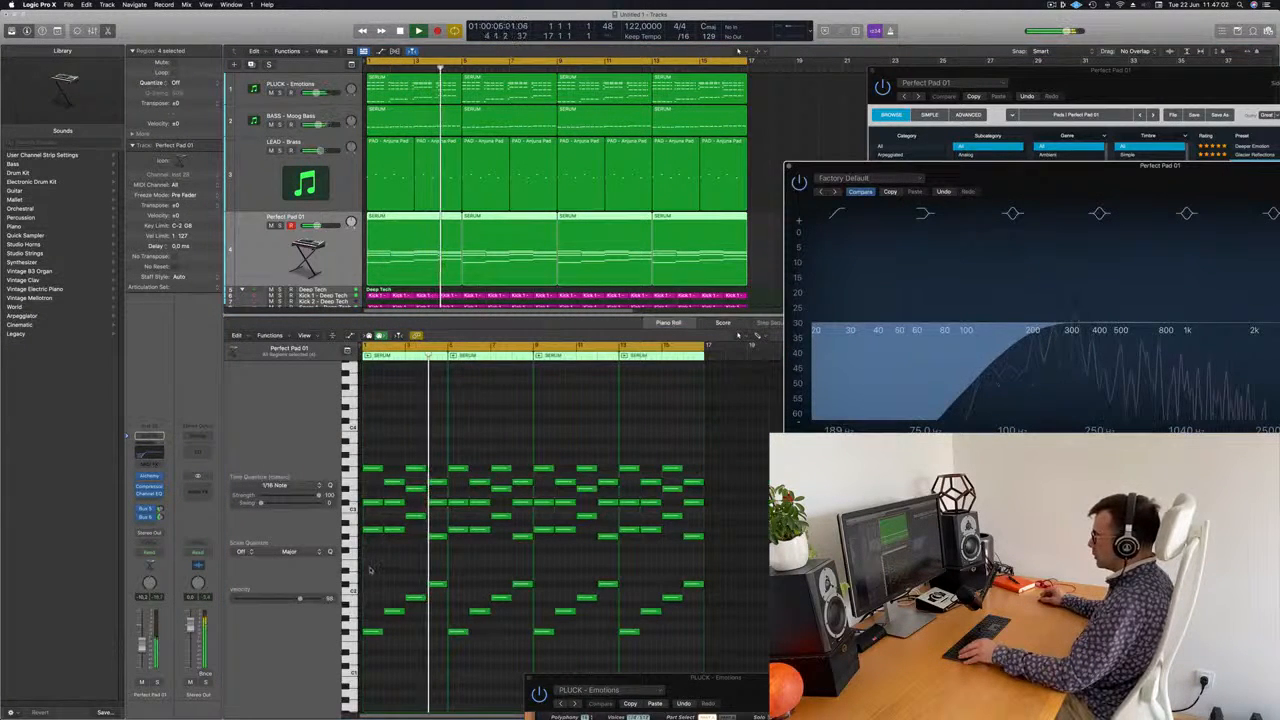
{"action": "left_click_drag", "start_coordinate": [366, 568], "coordinate": [716, 672]}
{"action": "key", "text": "Delete"}
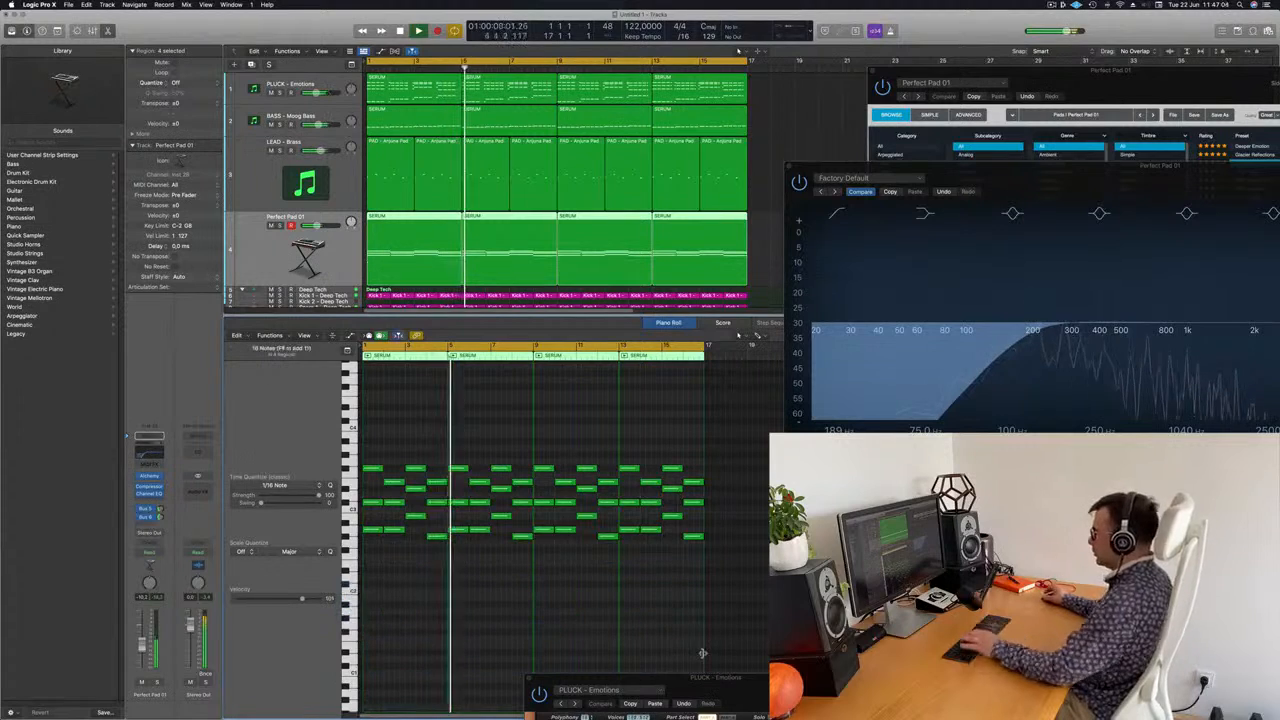
Close the pad's Channel EQ and play from the start, comparing the soloed pad with the full mix
{"action": "left_click_drag", "start_coordinate": [1019, 187], "coordinate": [747, 322]}
{"action": "key", "text": "super+w"}
{"action": "key", "text": "Return"}
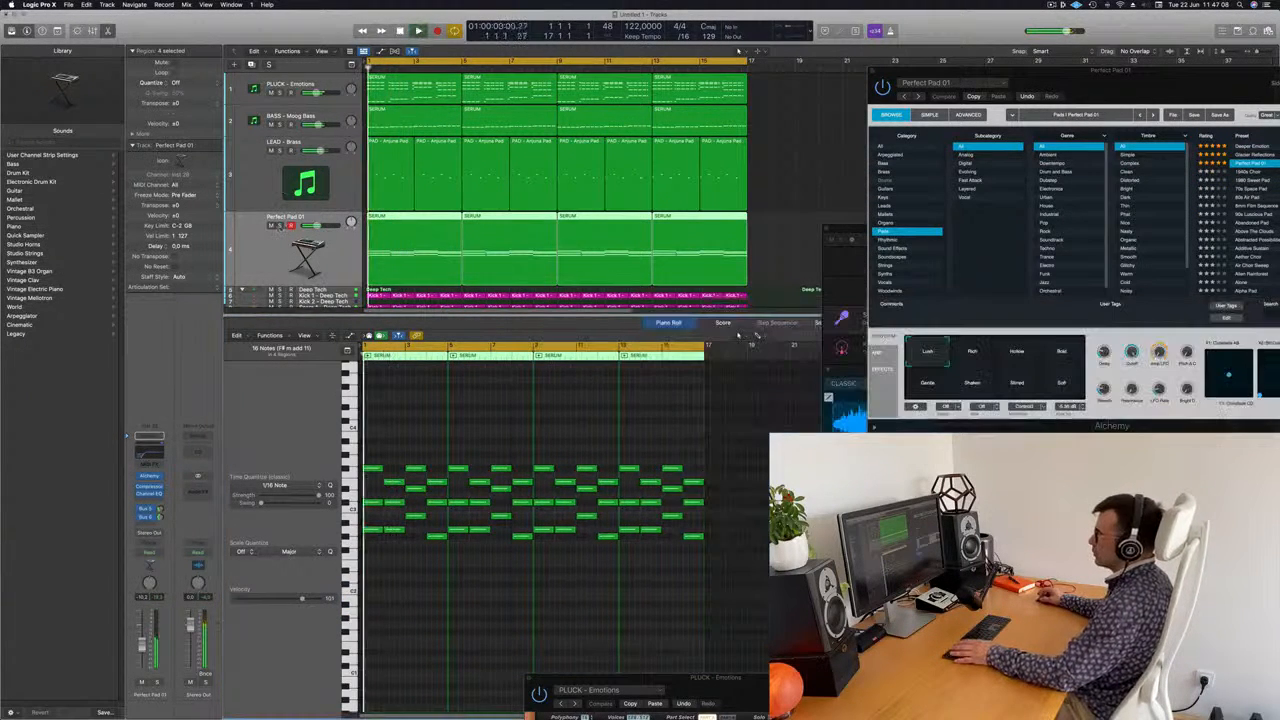
{"action": "left_click", "coordinate": [280, 226]}
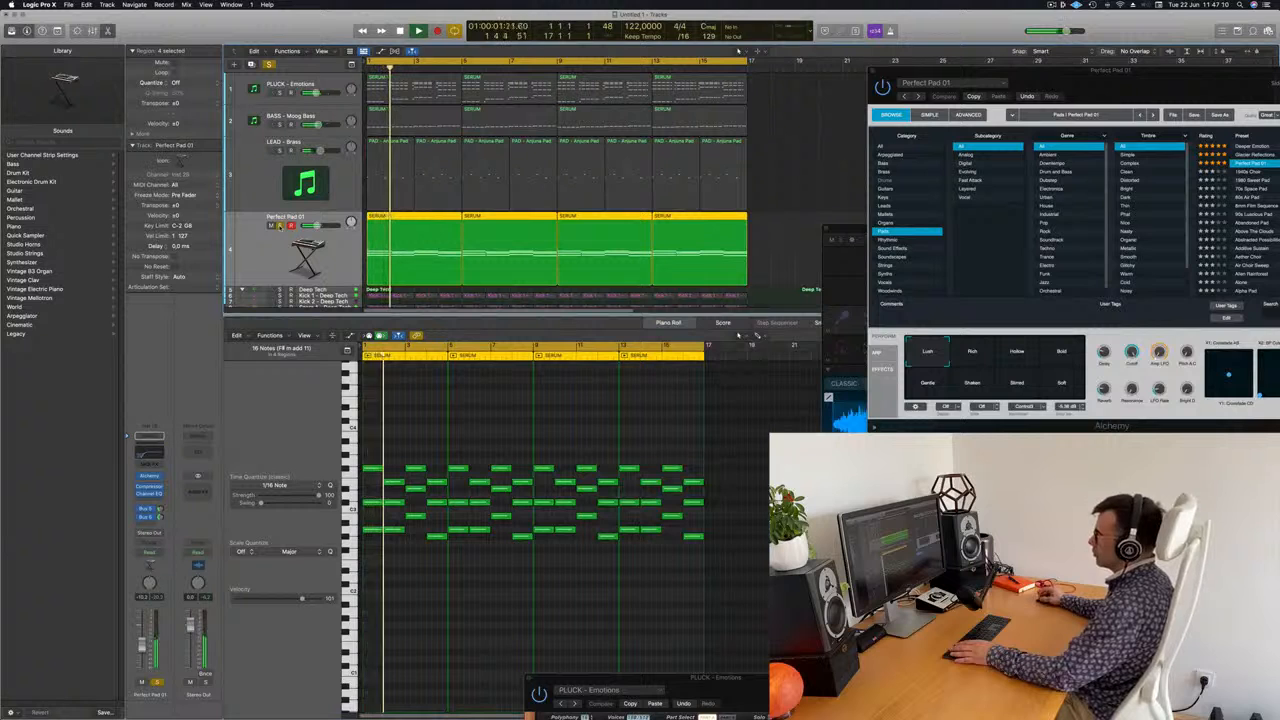
{"action": "left_click", "coordinate": [280, 226]}
{"action": "key", "text": "Return"}
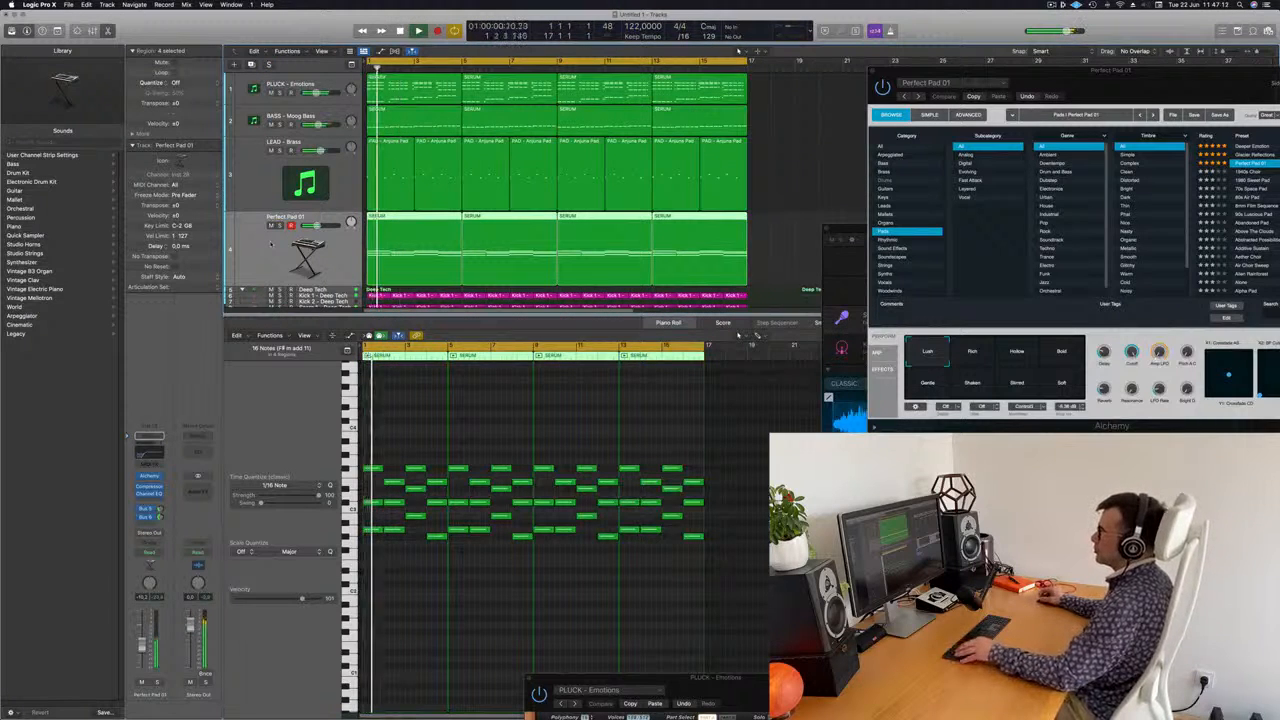
Listen to the pad within the full mix, solo it once more for comparison and return to the start
{"action": "key", "text": "super+Right"}
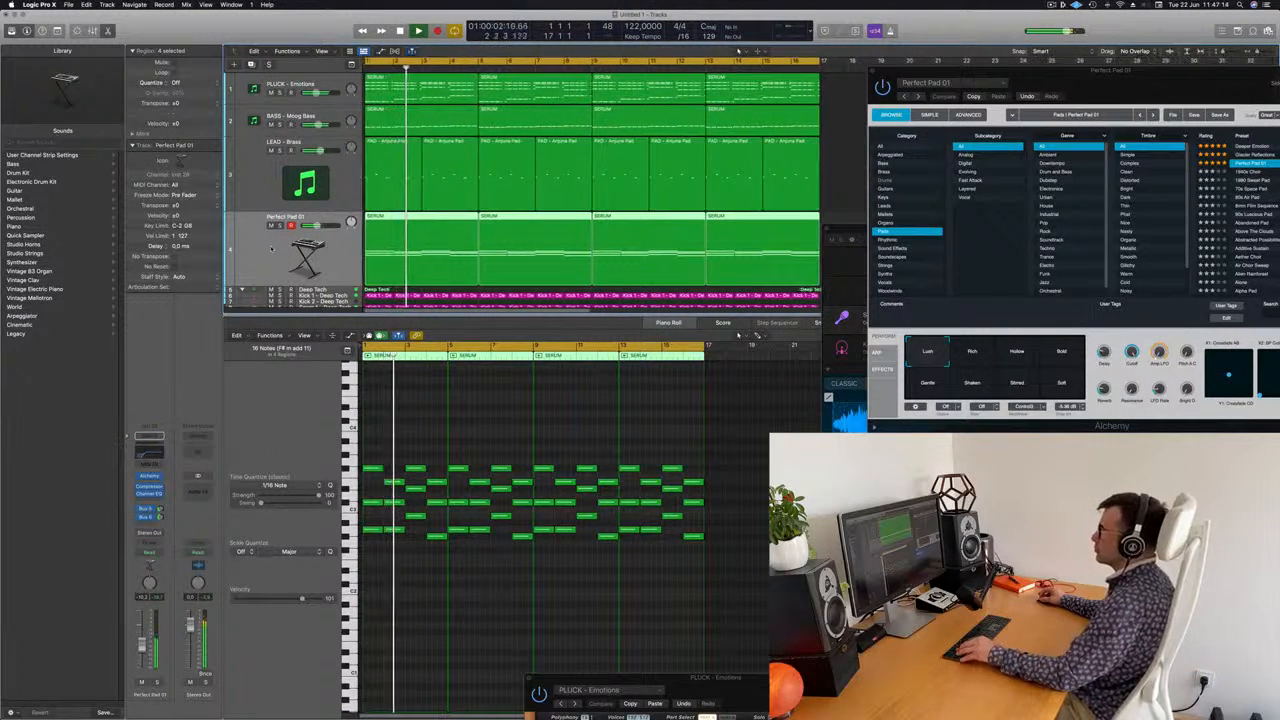
{"action": "key", "text": "super+Left"}
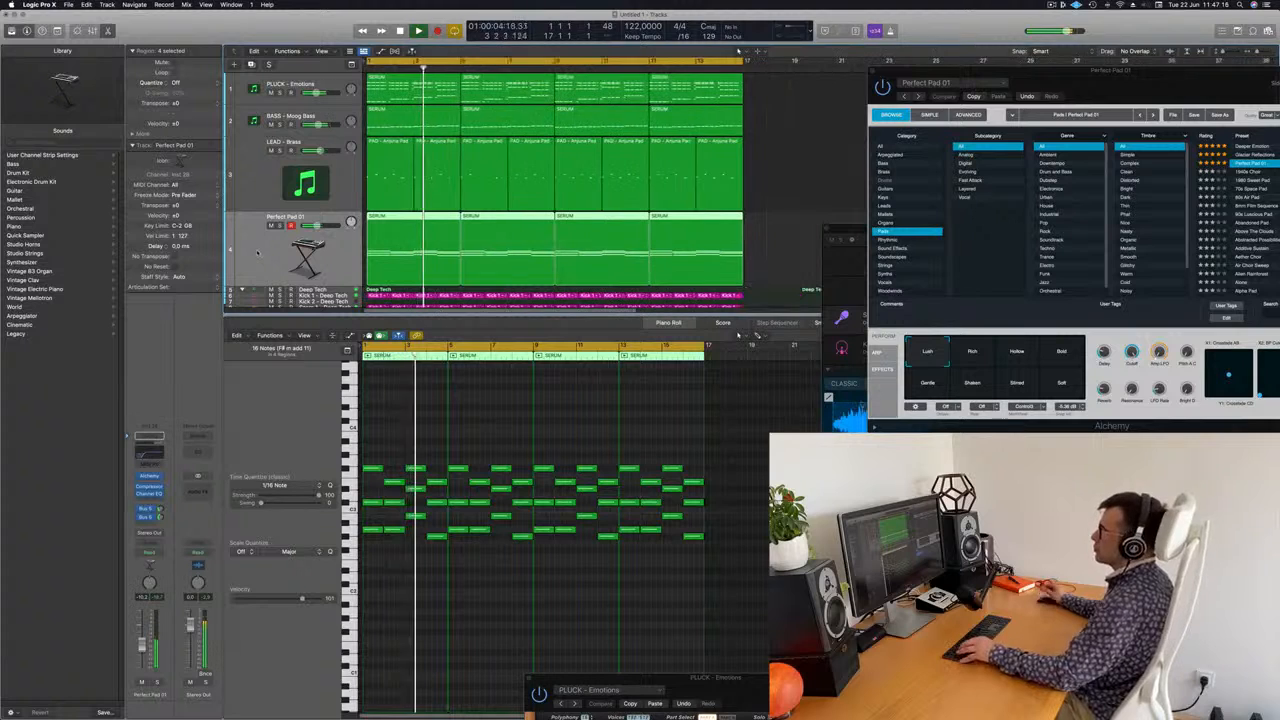
{"action": "key", "text": "super+Left"}
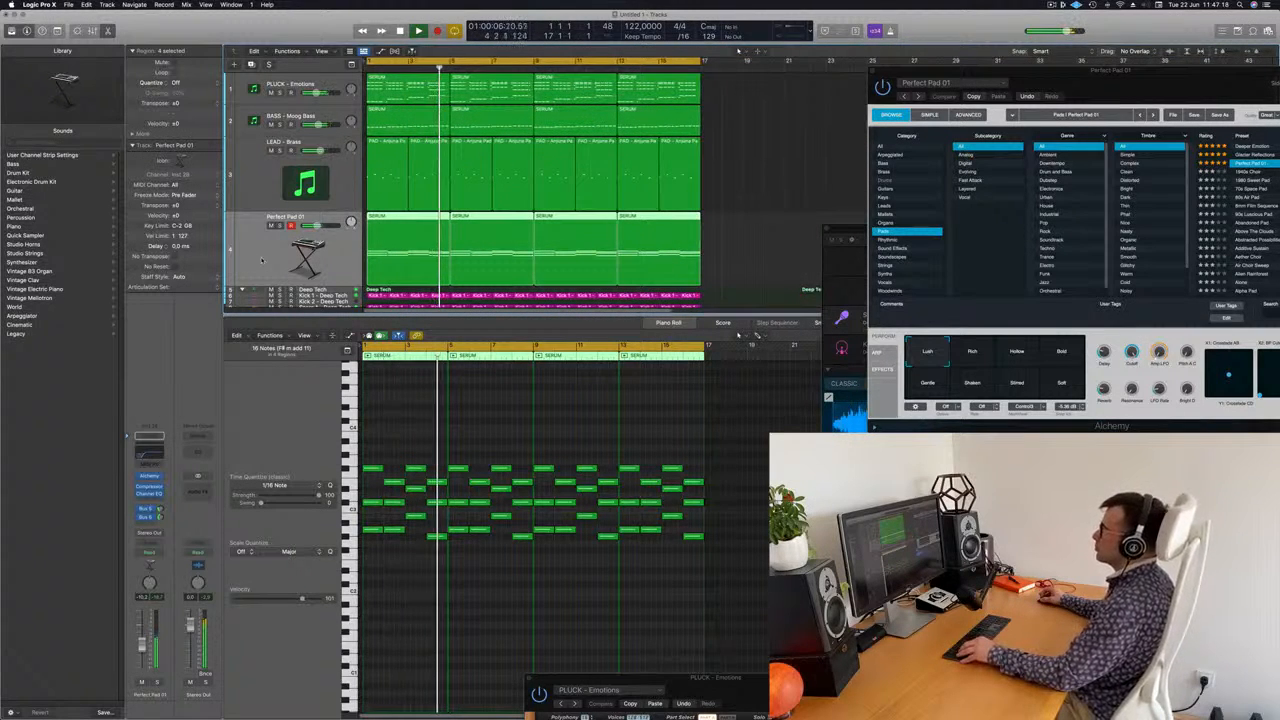
{"action": "key", "text": "super+Right"}
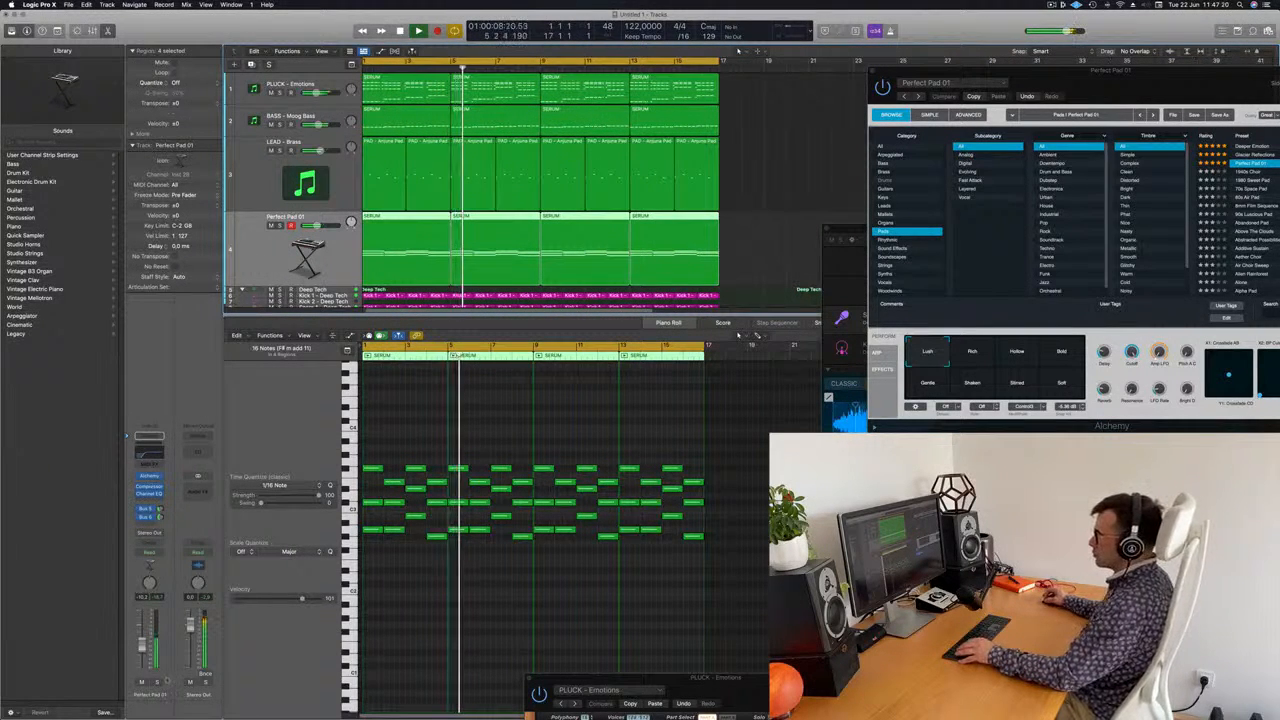
{"action": "key", "text": "ctrl+s"}
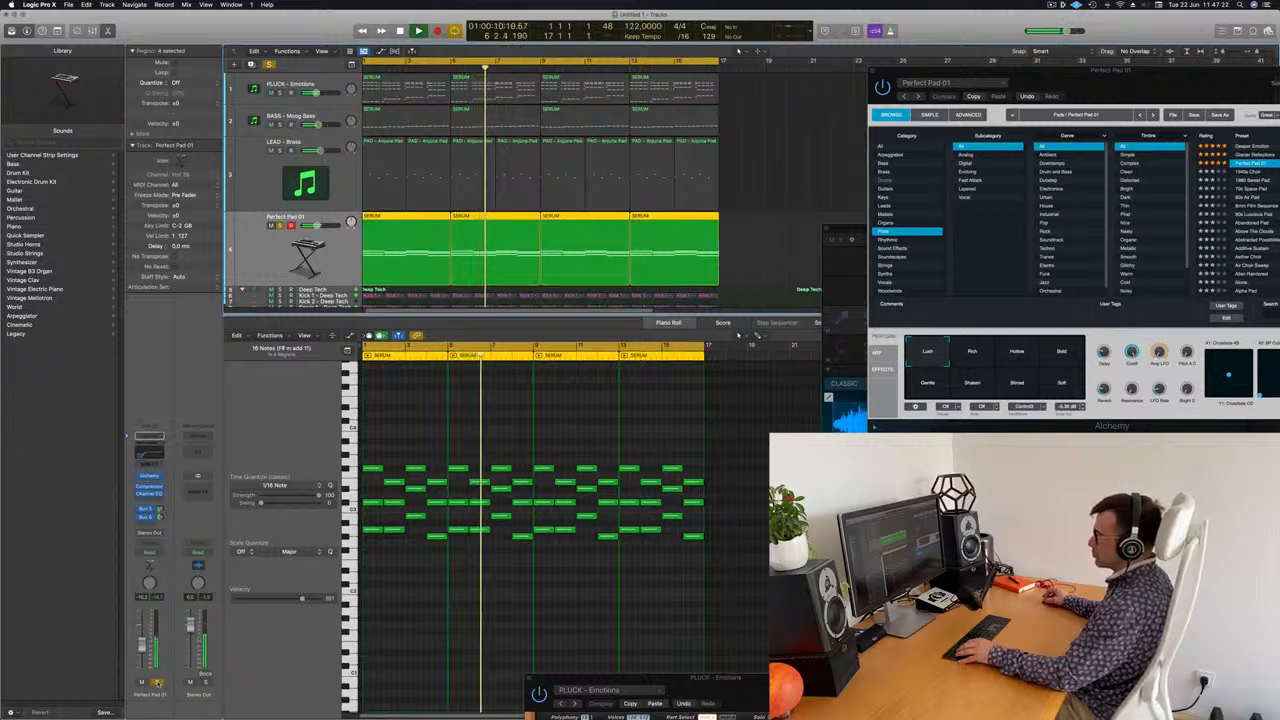
{"action": "key", "text": "ctrl+s"}
{"action": "key", "text": "Return"}
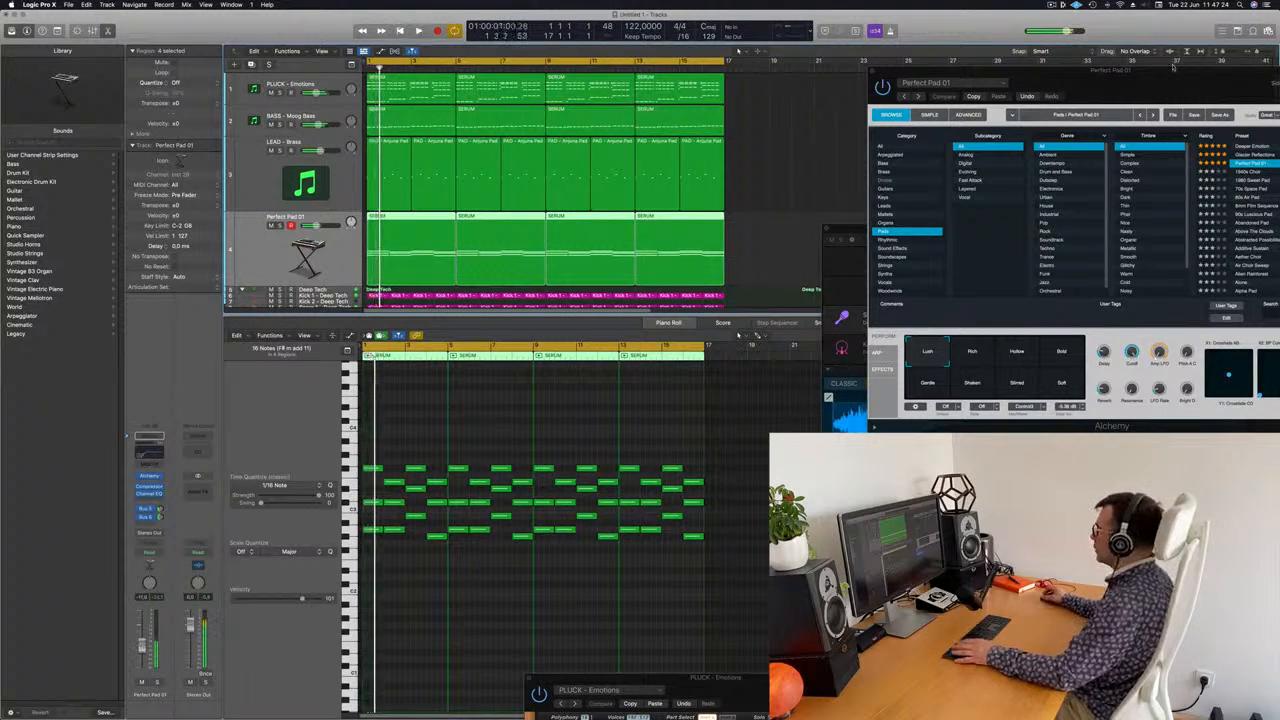
Switch Perfect Pad 01 to the Bold performance snapshot and close Alchemy
{"action": "left_click_drag", "start_coordinate": [1173, 69], "coordinate": [682, 163]}
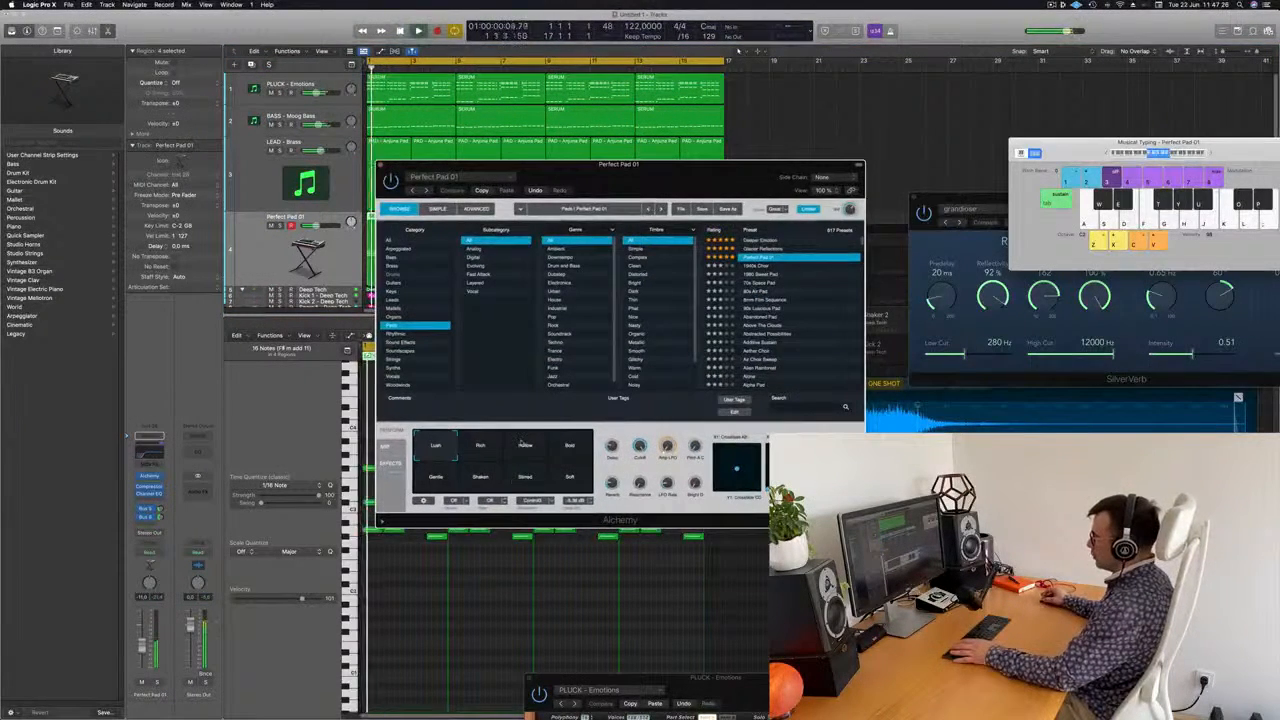
{"action": "left_click", "coordinate": [557, 450]}
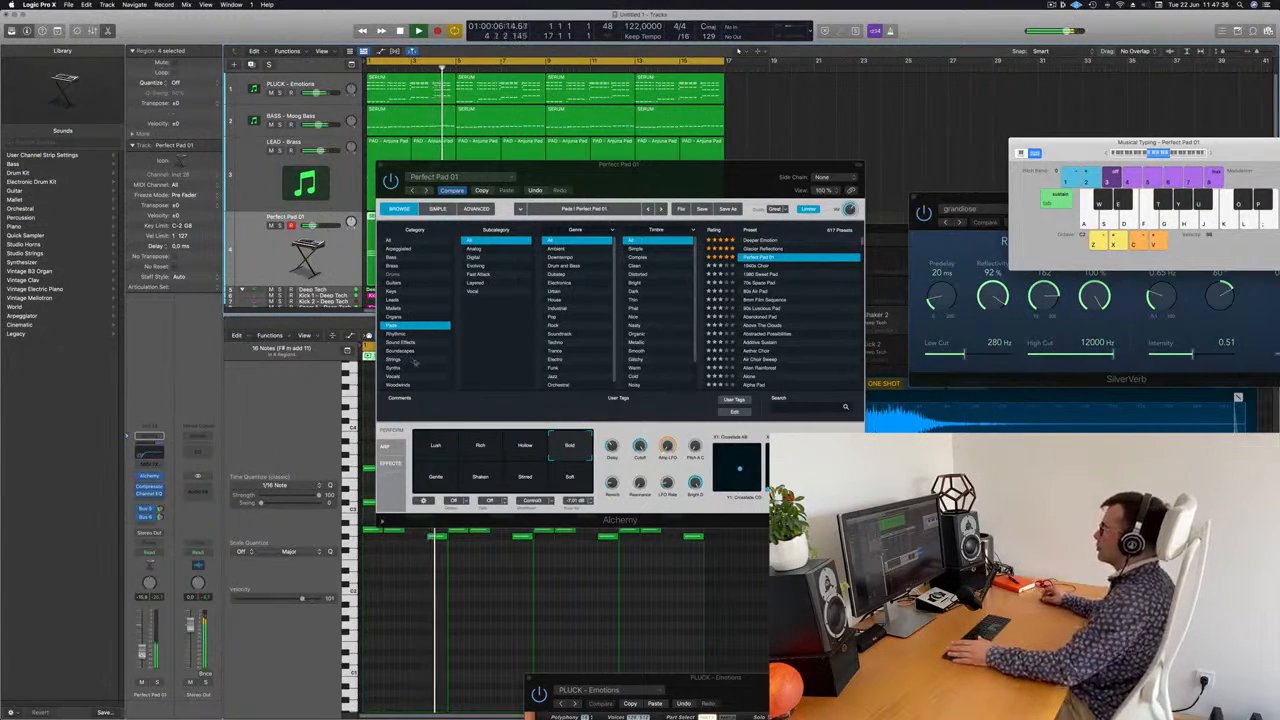
{"action": "left_click_drag", "start_coordinate": [718, 170], "coordinate": [858, 125]}
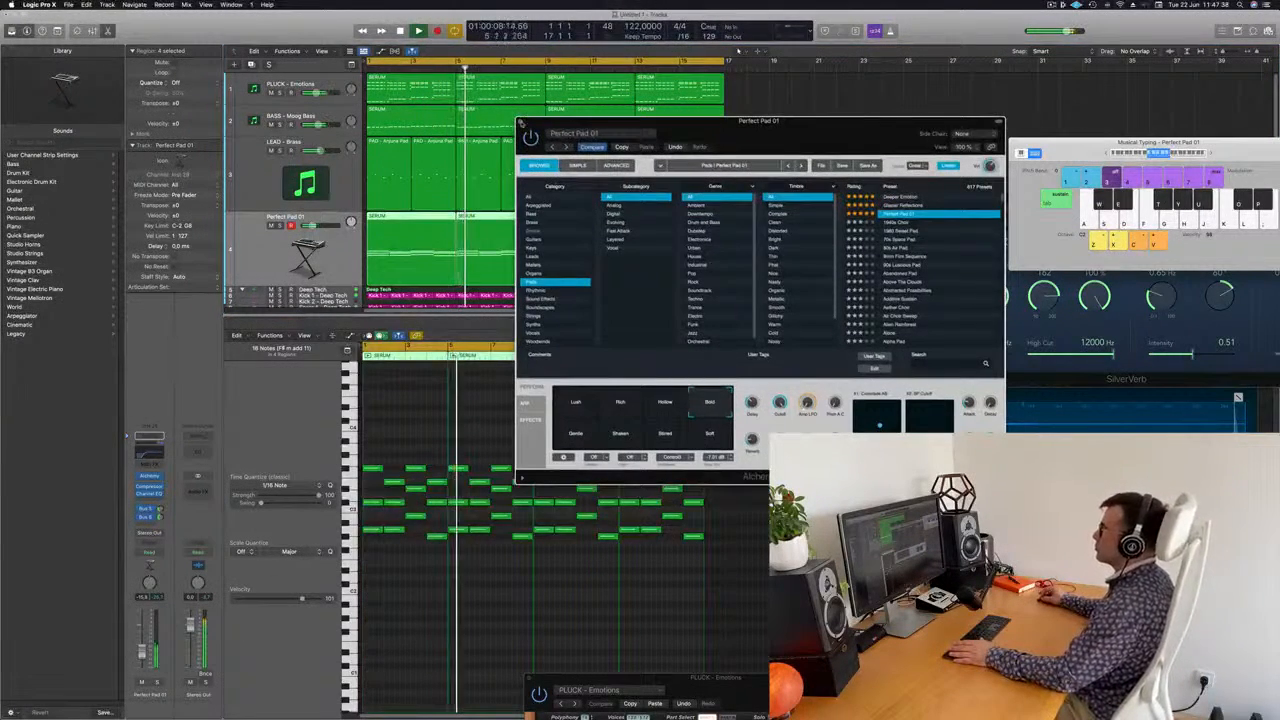
{"action": "key", "text": "super+w"}
Play from the start and add a Channel EQ to the LEAD - Brass track with a low cut at 314 Hz, 12 dB/Oct
{"action": "left_click", "coordinate": [332, 195]}
{"action": "key", "text": "Return"}
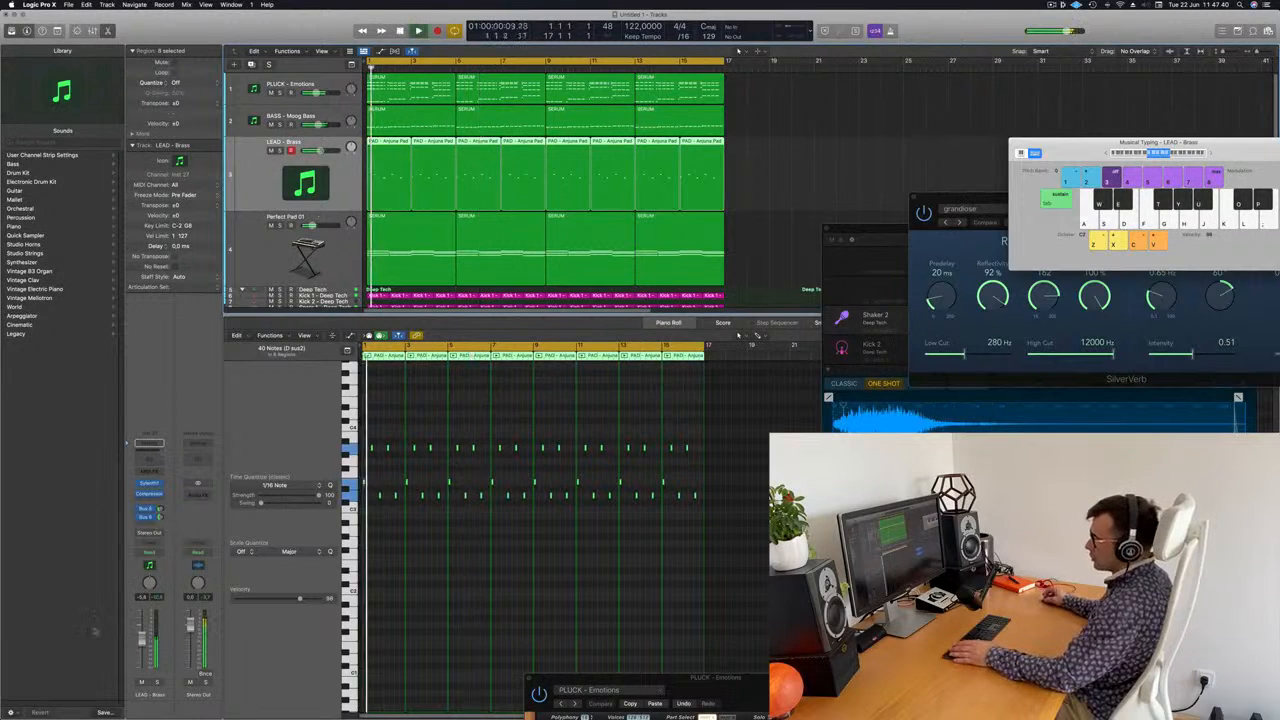
{"action": "left_click", "coordinate": [150, 484]}
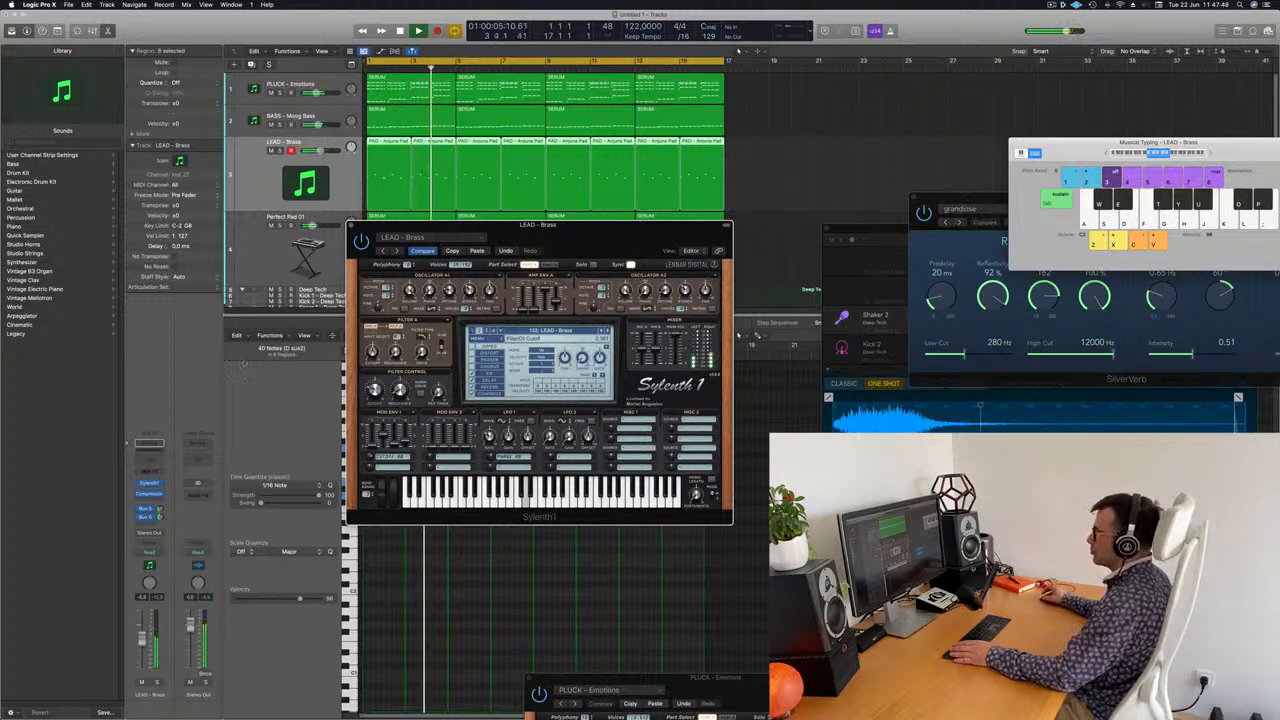
{"action": "left_click", "coordinate": [149, 458]}
{"action": "left_click", "coordinate": [446, 167]}
{"action": "left_click_drag", "start_coordinate": [467, 225], "coordinate": [740, 206]}
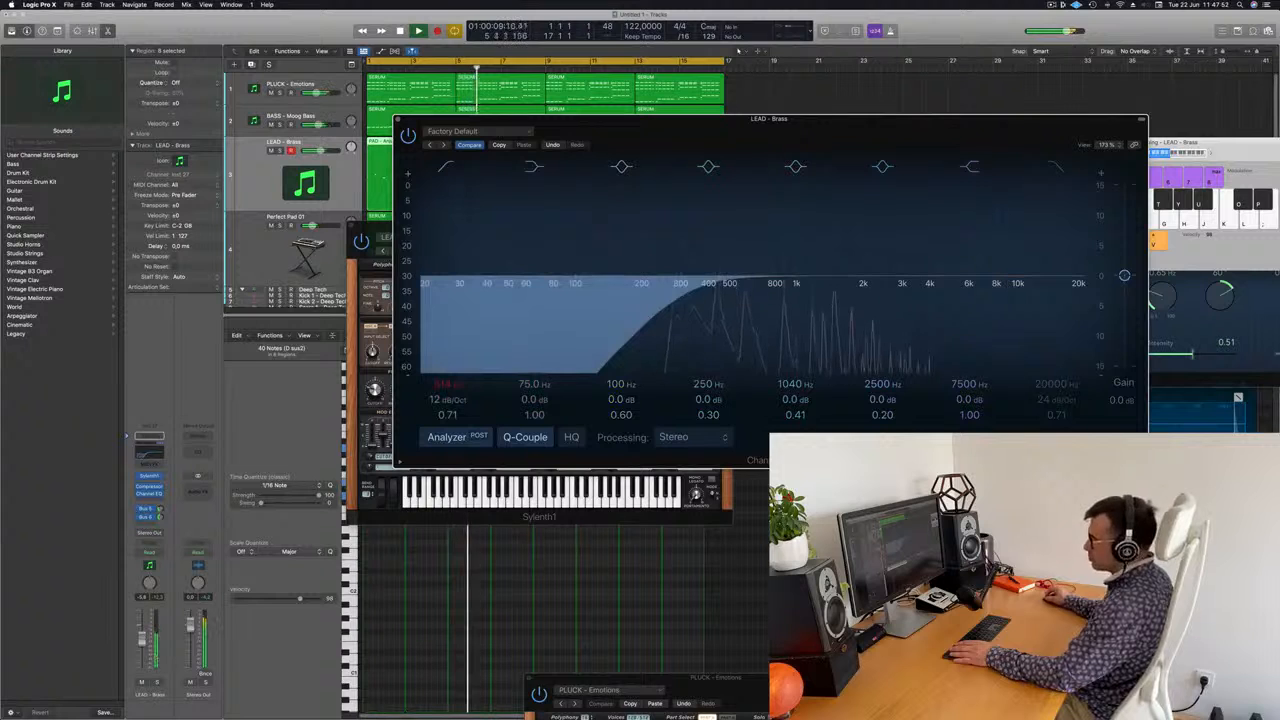
Lower the LEAD - Brass track's volume slightly and close its Channel EQ and Sylenth1 windows
{"action": "left_click_drag", "start_coordinate": [142, 638], "coordinate": [143, 644]}
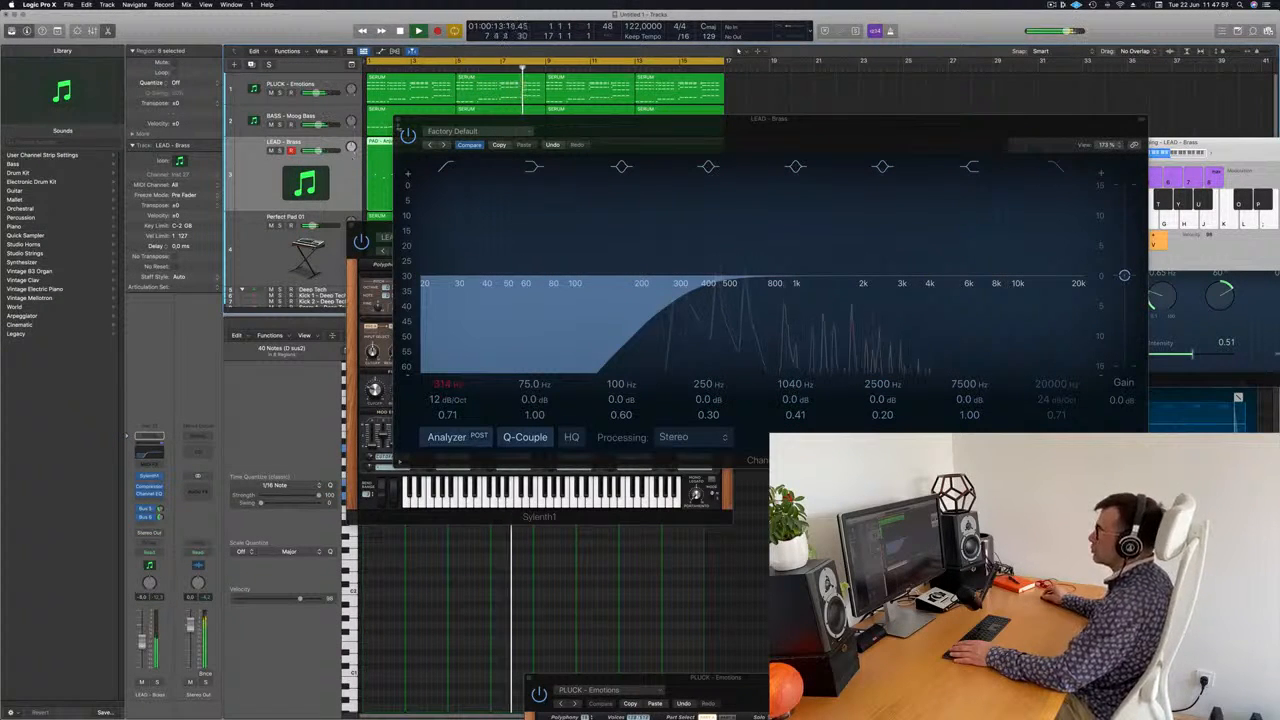
{"action": "left_click", "coordinate": [399, 118]}
{"action": "left_click_drag", "start_coordinate": [384, 229], "coordinate": [362, 231]}
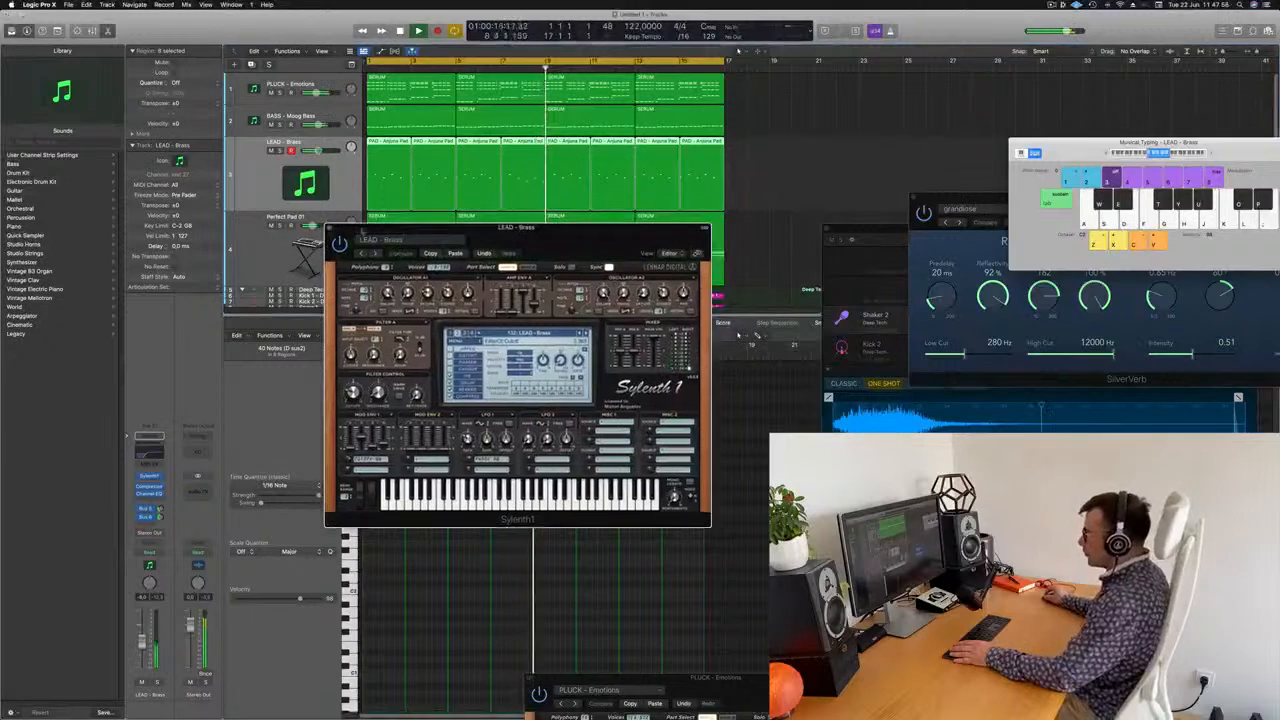
{"action": "key", "text": "super+w"}
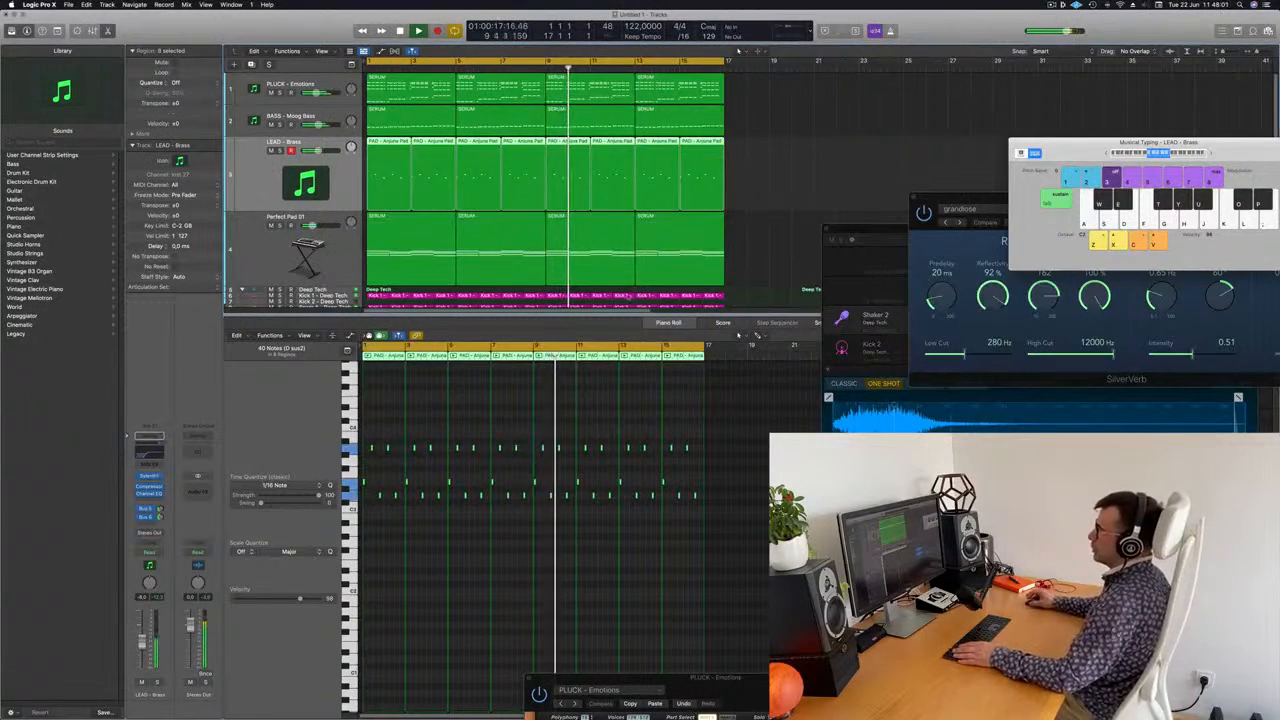
Set the SilverVerb's High Cut to 5300 Hz and show the Secondary Ruler in the Tracks area
{"action": "left_click_drag", "start_coordinate": [1109, 356], "coordinate": [1082, 356]}
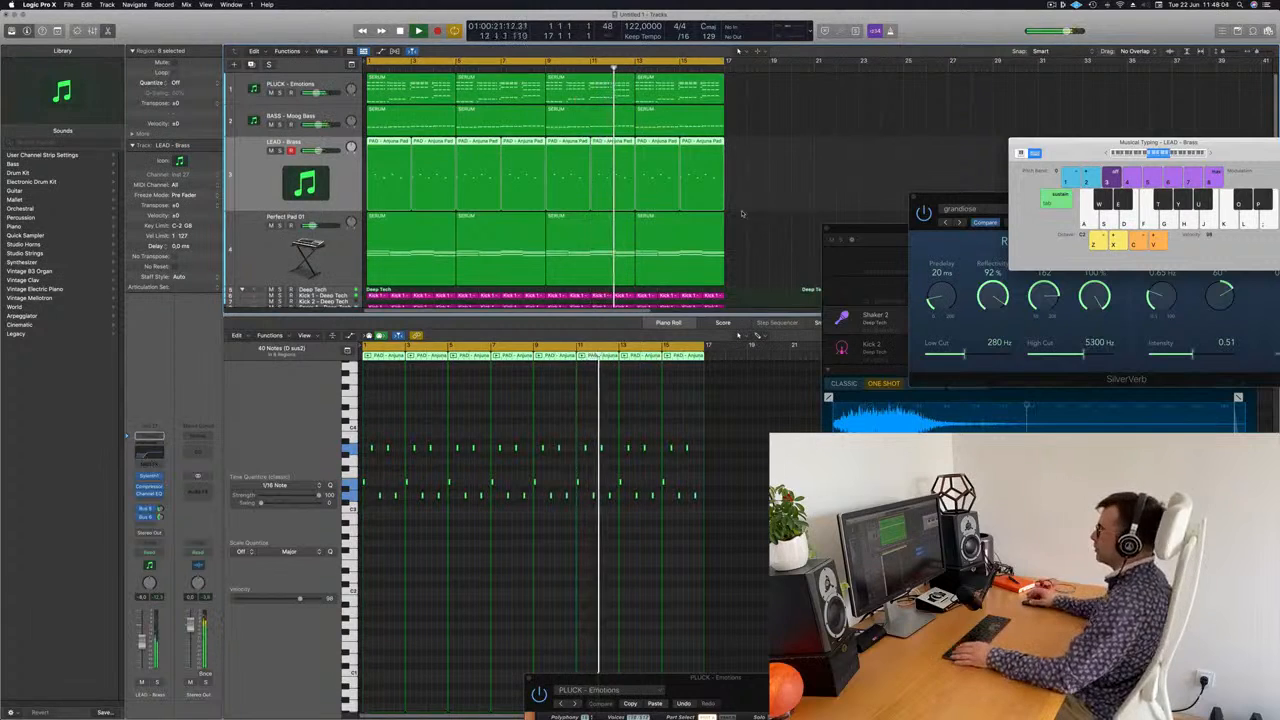
{"action": "left_click", "coordinate": [746, 213]}
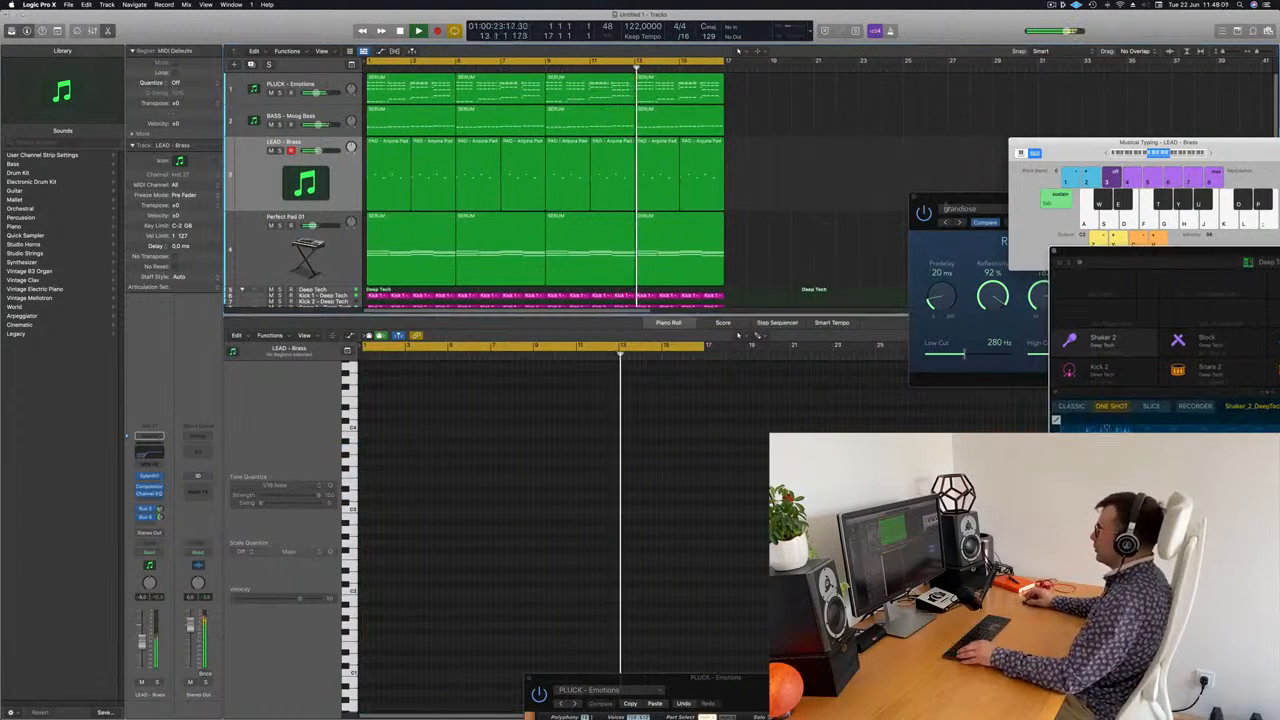
{"action": "left_click", "coordinate": [321, 51]}
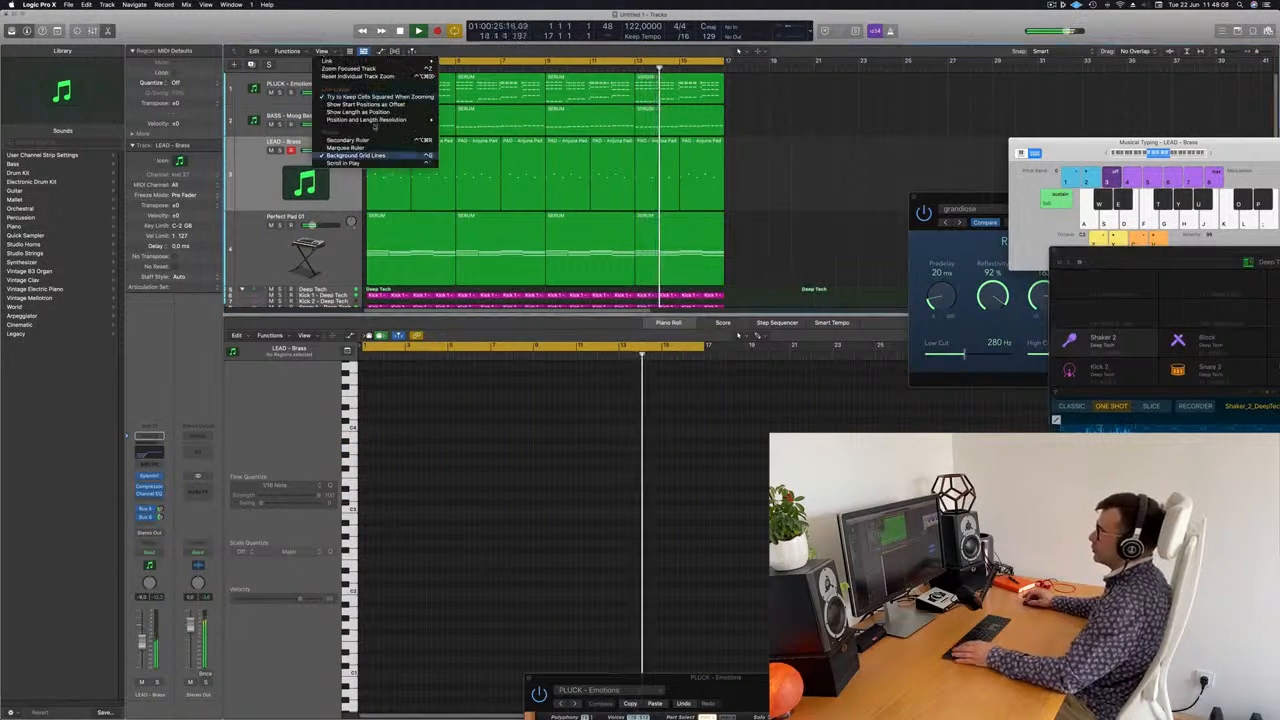
{"action": "left_click", "coordinate": [350, 140]}
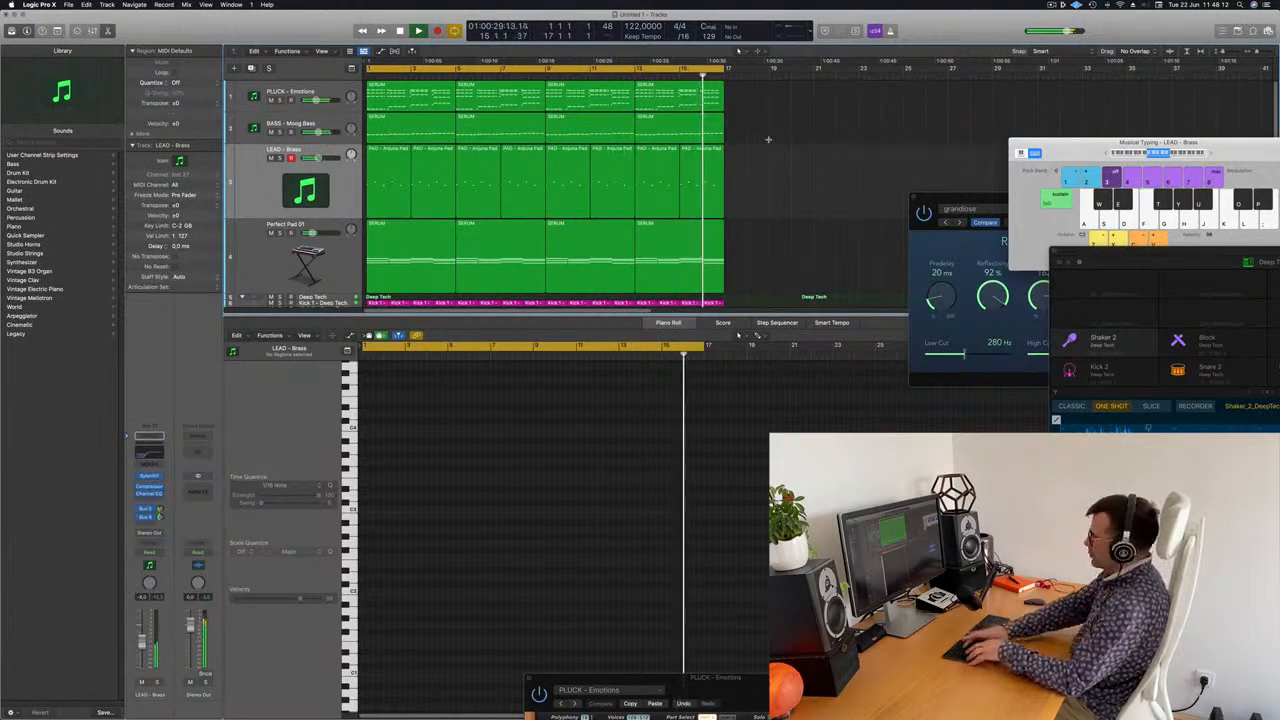
Repeat all regions once after the existing arrangement and extend the cycle range to bar 33
{"action": "key", "text": "super+a"}
{"action": "key", "text": "super+r"}
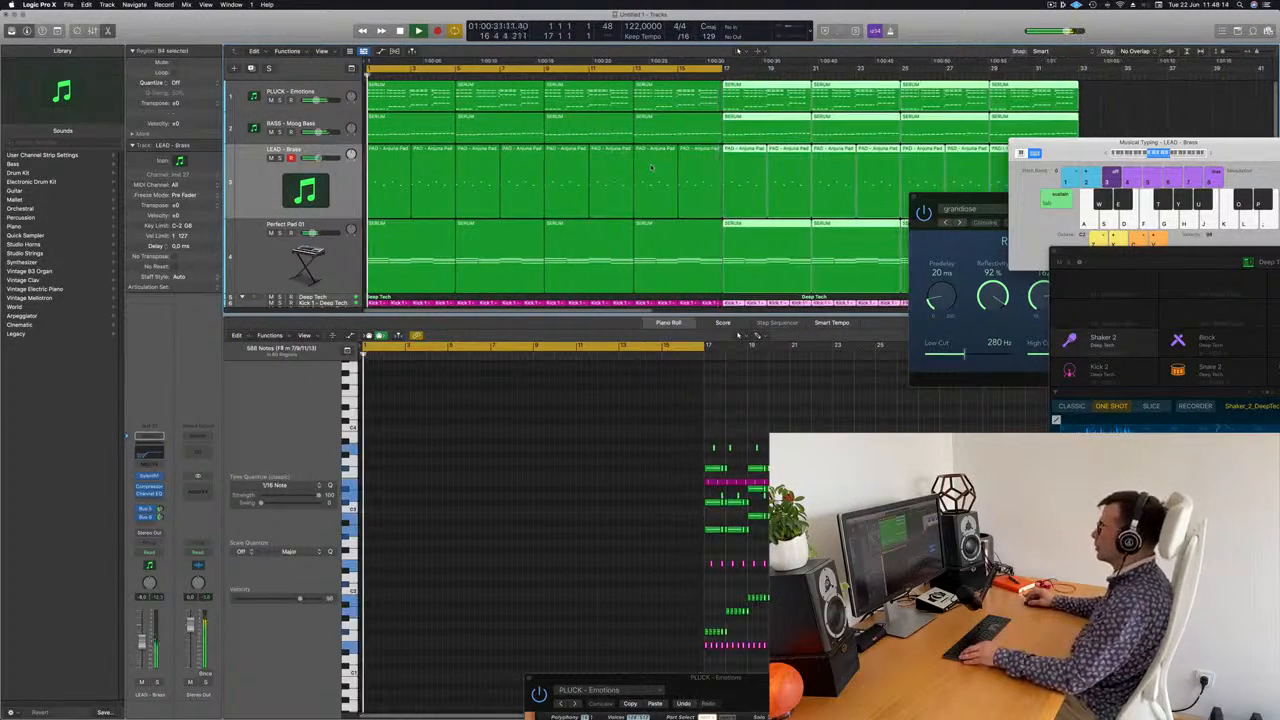
{"action": "scroll", "coordinate": [654, 170], "scroll_direction": "down", "scroll_amount": 5}
{"action": "scroll", "coordinate": [676, 180], "scroll_direction": "up", "scroll_amount": 2}
{"action": "scroll", "coordinate": [676, 180], "scroll_direction": "left", "scroll_amount": 3}
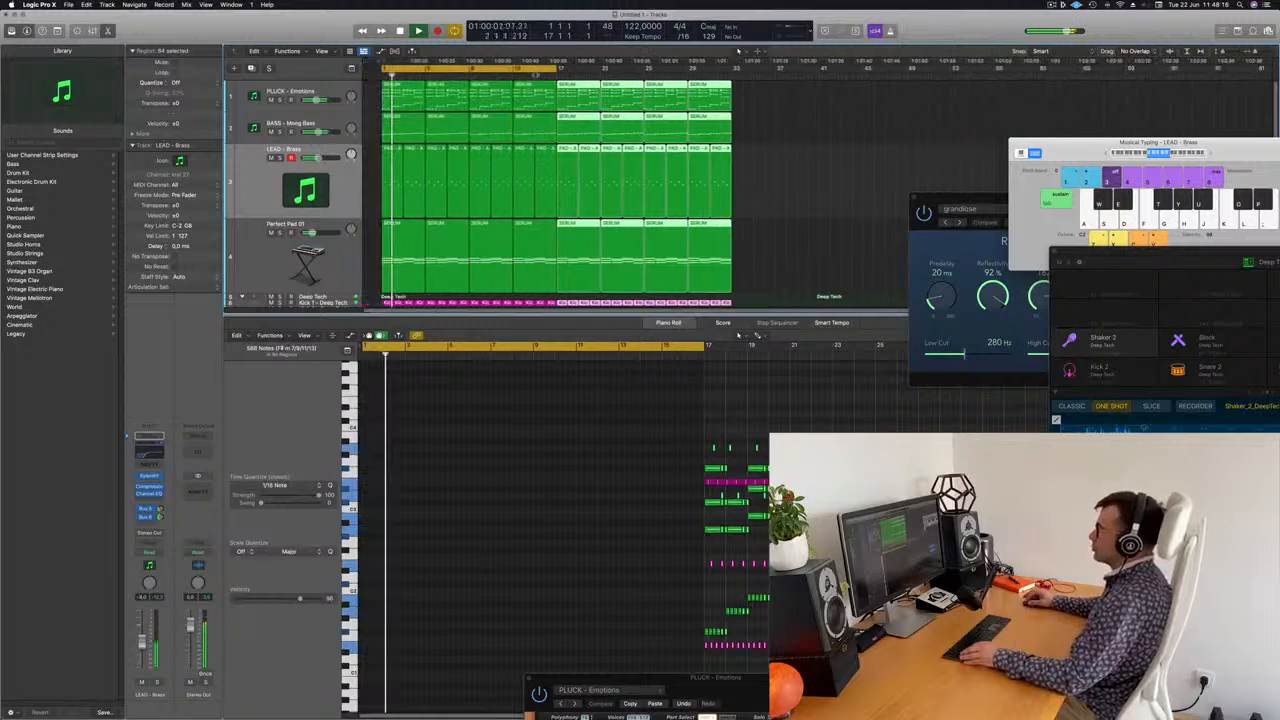
{"action": "left_click_drag", "start_coordinate": [542, 68], "coordinate": [699, 90]}
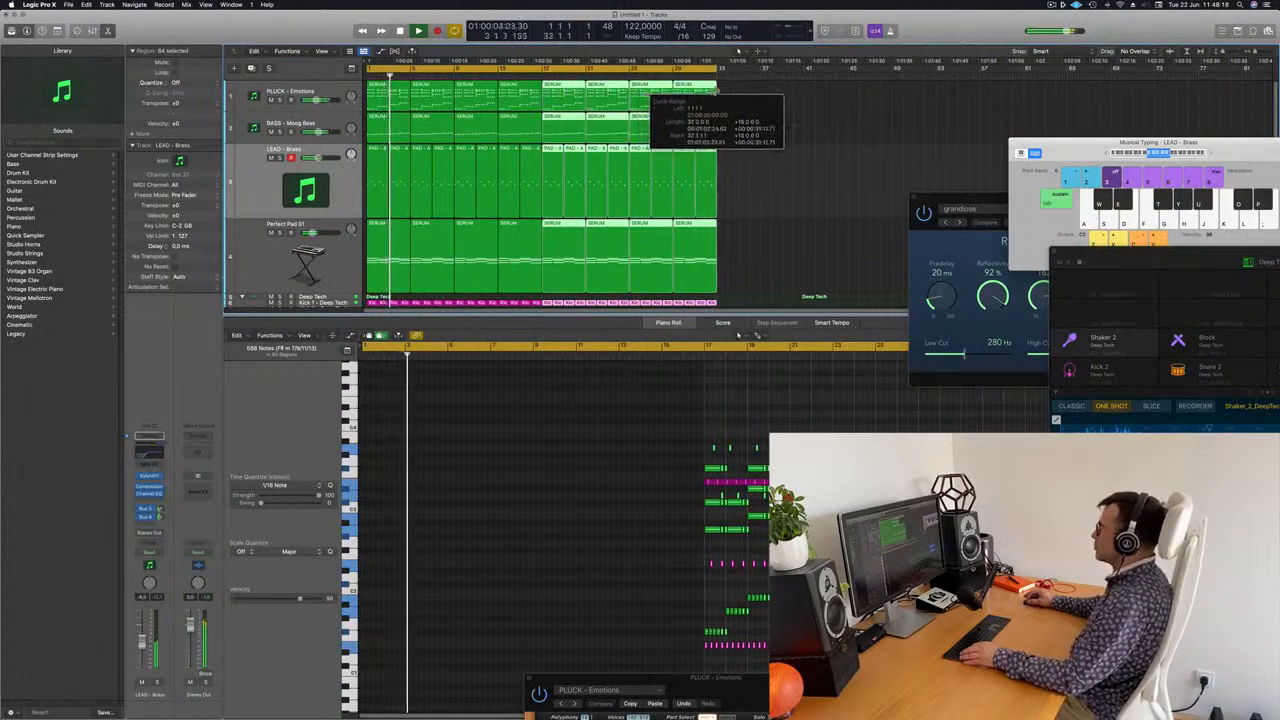
{"action": "left_click", "coordinate": [817, 228]}
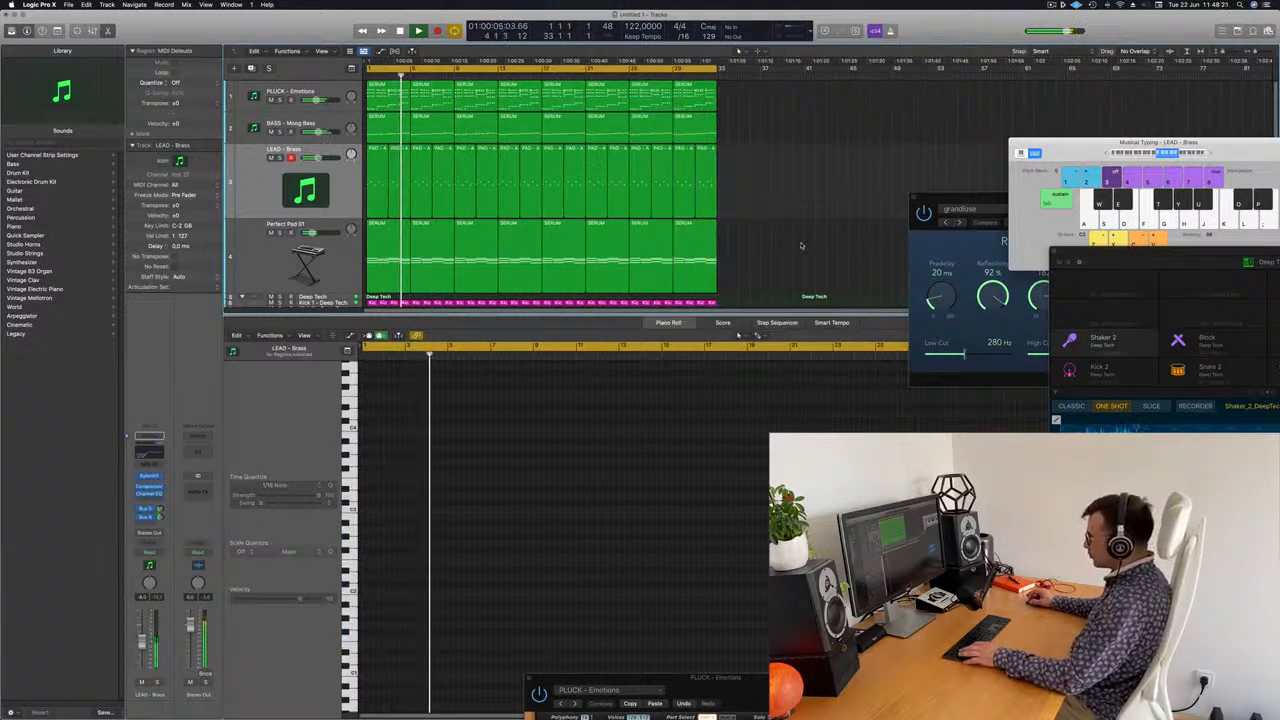
Duplicate the Perfect Pad 01 track with its settings as an empty track below it and restart playback from the beginning
{"action": "scroll", "coordinate": [780, 236], "scroll_direction": "down", "scroll_amount": 5}
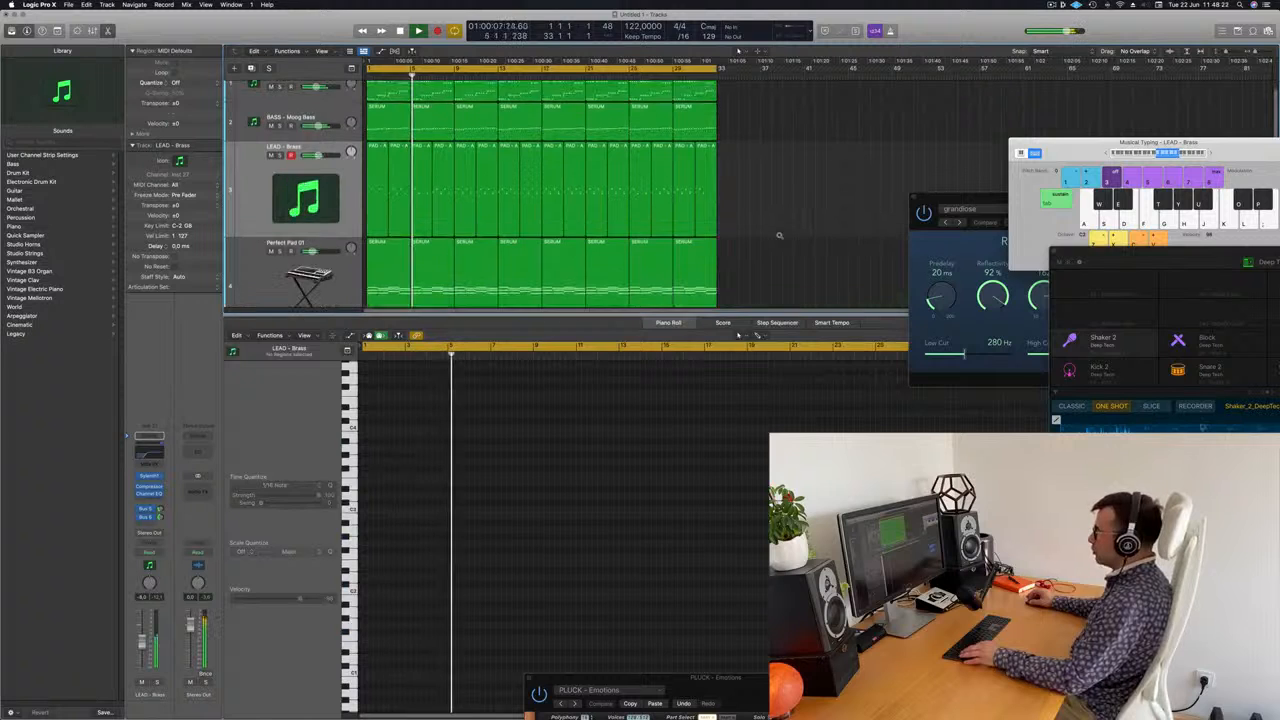
{"action": "scroll", "coordinate": [784, 236], "scroll_direction": "up", "scroll_amount": 3}
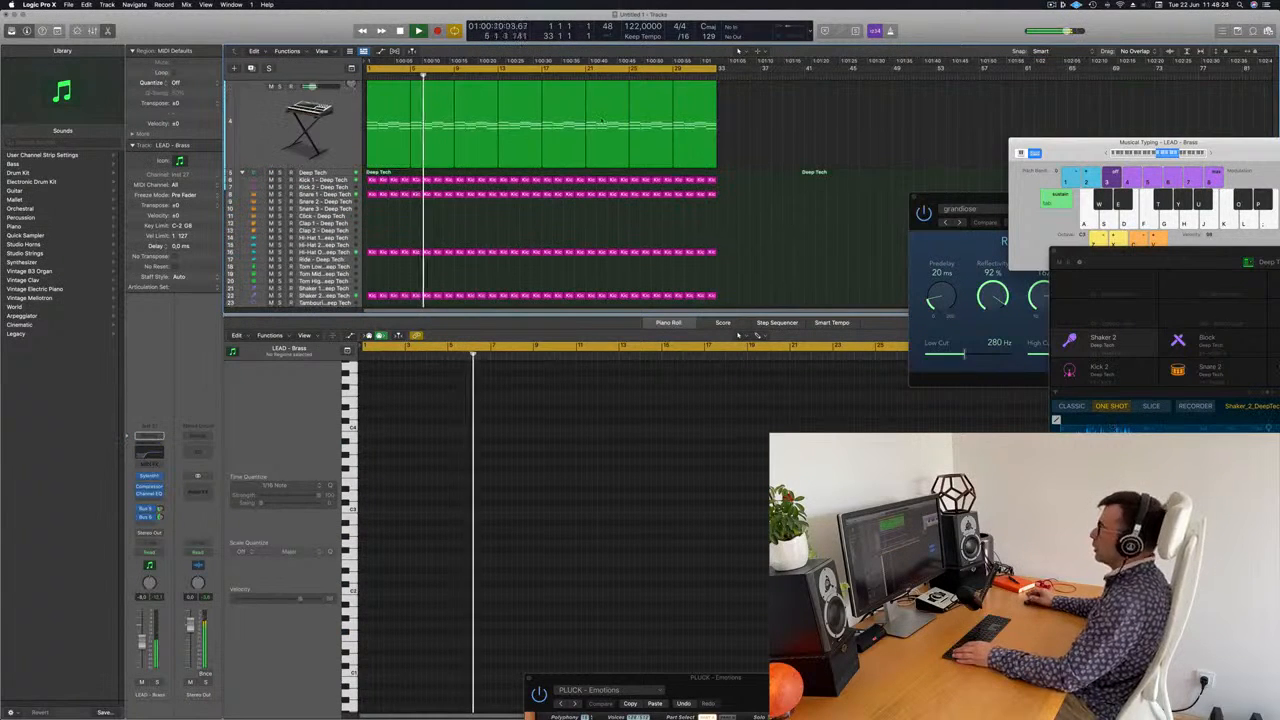
{"action": "scroll", "coordinate": [341, 131], "scroll_direction": "up", "scroll_amount": 1}
{"action": "left_click", "coordinate": [341, 131]}
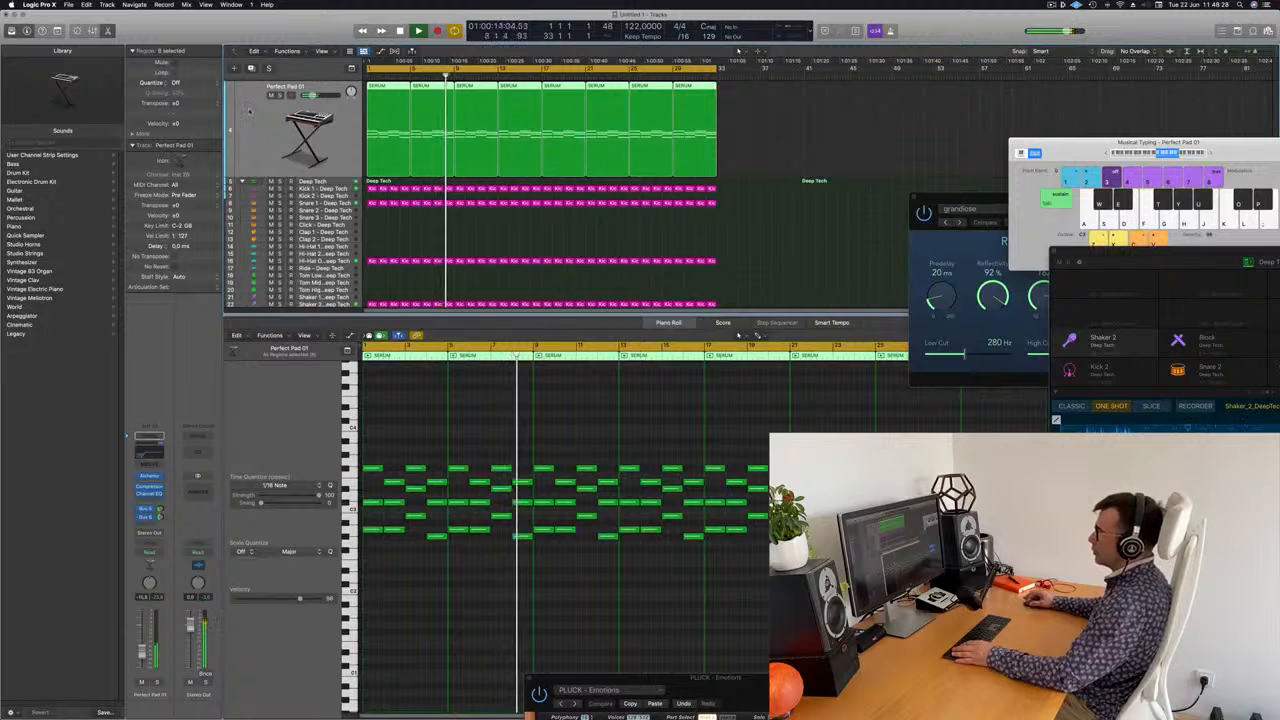
{"action": "key", "text": "super+d"}
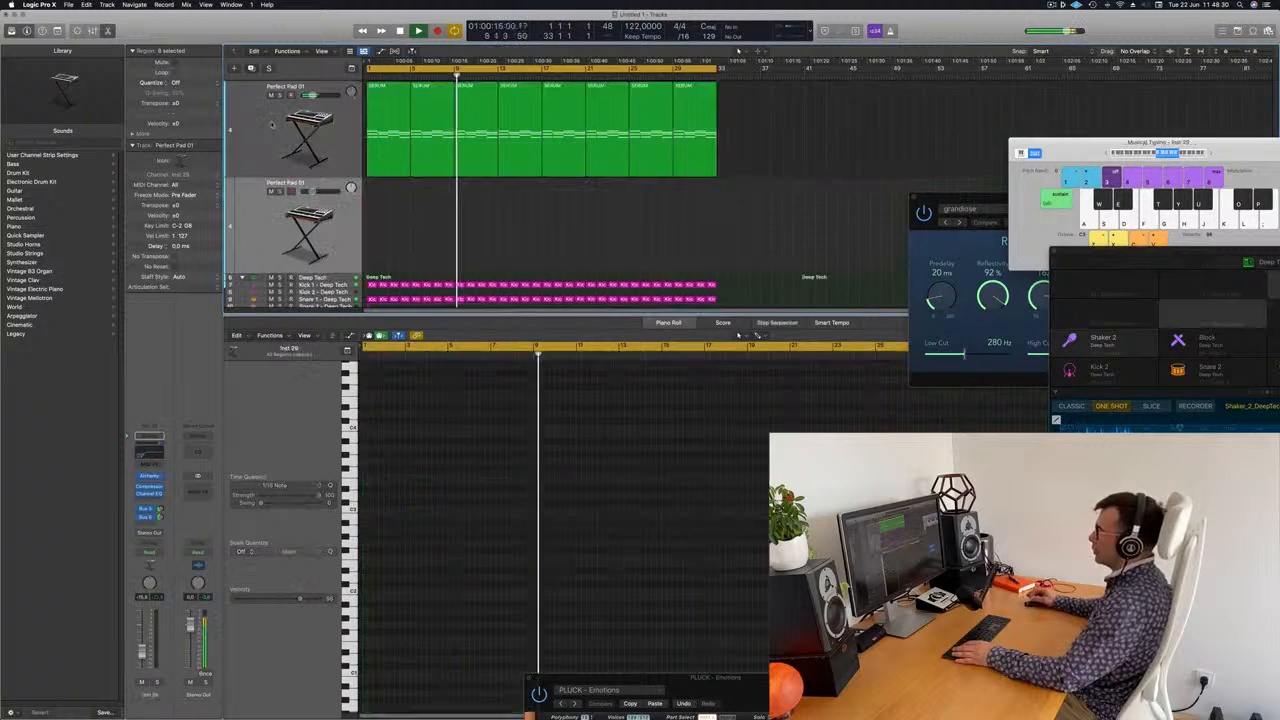
{"action": "key", "text": "Return"}
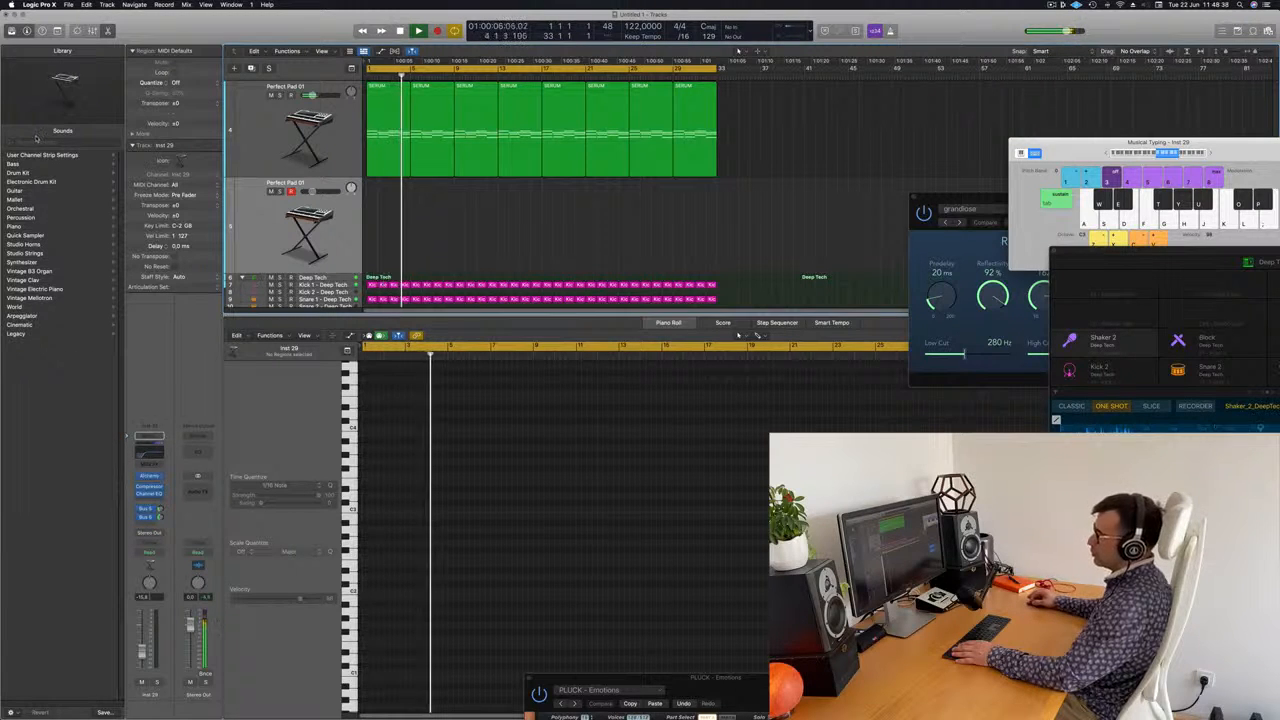
Search the Library for "kali" and load African Kalimba Echoes on the new track
{"action": "left_click", "coordinate": [34, 140]}
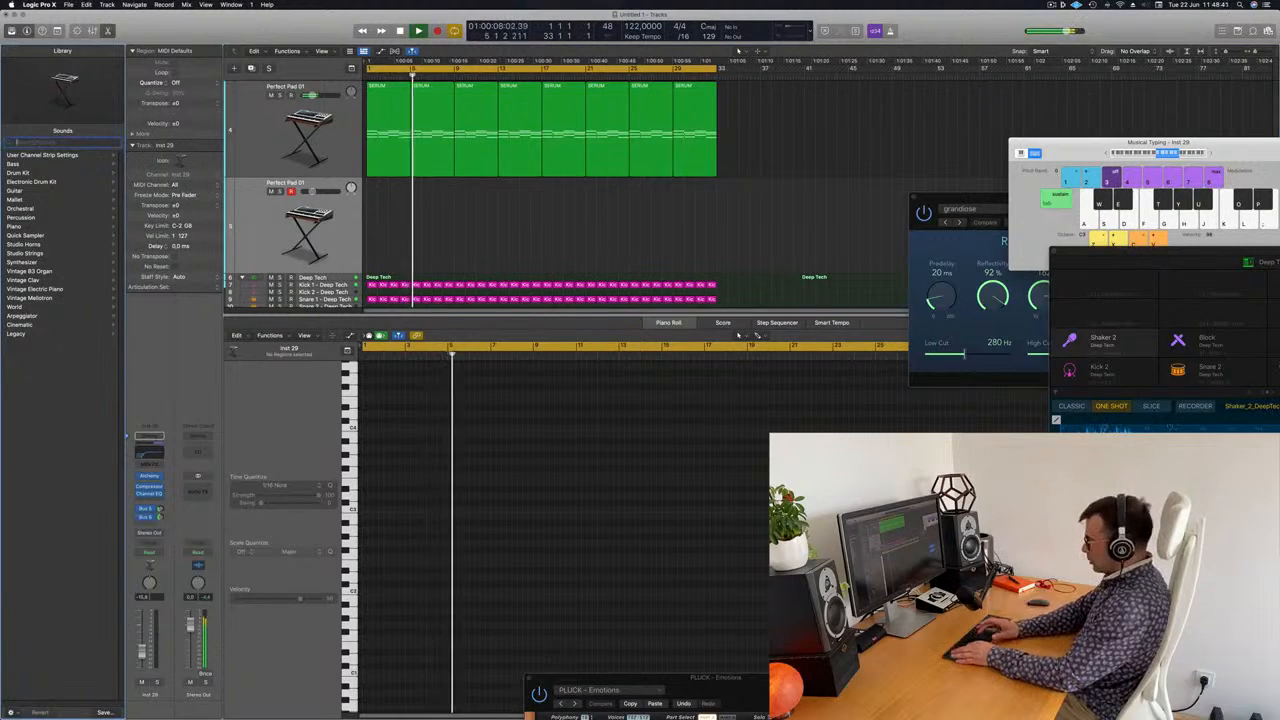
{"action": "type", "text": "kali"}
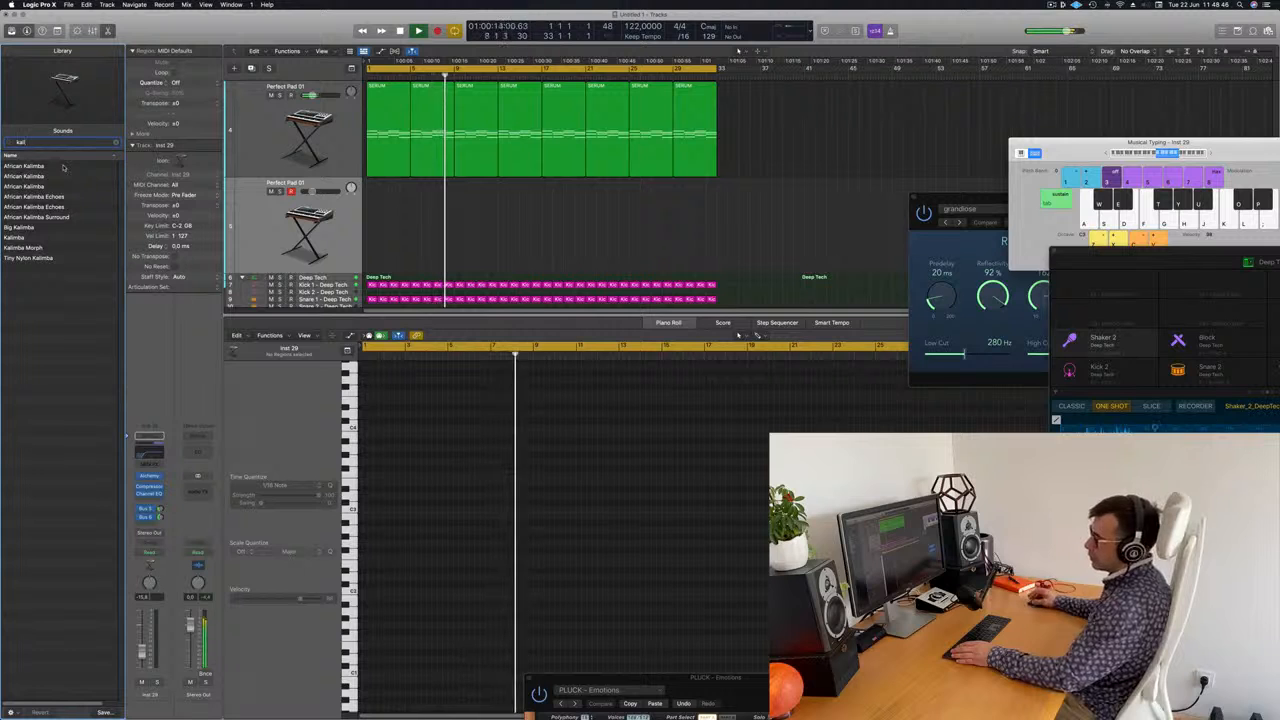
{"action": "left_click", "coordinate": [34, 197]}
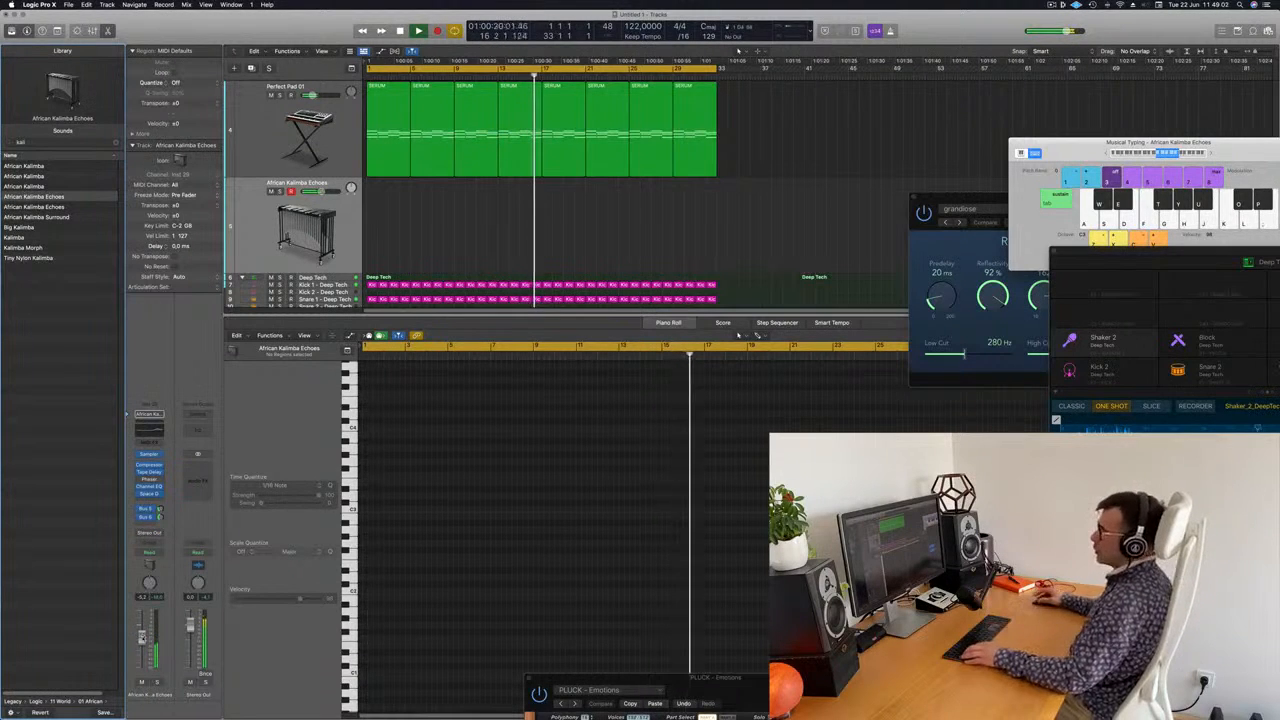
Copy the first Perfect Pad 01 region to the start of the African Kalimba Echoes track
{"action": "scroll", "coordinate": [691, 240], "scroll_direction": "up", "scroll_amount": 5}
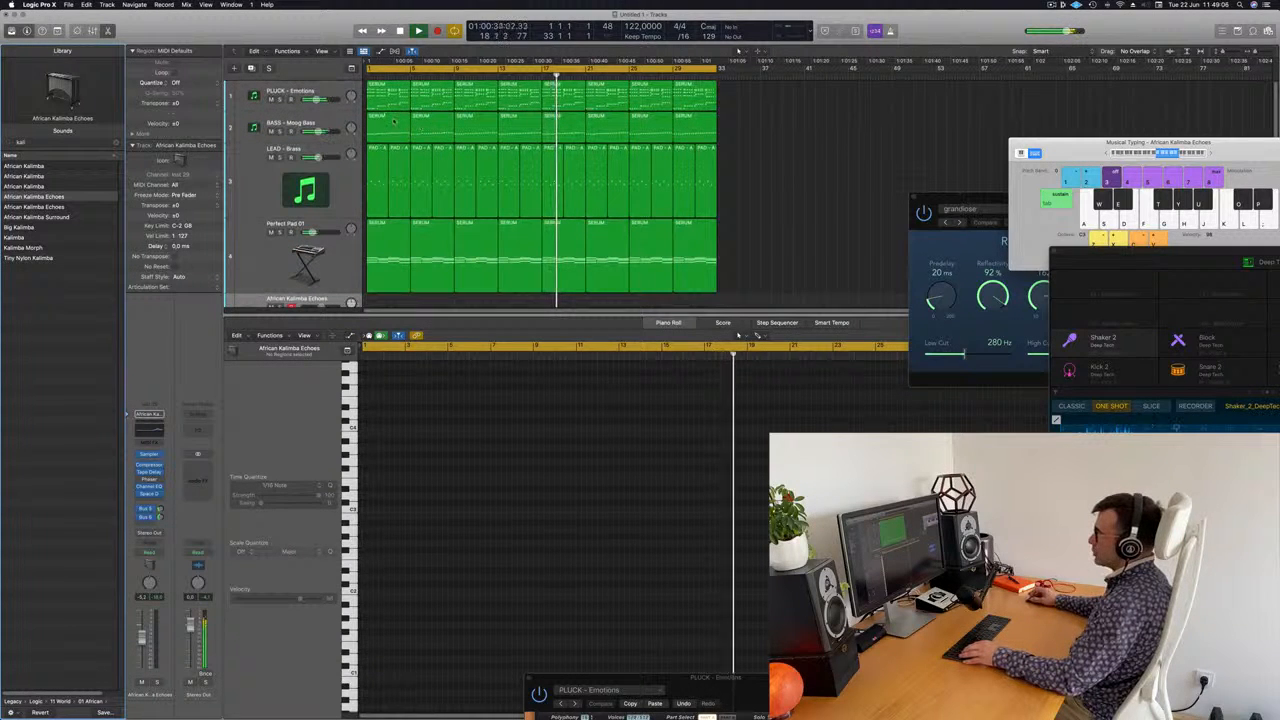
{"action": "scroll", "coordinate": [663, 235], "scroll_direction": "down", "scroll_amount": 2}
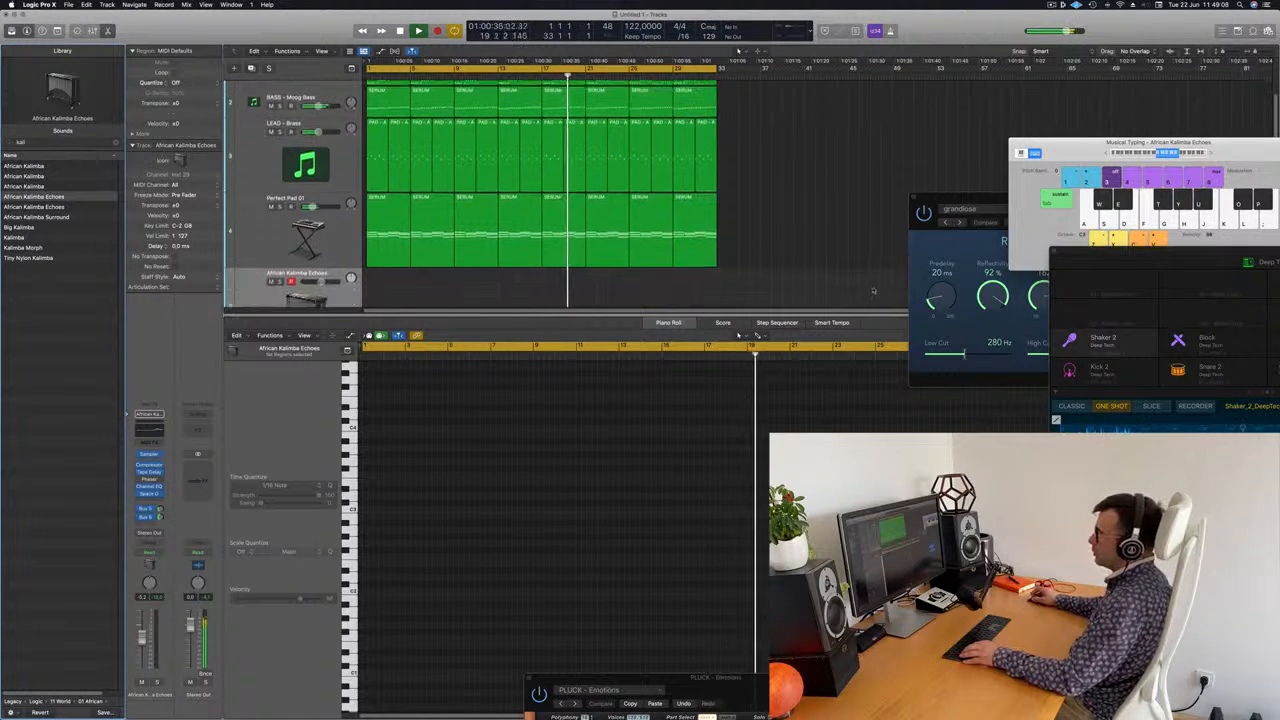
{"action": "scroll", "coordinate": [473, 214], "scroll_direction": "up", "scroll_amount": 1}
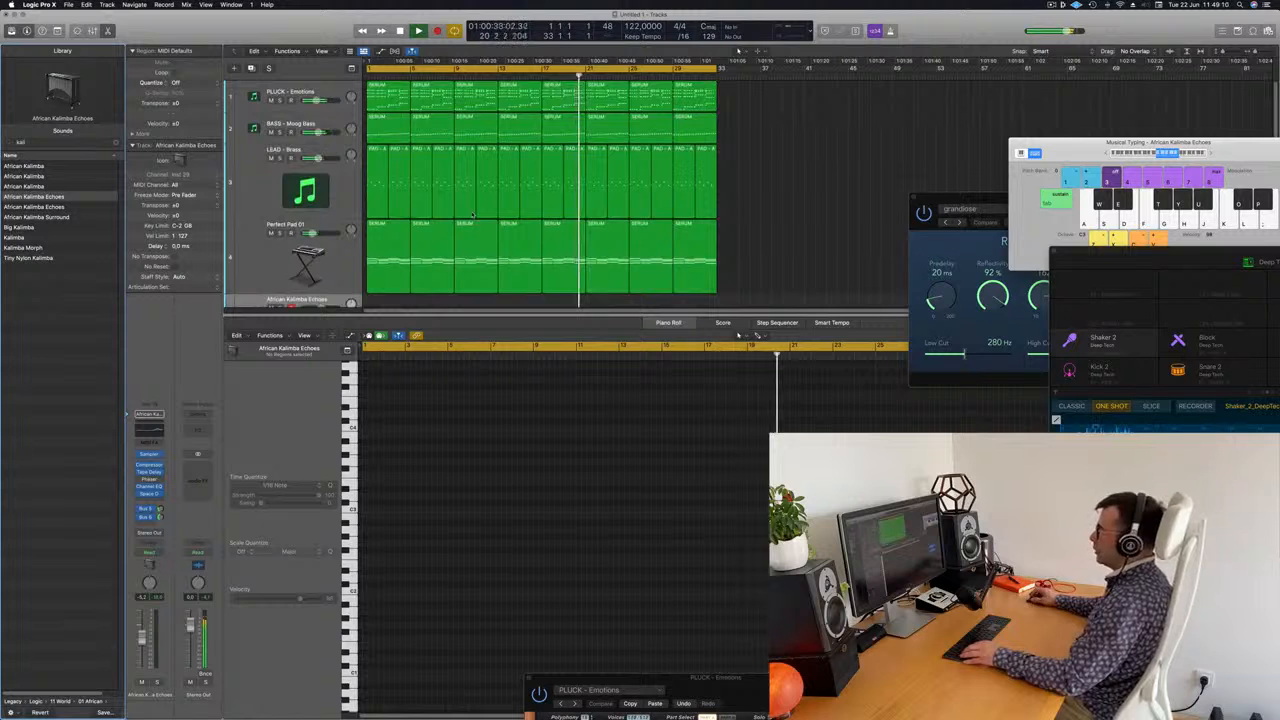
{"action": "scroll", "coordinate": [403, 218], "scroll_direction": "down", "scroll_amount": 2}
{"action": "left_click", "coordinate": [410, 204]}
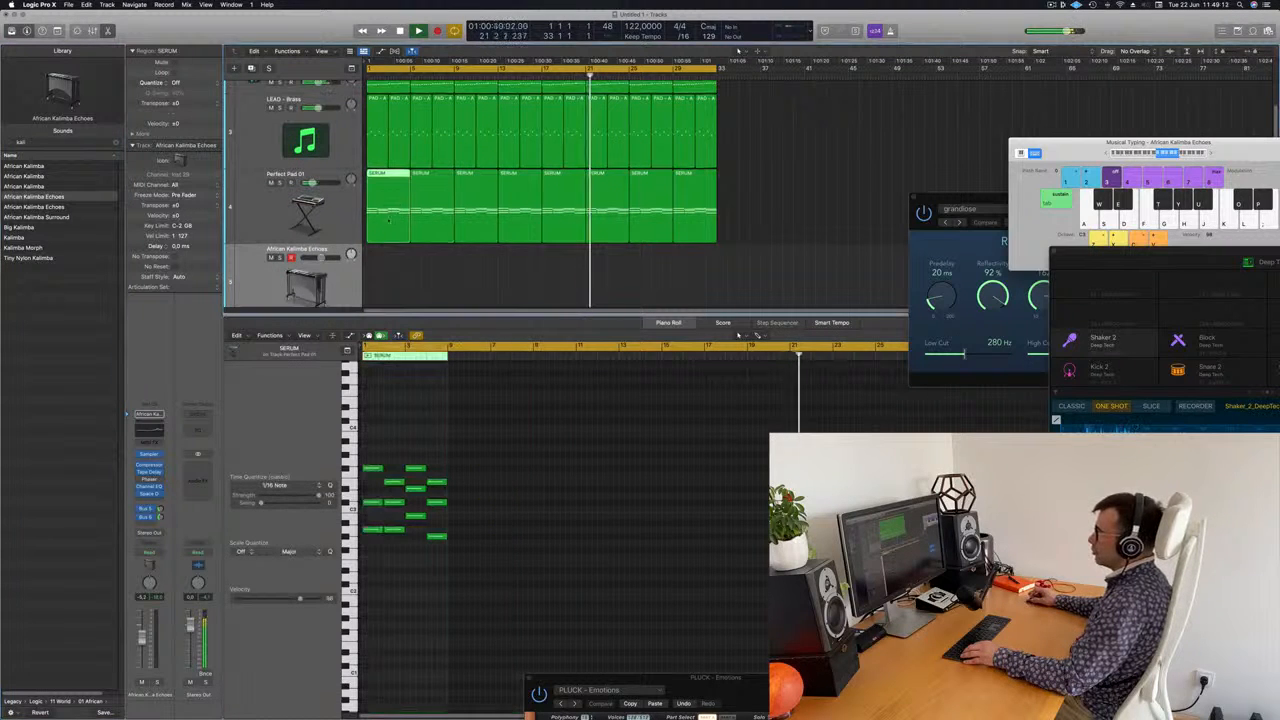
{"action": "left_click_drag", "start_coordinate": [410, 204], "coordinate": [388, 268]}
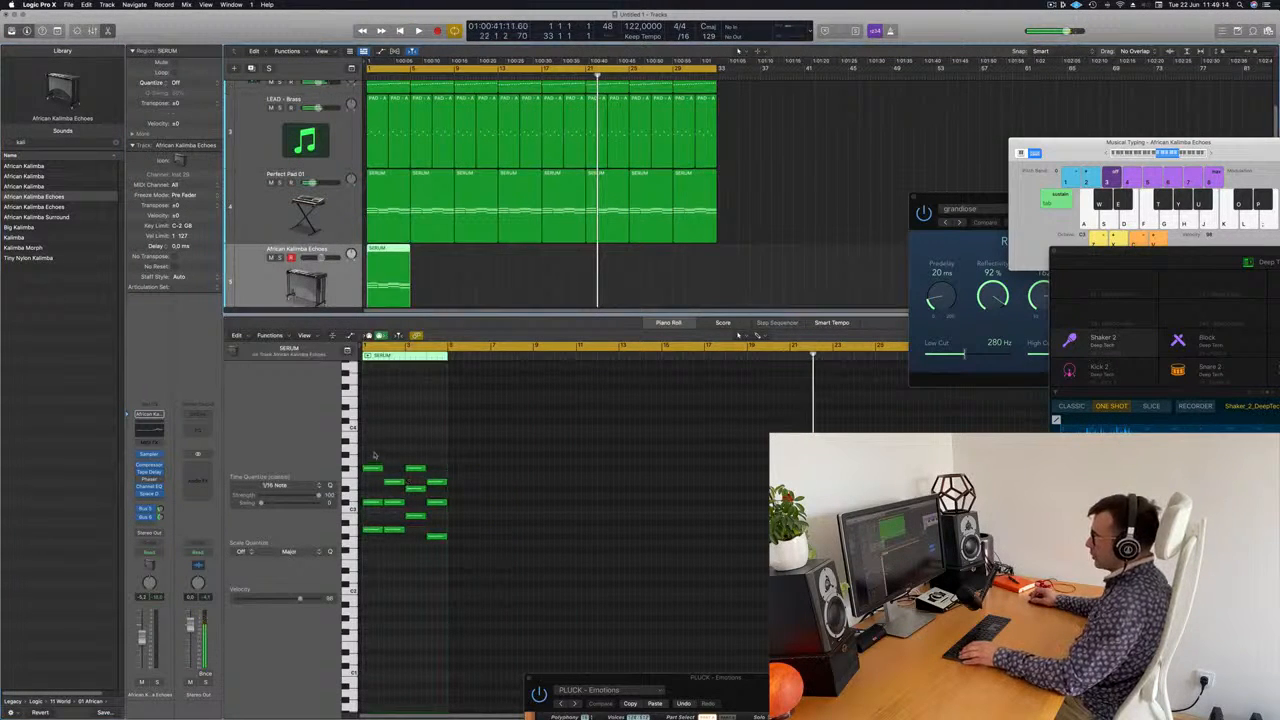
Shorten all chord notes in the kalimba region to about one beat each
{"action": "left_click_drag", "start_coordinate": [374, 456], "coordinate": [441, 537]}
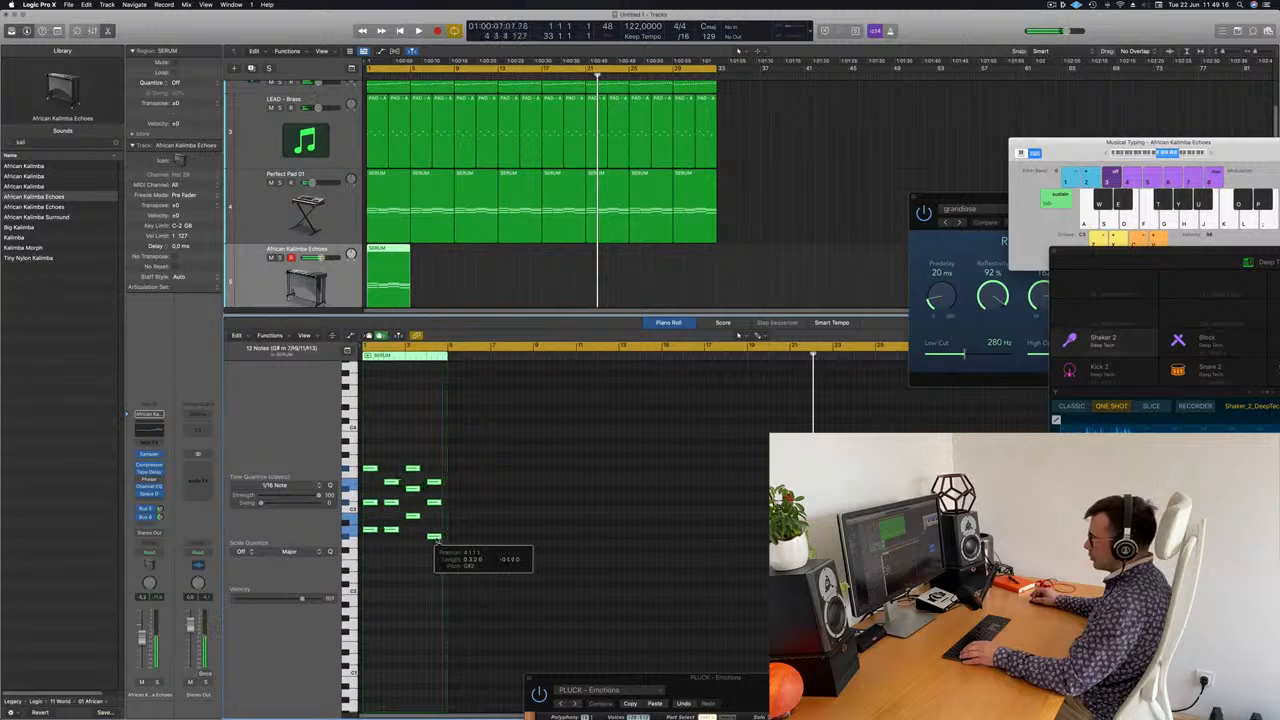
{"action": "scroll", "coordinate": [429, 573], "scroll_direction": "right", "scroll_amount": 4}
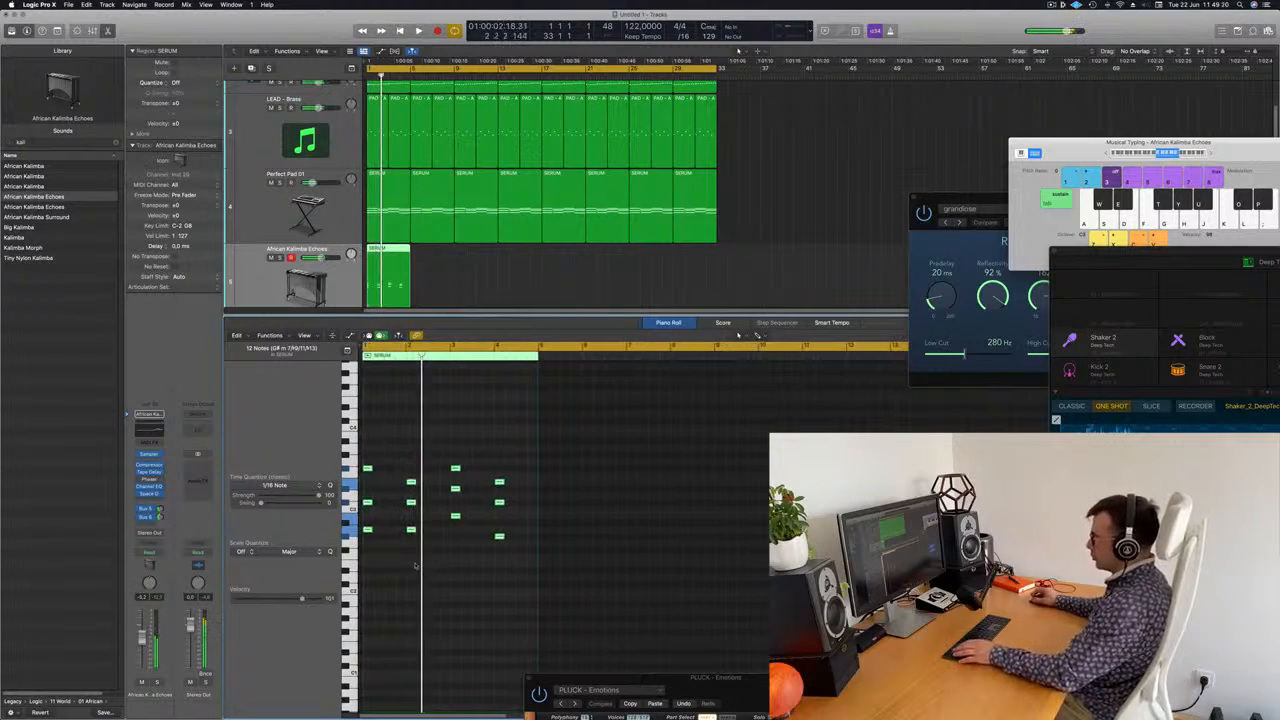
{"action": "scroll", "coordinate": [376, 535], "scroll_direction": "right", "scroll_amount": 3}
{"action": "scroll", "coordinate": [392, 539], "scroll_direction": "left", "scroll_amount": 1}
{"action": "key", "text": "space"}
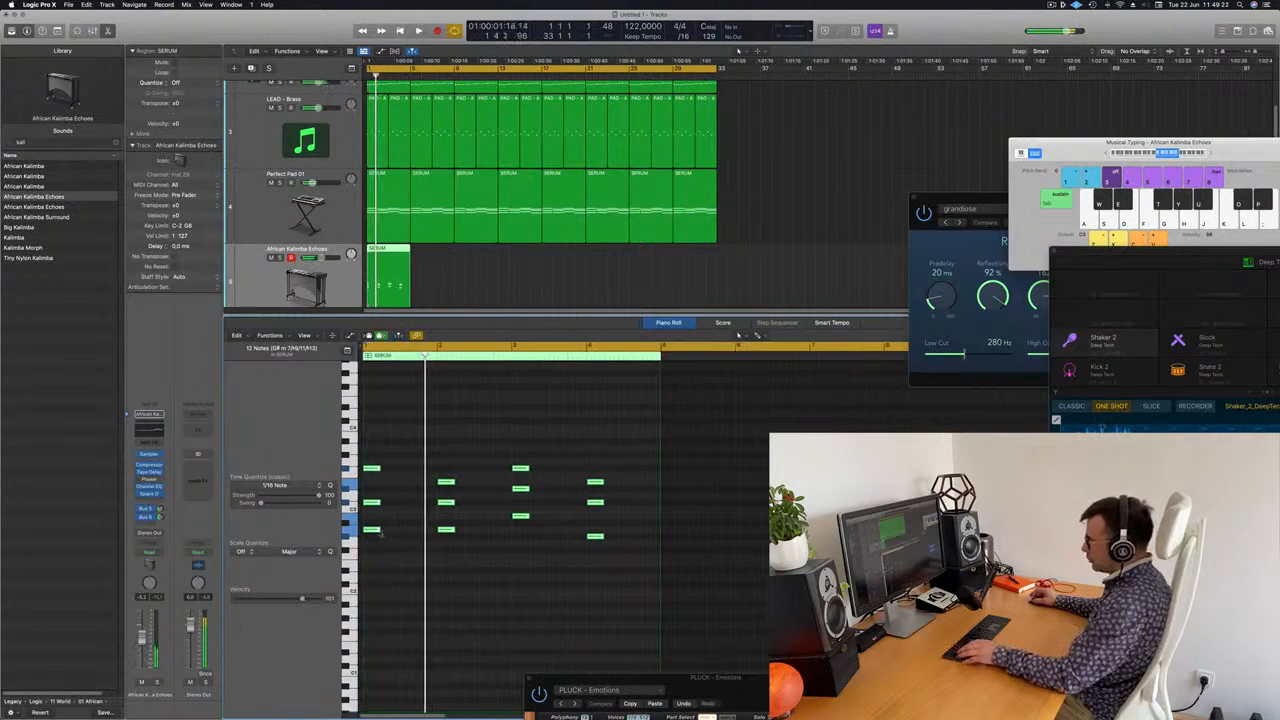
Copy the short kalimba chords twice within each bar to make a three-hit rhythm, and listen to it
{"action": "left_click_drag", "start_coordinate": [375, 531], "coordinate": [403, 531]}
{"action": "key", "text": "space"}
{"action": "scroll", "coordinate": [400, 530], "scroll_direction": "up", "scroll_amount": 3}
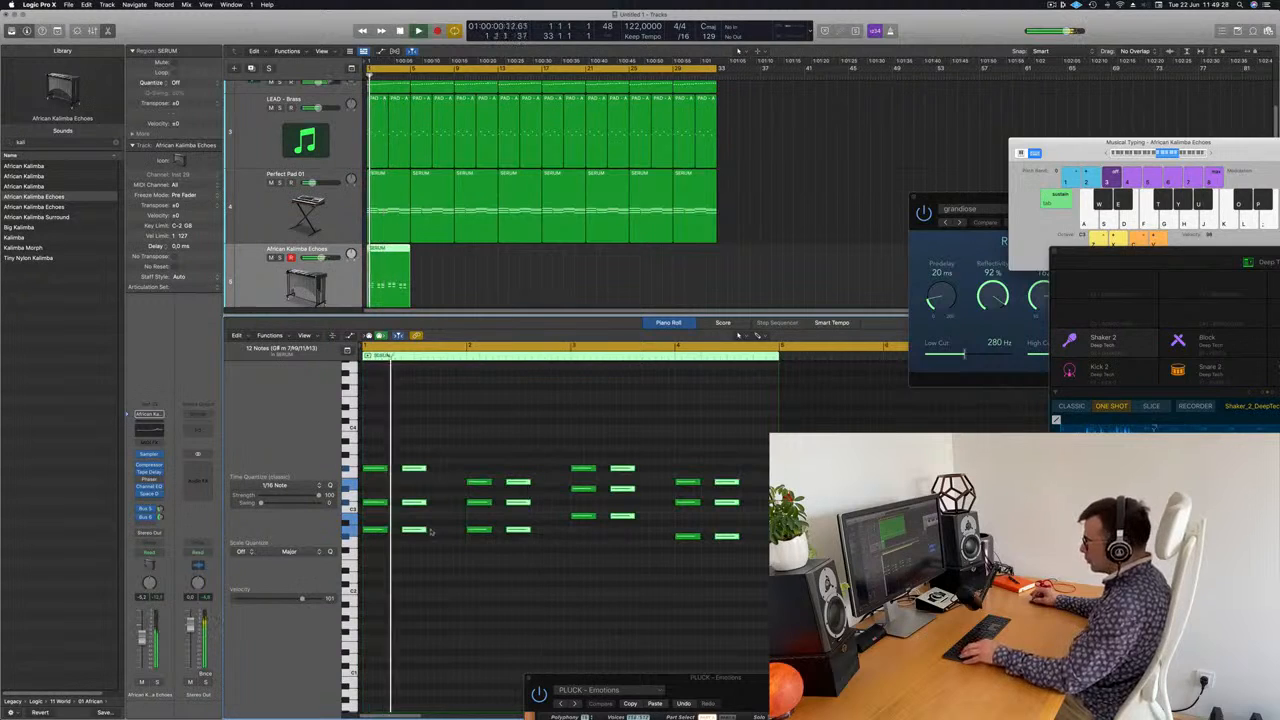
{"action": "left_click_drag", "start_coordinate": [431, 532], "coordinate": [452, 537]}
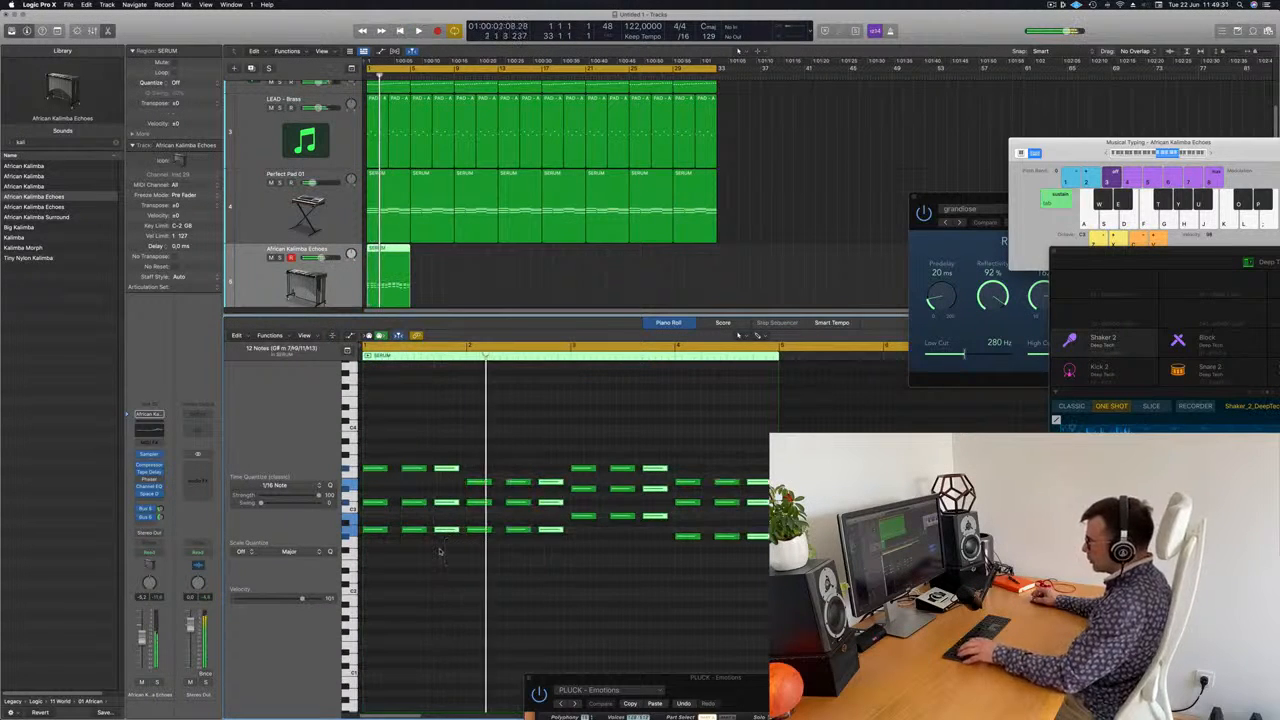
{"action": "scroll", "coordinate": [430, 560], "scroll_direction": "down", "scroll_amount": 3}
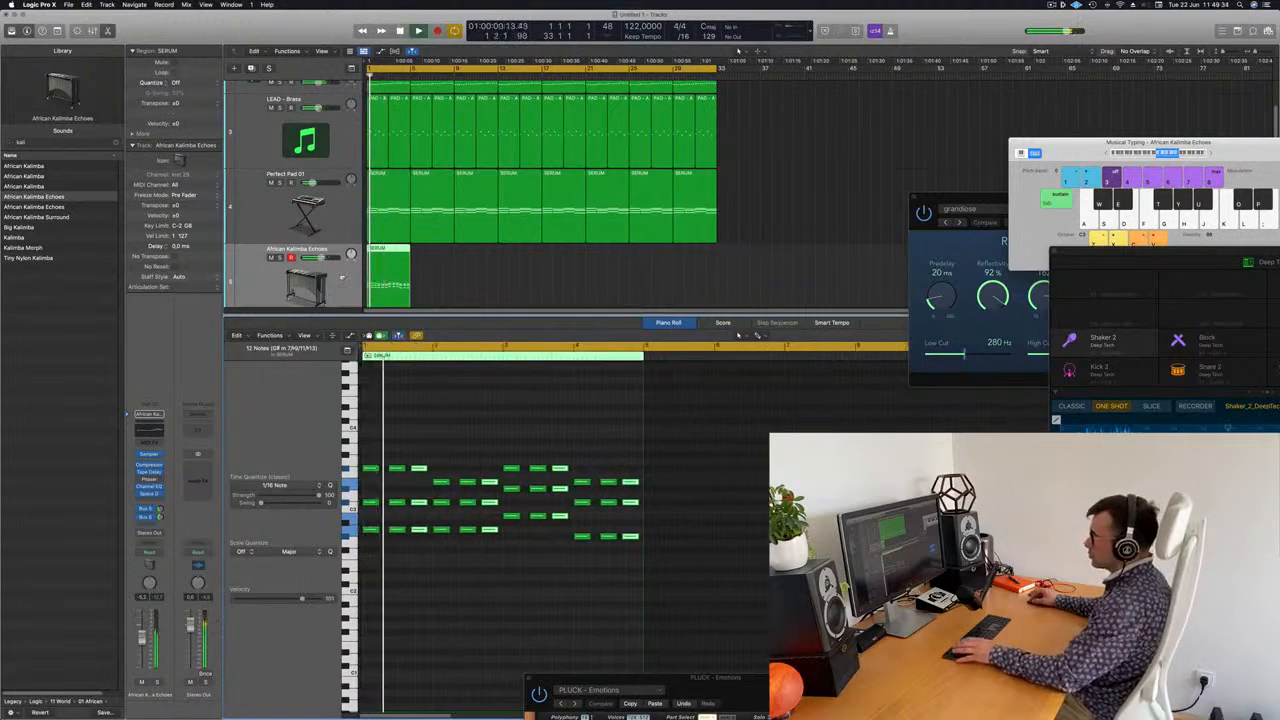
{"action": "scroll", "coordinate": [456, 274], "scroll_direction": "down", "scroll_amount": 1}
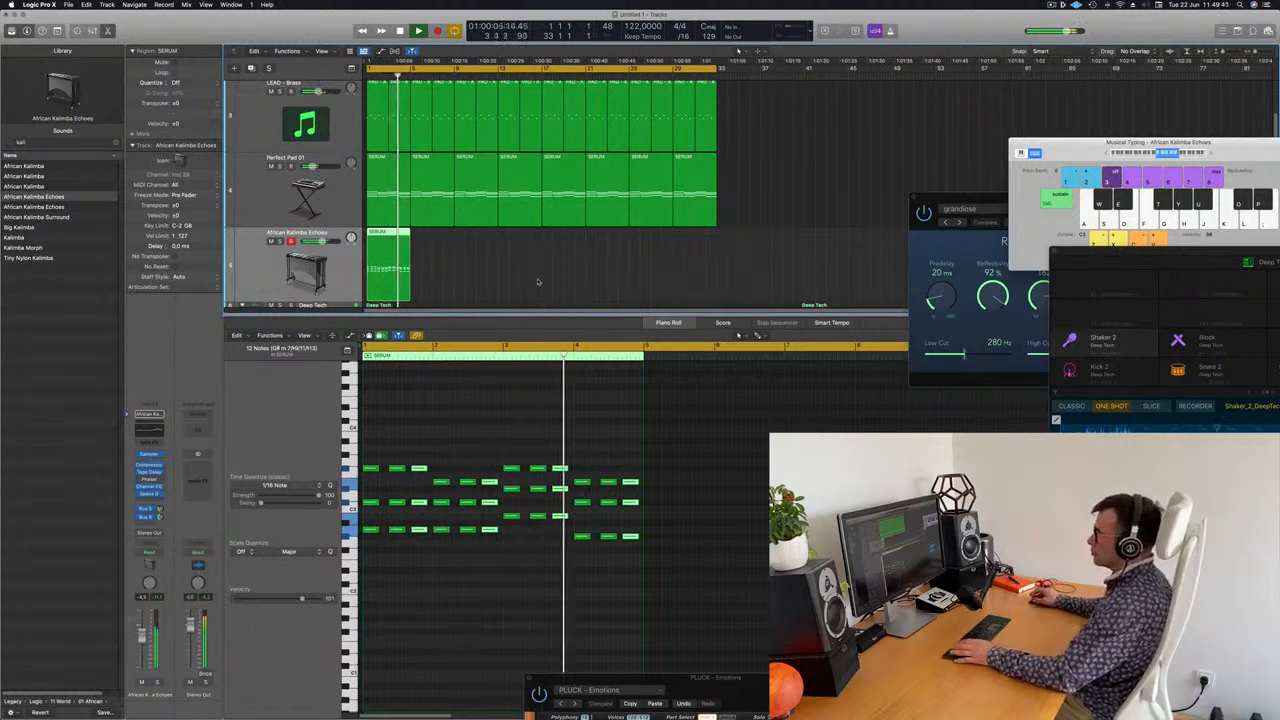
Repeat the kalimba region along its track up to bar 33 and delete the surplus copy beyond it
{"action": "left_click_drag", "start_coordinate": [469, 273], "coordinate": [393, 287]}
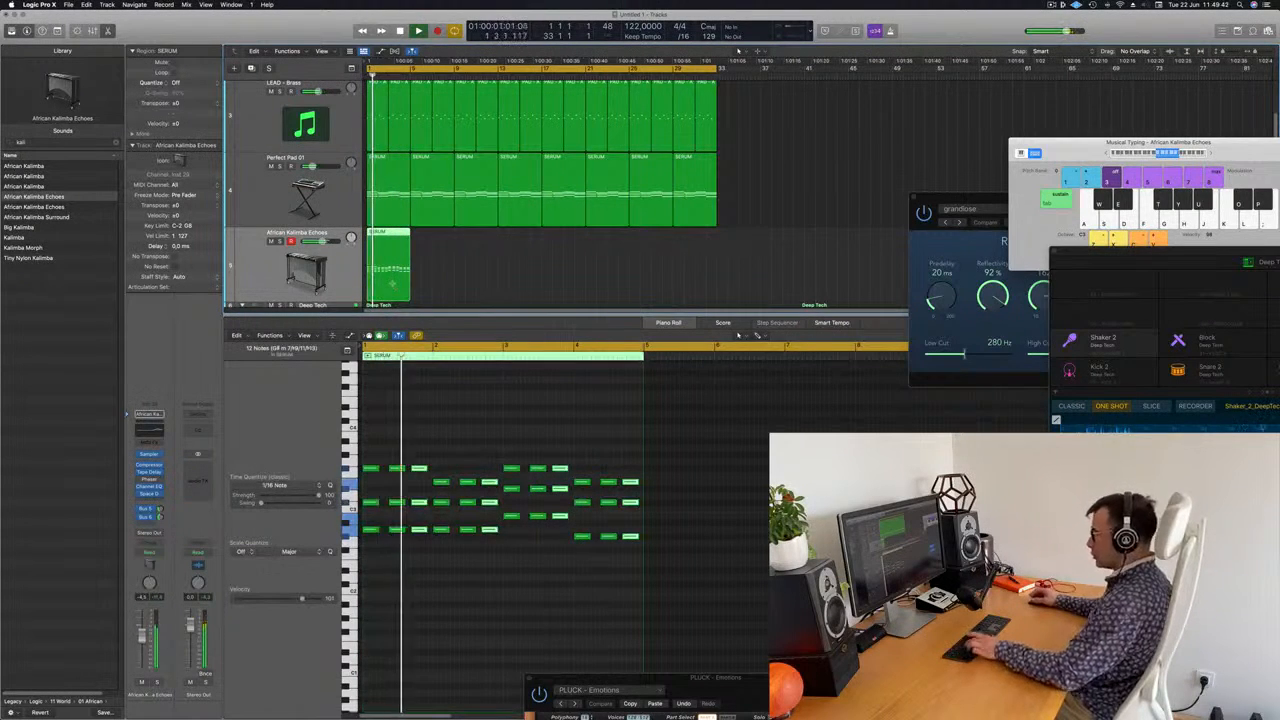
{"action": "key", "text": "super+r"}
{"action": "key", "text": "super+r"}
{"action": "key", "text": "super+r"}
{"action": "key", "text": "super+r"}
{"action": "key", "text": "super+r"}
{"action": "key", "text": "super+r"}
{"action": "key", "text": "super+r"}
{"action": "key", "text": "super+r"}
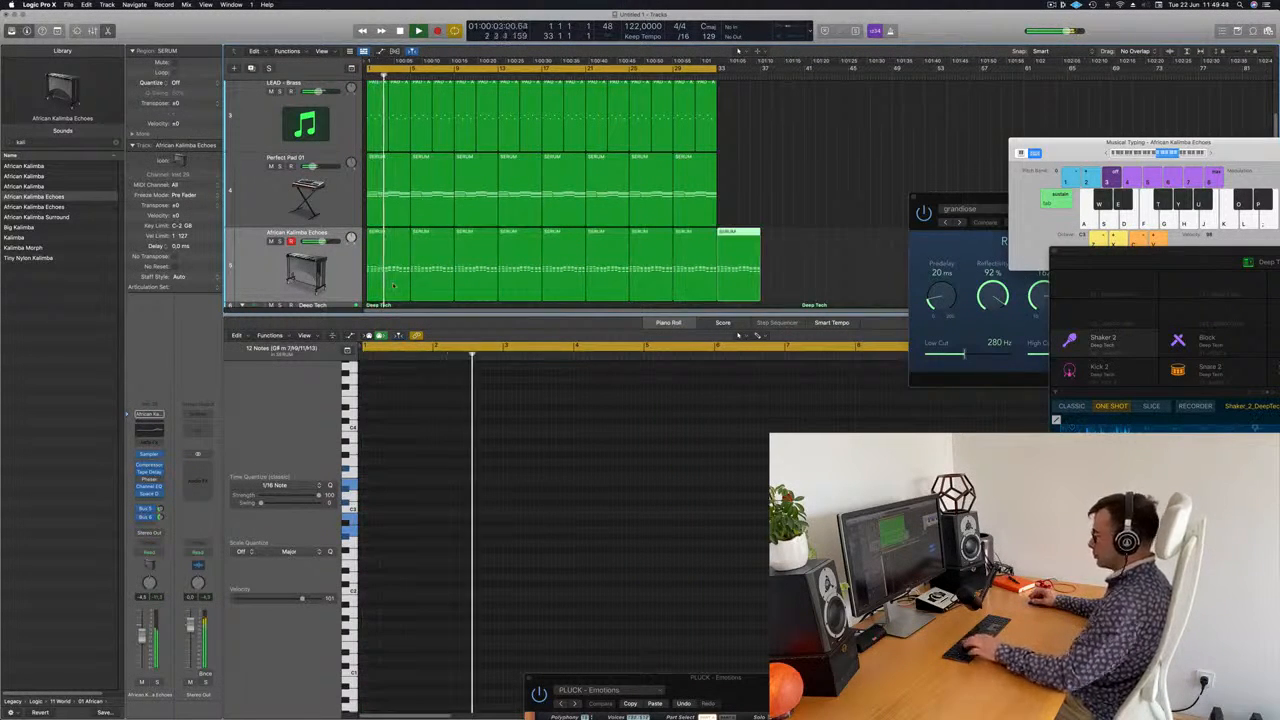
{"action": "key", "text": "Delete"}
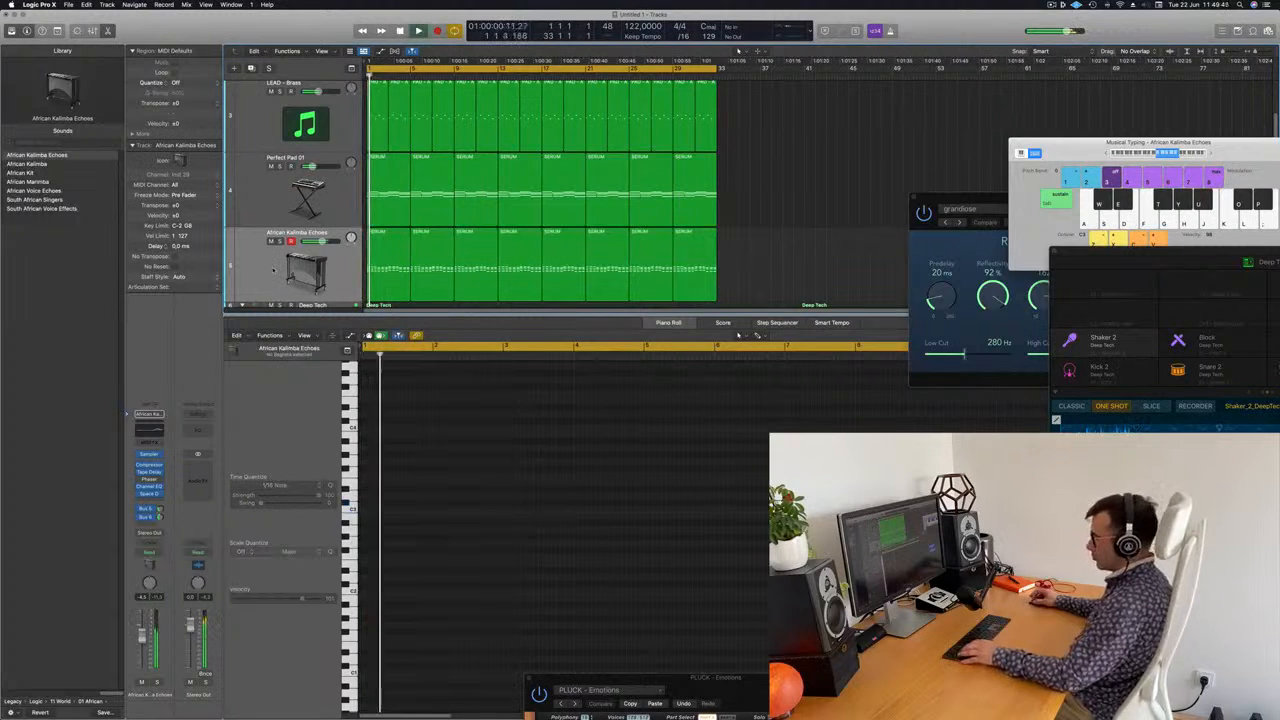
Try the African Kalimba, African Kit and African Marimba patches on the kalimba track during playback
{"action": "left_click", "coordinate": [266, 277]}
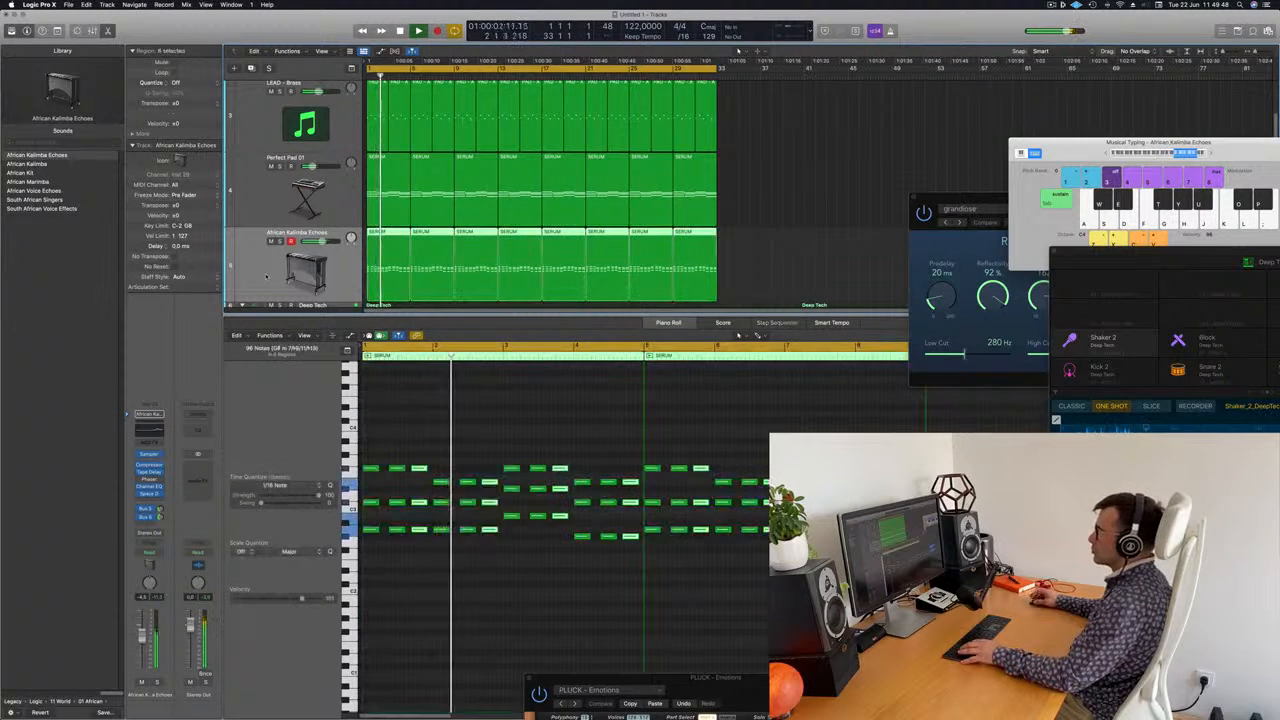
{"action": "left_click", "coordinate": [33, 165]}
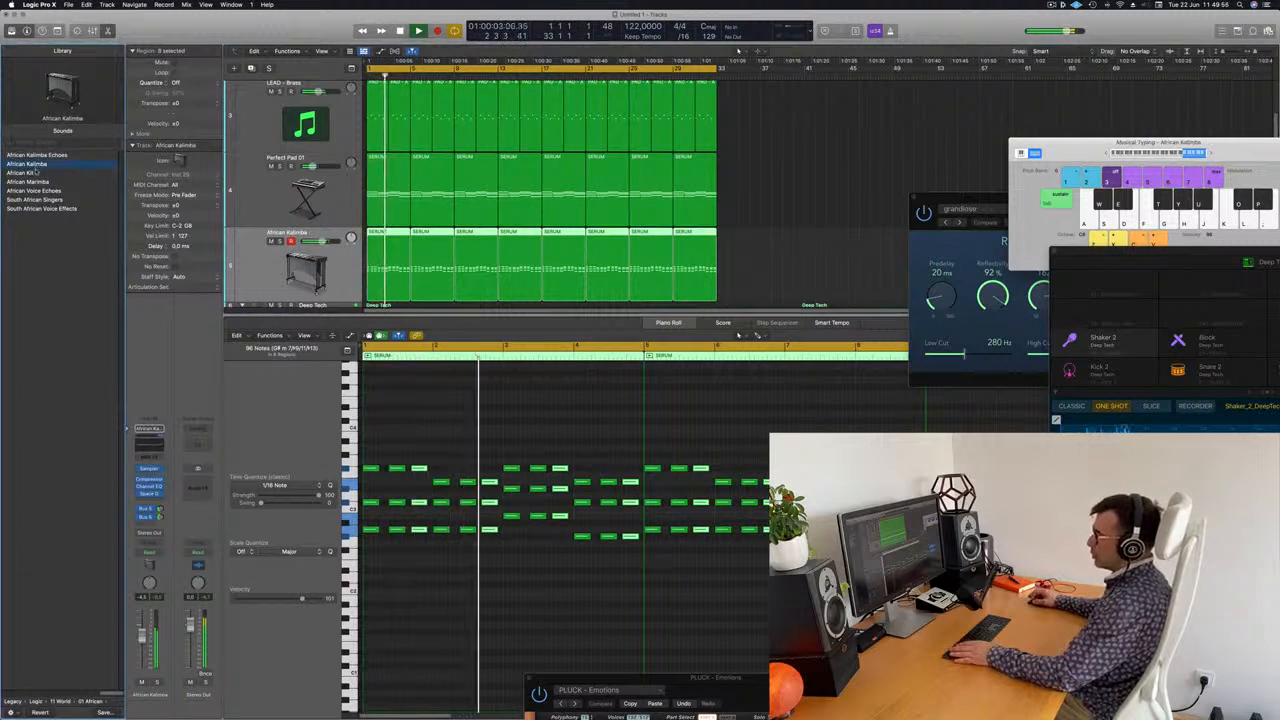
{"action": "left_click", "coordinate": [30, 173]}
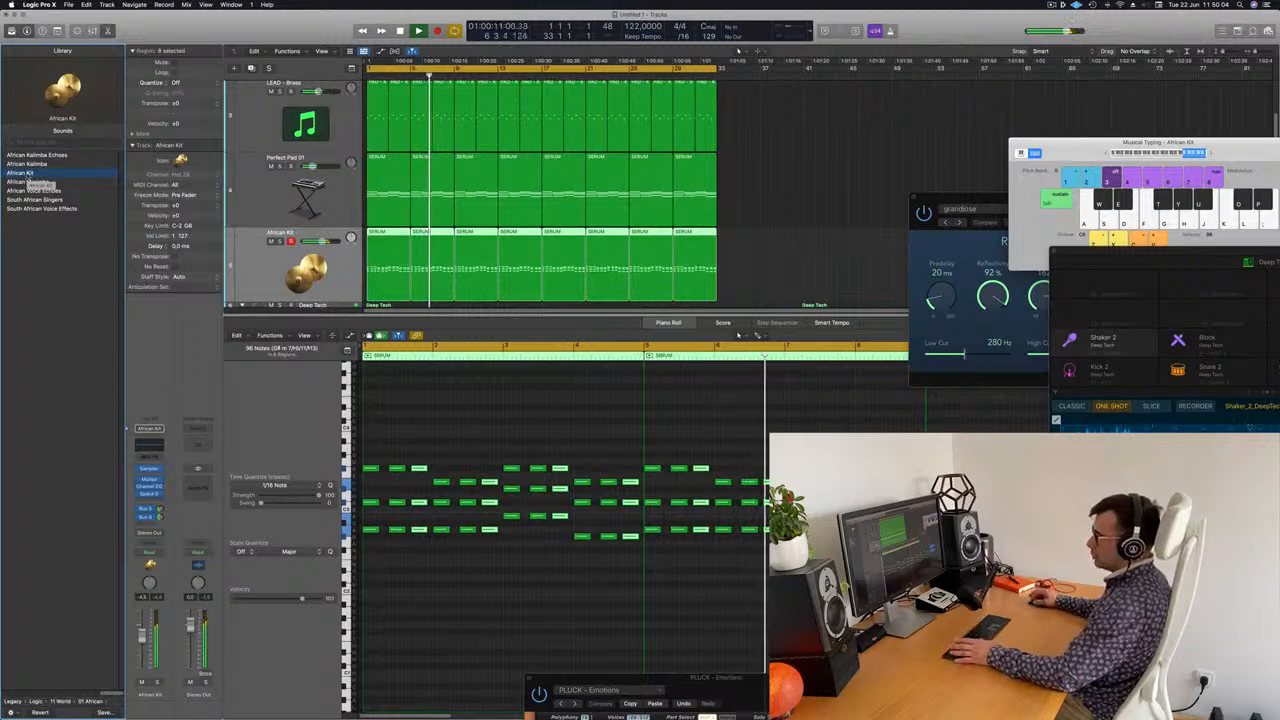
{"action": "left_click", "coordinate": [26, 181]}
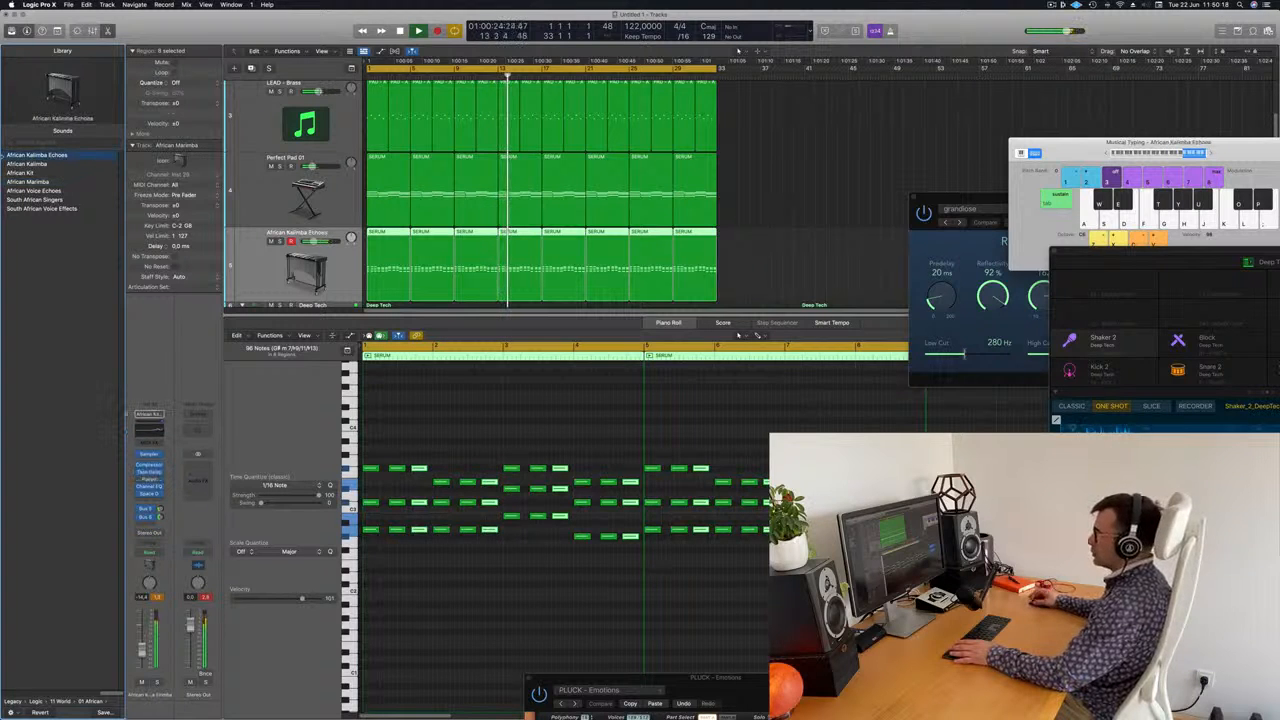
Restart playback and raise the volume of the African Kalimba Echoes track to balance it with the other tracks
{"action": "key", "text": "space"}
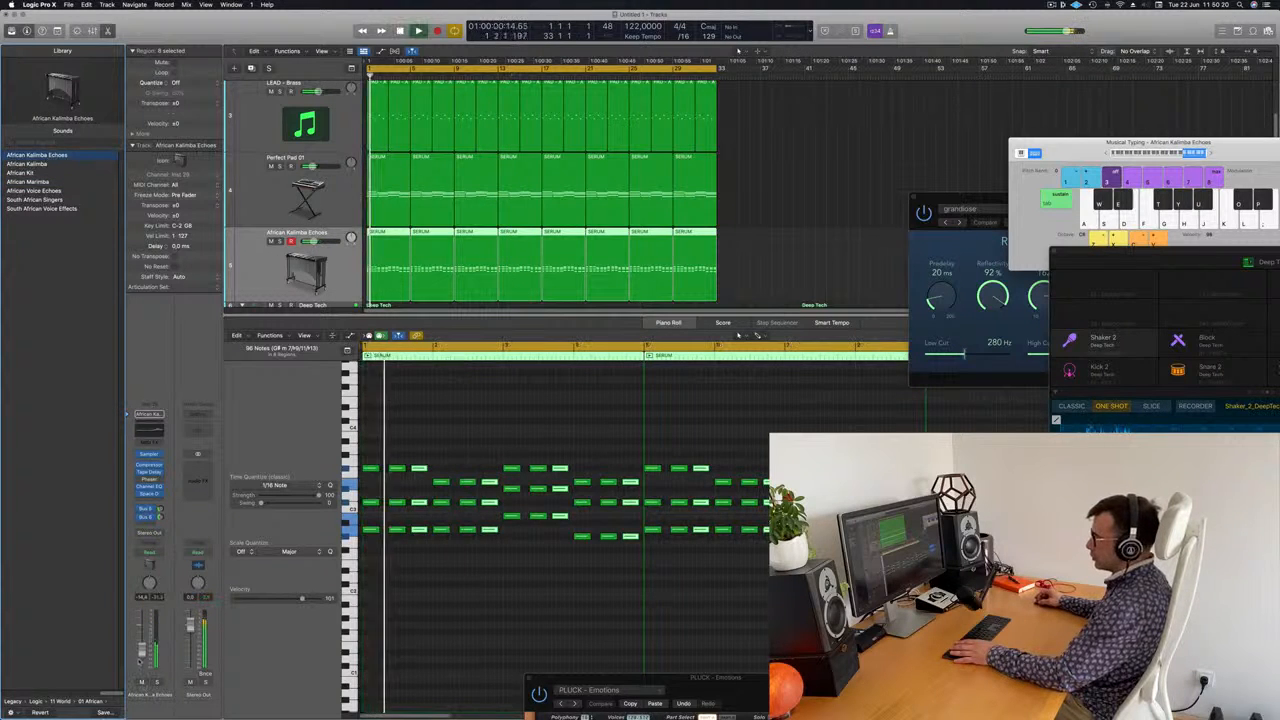
{"action": "left_click_drag", "start_coordinate": [142, 650], "coordinate": [141, 637]}
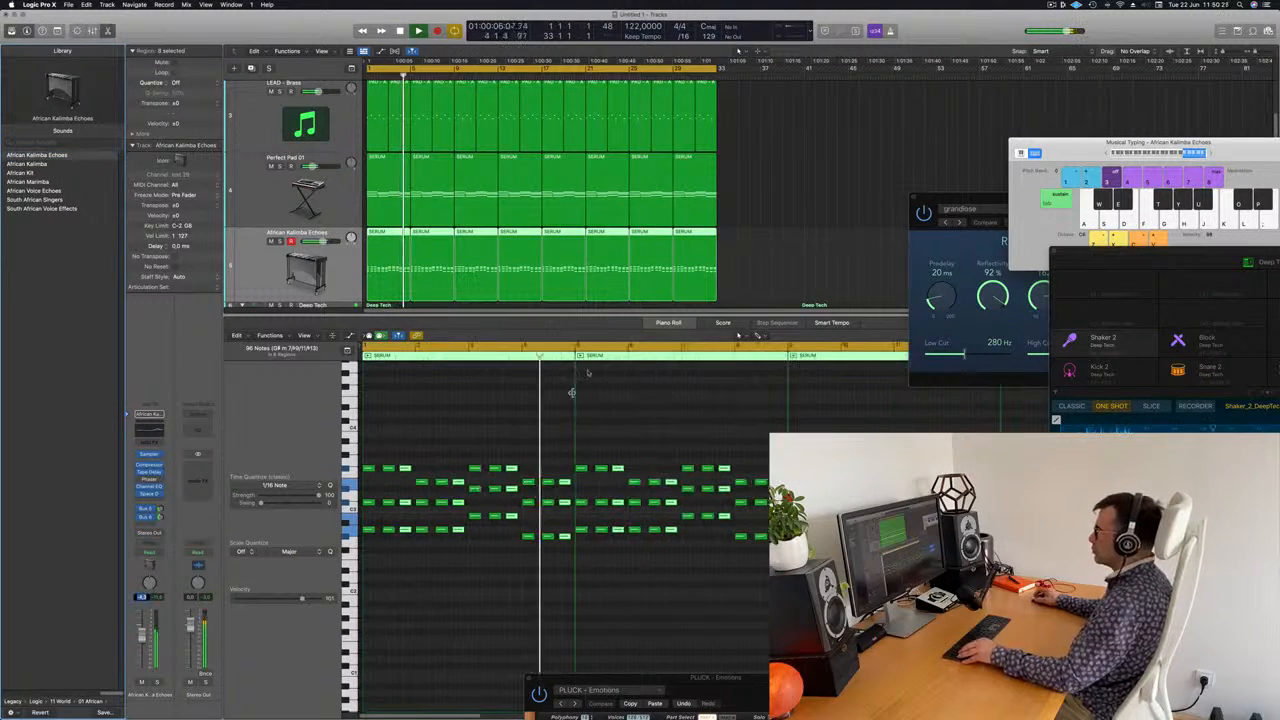
{"action": "left_click", "coordinate": [783, 211]}
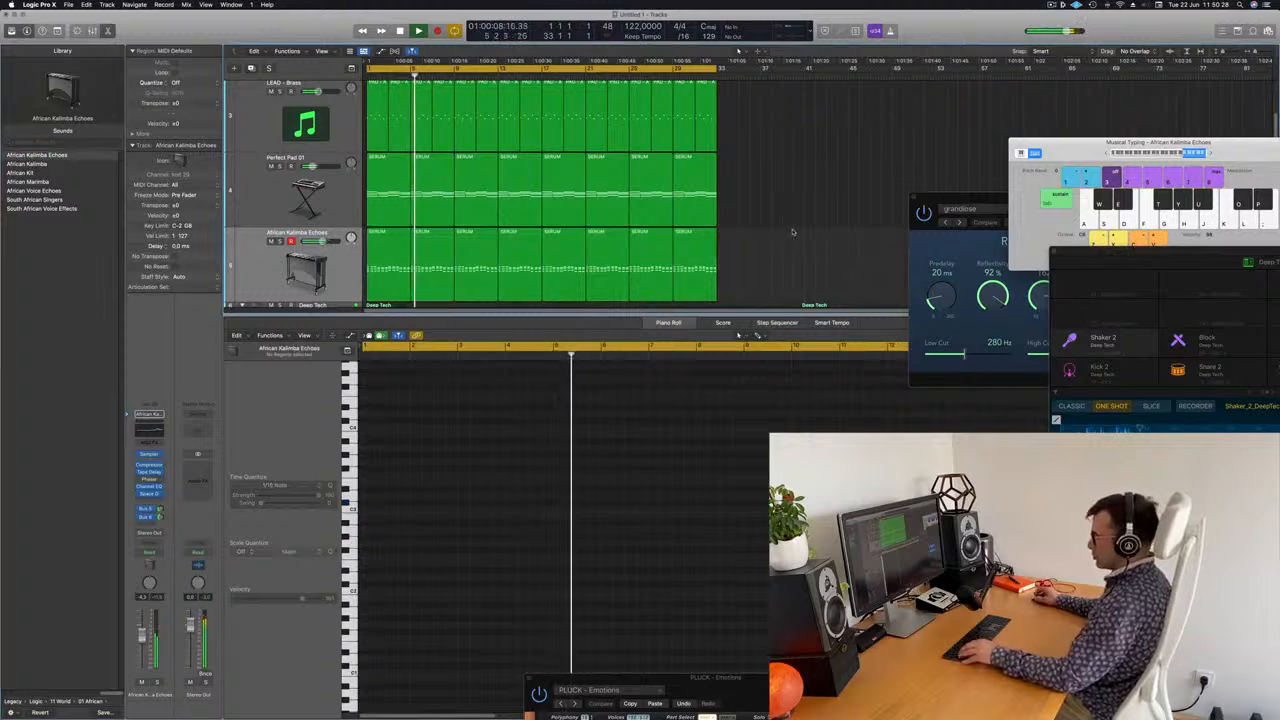
{"action": "left_click", "coordinate": [318, 262]}
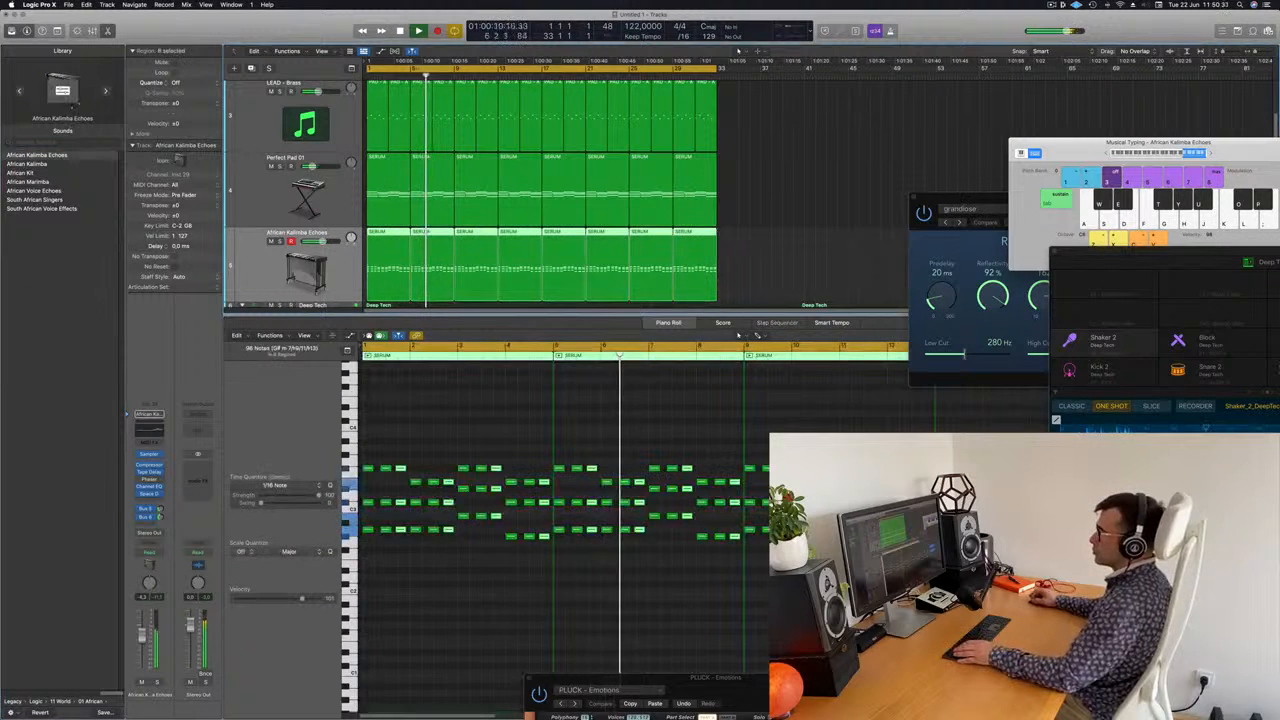
Search the sound library for "beach" and "sand" patches while the track plays
{"action": "left_click", "coordinate": [45, 140]}
{"action": "type", "text": "beach"}
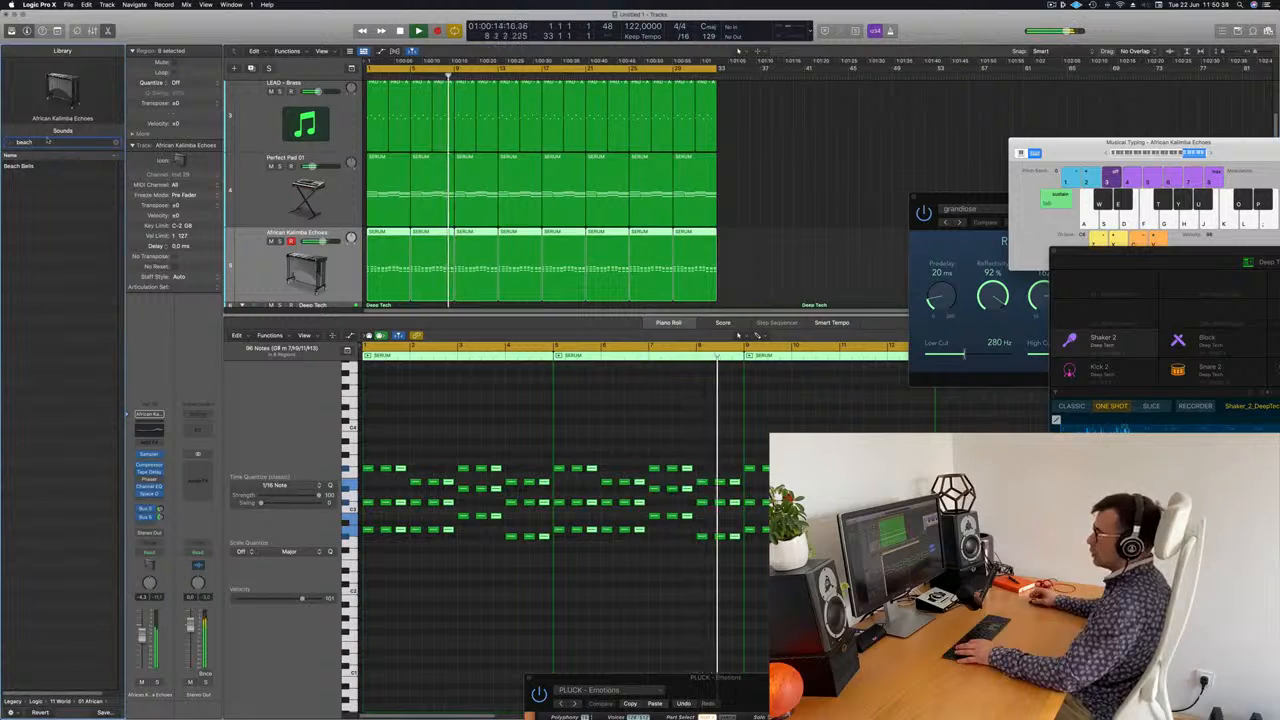
{"action": "key", "text": "BackSpace"}
{"action": "key", "text": "BackSpace"}
{"action": "key", "text": "BackSpace"}
{"action": "key", "text": "BackSpace"}
{"action": "key", "text": "BackSpace"}
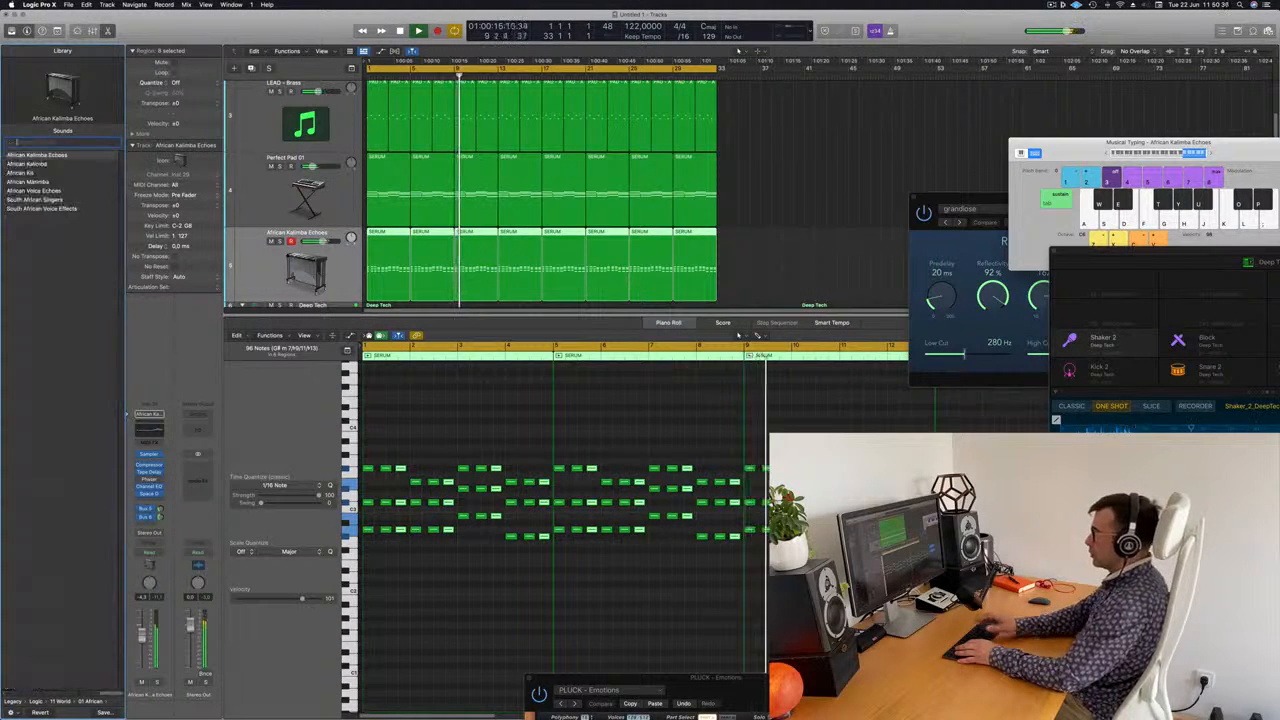
{"action": "type", "text": "sand"}
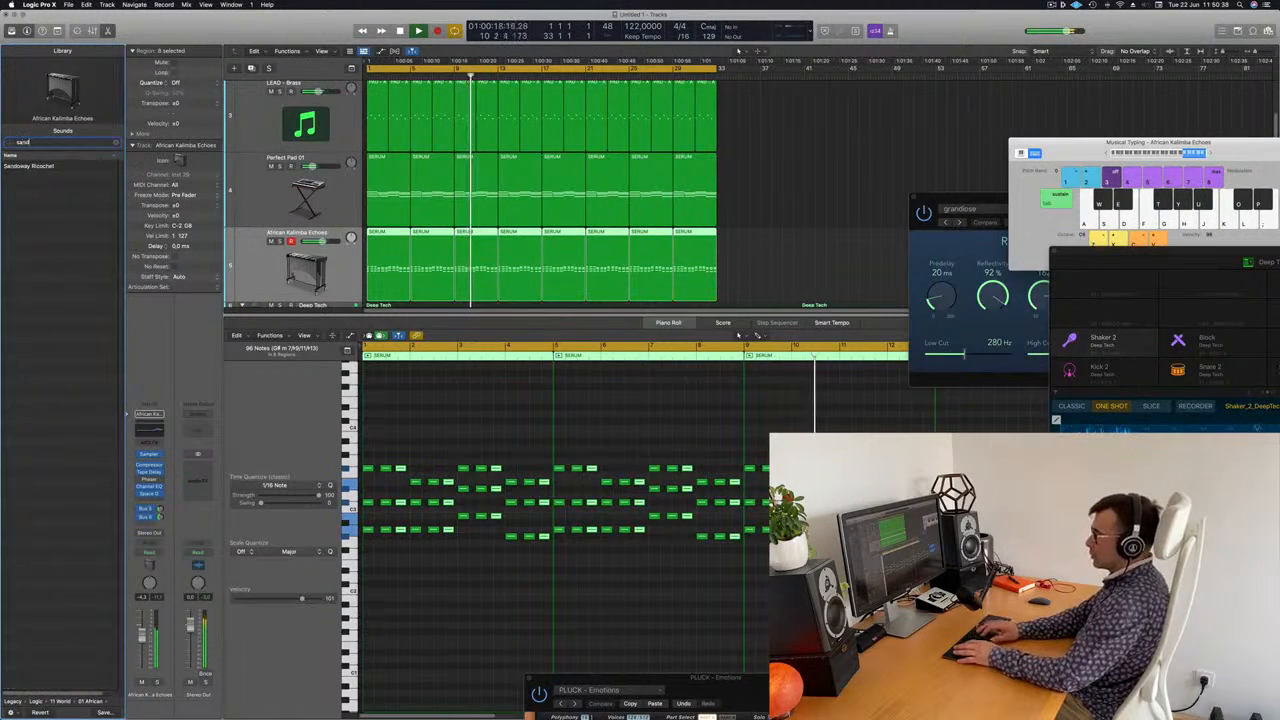
{"action": "key", "text": "BackSpace"}
{"action": "key", "text": "BackSpace"}
{"action": "key", "text": "BackSpace"}
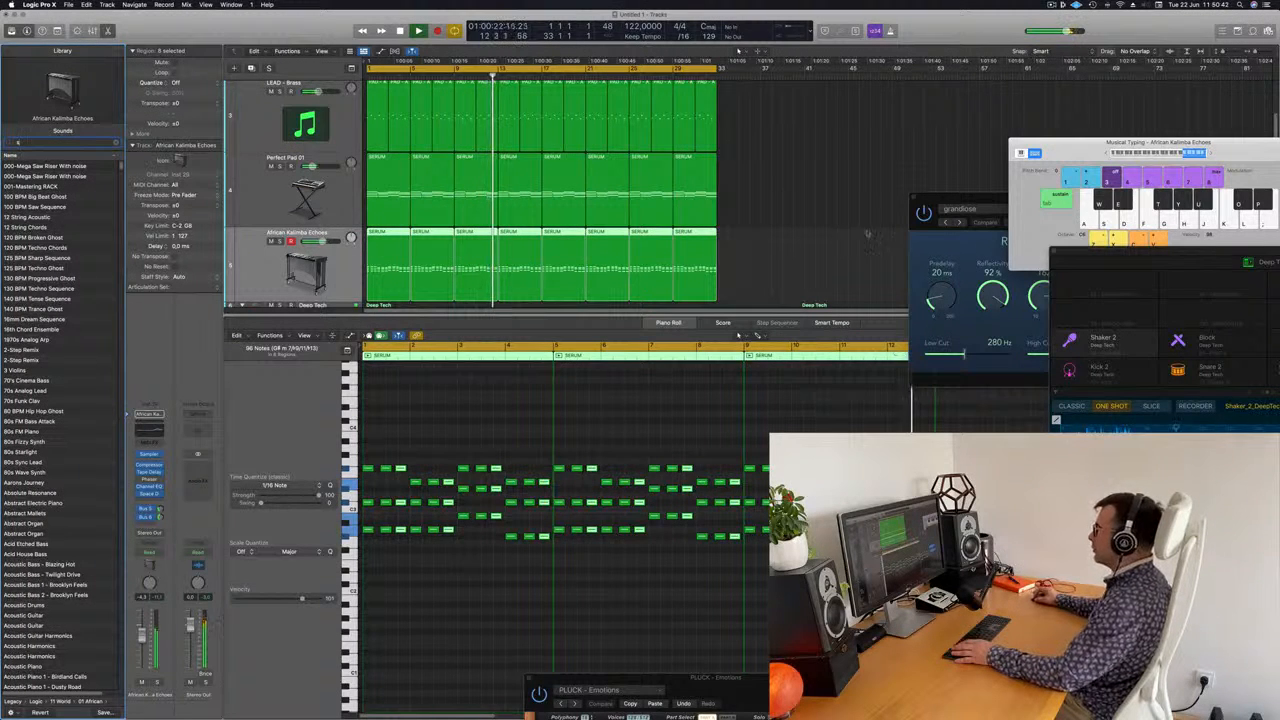
{"action": "left_click", "coordinate": [816, 265]}
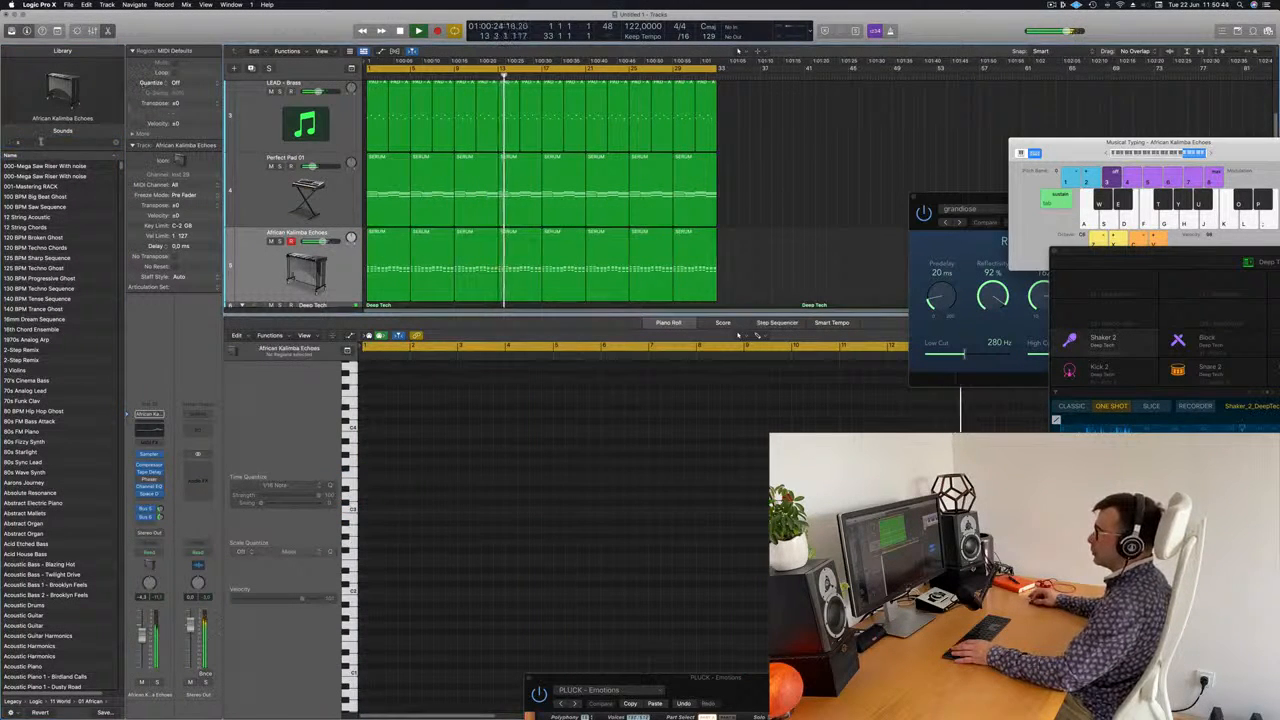
Search the sound library for "wind" and "sea" patches, and close the library
{"action": "left_click", "coordinate": [41, 142]}
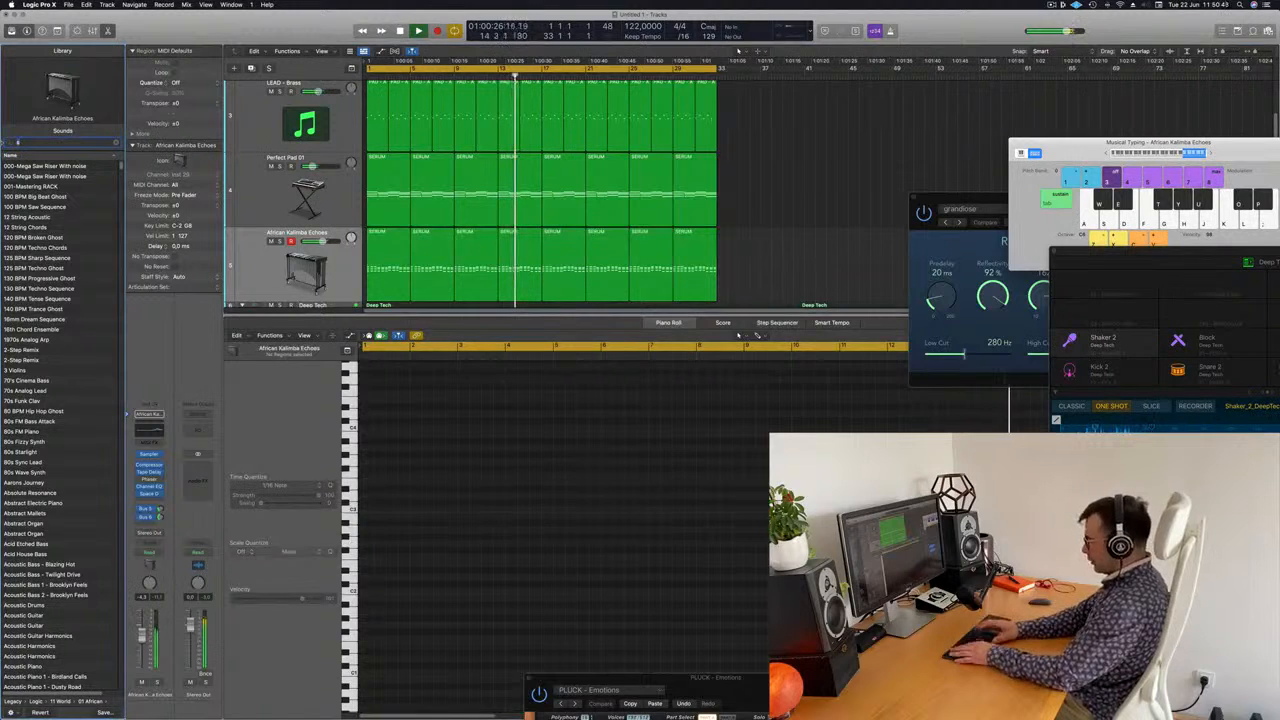
{"action": "key", "text": "BackSpace"}
{"action": "type", "text": "wind"}
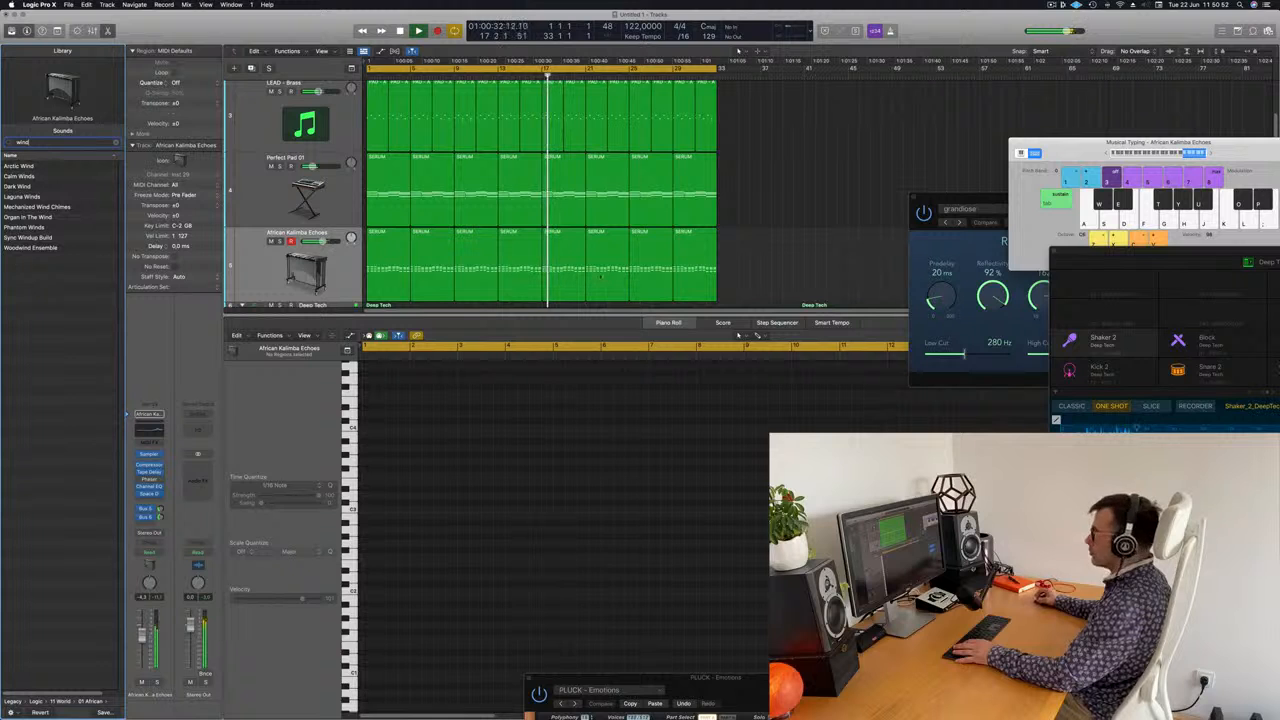
{"action": "left_click", "coordinate": [796, 265]}
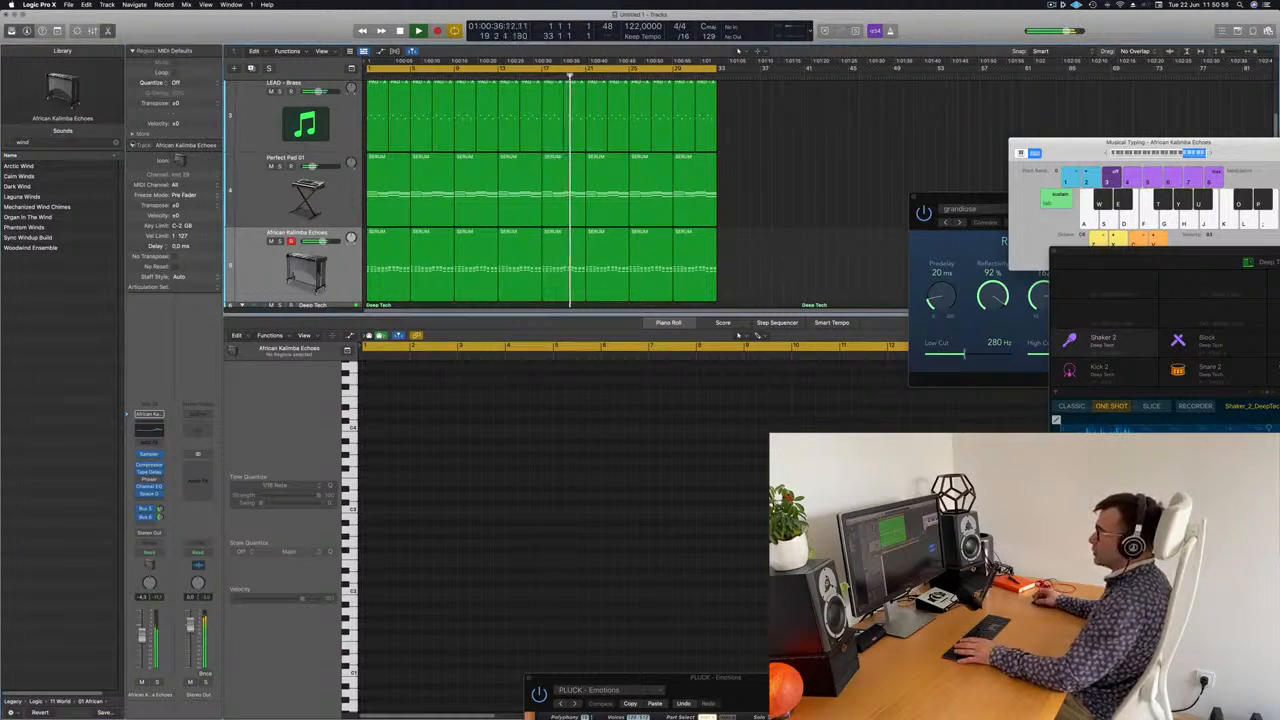
{"action": "double_click", "coordinate": [45, 143]}
{"action": "type", "text": "sea"}
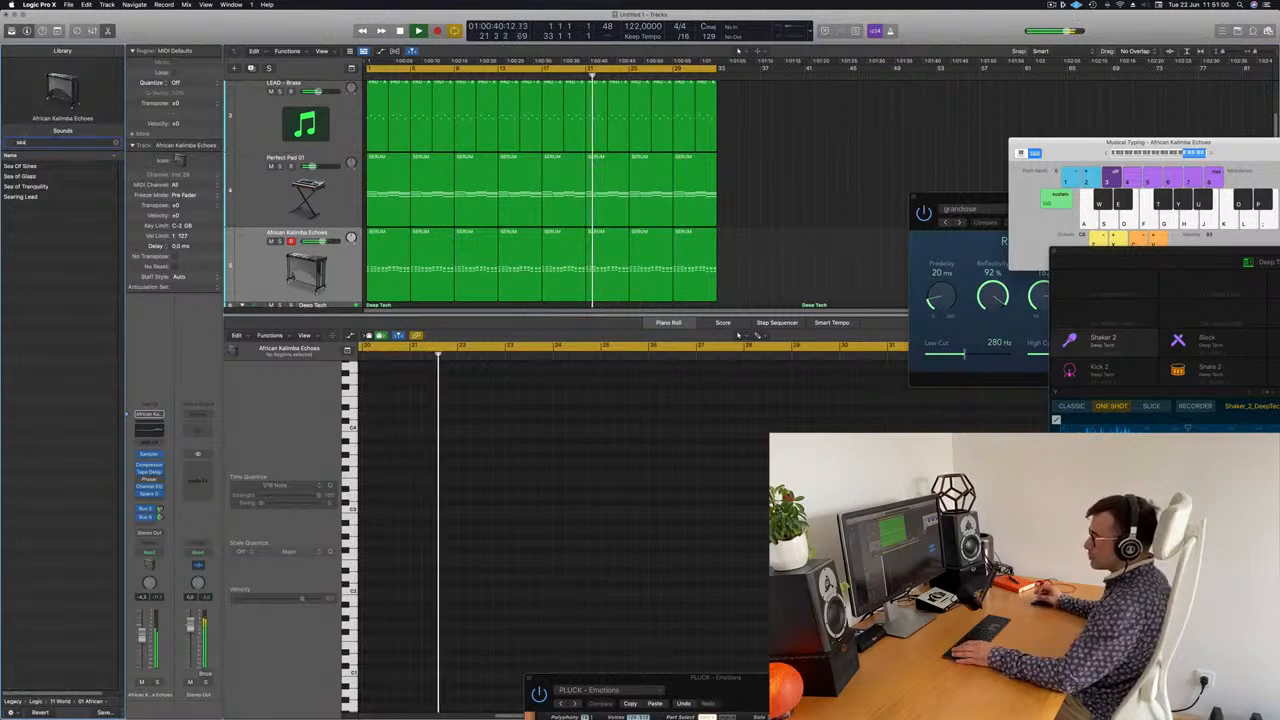
{"action": "left_click", "coordinate": [781, 245]}
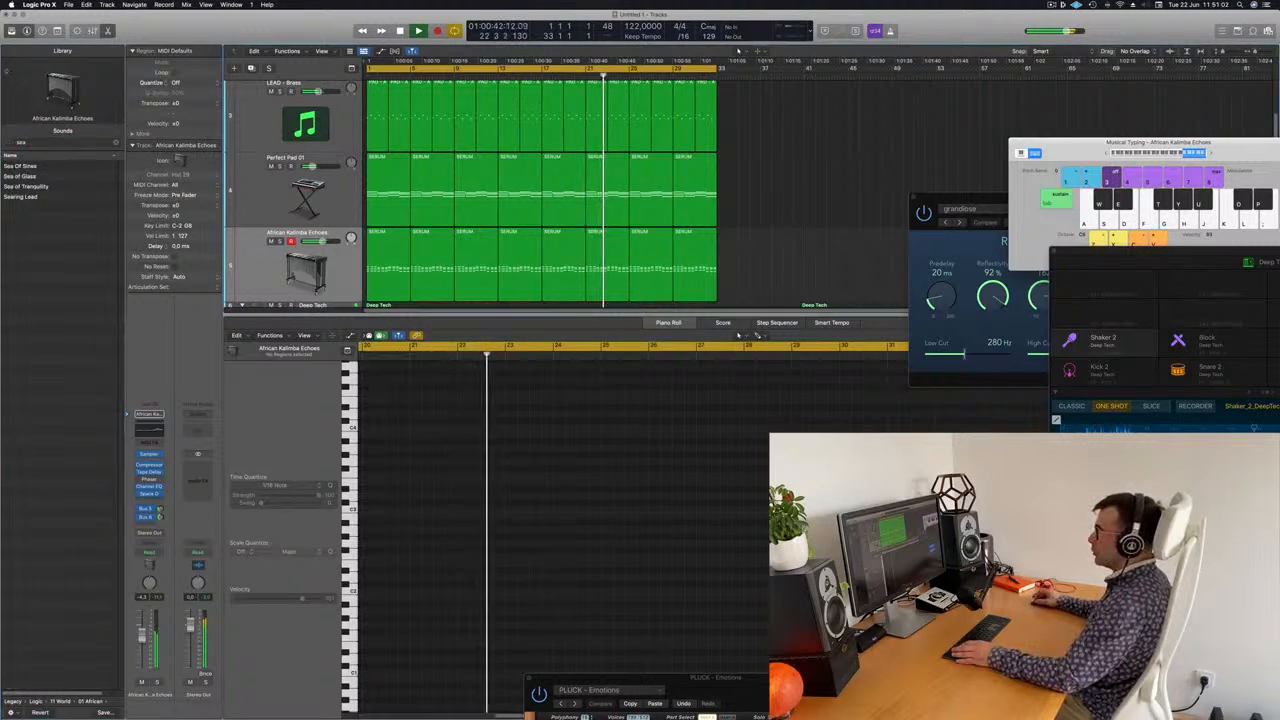
{"action": "key", "text": "y"}
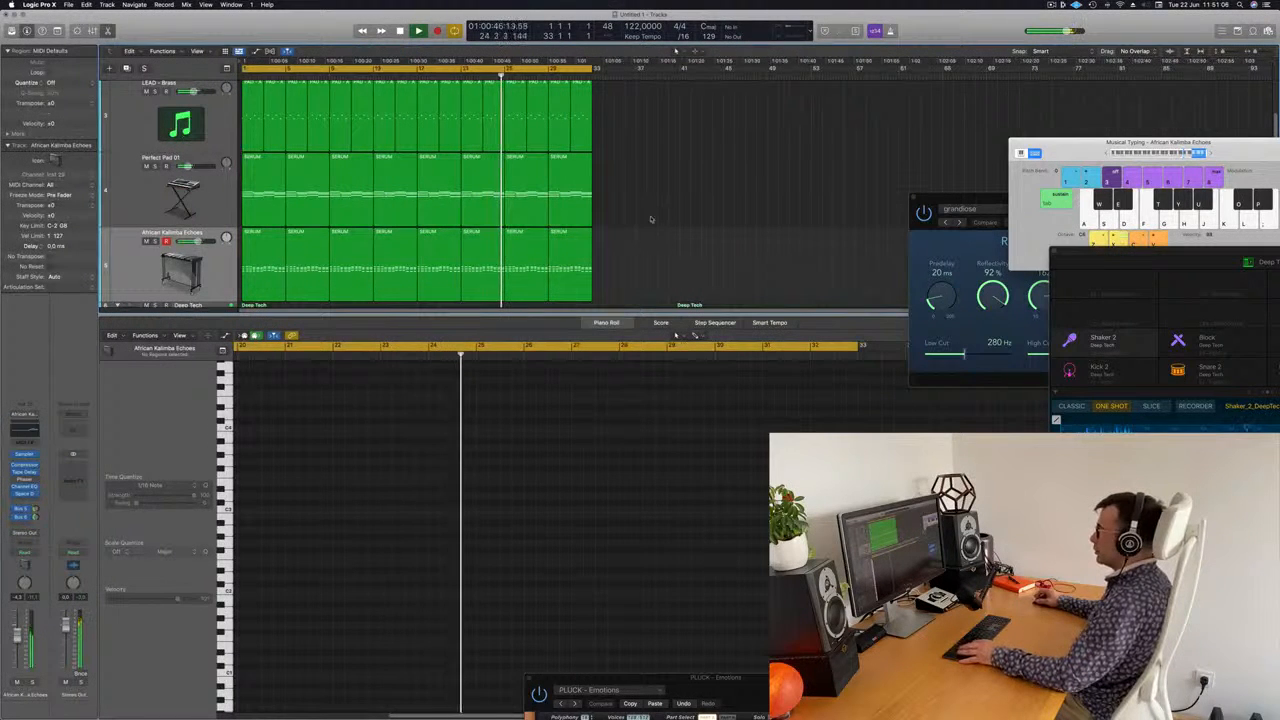
Close the Musical Typing keyboard and the lower editor area to show all tracks of the arrangement
{"action": "scroll", "coordinate": [711, 240], "scroll_direction": "down", "scroll_amount": 1}
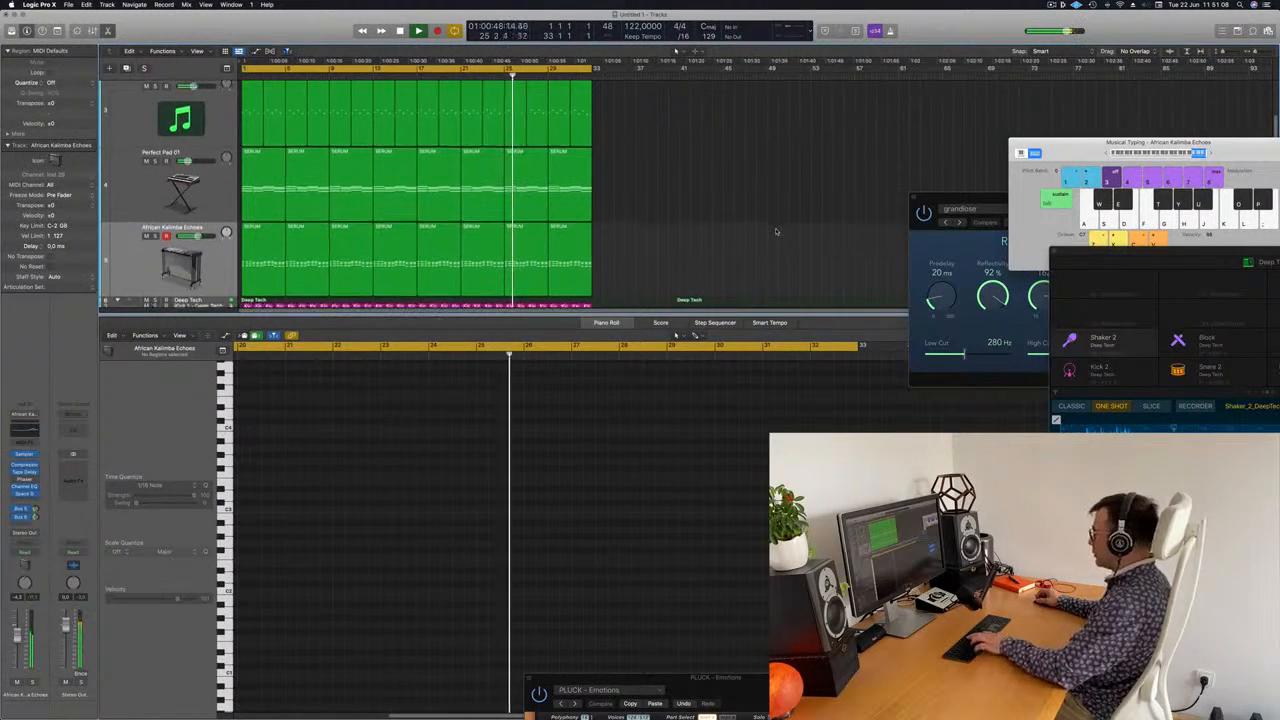
{"action": "key", "text": "super+k"}
{"action": "key", "text": "x"}
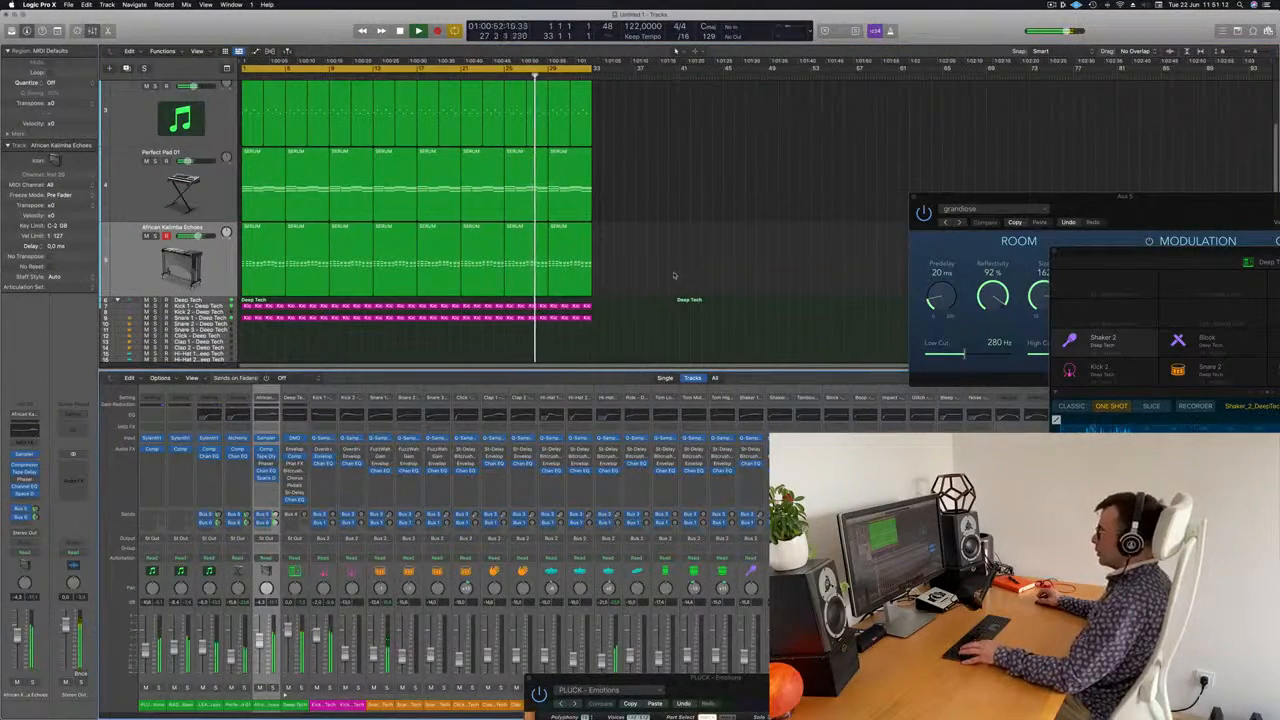
{"action": "key", "text": "x"}
{"action": "scroll", "coordinate": [683, 356], "scroll_direction": "right", "scroll_amount": 1}
{"action": "scroll", "coordinate": [710, 349], "scroll_direction": "left", "scroll_amount": 3}
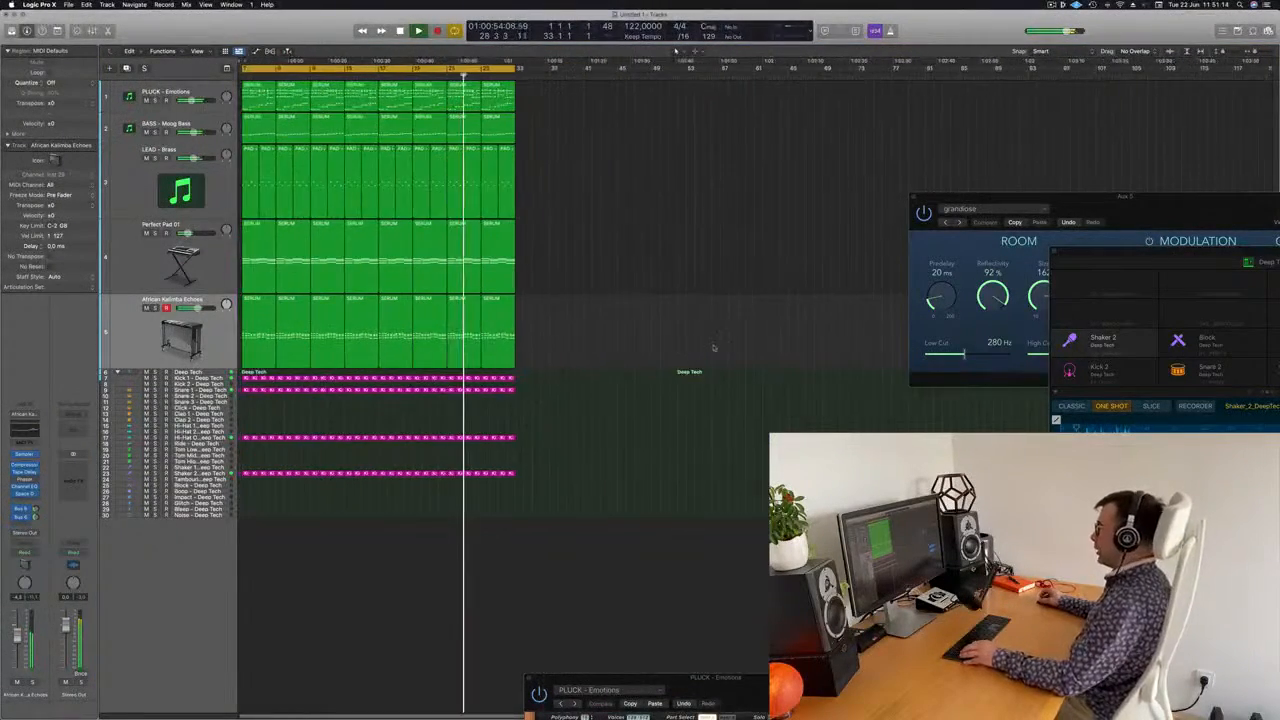
{"action": "scroll", "coordinate": [713, 347], "scroll_direction": "left", "scroll_amount": 1}
{"action": "scroll", "coordinate": [700, 343], "scroll_direction": "right", "scroll_amount": 3}
{"action": "scroll", "coordinate": [660, 334], "scroll_direction": "left", "scroll_amount": 2}
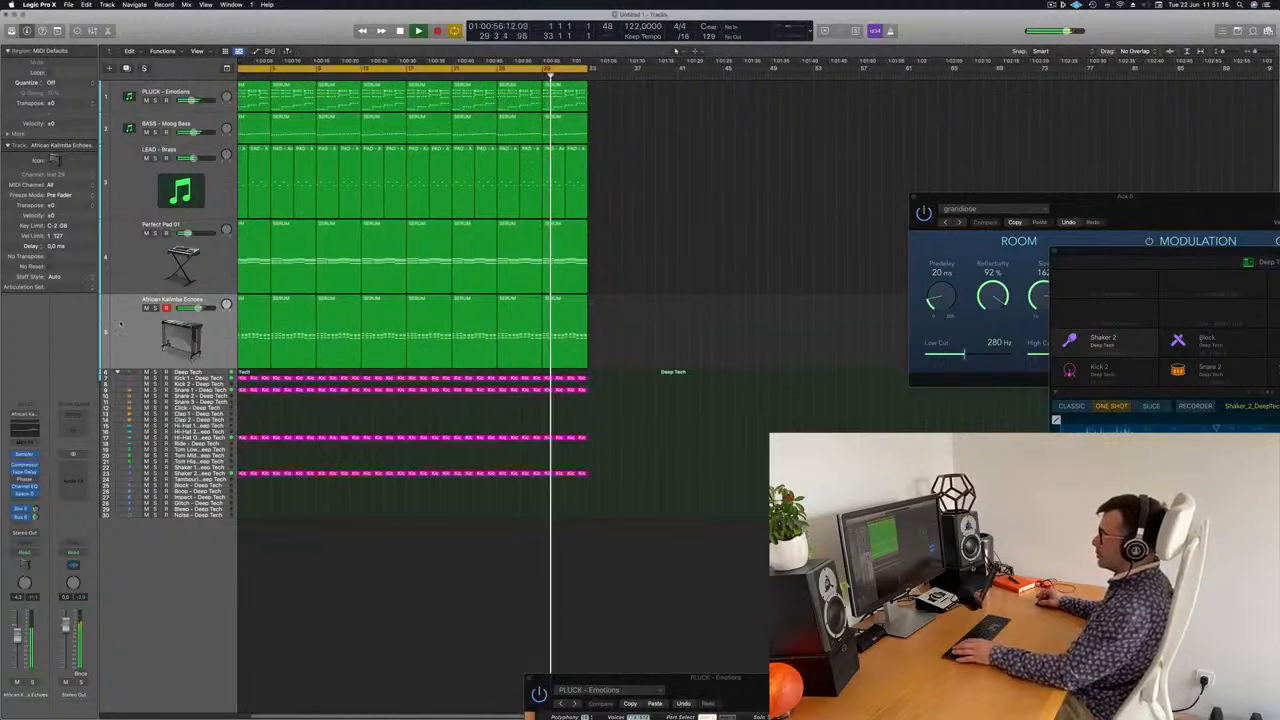
Restart playback and mute the LEAD - Brass and African Kalimba Echoes tracks while listening to the arrangement
{"action": "left_click", "coordinate": [120, 323]}
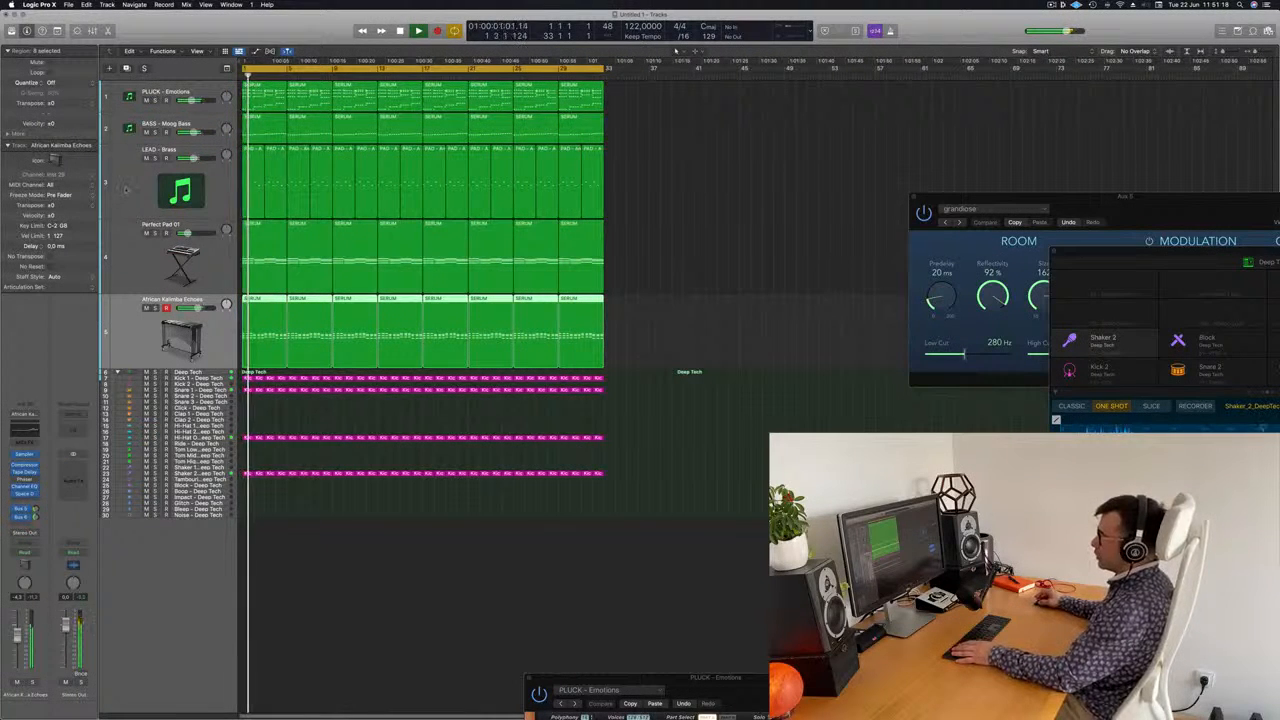
{"action": "key", "text": "space"}
{"action": "key", "text": "space"}
{"action": "left_click", "coordinate": [146, 158]}
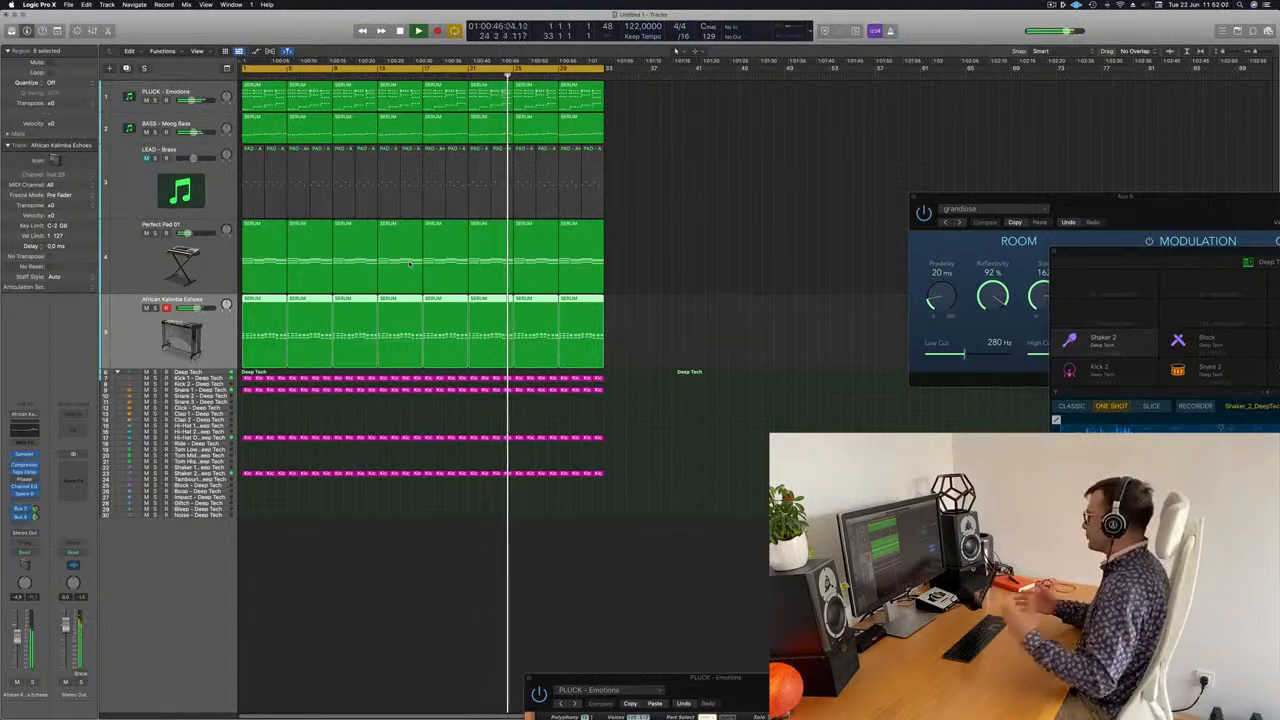
{"action": "left_click", "coordinate": [715, 181]}
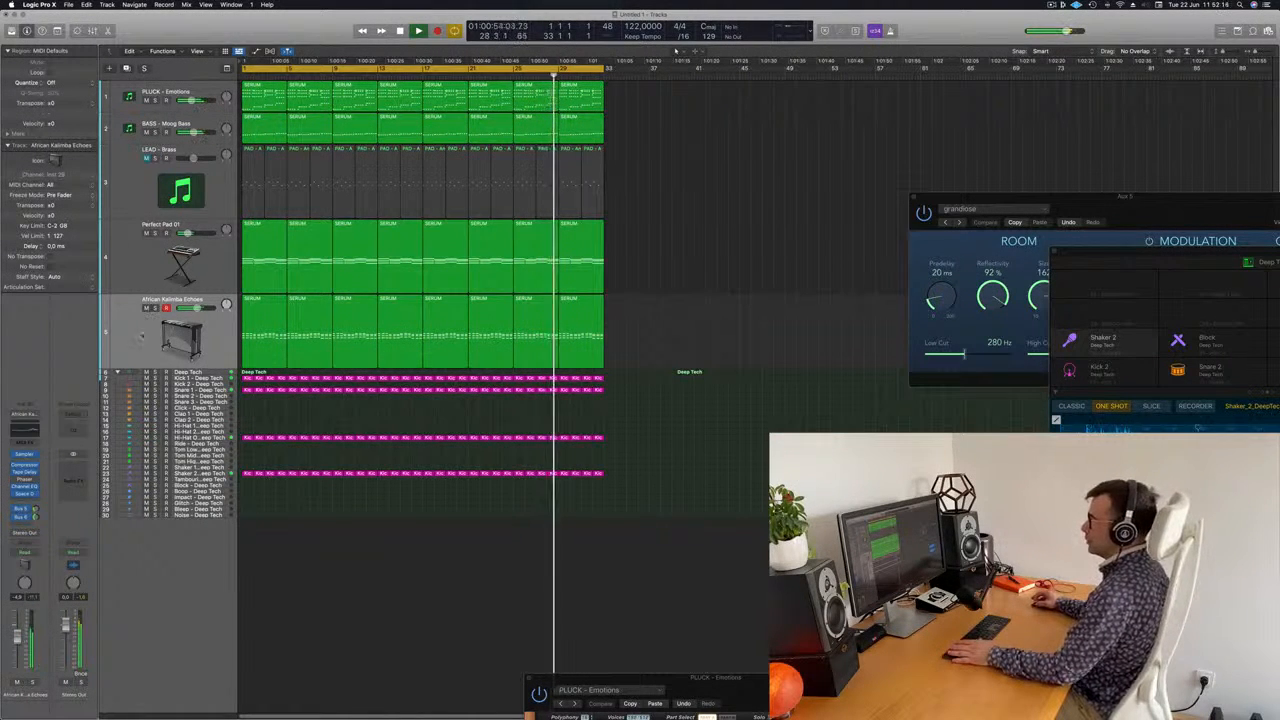
{"action": "left_click", "coordinate": [146, 307]}
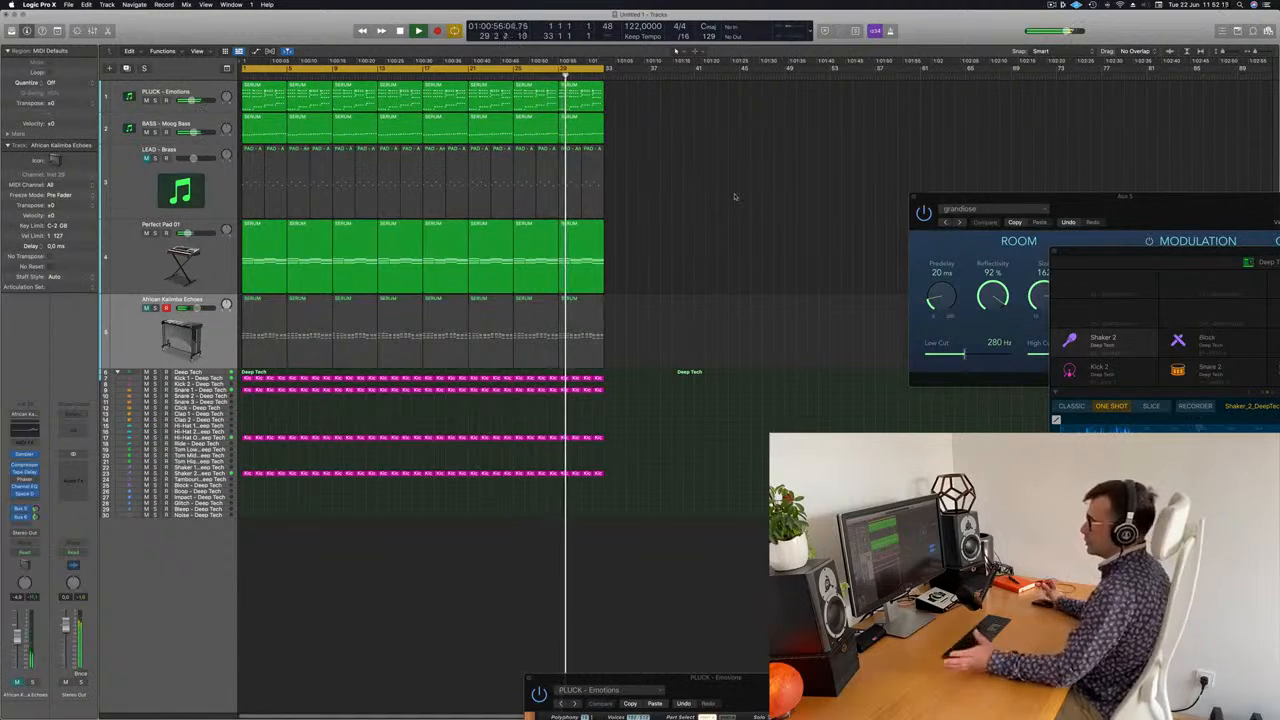
Open Alchemy on the Perfect Pad 01 track, set automation to Touch, and record a Cutoff movement during playback
{"action": "left_click", "coordinate": [142, 259]}
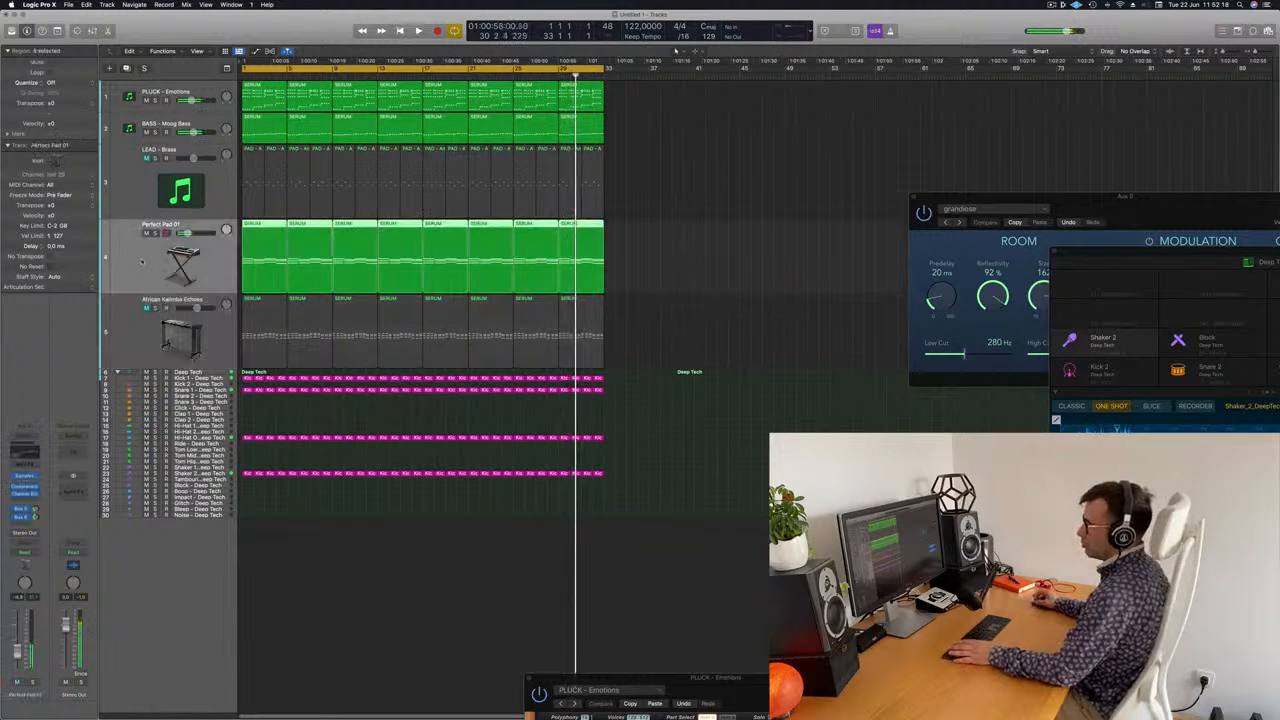
{"action": "key", "text": "Return"}
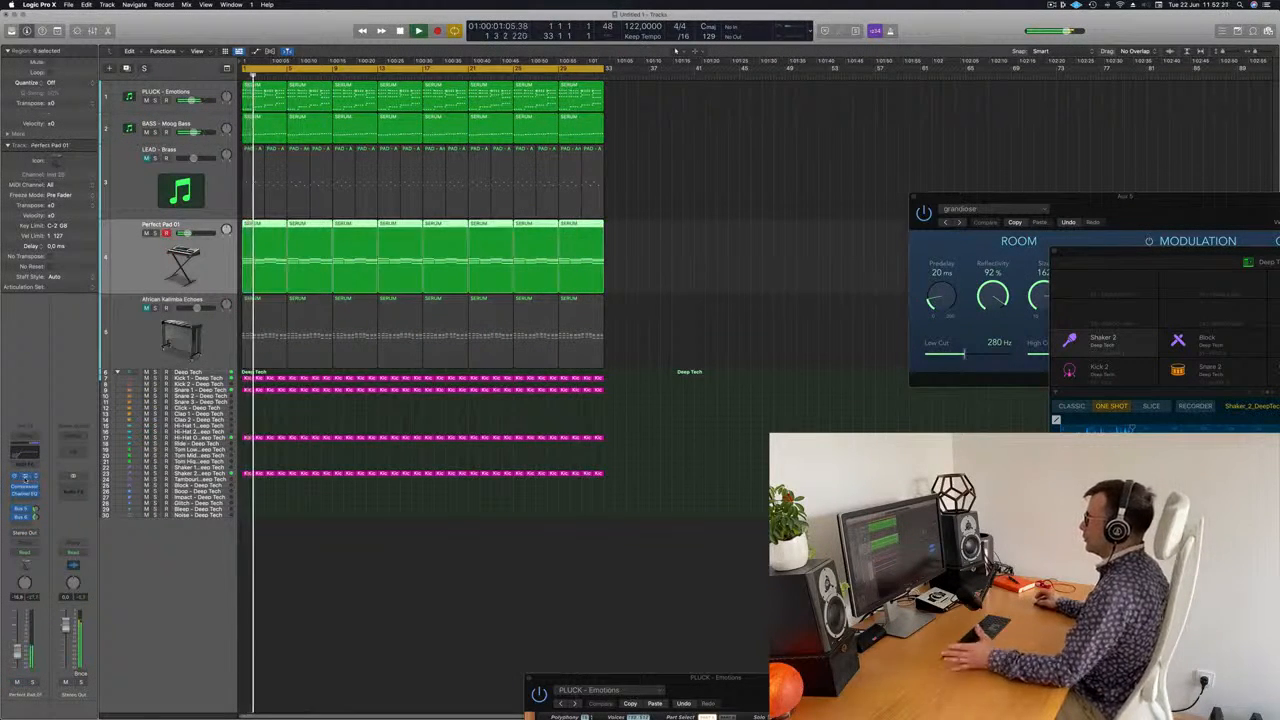
{"action": "left_click", "coordinate": [25, 477]}
{"action": "left_click_drag", "start_coordinate": [834, 129], "coordinate": [894, 92]}
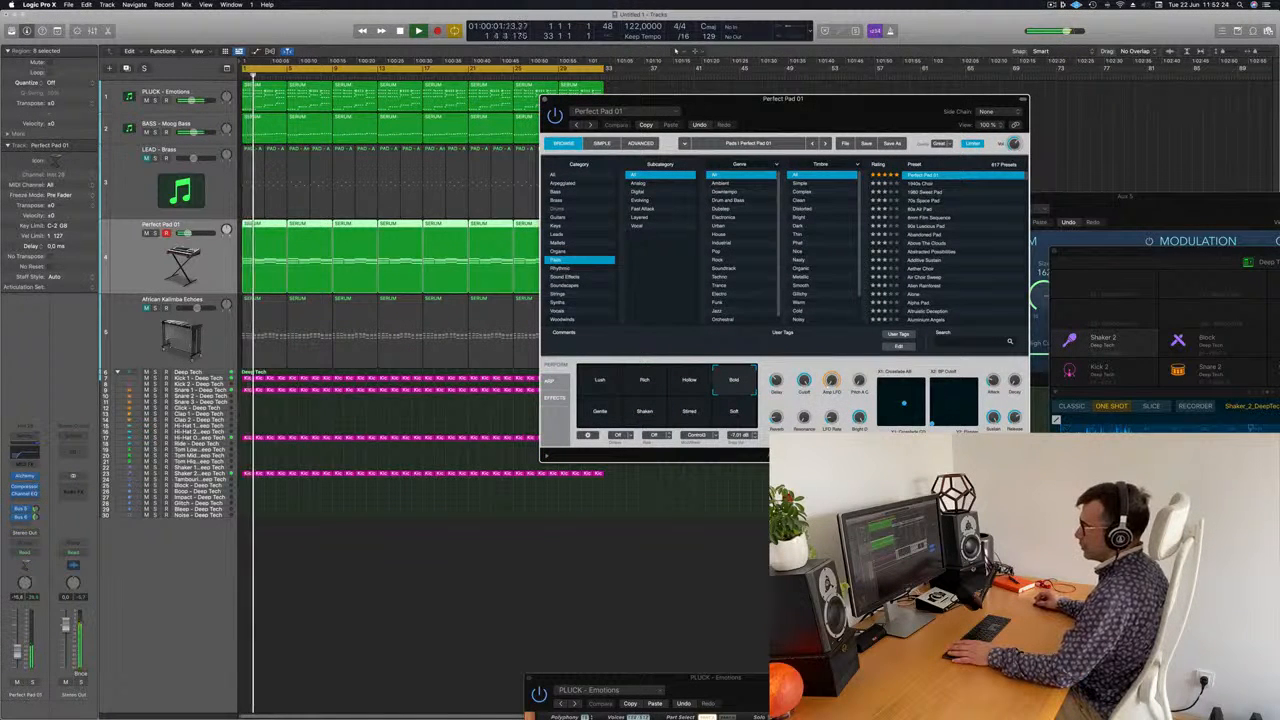
{"action": "left_click", "coordinate": [30, 553]}
{"action": "left_click", "coordinate": [22, 560]}
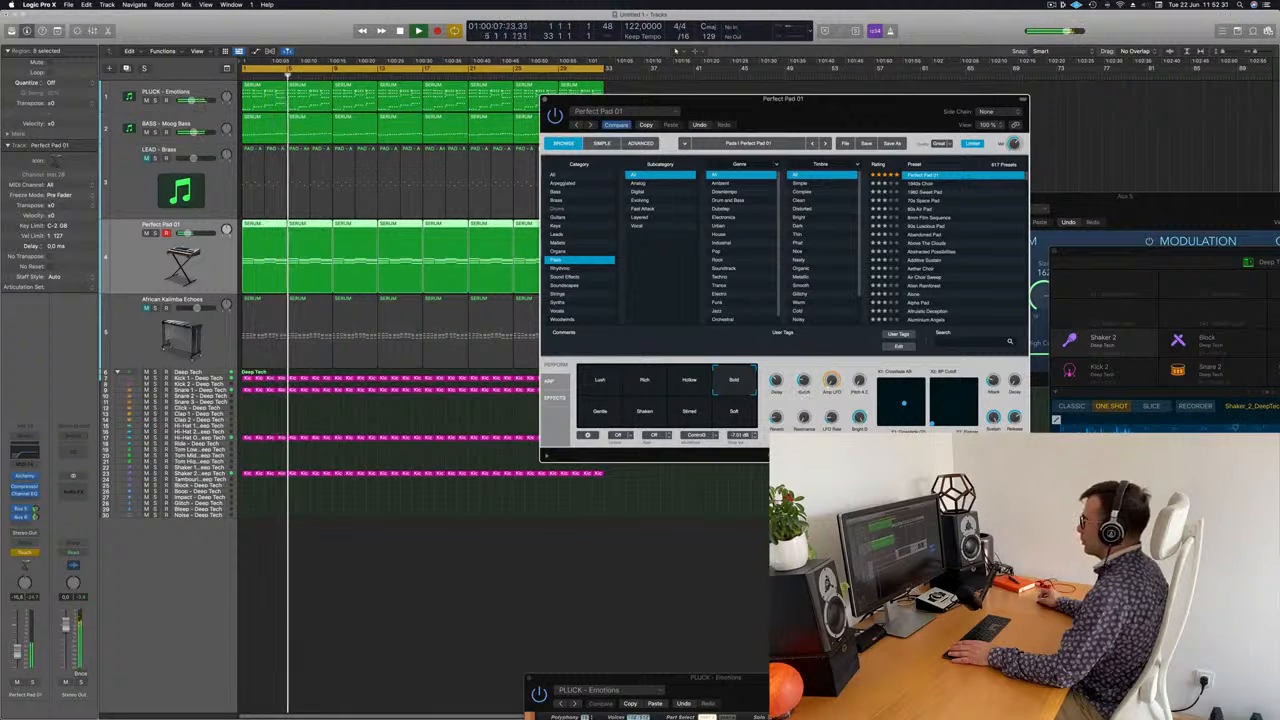
{"action": "key", "text": "Return"}
{"action": "key", "text": "super+w"}
{"action": "key", "text": "Return"}
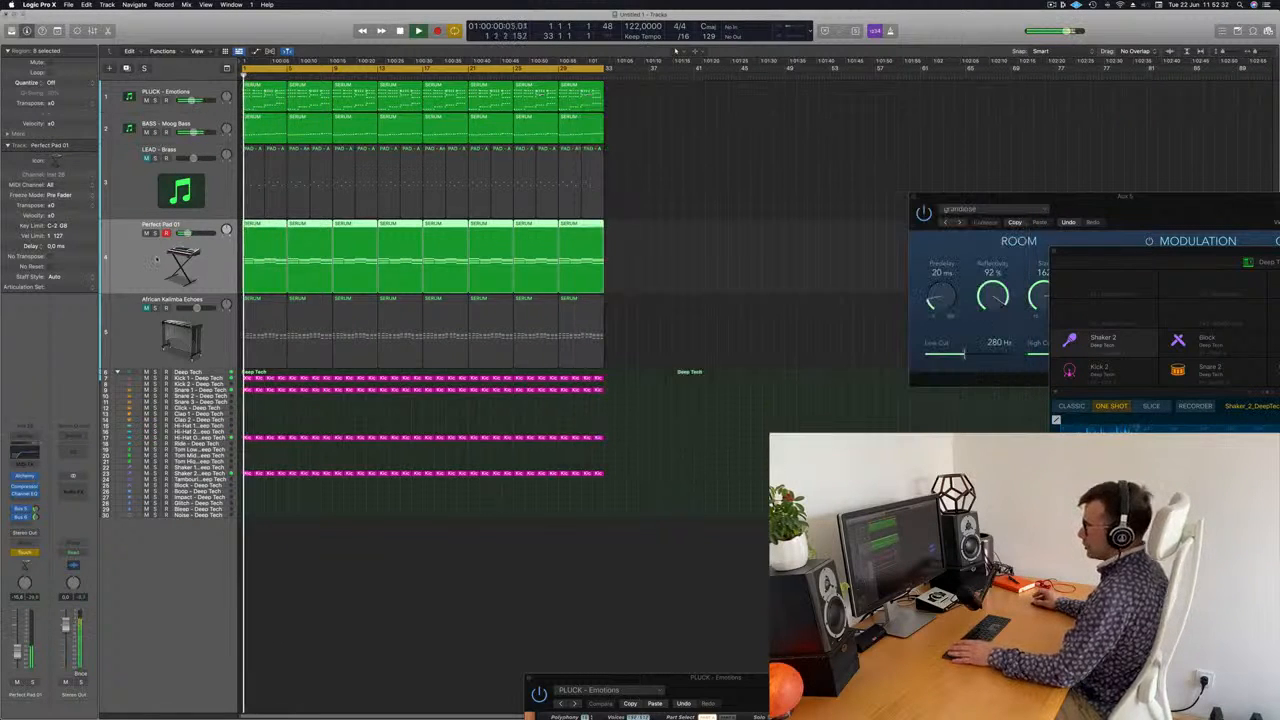
Show track automation, set the Perfect Pad 01 track to Read mode and display its Alchemy Cutoff lane
{"action": "key", "text": "a"}
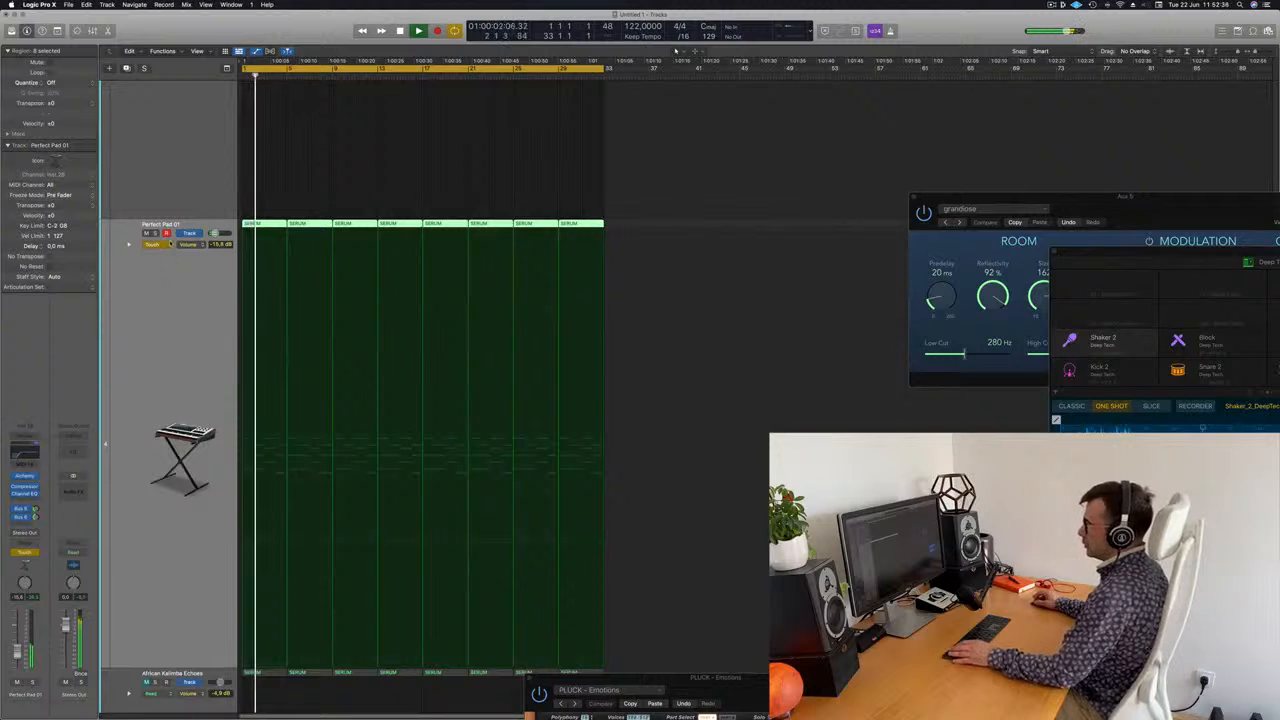
{"action": "left_click", "coordinate": [153, 244]}
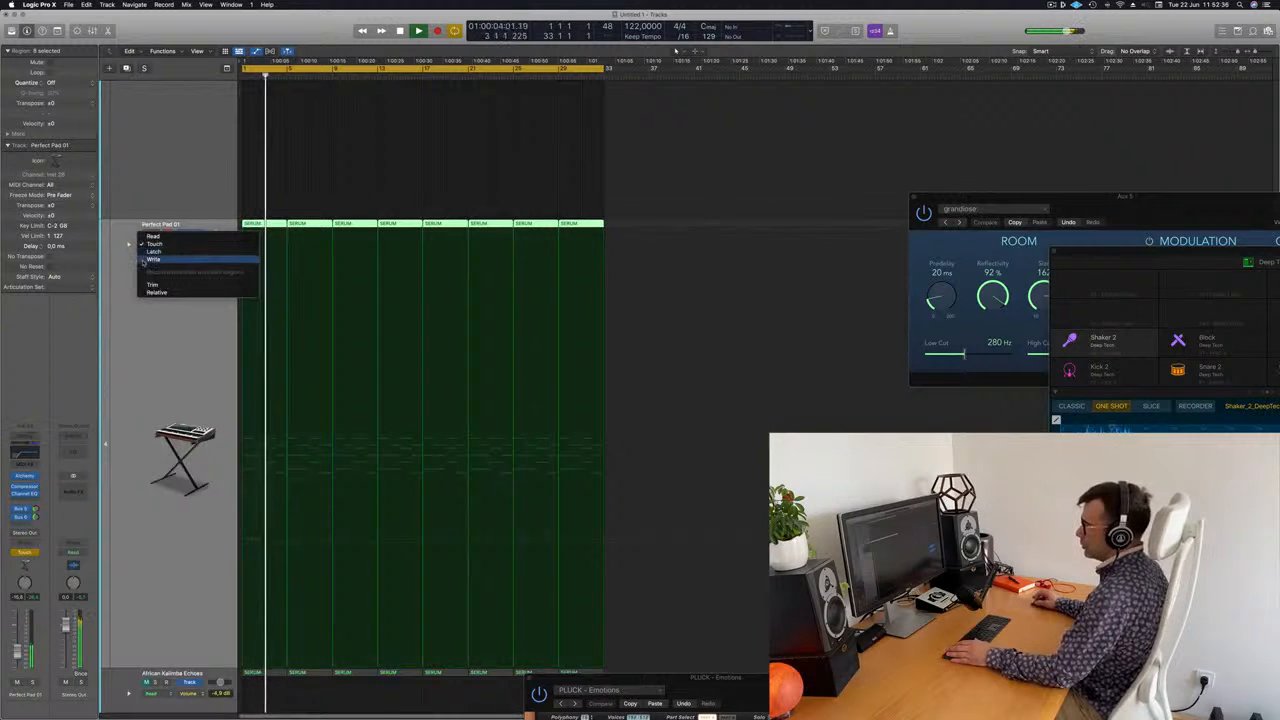
{"action": "left_click", "coordinate": [165, 244]}
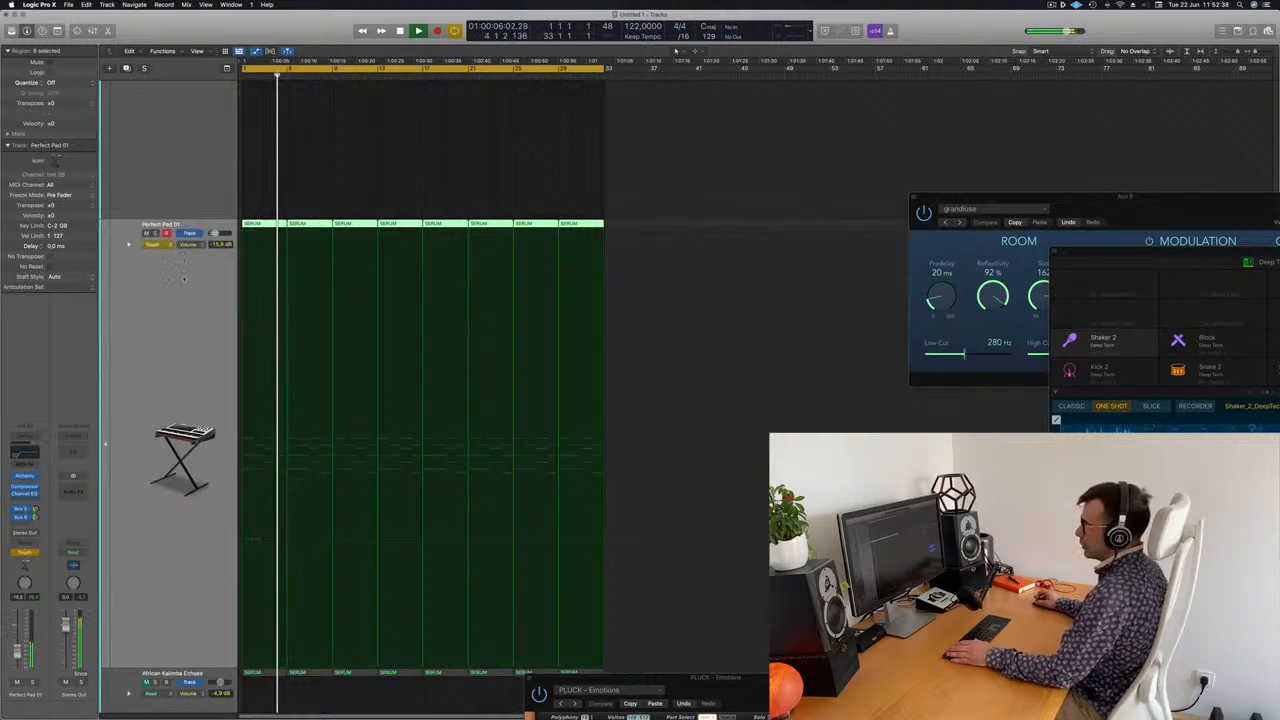
{"action": "left_click", "coordinate": [153, 243]}
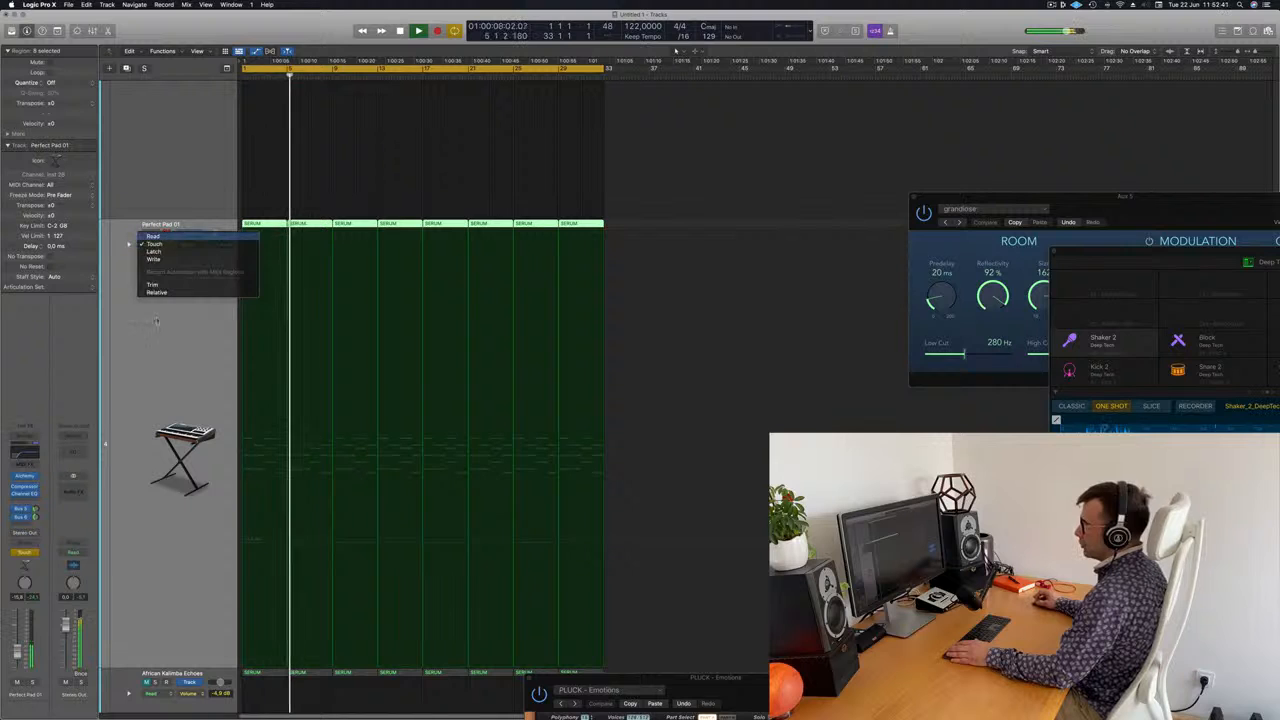
{"action": "left_click", "coordinate": [158, 238]}
{"action": "left_click", "coordinate": [190, 244]}
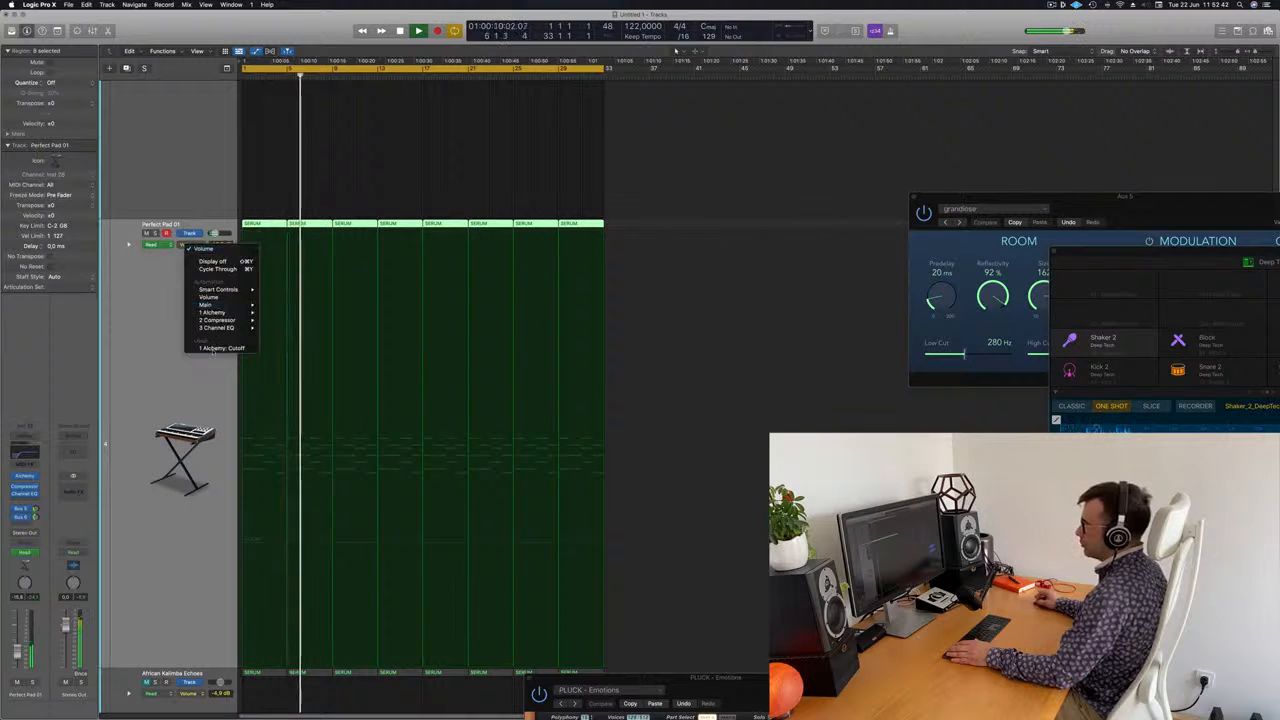
{"action": "left_click", "coordinate": [216, 348]}
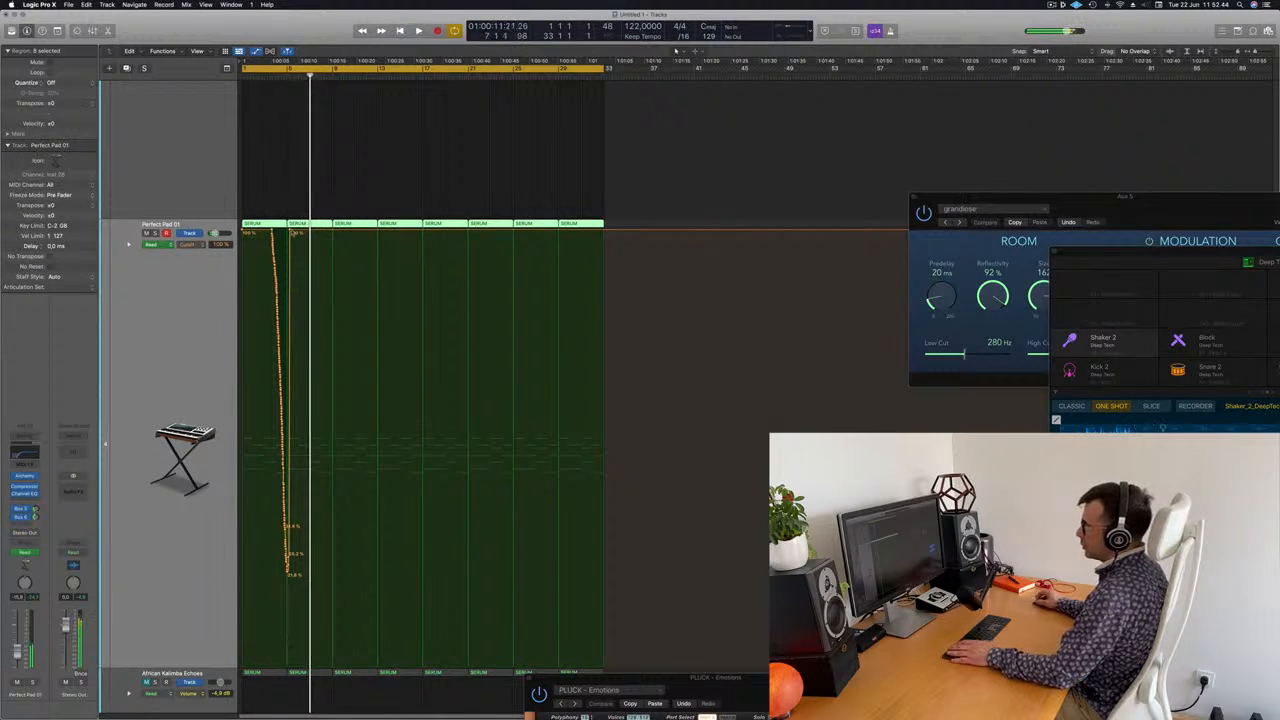
Replace the recorded Perfect Pad 01 cutoff movement with a ramp from about 33.6% at bar 1 to 100% at bar 9, and restart playback
{"action": "key", "text": "Return"}
{"action": "mouse_move", "coordinate": [292, 233]}
{"action": "left_mouse_down"}
{"action": "mouse_move", "coordinate": [243, 233]}
{"action": "mouse_move", "coordinate": [247, 499]}
{"action": "left_mouse_up"}
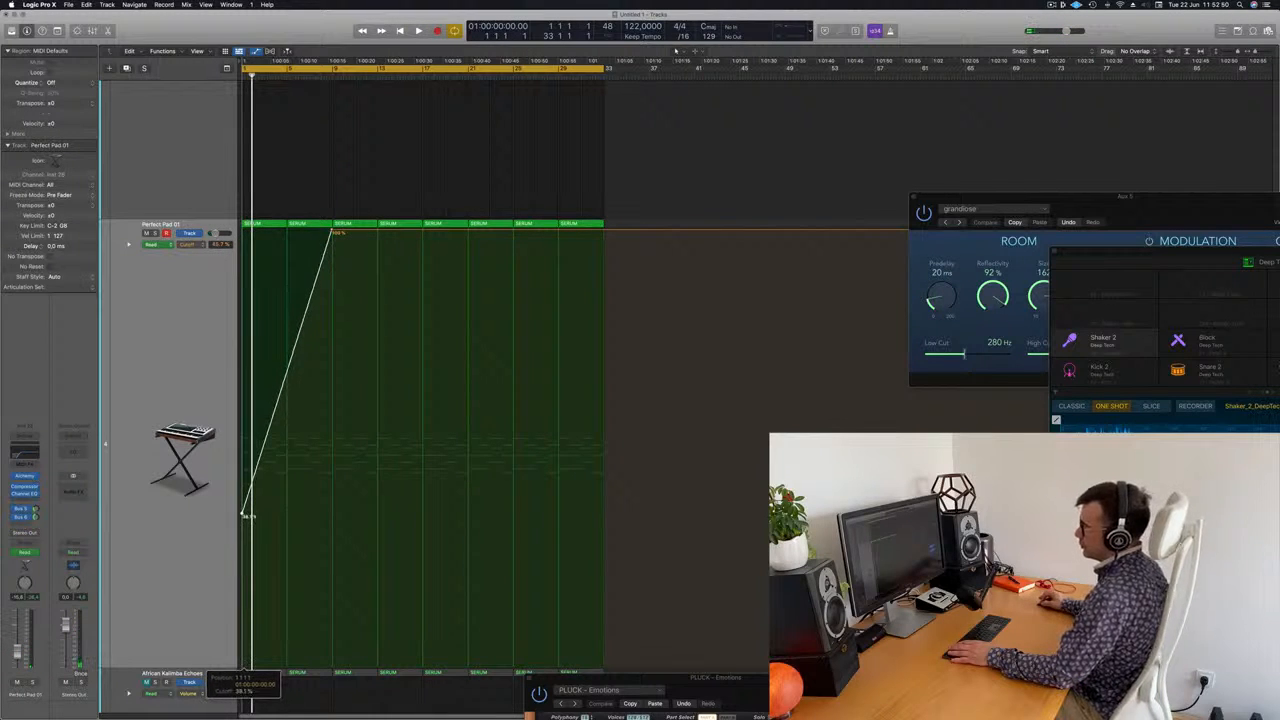
{"action": "key", "text": "space"}
{"action": "key", "text": "space"}
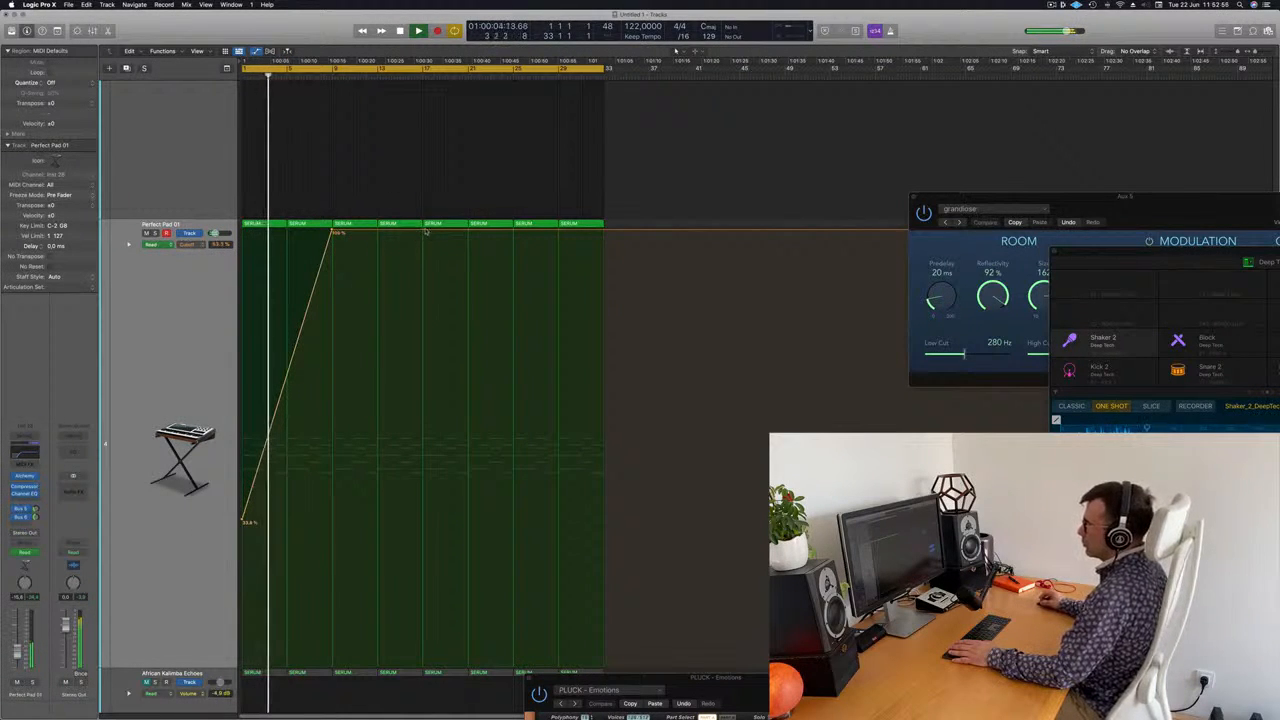
Bring the pad's cutoff curve down to about 33.3% at bar 17 and add a point of about 33.1% at bar 25
{"action": "left_click_drag", "start_coordinate": [423, 231], "coordinate": [423, 522]}
{"action": "left_click", "coordinate": [514, 523]}
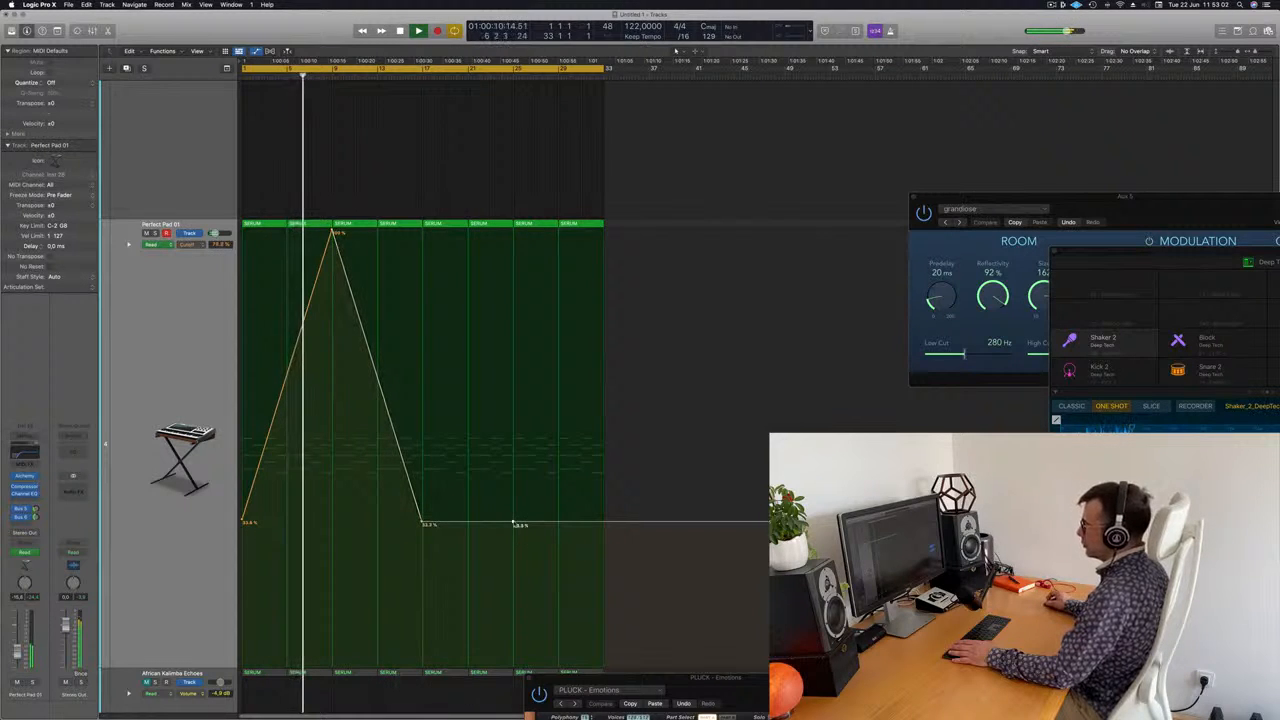
{"action": "mouse_move", "coordinate": [514, 524]}
{"action": "left_mouse_down"}
{"action": "mouse_move", "coordinate": [537, 277]}
{"action": "mouse_move", "coordinate": [512, 522]}
{"action": "left_mouse_up"}
Repeat all regions of the 32-bar arrangement once after bar 33, including the pad's cutoff automation
{"action": "key", "text": "super+Up"}
{"action": "scroll", "coordinate": [456, 339], "scroll_direction": "up", "scroll_amount": 10}
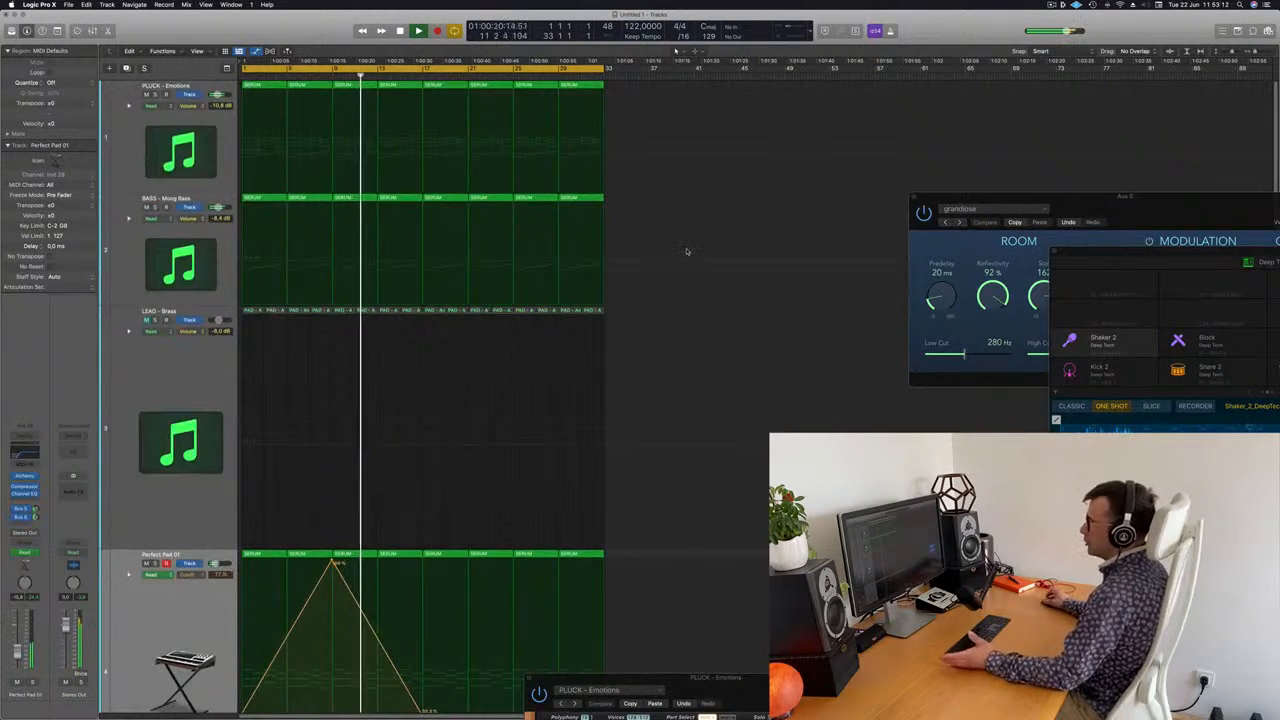
{"action": "scroll", "coordinate": [699, 275], "scroll_direction": "down", "scroll_amount": 5}
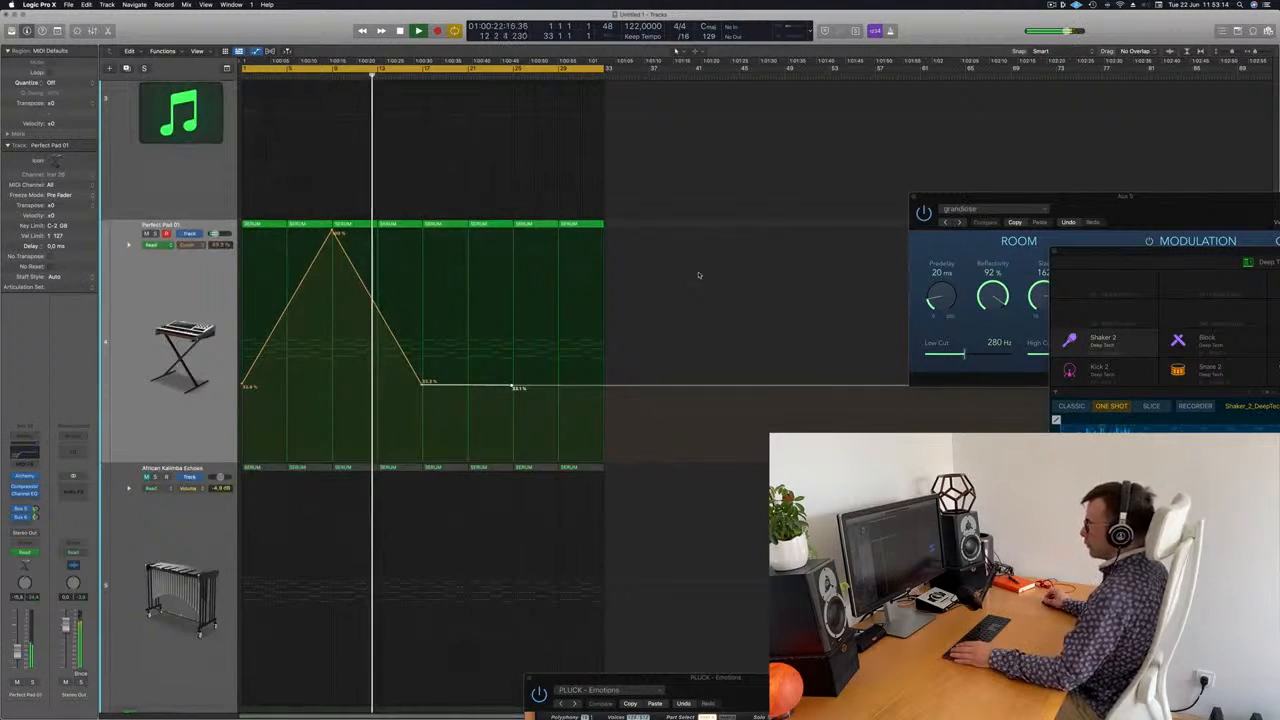
{"action": "scroll", "coordinate": [699, 275], "scroll_direction": "down", "scroll_amount": 2}
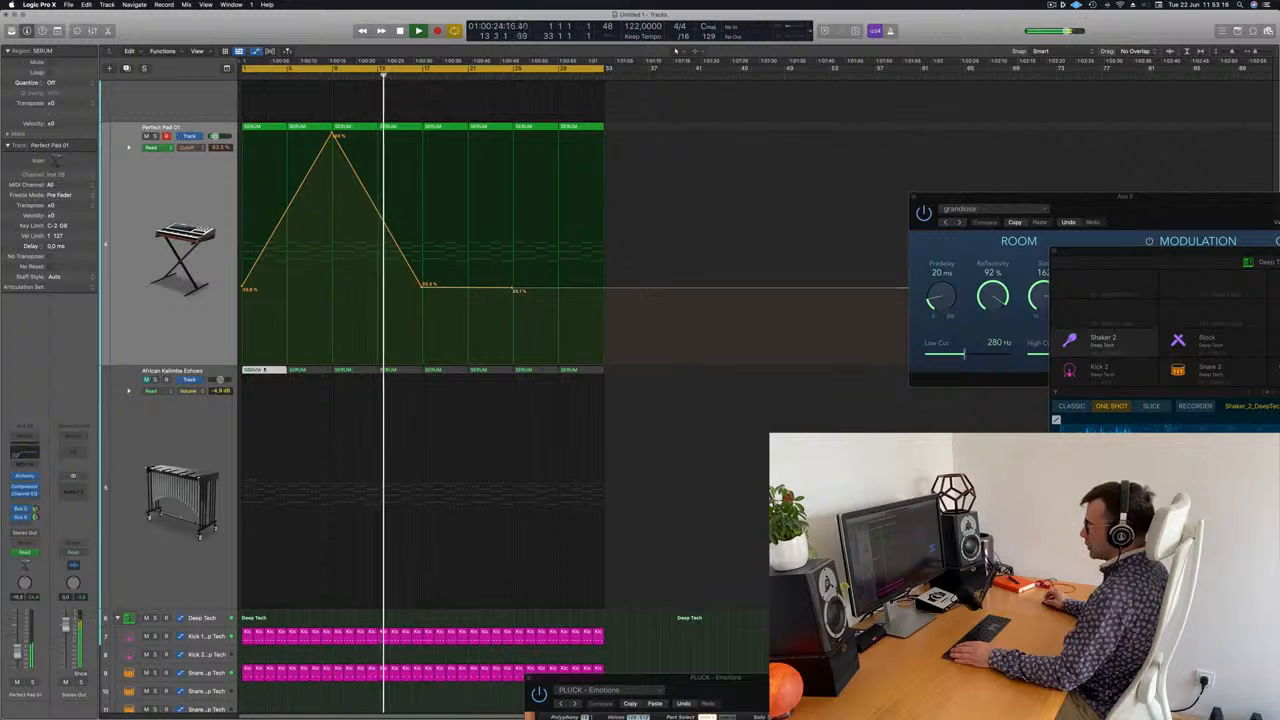
{"action": "scroll", "coordinate": [632, 259], "scroll_direction": "up", "scroll_amount": 7}
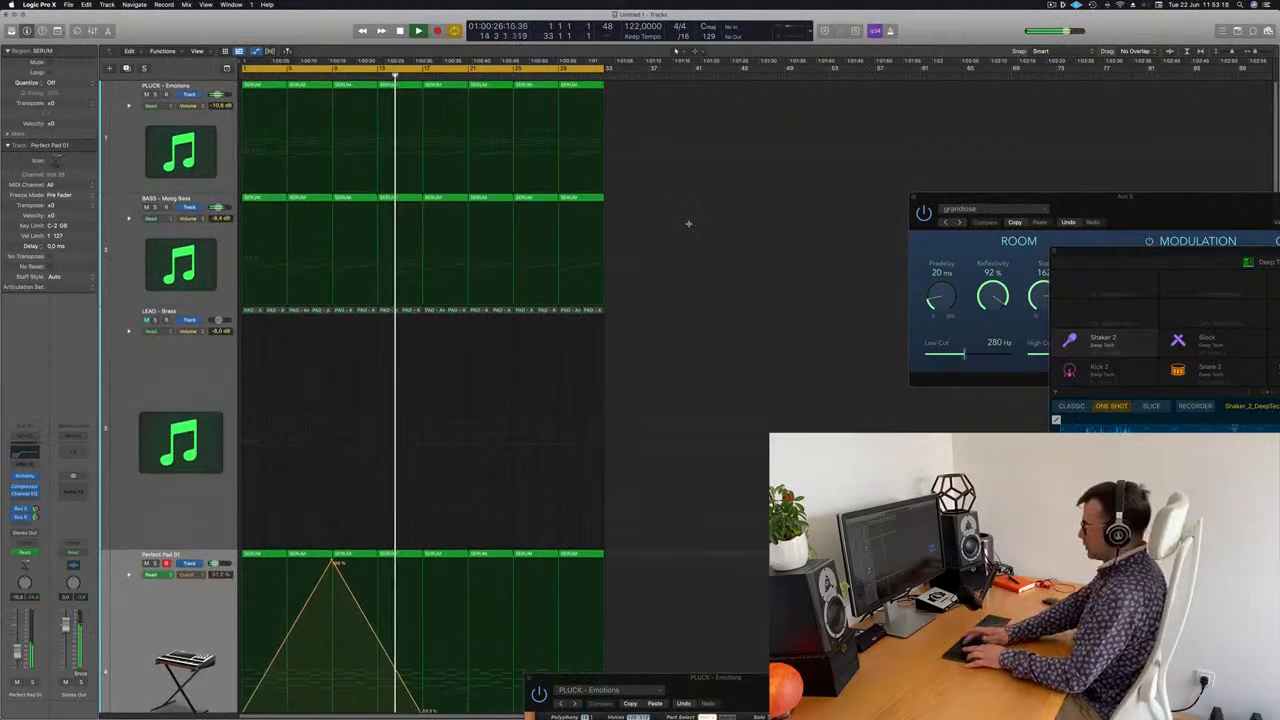
{"action": "key", "text": "super+r"}
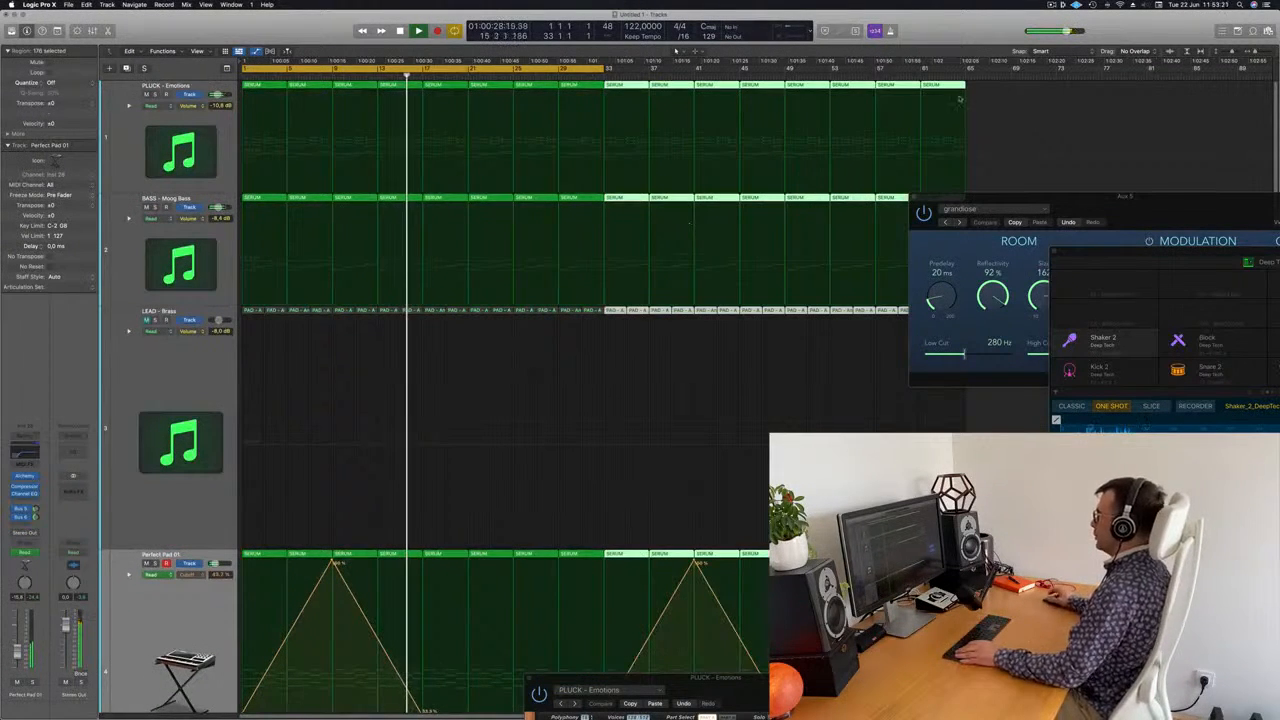
Fit all tracks of the extended arrangement in view and restart playback from the beginning
{"action": "scroll", "coordinate": [960, 98], "scroll_direction": "down", "scroll_amount": 1}
{"action": "scroll", "coordinate": [1226, 139], "scroll_direction": "left", "scroll_amount": 2}
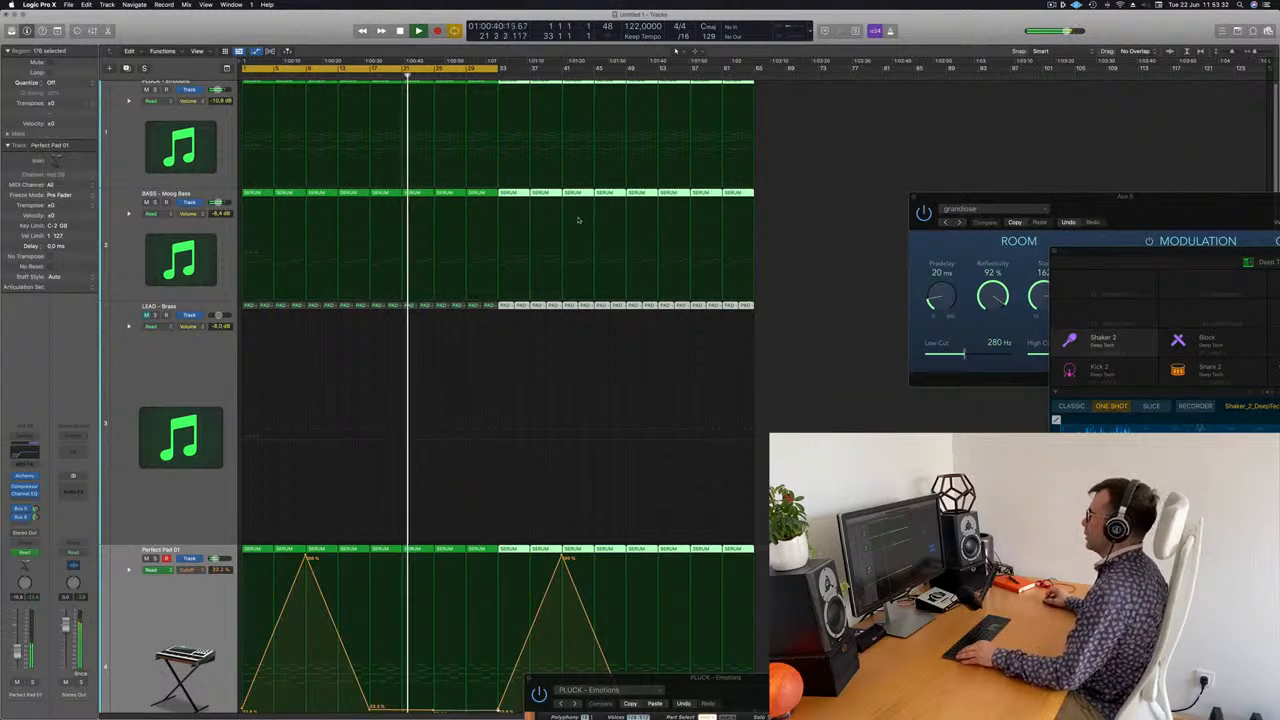
{"action": "scroll", "coordinate": [545, 232], "scroll_direction": "up", "scroll_amount": 1}
{"action": "scroll", "coordinate": [535, 234], "scroll_direction": "down", "scroll_amount": 5}
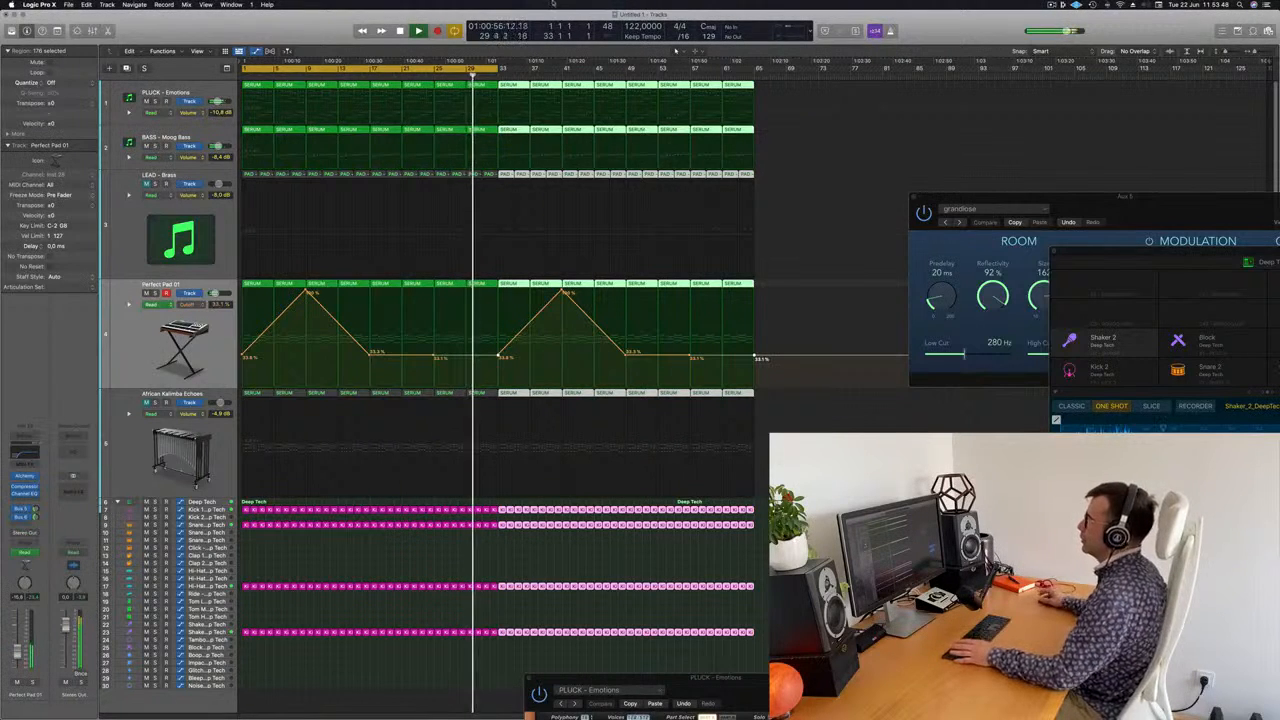
{"action": "key", "text": "space"}
{"action": "key", "text": "Return"}
{"action": "key", "text": "space"}
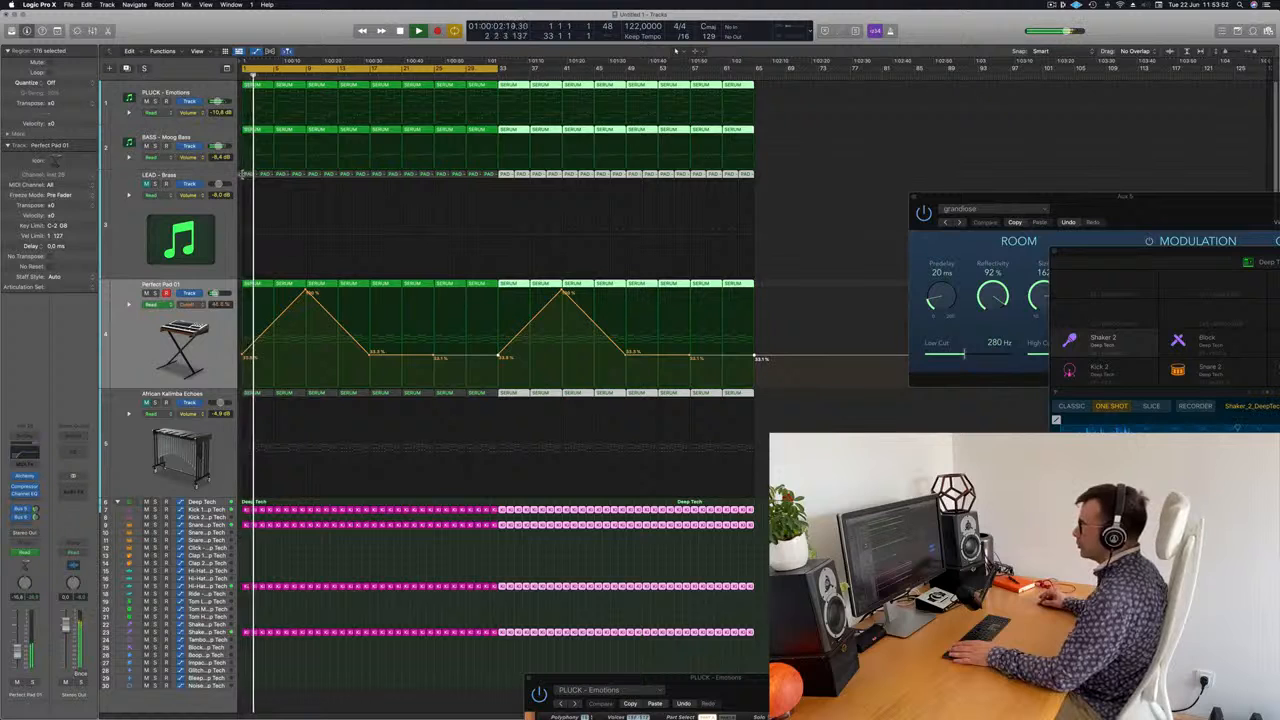
Select all regions in the arrangement, then color and name them by their tracks
{"action": "left_click_drag", "start_coordinate": [243, 176], "coordinate": [467, 176]}
{"action": "key", "text": "super+a"}
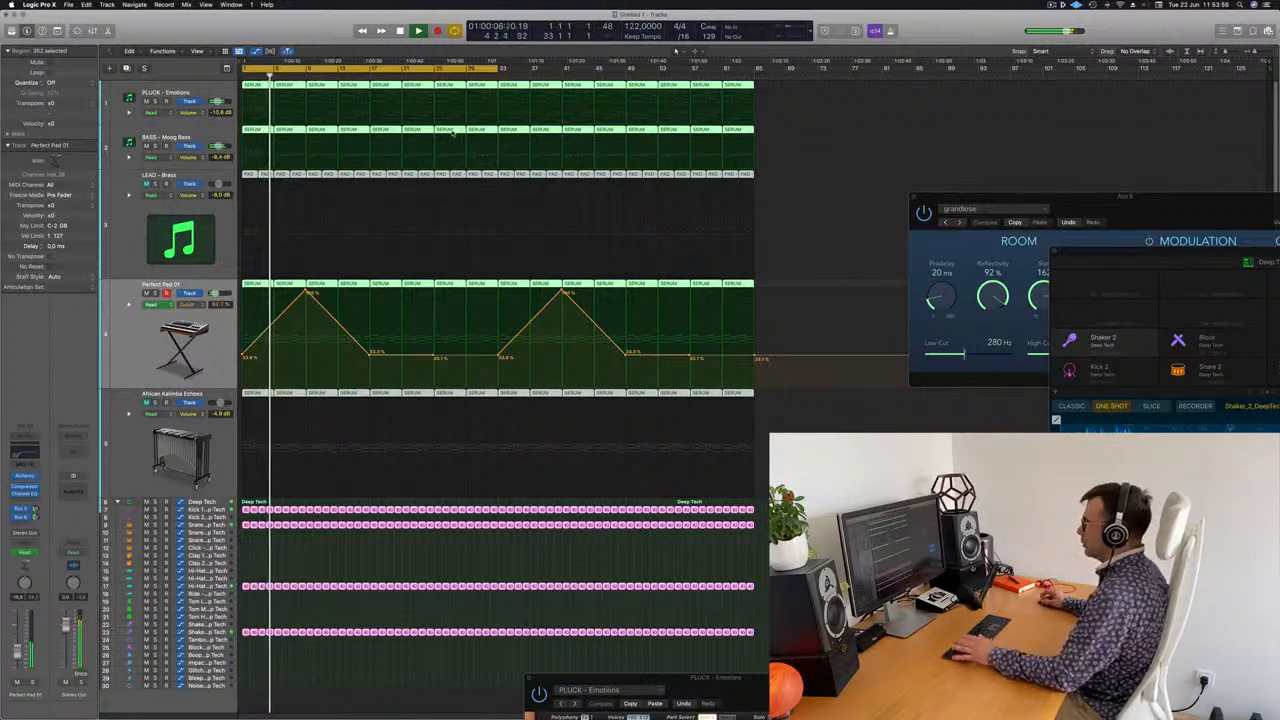
{"action": "right_click", "coordinate": [452, 131]}
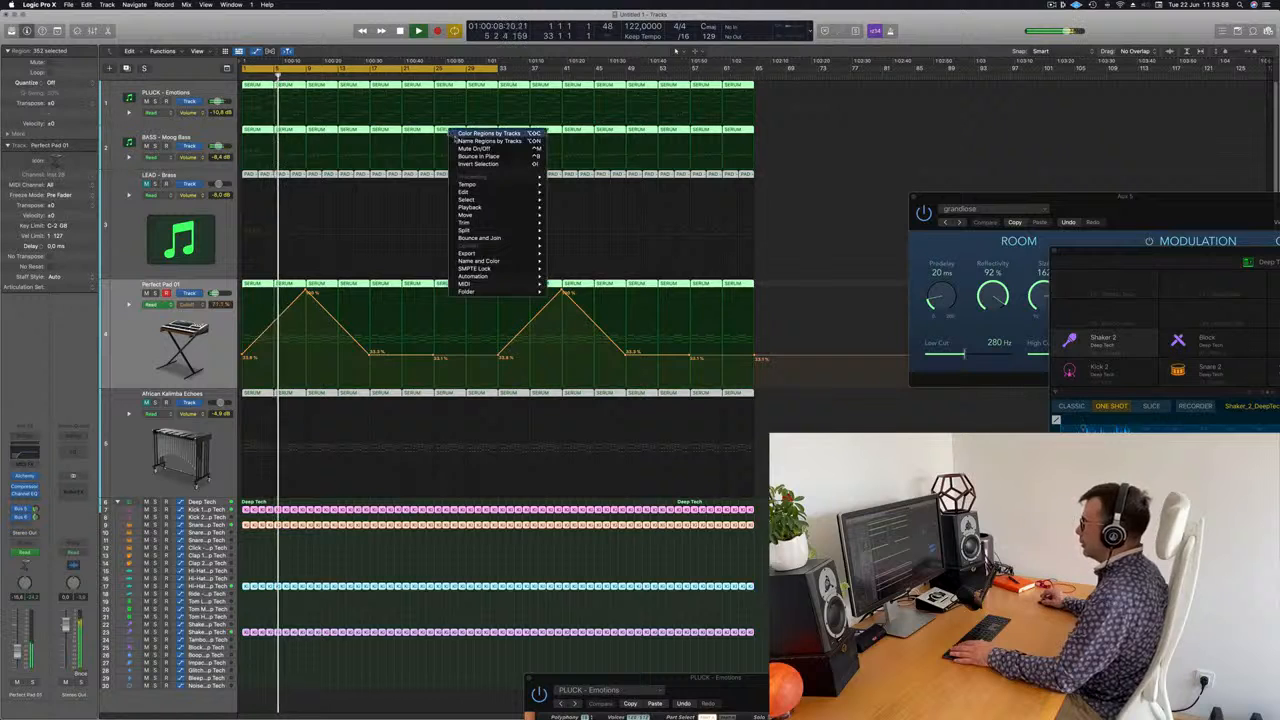
{"action": "left_click", "coordinate": [455, 141]}
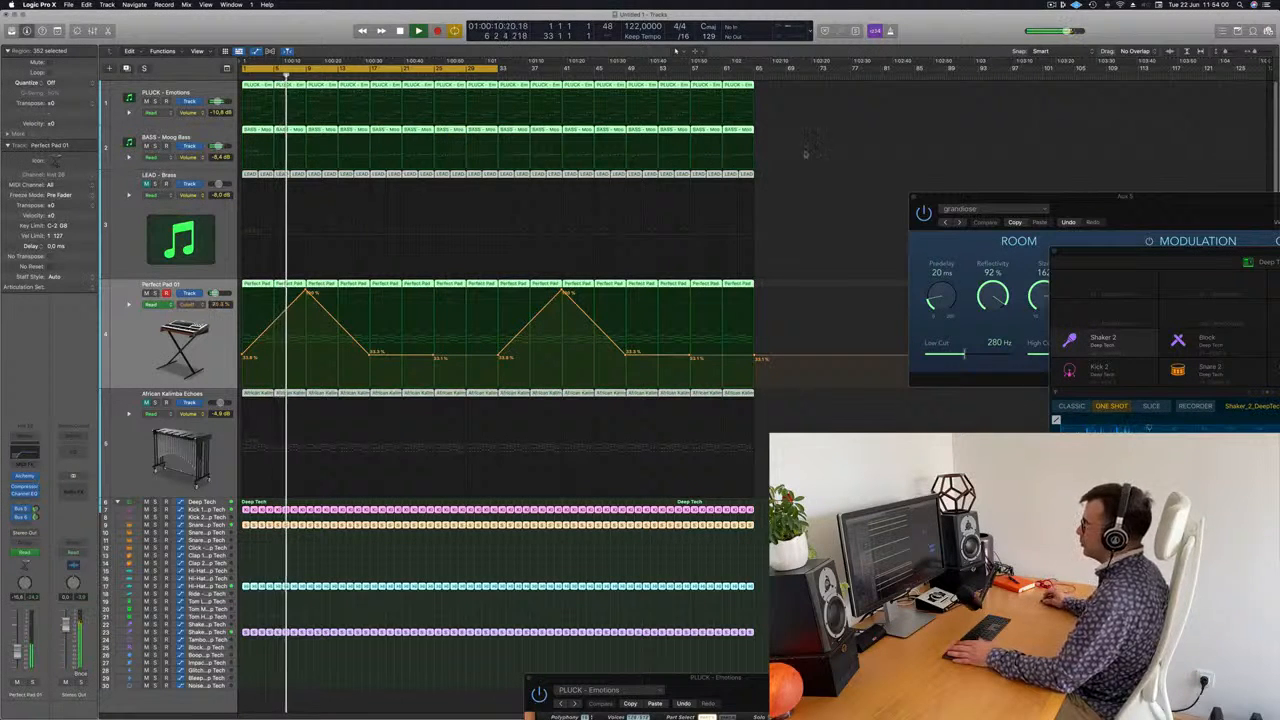
{"action": "left_click", "coordinate": [828, 134]}
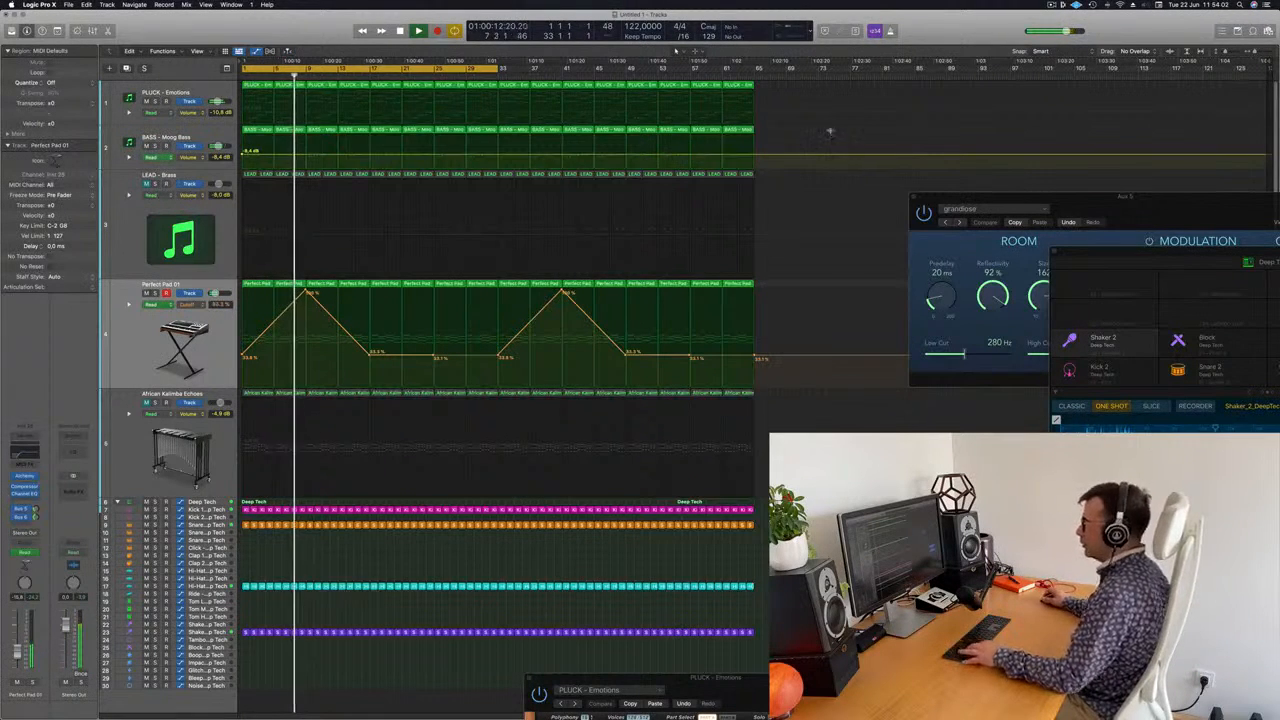
{"action": "left_click", "coordinate": [213, 135]}
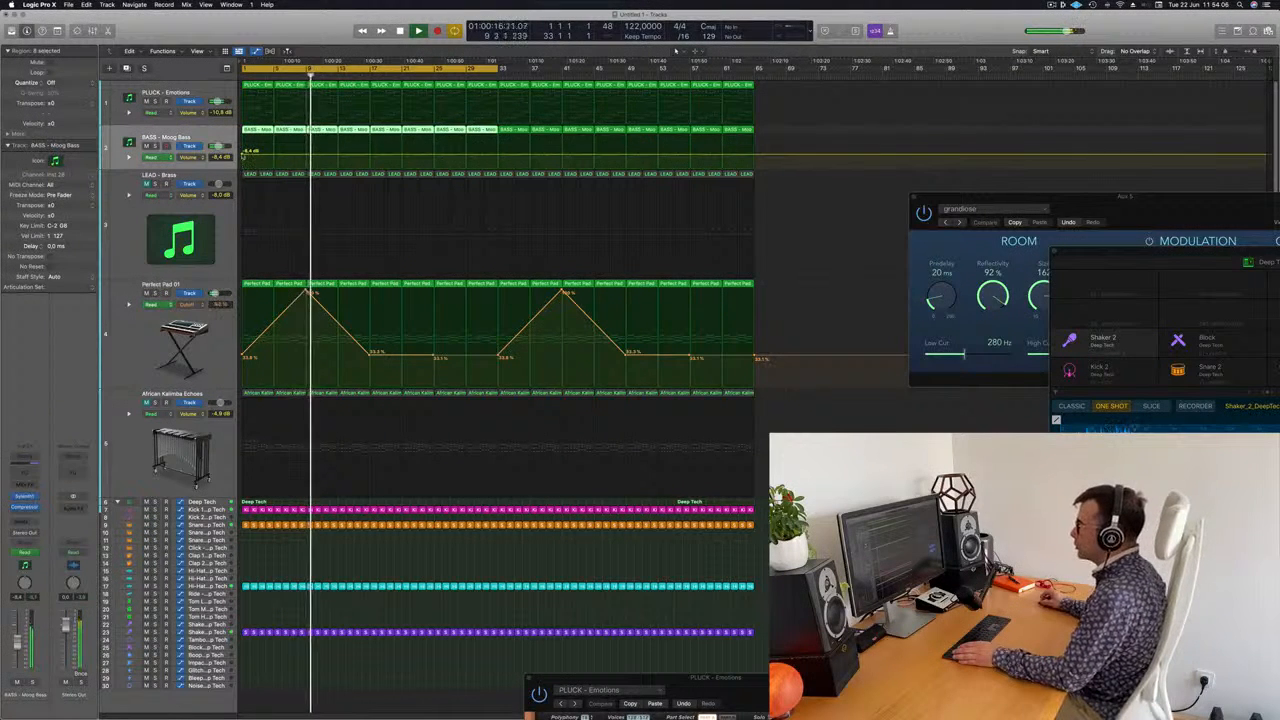
{"action": "key", "text": "super+z"}
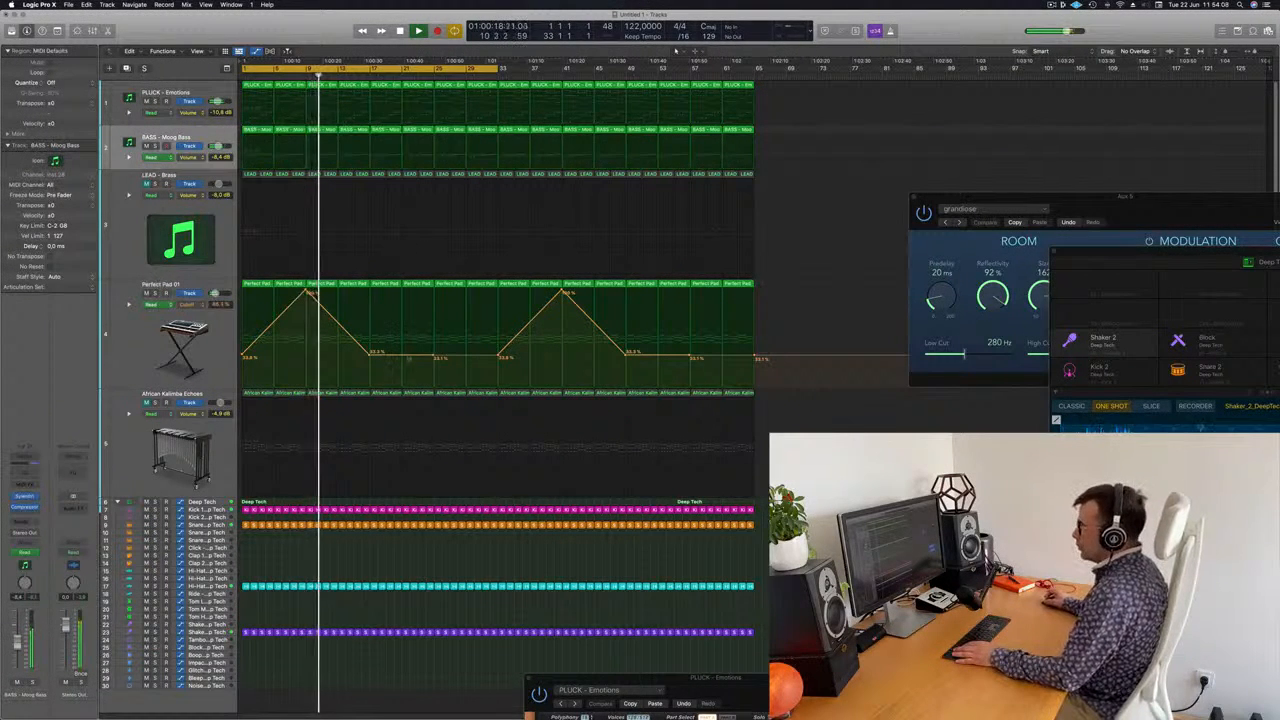
Delete the first four African Kalimba Echoes regions, covering bars 1 to 17, and unmute the track
{"action": "left_click_drag", "start_coordinate": [240, 395], "coordinate": [356, 397]}
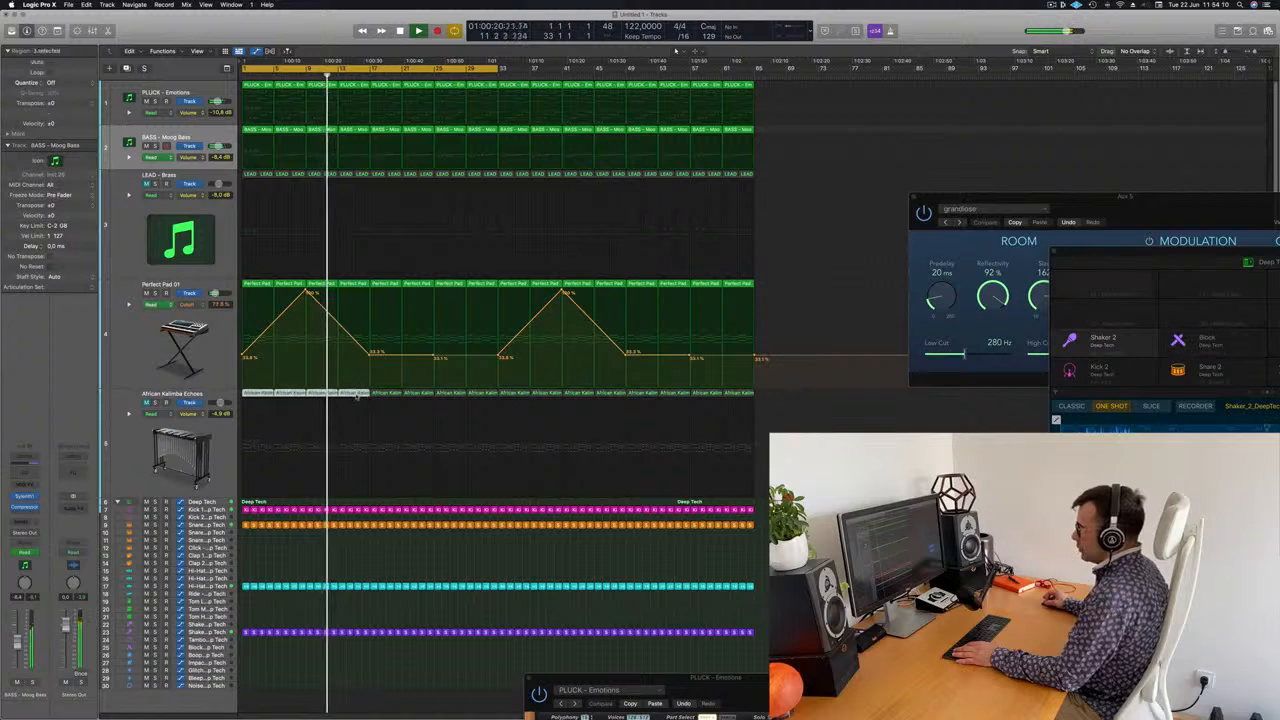
{"action": "key", "text": "Delete"}
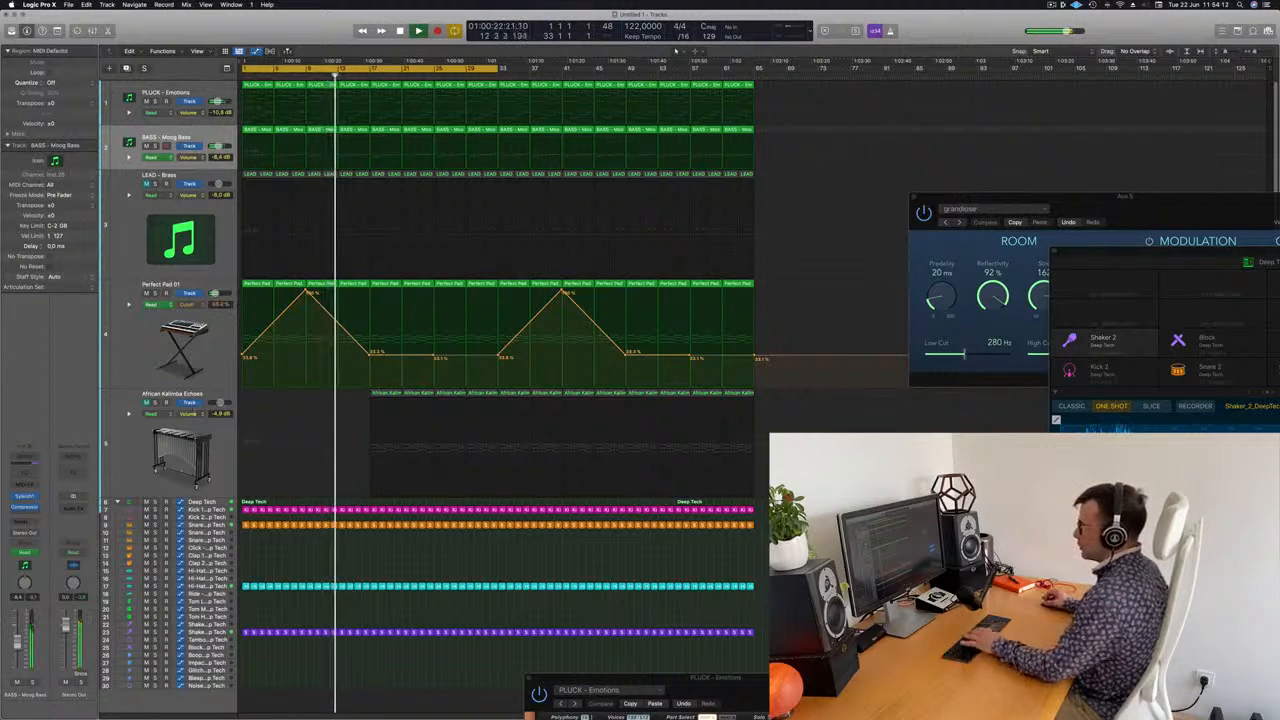
{"action": "left_click", "coordinate": [328, 451]}
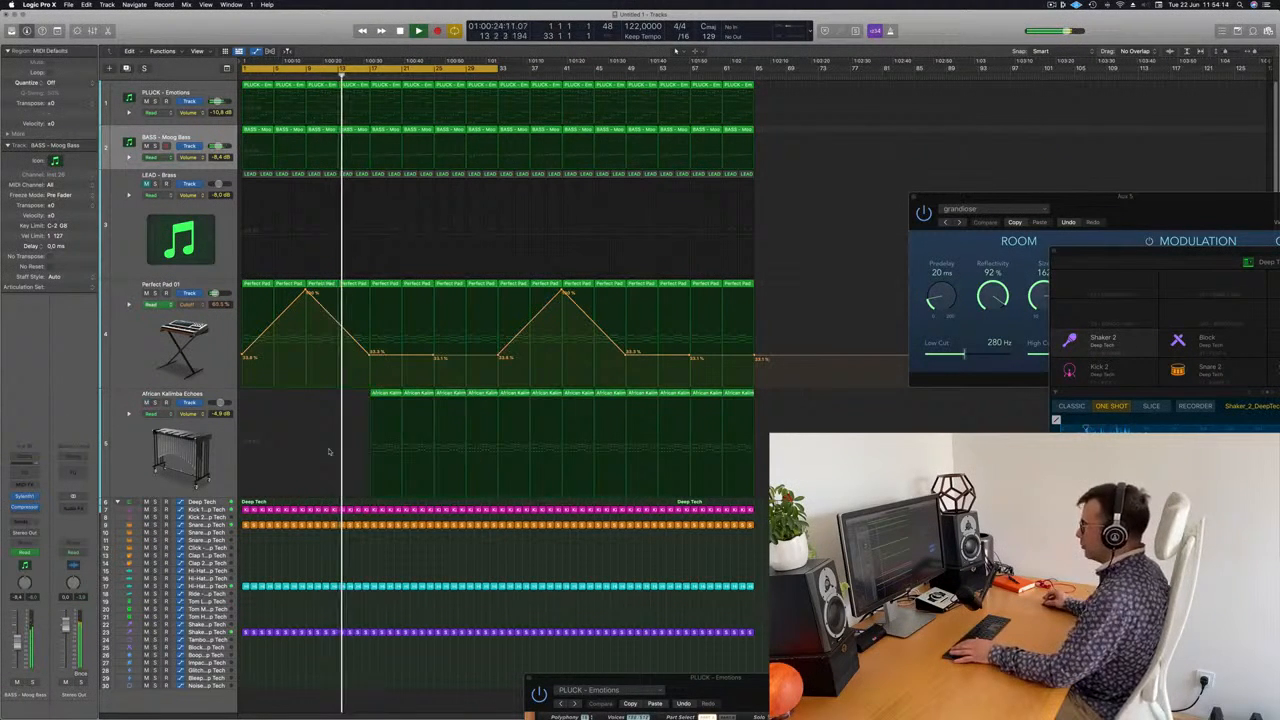
Delete the three African Kalimba Echoes regions between bars 33 and 45
{"action": "left_click", "coordinate": [506, 395]}
{"action": "key", "text": "Delete"}
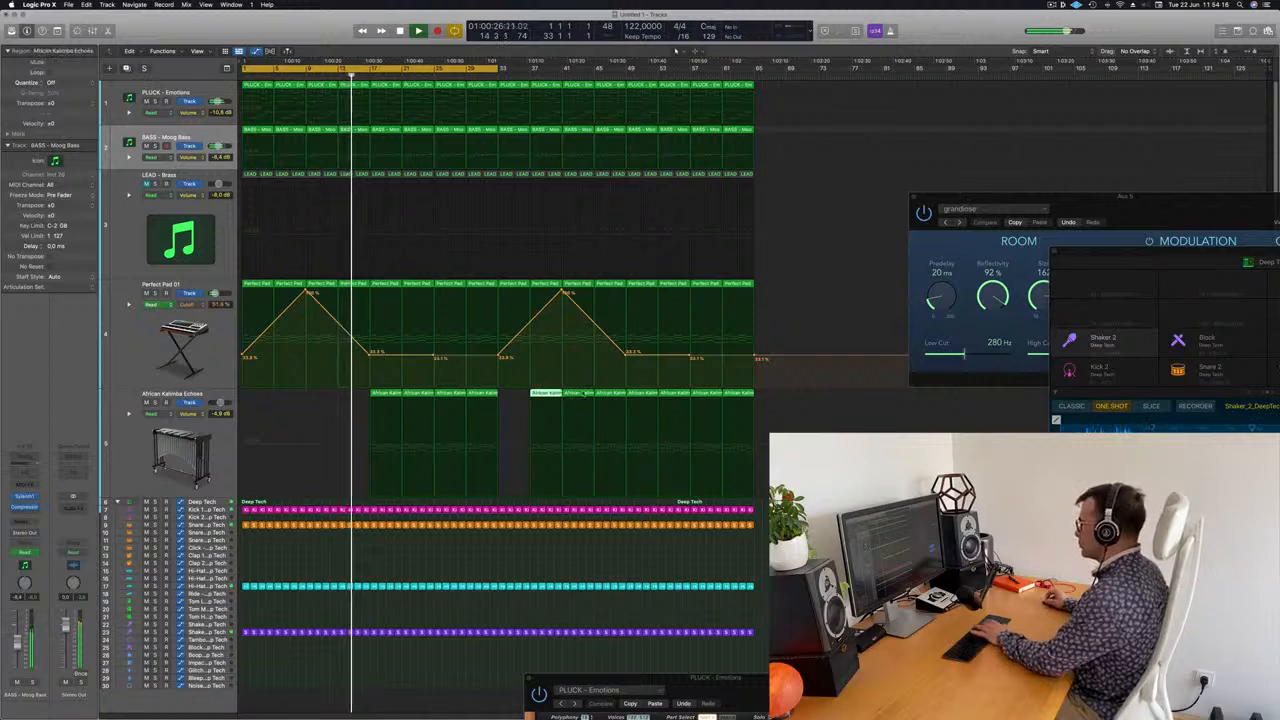
{"action": "key", "text": "Delete"}
{"action": "key", "text": "Delete"}
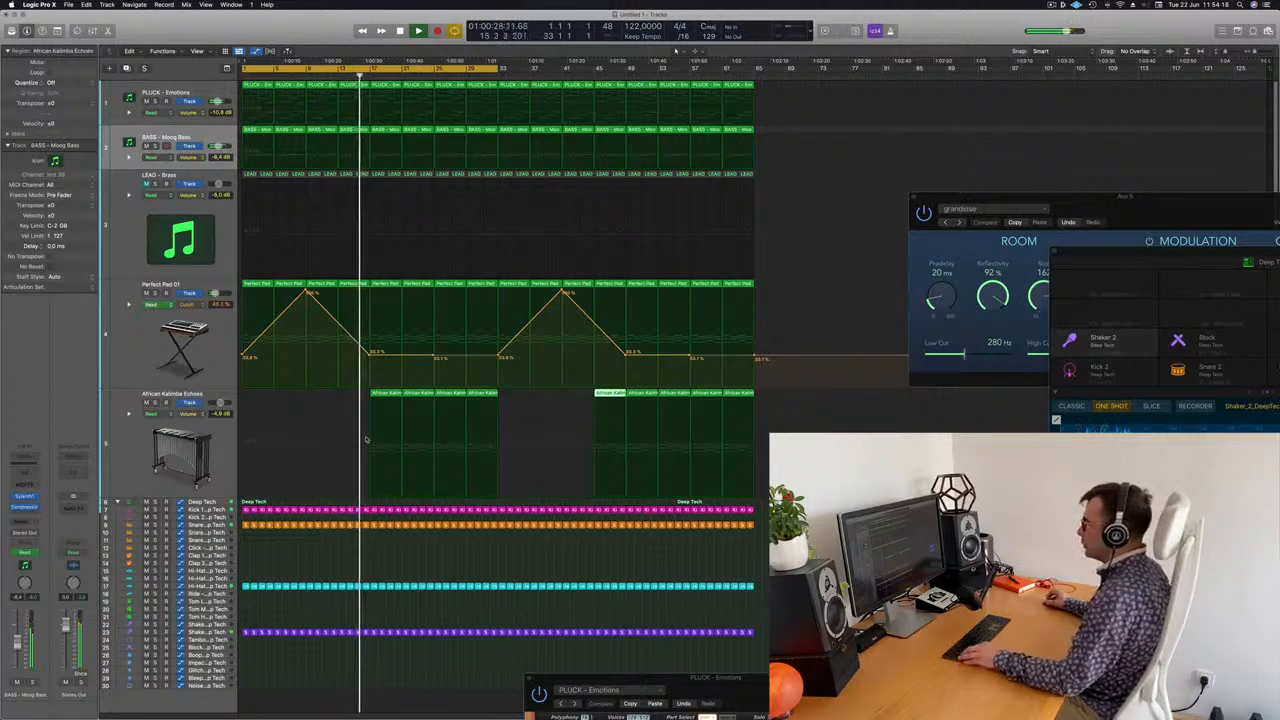
Play the arrangement from bar 11 to hear the lead-in to the kalimba entry
{"action": "scroll", "coordinate": [417, 476], "scroll_direction": "right", "scroll_amount": 5}
{"action": "scroll", "coordinate": [543, 466], "scroll_direction": "left", "scroll_amount": 5}
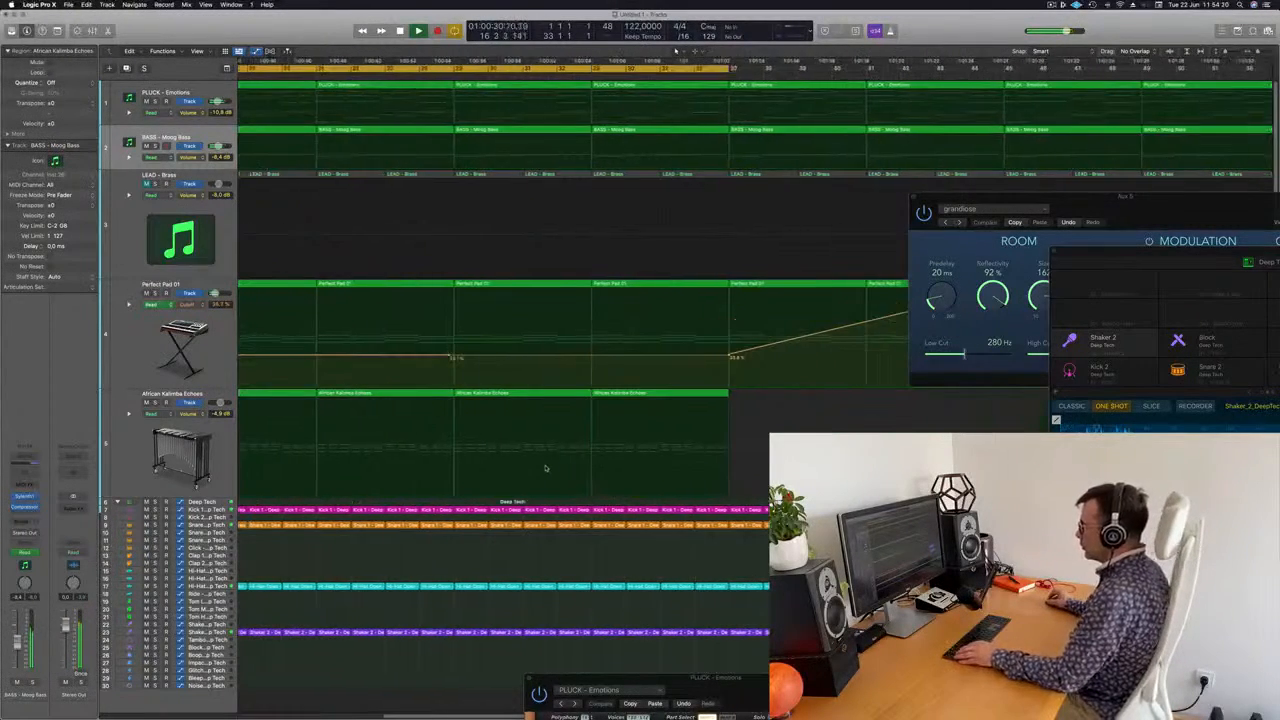
{"action": "scroll", "coordinate": [545, 468], "scroll_direction": "down", "scroll_amount": 3}
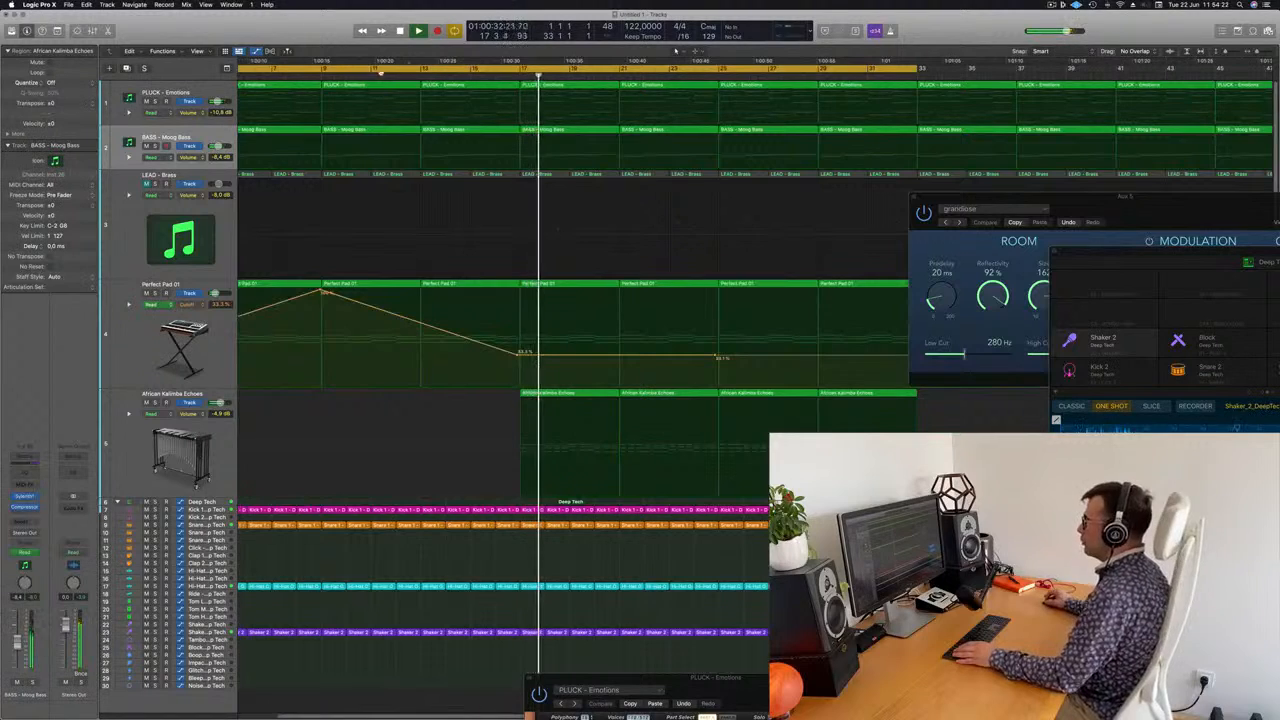
{"action": "left_click", "coordinate": [380, 73]}
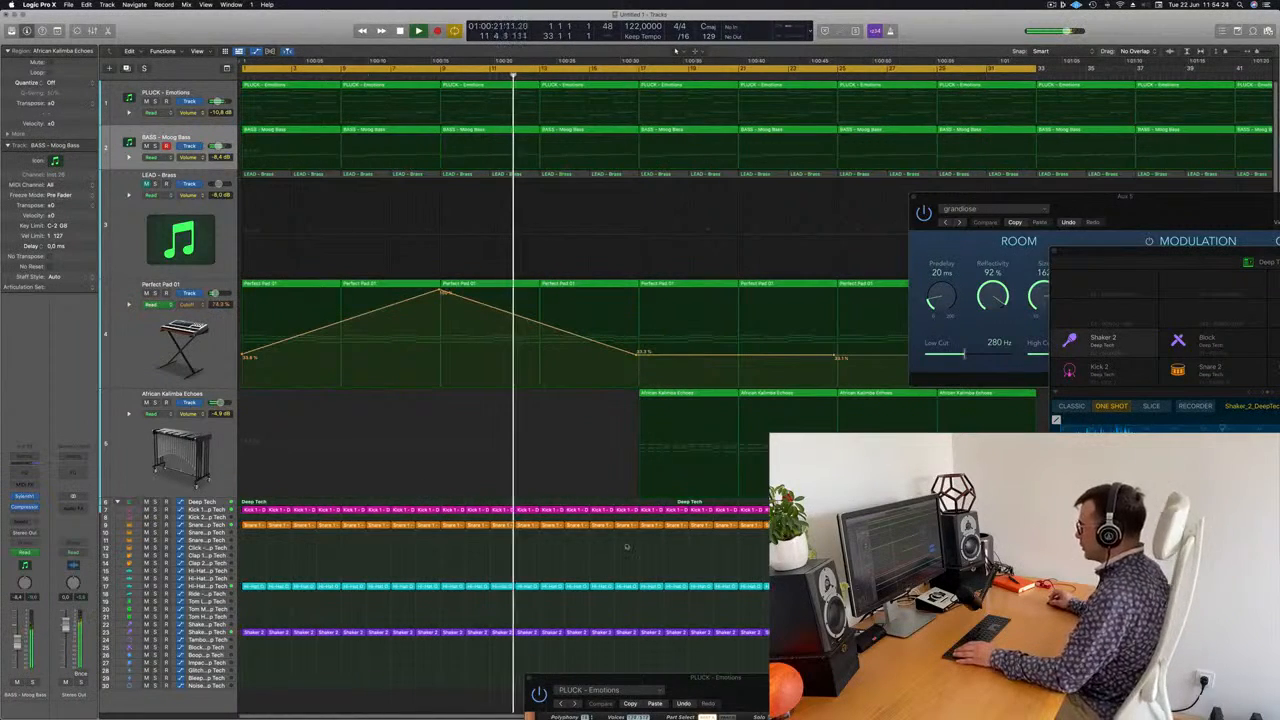
Delete the snare, hi-hat and shaker regions in bar 16 and remove the second half of the kick region there
{"action": "scroll", "coordinate": [626, 546], "scroll_direction": "down", "scroll_amount": 3}
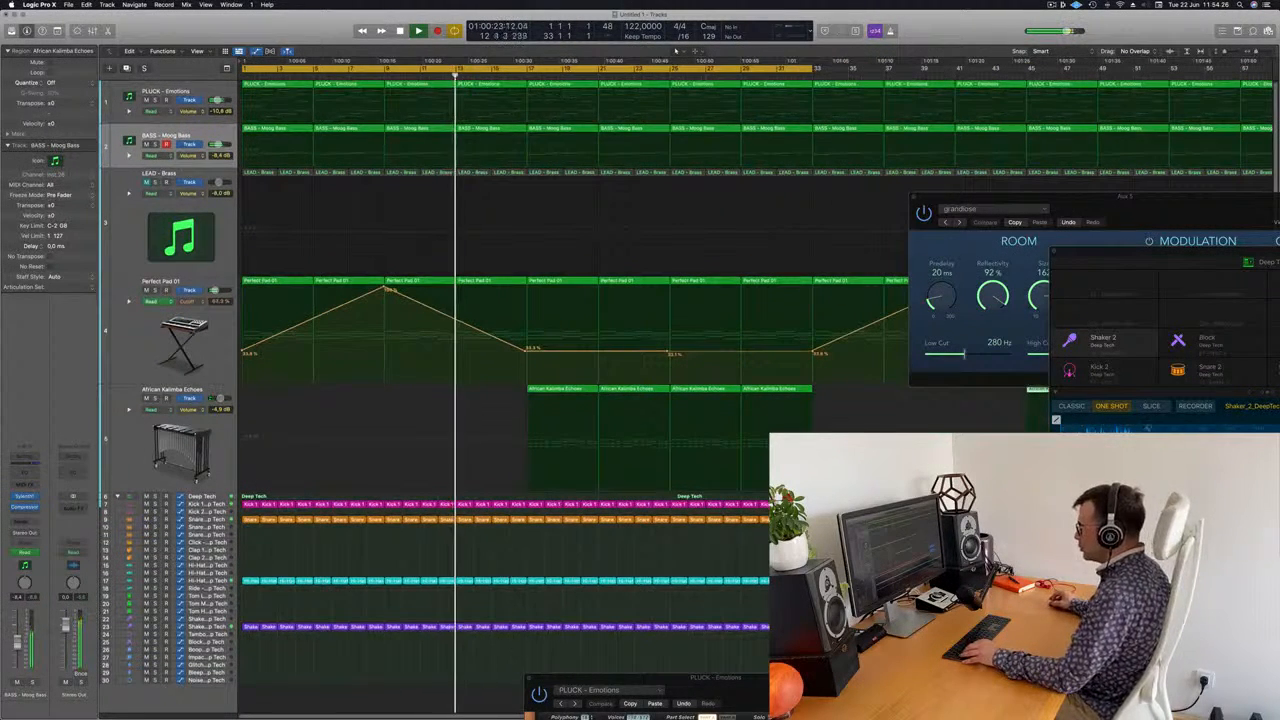
{"action": "left_click_drag", "start_coordinate": [514, 636], "coordinate": [520, 521]}
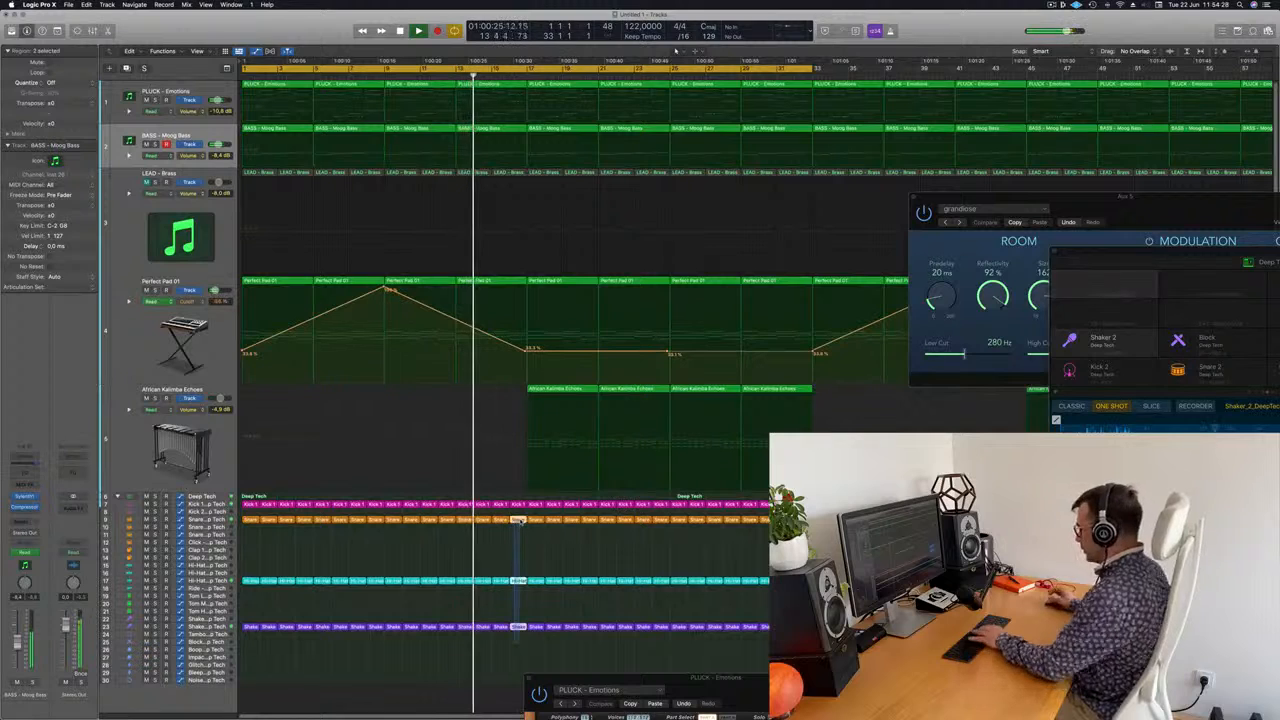
{"action": "key", "text": "BackSpace"}
{"action": "left_click", "coordinate": [517, 508], "text": "super"}
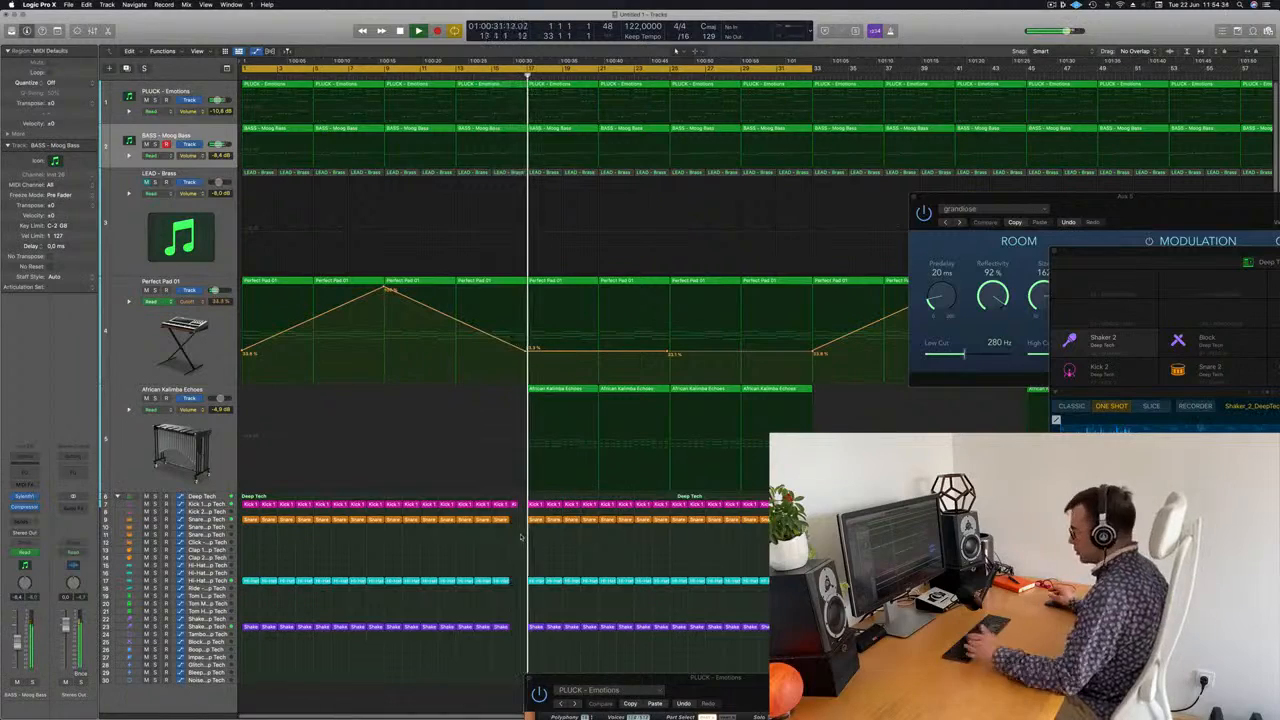
{"action": "scroll", "coordinate": [505, 543], "scroll_direction": "left", "scroll_amount": 5}
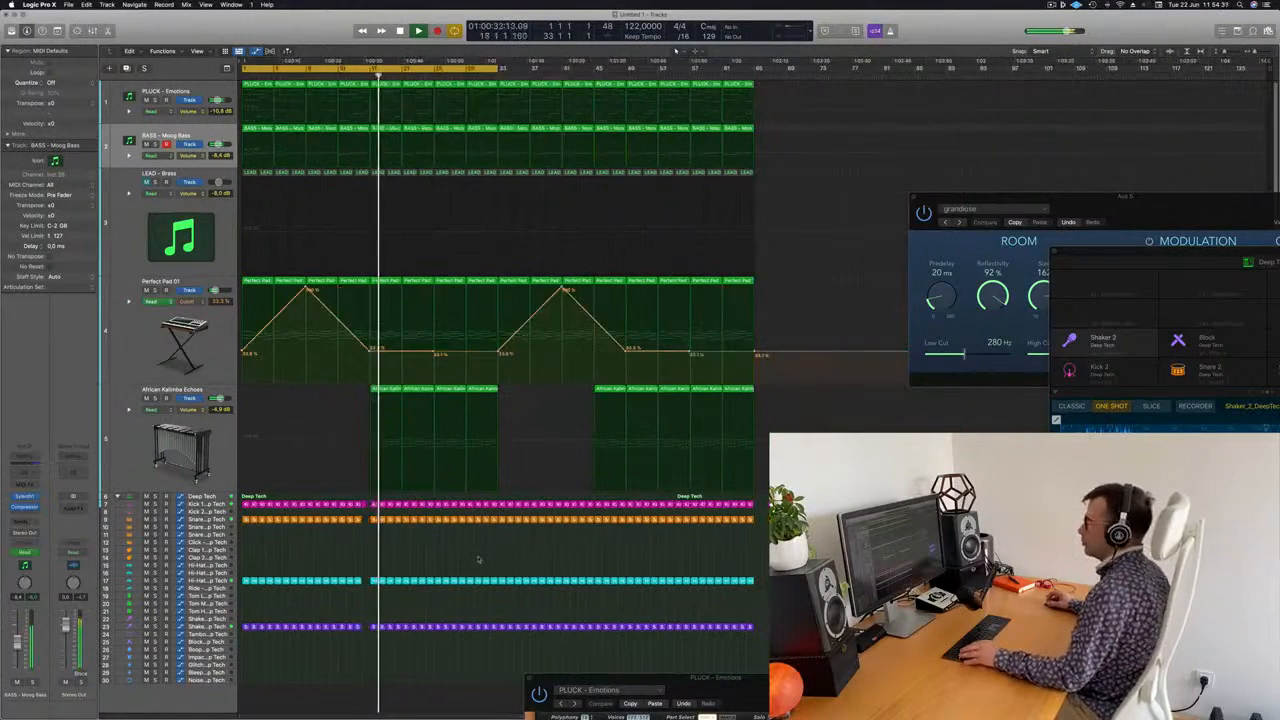
Lower the African Kalimba Echoes volume to about -6.2 dB and extend the cycle range to end at bar 65
{"action": "left_click", "coordinate": [196, 446]}
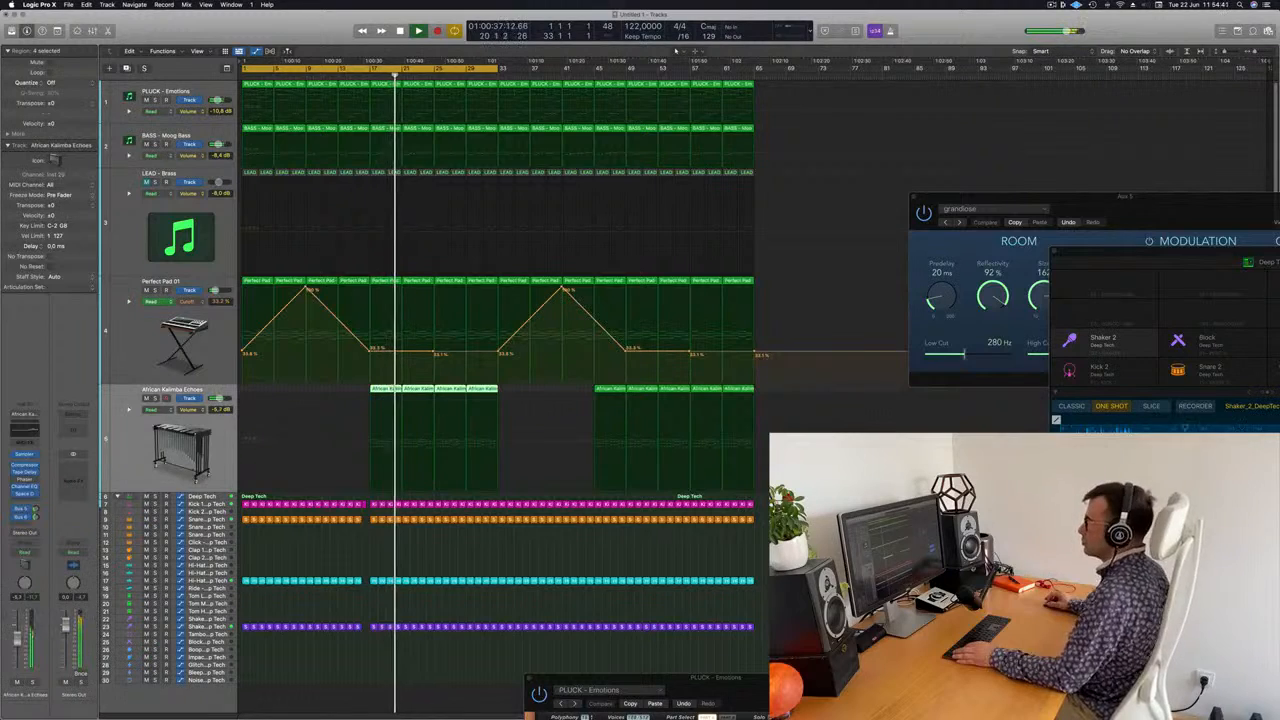
{"action": "scroll", "coordinate": [553, 563], "scroll_direction": "right", "scroll_amount": 3}
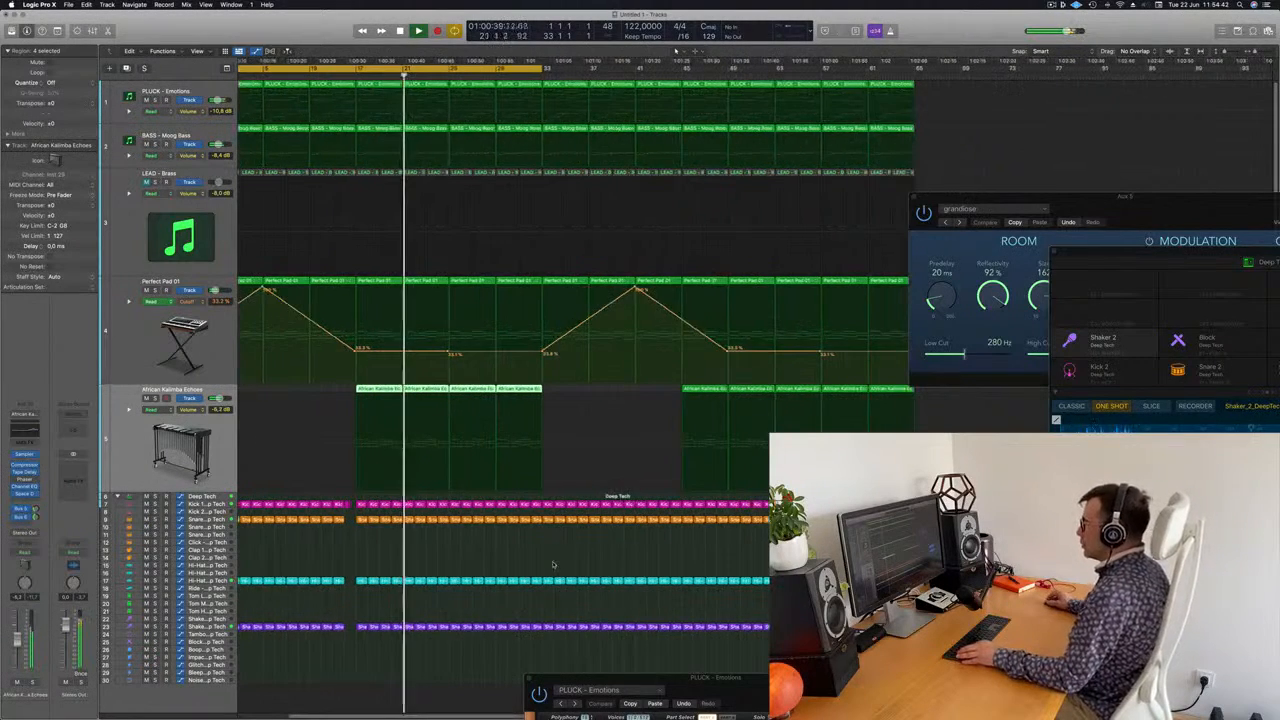
{"action": "scroll", "coordinate": [569, 540], "scroll_direction": "left", "scroll_amount": 3}
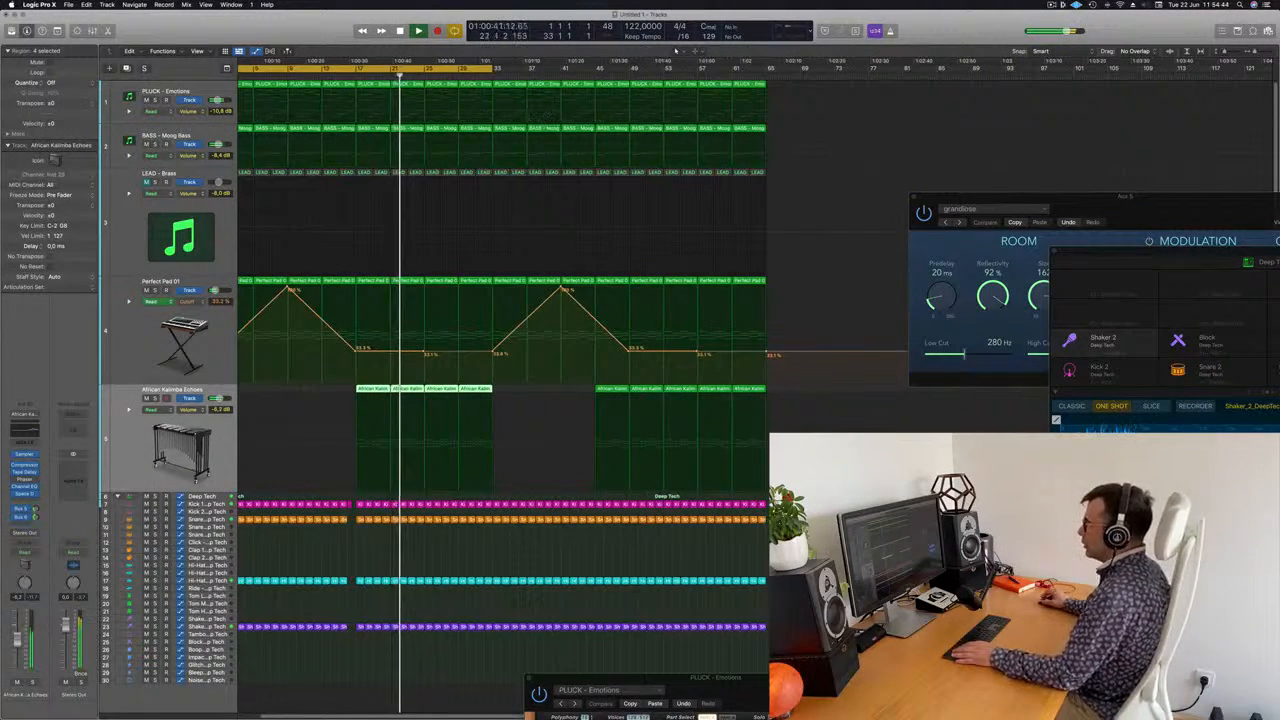
{"action": "left_click_drag", "start_coordinate": [491, 67], "coordinate": [766, 91]}
{"action": "scroll", "coordinate": [286, 451], "scroll_direction": "left", "scroll_amount": 2}
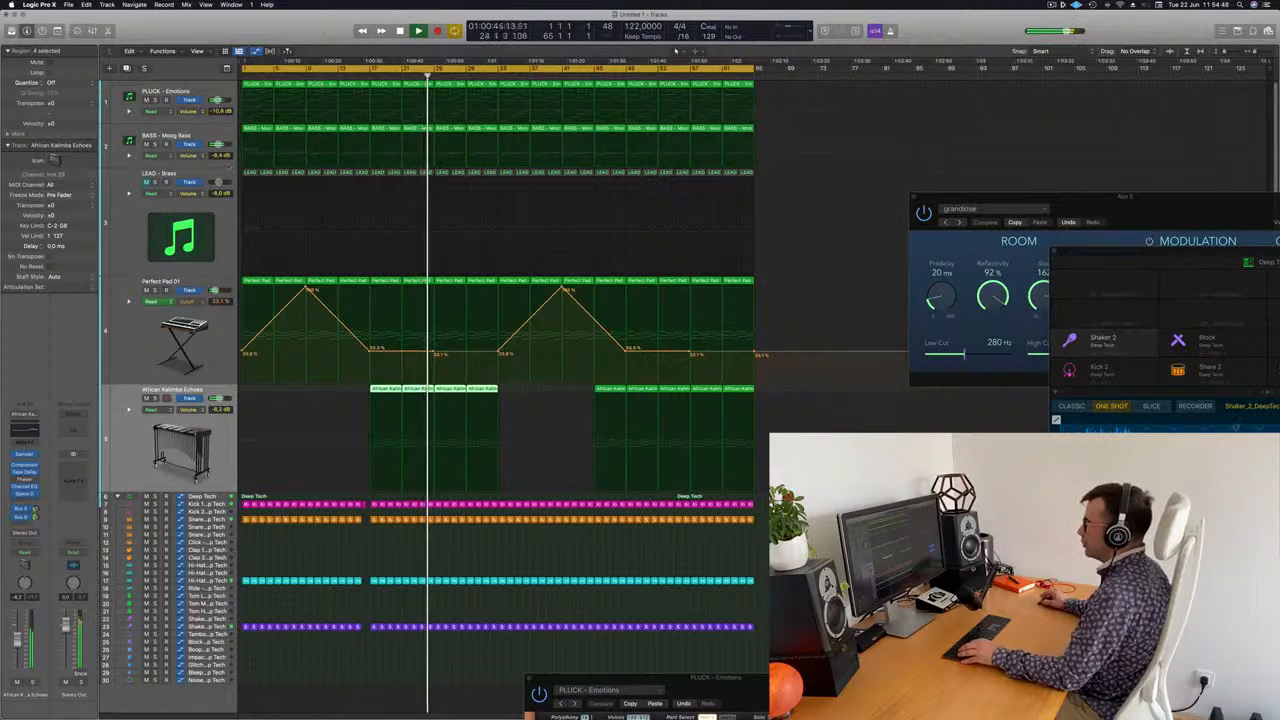
Delete all LEAD - Brass regions before bar 33
{"action": "left_click", "coordinate": [322, 177]}
{"action": "left_click_drag", "start_coordinate": [322, 177], "coordinate": [486, 183]}
{"action": "key", "text": "BackSpace"}
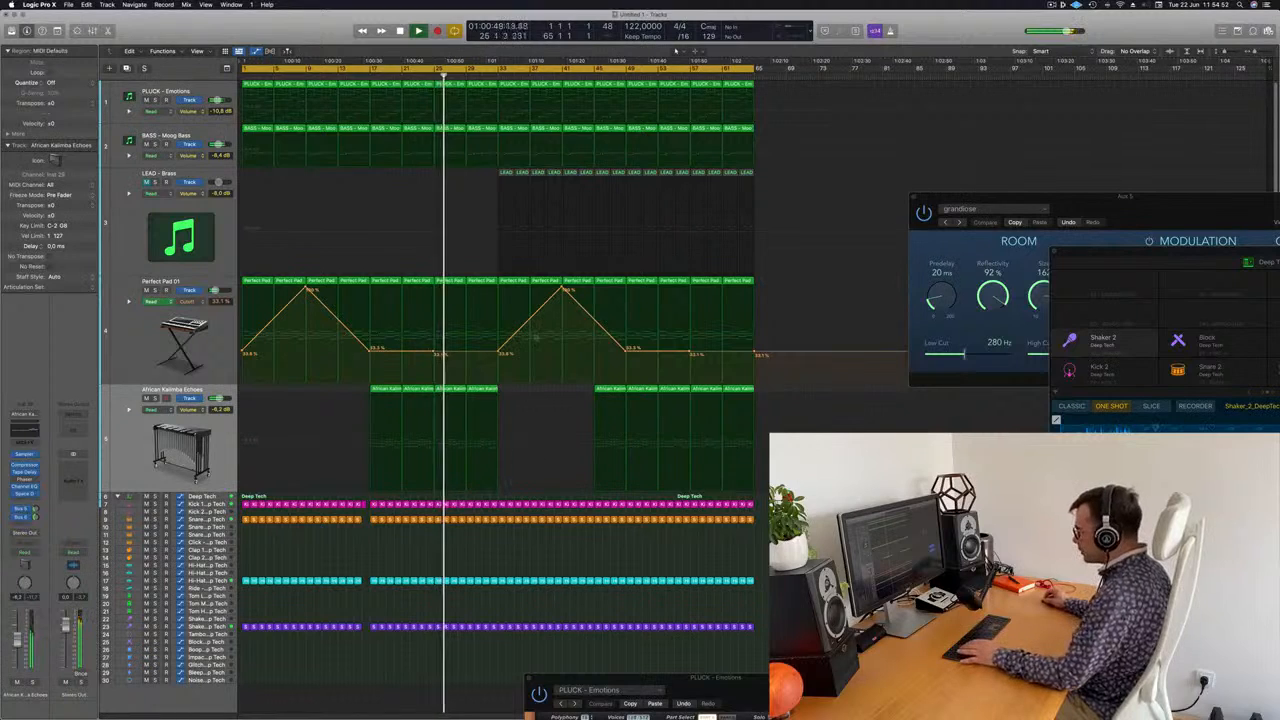
Delete the snare, hi-hat and shaker regions from bar 33 to 45 and the PLUCK - Emotions regions from bar 33 to 41
{"action": "left_click_drag", "start_coordinate": [501, 515], "coordinate": [590, 648]}
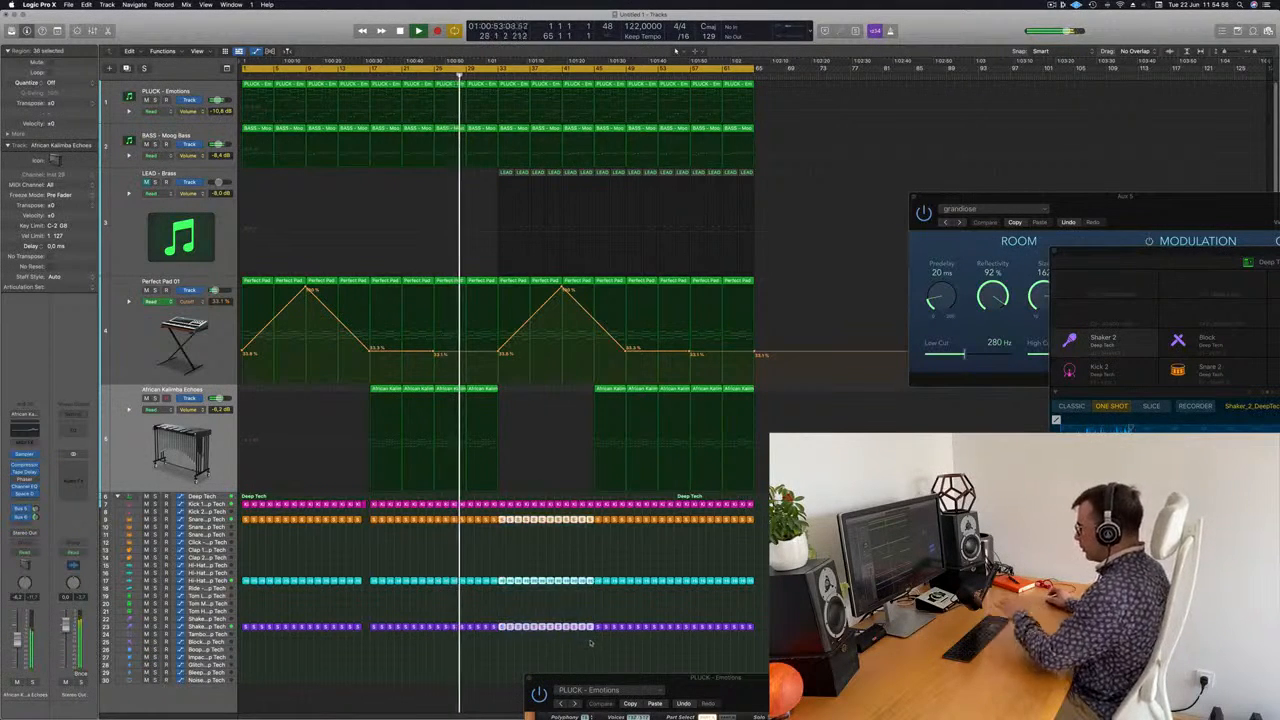
{"action": "key", "text": "Delete"}
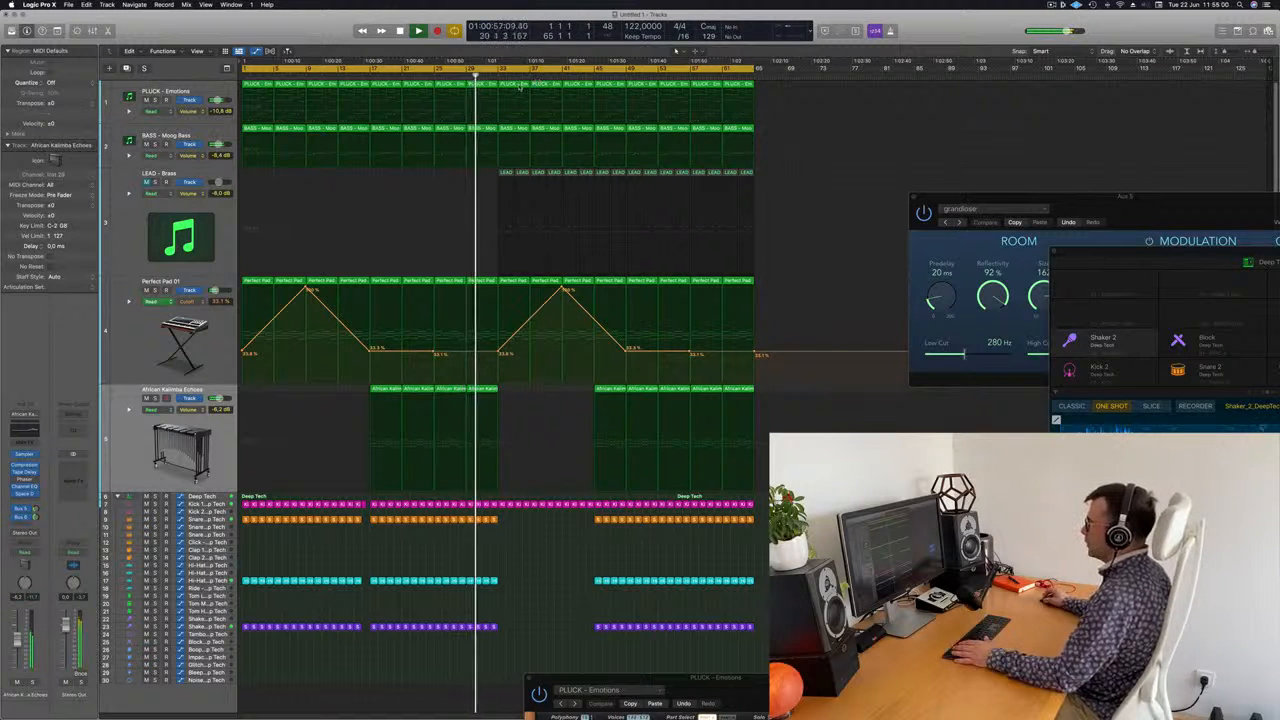
{"action": "left_click", "coordinate": [519, 86]}
{"action": "key", "text": "BackSpace"}
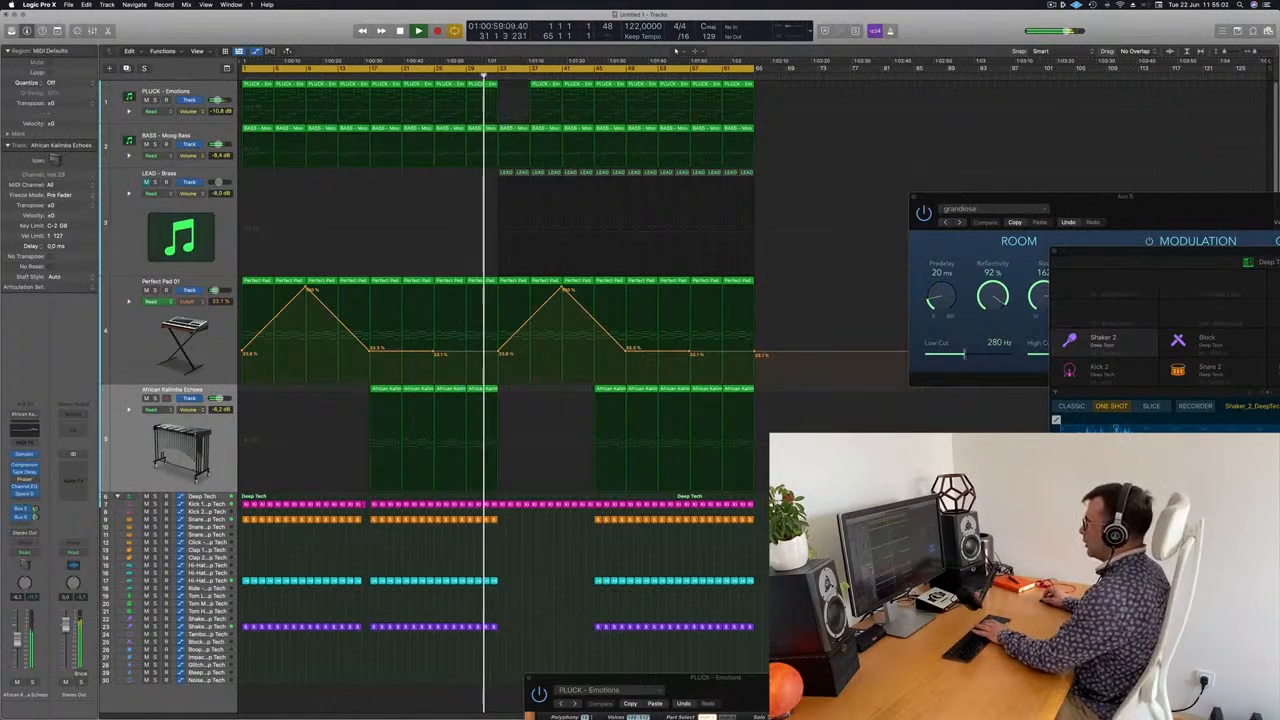
{"action": "left_click", "coordinate": [546, 84]}
{"action": "key", "text": "Delete"}
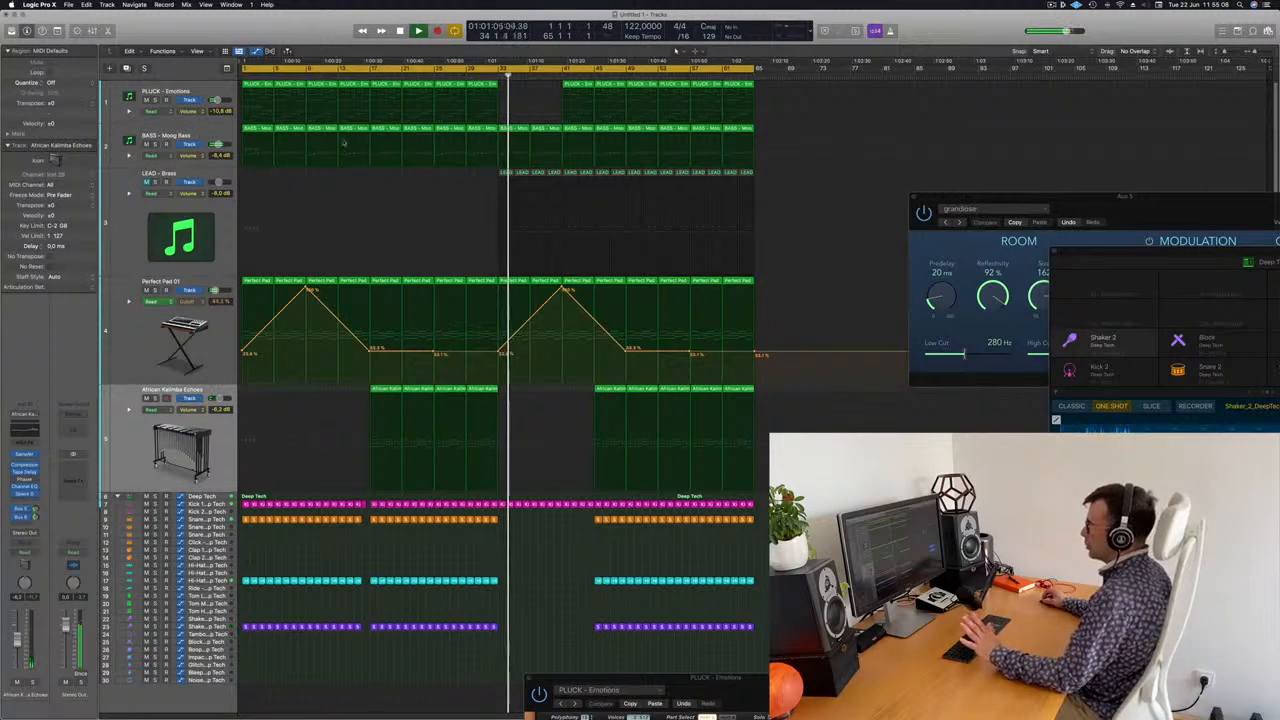
Unmute and select the LEAD - Brass track, and save the project as EP242
{"action": "left_click", "coordinate": [146, 182]}
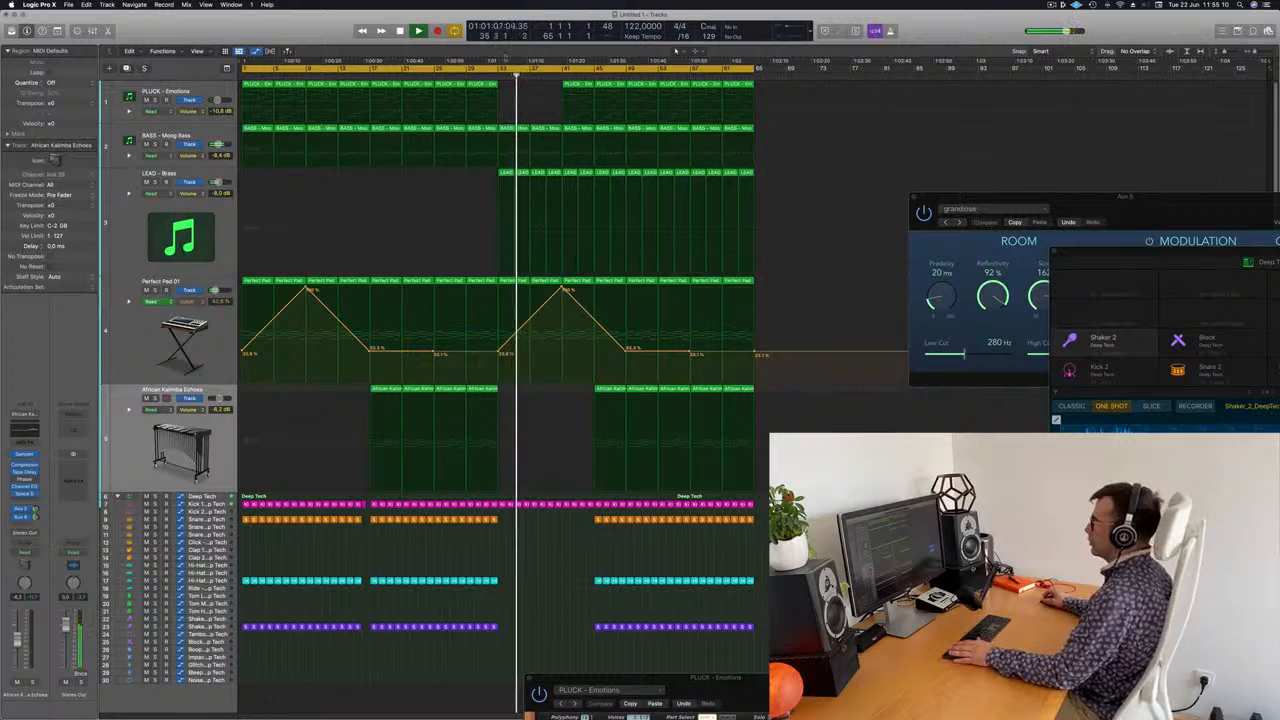
{"action": "left_click", "coordinate": [229, 229]}
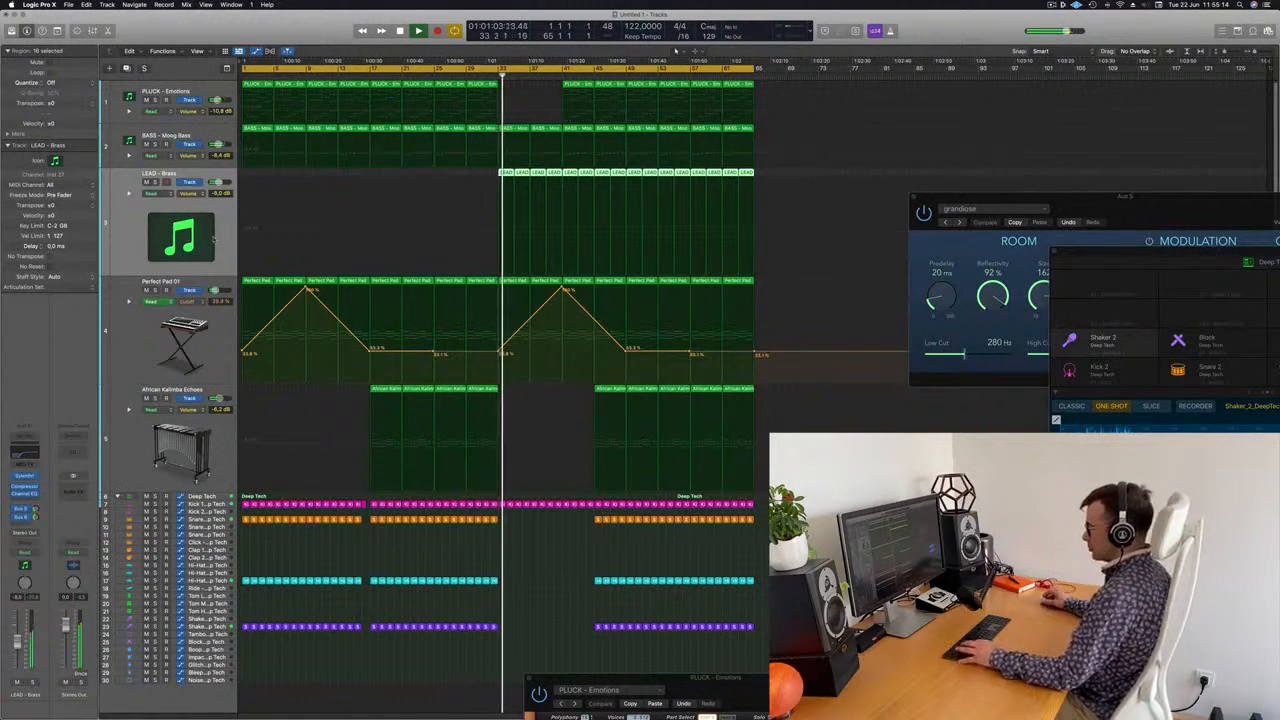
{"action": "key", "text": "super+s"}
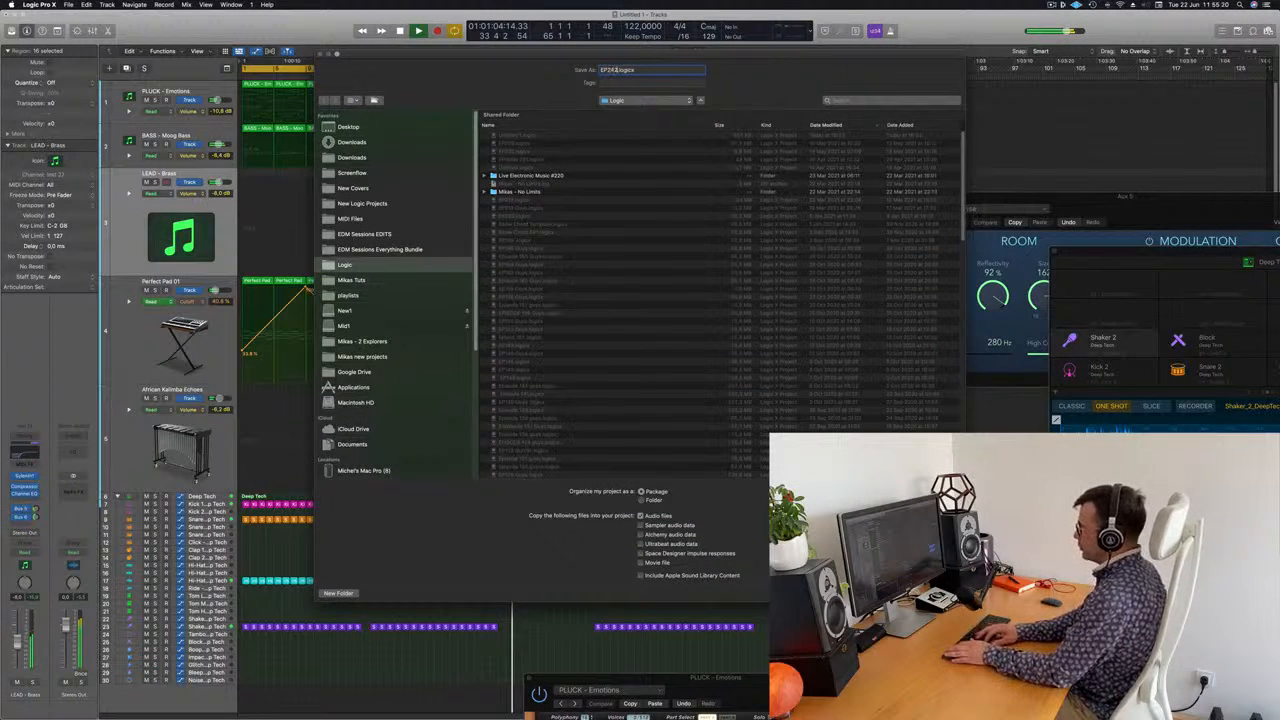
{"action": "key", "text": "Return"}
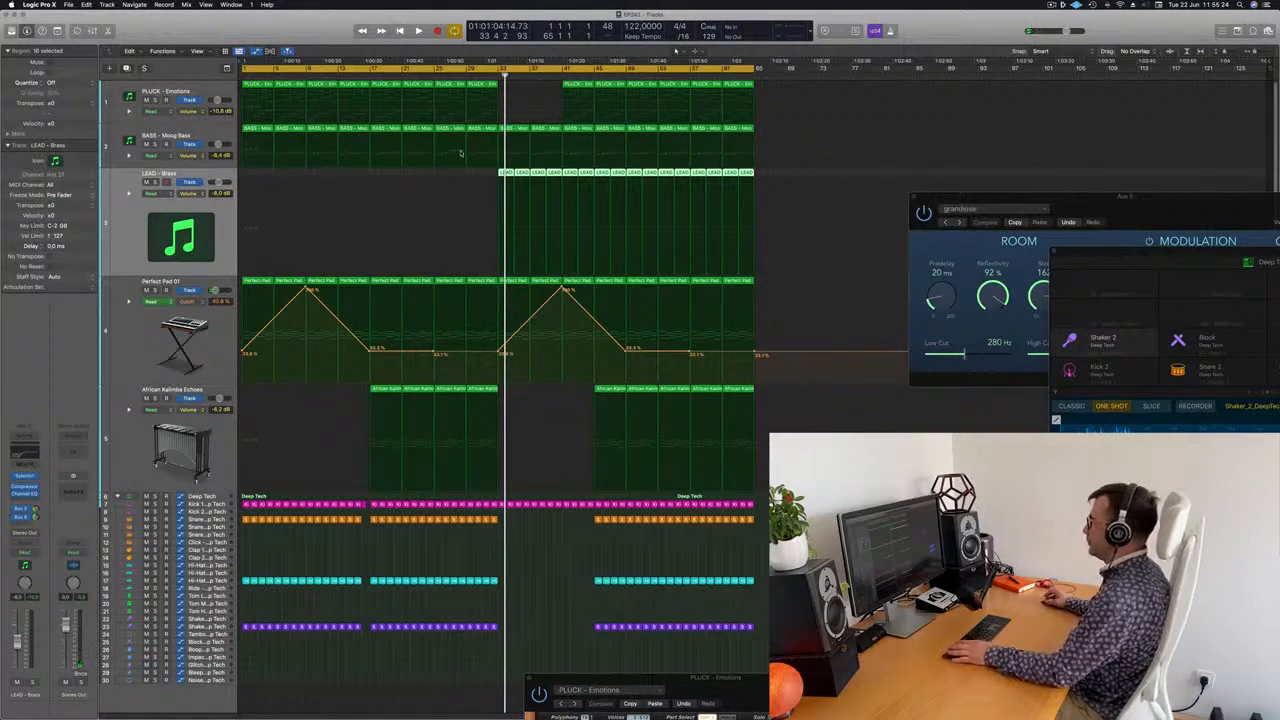
Play the arrangement from about bar 29 to hear the transition into the brass lead section
{"action": "key", "text": "space"}
{"action": "left_click", "coordinate": [465, 77]}
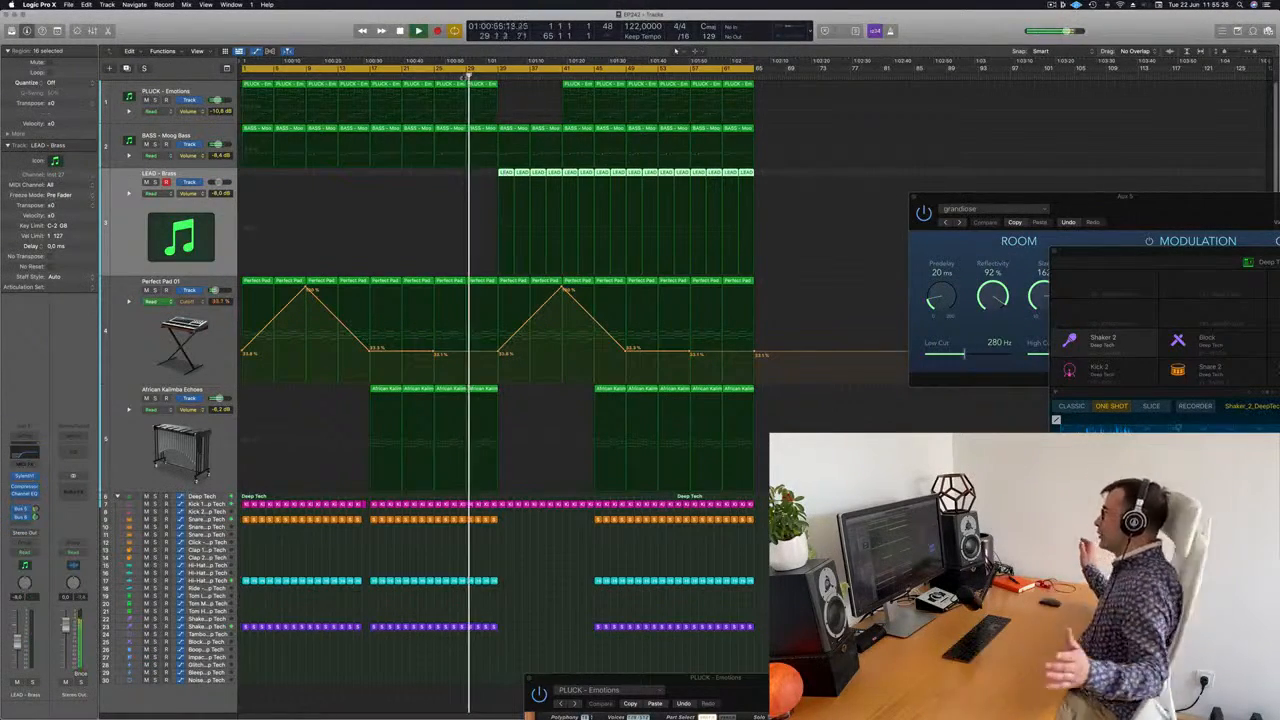